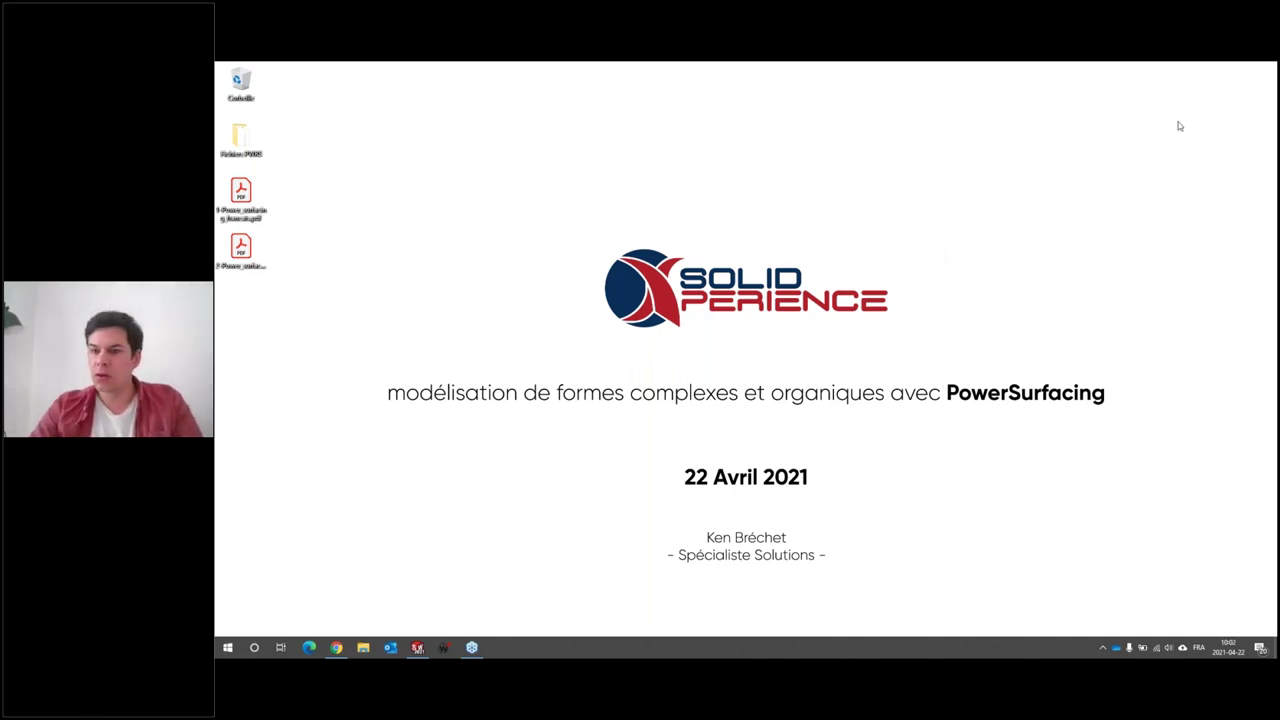
Step: Open the PowerSurfacing presentation PDF from the desktop and view it full screen
double_click(241, 195)
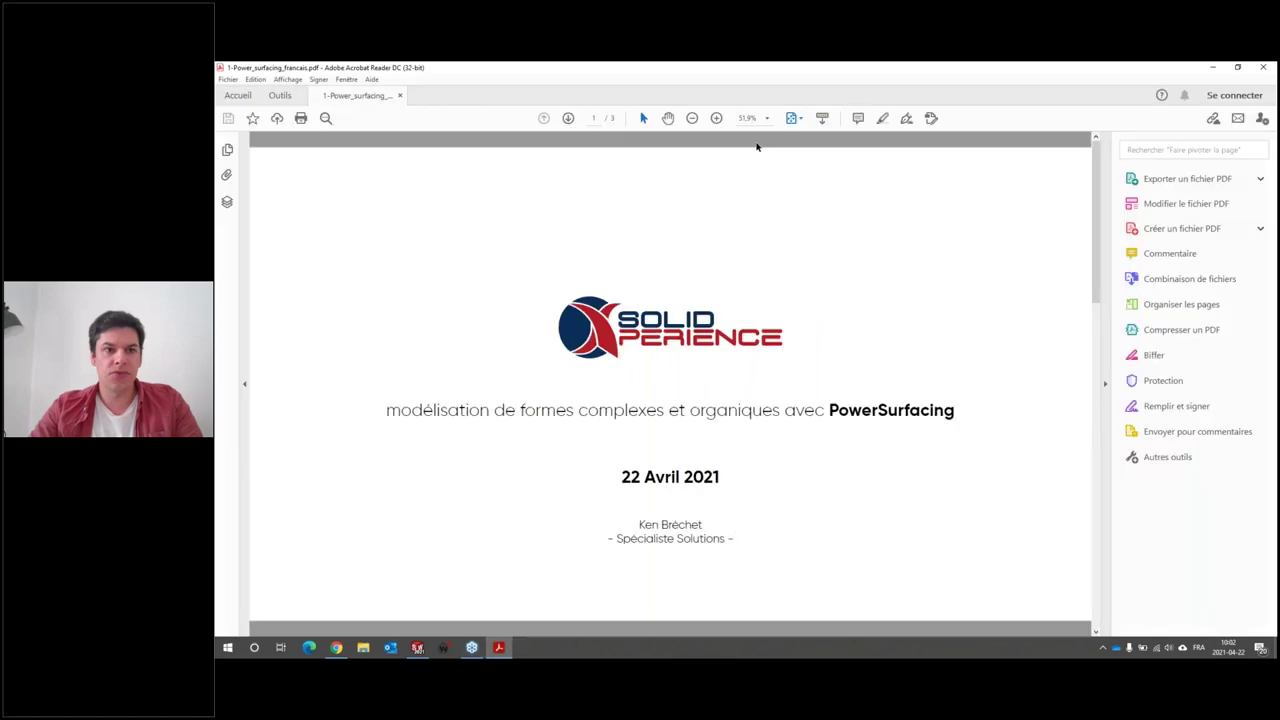
key("ctrl+l")
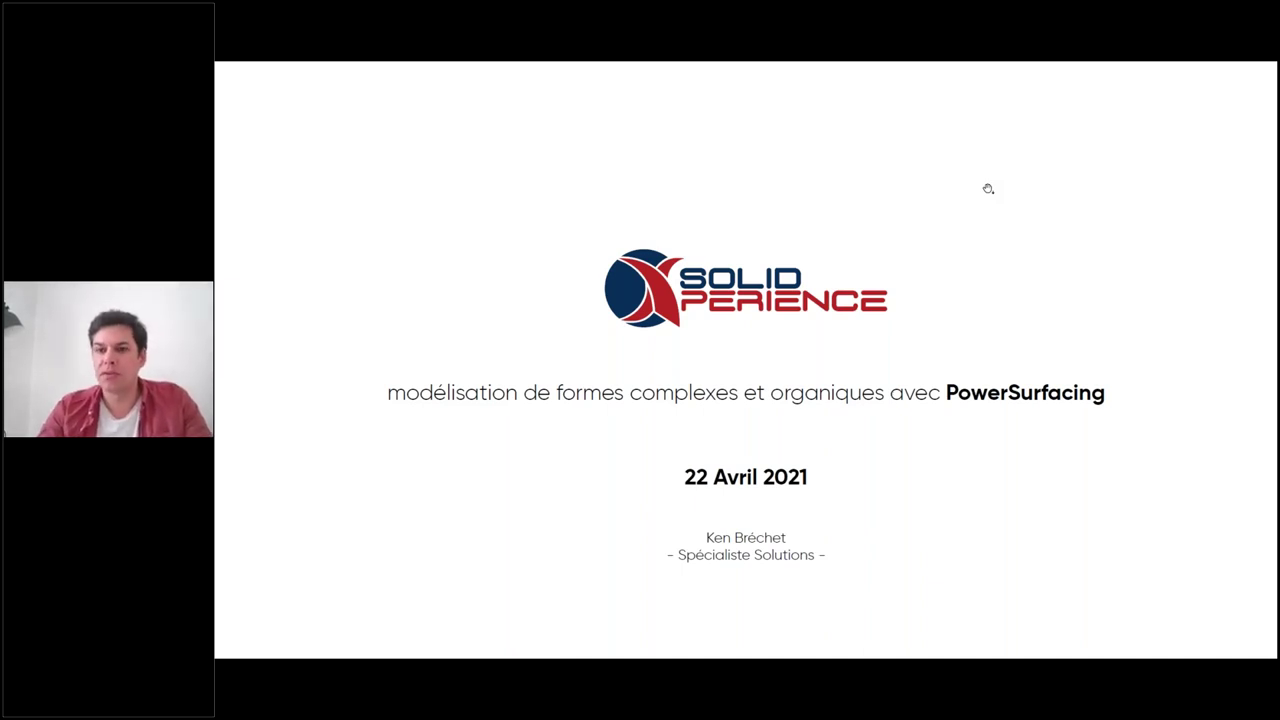
Step: Go to the Introduction slide about the presenter's SolidWorks experience and certifications
key("Right")
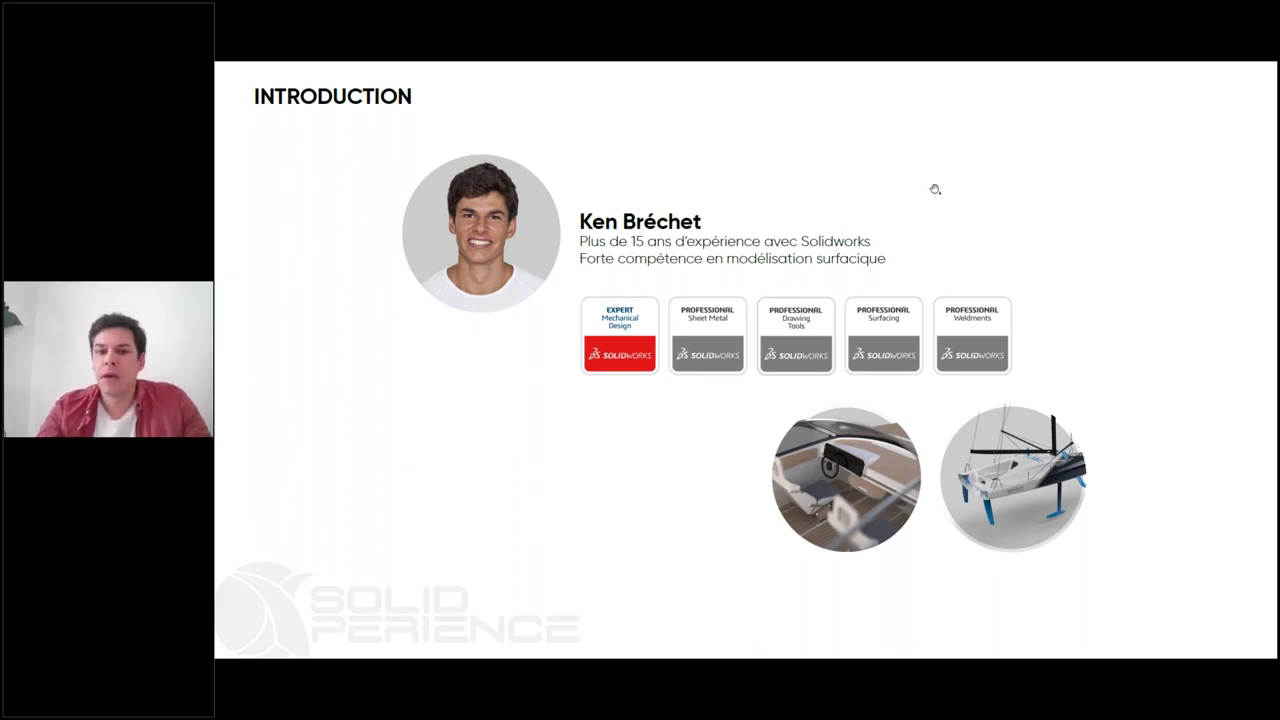
Step: Show the Summary agenda slide, then leave full screen and close Acrobat Reader
key("Right")
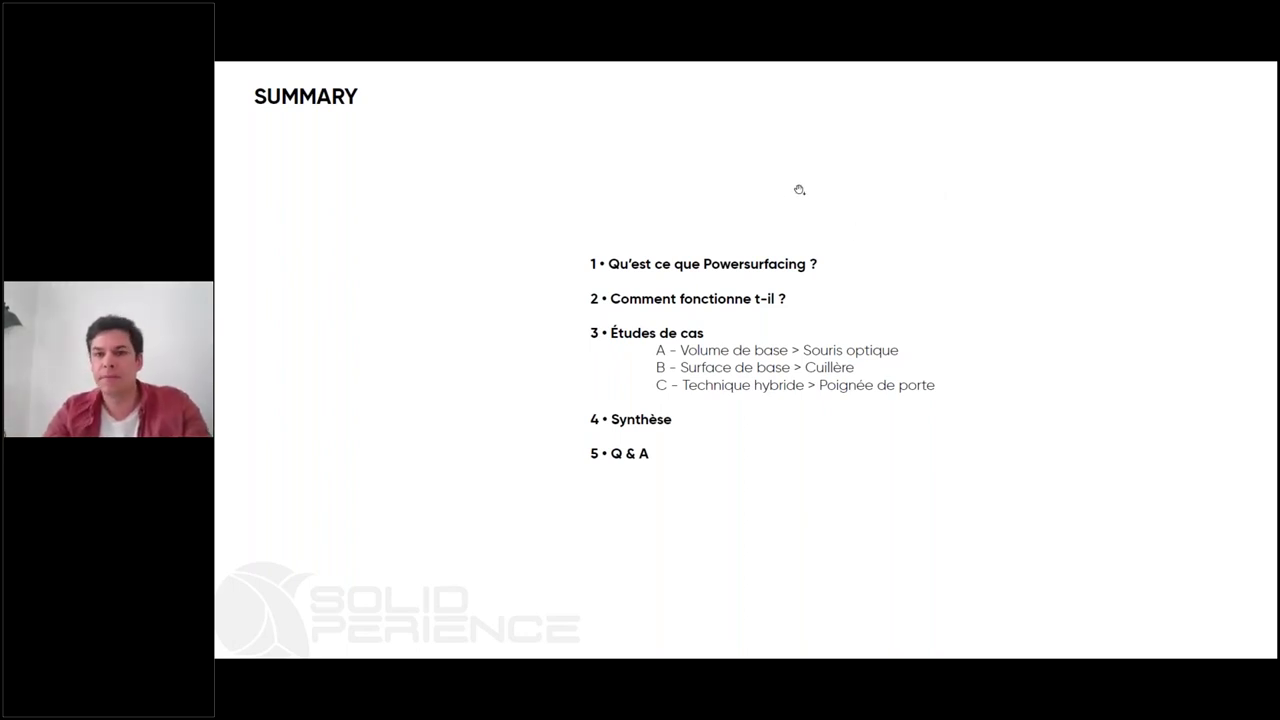
key("Escape")
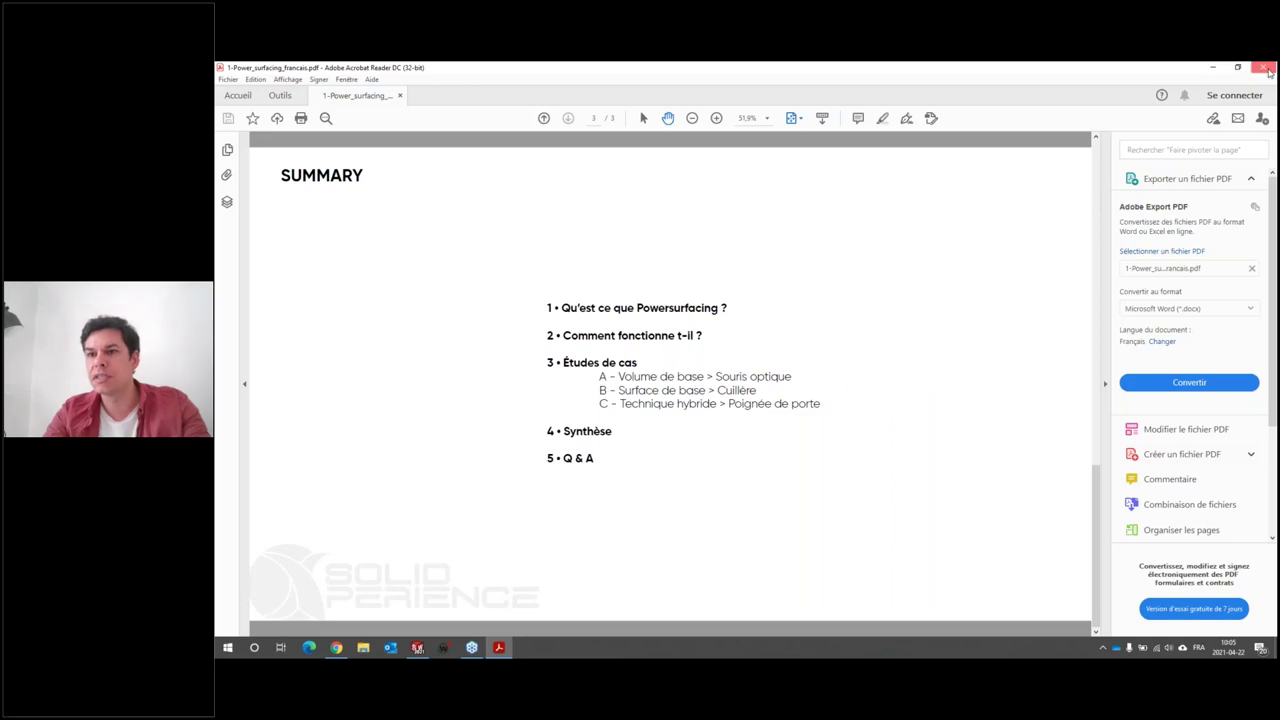
left_click(1262, 70)
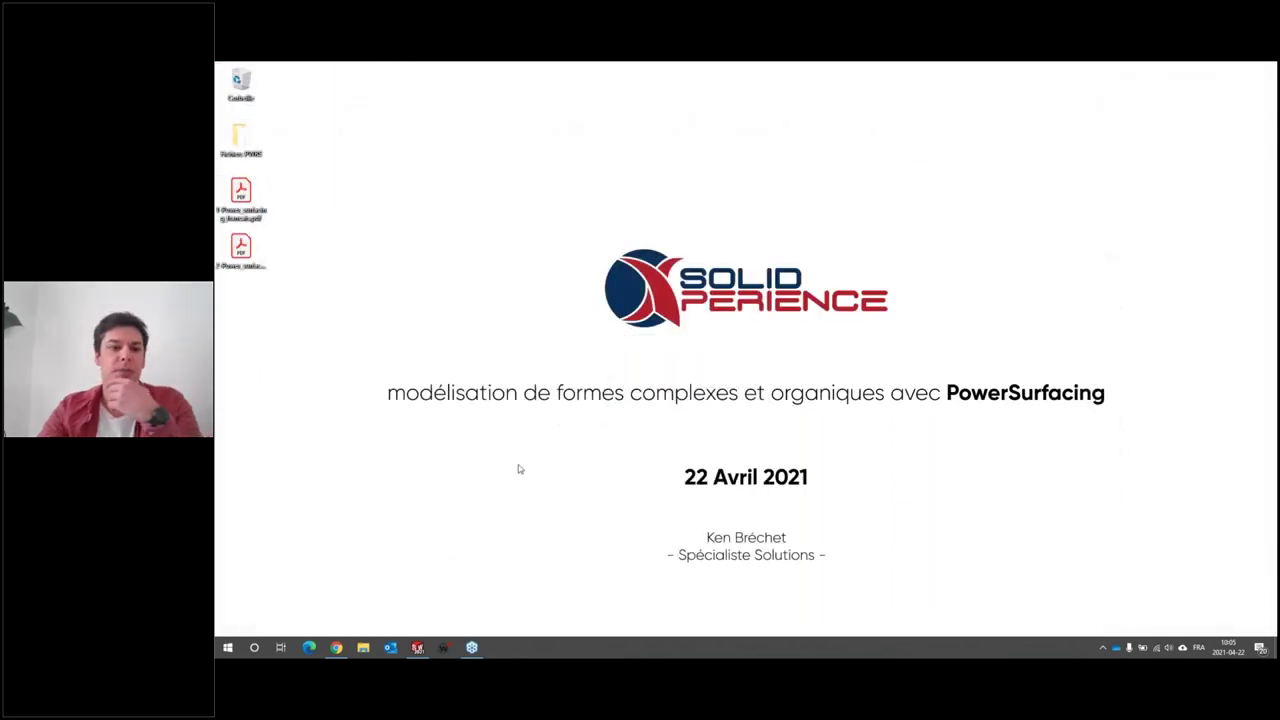
Step: Bring Chrome back and browse through the Power Surfacing overview page on the nPower site
left_click(336, 647)
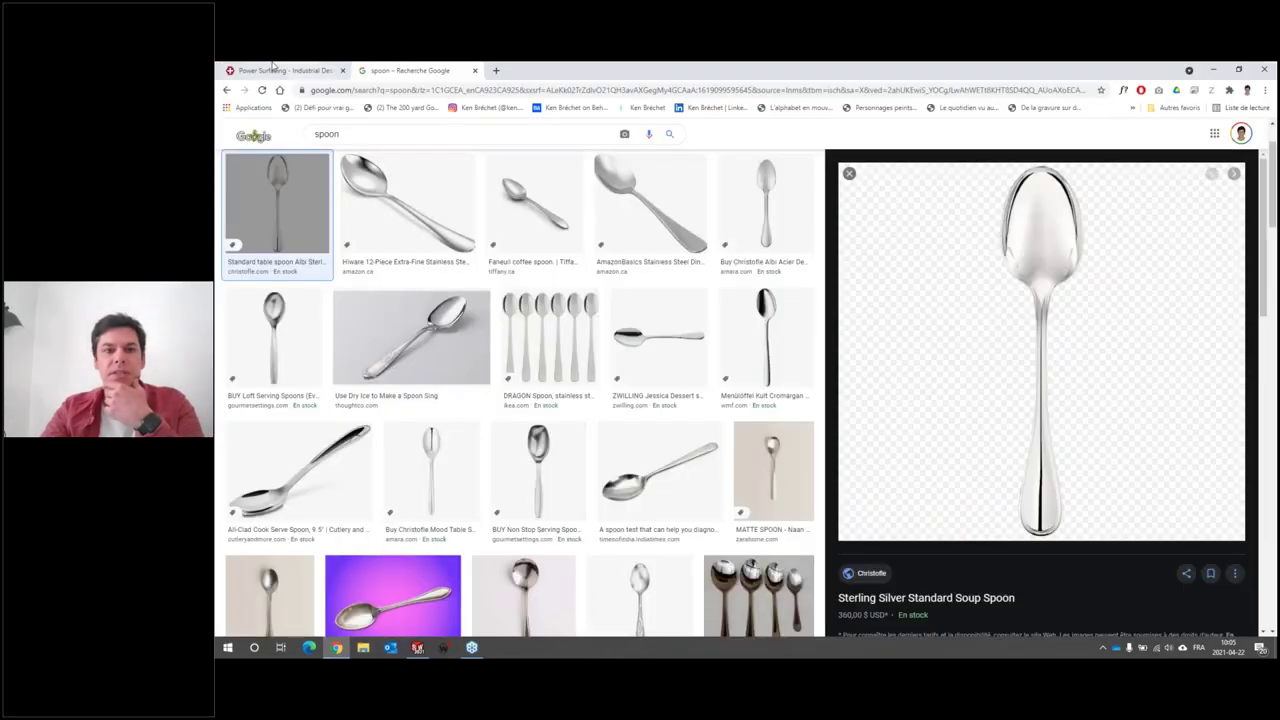
left_click(272, 66)
scroll(500, 200, "down", 3)
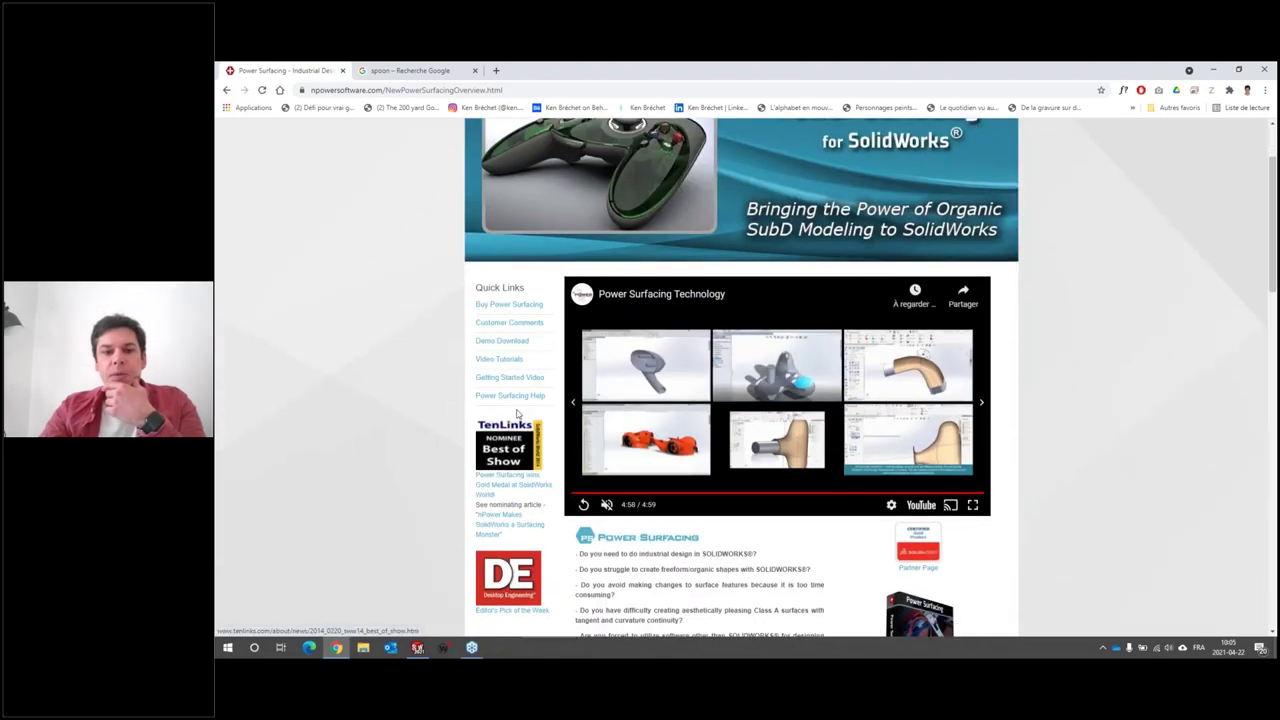
scroll(502, 188, "up", 3)
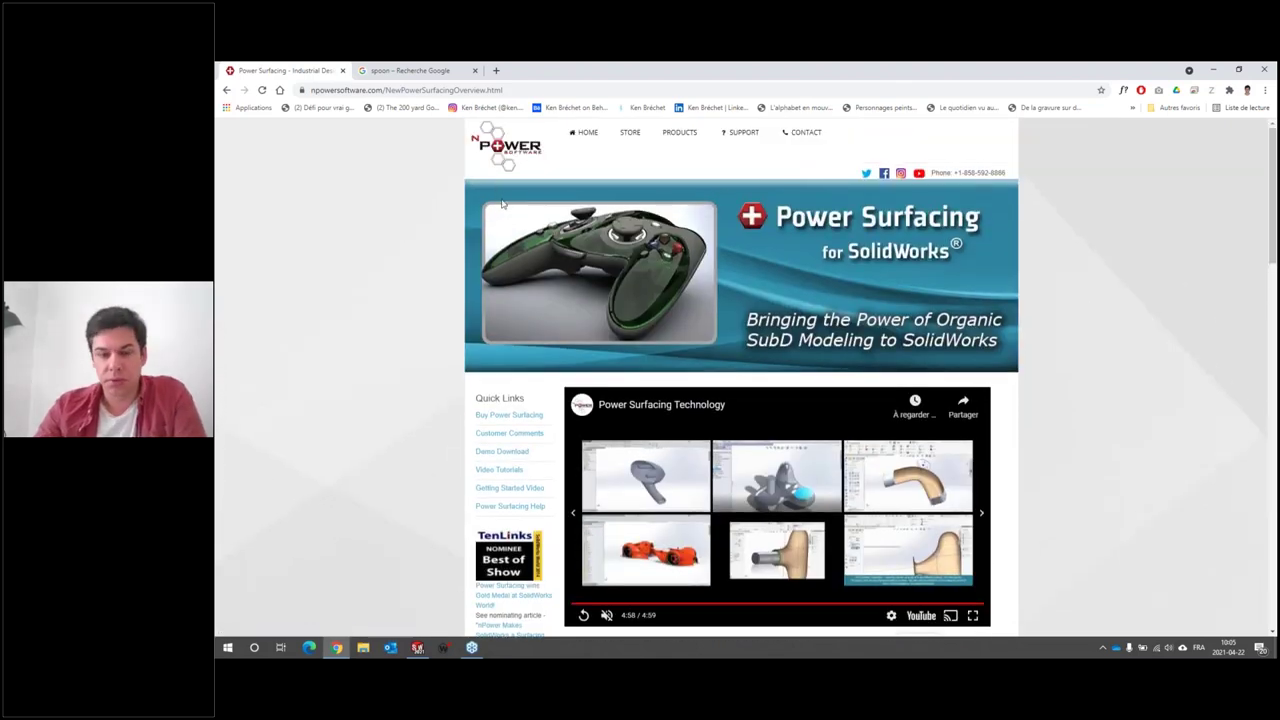
scroll(481, 330, "down", 3)
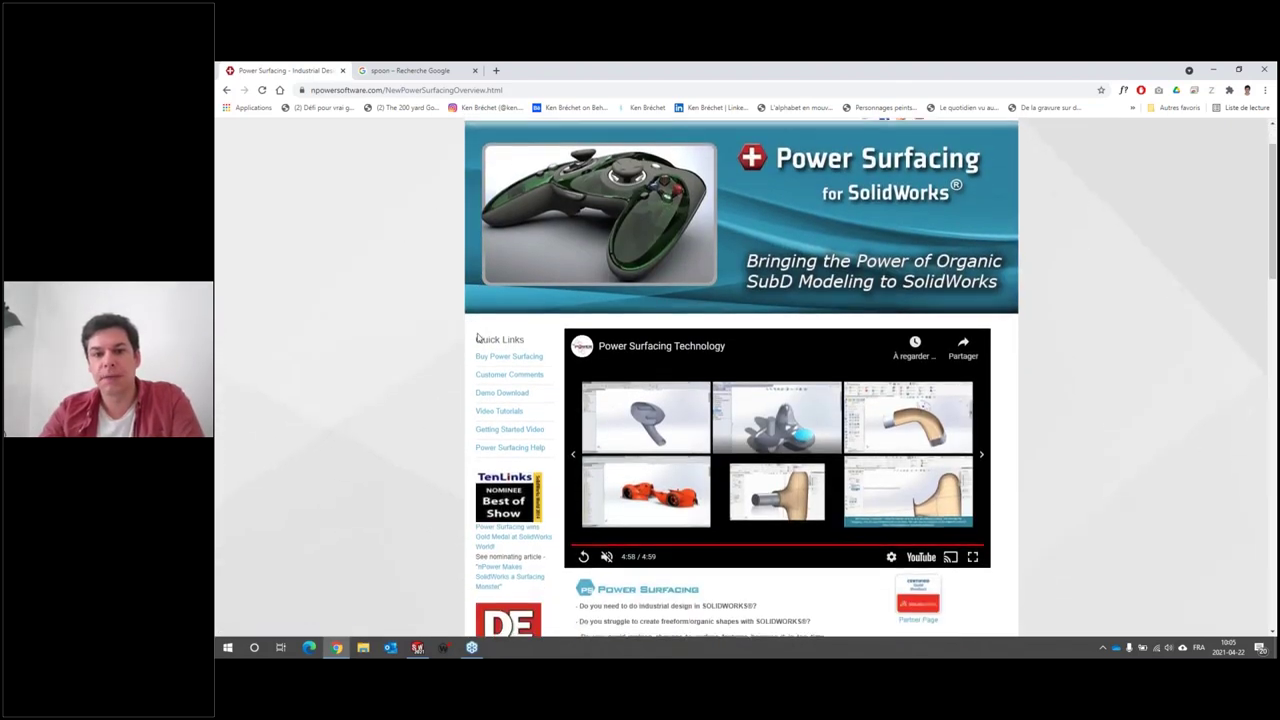
scroll(443, 407, "down", 1)
scroll(443, 407, "down", 2)
scroll(443, 407, "down", 1)
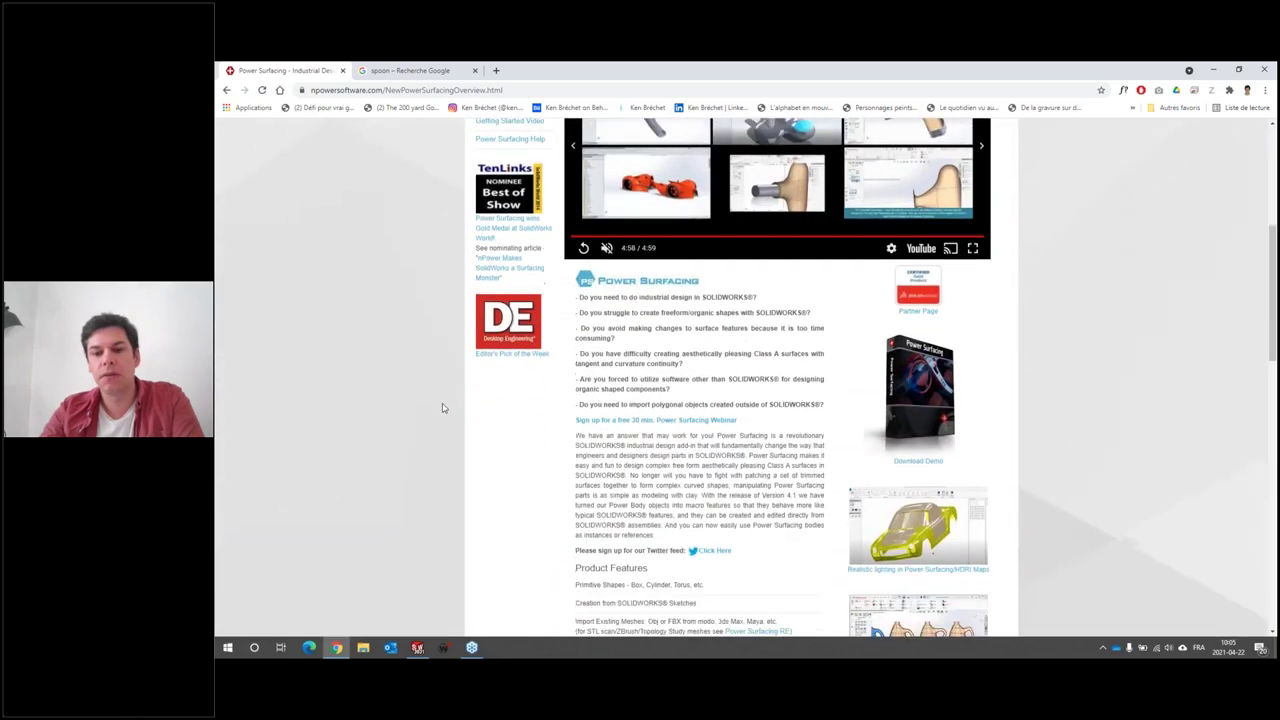
scroll(443, 407, "down", 2)
scroll(443, 407, "down", 1)
scroll(443, 407, "down", 1)
scroll(435, 140, "up", 10)
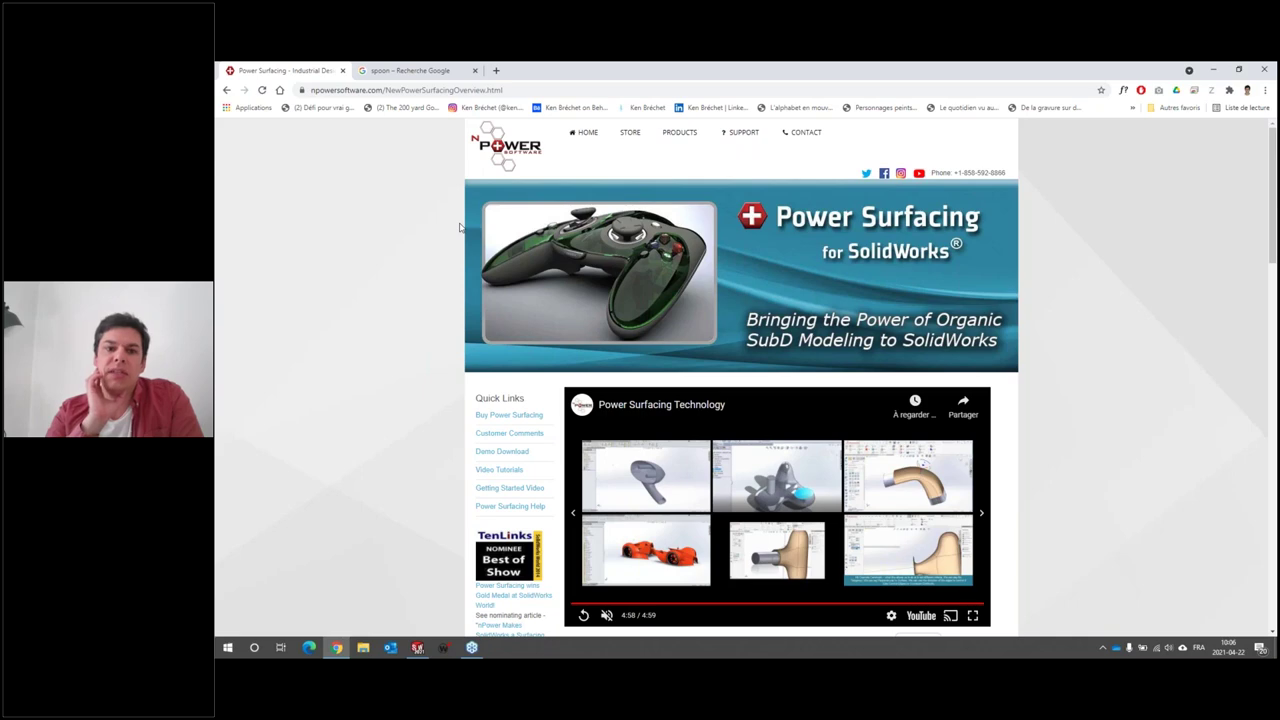
scroll(760, 360, "down", 2)
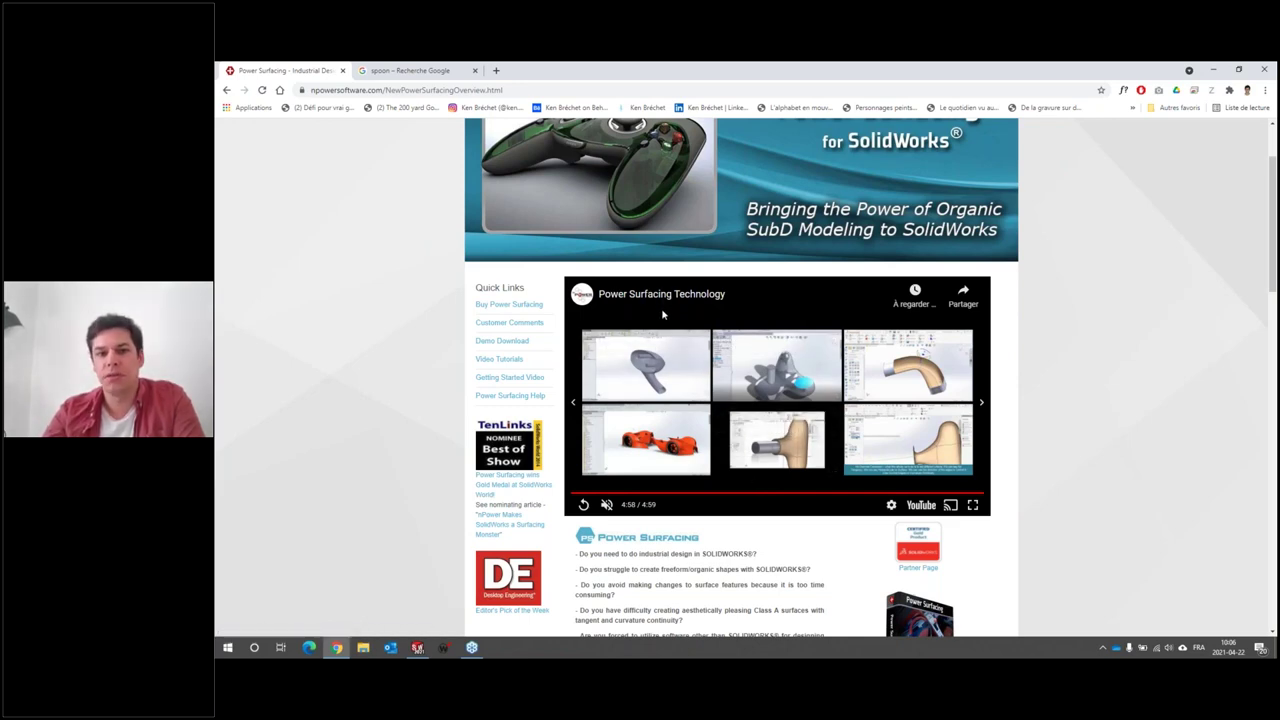
scroll(662, 315, "up", 2)
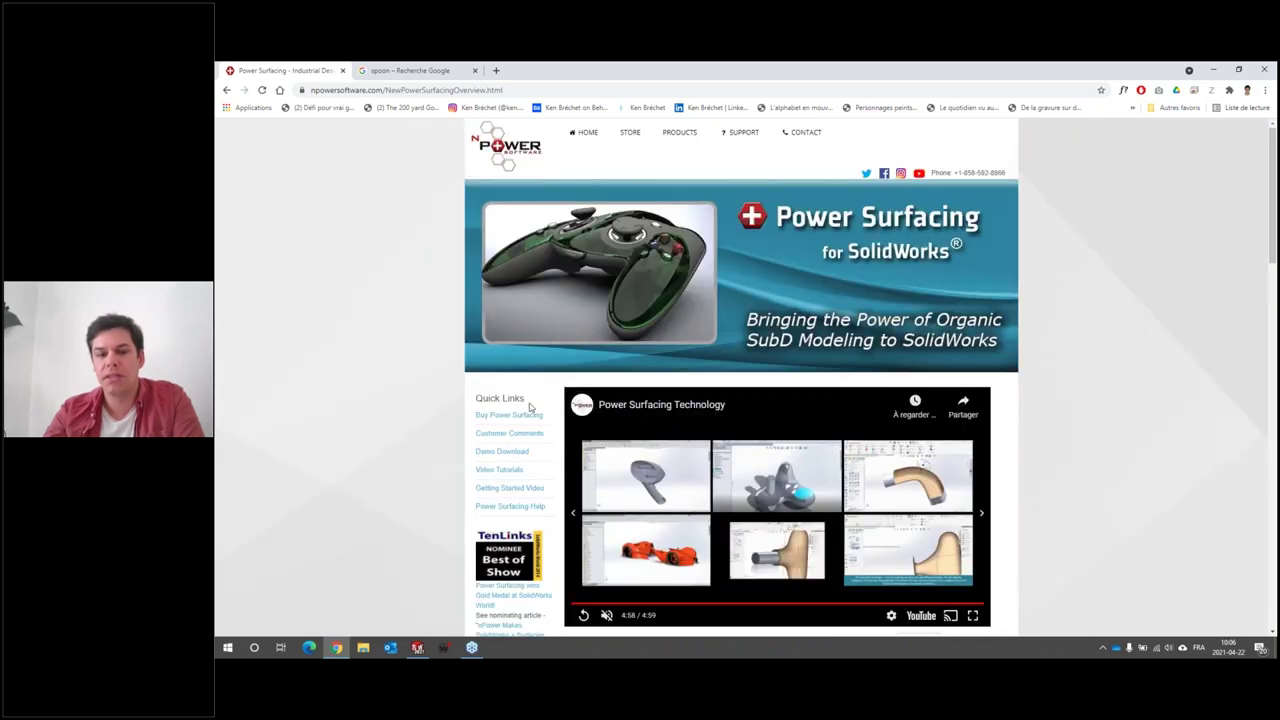
scroll(640, 320, "down", 1)
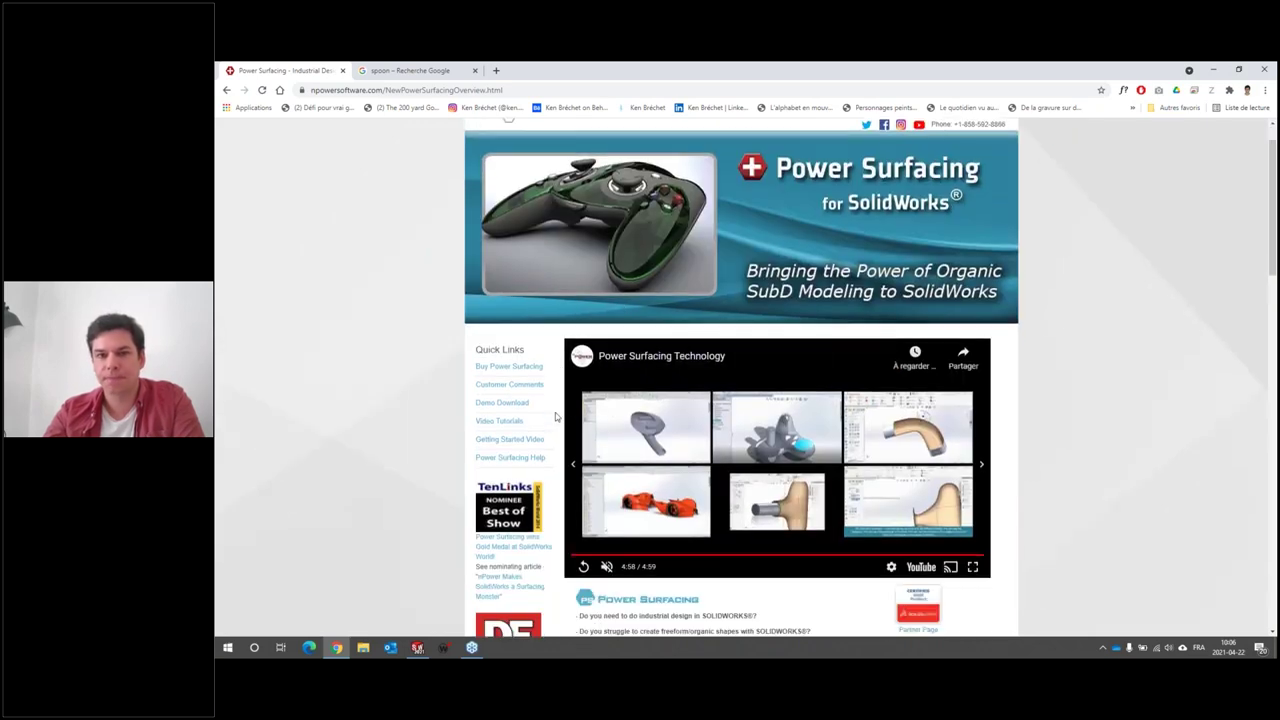
scroll(660, 200, "up", 1)
Step: Go to the Products page and look over nPower's list of add-ins
left_click(671, 135)
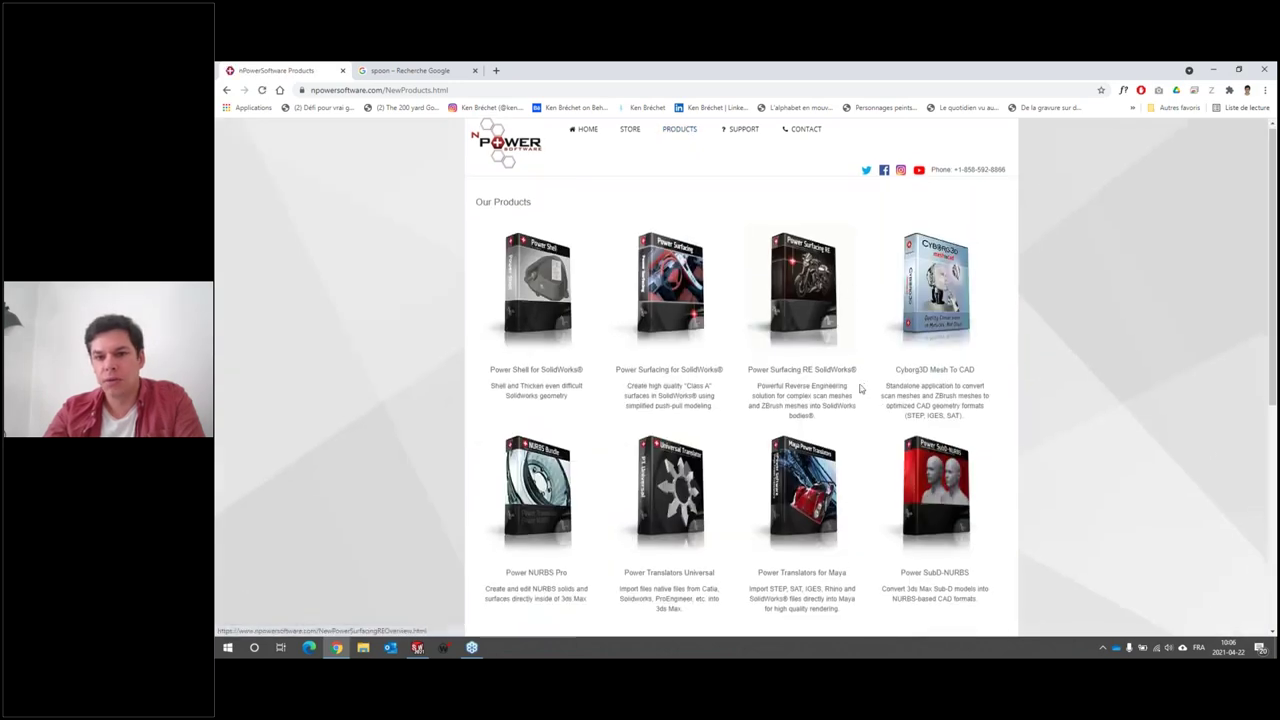
scroll(420, 185, "down", 1)
scroll(675, 390, "down", 1)
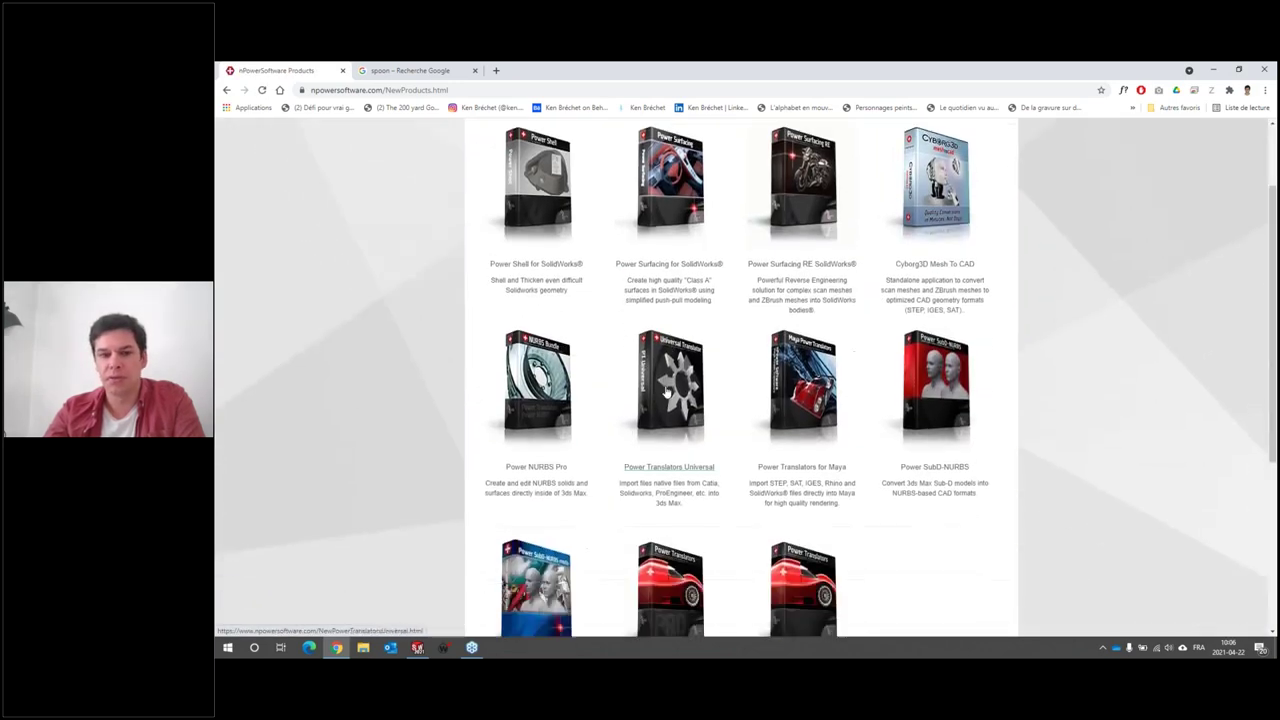
scroll(545, 307, "up", 2)
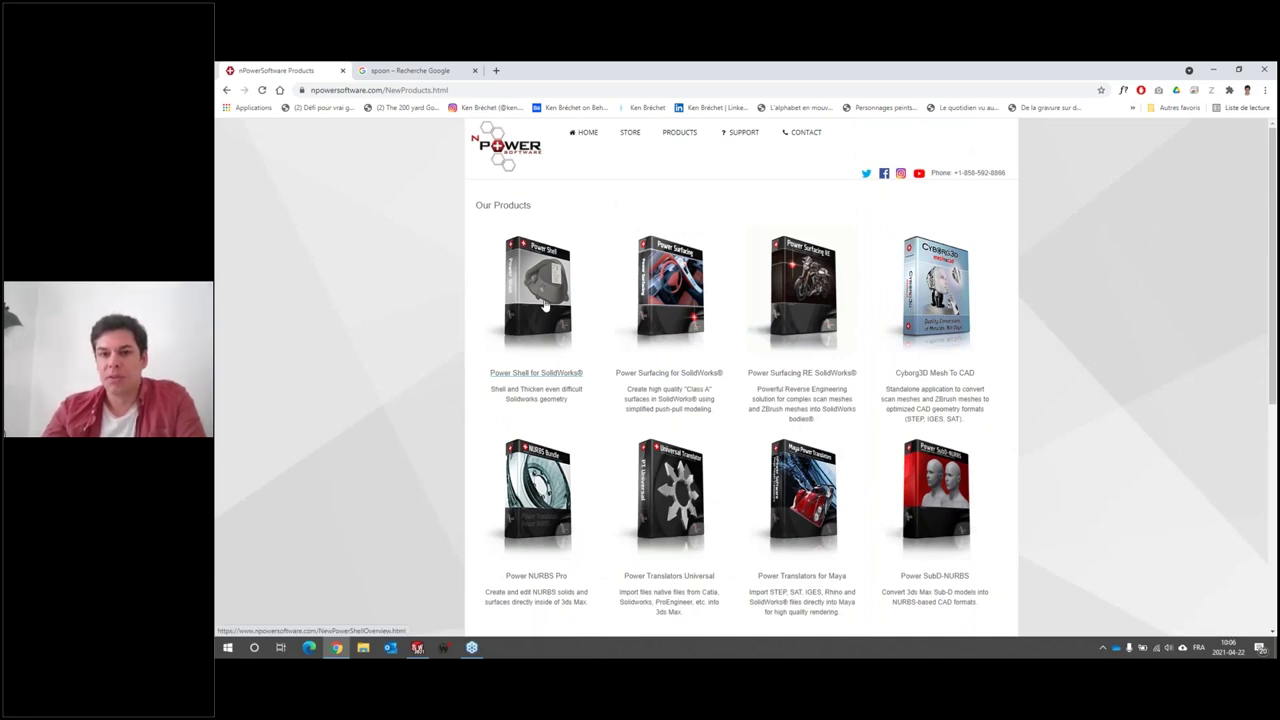
Step: Show the Power Surfacing tab in Pièce1 and confirm the Power Surfacing add-in is checked in Compléments
left_click(418, 648)
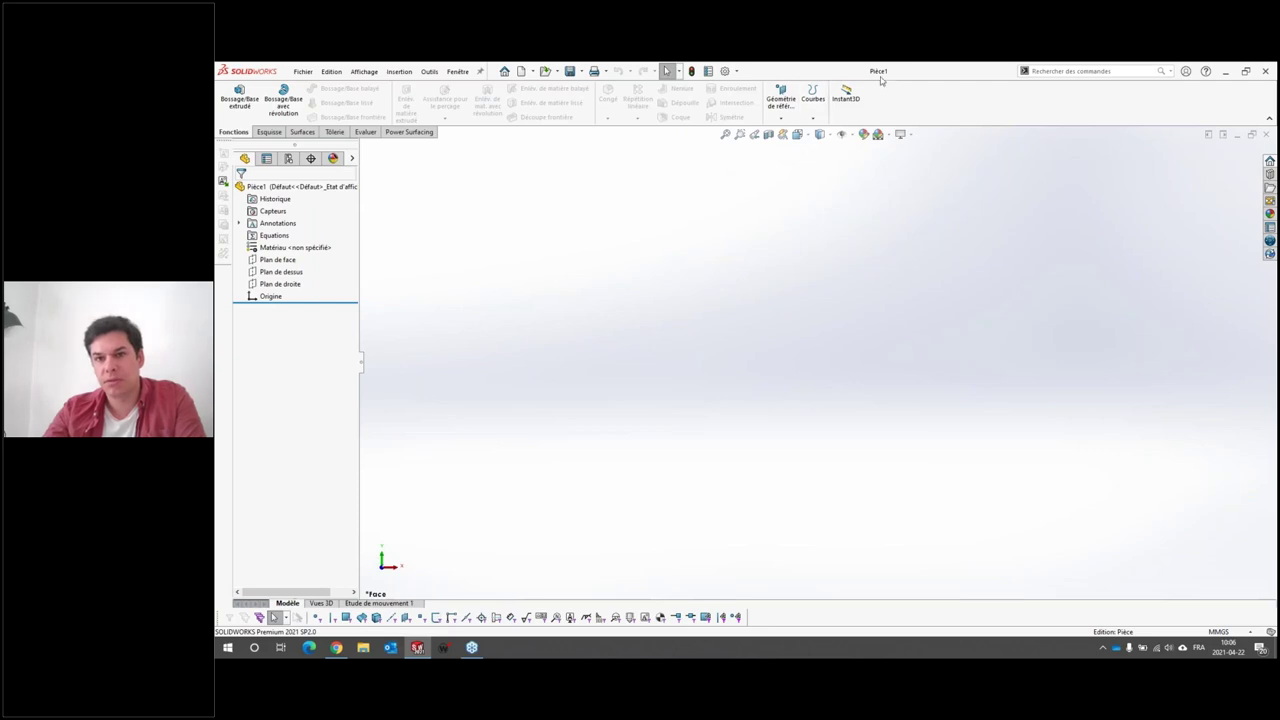
left_click(408, 134)
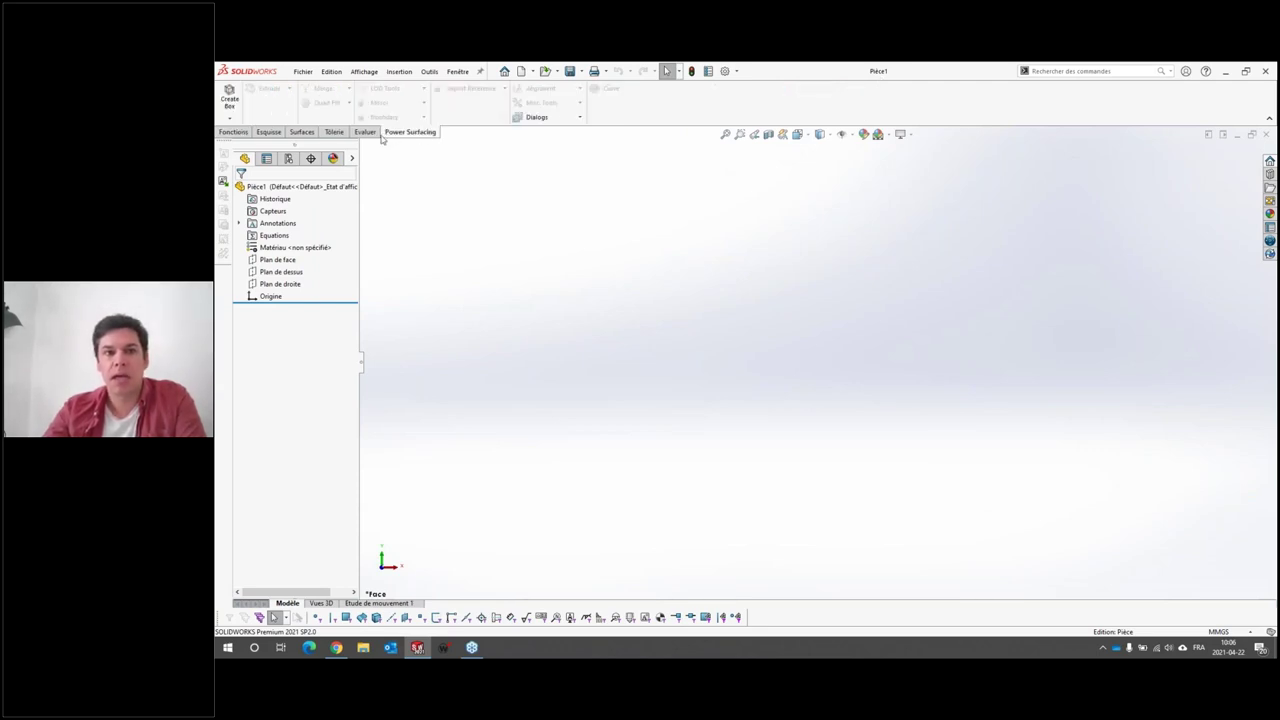
left_click(429, 71)
mouse_move(445, 547)
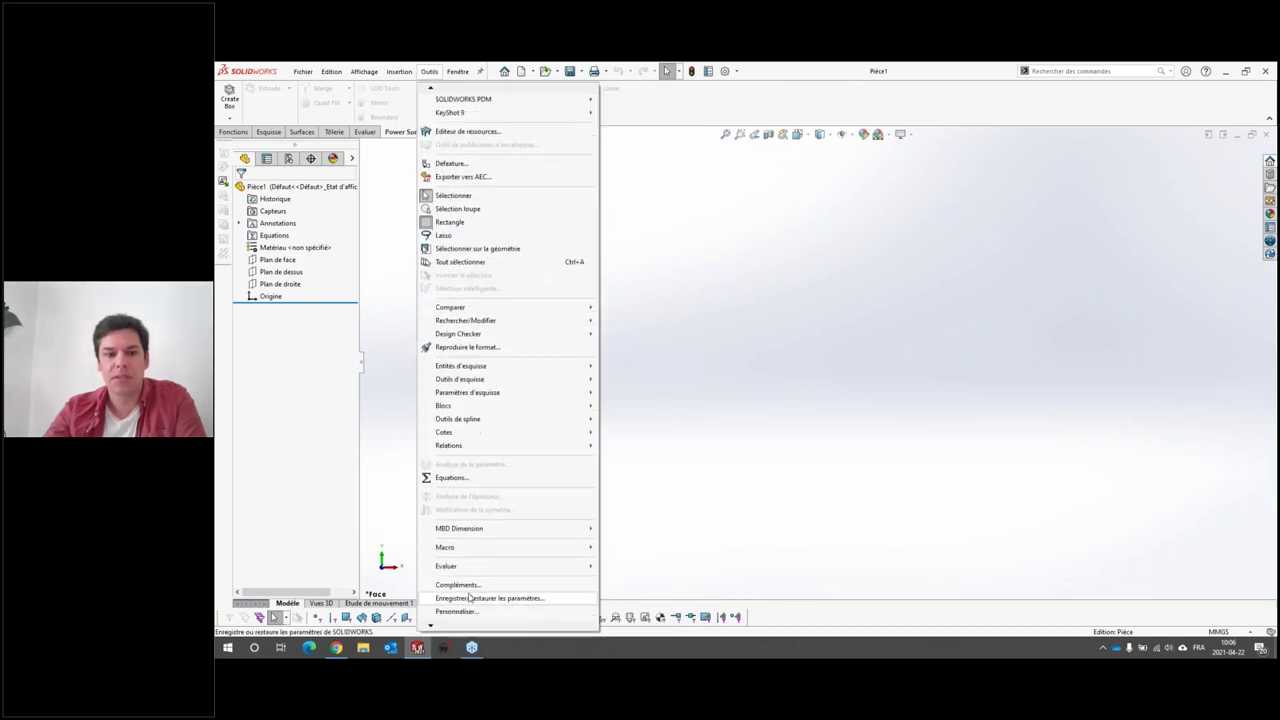
left_click(519, 620)
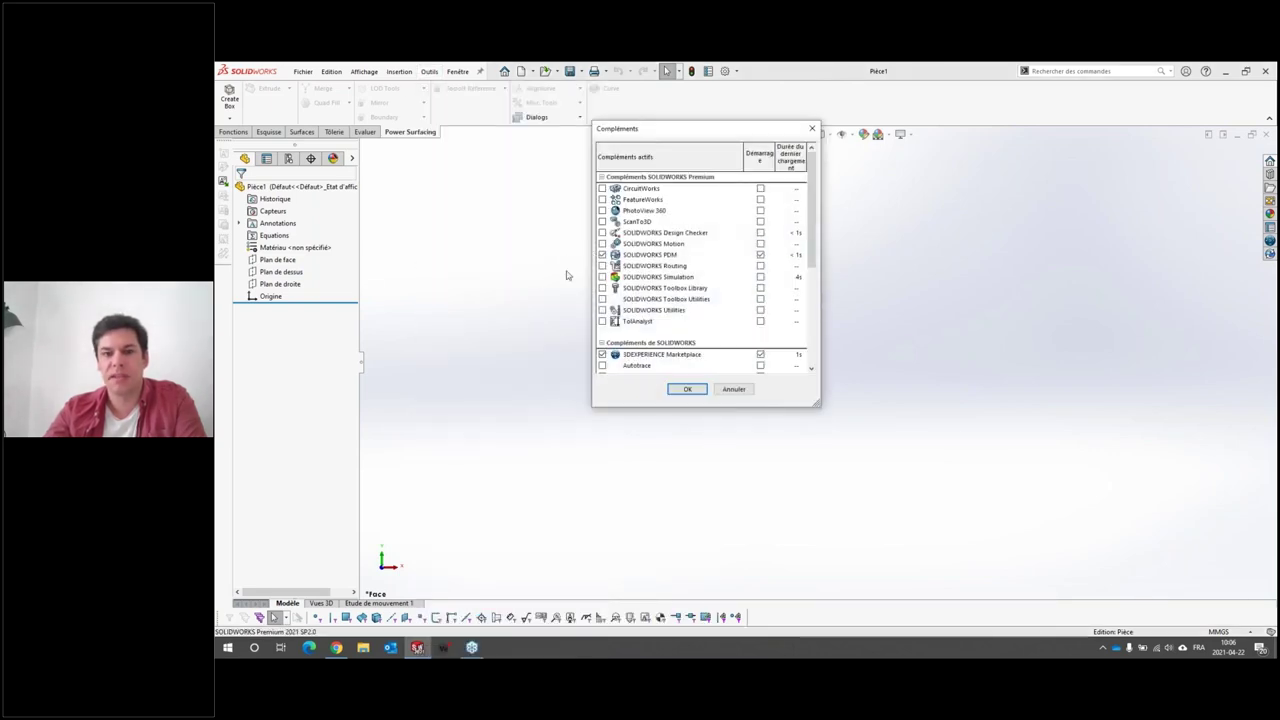
scroll(640, 300, "down", 3)
scroll(640, 310, "down", 3)
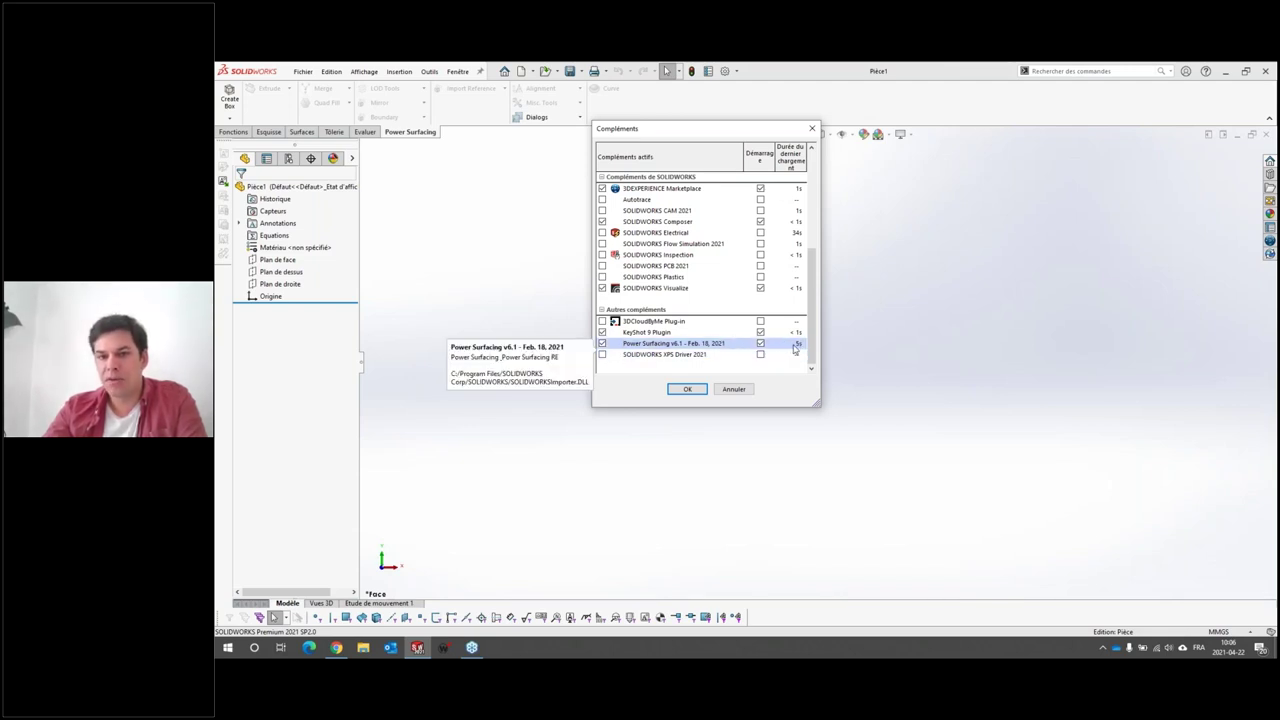
left_click(698, 392)
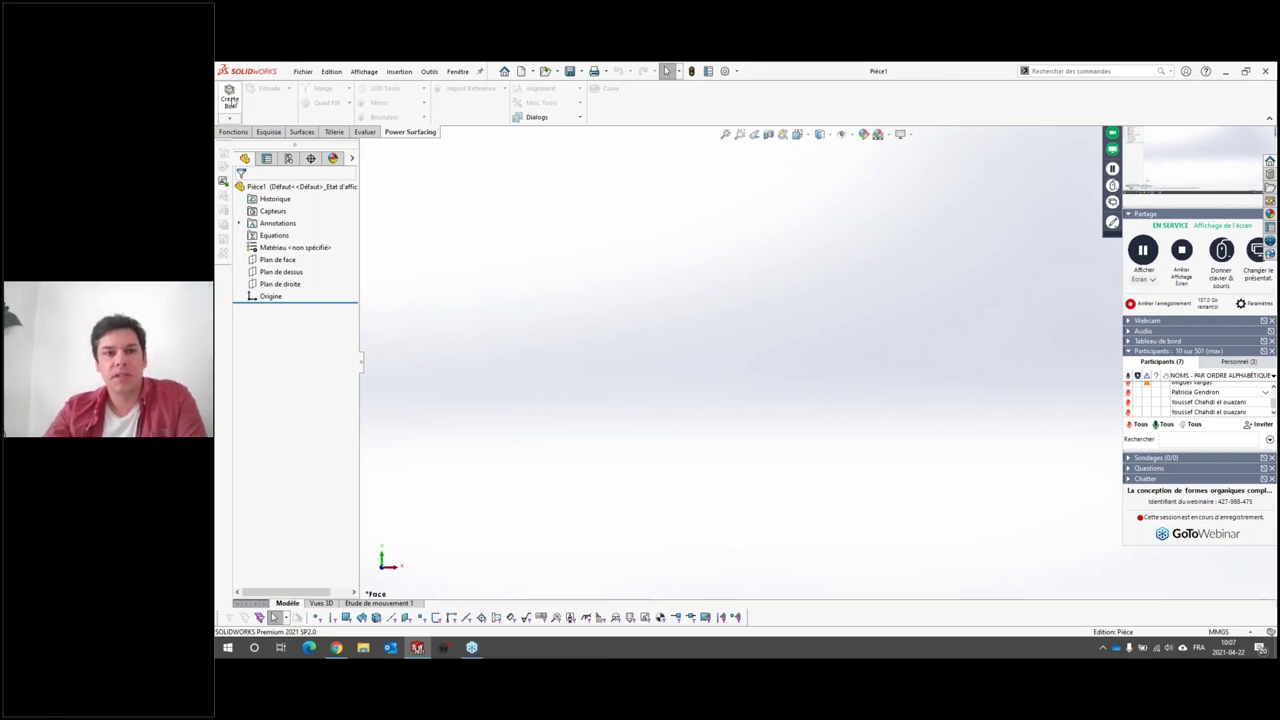
Step: Preview a 100 × 100 × 100 mm Create Box in perspective as a rounded SubD cage
left_click(240, 98)
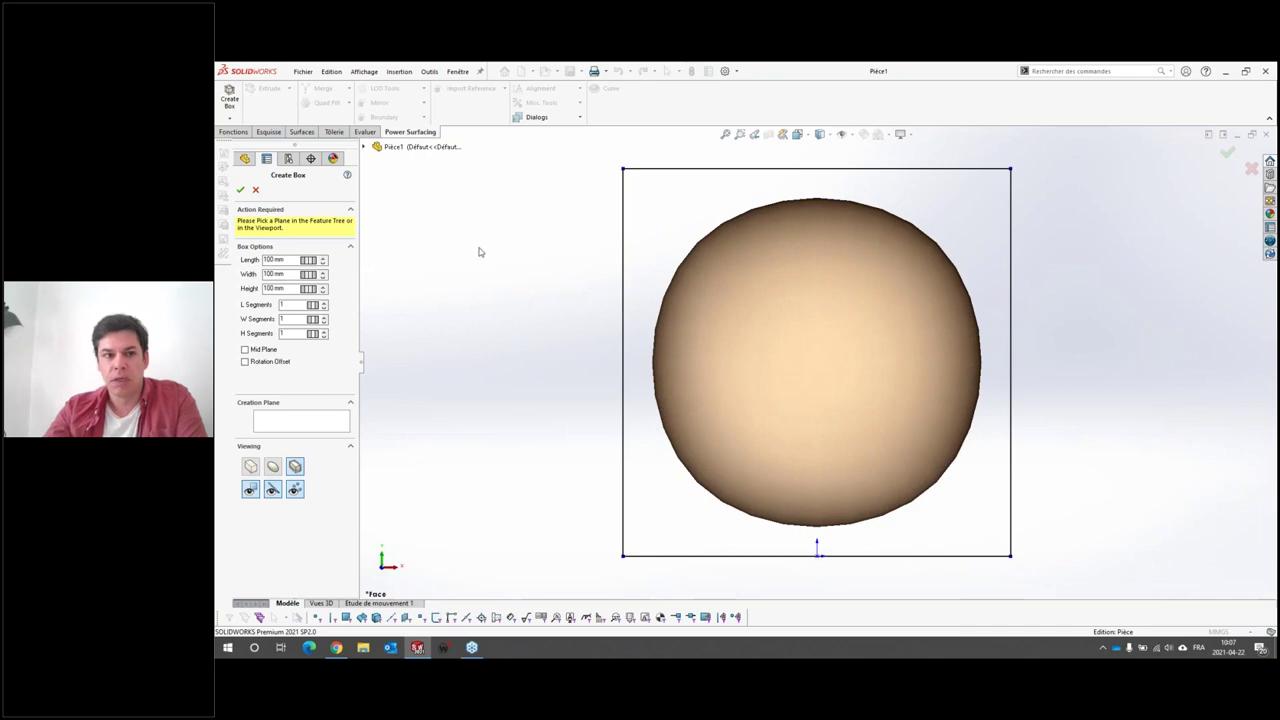
scroll(994, 394, "up", 3)
mouse_move(994, 394)
middle_mouse_down()
mouse_move(894, 346)
mouse_move(828, 358)
mouse_move(880, 374)
mouse_move(919, 364)
mouse_move(834, 281)
middle_mouse_up()
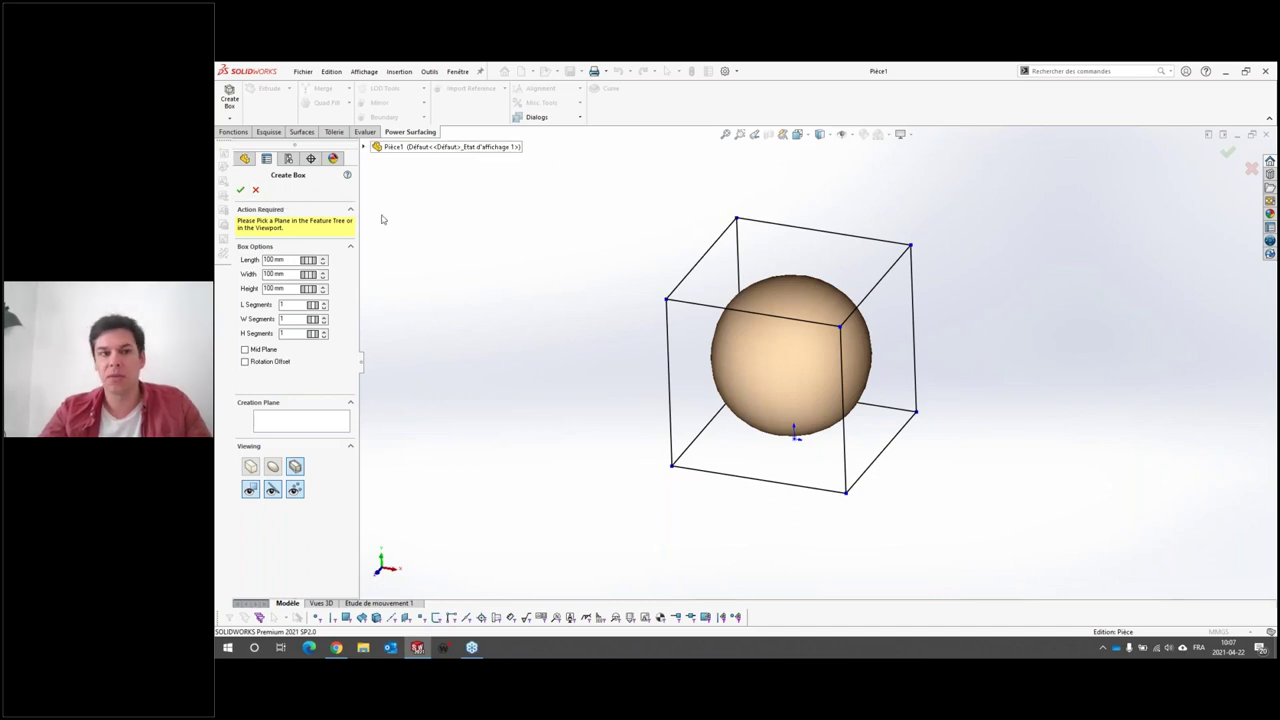
Step: Create the box, stretch it sideways into an egg, and pull the left edge and front corner down
left_click(240, 191)
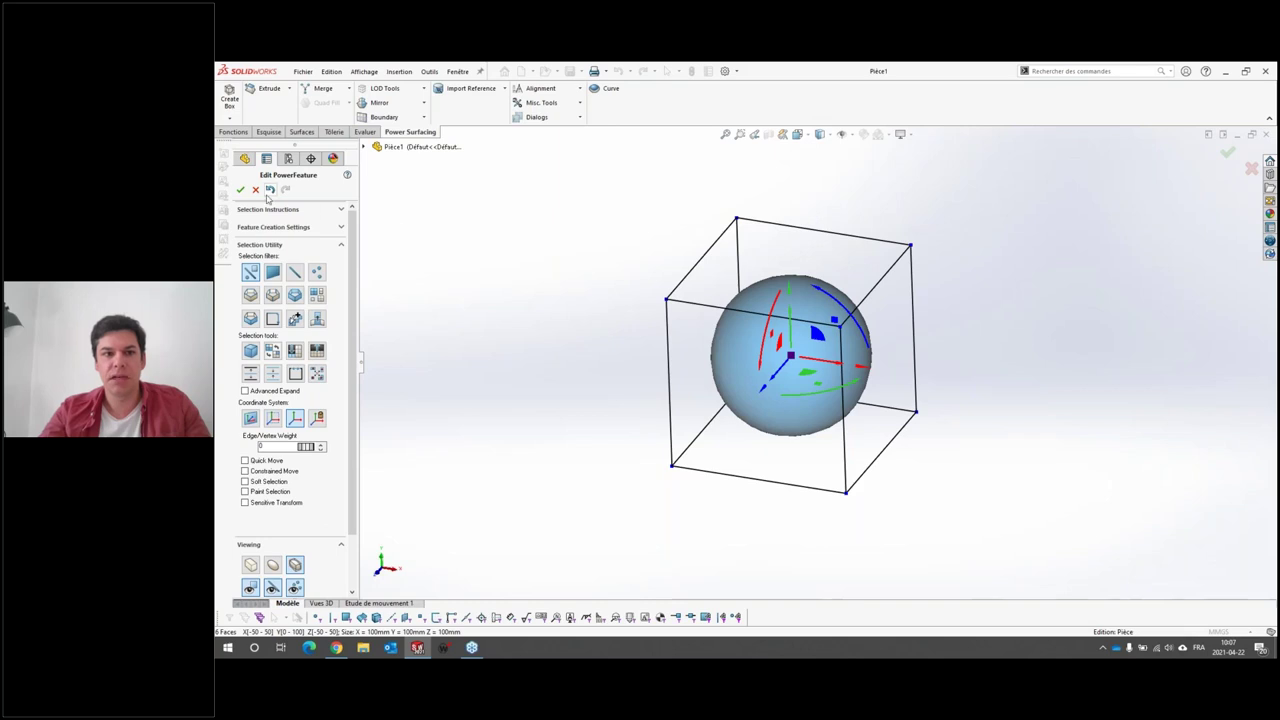
left_click_drag(838, 306, 877, 337)
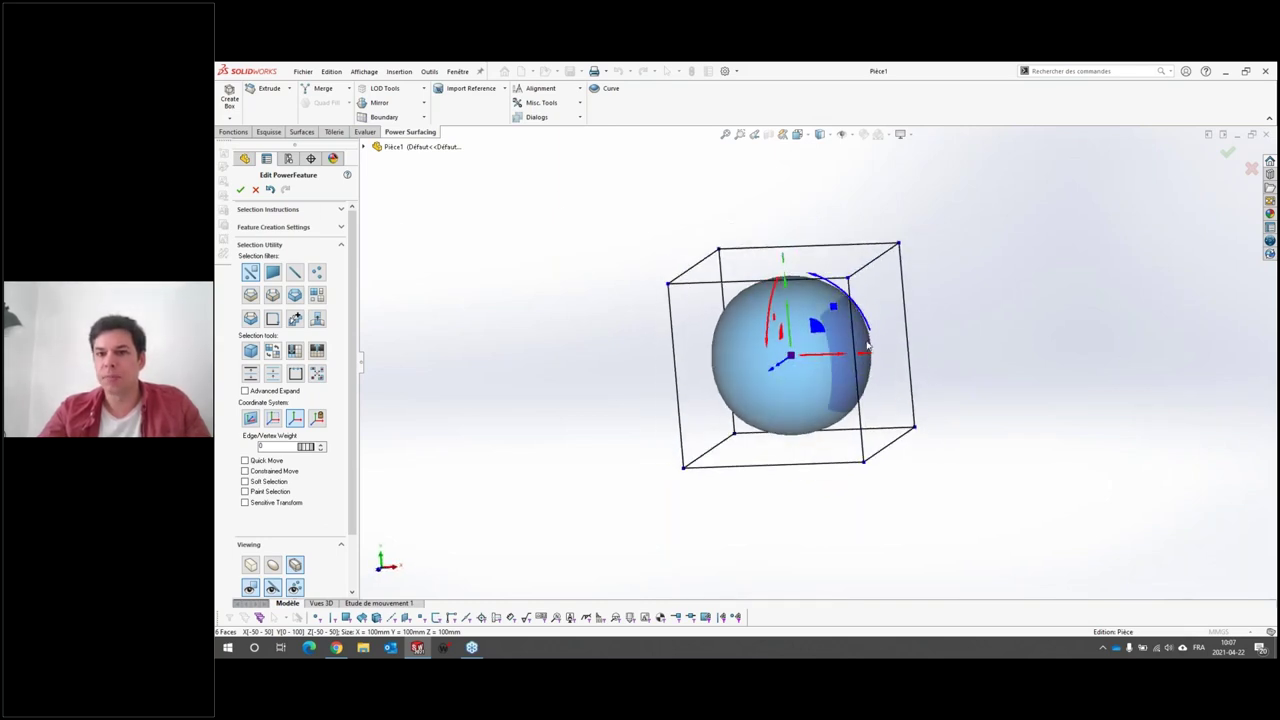
left_click(872, 340)
left_click_drag(932, 355, 1012, 350)
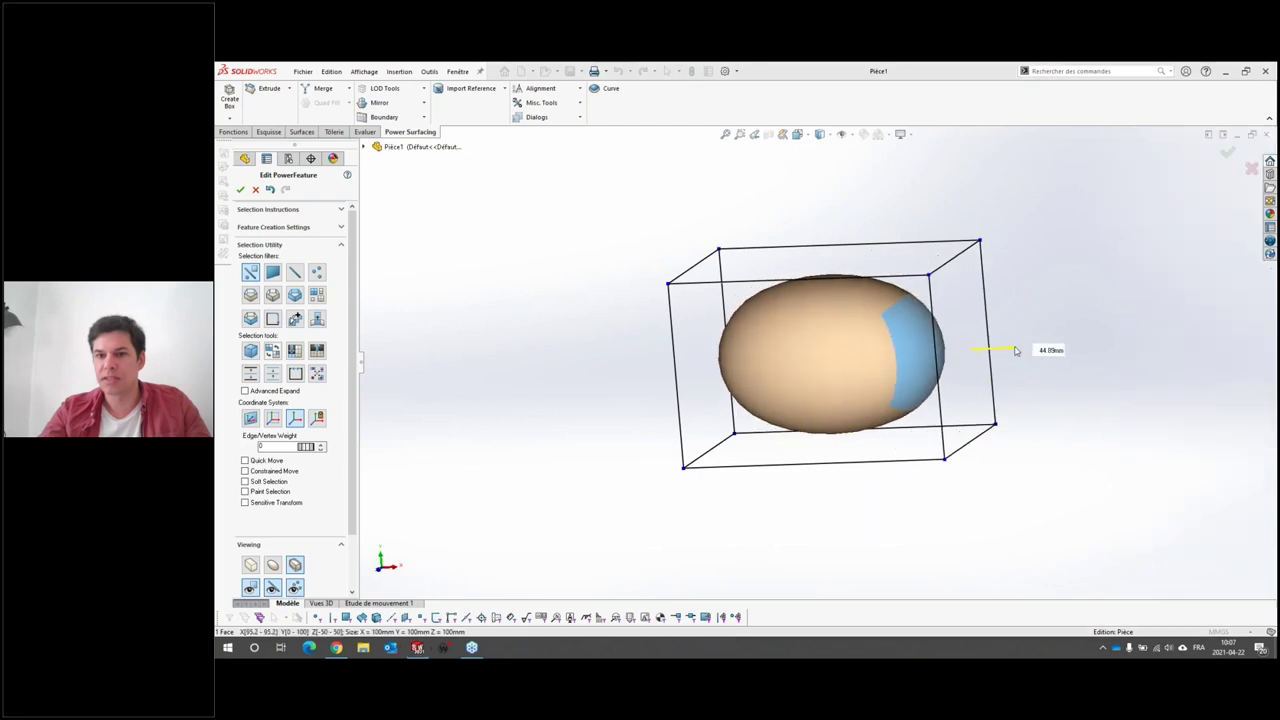
left_click(871, 323)
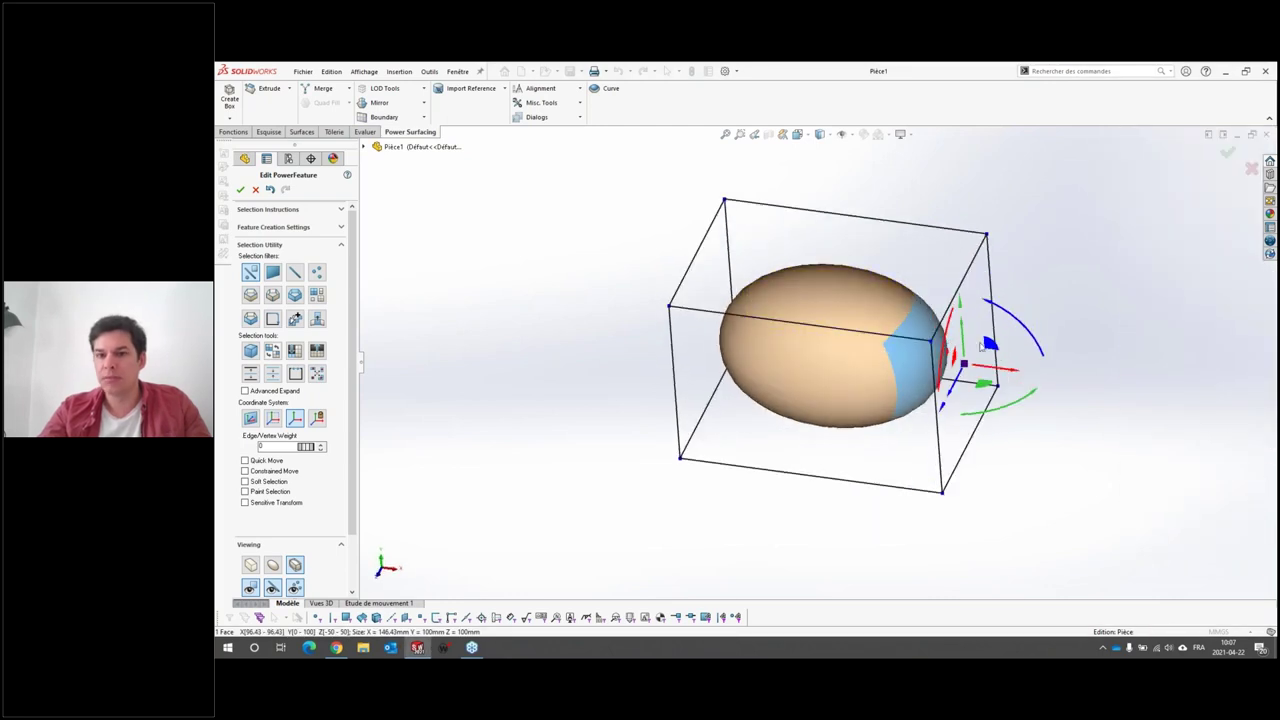
left_click(714, 289)
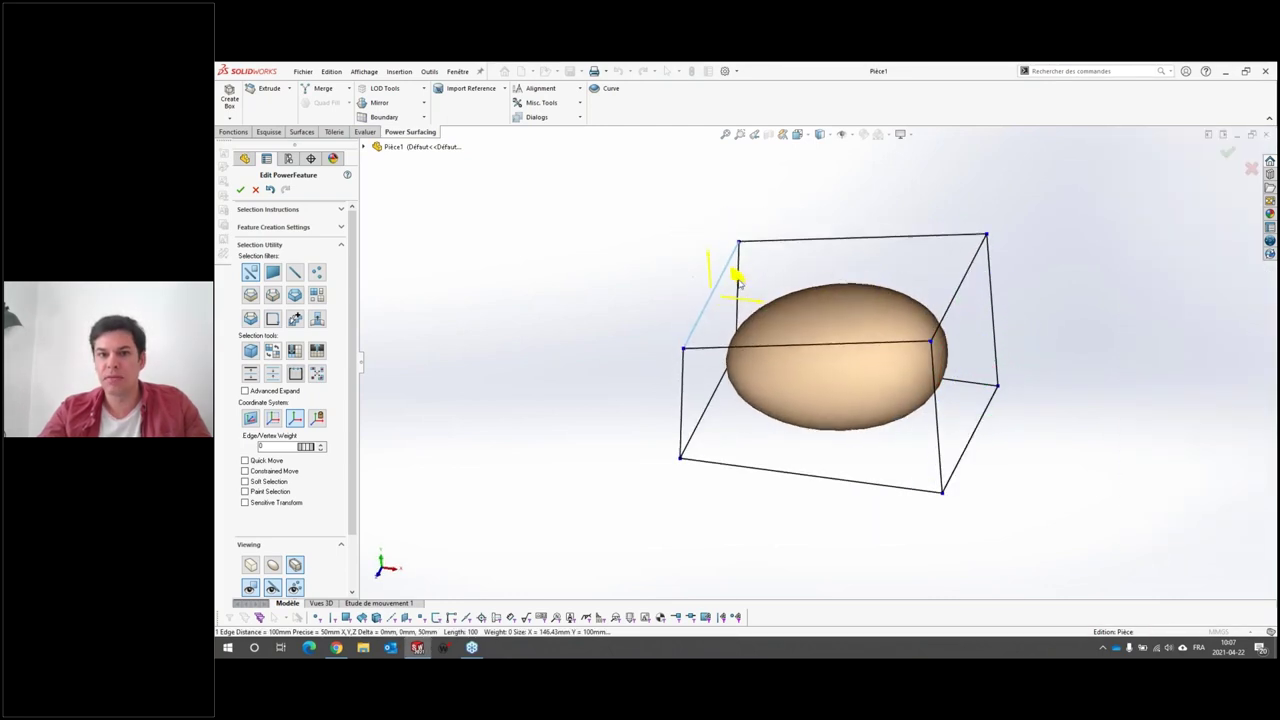
left_click_drag(740, 285, 688, 360)
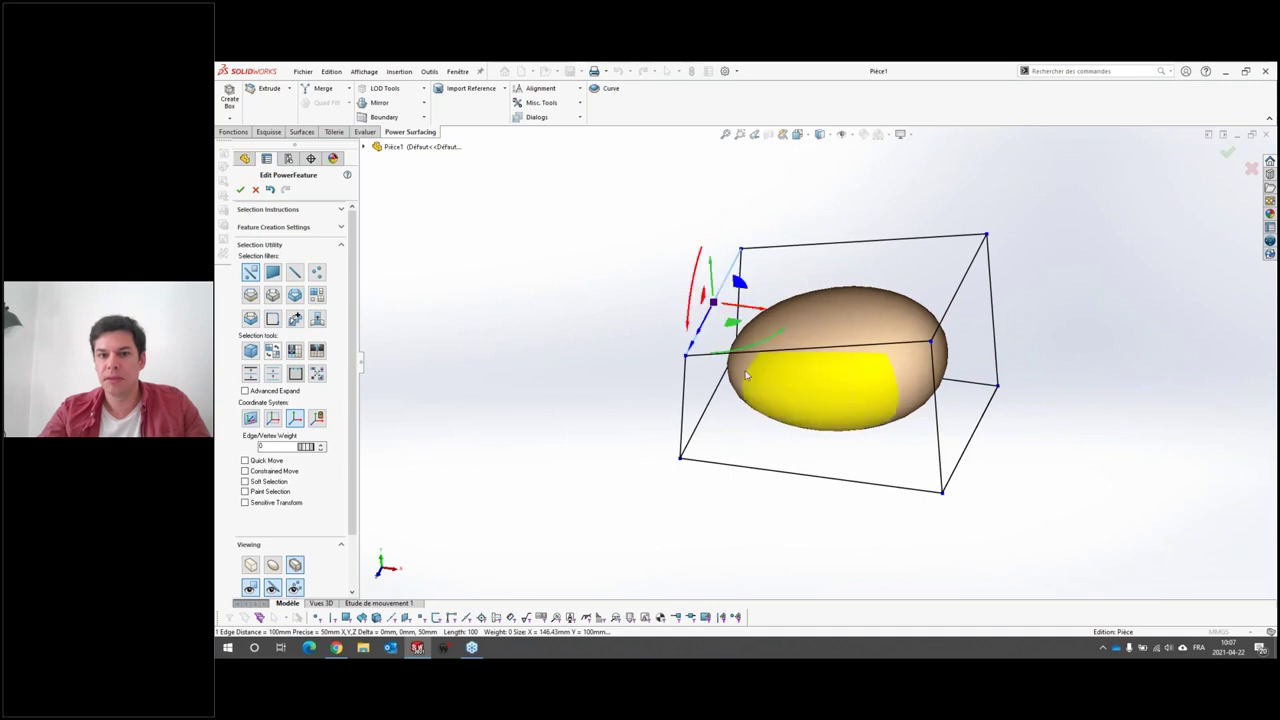
left_click(650, 385)
left_click(686, 356)
left_click_drag(678, 382, 635, 445)
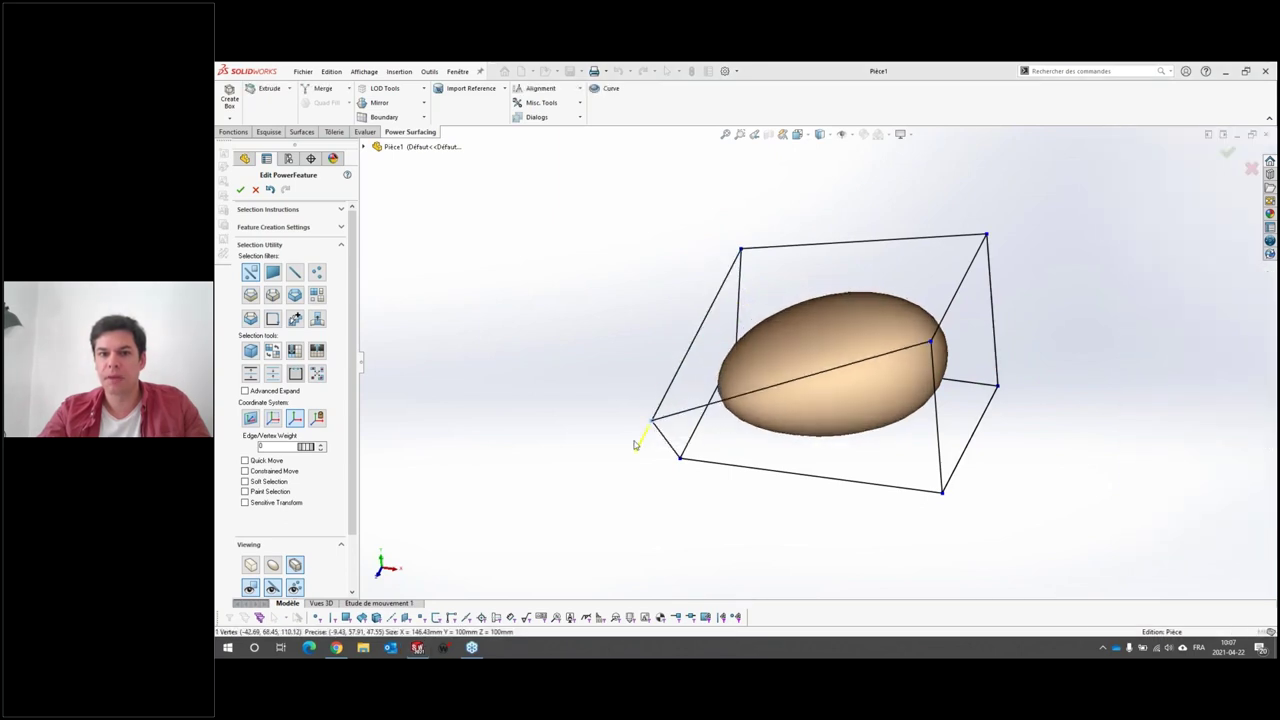
Step: Subdivide the egg's control cage into a finer cage
middle_click_drag(829, 330, 840, 365)
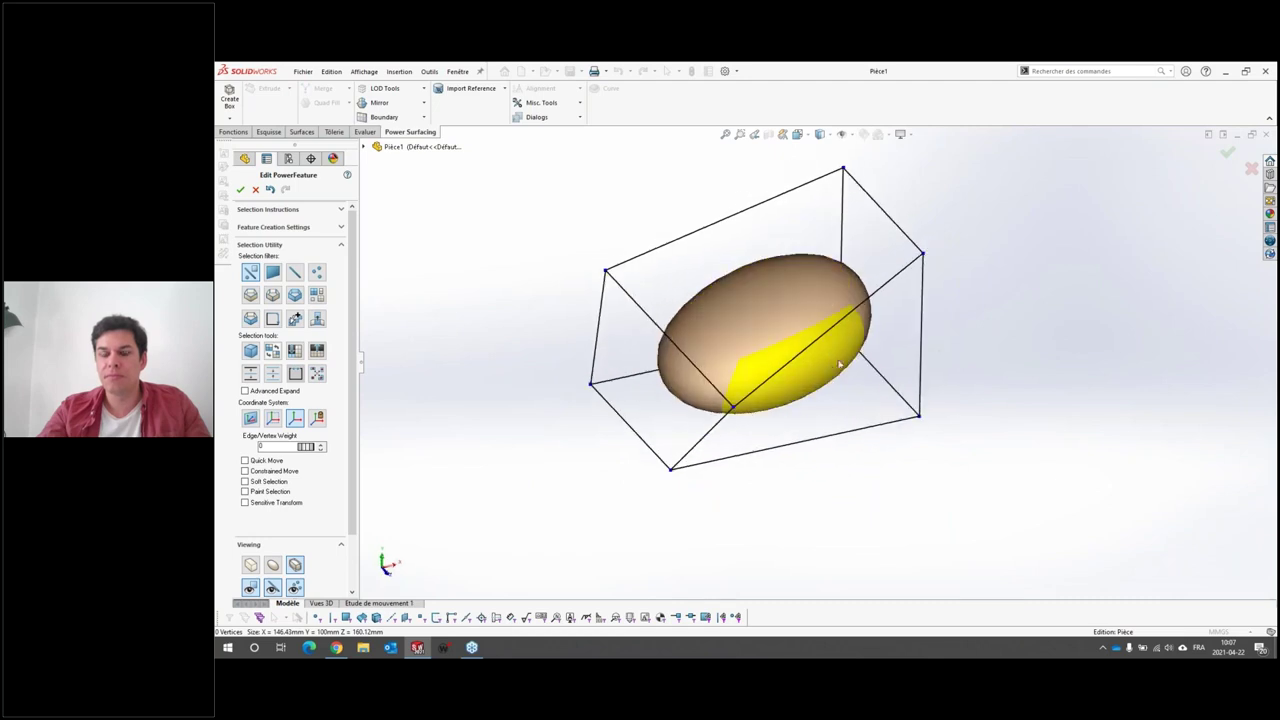
right_click(825, 356)
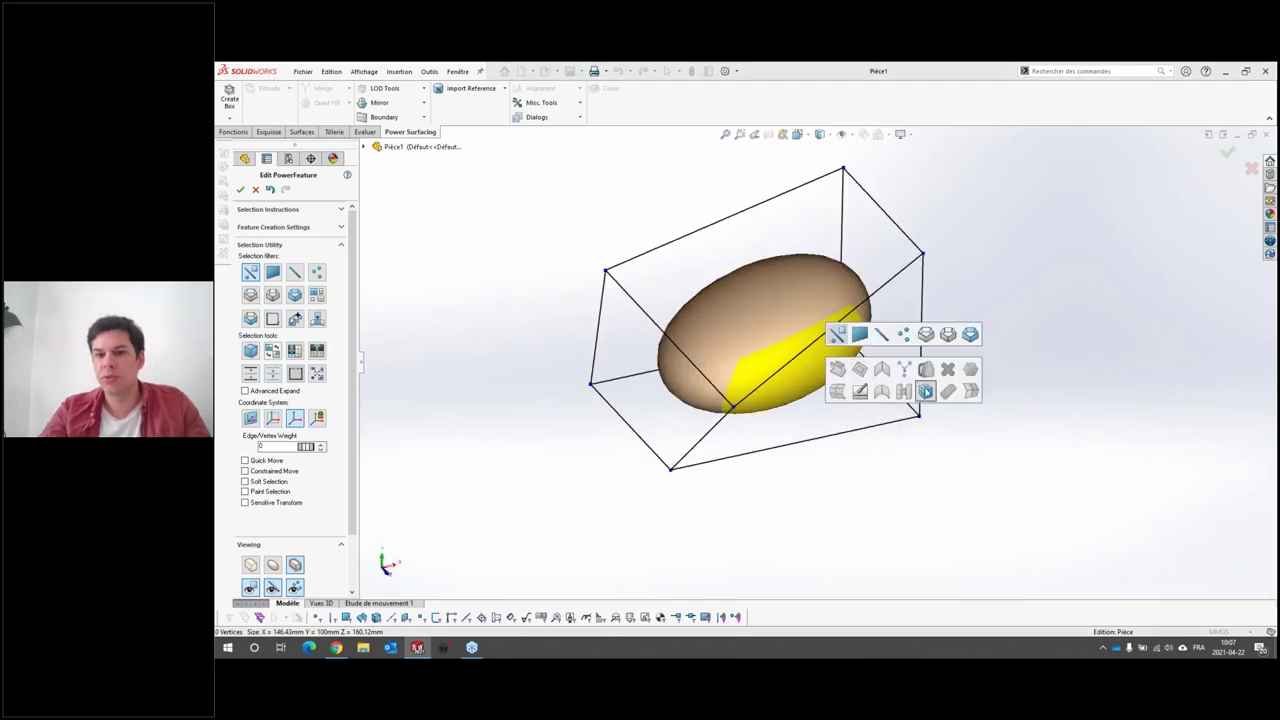
left_click(925, 391)
mouse_move(760, 330)
middle_mouse_down()
mouse_move(837, 223)
mouse_move(797, 272)
mouse_move(840, 317)
middle_mouse_up()
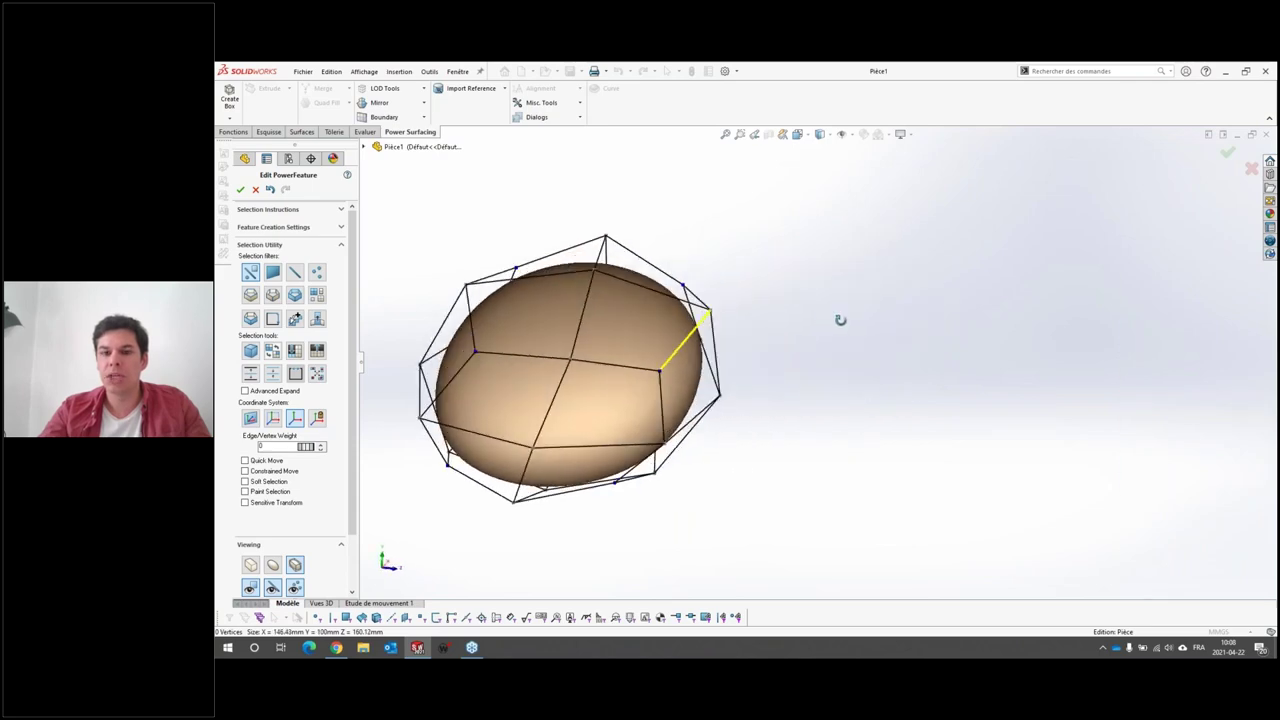
middle_click_drag(700, 390, 748, 290)
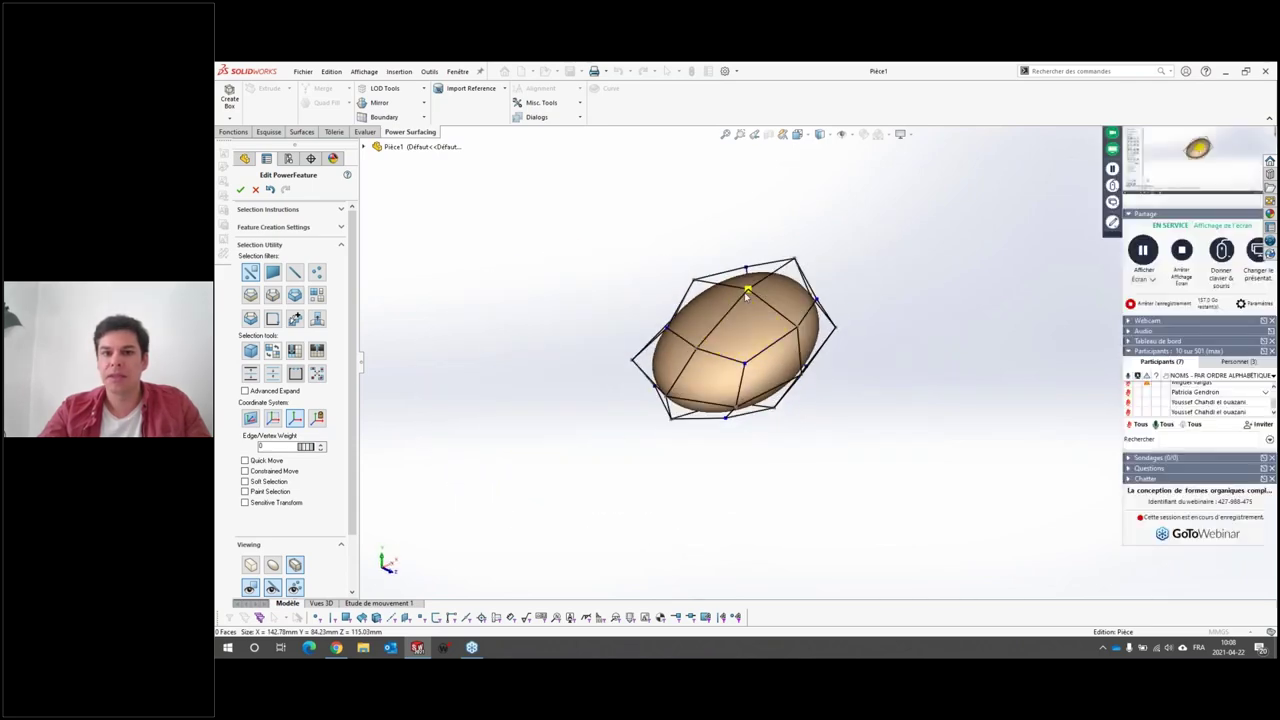
Step: Pull the top vertex up to a point, shift a top edge, and accept the feature
left_click(748, 283)
left_click_drag(748, 283, 745, 232)
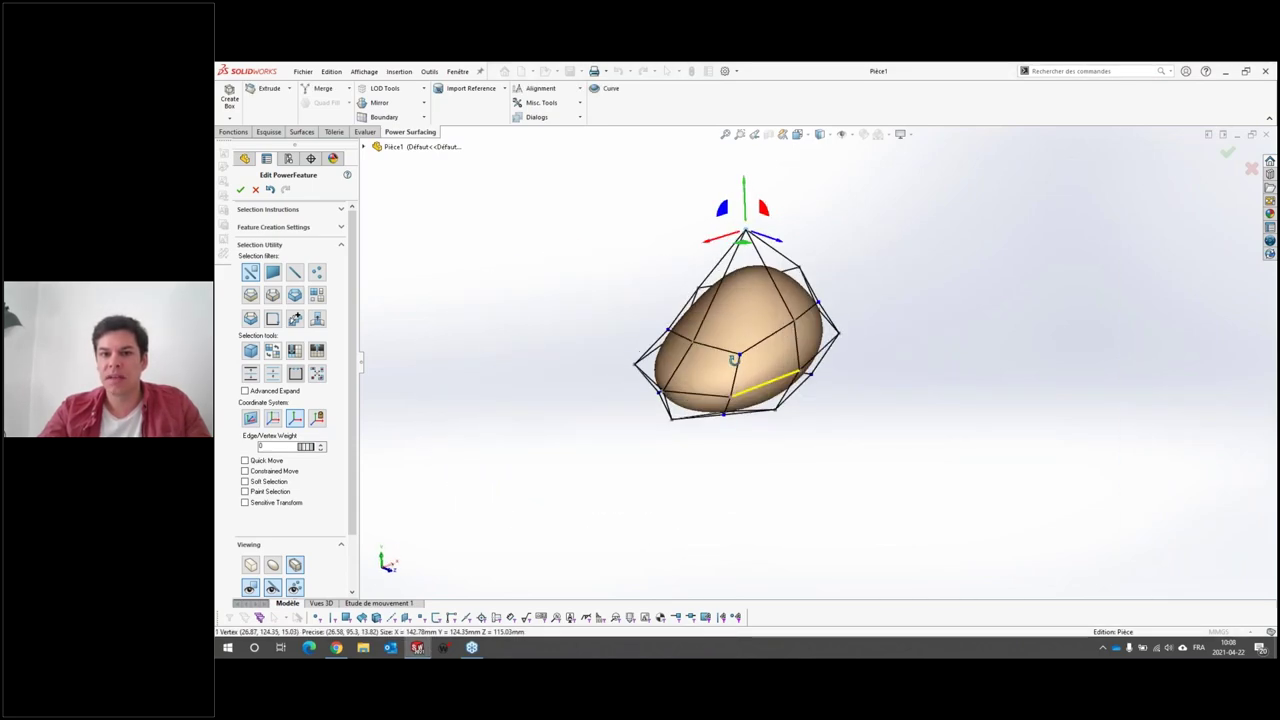
left_click(706, 300)
left_click_drag(706, 300, 650, 330)
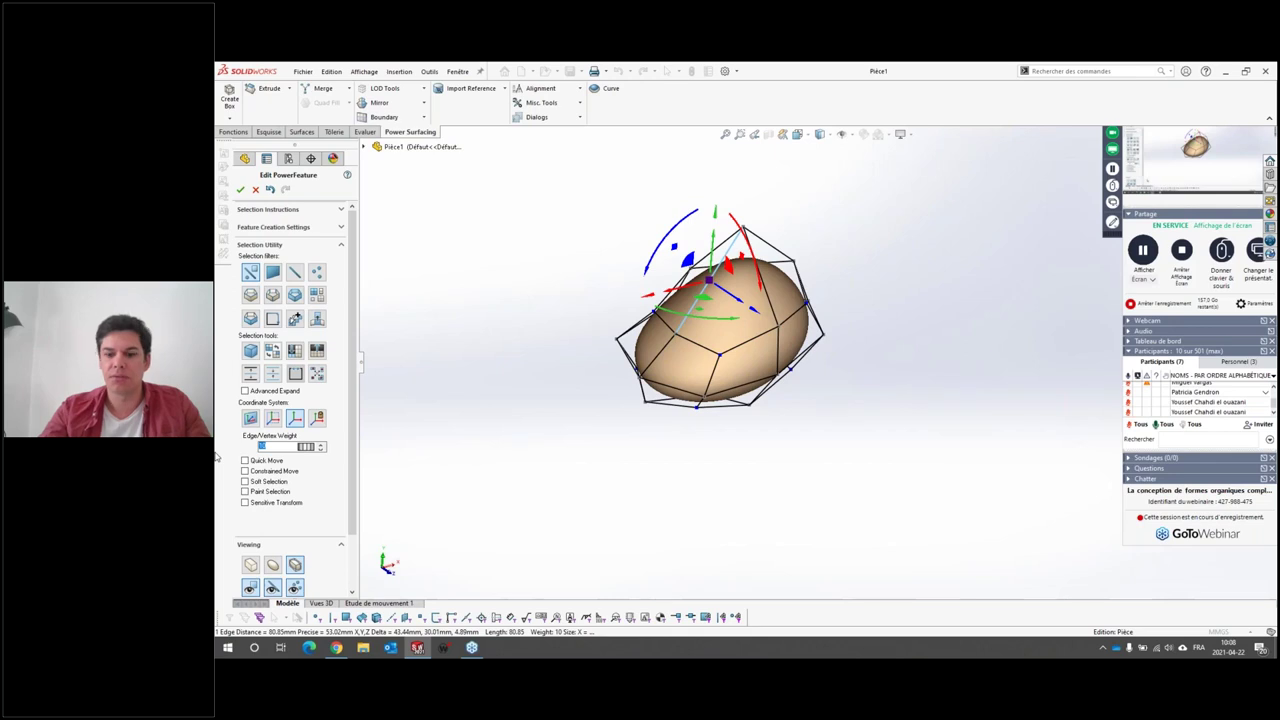
scroll(714, 457, "down", 3)
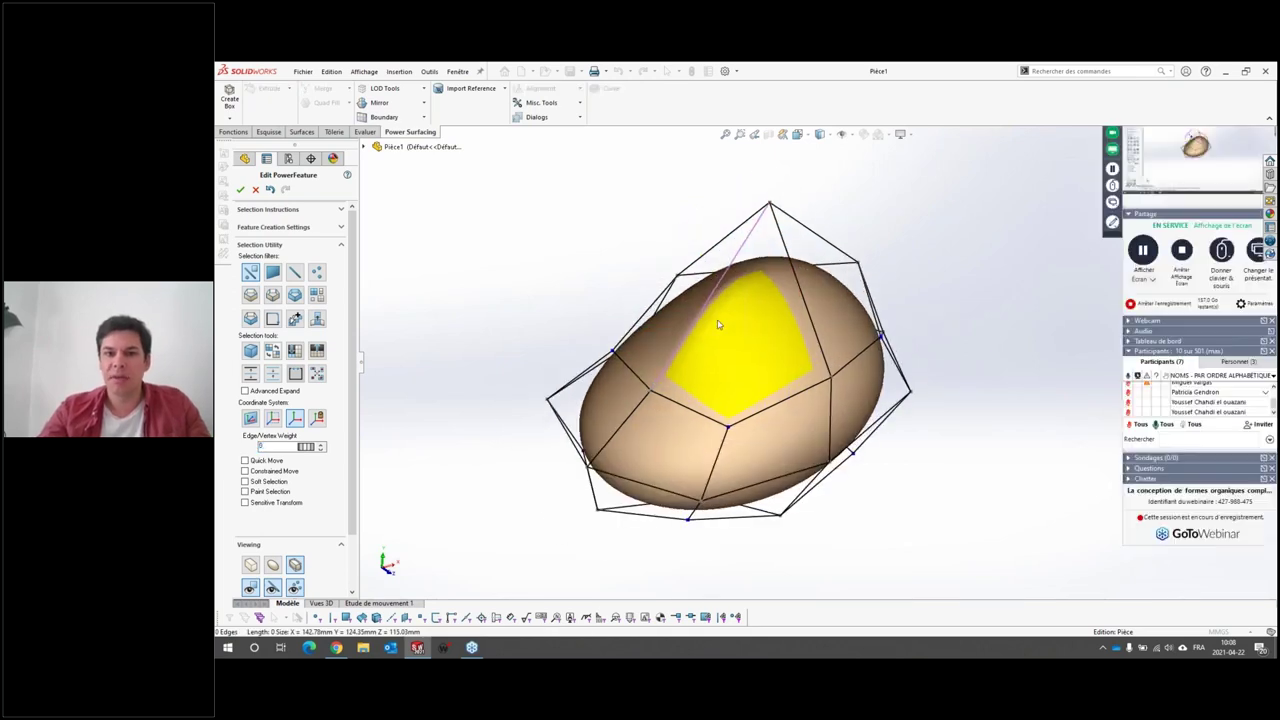
middle_click_drag(717, 323, 748, 290)
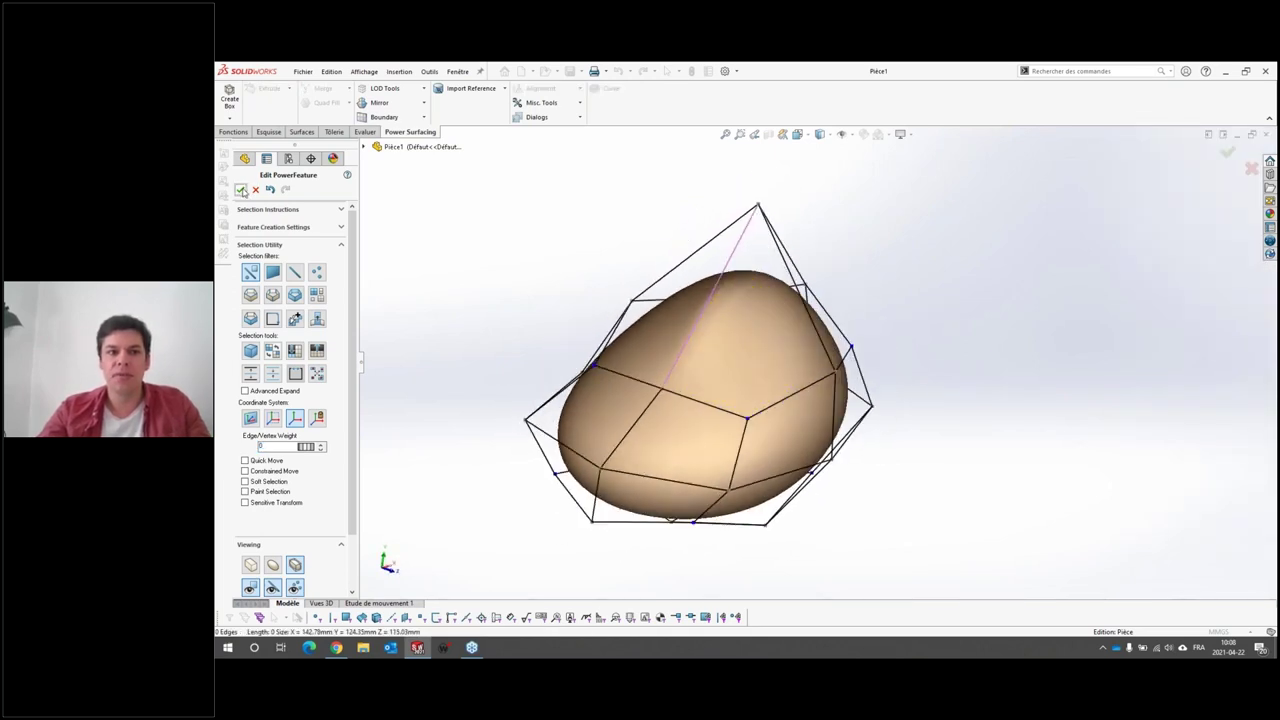
left_click(241, 190)
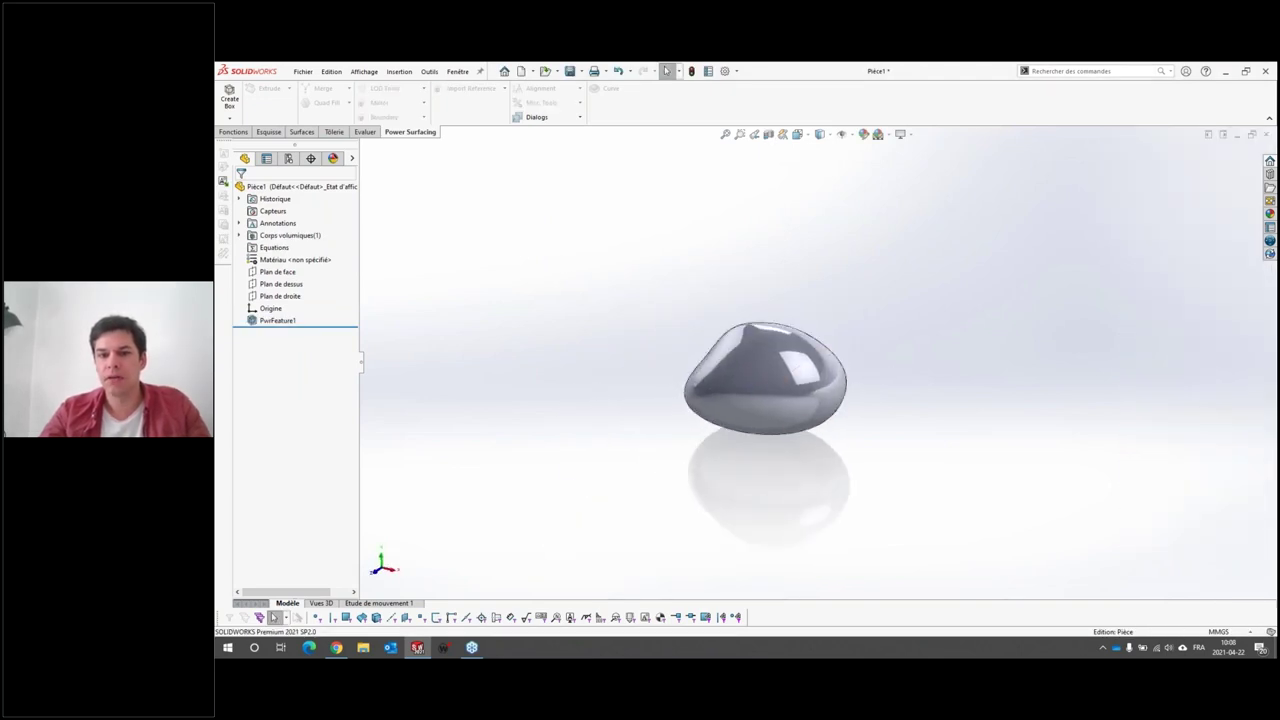
mouse_move(903, 397)
middle_mouse_down()
mouse_move(954, 482)
mouse_move(827, 364)
middle_mouse_up()
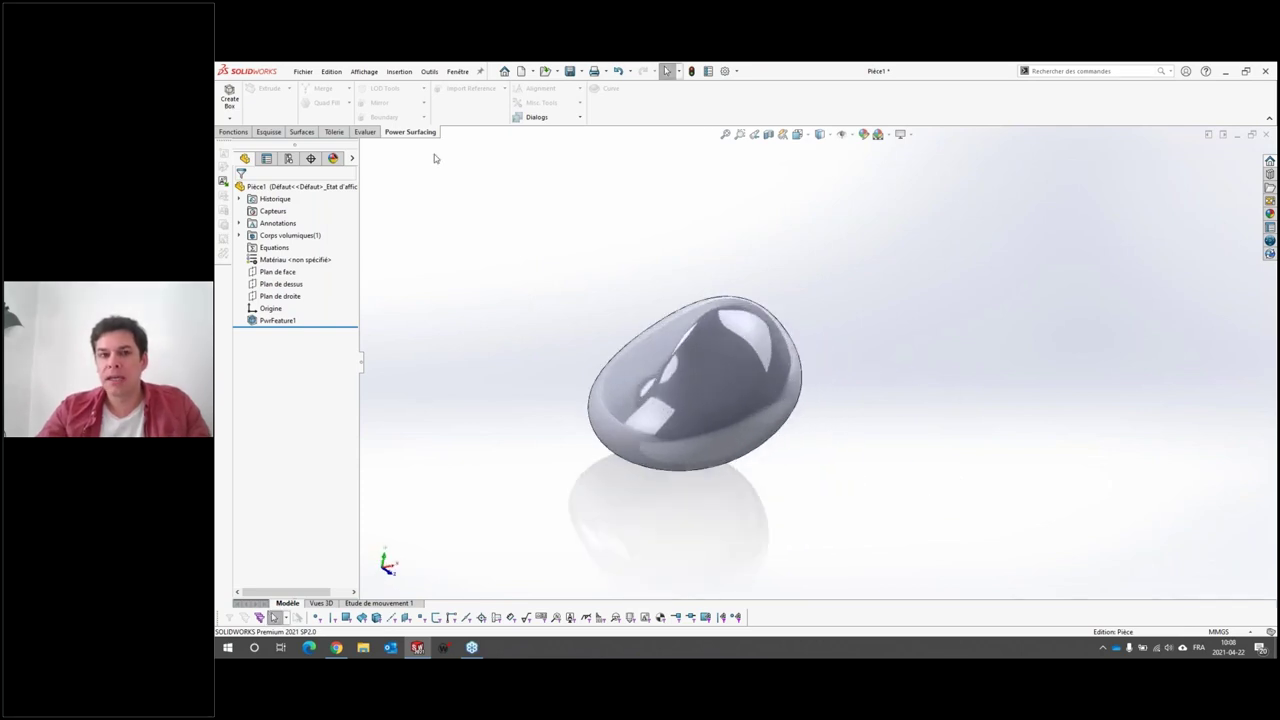
left_click(302, 131)
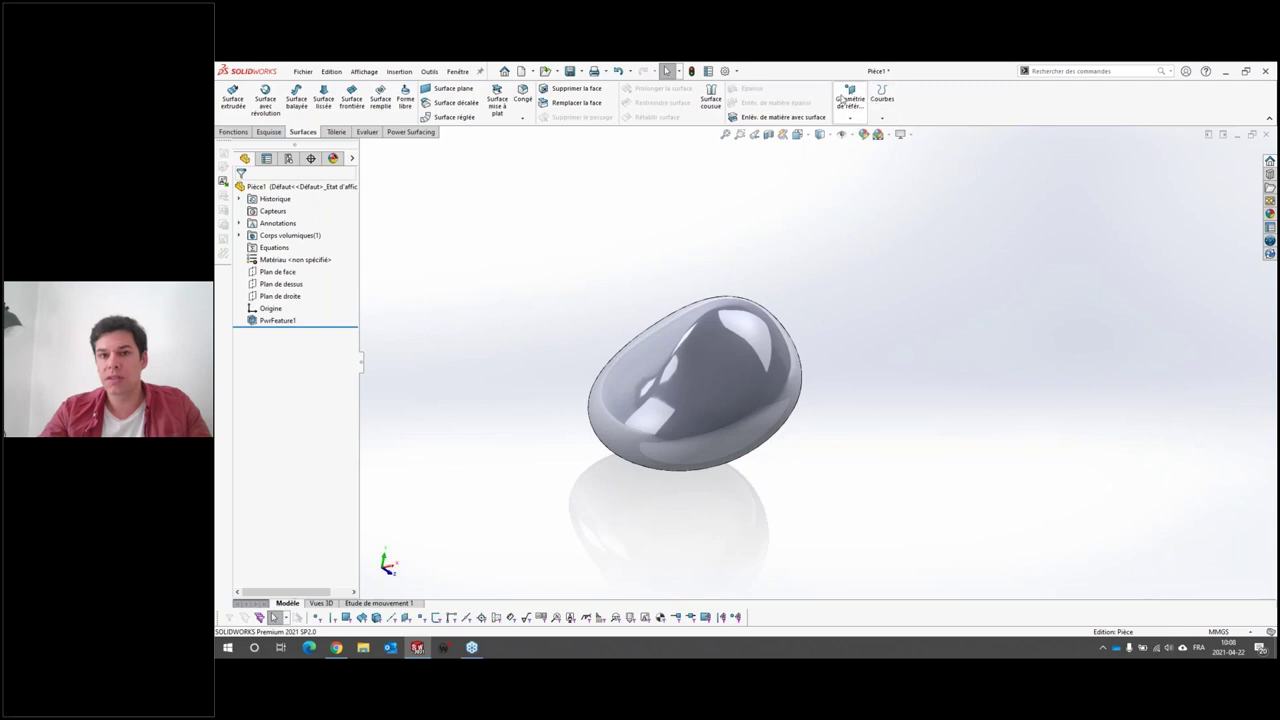
left_click(412, 133)
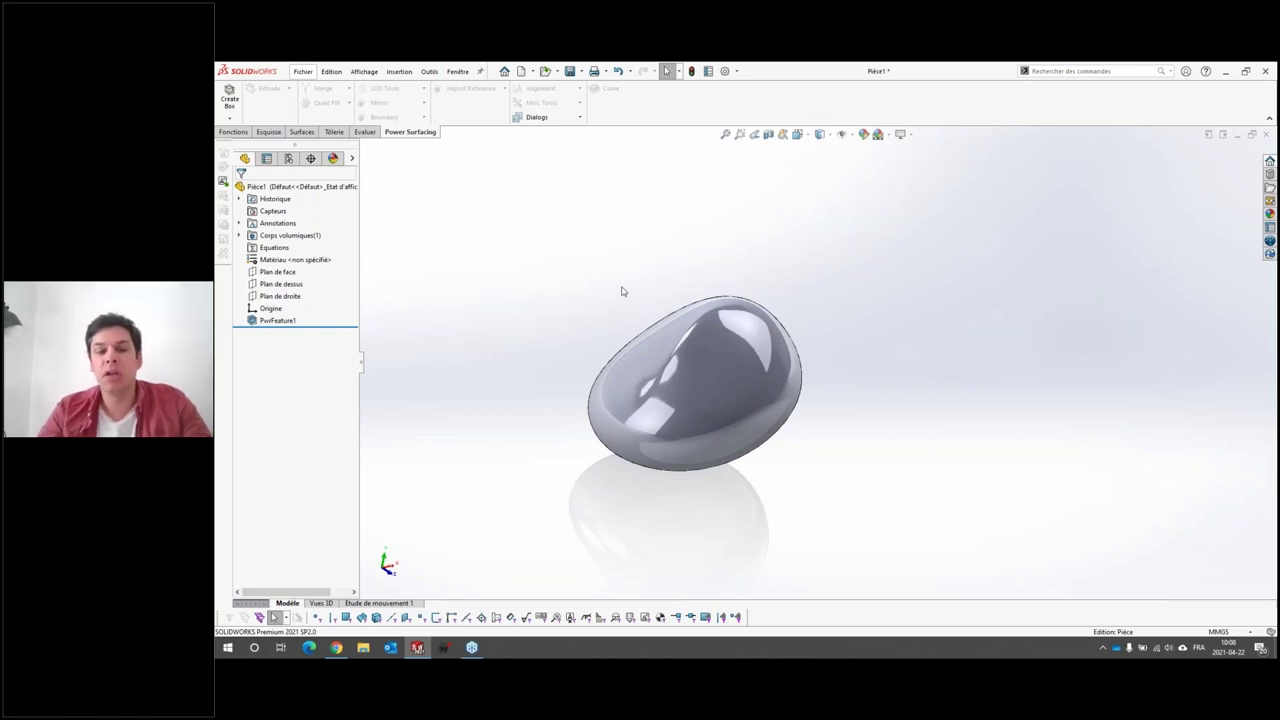
mouse_move(621, 291)
middle_mouse_down()
mouse_move(778, 318)
mouse_move(772, 380)
middle_mouse_up()
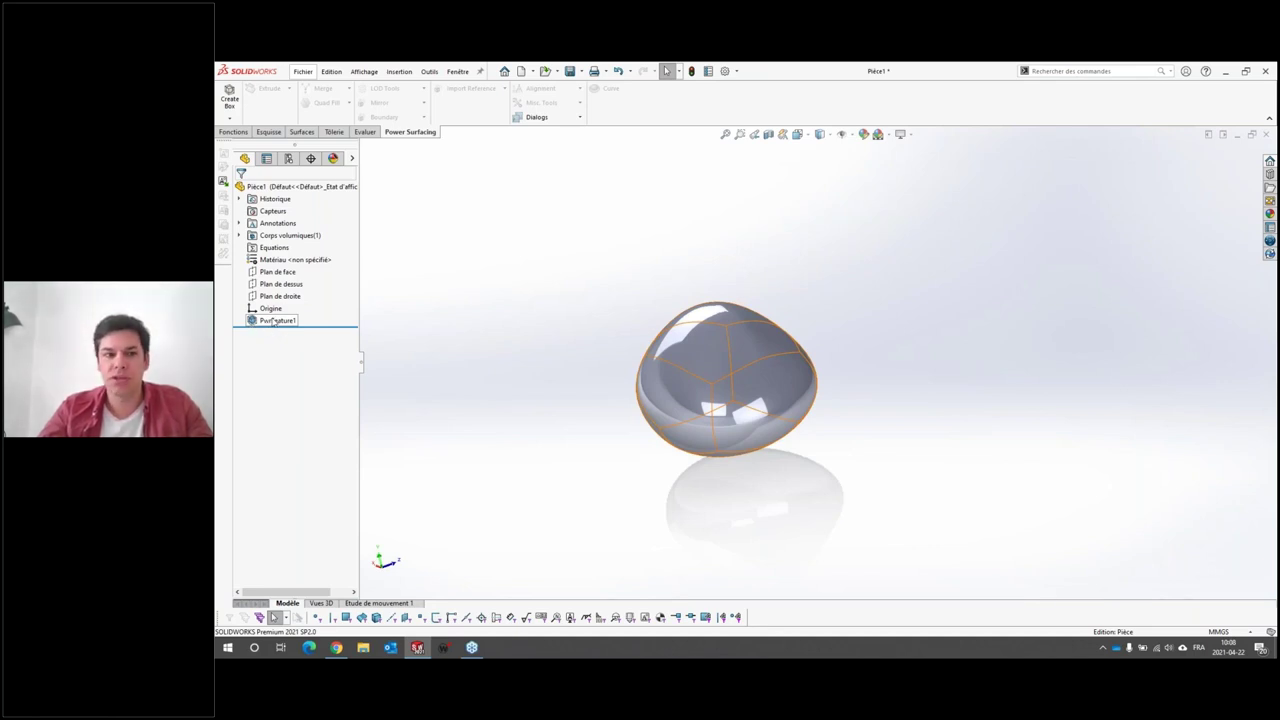
Step: Select PwrFeature1, inspect the egg body from several orientations and zoom levels, then close the part
left_click(267, 322)
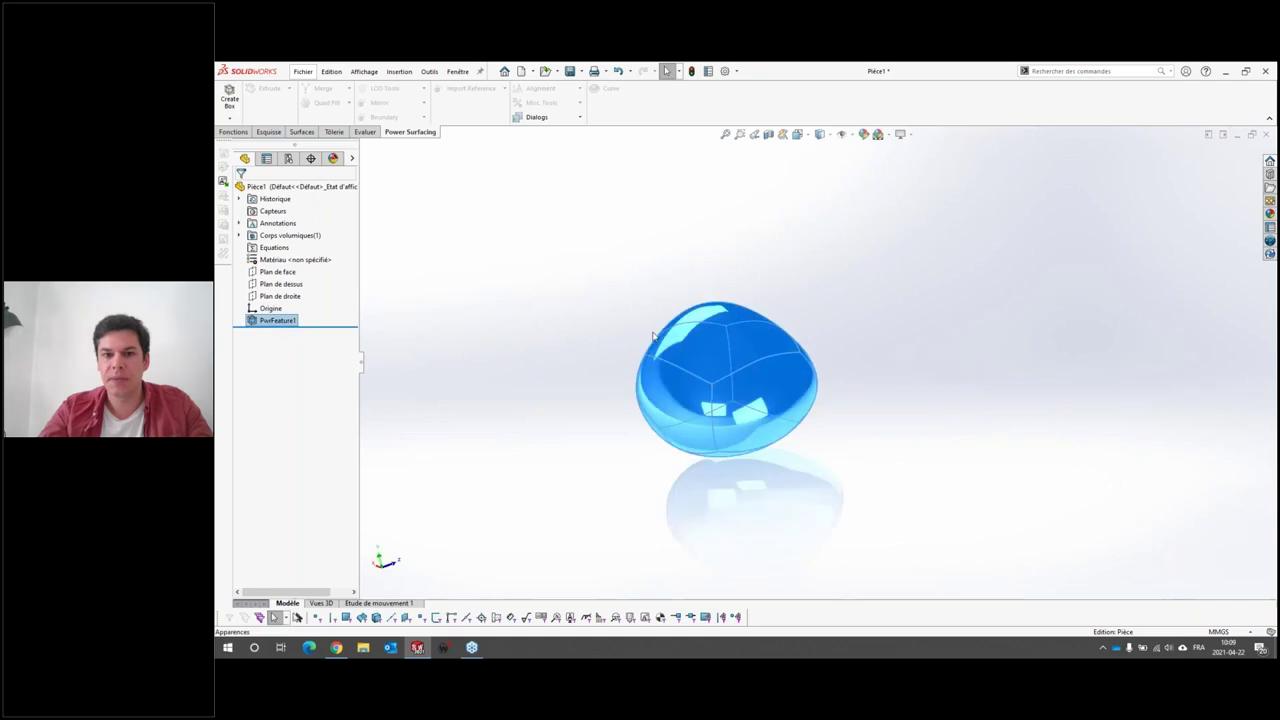
mouse_move(640, 330)
middle_mouse_down()
mouse_move(746, 283)
mouse_move(784, 463)
middle_mouse_up()
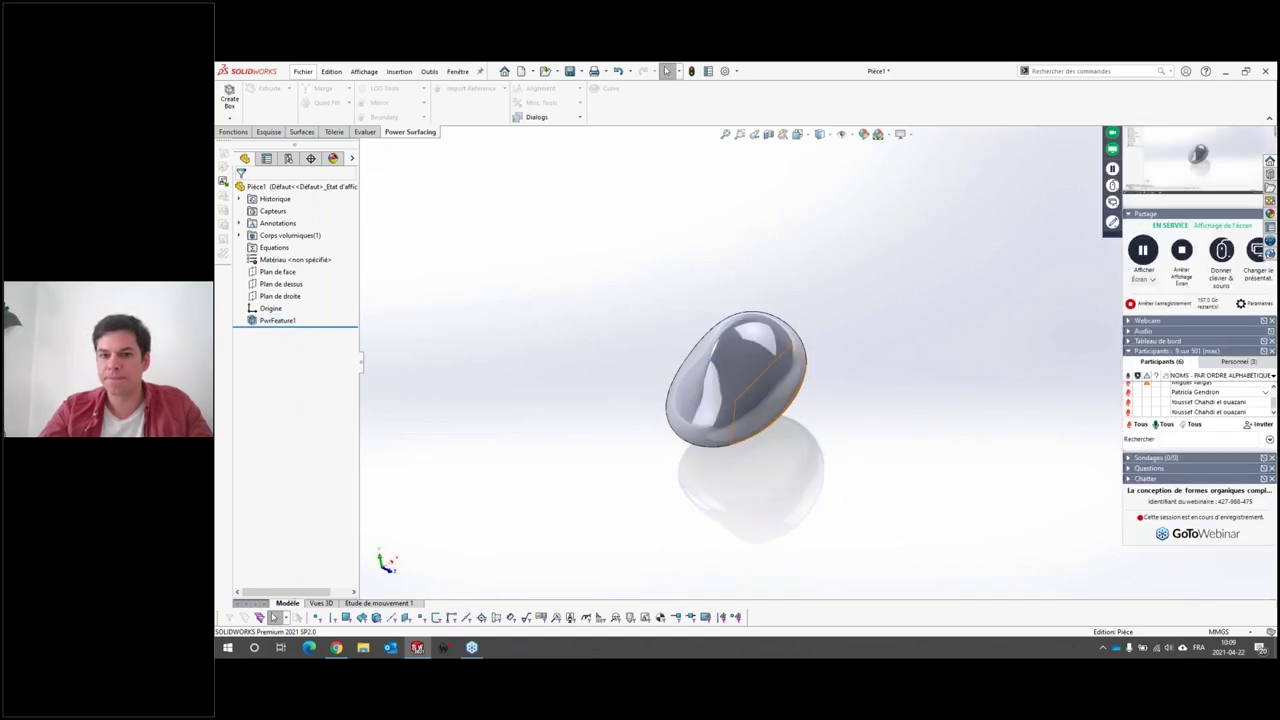
key("ctrl+7")
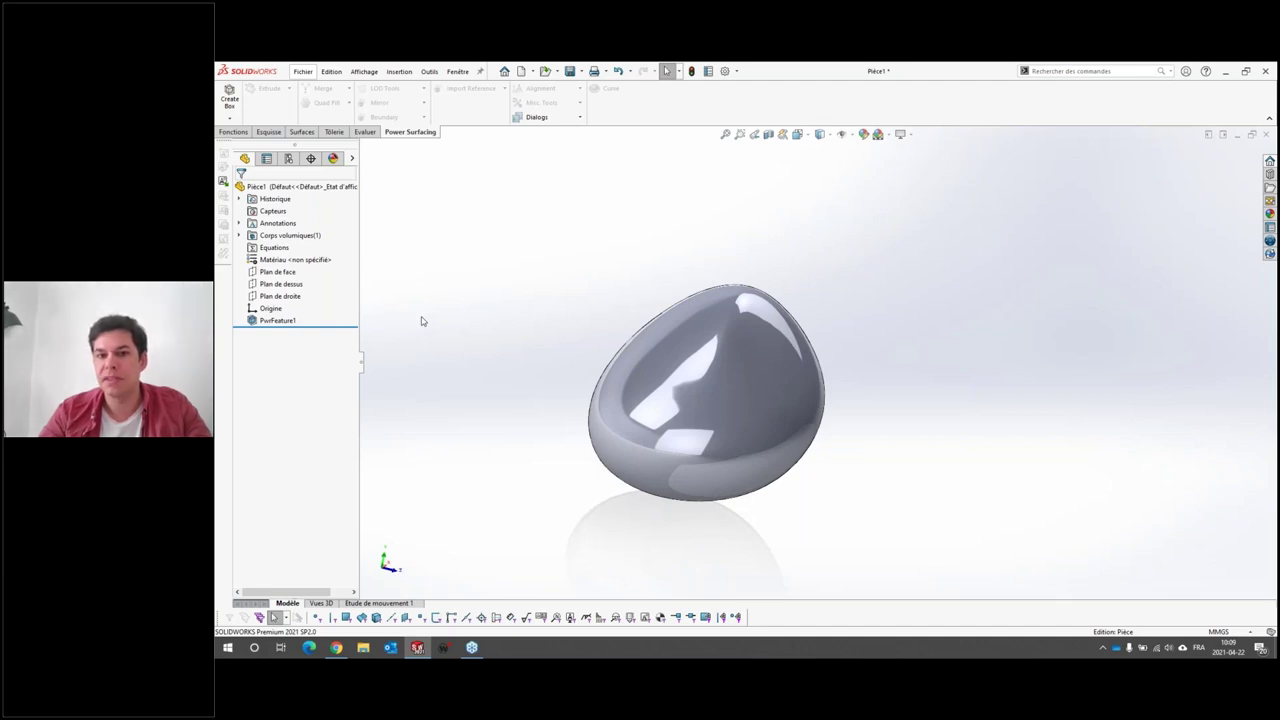
mouse_move(689, 405)
middle_mouse_down()
mouse_move(799, 387)
mouse_move(719, 470)
middle_mouse_up()
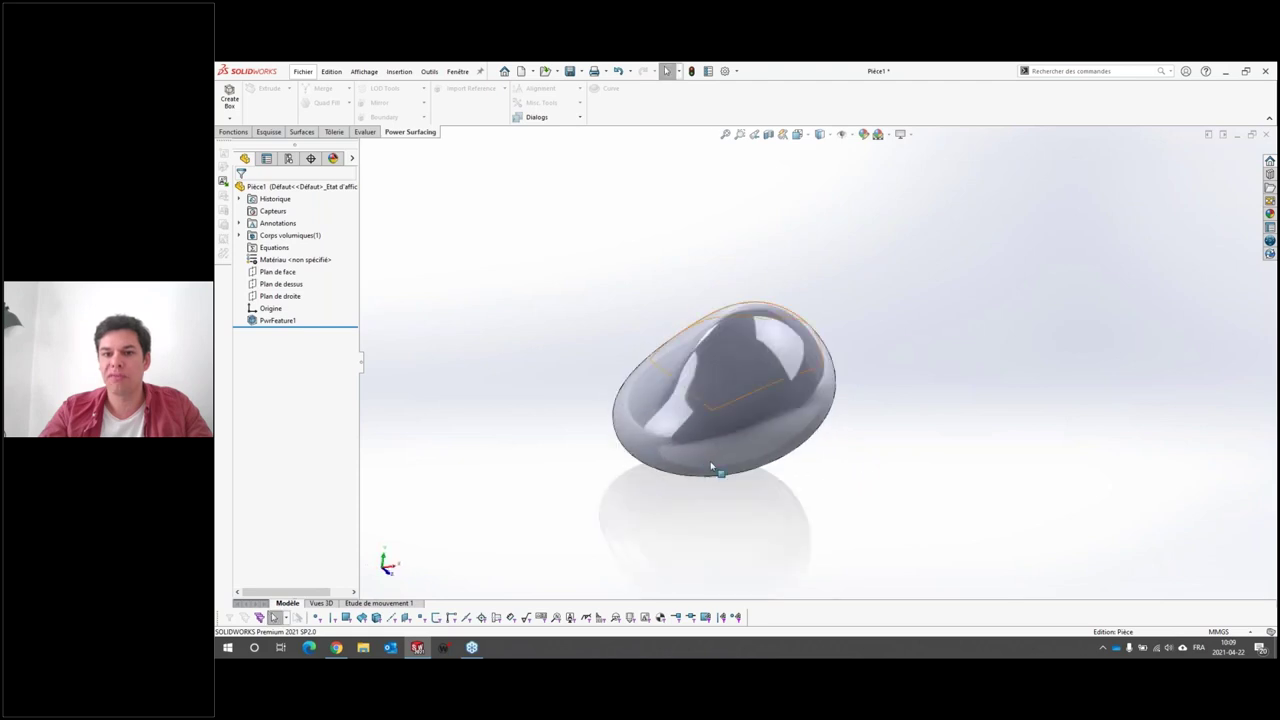
key("z")
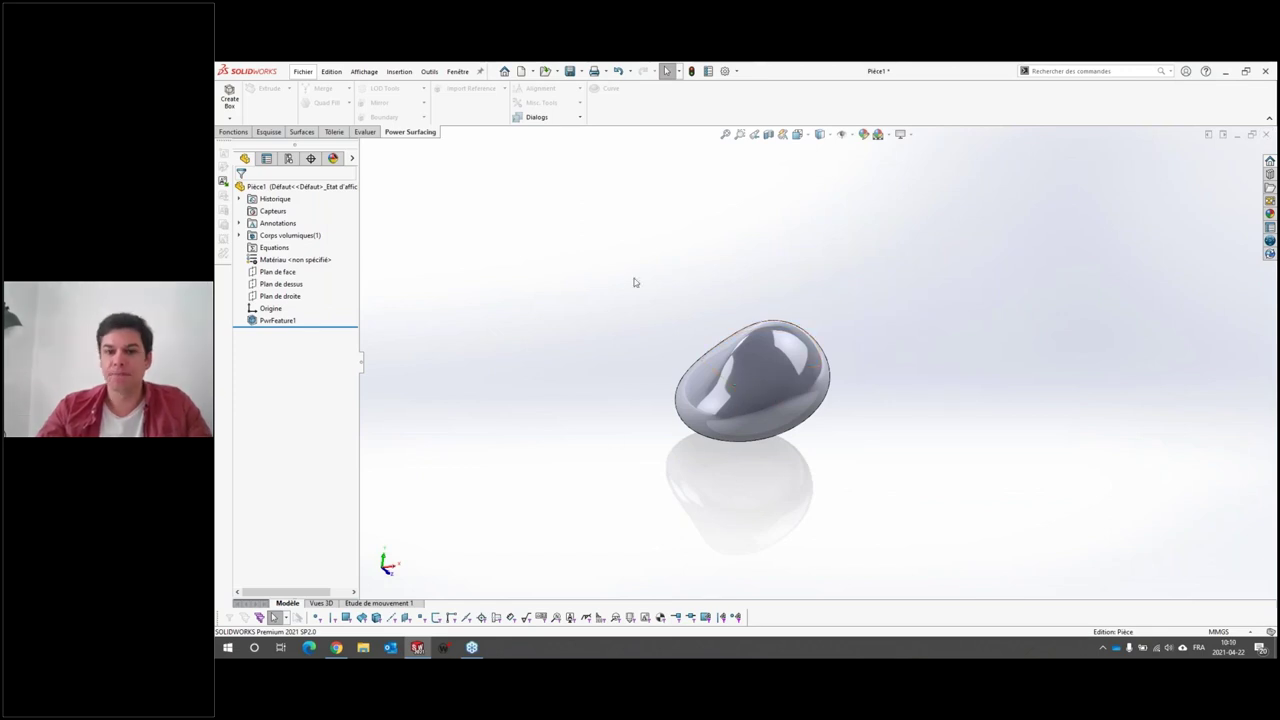
left_click(1267, 135)
Step: Close the egg part without saving, minimize SOLIDWORKS and Chrome, and open the Fichiers PWRS folder
left_click(651, 377)
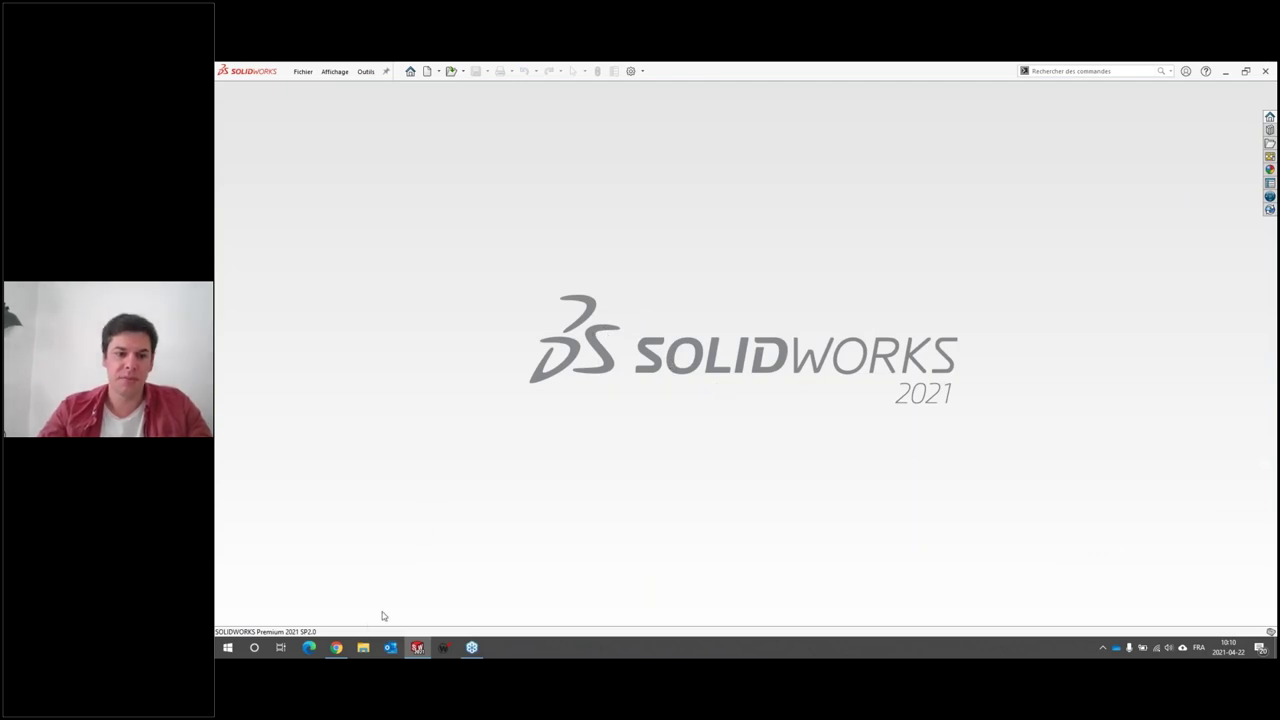
left_click(1225, 71)
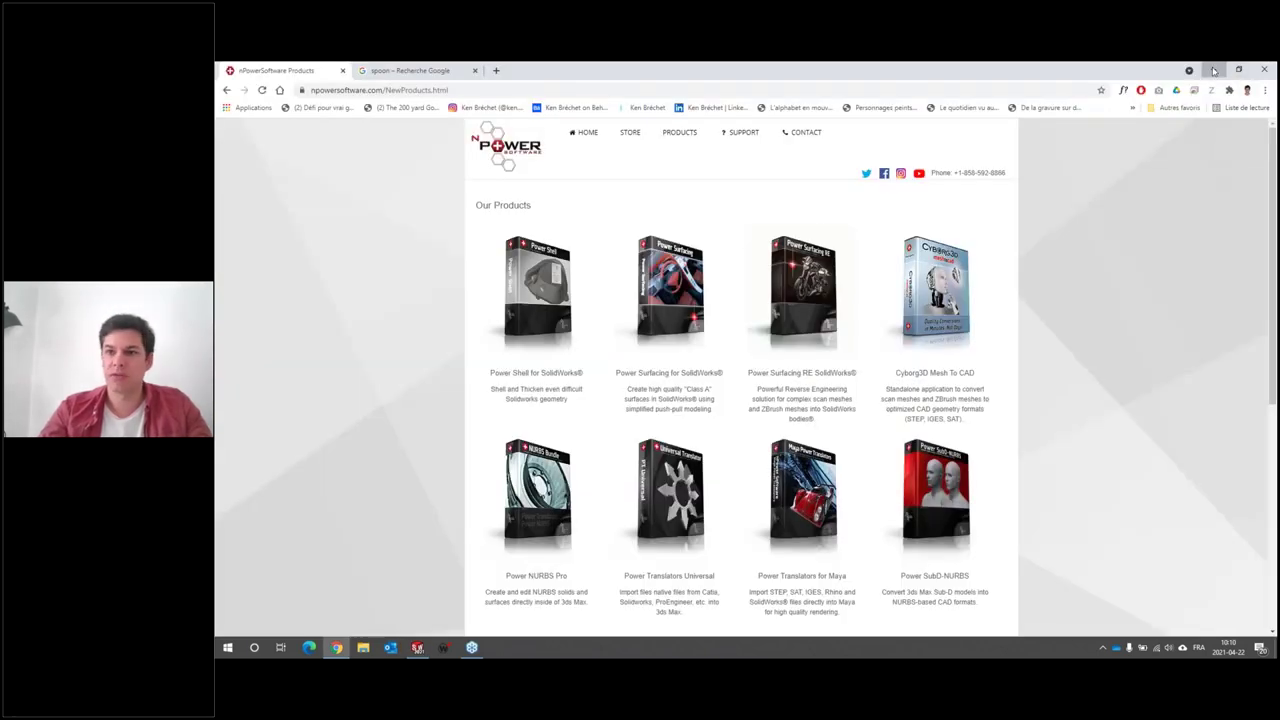
left_click(1215, 66)
double_click(240, 140)
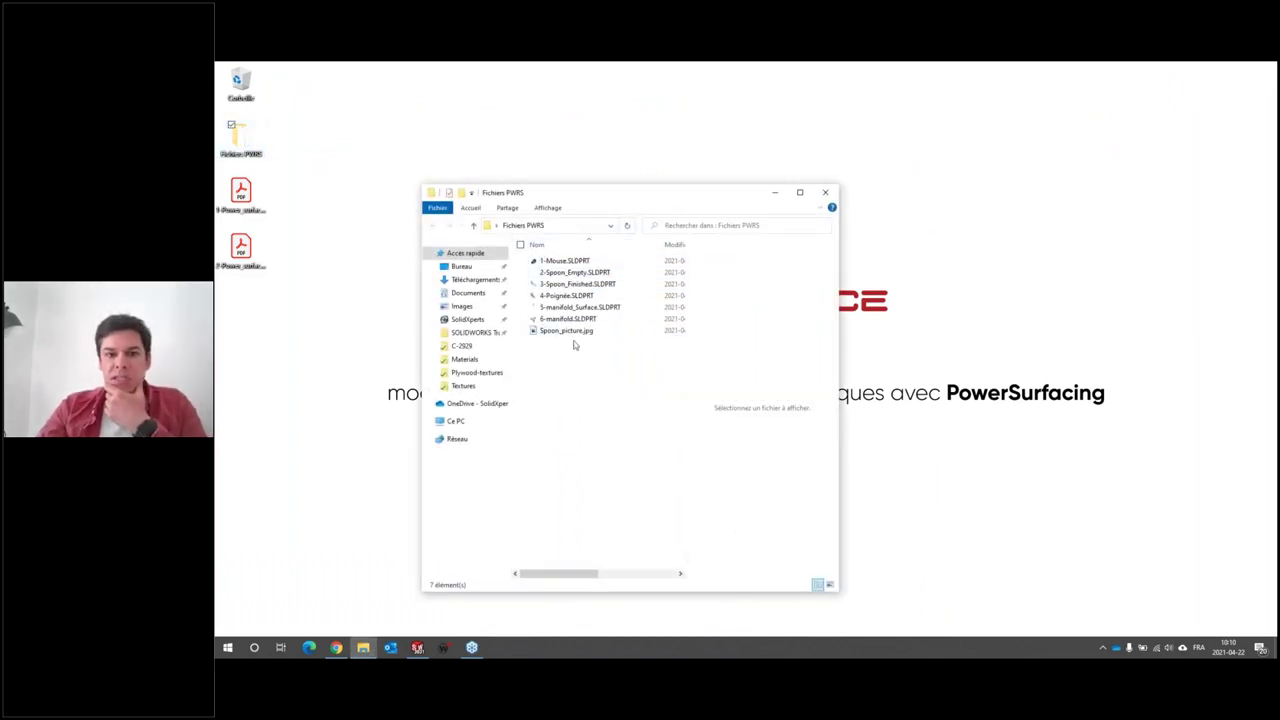
Step: Preview the spoon, Spoon_picture.jpg, 4-Poignée and manifold files, then open 1-Mouse.SLDPRT in SOLIDWORKS
left_click(566, 283)
left_click(568, 331)
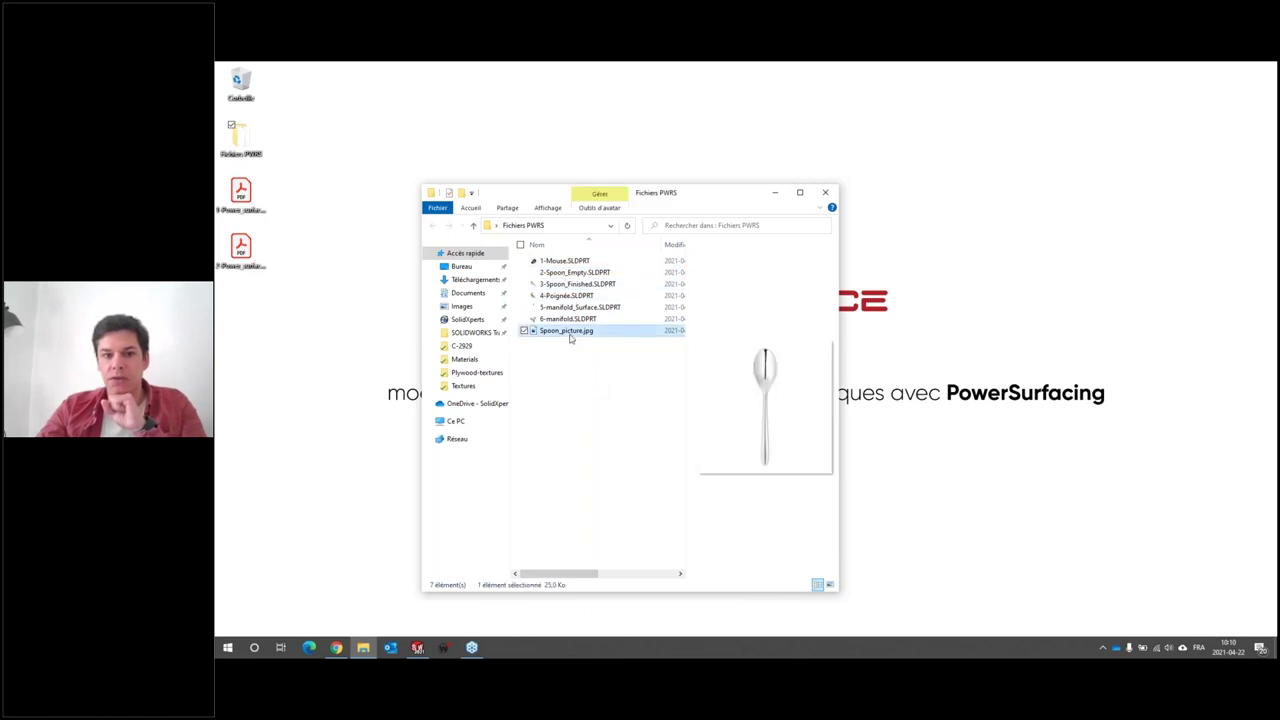
key("Up")
key("Up")
key("Up")
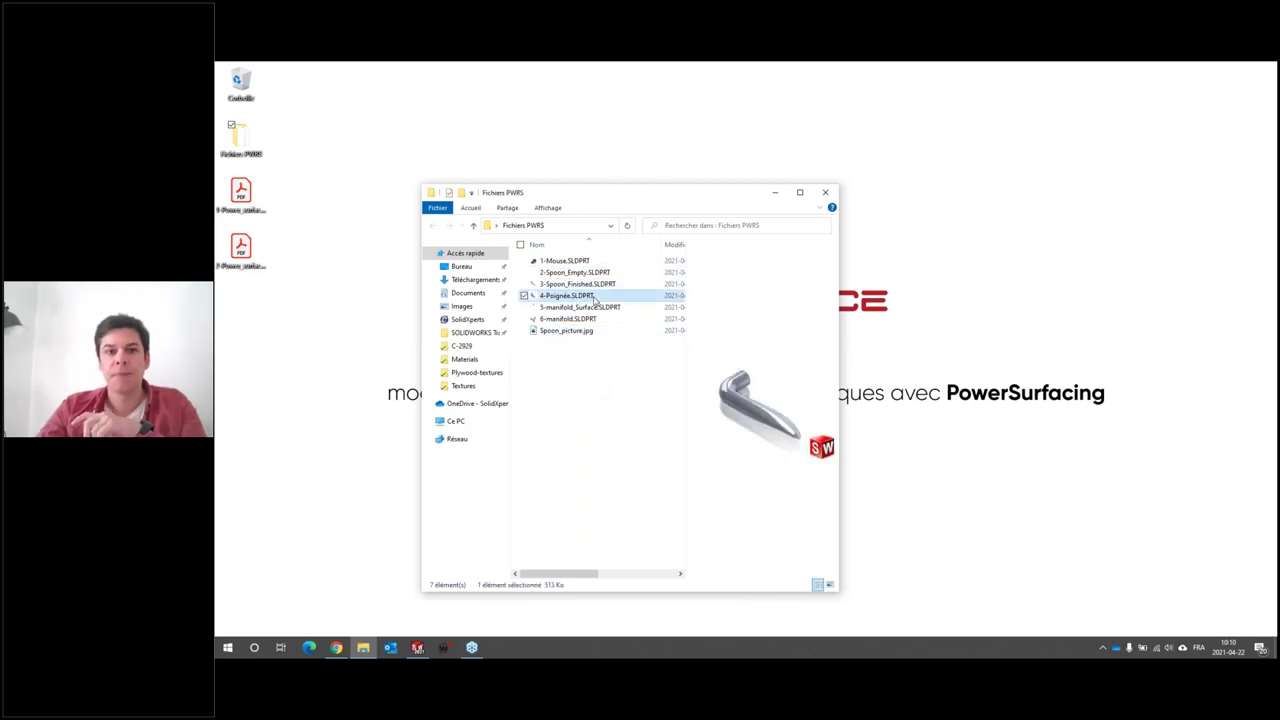
left_click(566, 308)
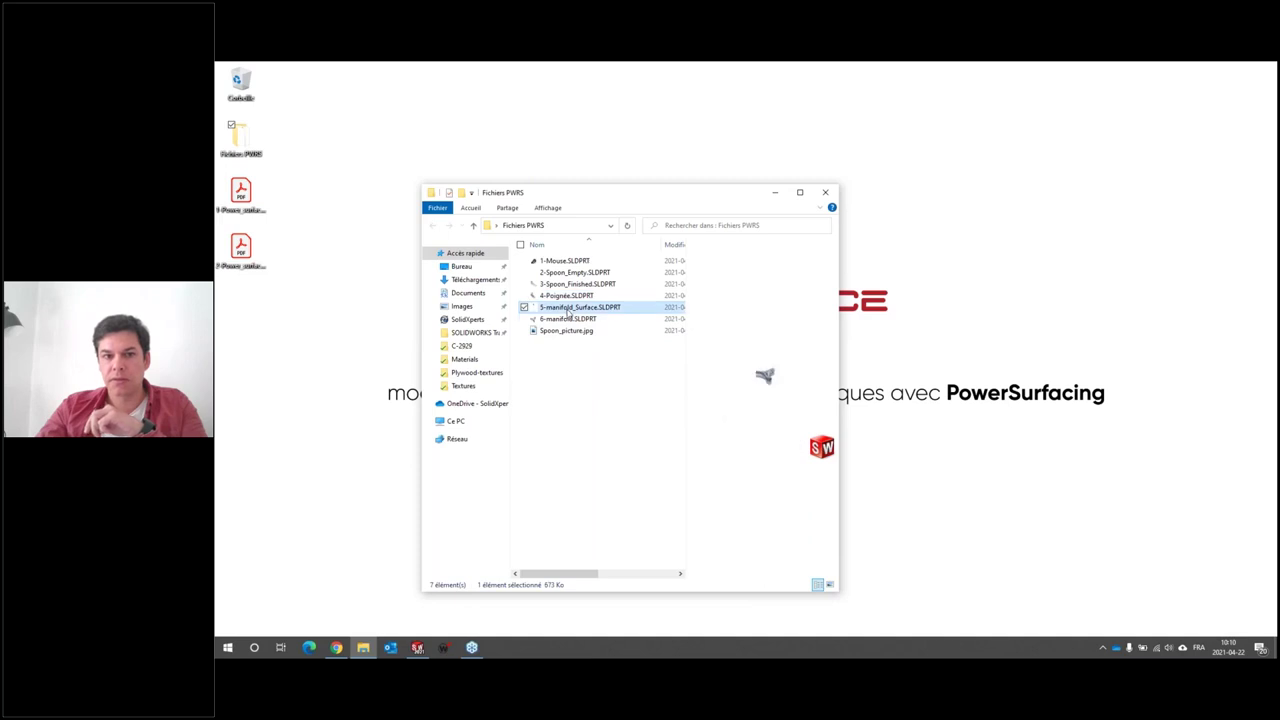
left_click(566, 318)
left_click(560, 309)
left_click(562, 320)
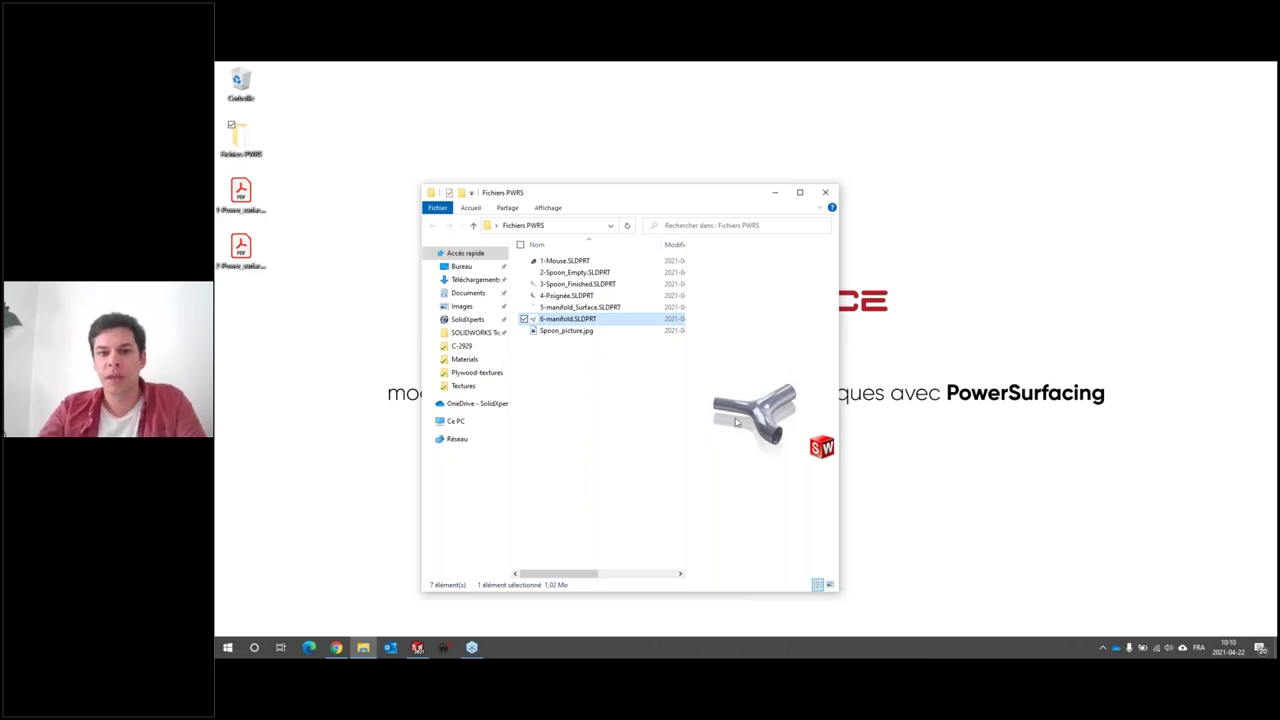
left_click(555, 263)
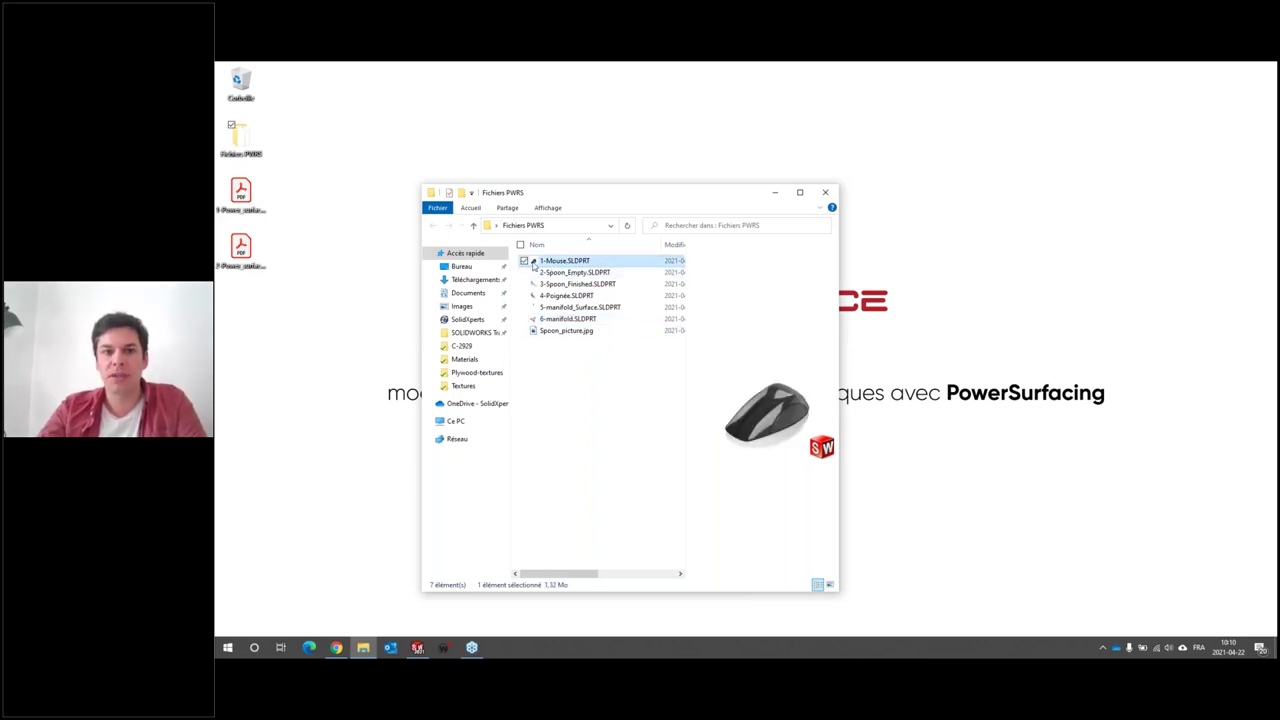
double_click(560, 262)
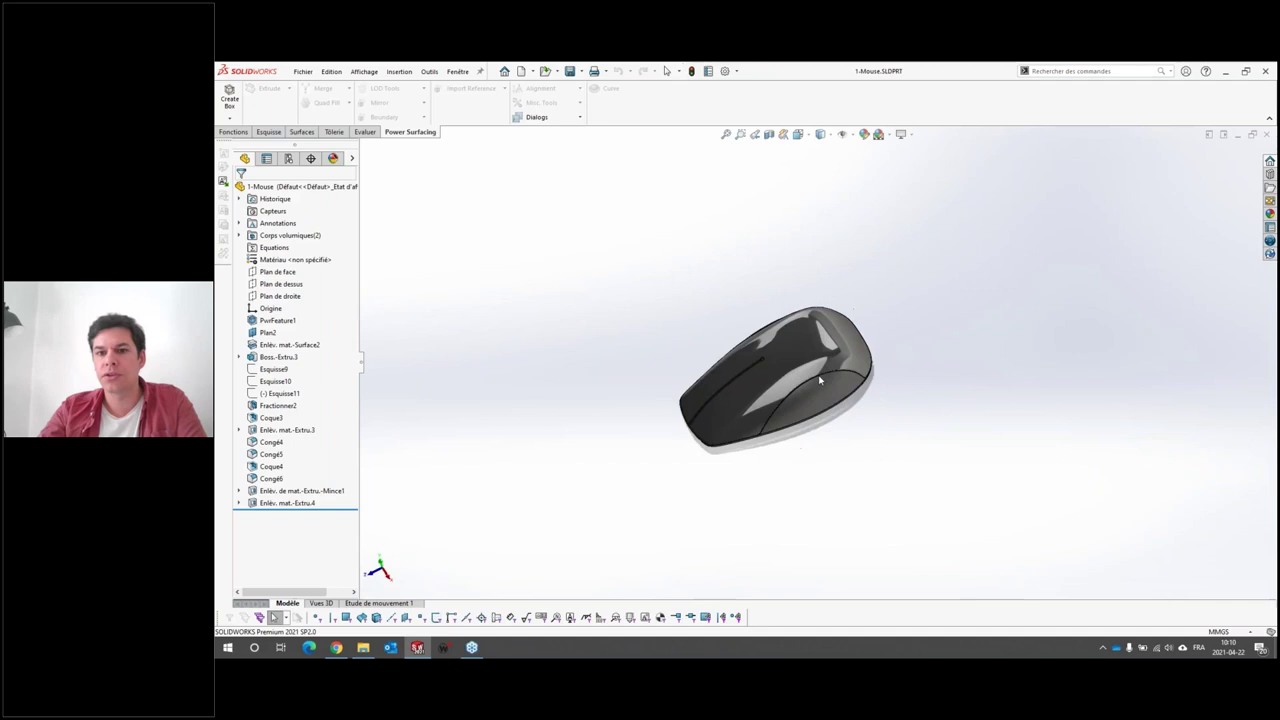
Step: Open the Évaluation de performance report, find PwrFeature1's rebuild time, and close it
mouse_move(819, 380)
middle_mouse_down()
mouse_move(700, 339)
mouse_move(450, 330)
middle_mouse_up()
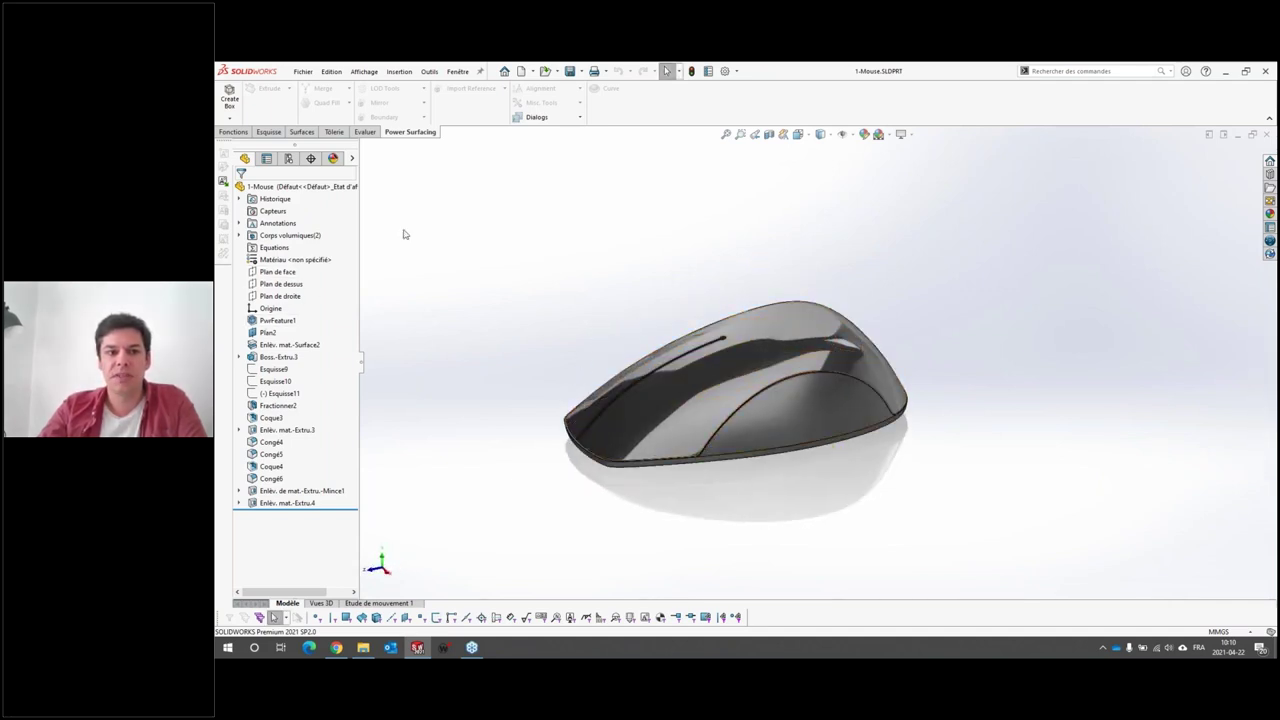
left_click(364, 131)
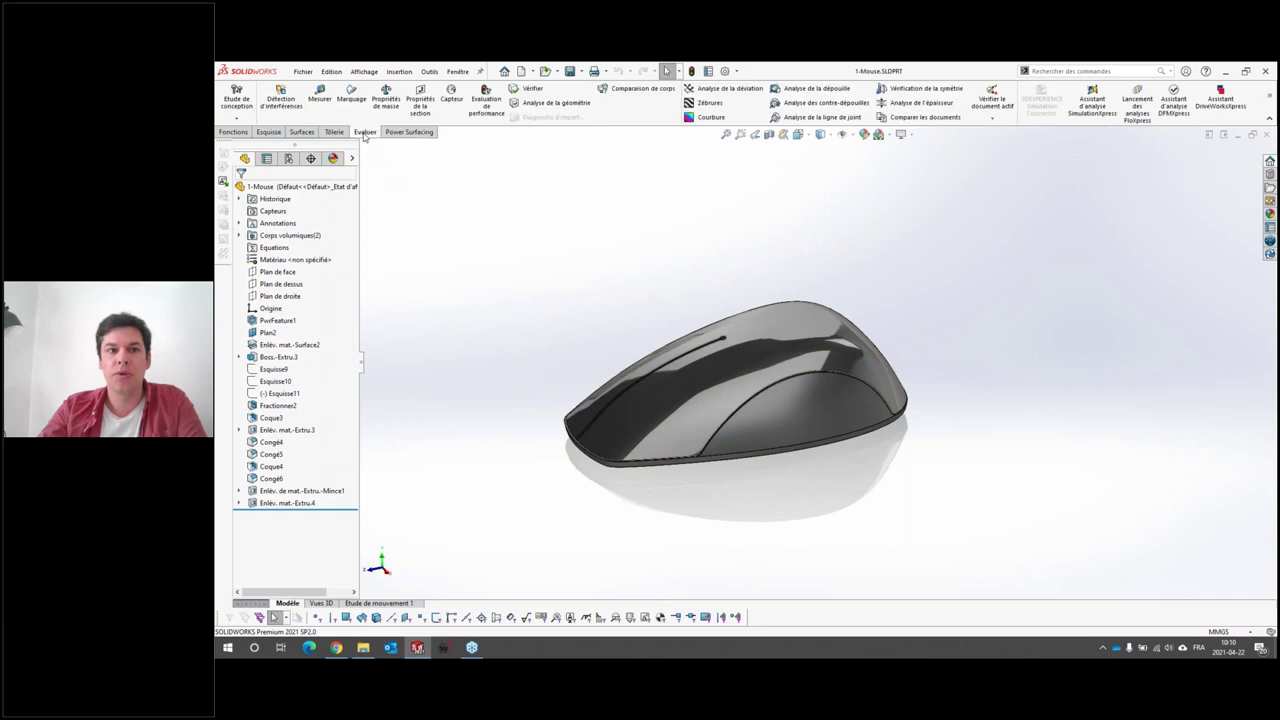
left_click(486, 100)
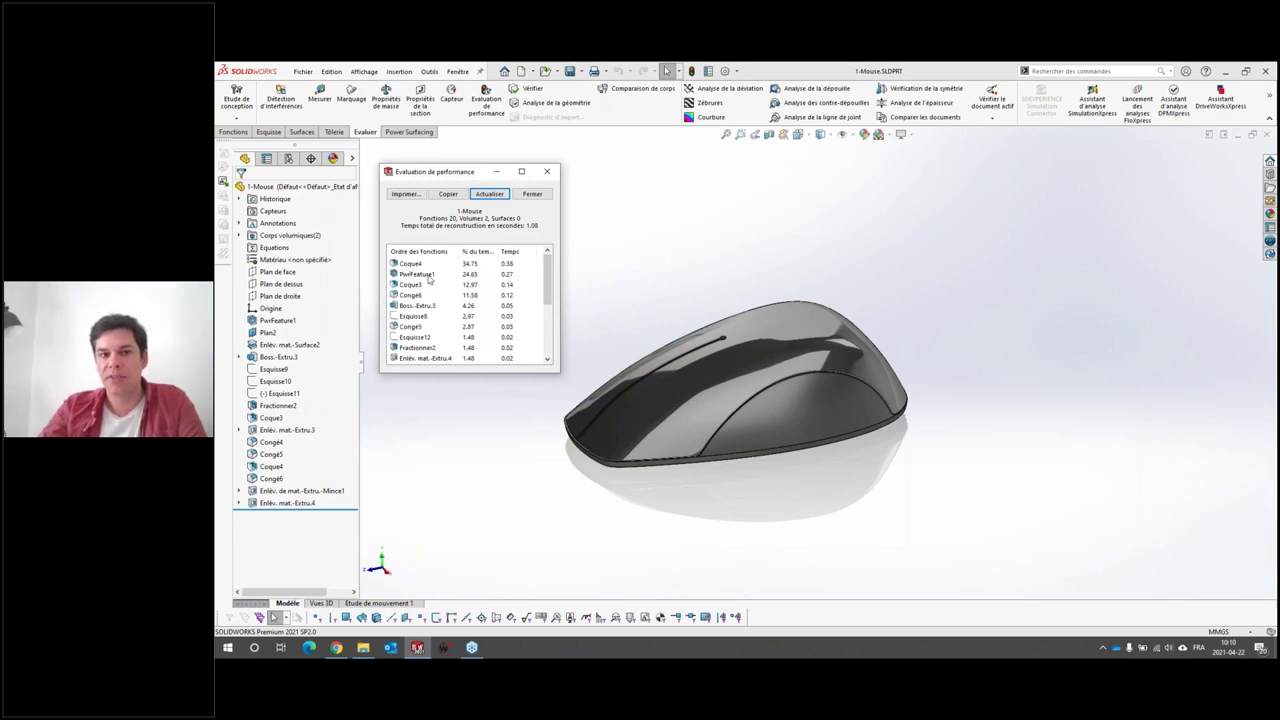
left_click(415, 274)
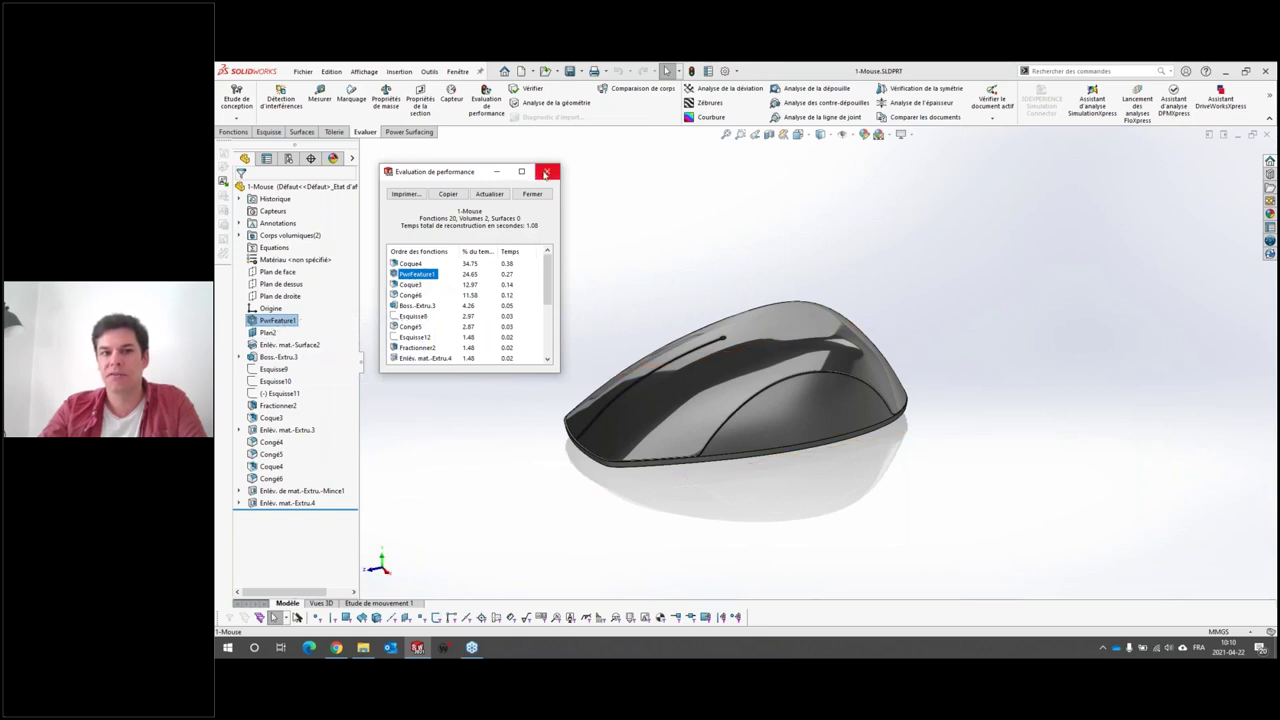
left_click(546, 173)
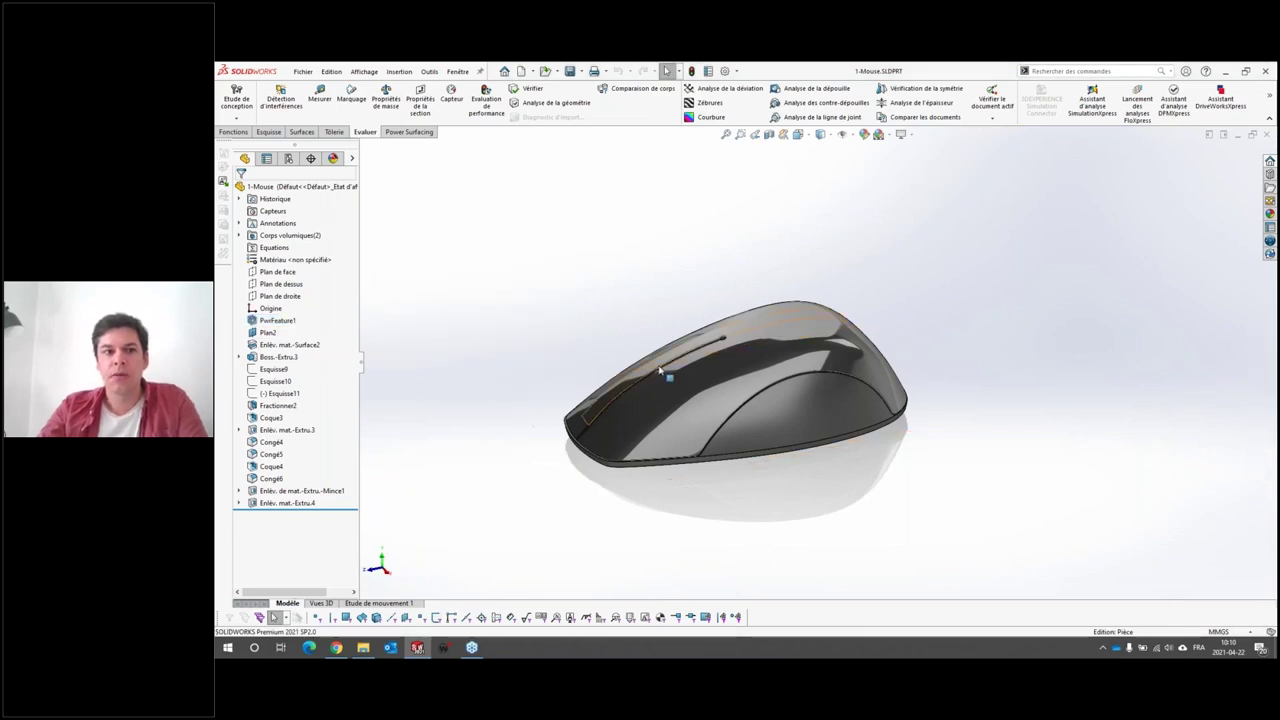
Step: Turn off RealView rendering and shadows on the mouse model
middle_click_drag(659, 370, 832, 364)
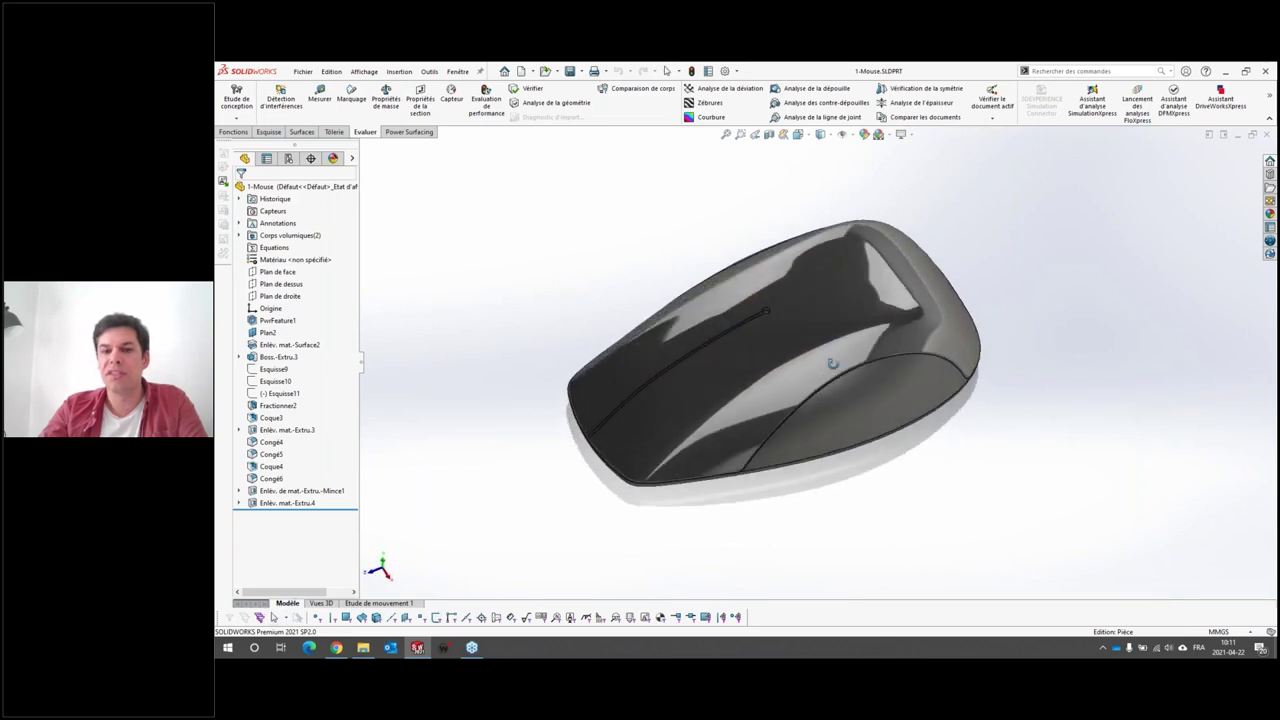
mouse_move(832, 364)
middle_mouse_down()
mouse_move(790, 332)
mouse_move(853, 315)
mouse_move(915, 377)
mouse_move(880, 330)
middle_mouse_up()
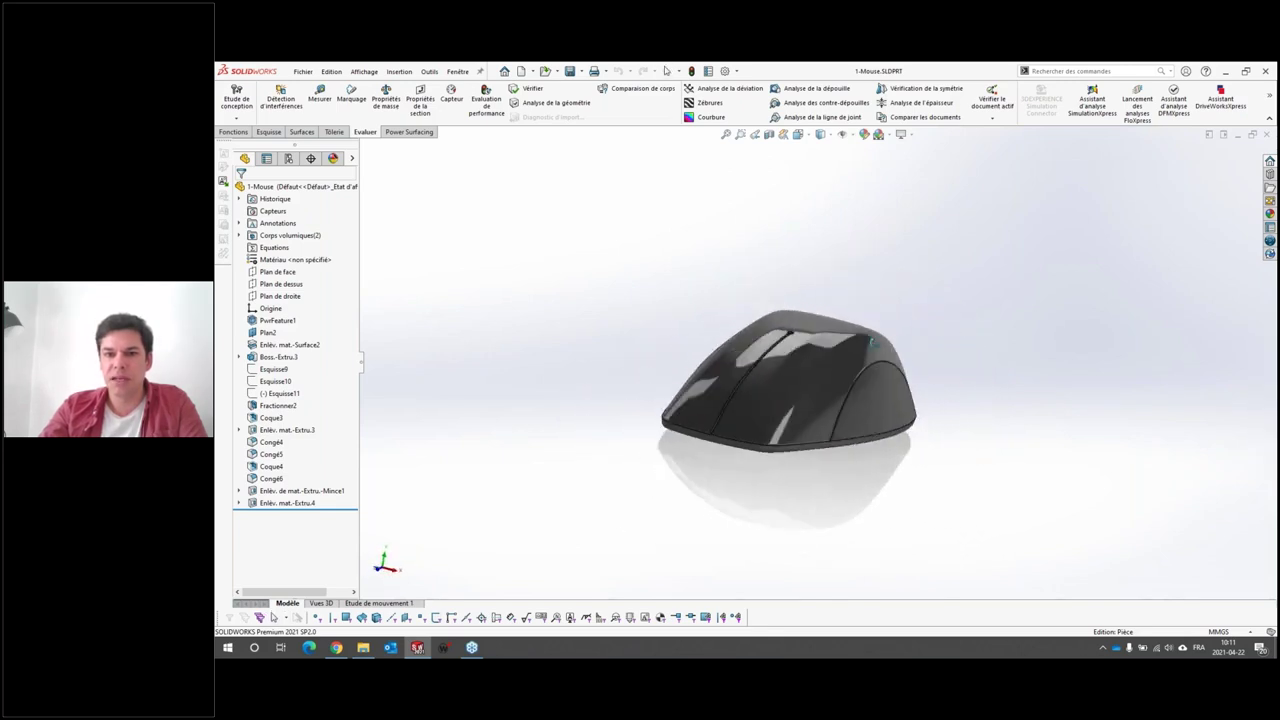
left_click(901, 134)
left_click(925, 157)
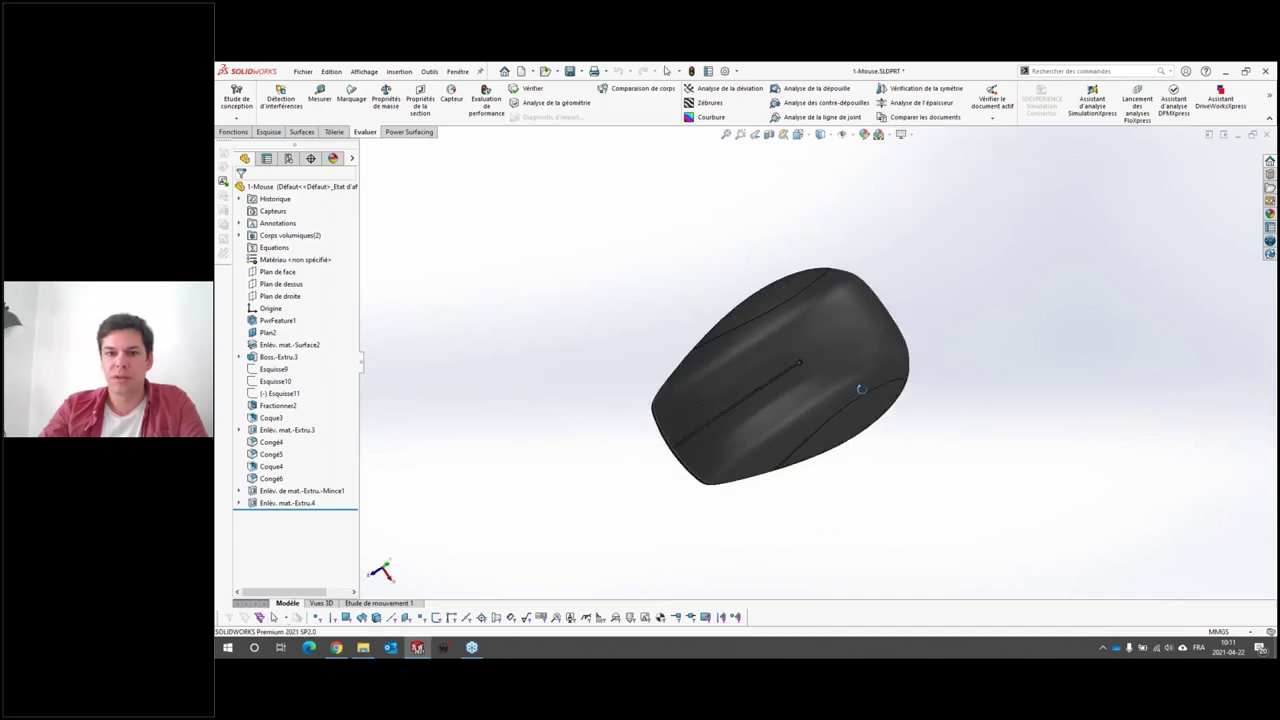
Step: Inspect the PwrFeature1 top face strip and the Congé6 fillet from several angles
mouse_move(850, 380)
middle_mouse_down()
mouse_move(822, 438)
mouse_move(757, 303)
mouse_move(699, 403)
middle_mouse_up()
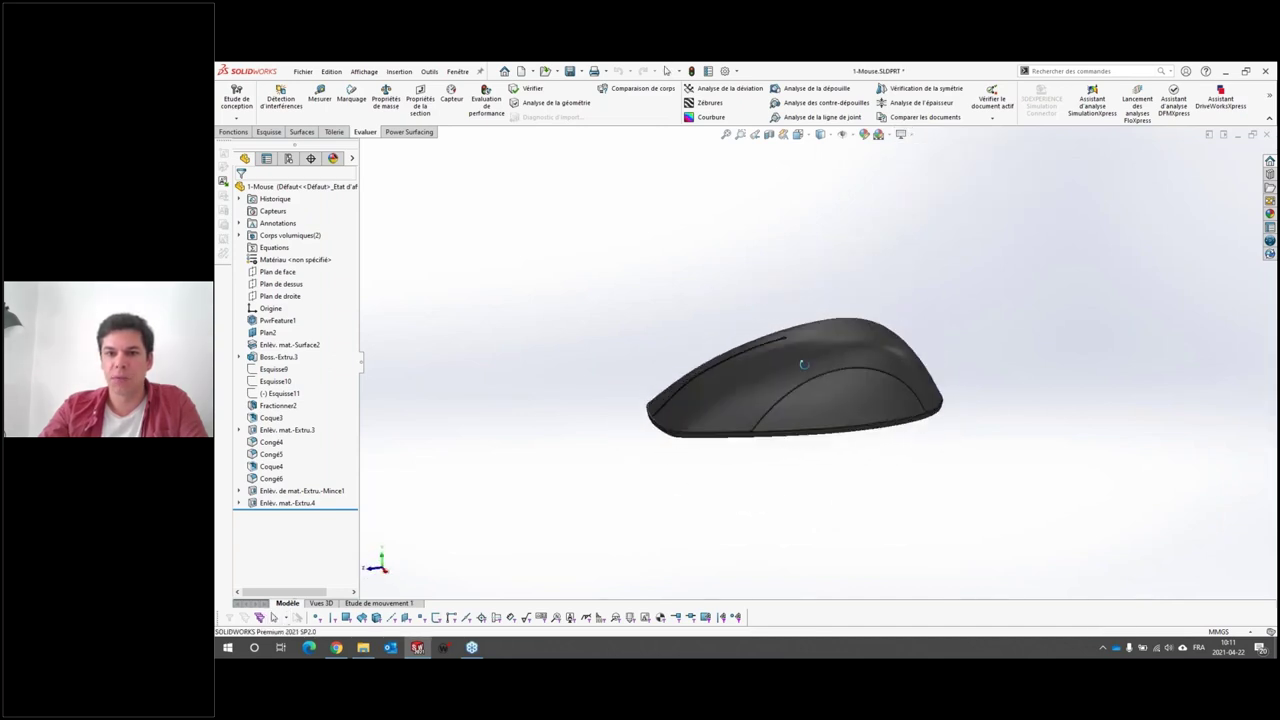
mouse_move(849, 465)
middle_mouse_down()
mouse_move(794, 451)
mouse_move(786, 371)
mouse_move(818, 354)
mouse_move(840, 395)
mouse_move(908, 434)
mouse_move(880, 410)
middle_mouse_up()
left_click(840, 395)
key("Escape")
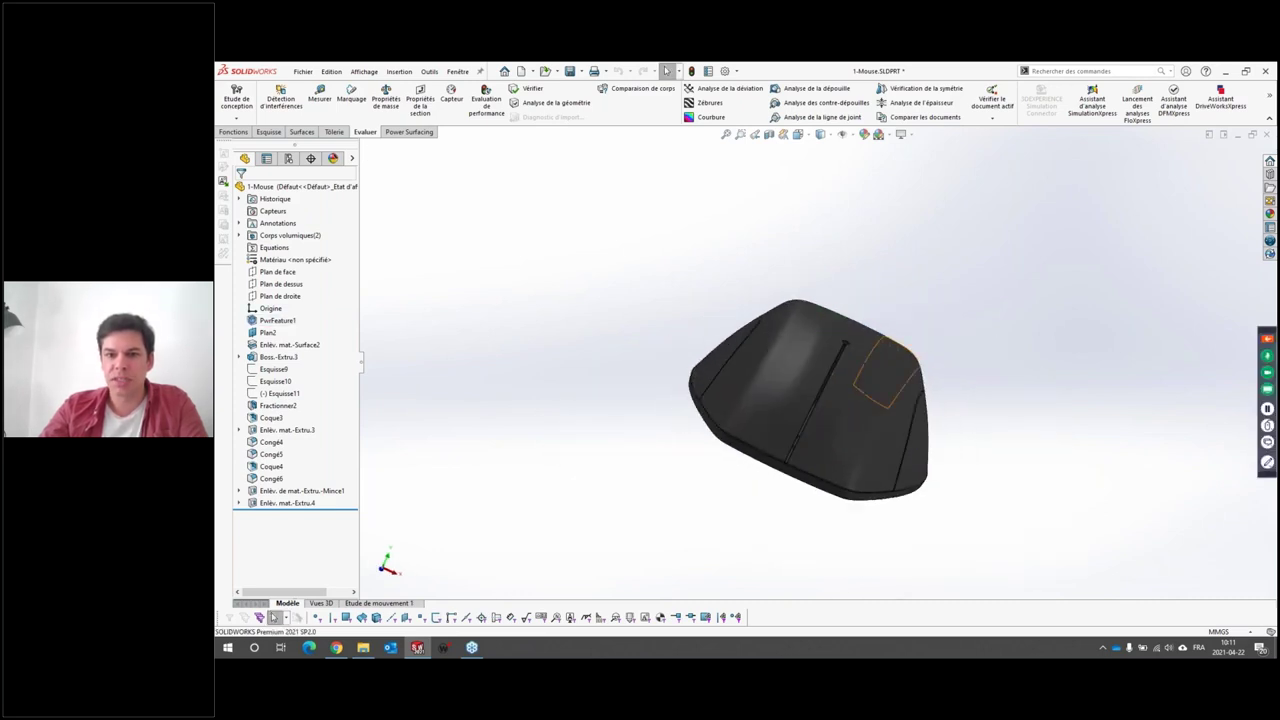
middle_click_drag(846, 371, 818, 360)
scroll(818, 360, "down", 3)
scroll(829, 406, "down", 3)
scroll(814, 386, "up", 8)
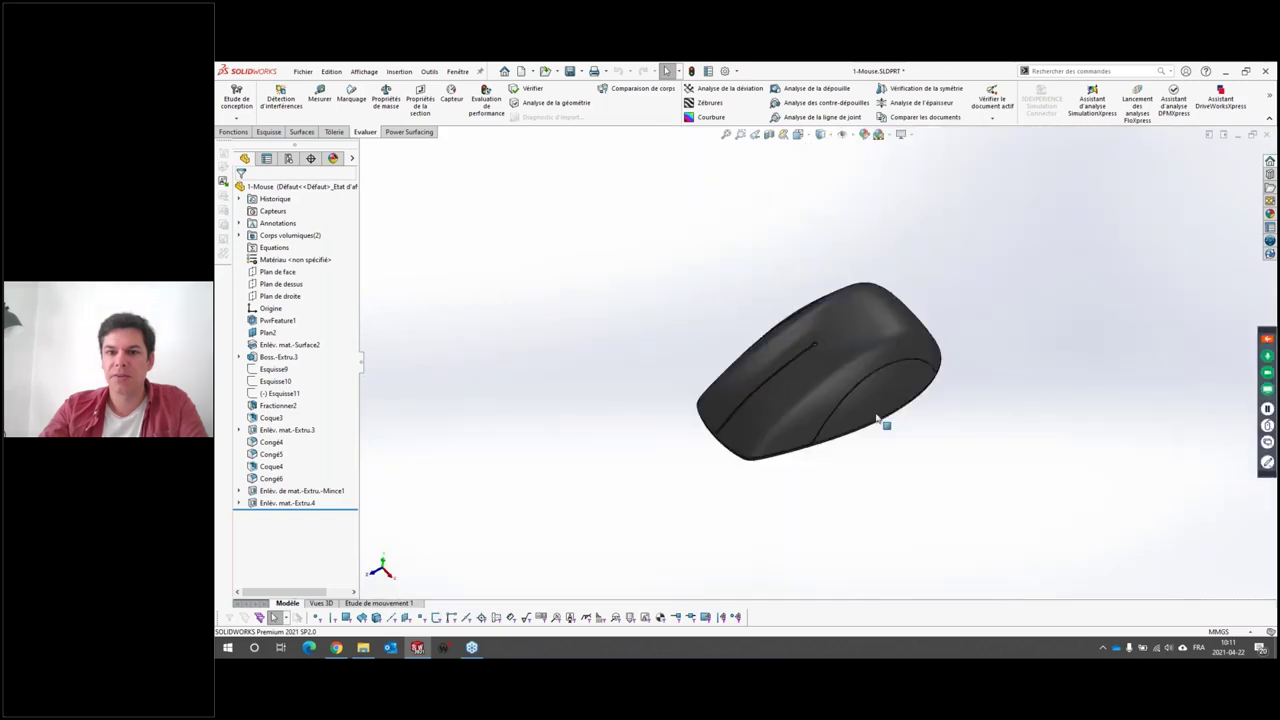
mouse_move(886, 423)
middle_mouse_down()
mouse_move(876, 517)
mouse_move(829, 371)
middle_mouse_up()
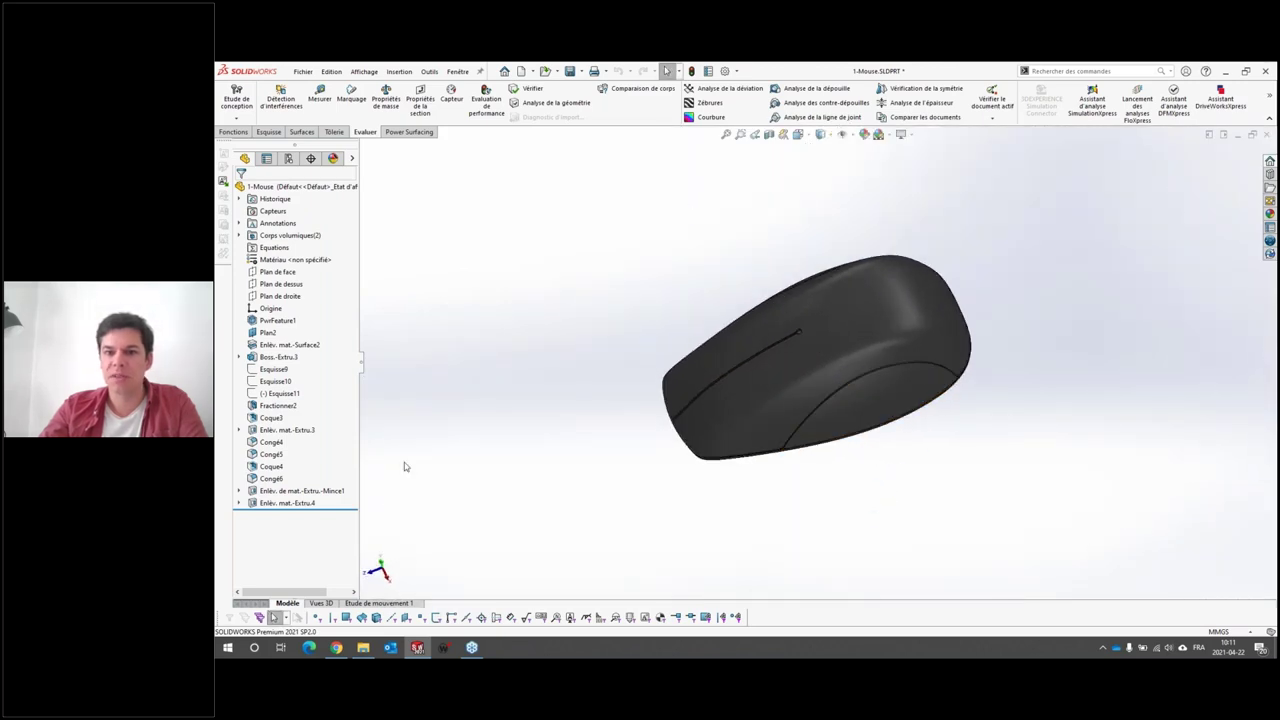
left_click(321, 519)
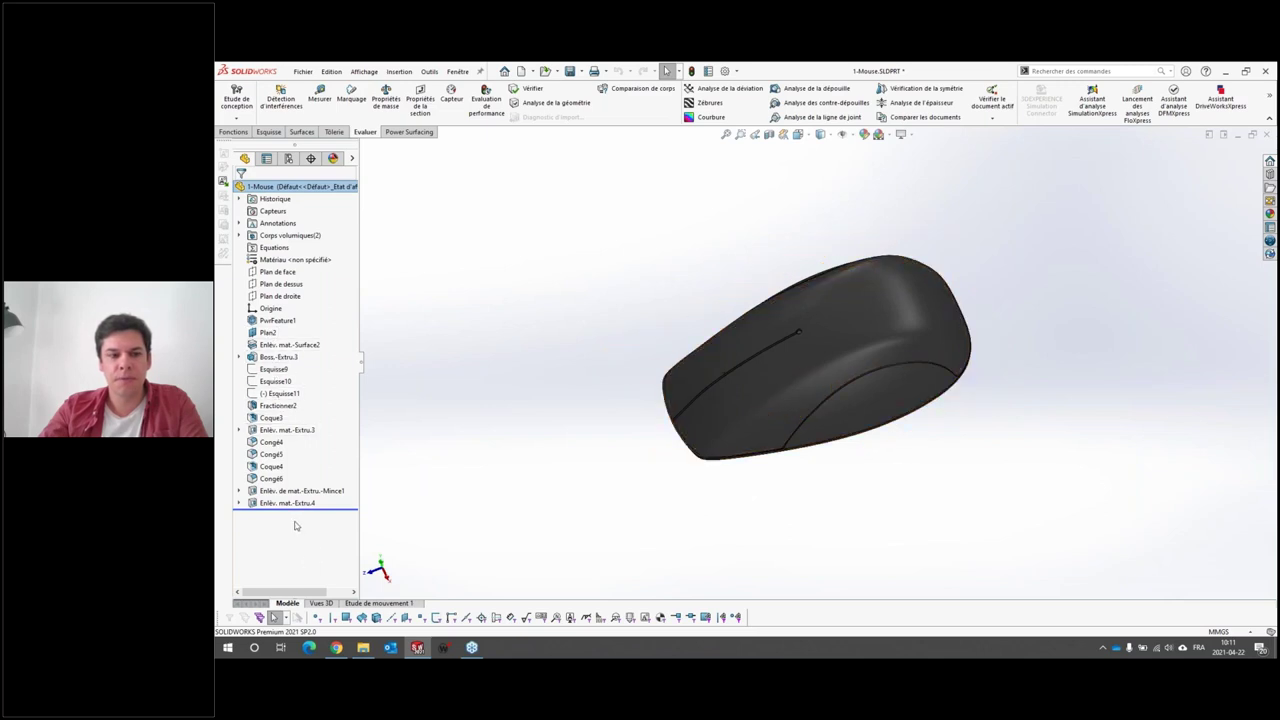
left_click(268, 478)
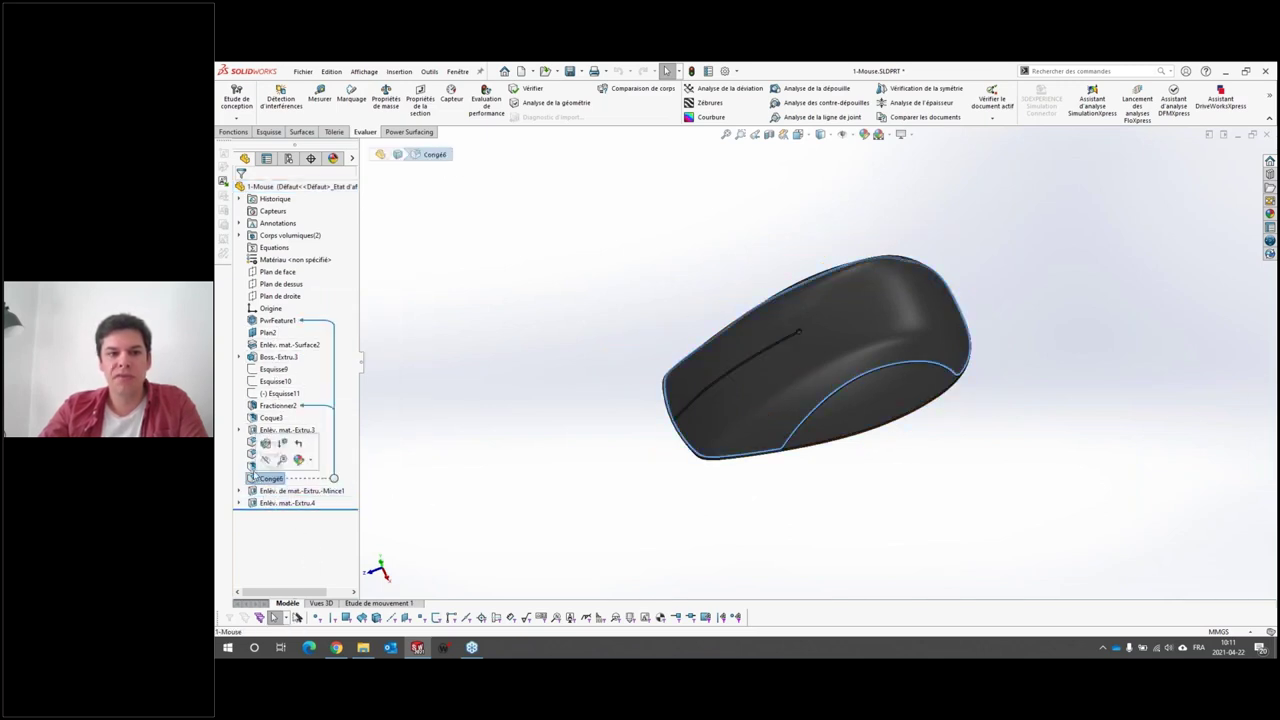
Step: Hide the PwrFeature1 body
middle_click_drag(503, 423, 851, 371)
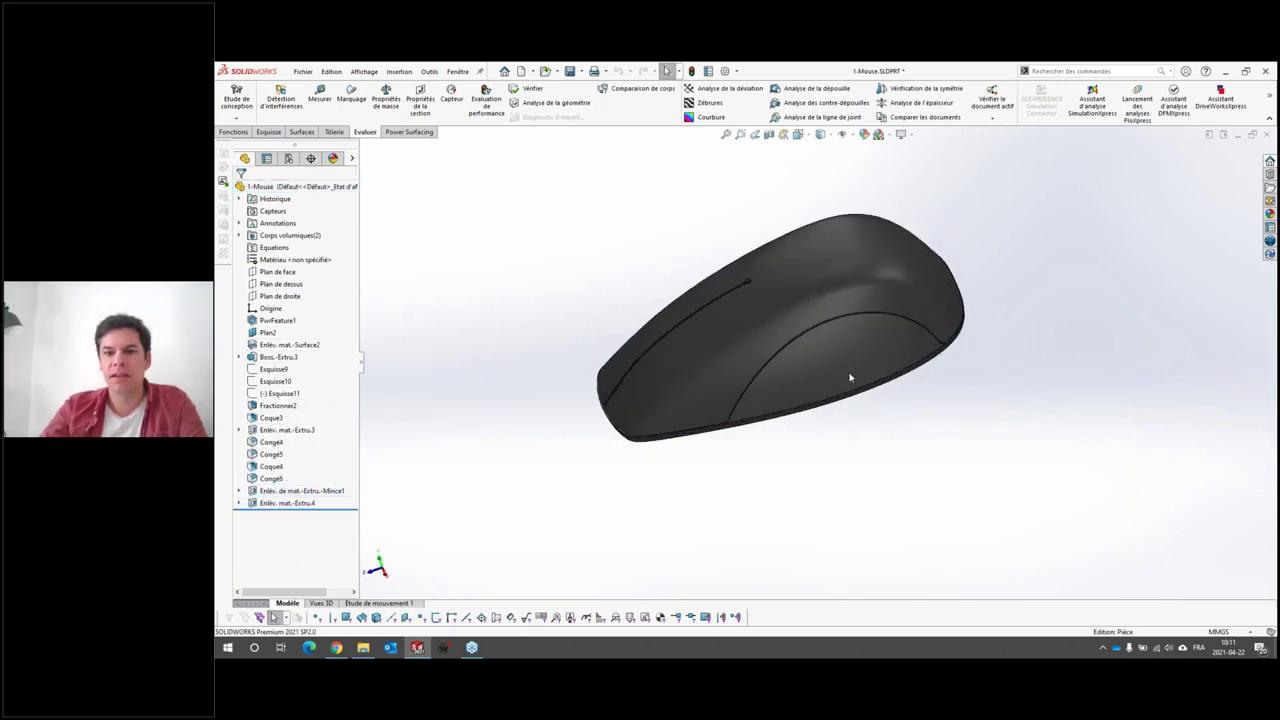
right_click(853, 371)
left_click(876, 356)
Step: Apply the plain white Blanc uni scene
mouse_move(829, 414)
middle_mouse_down()
mouse_move(790, 362)
mouse_move(740, 390)
middle_mouse_up()
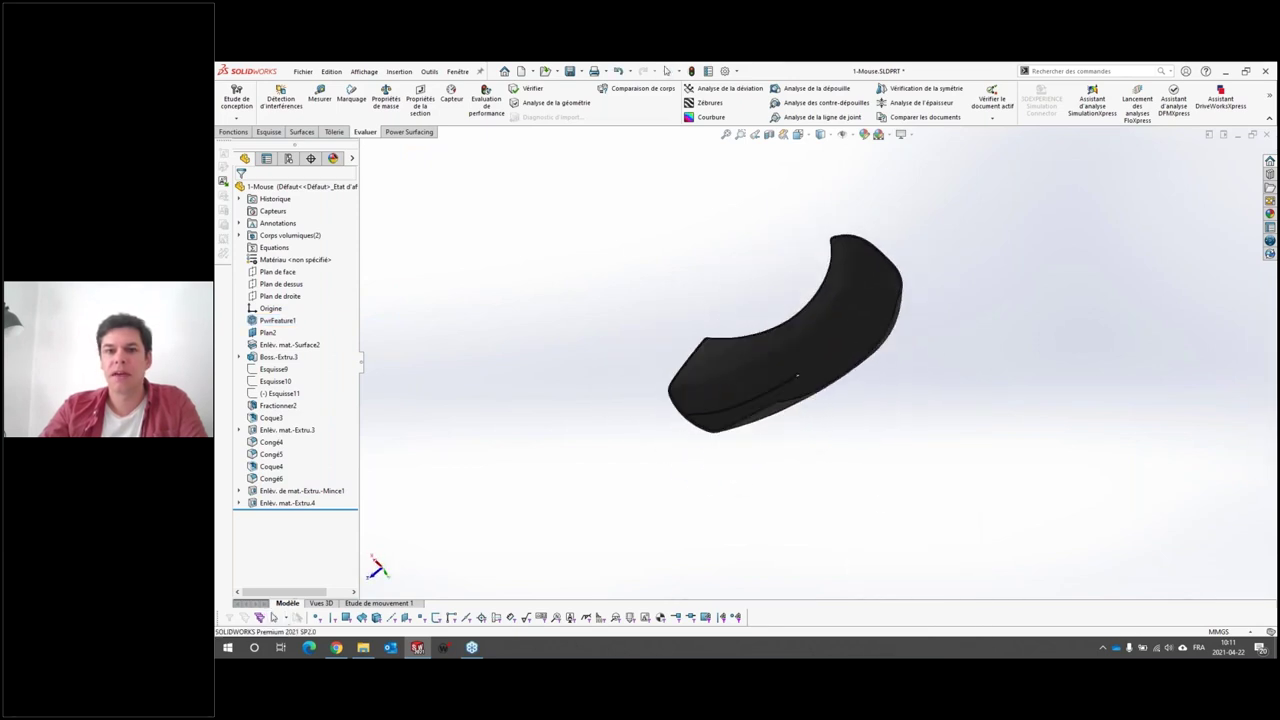
left_click(889, 135)
left_click(893, 163)
Step: Zoom in to inspect the Congé6 lower edge fillet and the small hole
mouse_move(786, 240)
middle_mouse_down()
mouse_move(879, 497)
mouse_move(908, 400)
mouse_move(991, 506)
mouse_move(906, 363)
mouse_move(839, 415)
mouse_move(837, 466)
middle_mouse_up()
scroll(691, 391, "down", 5)
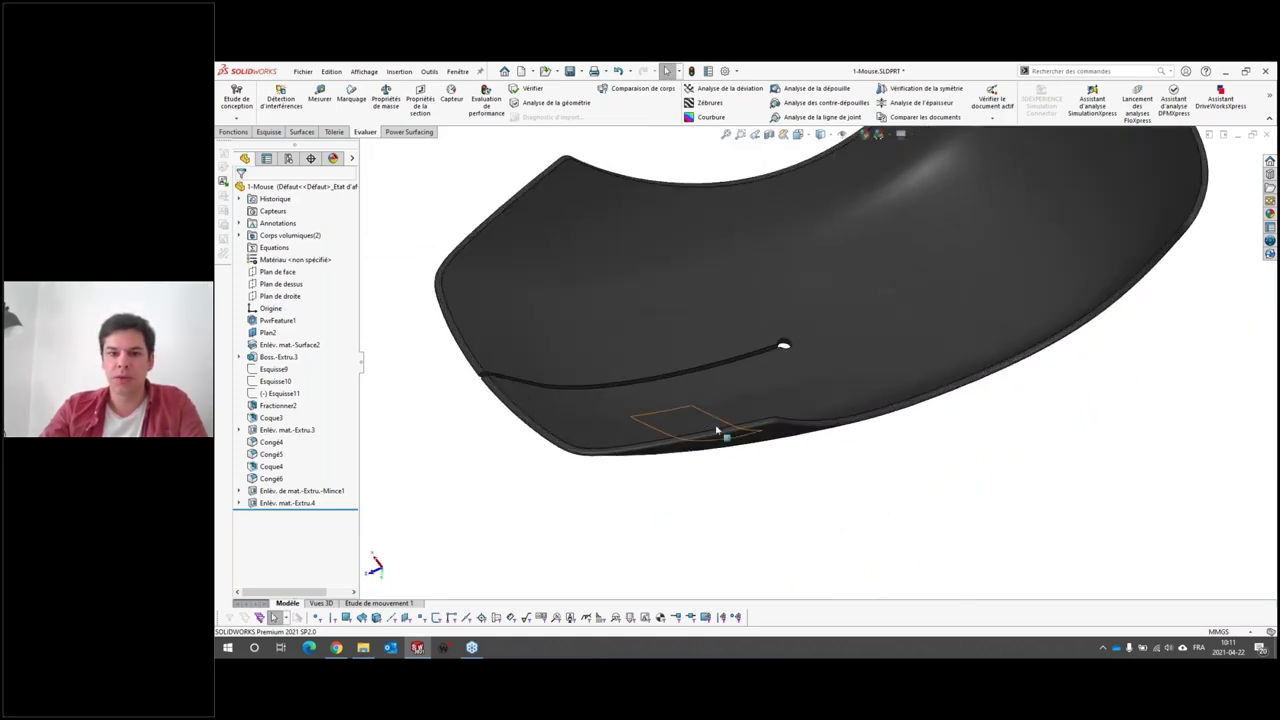
scroll(735, 450, "down", 3)
scroll(745, 374, "down", 2)
left_click(748, 380)
scroll(843, 514, "up", 2)
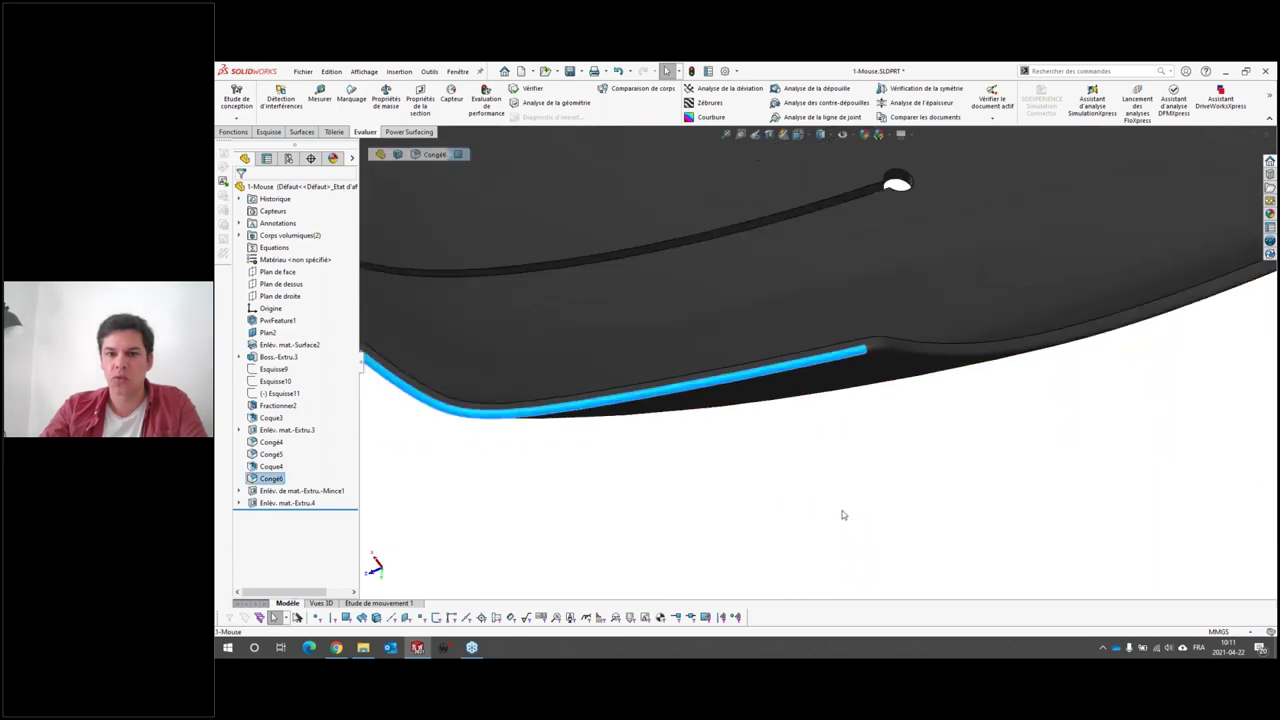
scroll(842, 504, "up", 3)
middle_click_drag(842, 504, 880, 470)
scroll(837, 314, "down", 5)
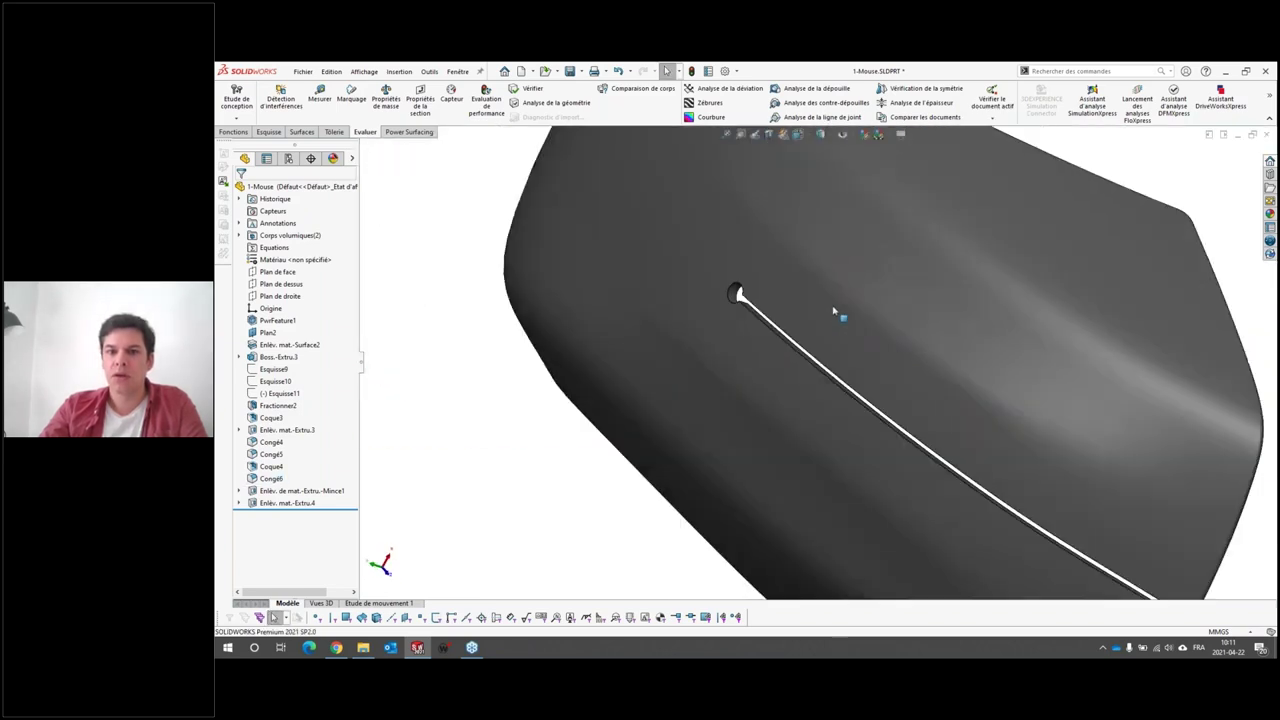
scroll(800, 340, "down", 4)
left_click(795, 343)
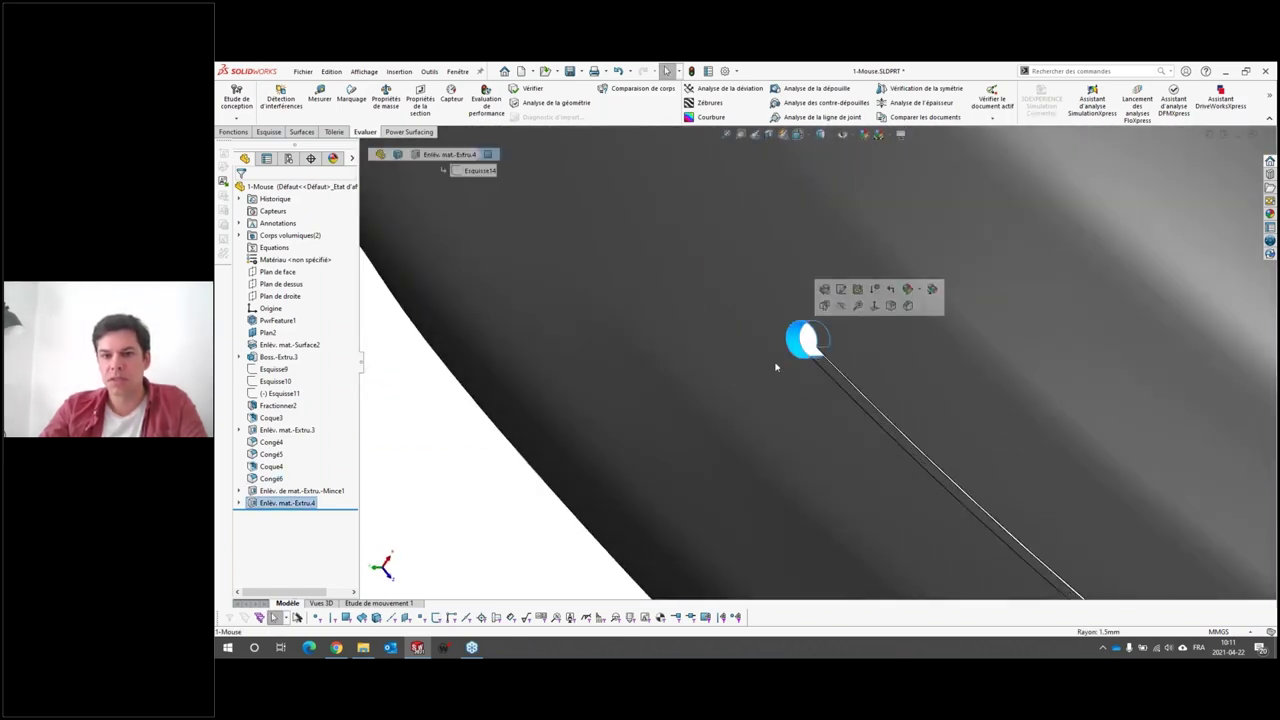
scroll(872, 420, "up", 3)
scroll(872, 420, "up", 5)
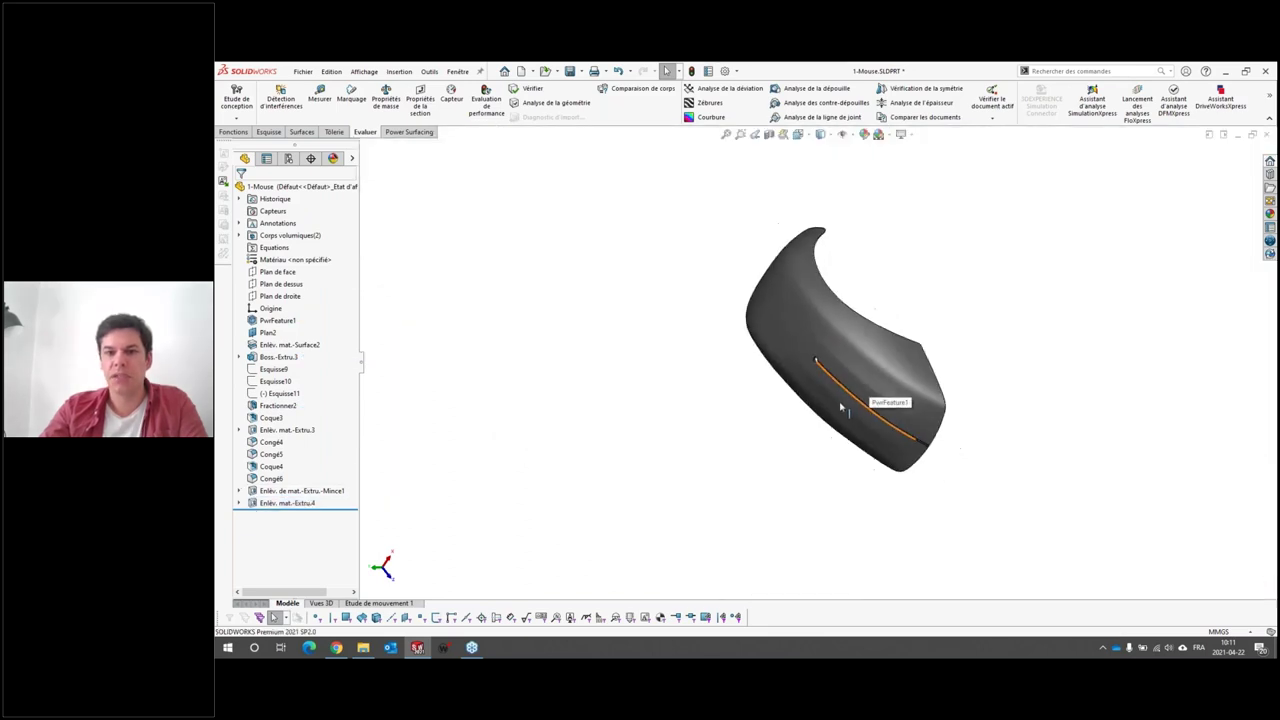
middle_click_drag(857, 400, 449, 334)
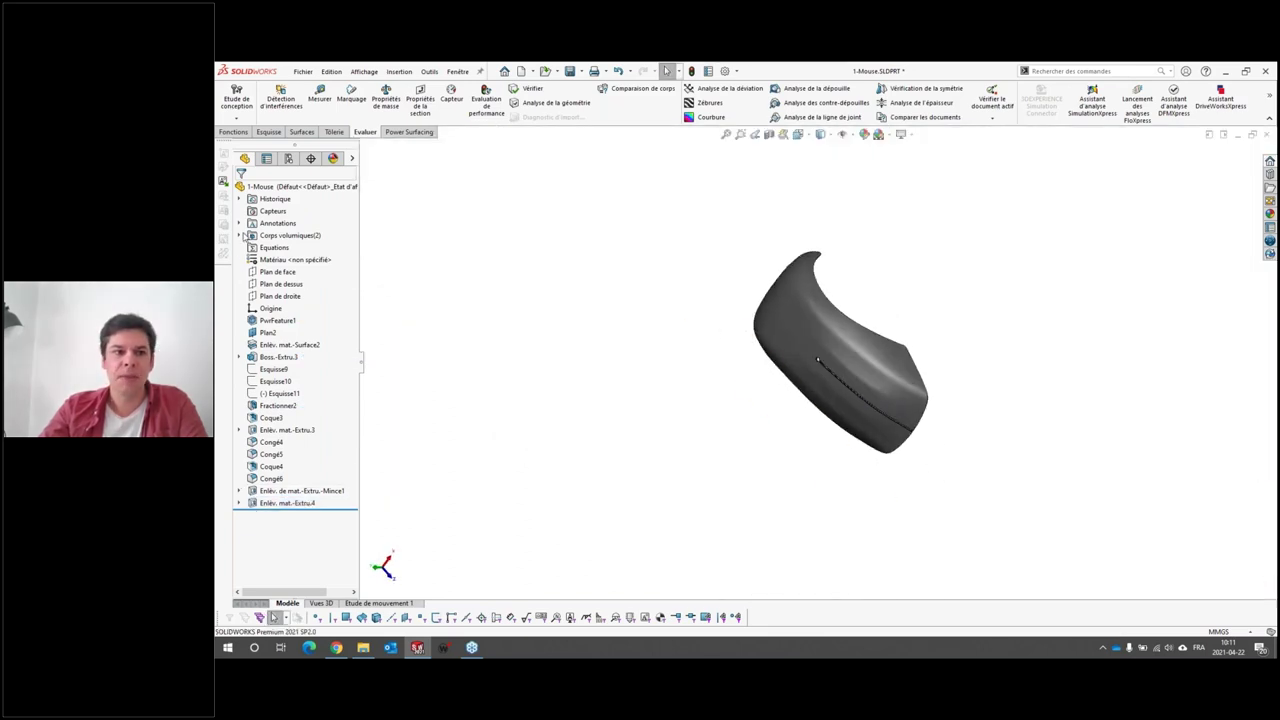
Step: Review the Coque4 and Enlèv. mat.-Extru.4 bodies in the Solid Bodies folder
left_click(240, 235)
left_click(285, 247)
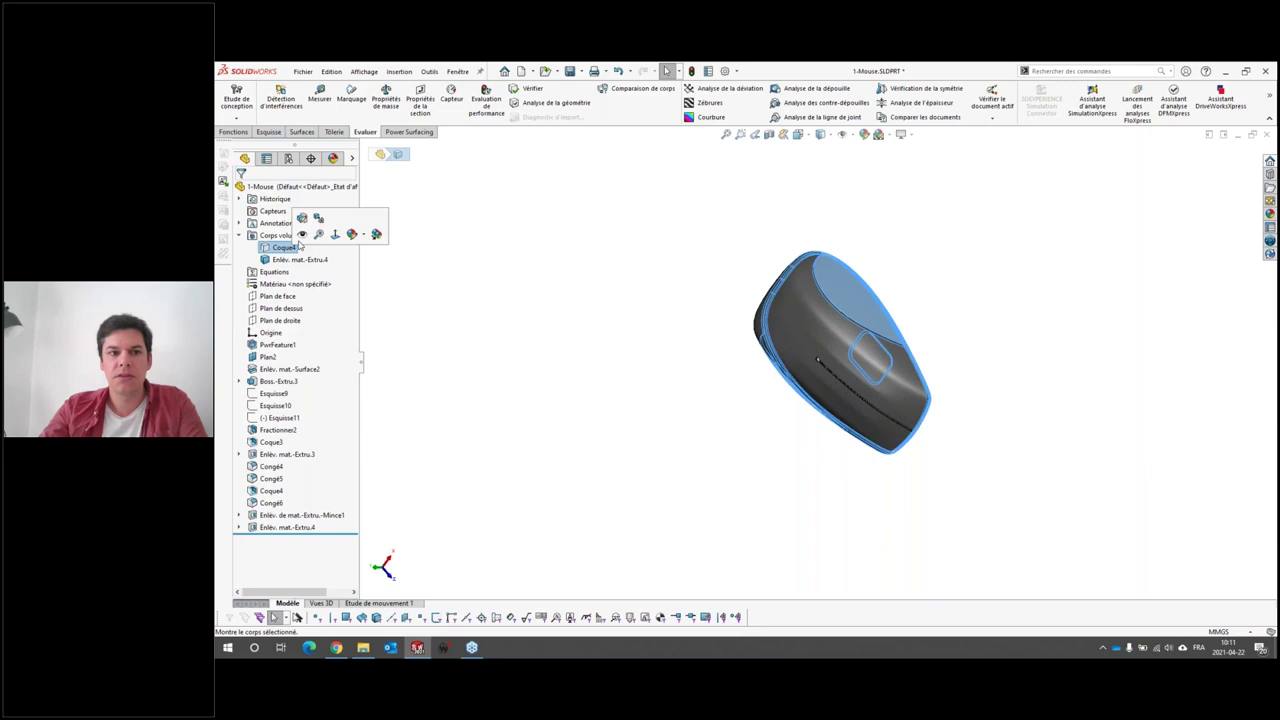
left_click(300, 259)
left_click(653, 342)
Step: Roll the history back above Fractionner2, leaving the single Boss-Extru.3 body
mouse_move(653, 342)
middle_mouse_down()
mouse_move(886, 366)
mouse_move(851, 274)
mouse_move(854, 423)
mouse_move(930, 354)
mouse_move(903, 531)
middle_mouse_up()
middle_click_drag(880, 477, 853, 319)
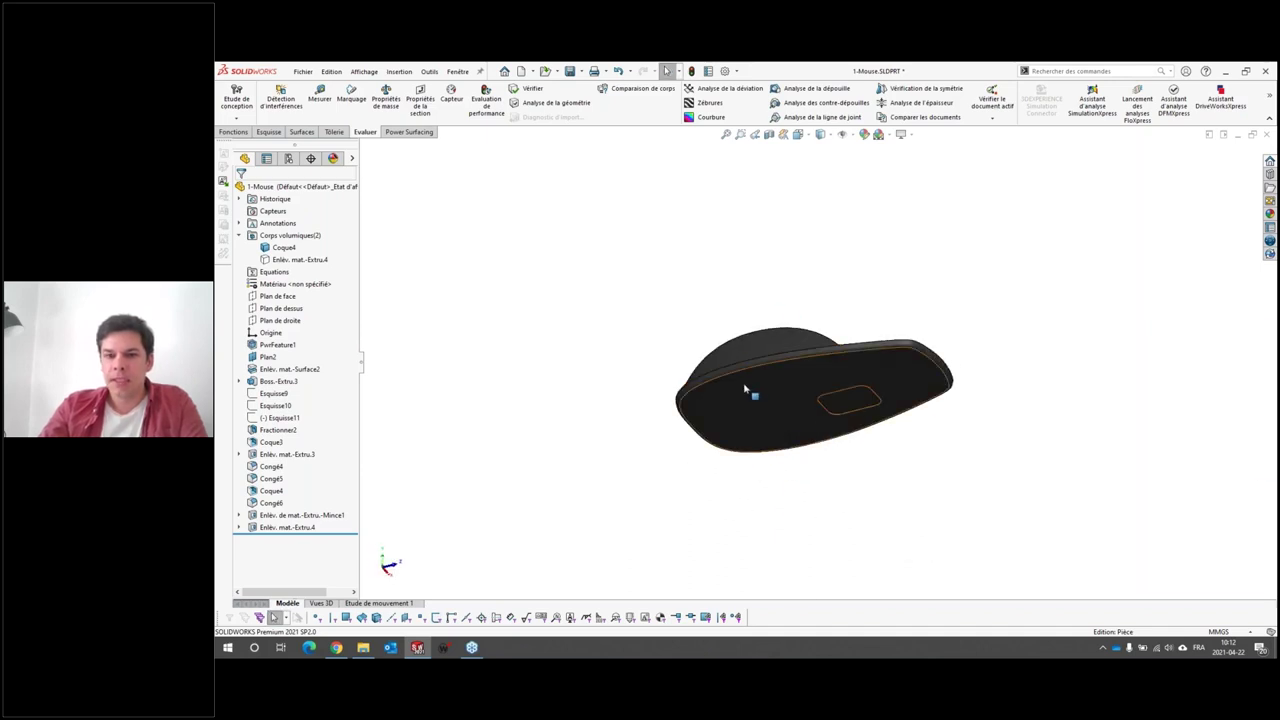
mouse_move(914, 405)
middle_mouse_down()
mouse_move(763, 434)
mouse_move(766, 274)
mouse_move(881, 409)
middle_mouse_up()
scroll(881, 409, "up", 3)
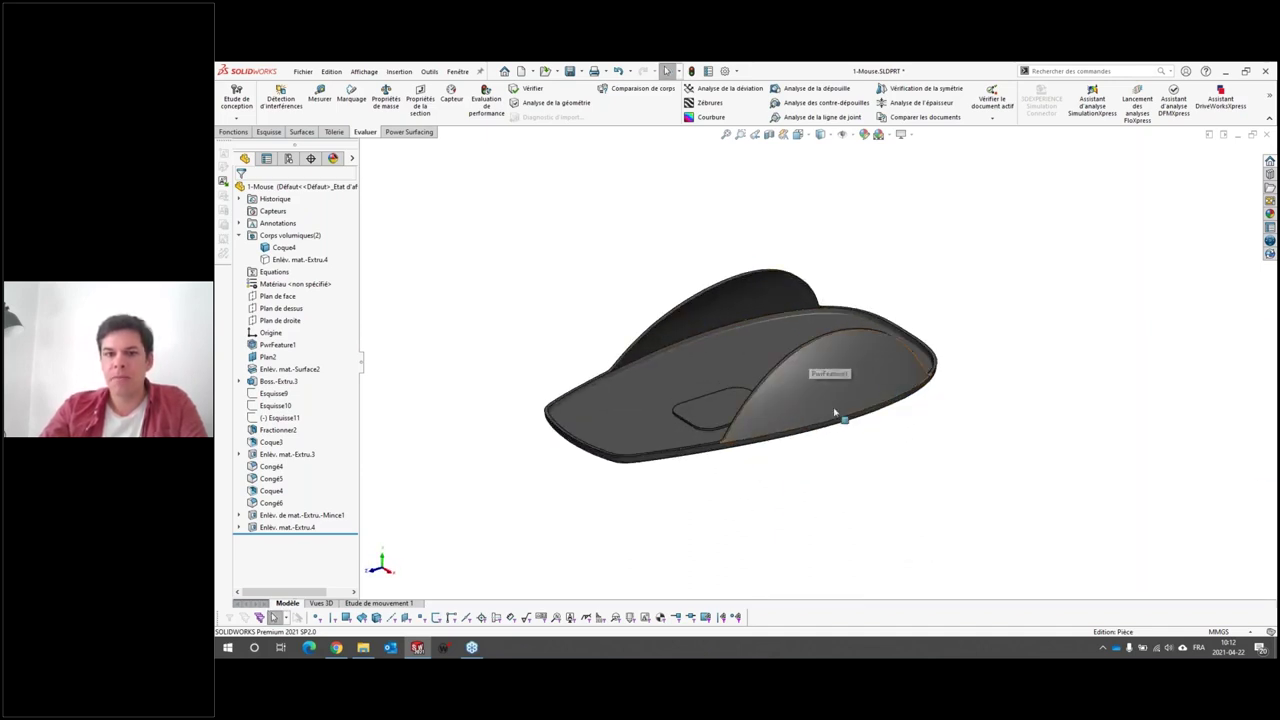
left_click(812, 378)
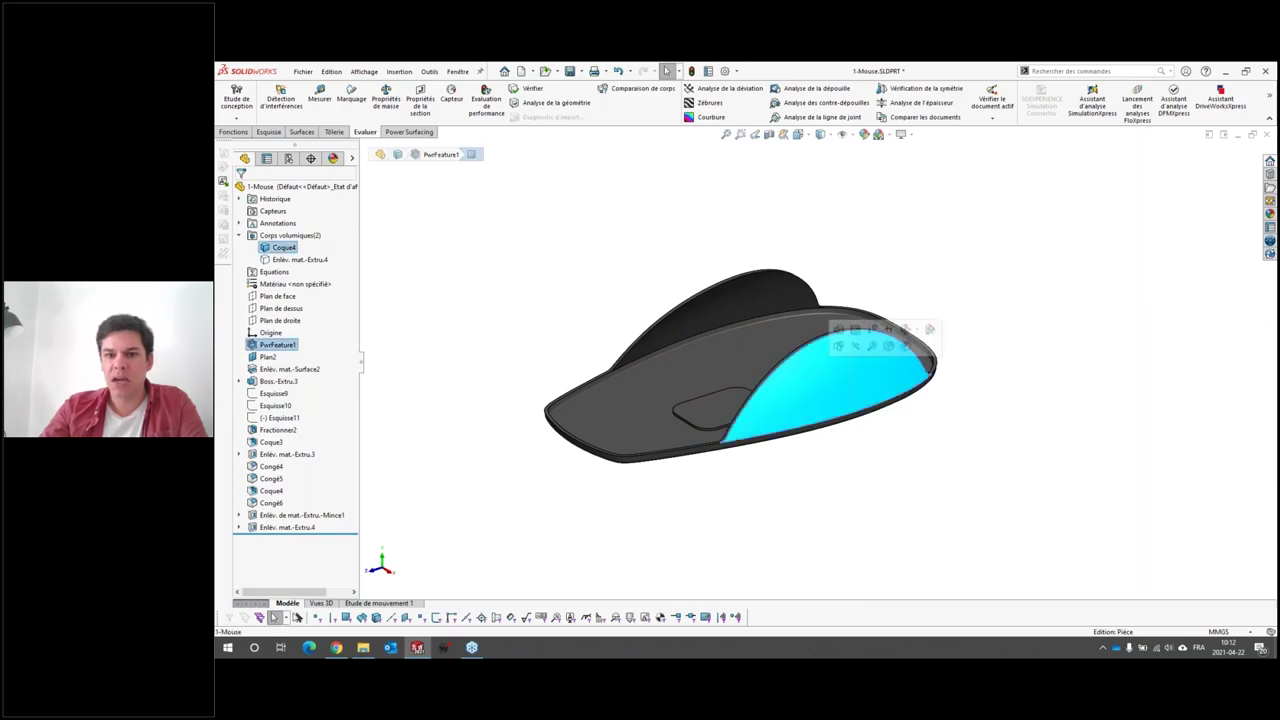
left_click(534, 282)
middle_click_drag(829, 371, 771, 423)
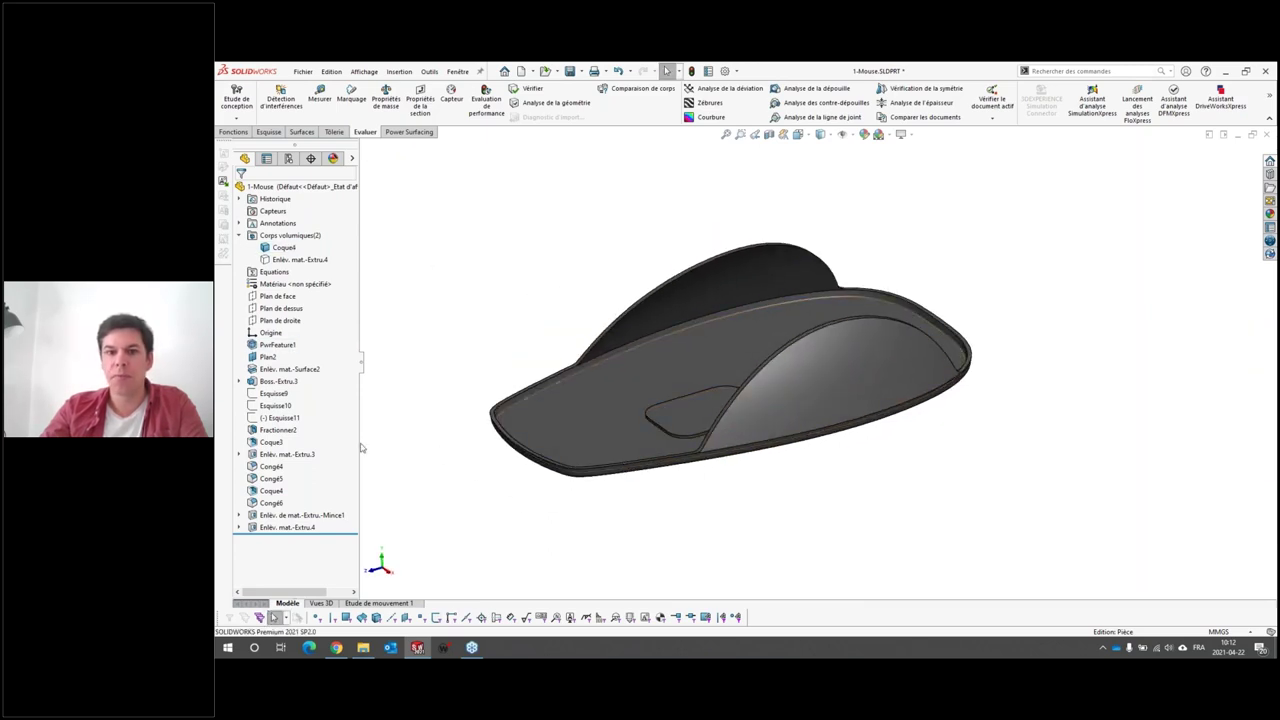
left_click_drag(336, 533, 307, 426)
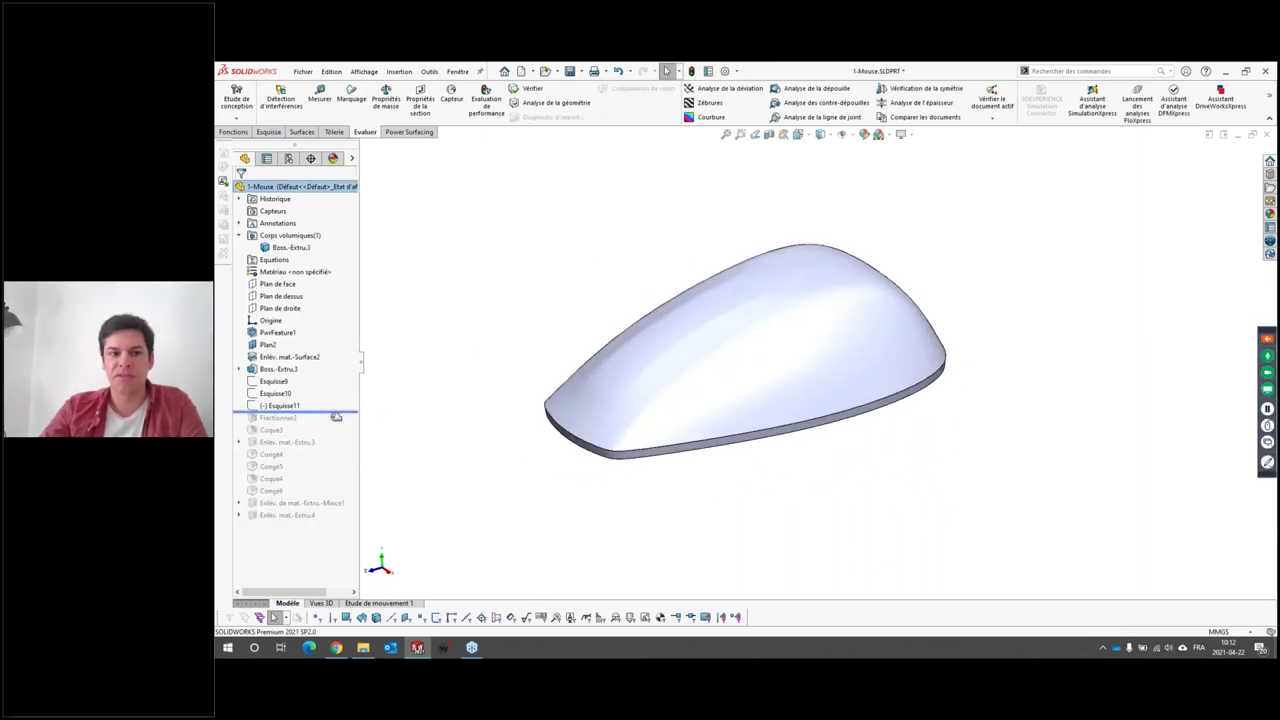
Step: Roll the history forward to include Fractionner2 and check the split body Fractionner2[1]
left_click_drag(336, 413, 336, 434)
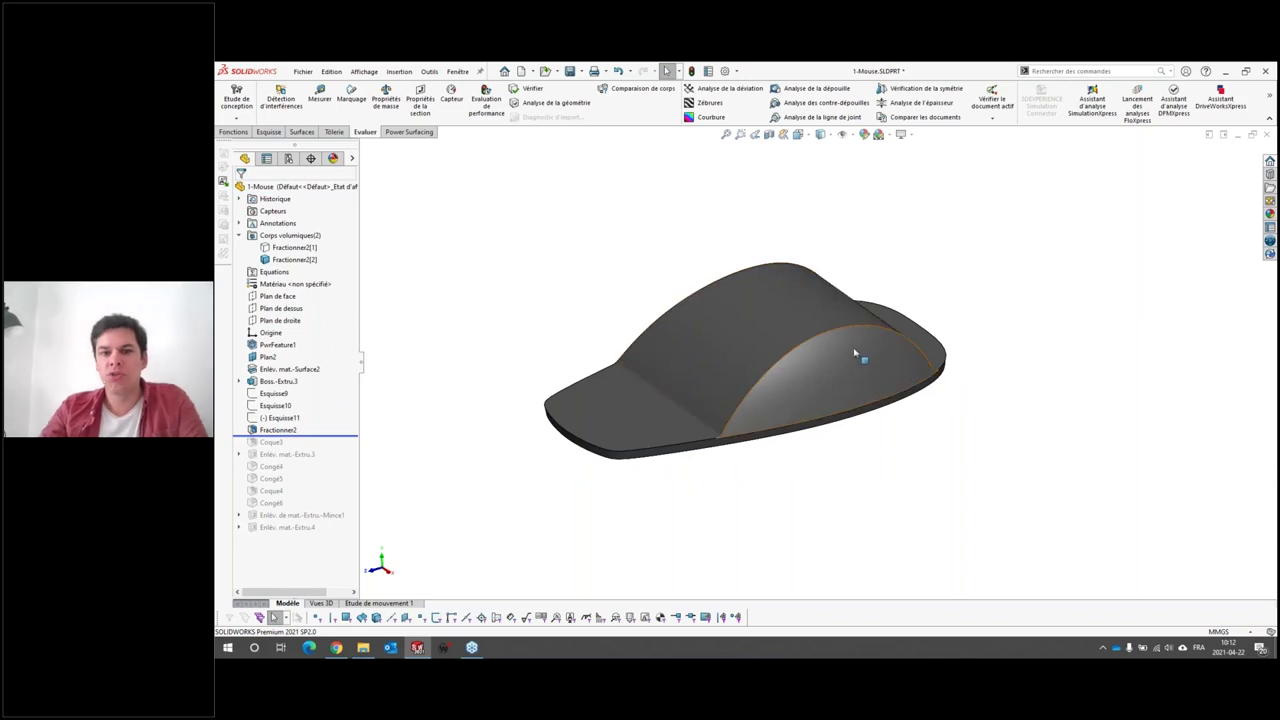
left_click(294, 246)
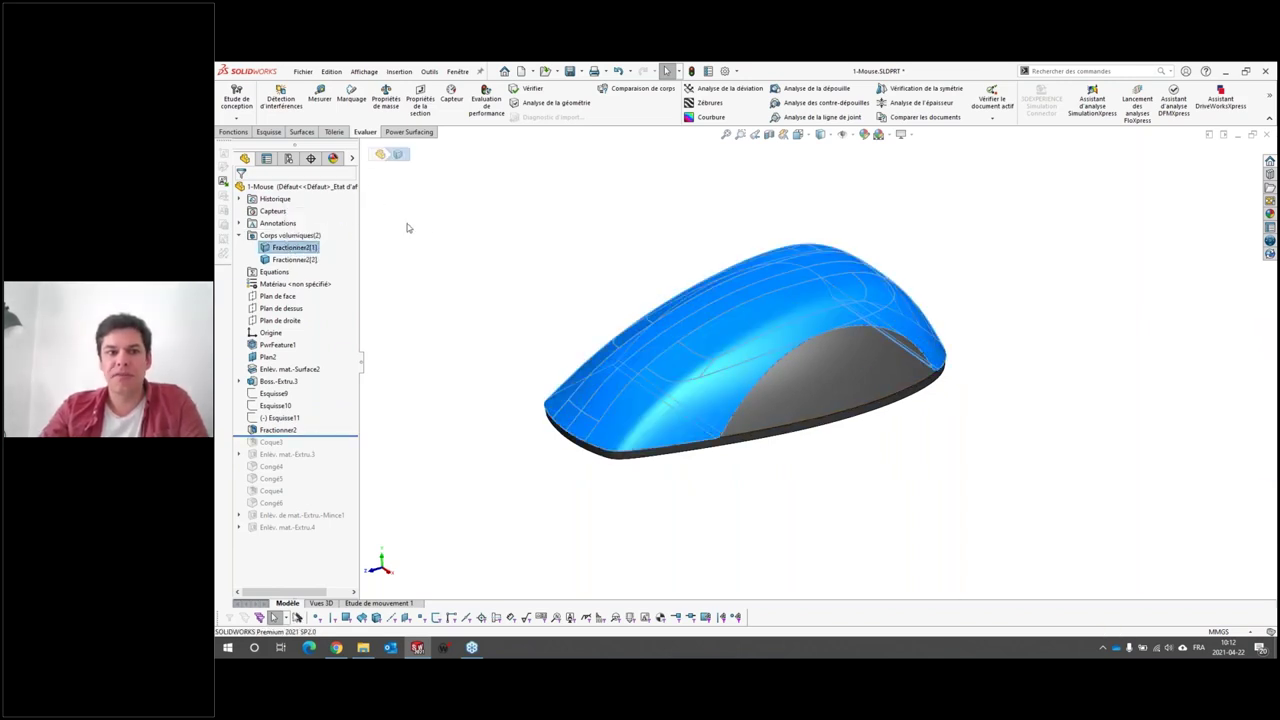
key("Escape")
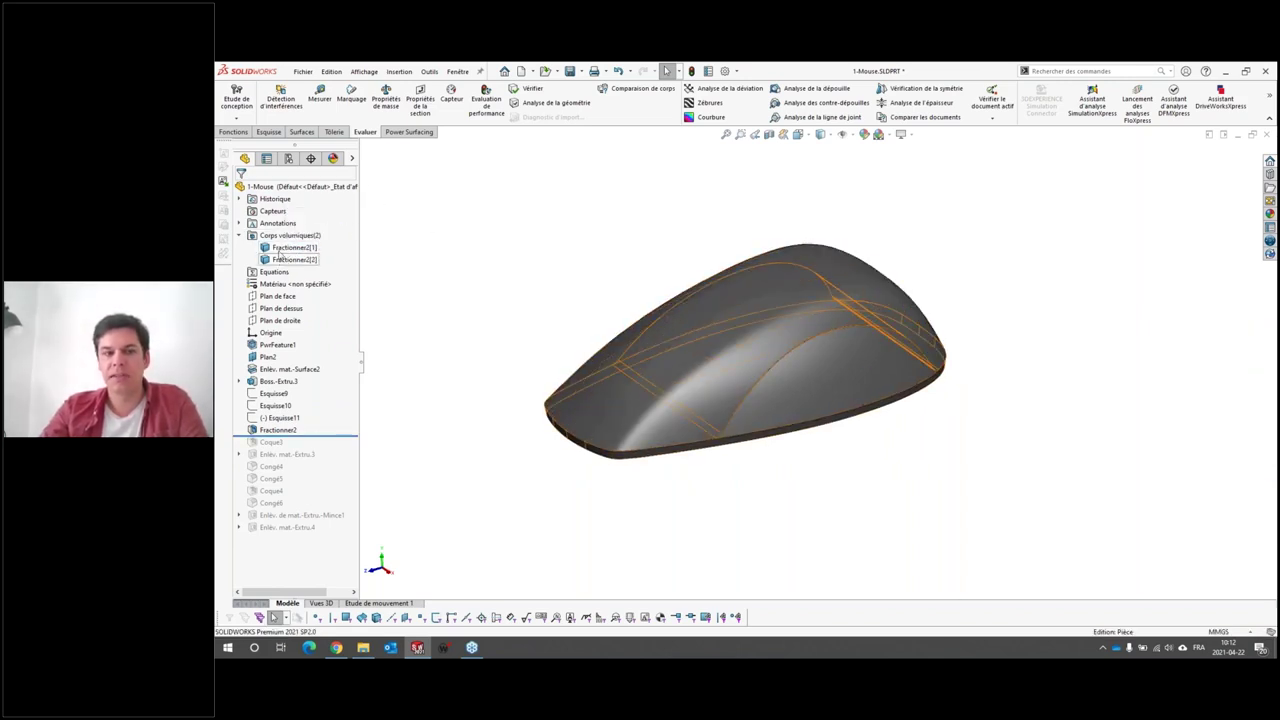
middle_click_drag(808, 400, 403, 346)
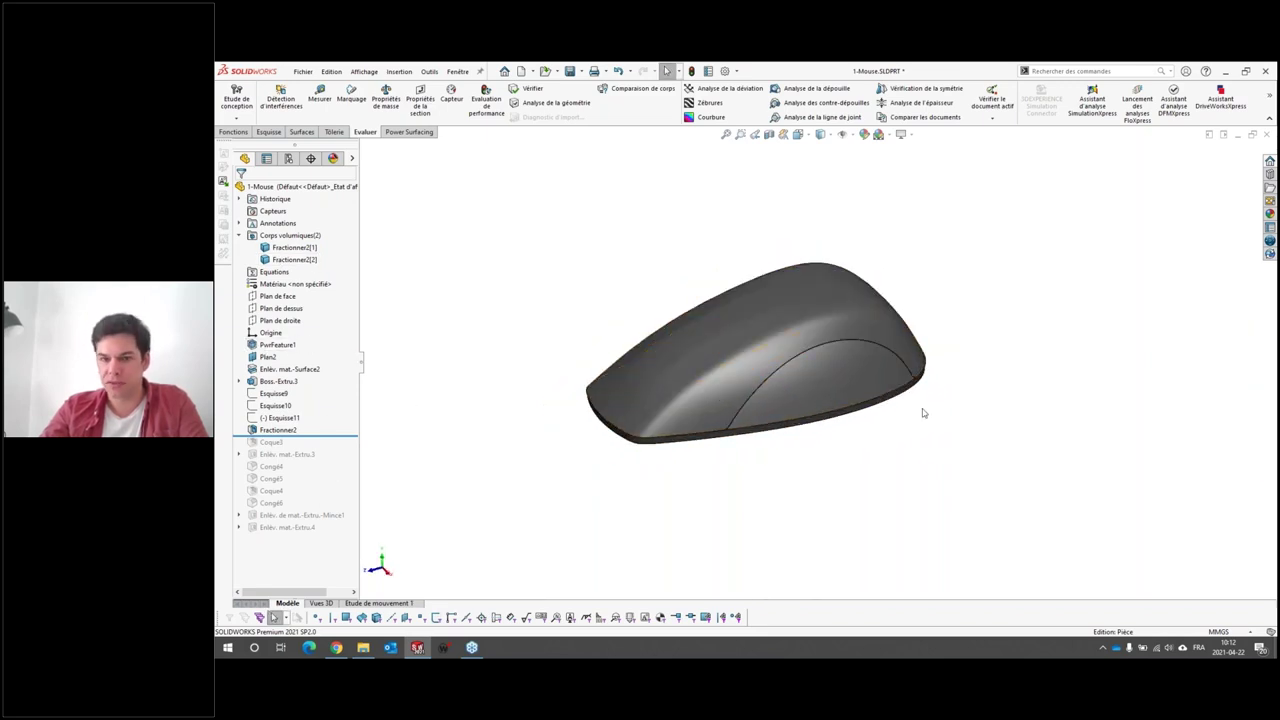
middle_click_drag(923, 412, 783, 374)
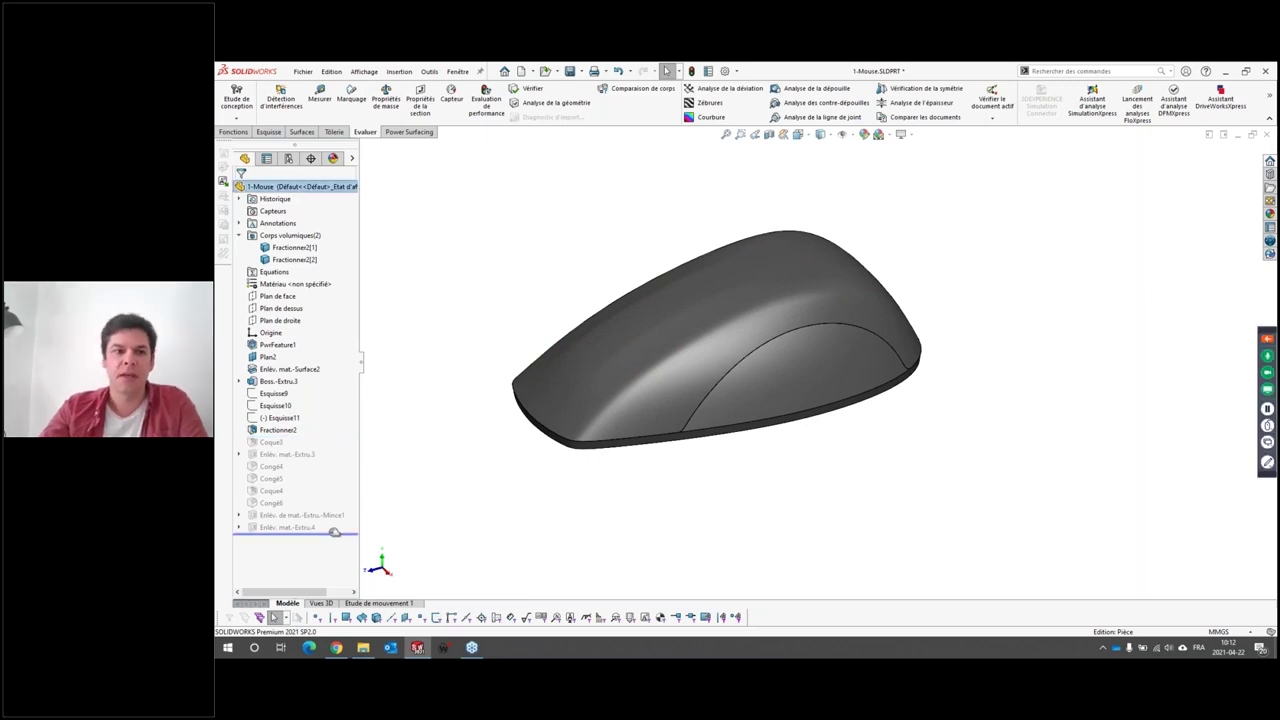
Step: Roll forward below Enlèv. mat.-Extru.4 and bring up the PwrFeature1 context menu
left_click_drag(320, 433, 302, 531)
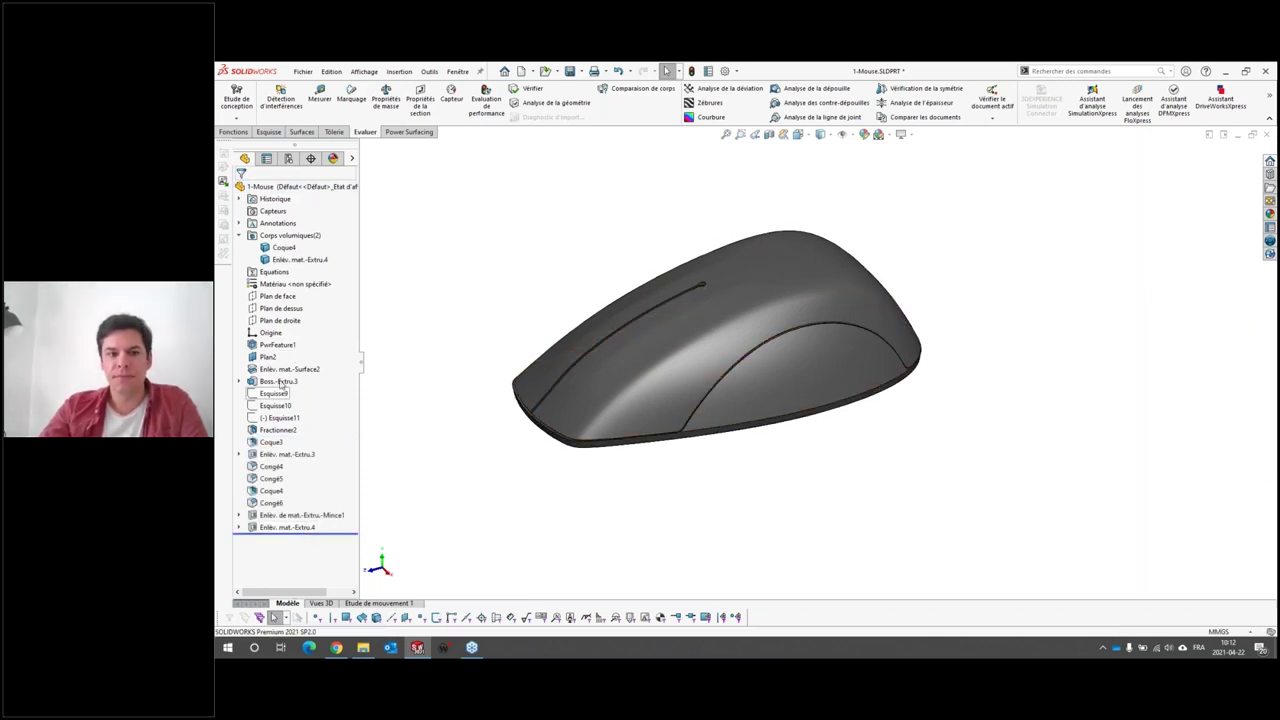
right_click(268, 344)
key("Escape")
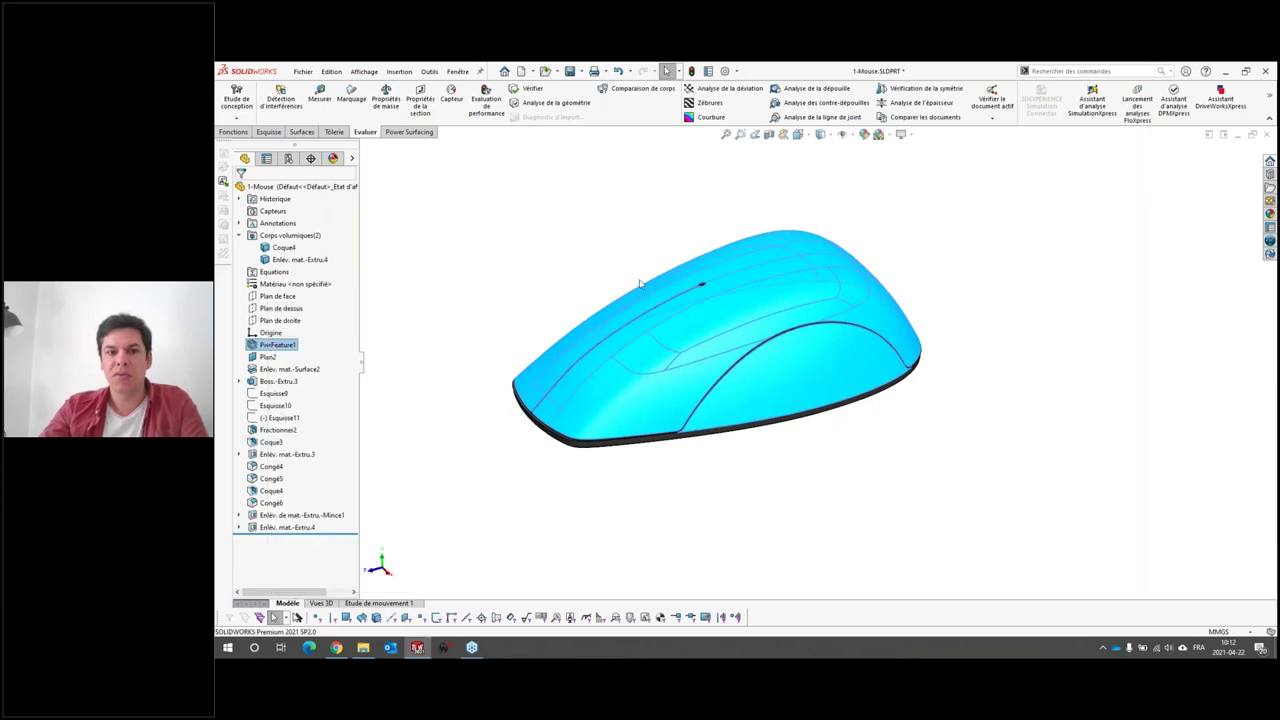
middle_click_drag(848, 374, 803, 313)
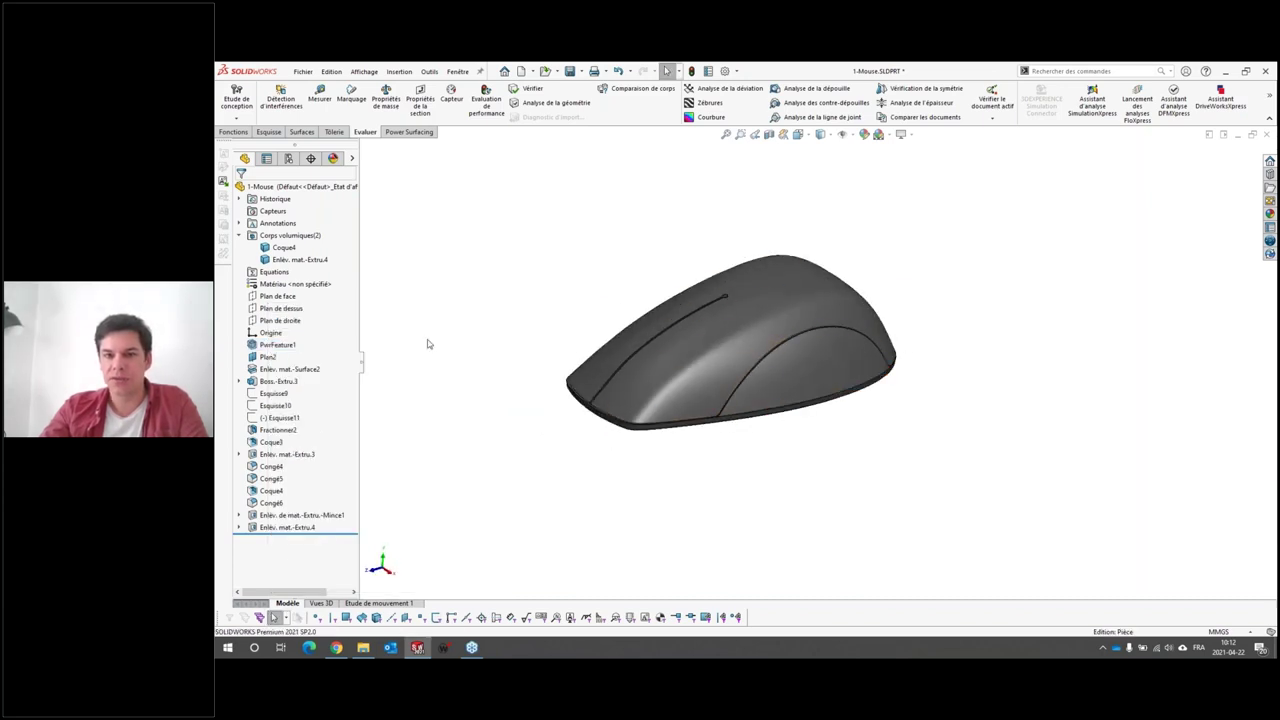
right_click(270, 344)
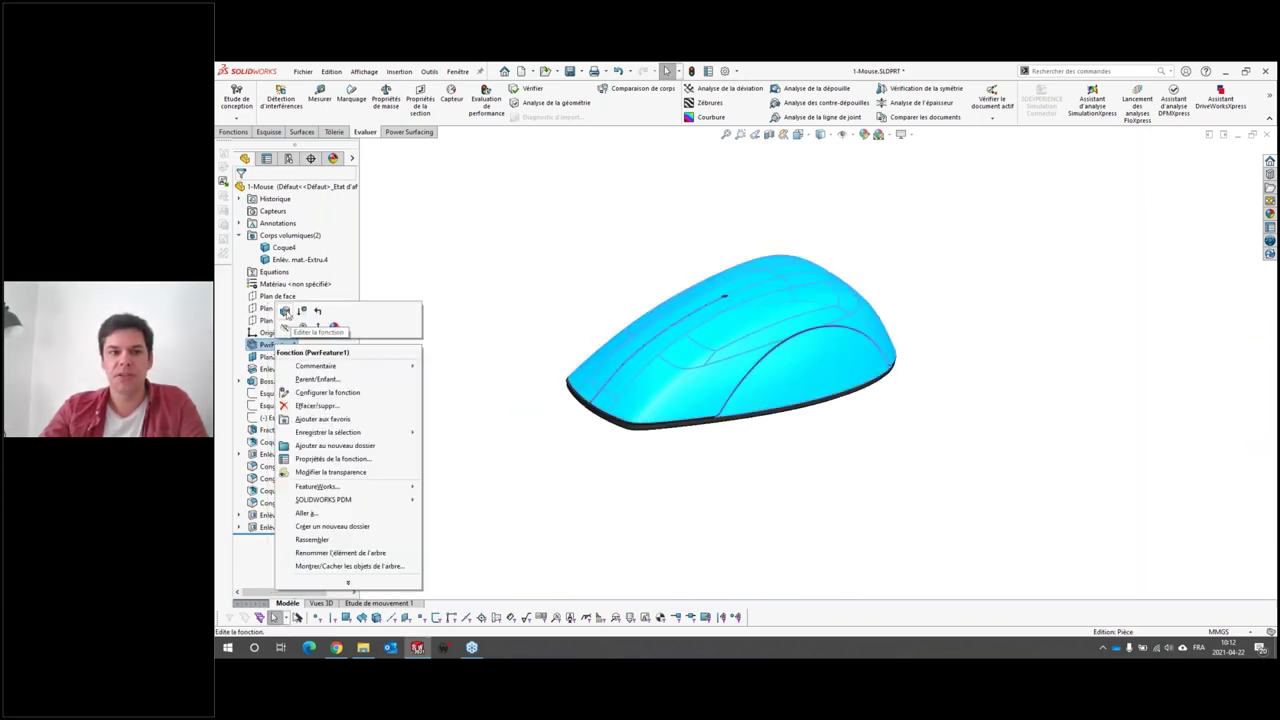
Step: Edit PwrFeature1 and select two faces and two short edges on the mouse top
left_click(285, 311)
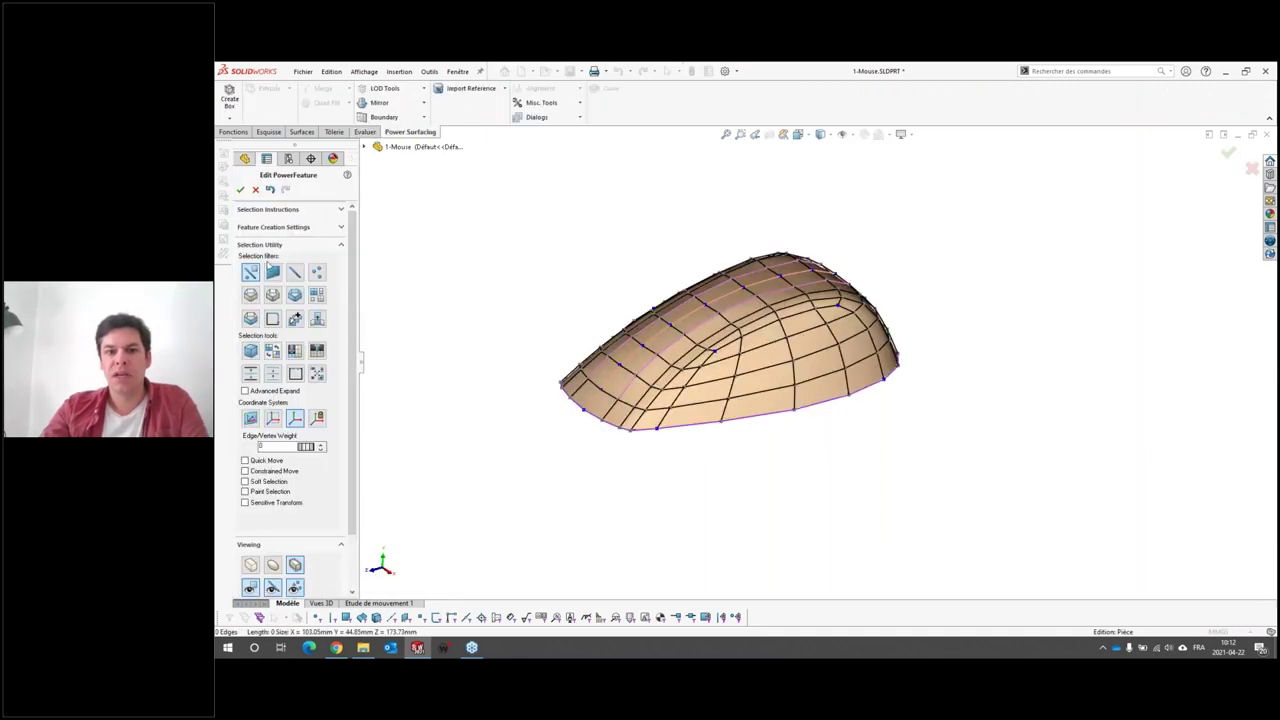
mouse_move(571, 251)
middle_mouse_down()
mouse_move(637, 427)
mouse_move(812, 374)
middle_mouse_up()
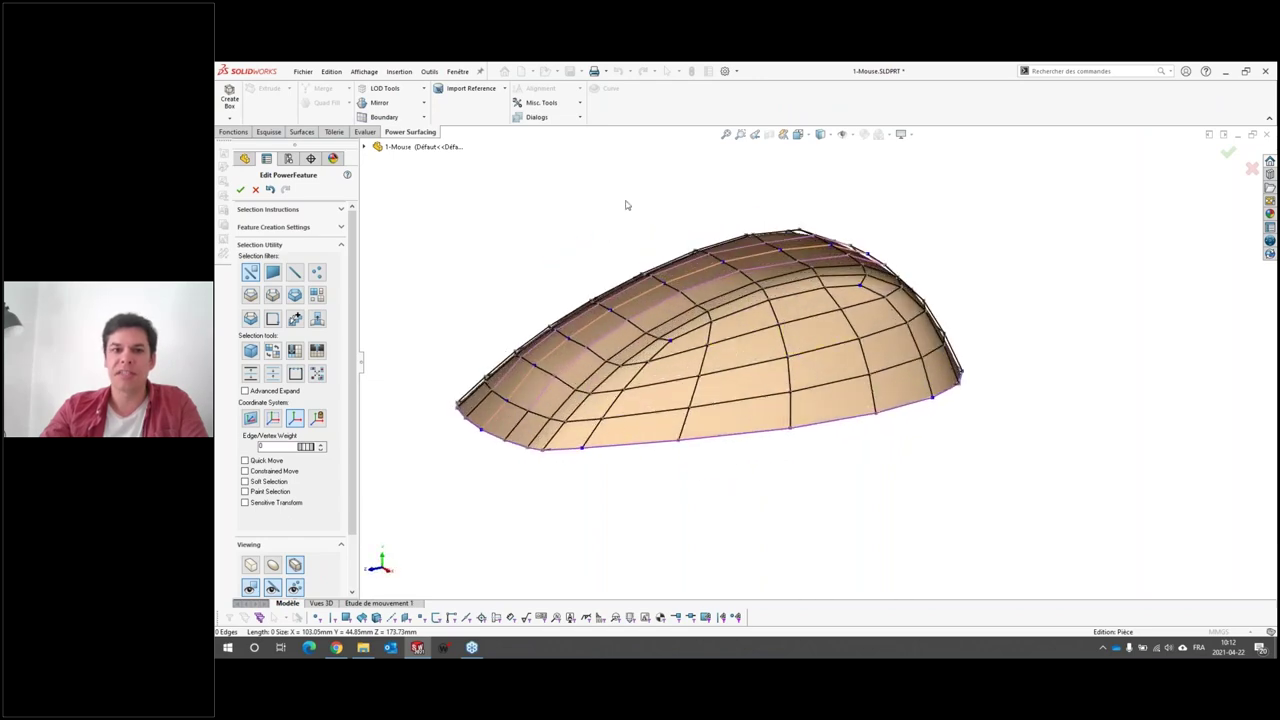
middle_click_drag(758, 232, 804, 314)
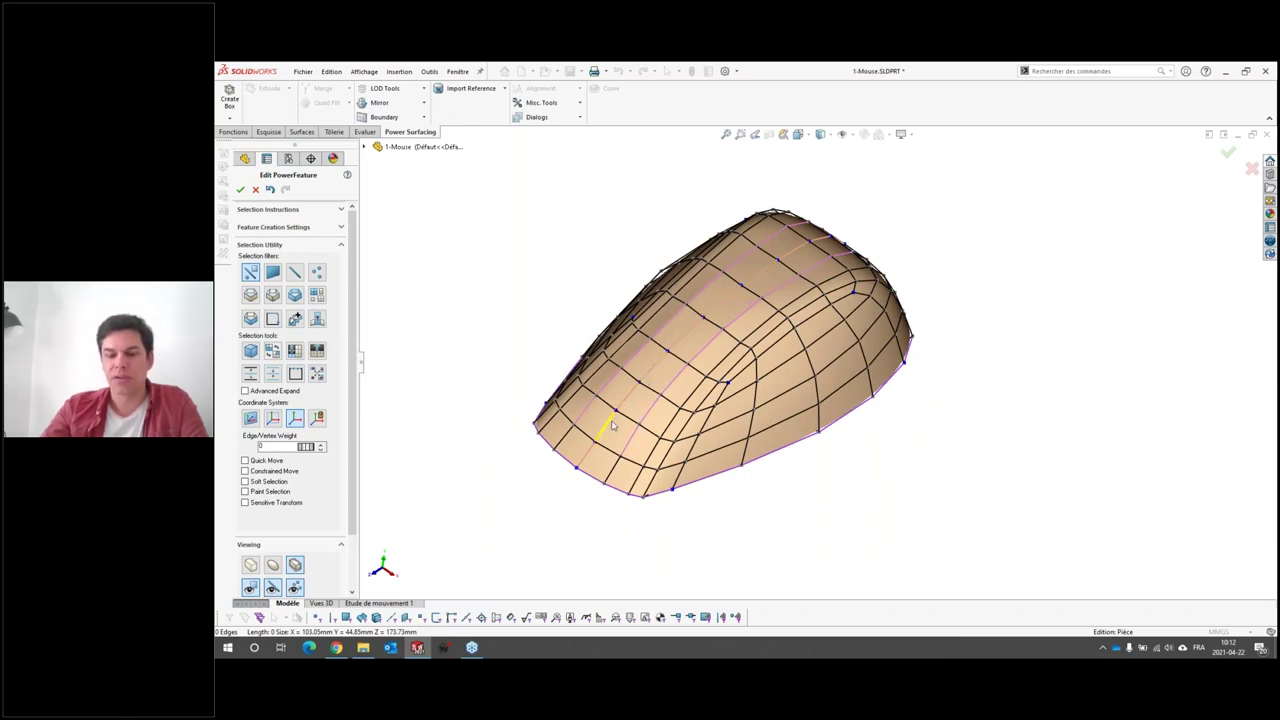
left_click(660, 320)
left_click(710, 352, "ctrl")
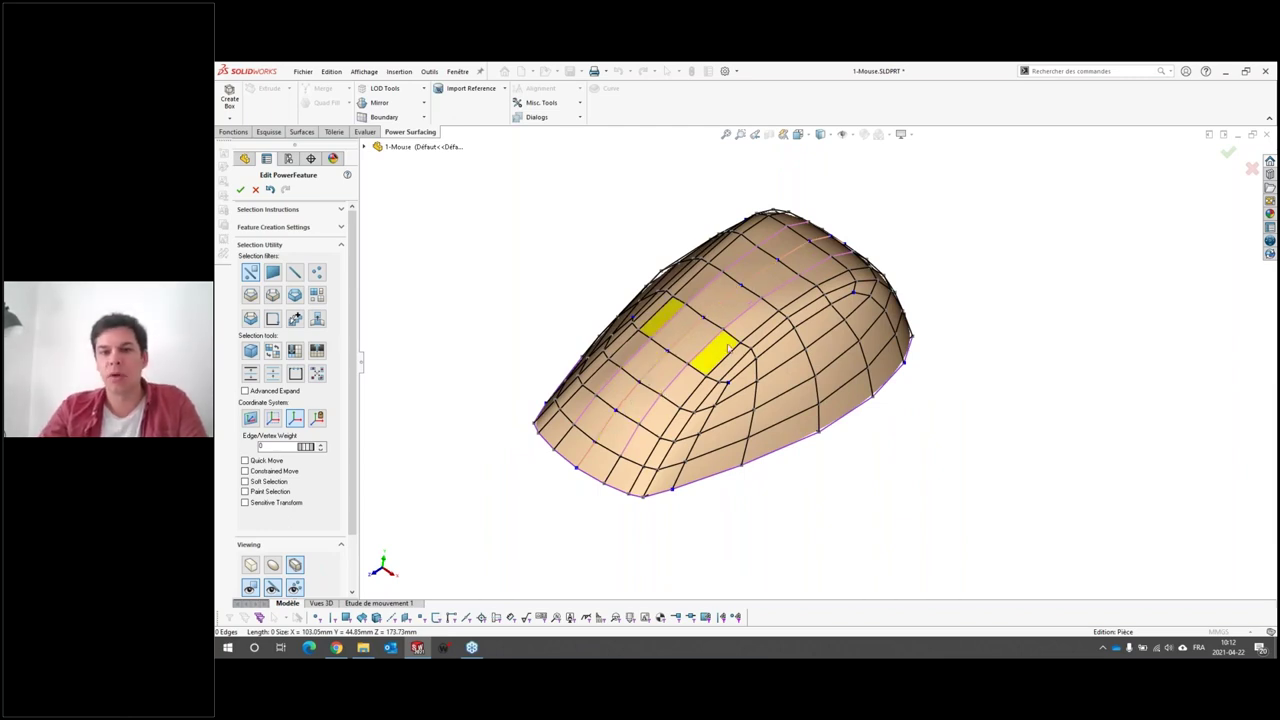
left_click(705, 288)
left_click(742, 313, "ctrl")
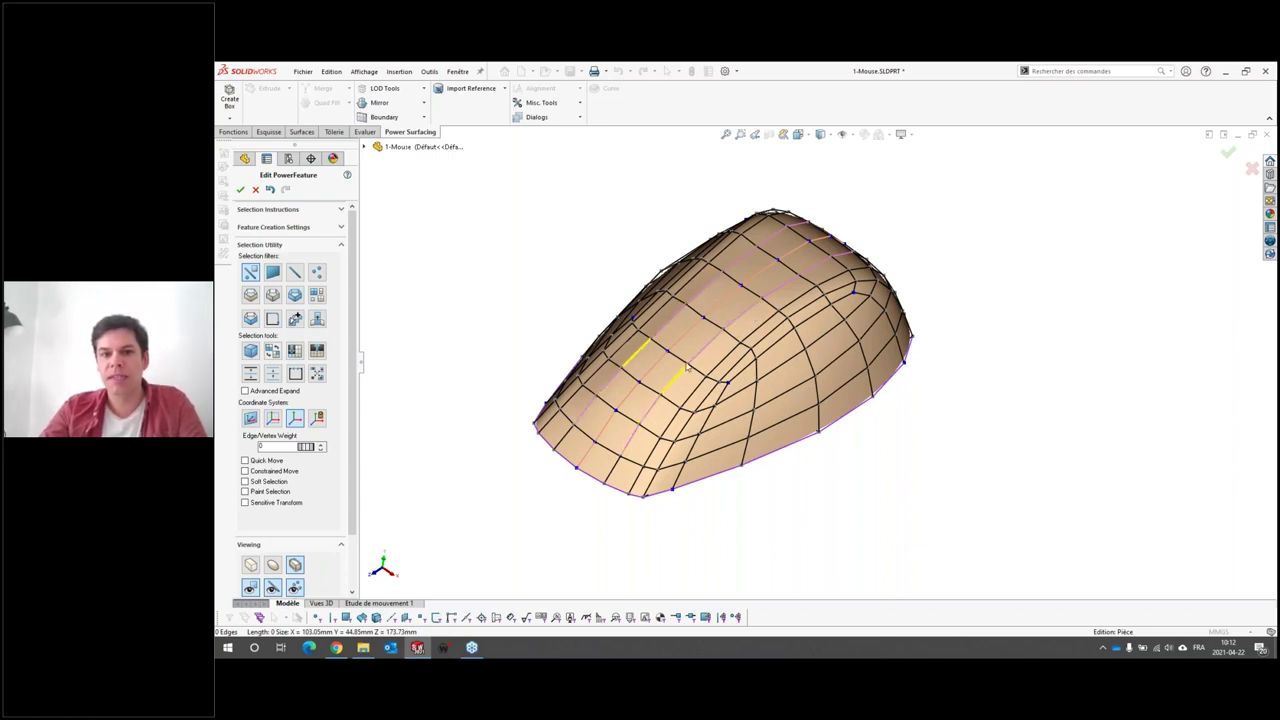
Step: Orbit and zoom around the control cage, viewing the mouse from behind and the side
middle_click_drag(770, 230, 786, 313)
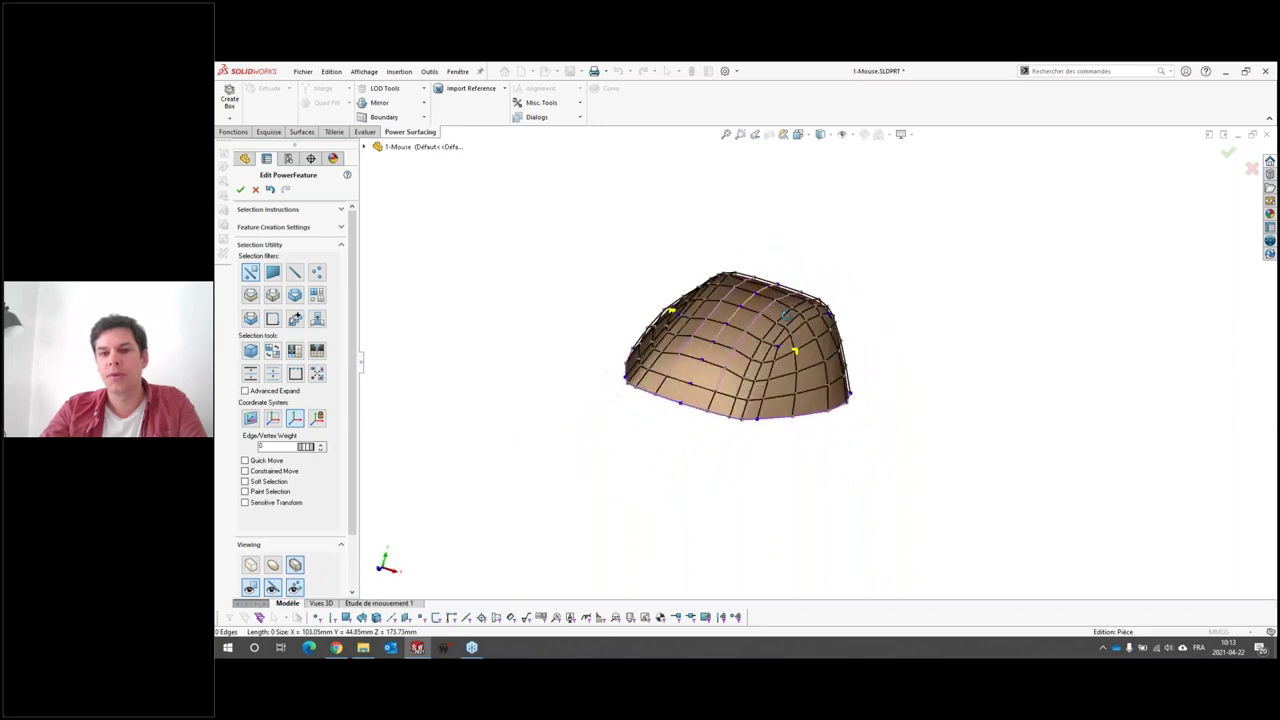
scroll(786, 313, "down", 3)
scroll(780, 318, "down", 2)
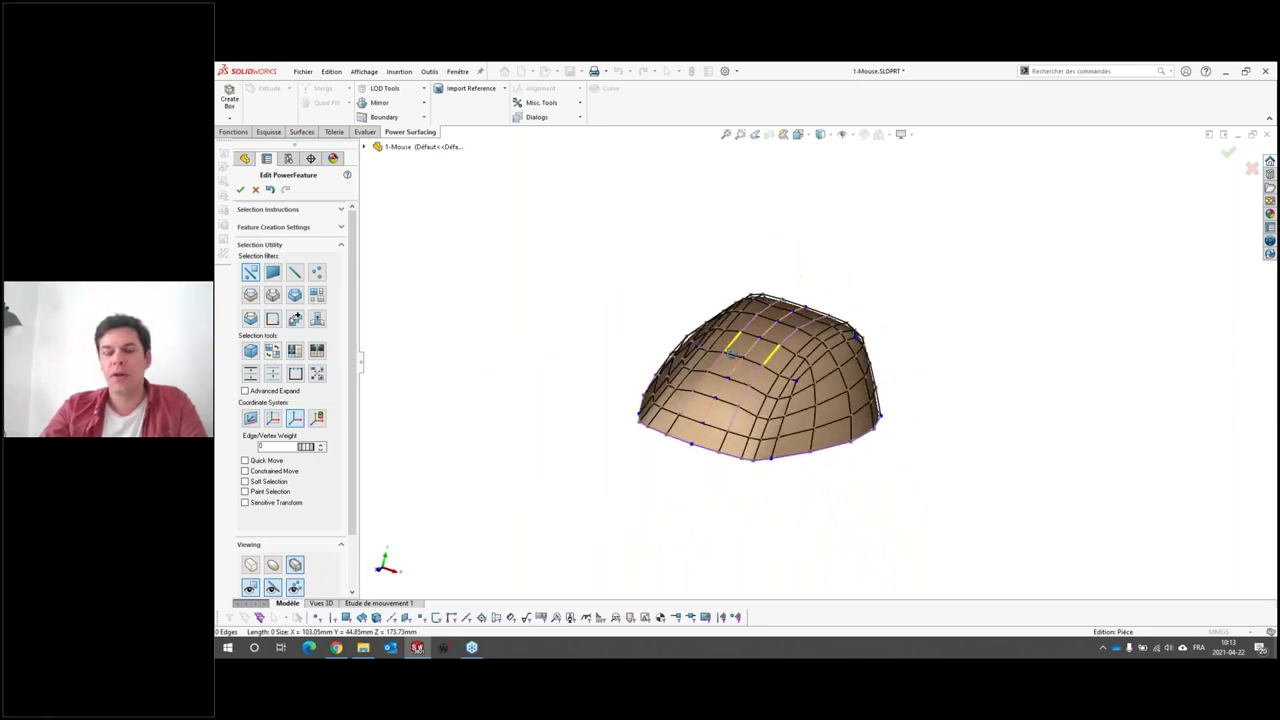
middle_click_drag(742, 341, 836, 441)
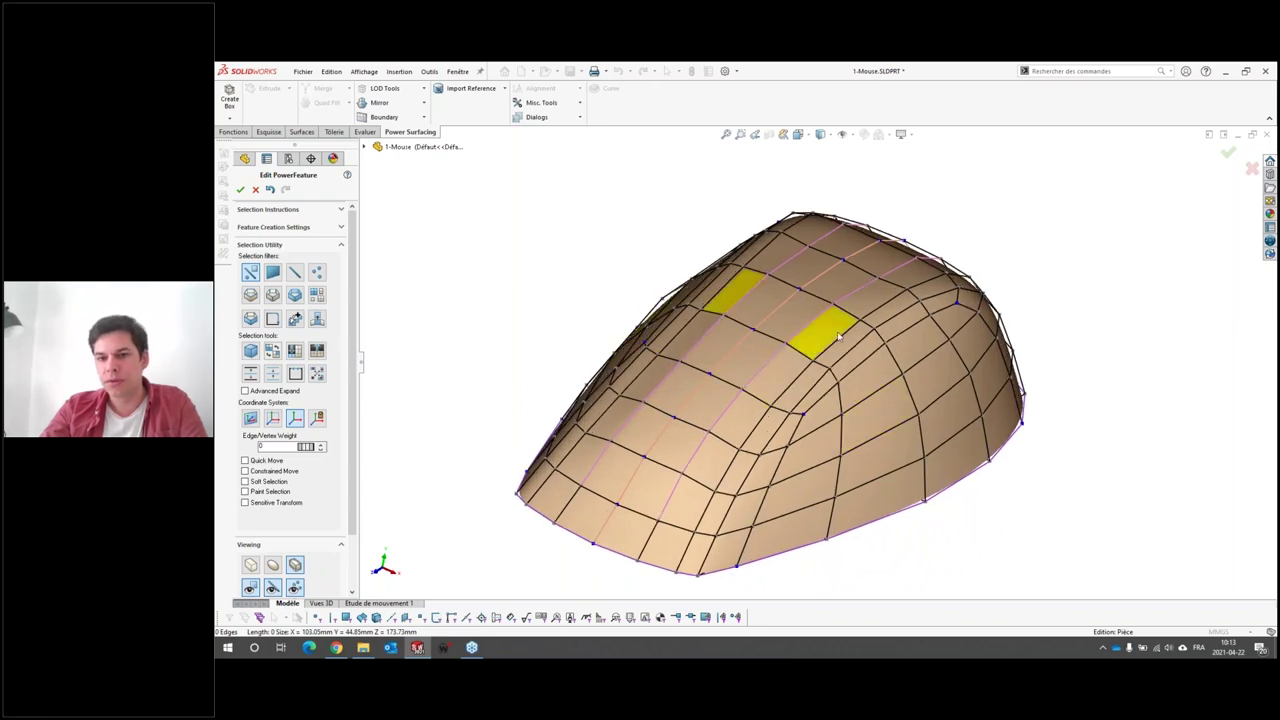
scroll(923, 406, "up", 3)
mouse_move(923, 406)
middle_mouse_down()
mouse_move(797, 366)
mouse_move(827, 421)
middle_mouse_up()
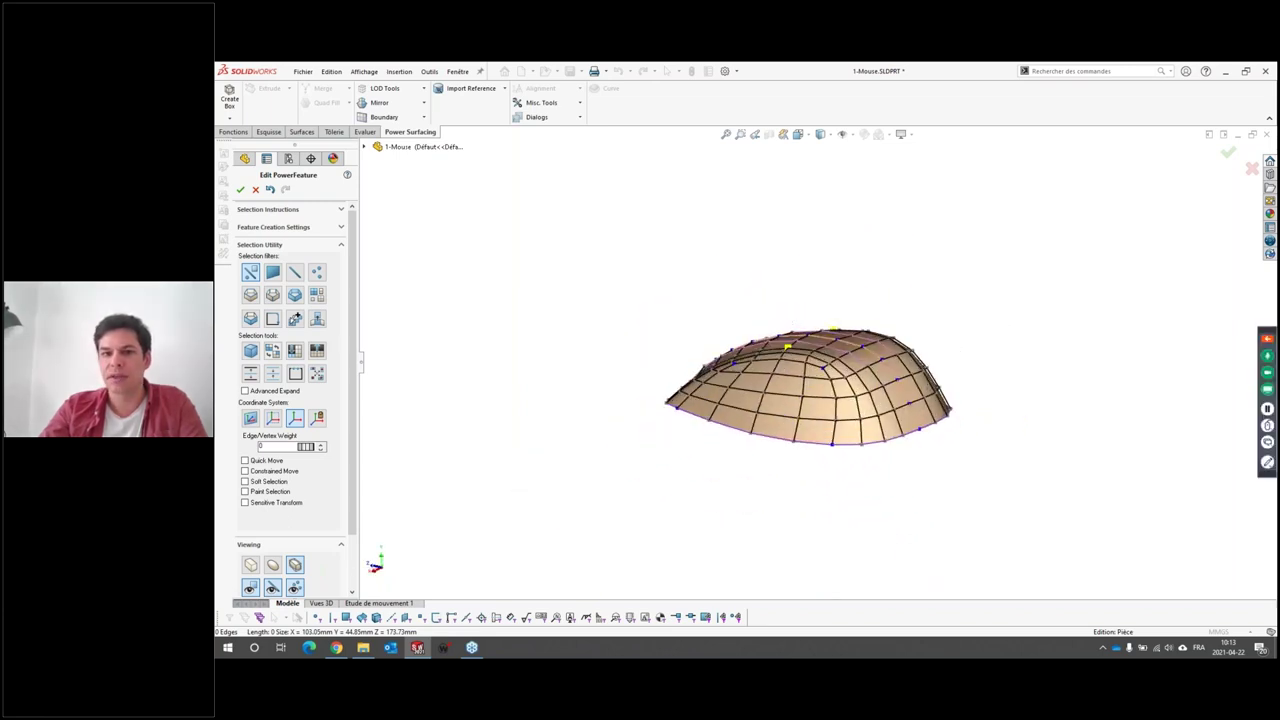
scroll(827, 421, "down", 2)
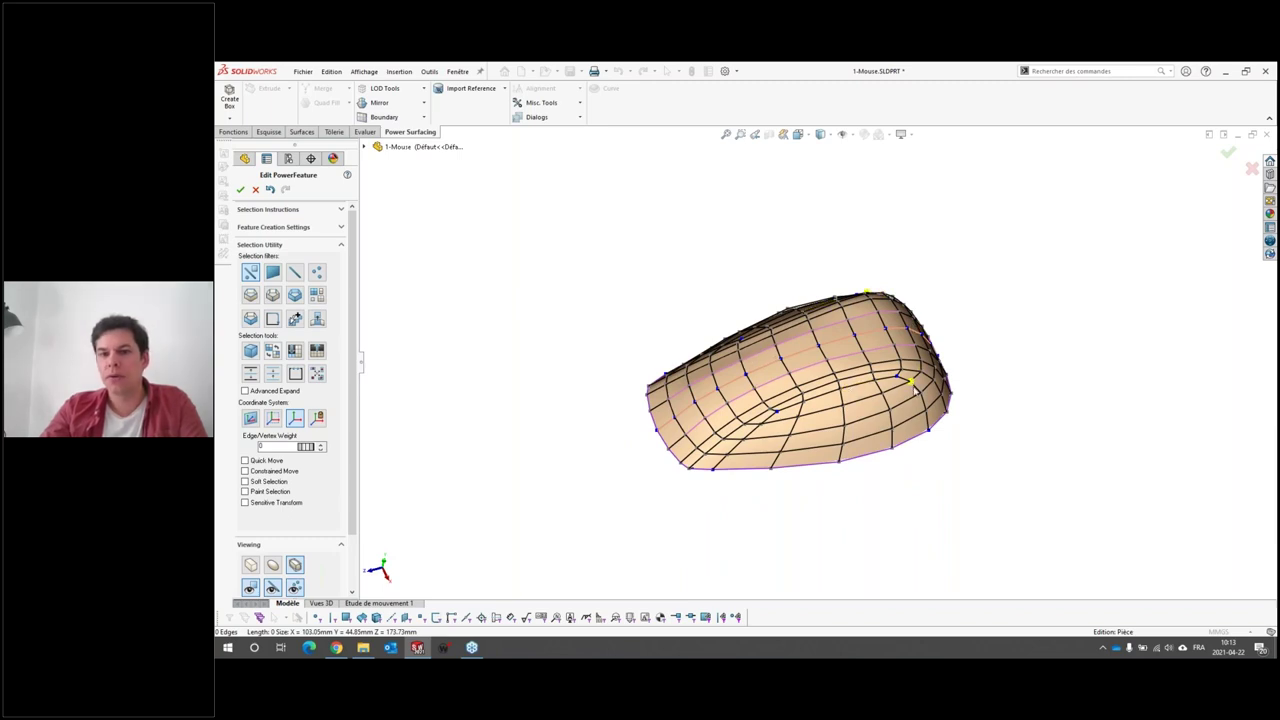
middle_click_drag(913, 388, 825, 402)
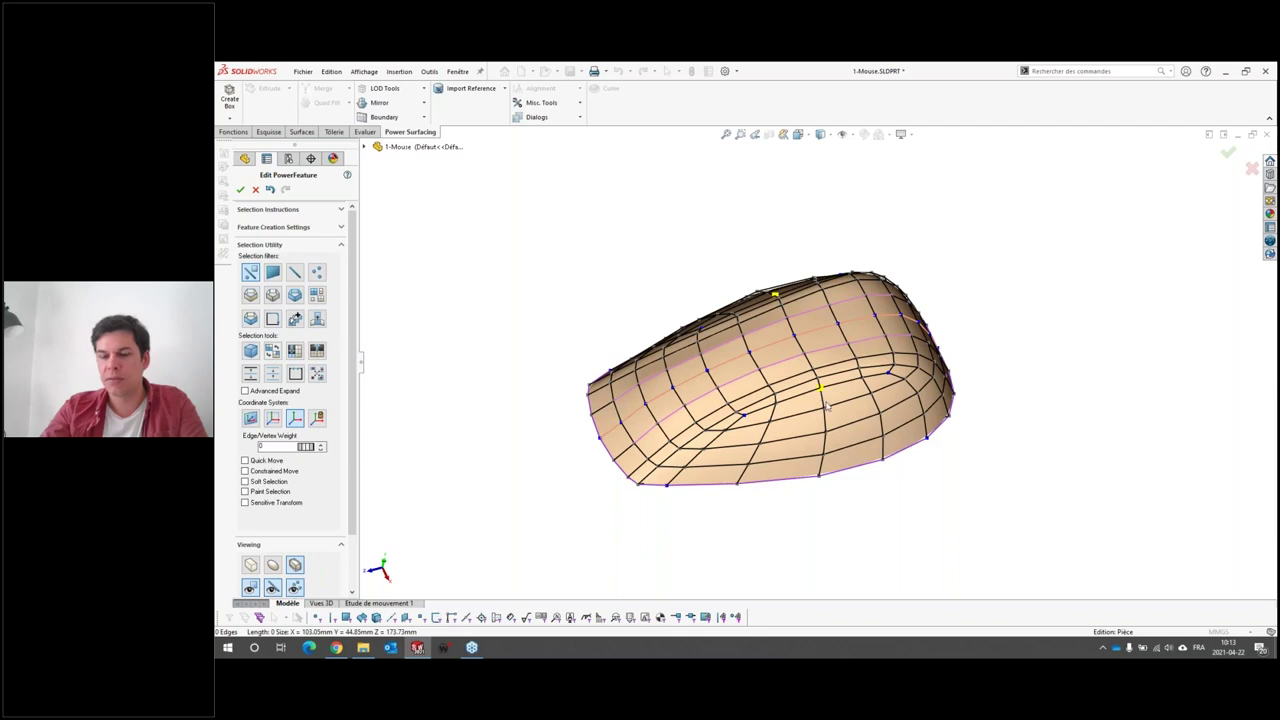
middle_click_drag(826, 405, 830, 411)
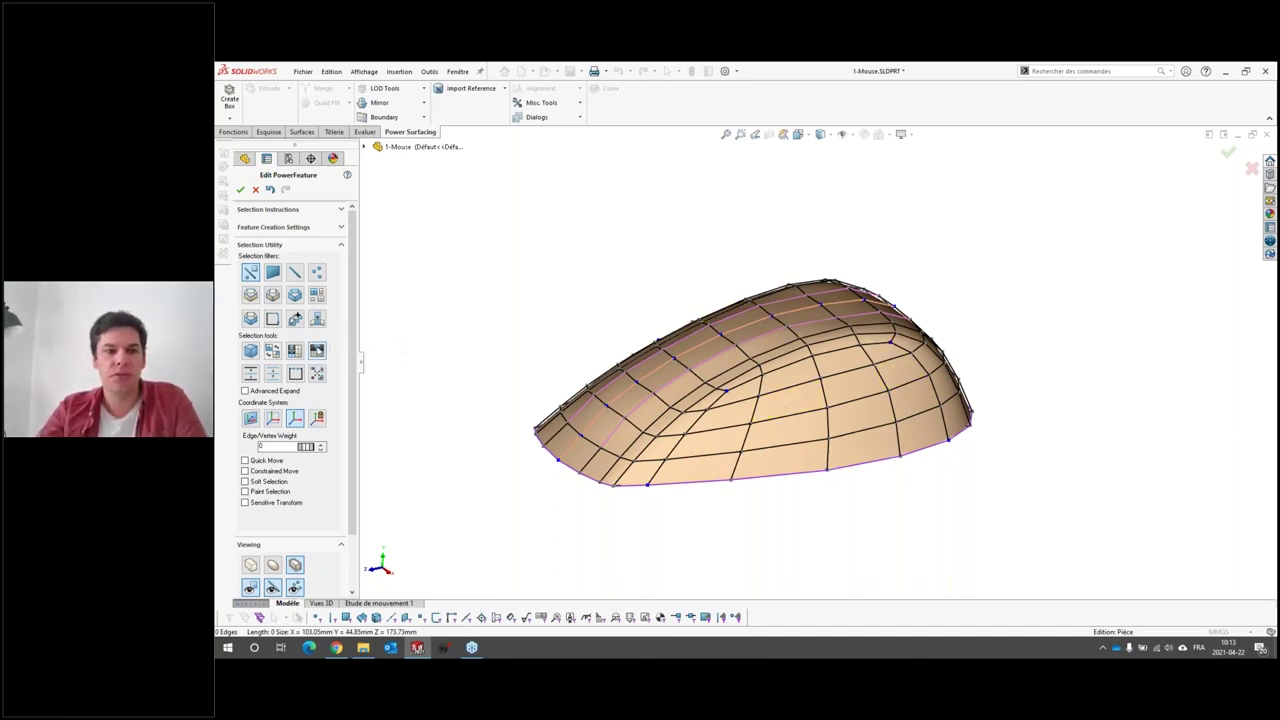
scroll(300, 380, "down", 2)
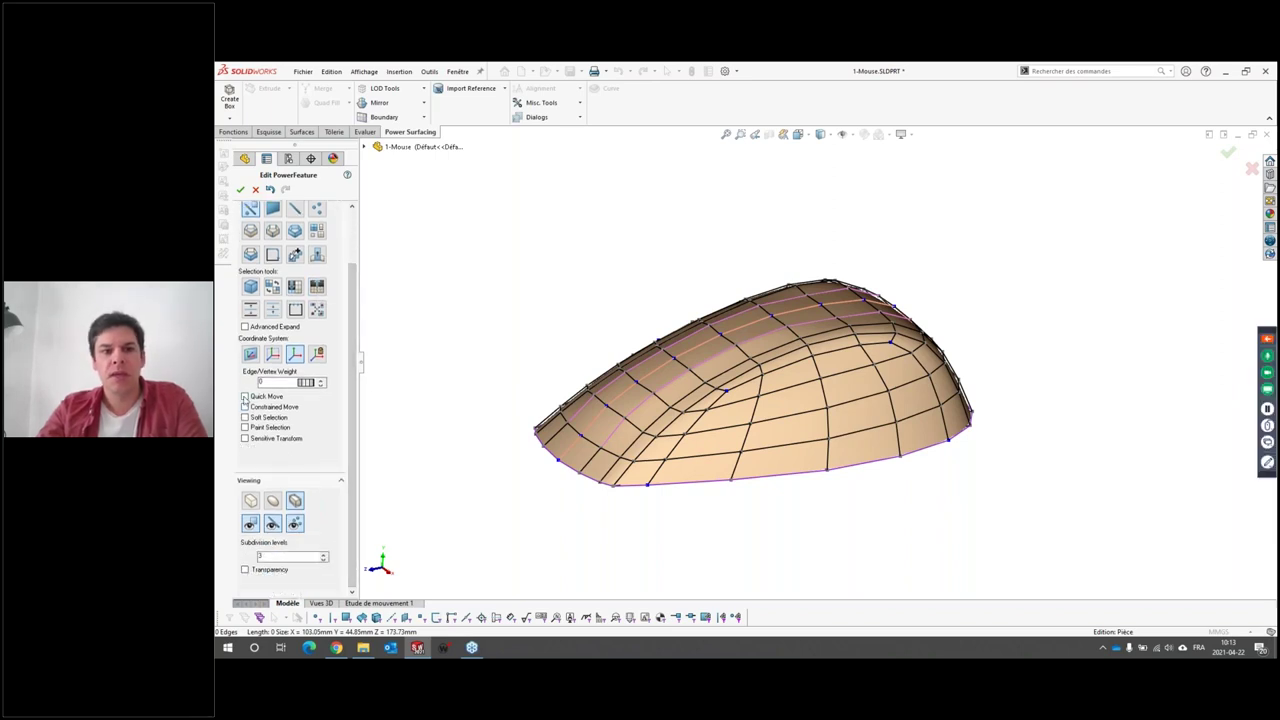
Step: Toggle the surface between the faceted cage and the smooth subdivided display
scroll(300, 325, "up", 2)
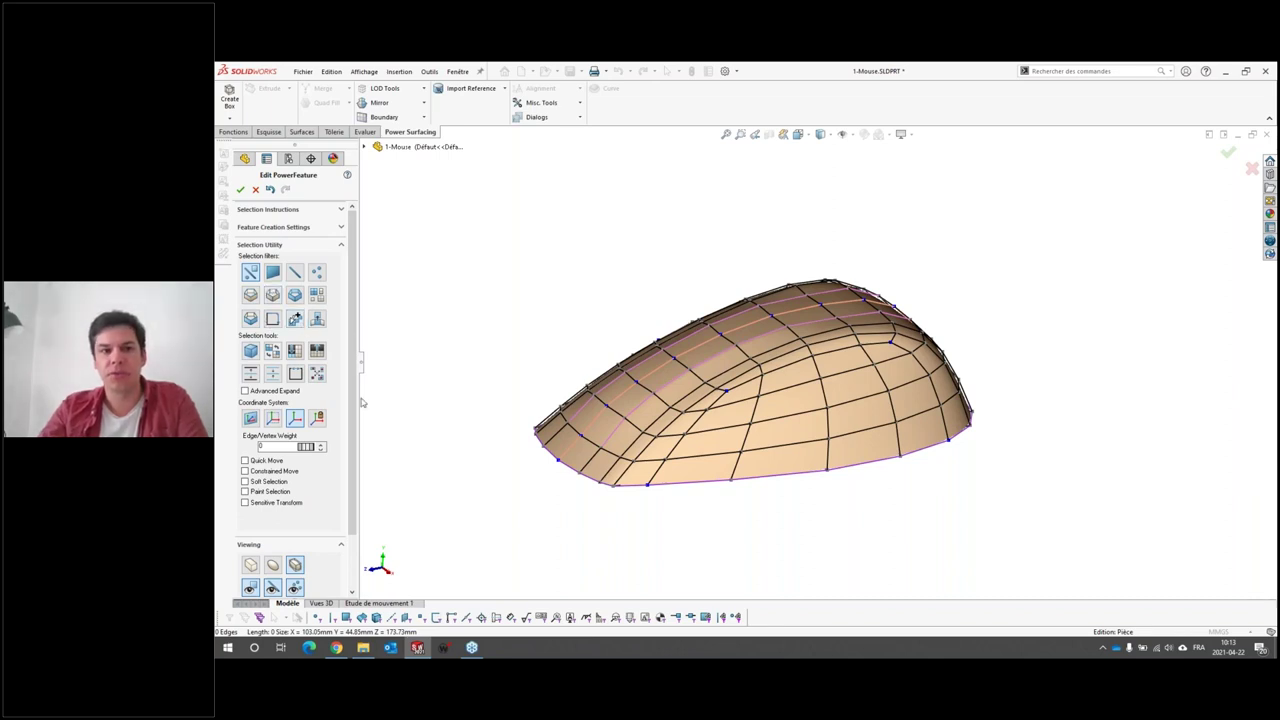
scroll(350, 410, "down", 2)
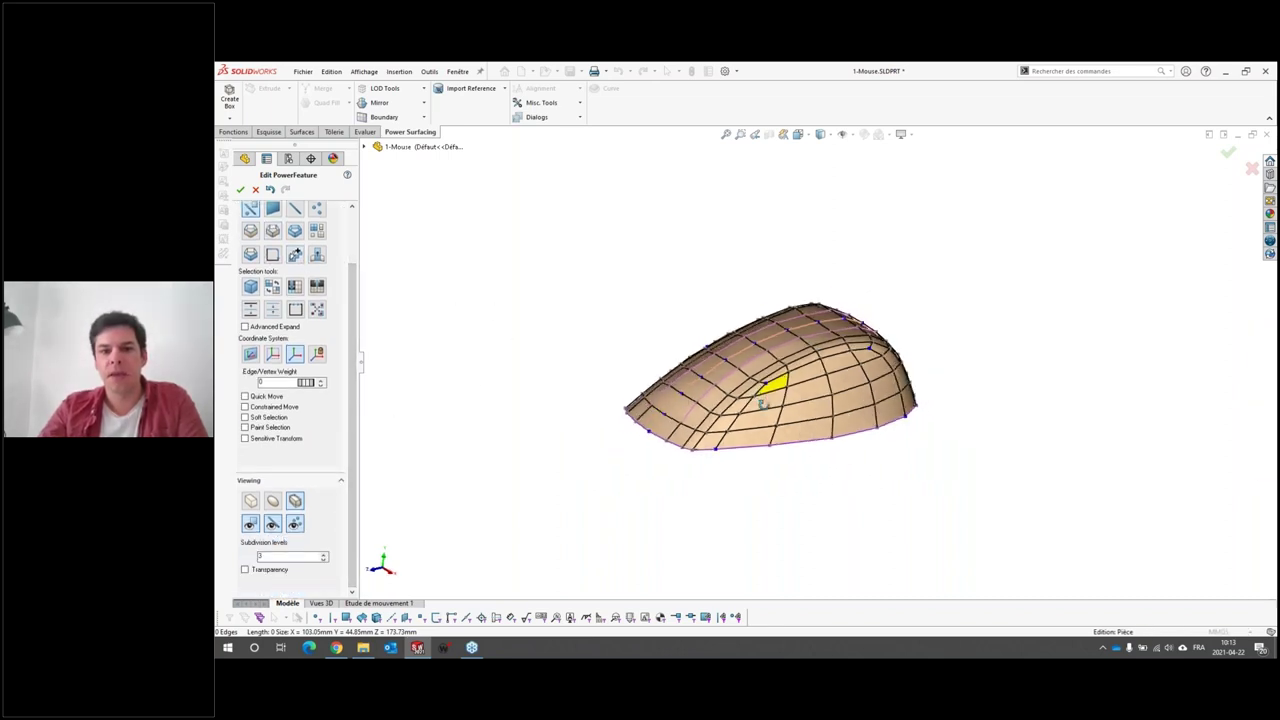
middle_click_drag(771, 371, 886, 400)
scroll(686, 490, "down", 2)
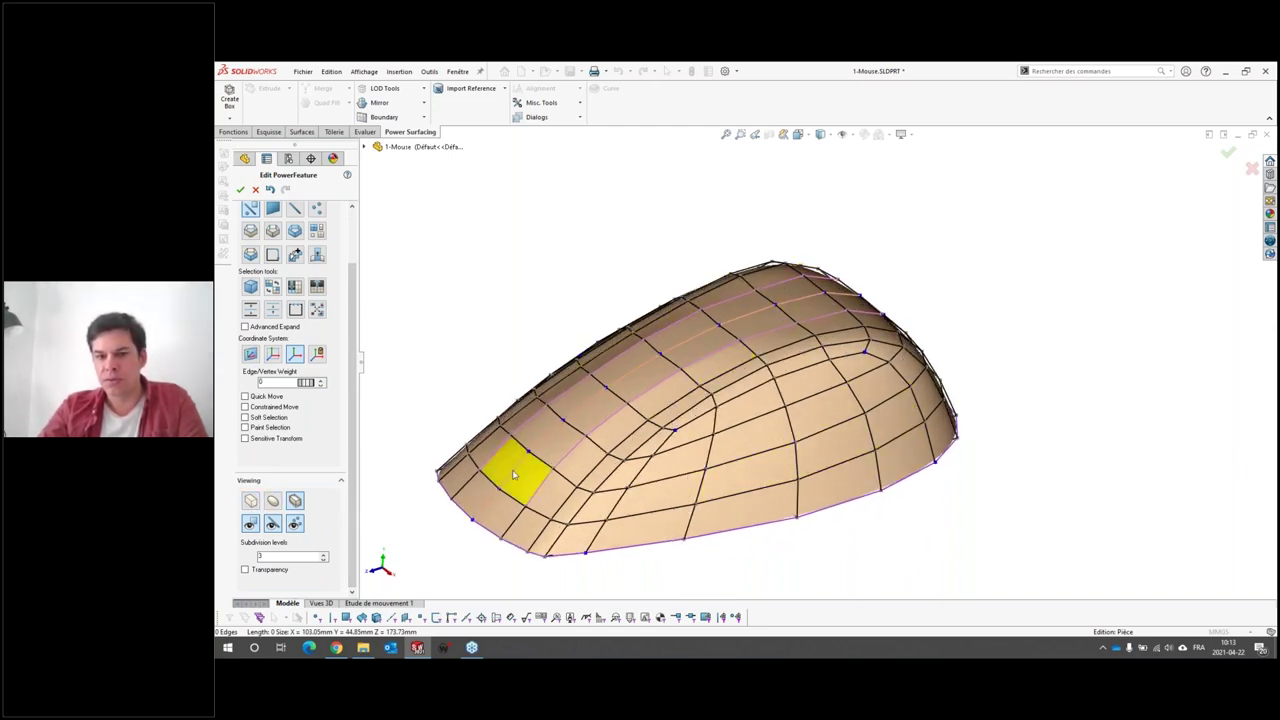
left_click(251, 501)
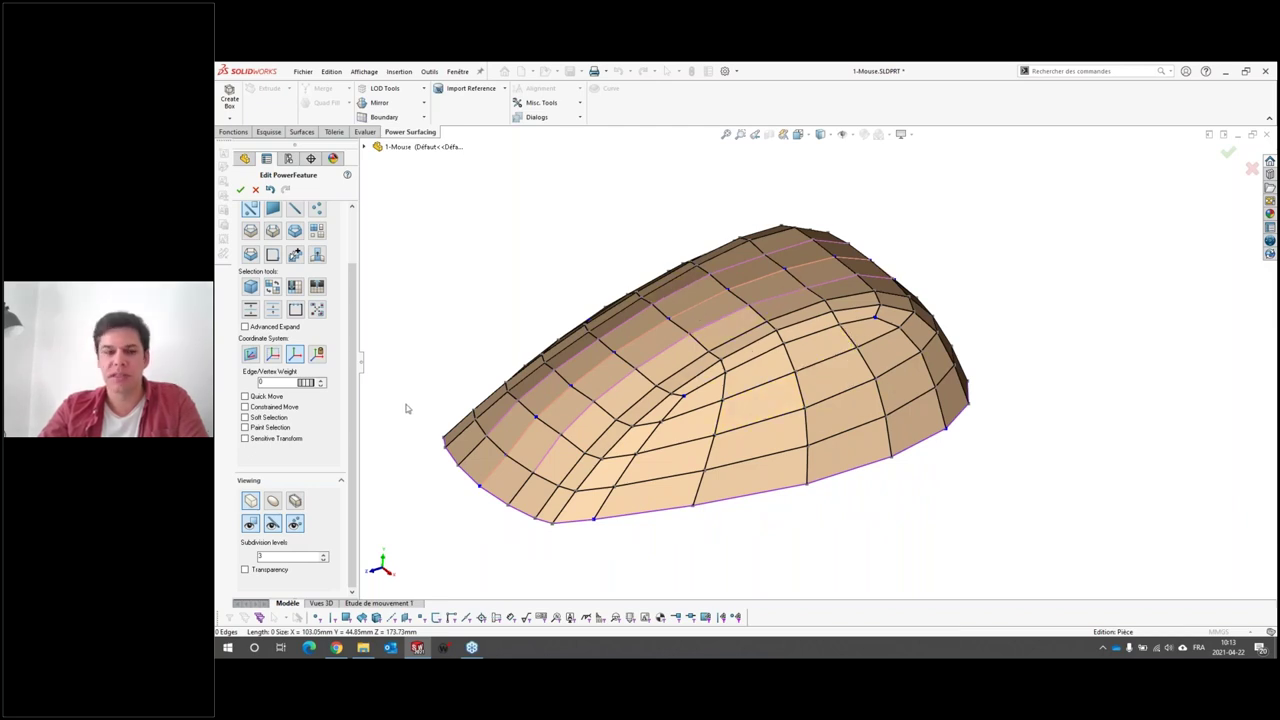
left_click(269, 499)
left_click(270, 499)
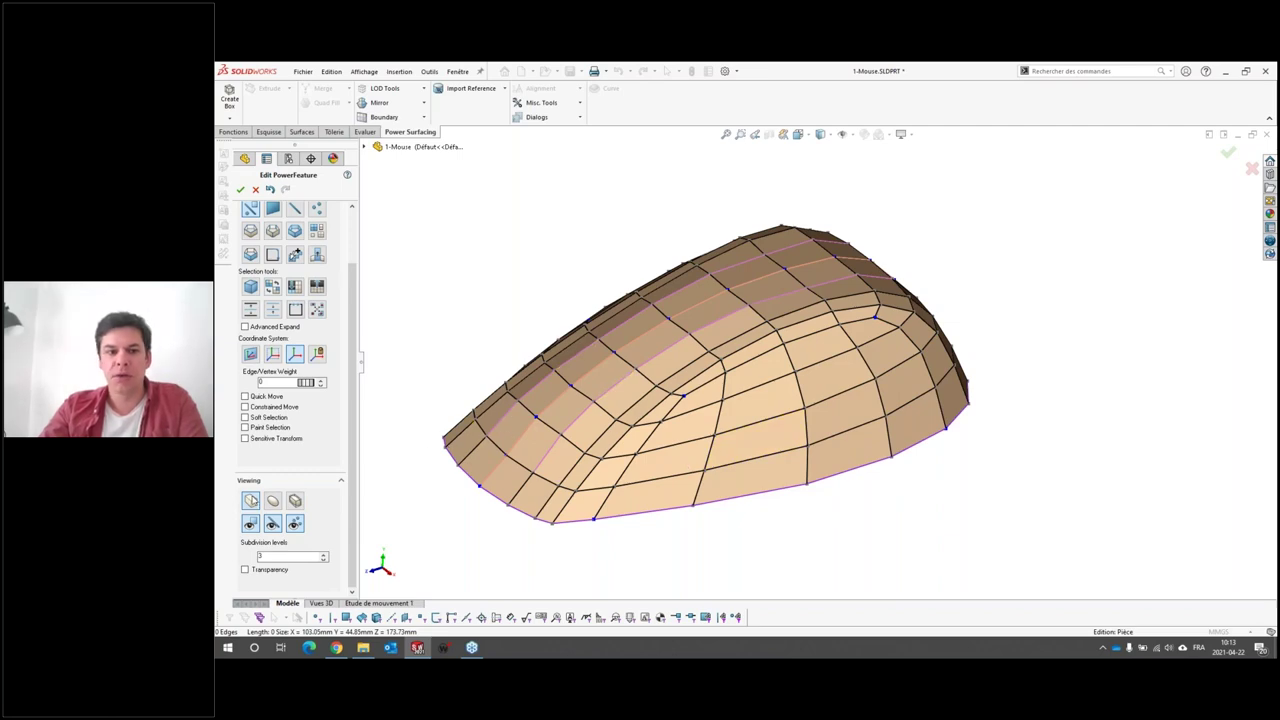
left_click(250, 500)
Step: Change the surface display mode and inspect the mouse top close up
mouse_move(437, 354)
middle_mouse_down()
mouse_move(733, 281)
mouse_move(414, 471)
middle_mouse_up()
left_click(295, 501)
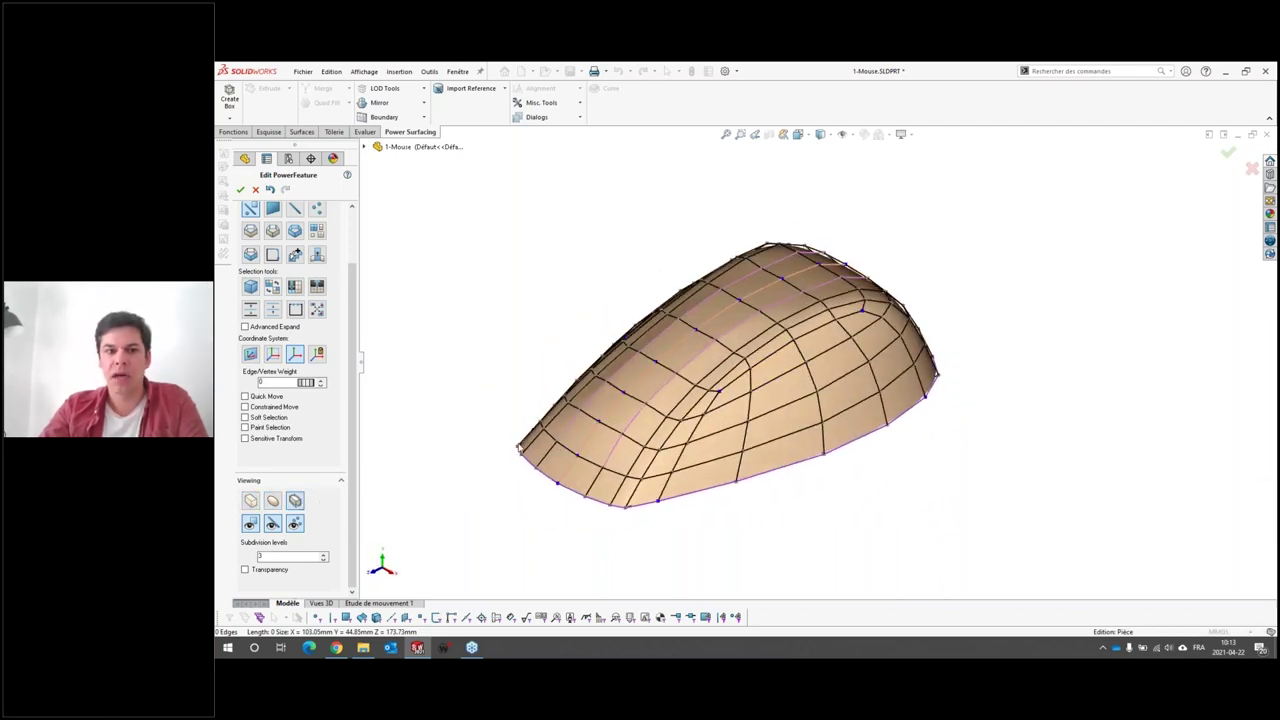
scroll(801, 261, "down", 3)
scroll(801, 261, "down", 2)
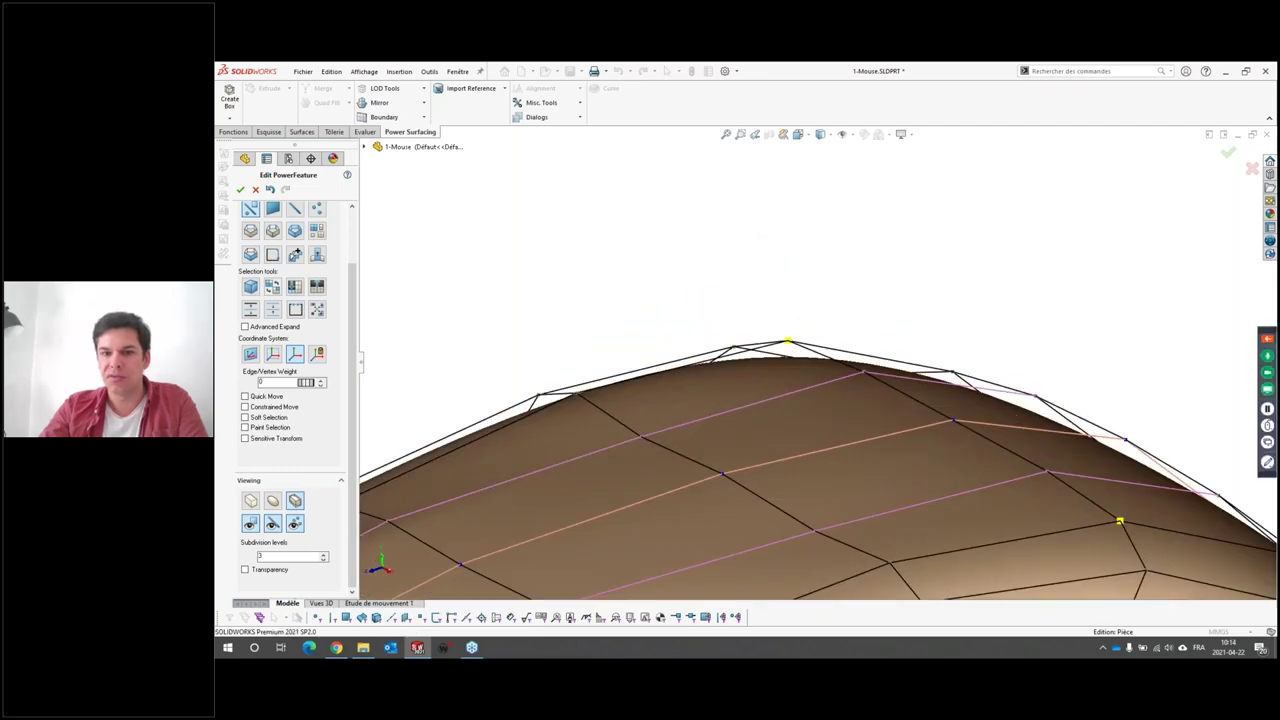
middle_click_drag(801, 261, 702, 287)
scroll(857, 371, "up", 6)
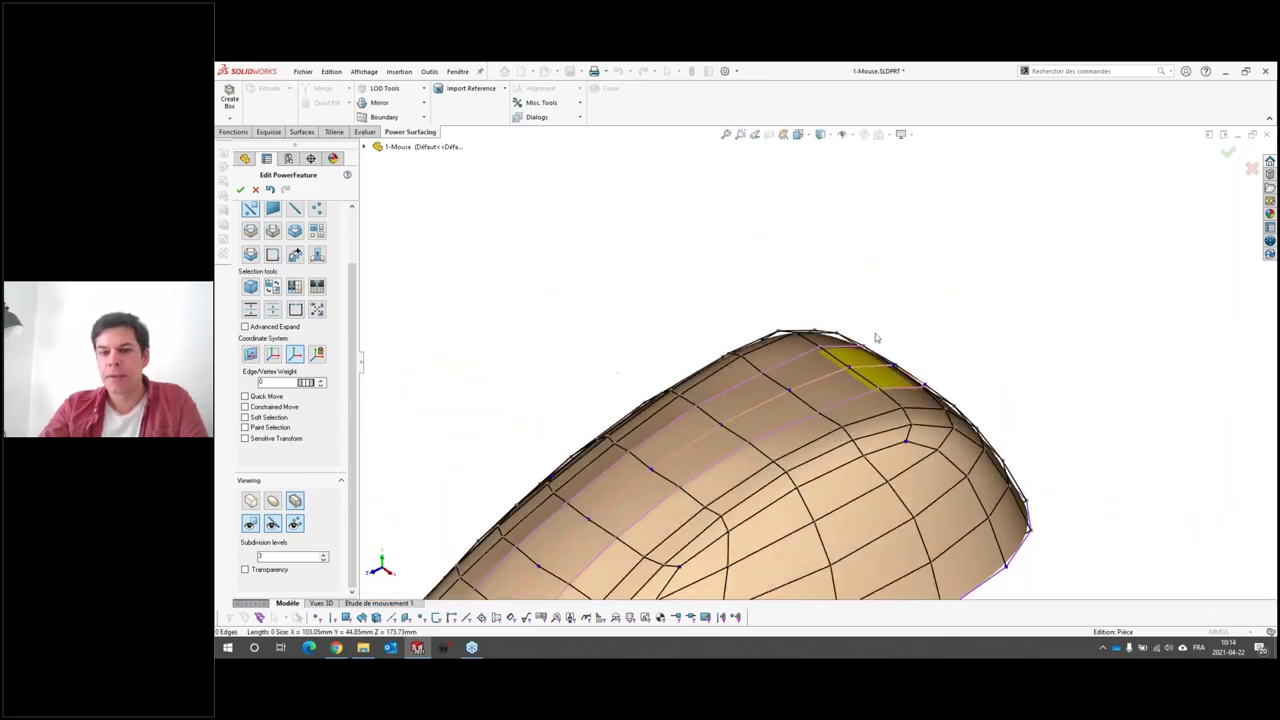
mouse_move(857, 371)
middle_mouse_down()
mouse_move(859, 466)
mouse_move(808, 378)
middle_mouse_up()
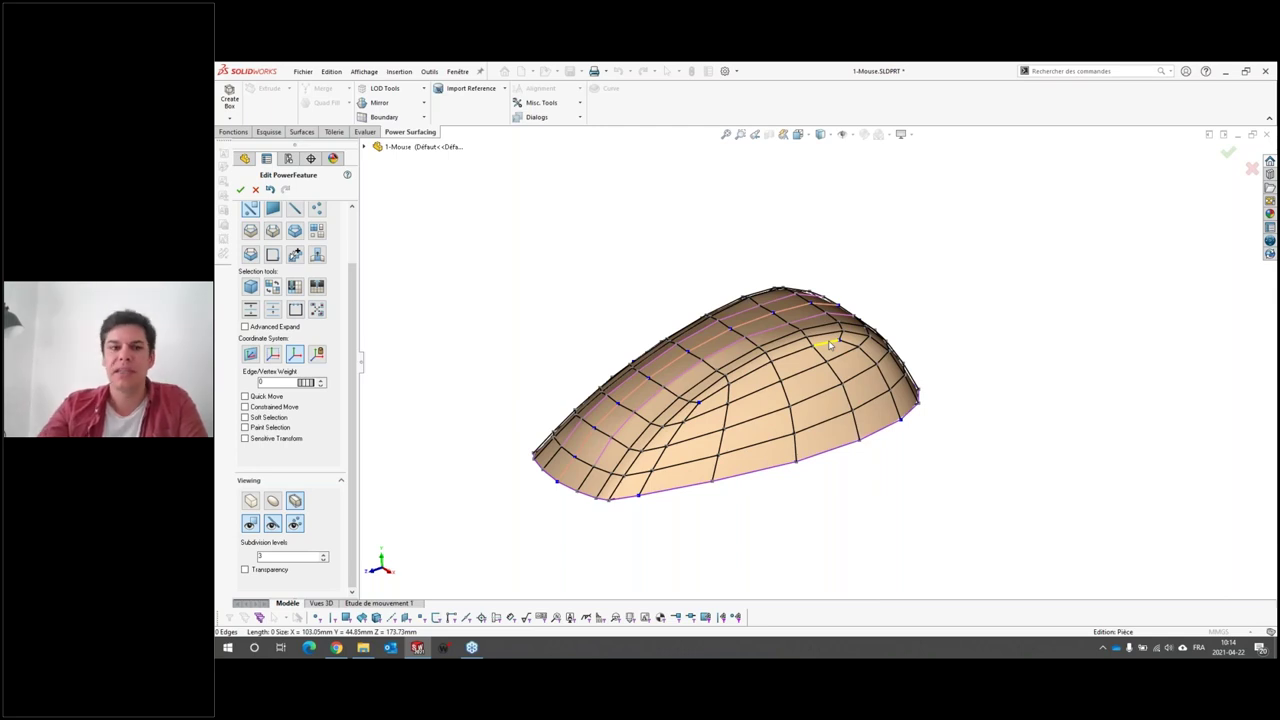
Step: Accept the PowerFeature edits to rebuild the shelled mouse
left_click(241, 190)
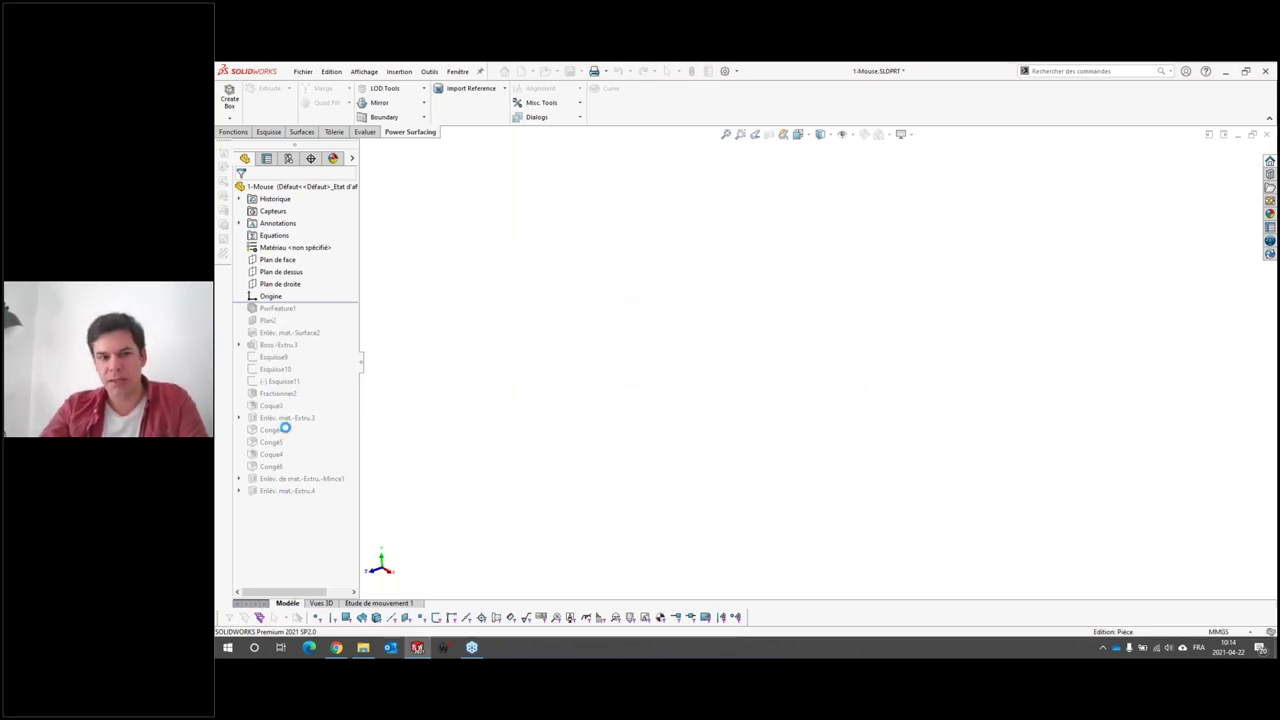
scroll(860, 497, "up", 2)
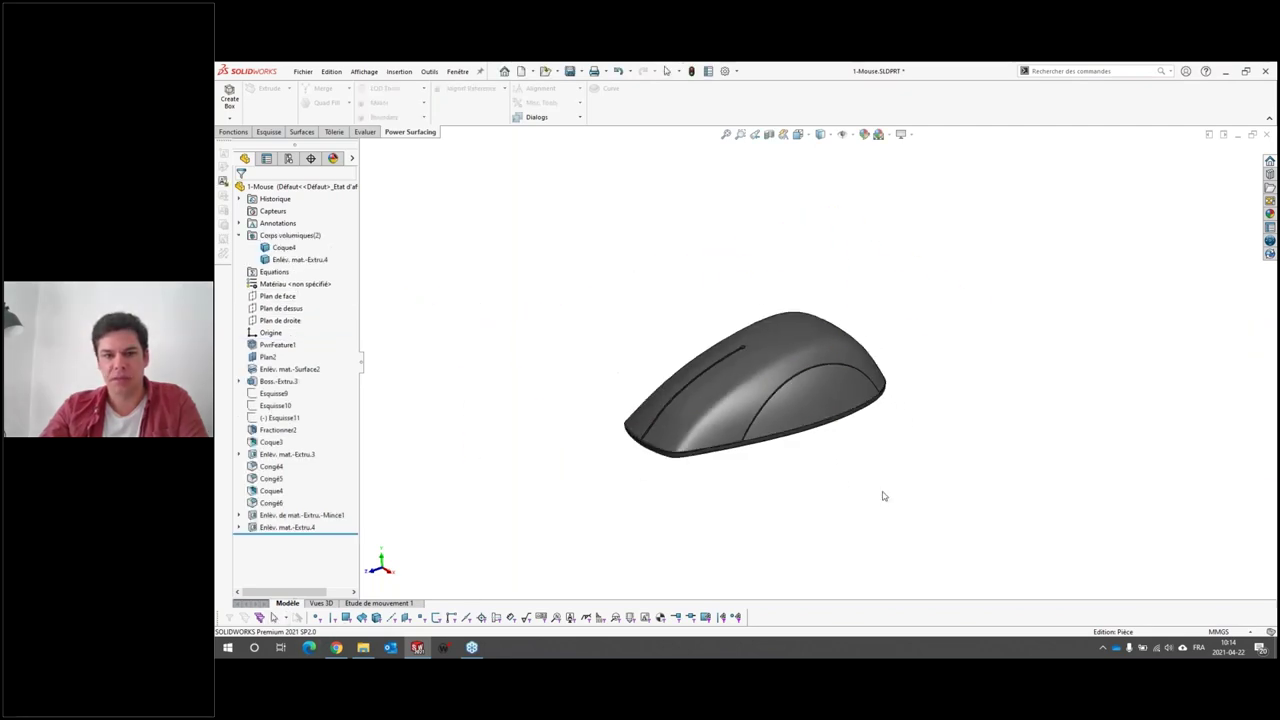
mouse_move(883, 496)
middle_mouse_down()
mouse_move(711, 500)
mouse_move(745, 360)
mouse_move(709, 401)
middle_mouse_up()
Step: Close 1-Mouse with Ne pas enregistrer and create a new Pièce document, Pièce2
left_click(1266, 136)
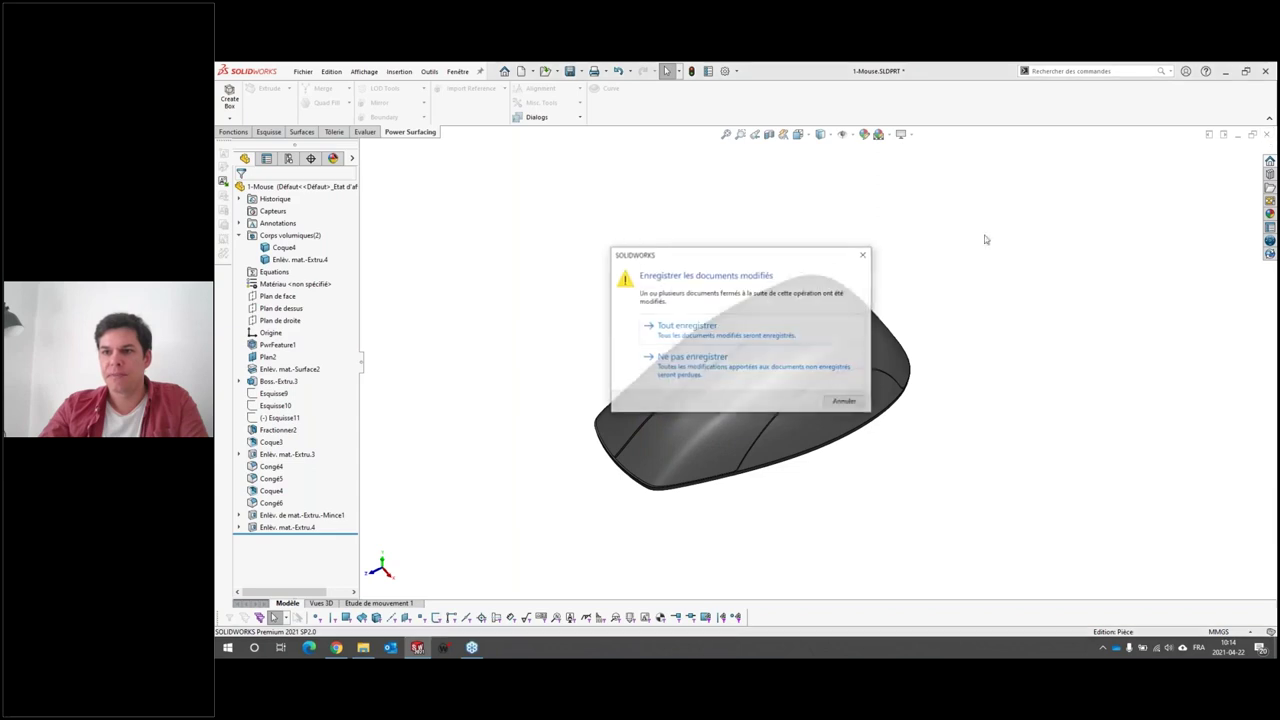
left_click(738, 366)
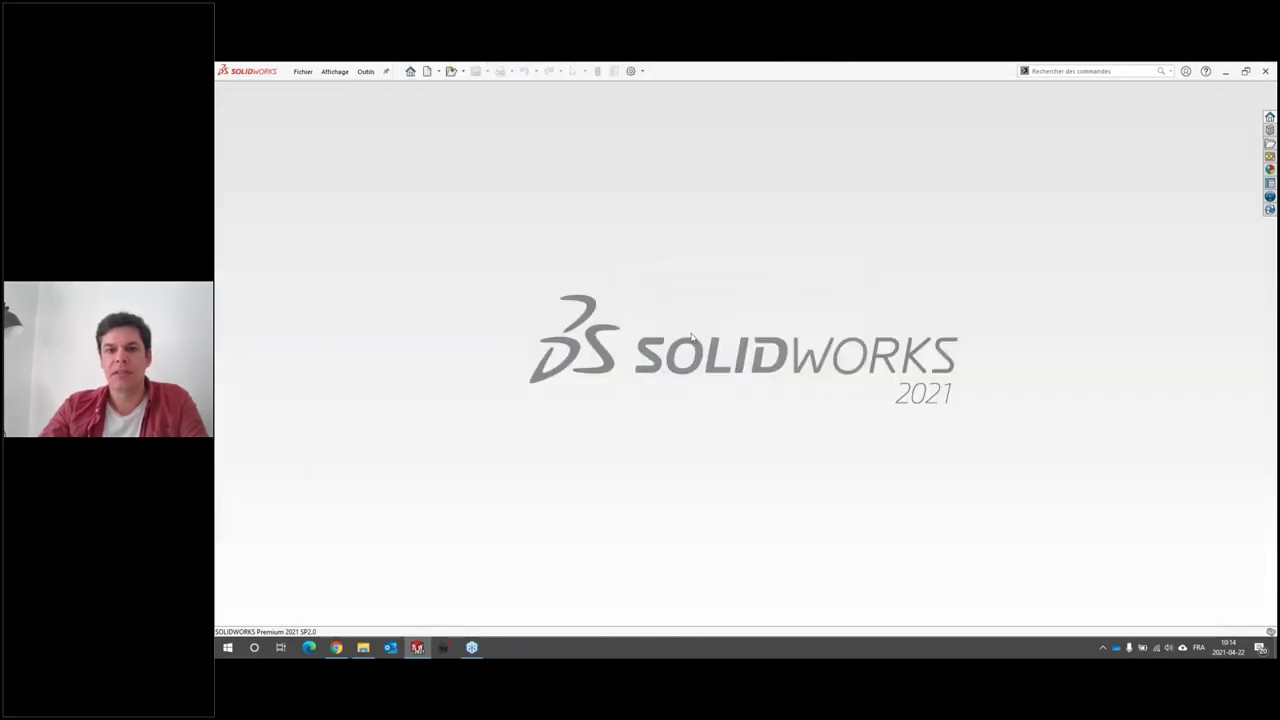
left_click(426, 71)
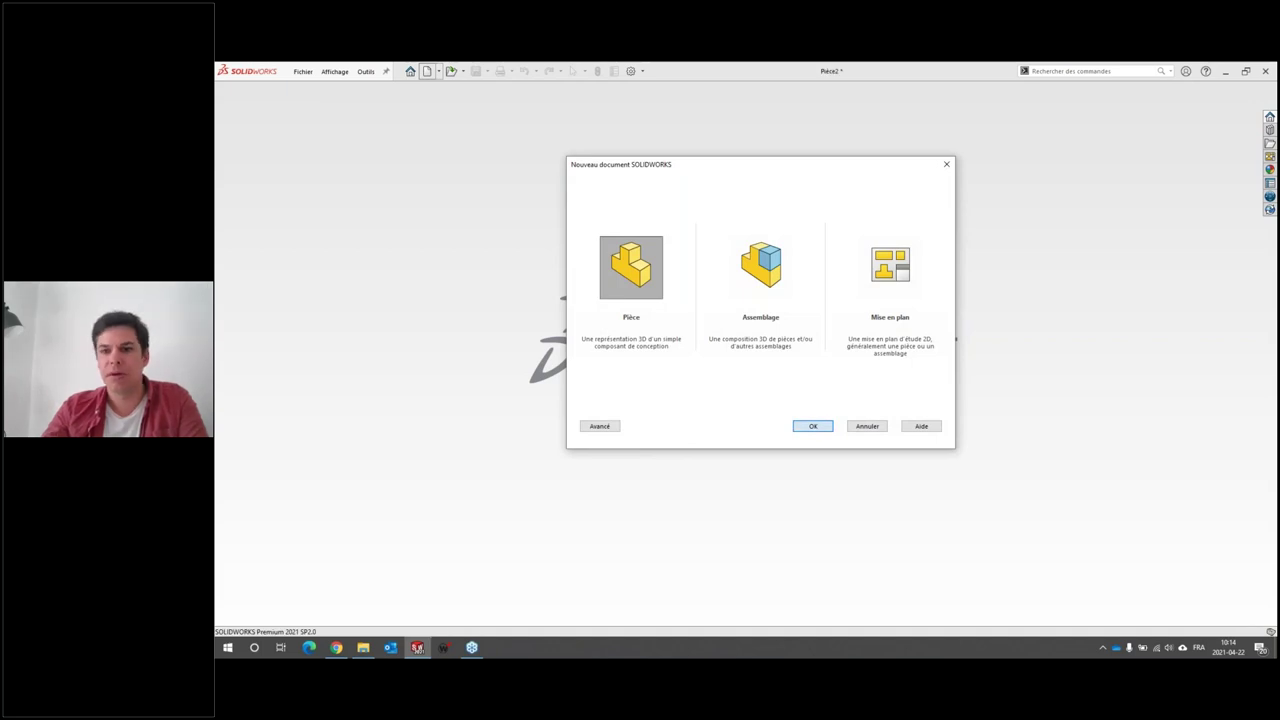
left_click(813, 426)
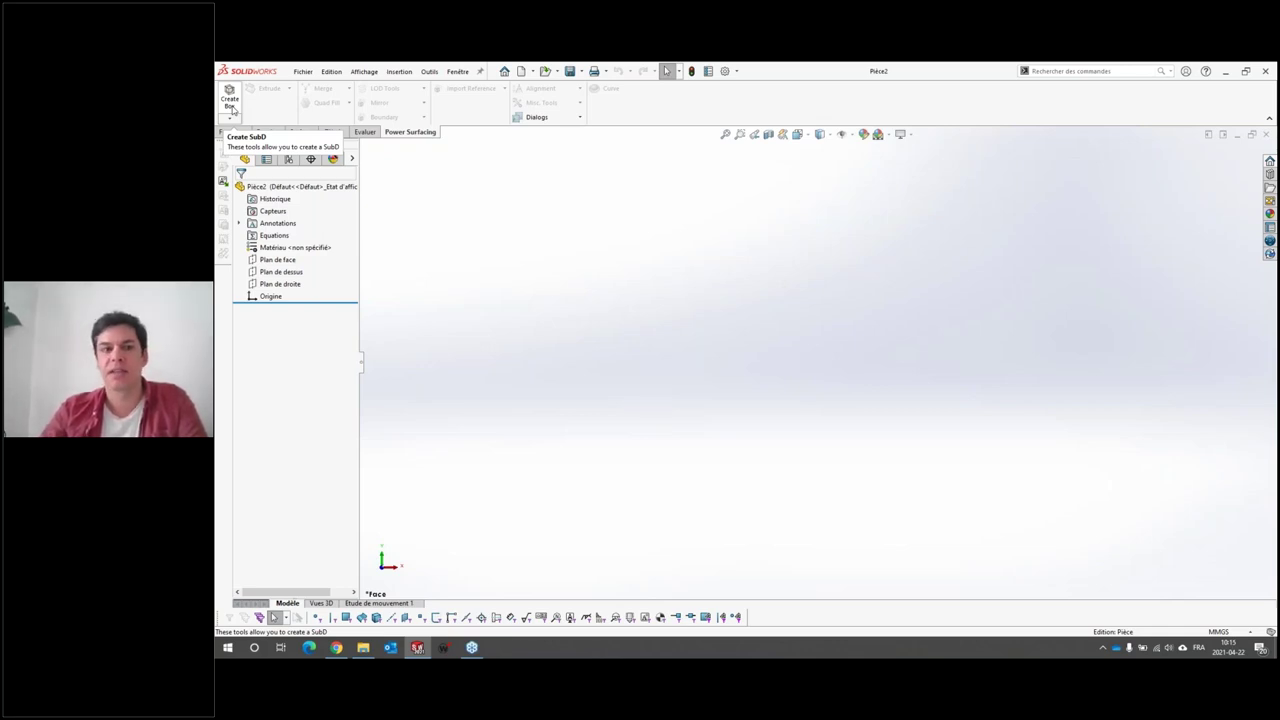
Step: Create a 160 × 100 × 100 mm Power Surfacing box with 2 length and 2 width segments
left_click(230, 100)
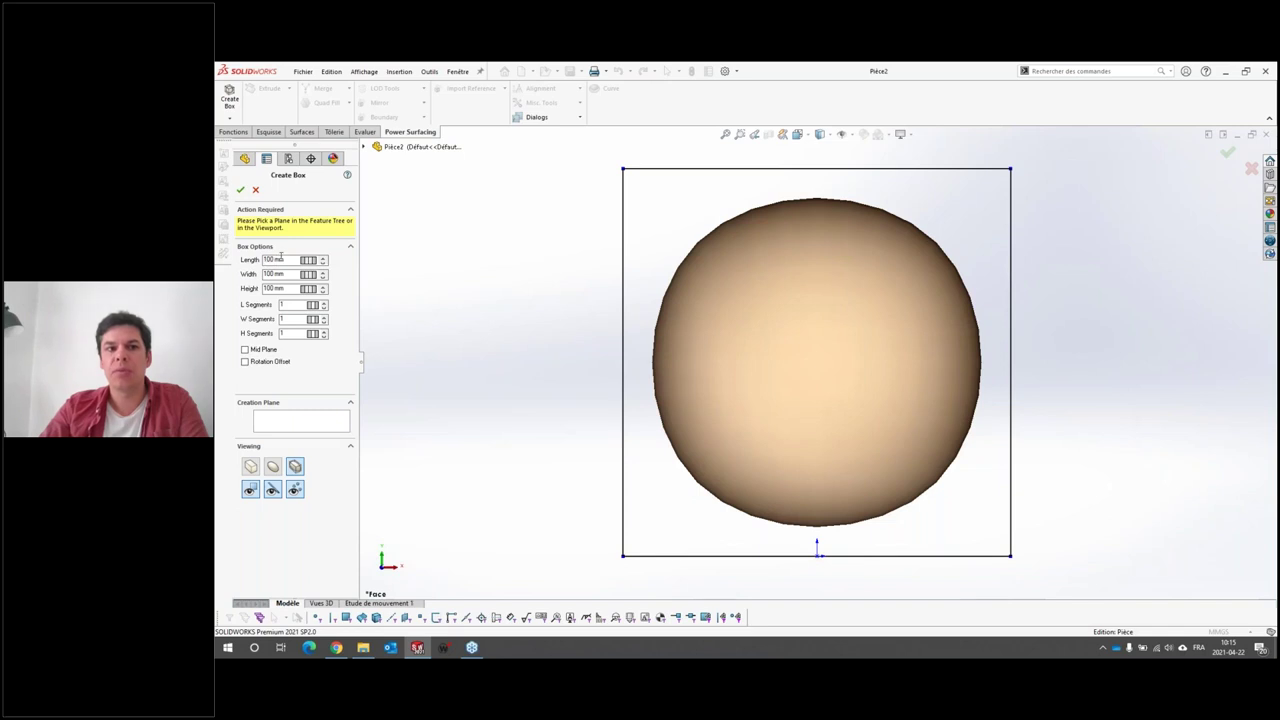
scroll(843, 377, "up", 3)
scroll(939, 373, "down", 1)
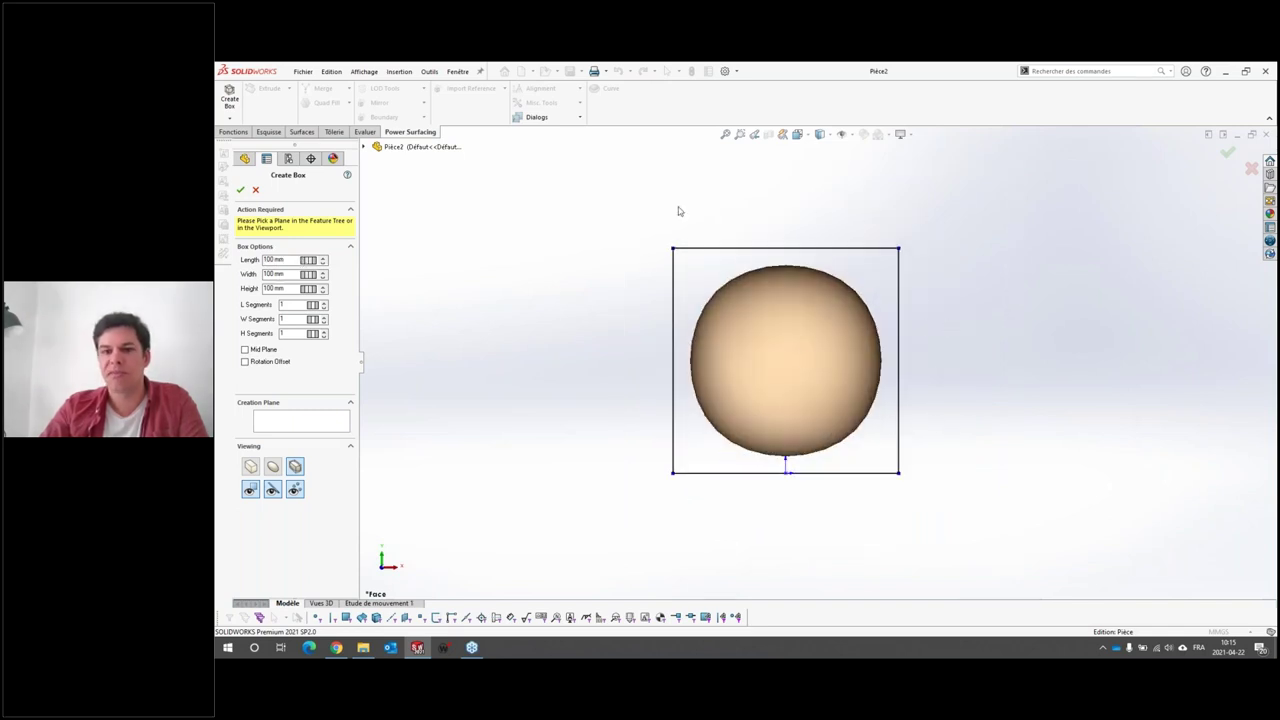
left_click(323, 260)
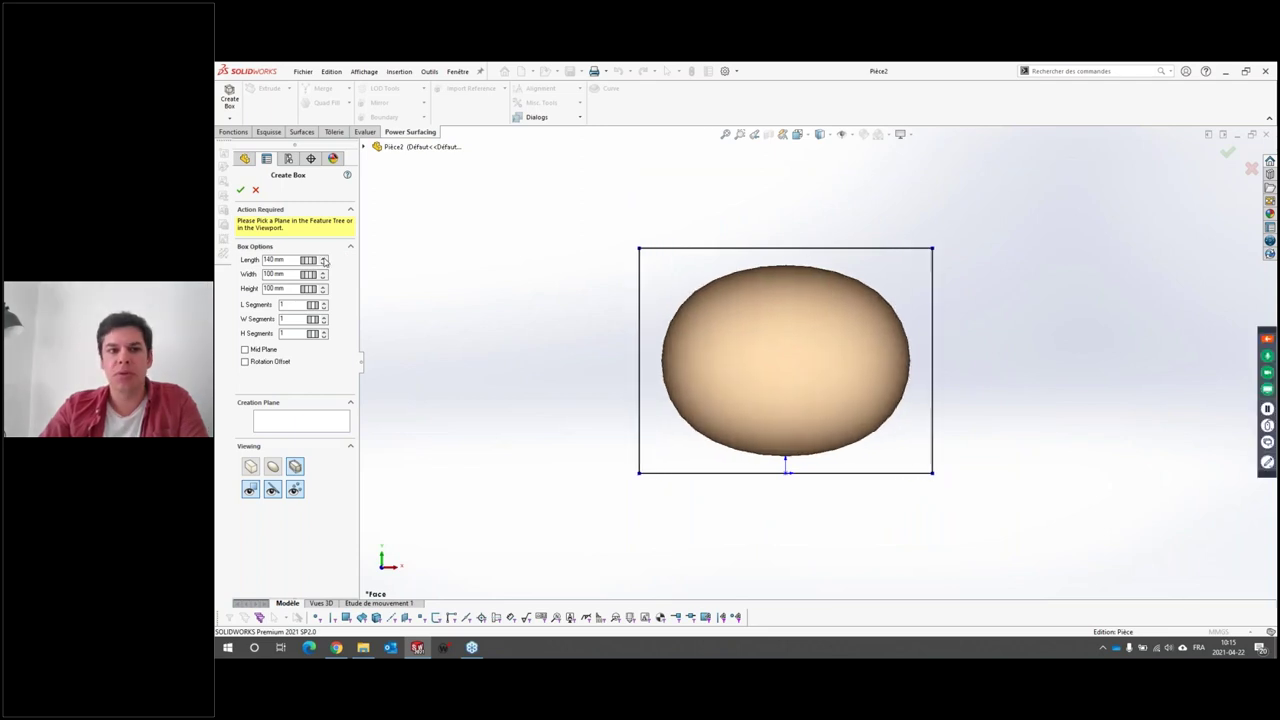
left_click(323, 260)
left_click(323, 305)
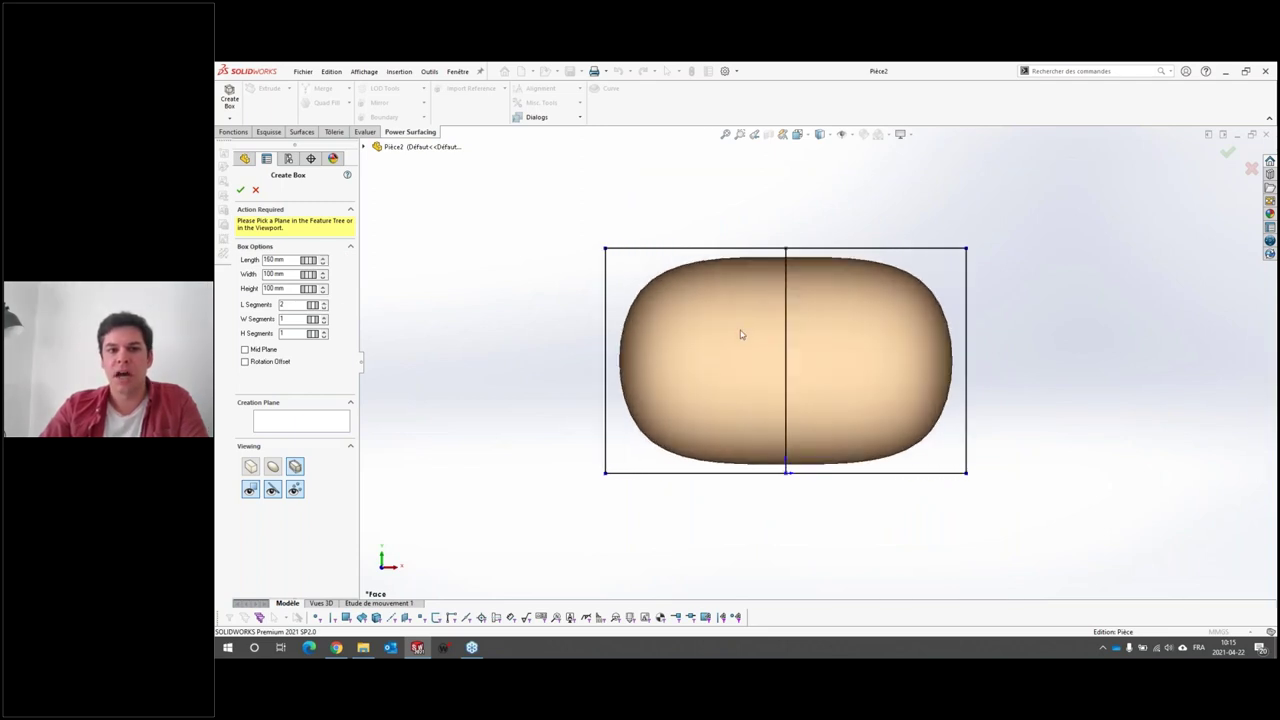
middle_click_drag(740, 330, 368, 330)
left_click(324, 316)
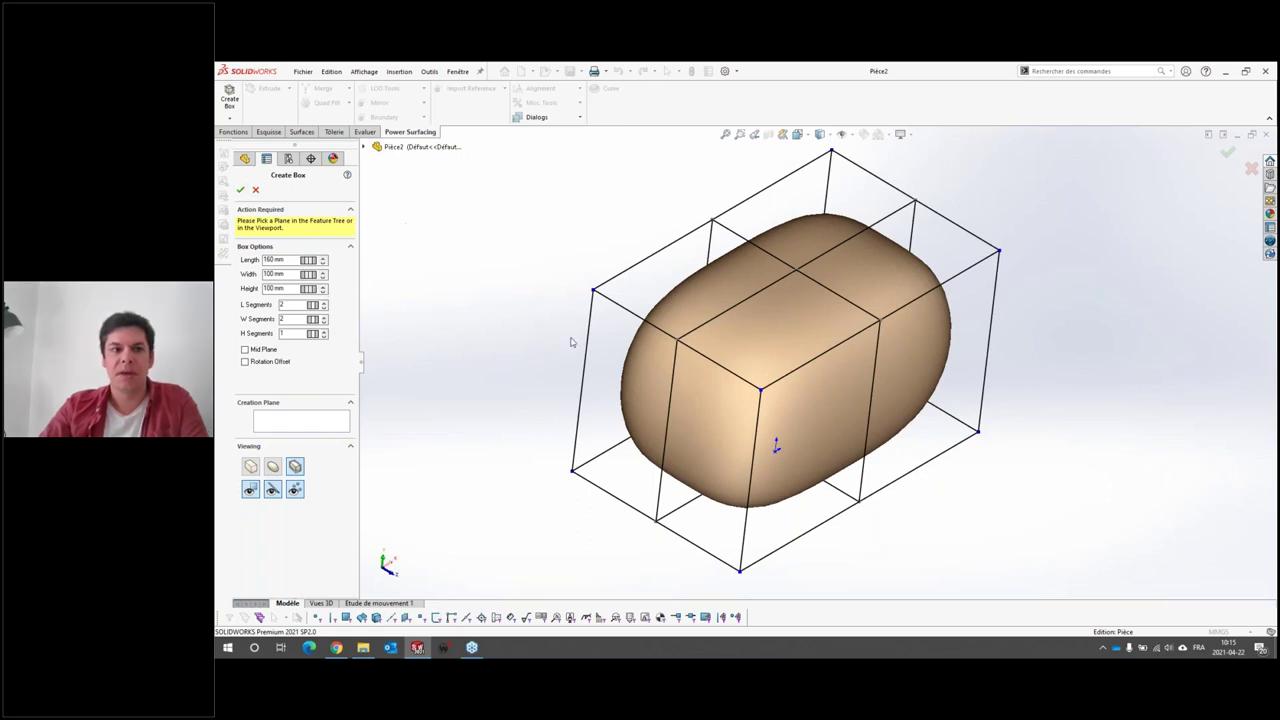
scroll(847, 358, "up", 3)
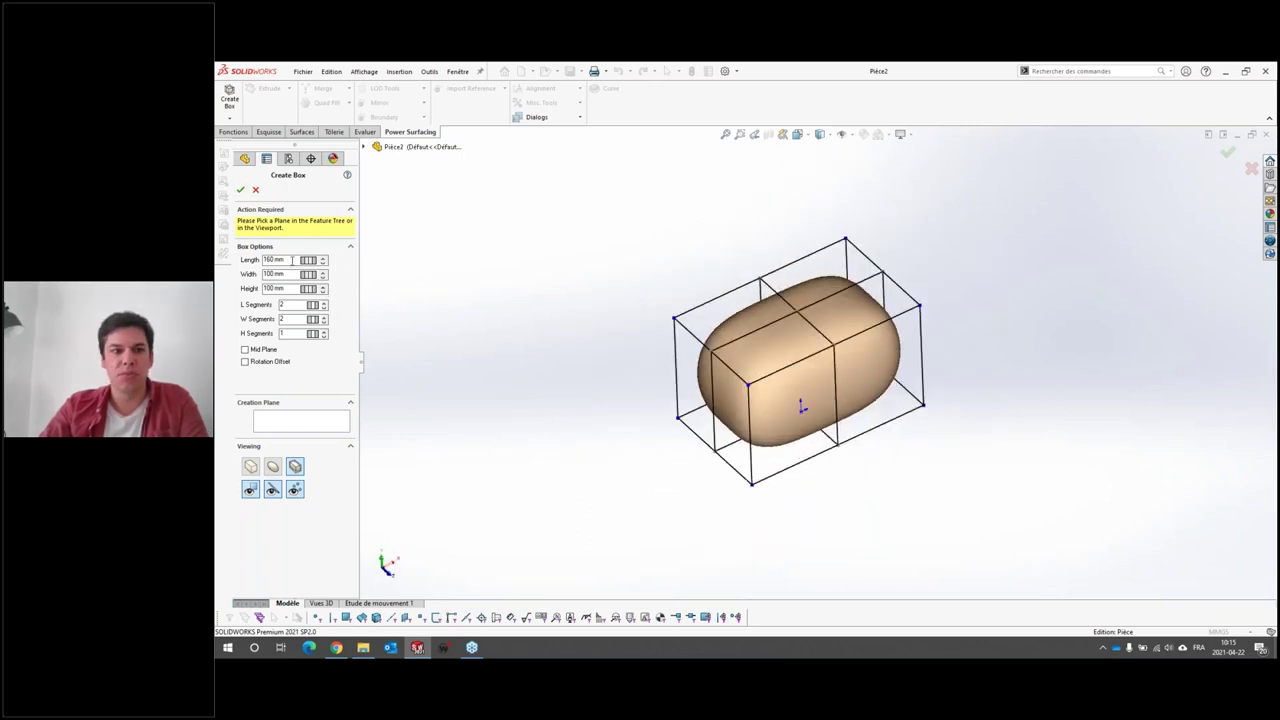
double_click(296, 305)
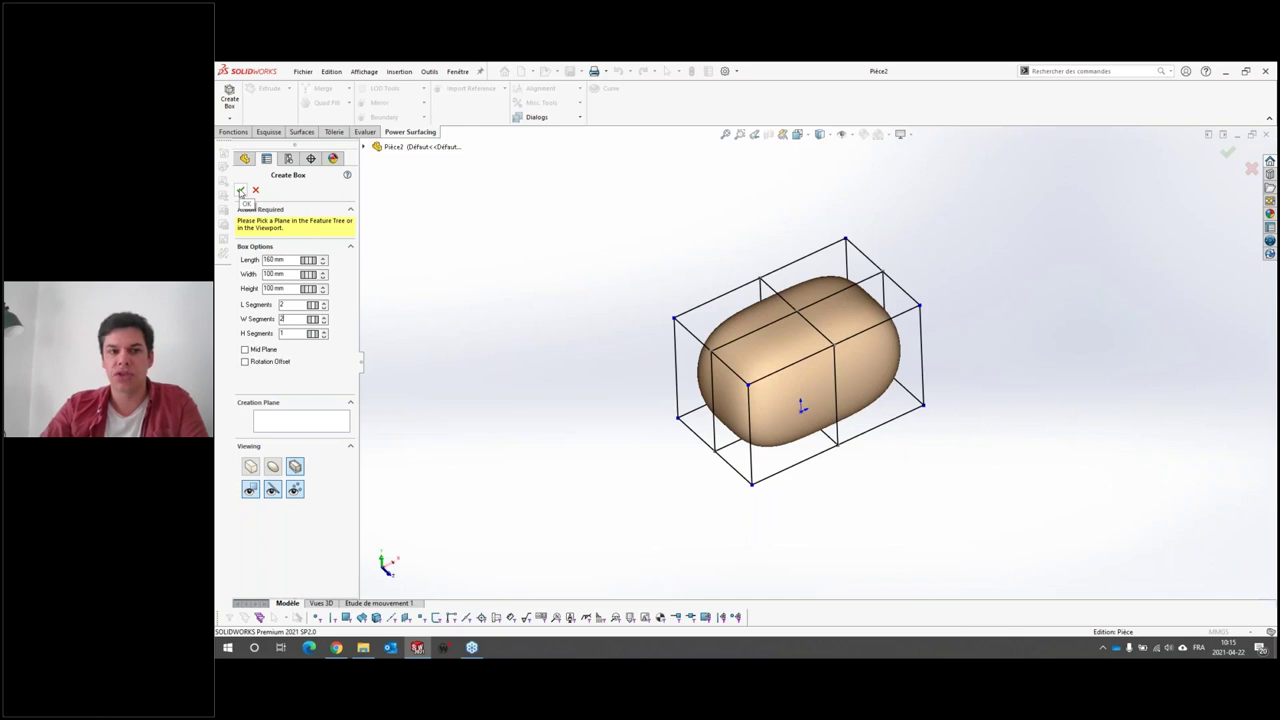
left_click(240, 190)
Step: Switch the selection filter to edge rings and select the ring around the box's right side
scroll(975, 388, "down", 2)
scroll(975, 388, "down", 2)
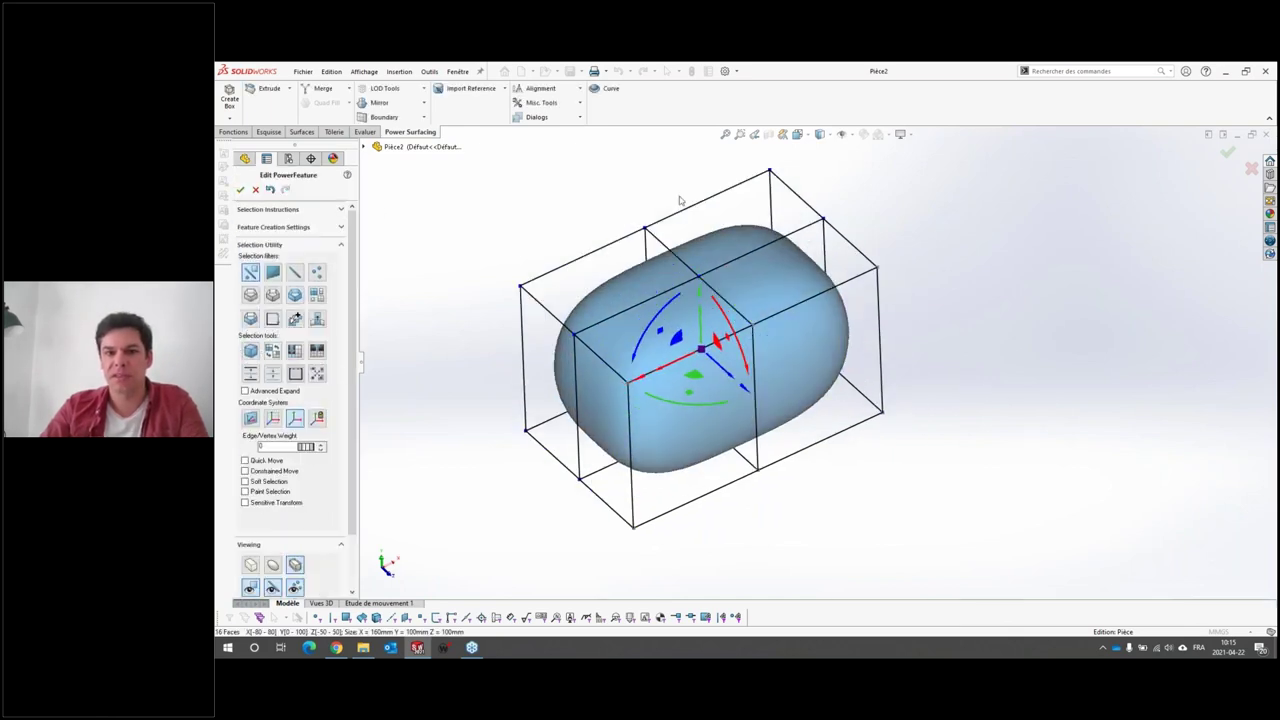
middle_click_drag(679, 200, 740, 215)
scroll(760, 220, "up", 2)
scroll(780, 225, "up", 1)
scroll(792, 227, "down", 1)
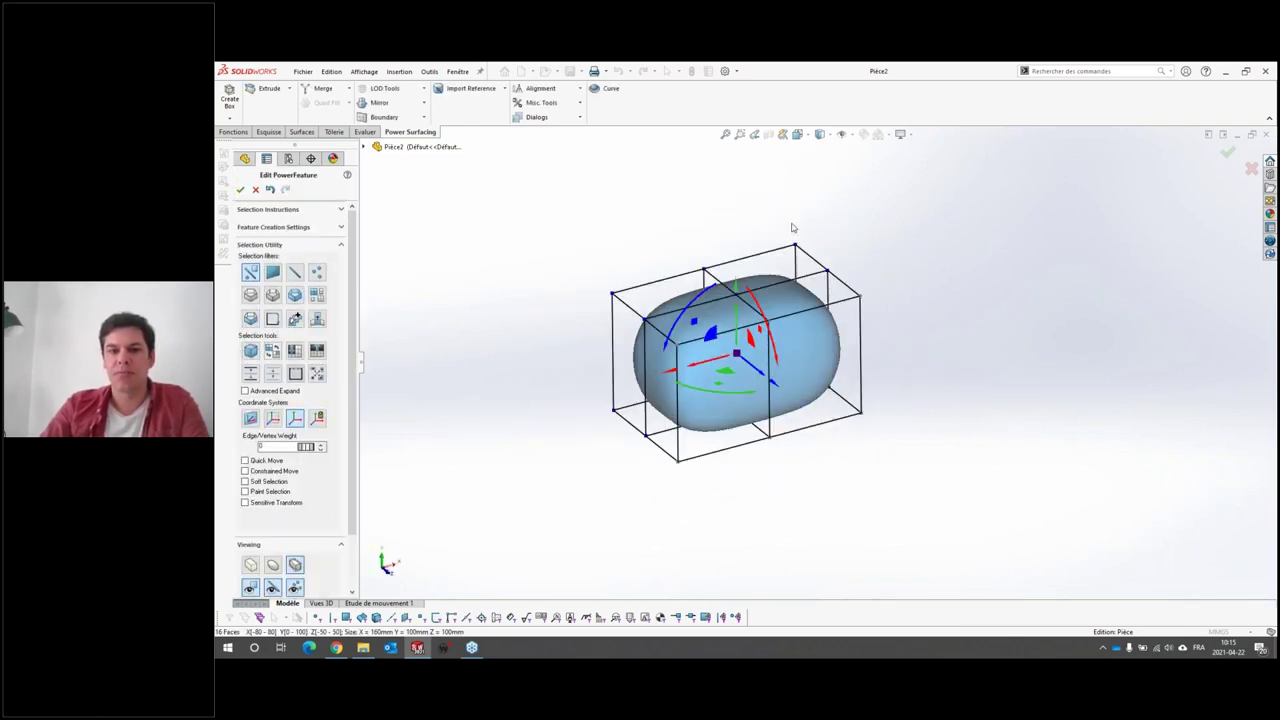
scroll(795, 240, "down", 2)
scroll(805, 290, "down", 1)
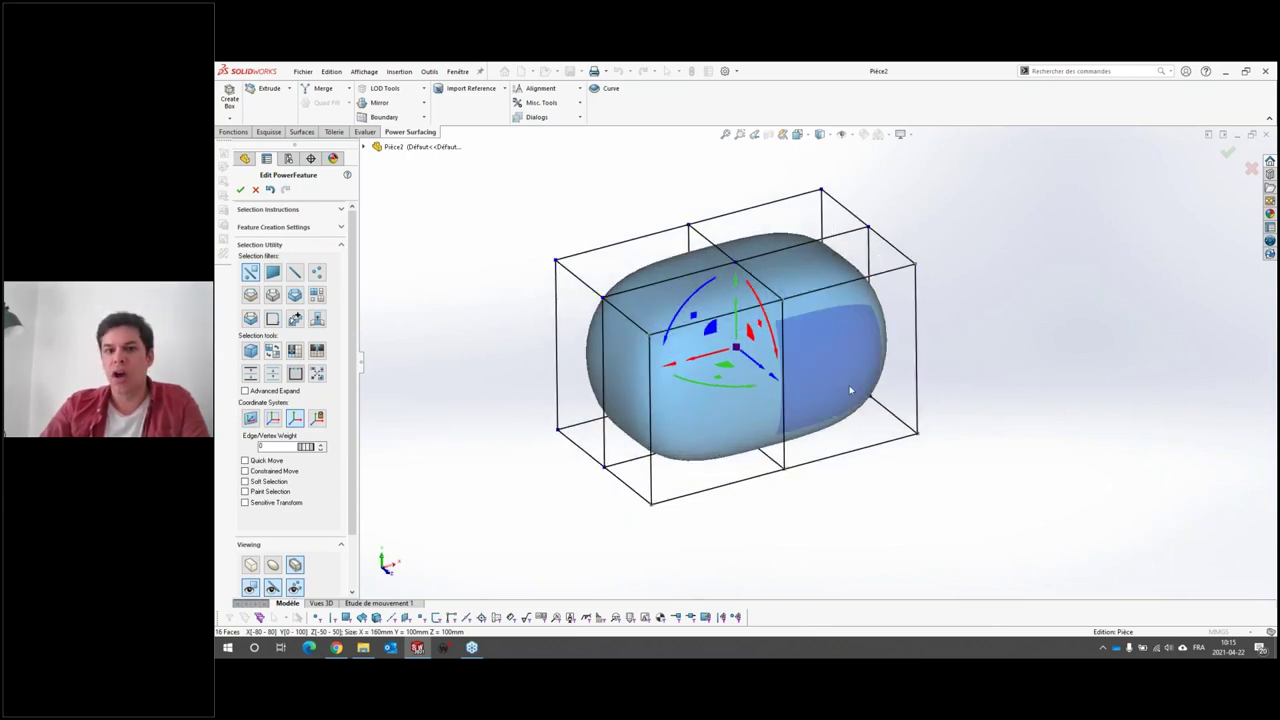
left_click(837, 286)
left_click(506, 208)
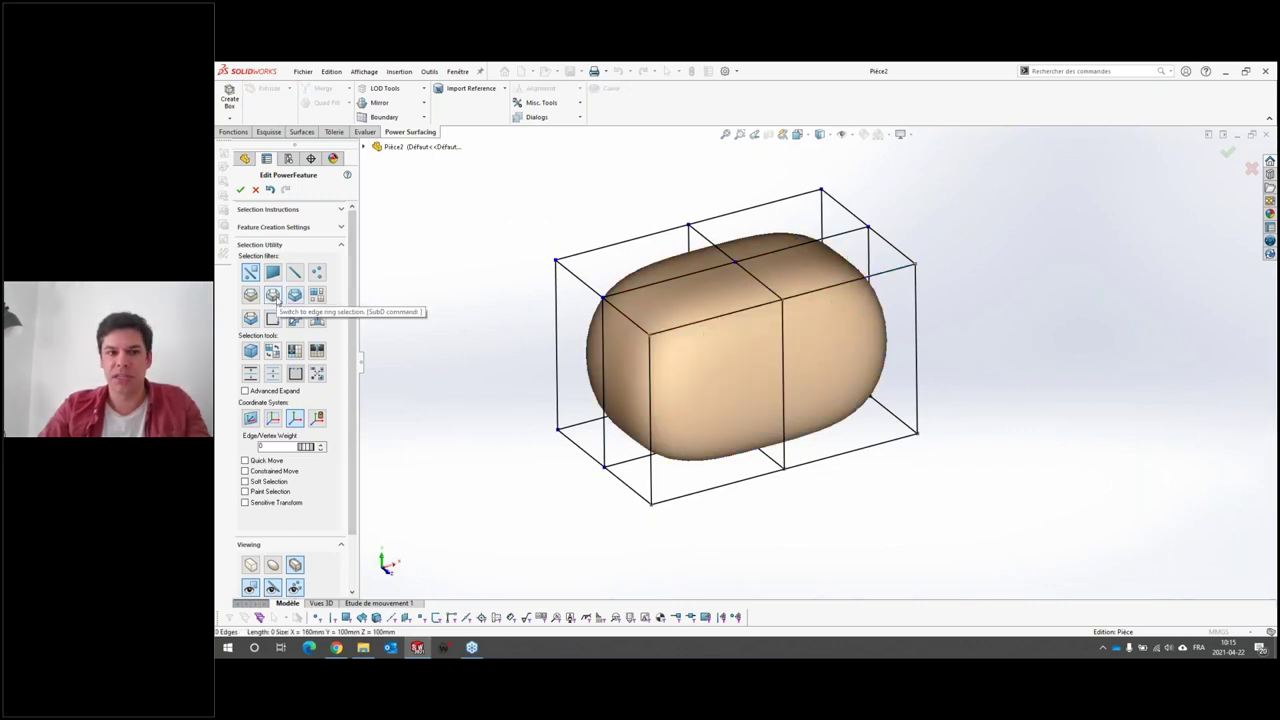
left_click(855, 288)
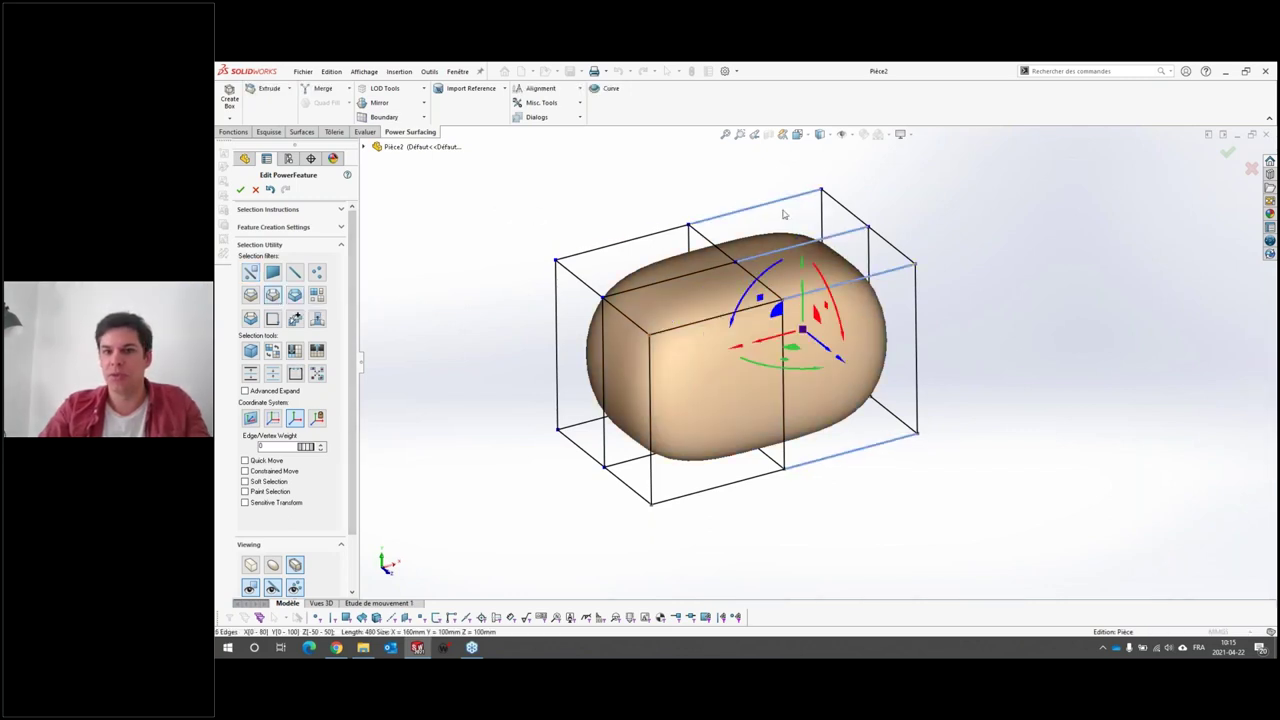
Step: Insert a new edge loop near the right end of the box
left_click(886, 280)
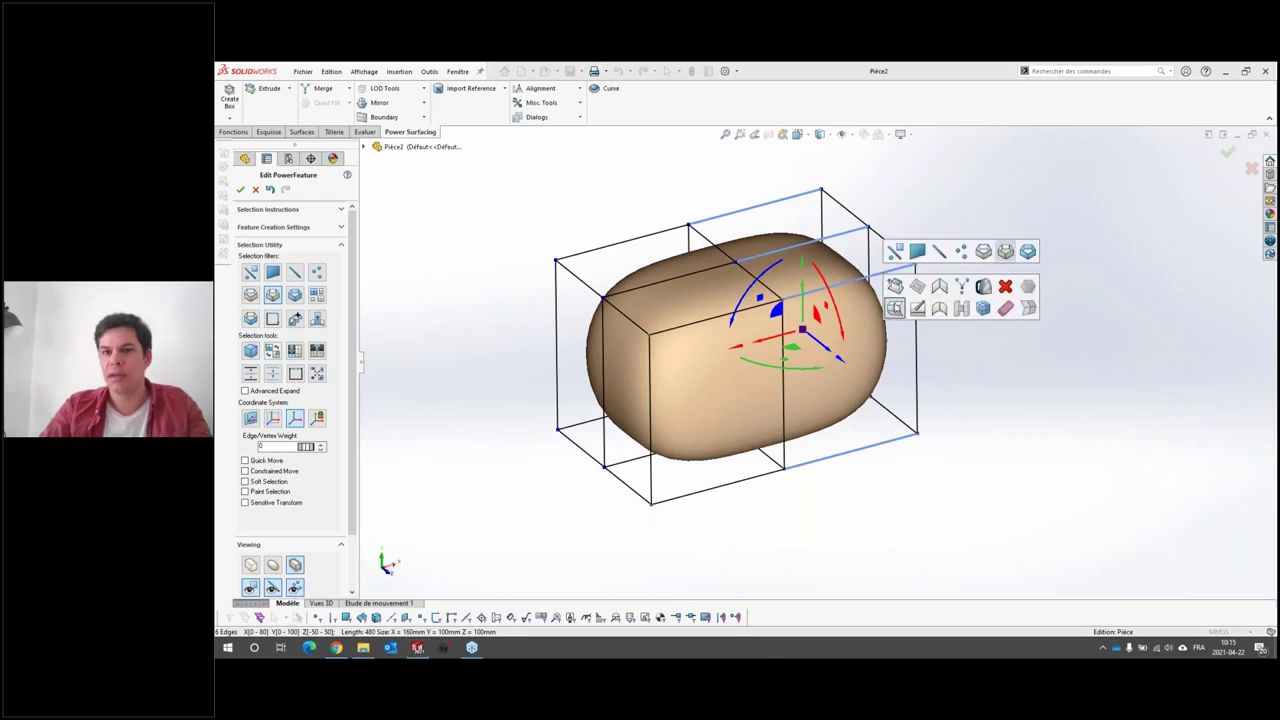
key("i")
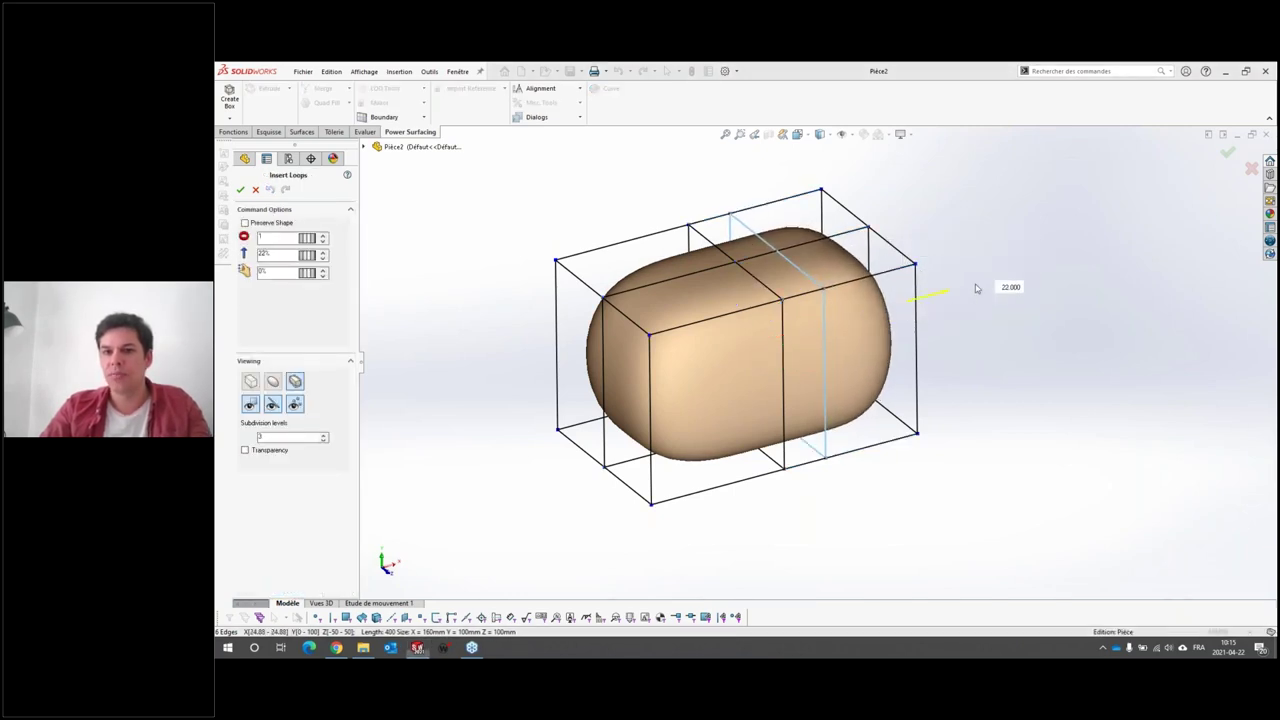
left_click(705, 346)
key("Return")
Step: Inspect the new loop and finish editing, producing the capsule-shaped PwrFeature1
mouse_move(706, 191)
middle_mouse_down()
mouse_move(960, 314)
mouse_move(893, 281)
mouse_move(856, 295)
middle_mouse_up()
scroll(856, 295, "down", 5)
scroll(870, 240, "down", 2)
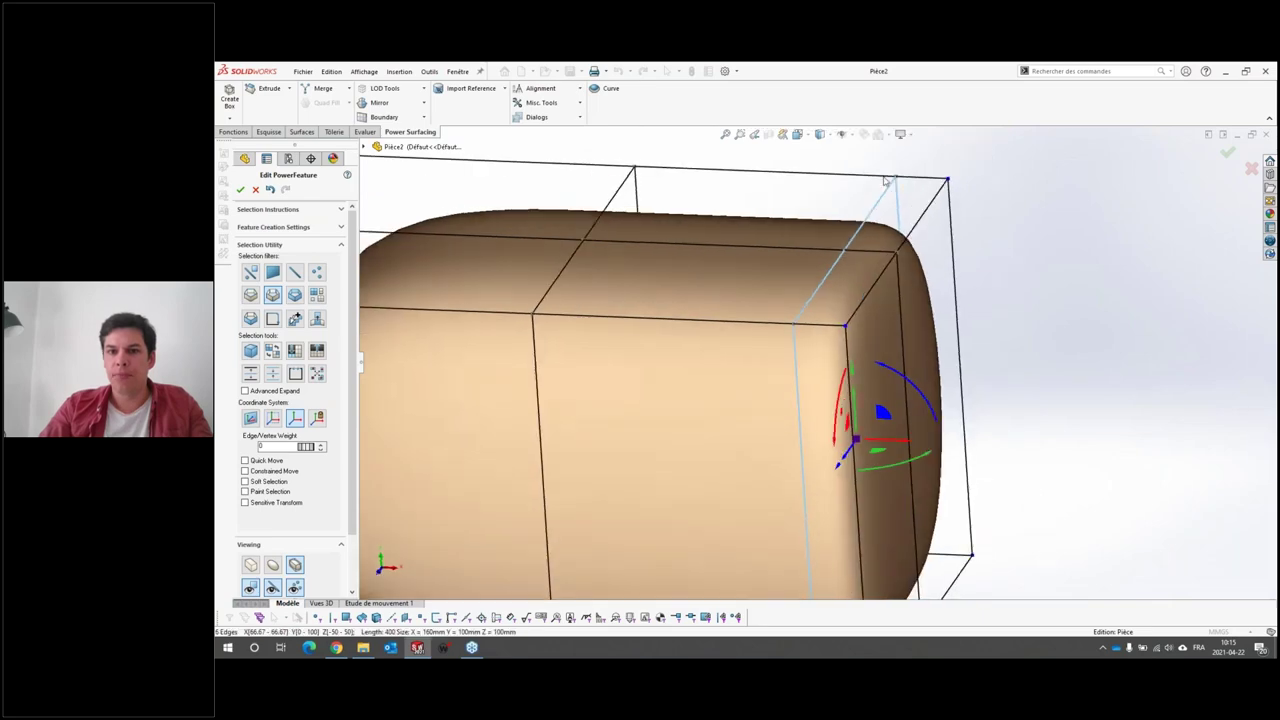
scroll(903, 250, "up", 3)
scroll(880, 300, "up", 3)
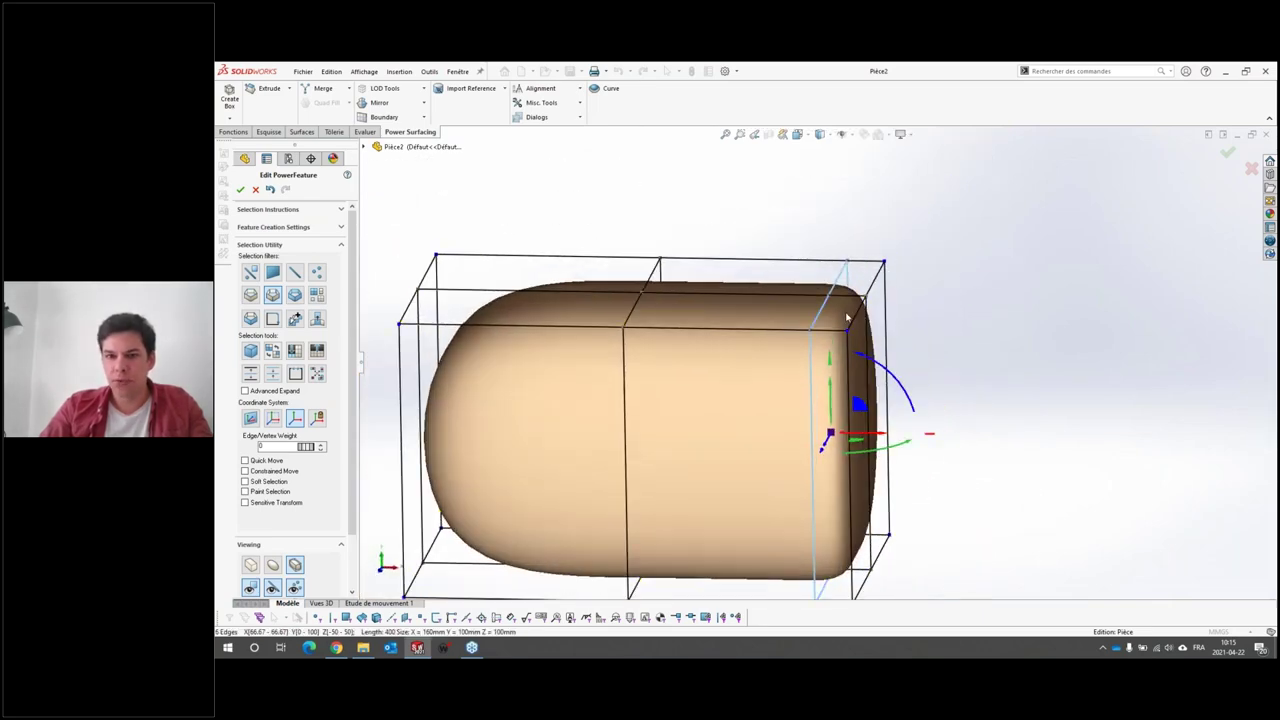
scroll(862, 330, "up", 3)
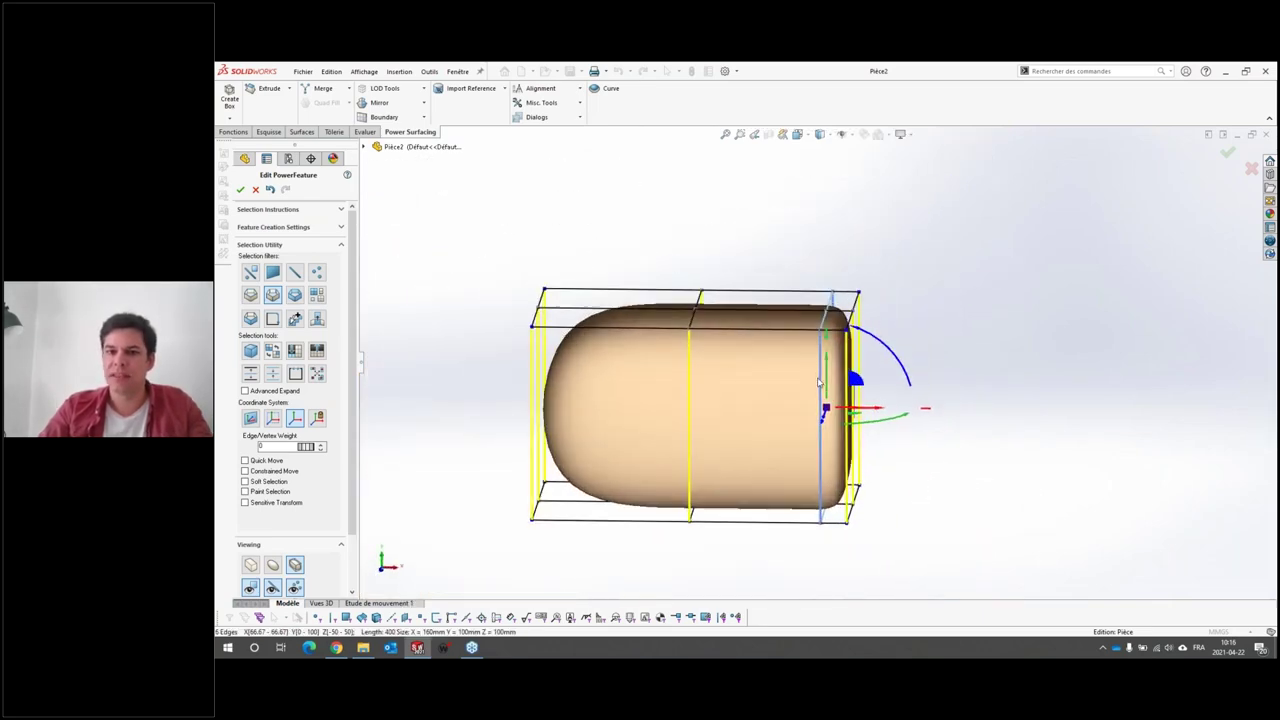
mouse_move(862, 330)
middle_mouse_down()
mouse_move(903, 328)
mouse_move(838, 338)
middle_mouse_up()
scroll(903, 328, "up", 2)
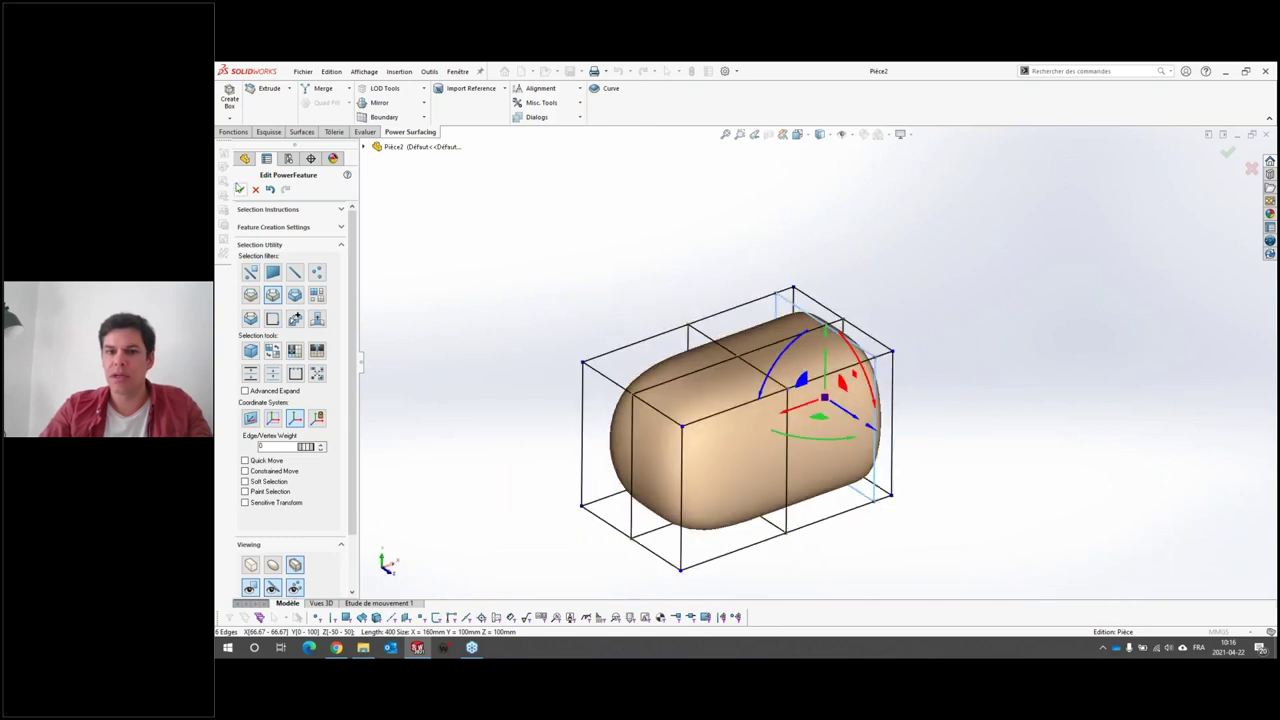
left_click(239, 188)
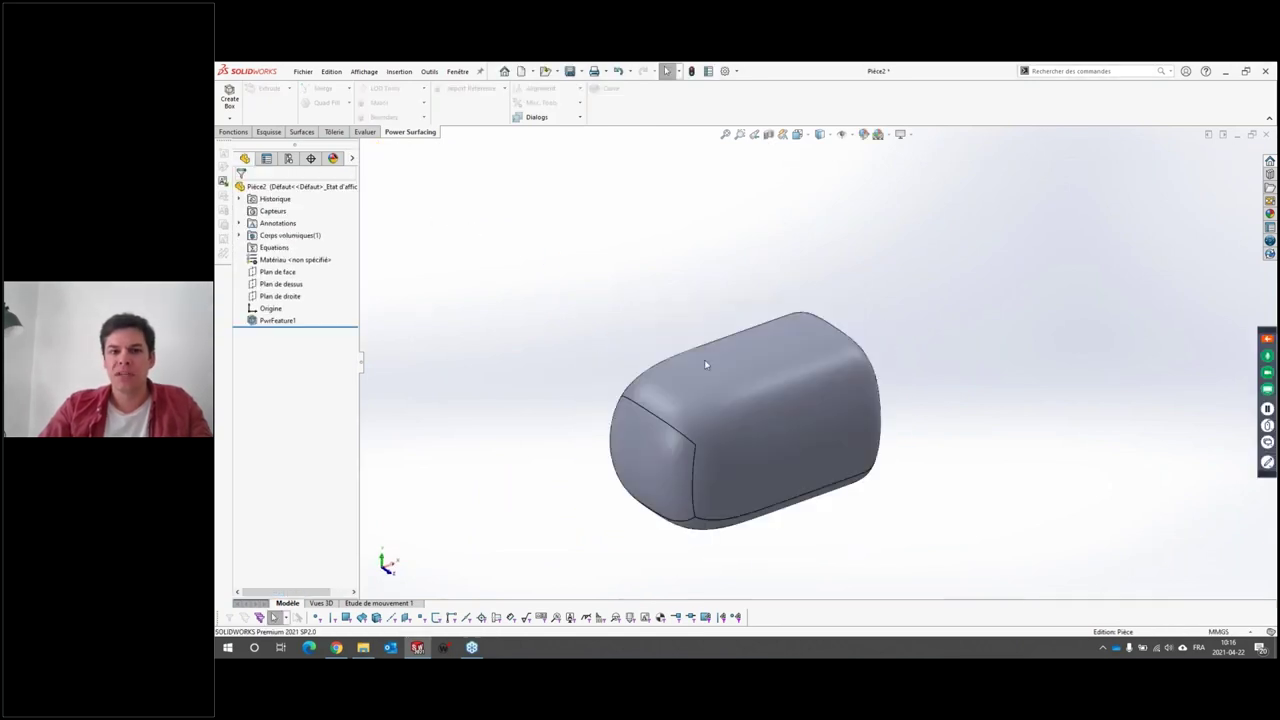
Step: Orbit and zoom around the capsule-shaped body, then bring up PwrFeature1's context menu
mouse_move(704, 365)
middle_mouse_down()
mouse_move(737, 329)
mouse_move(580, 383)
middle_mouse_up()
scroll(697, 420, "down", 3)
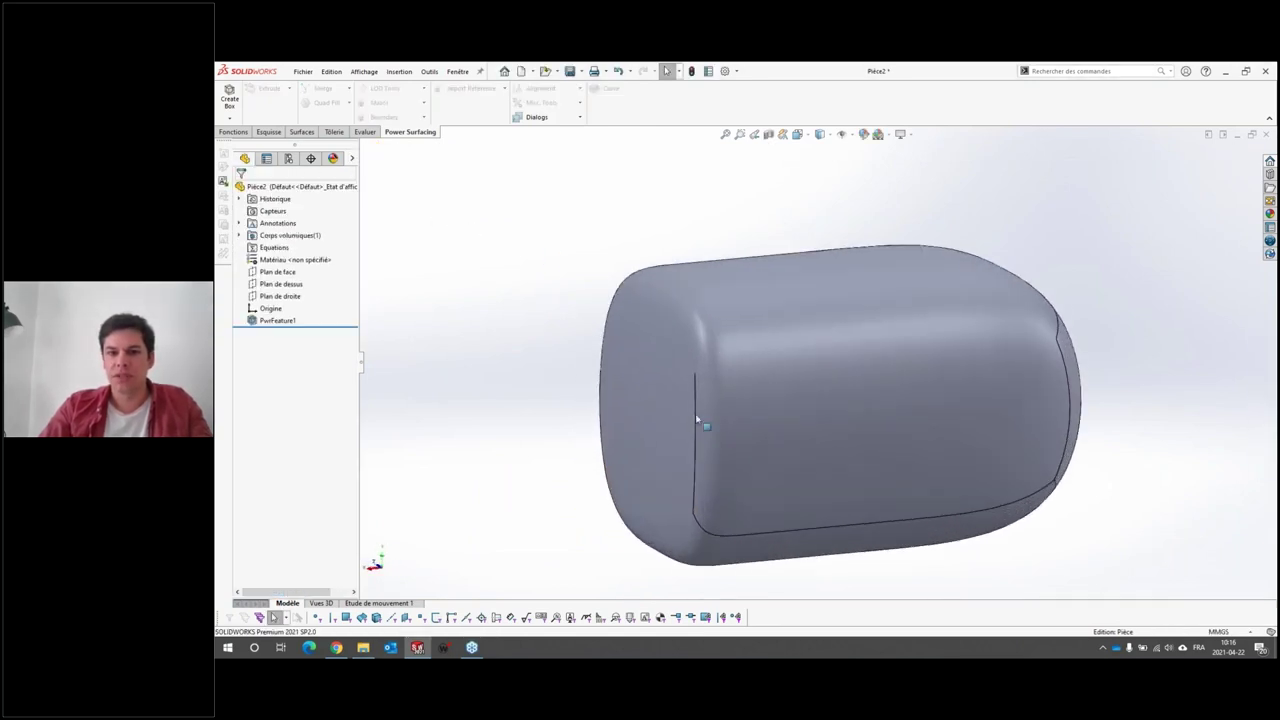
scroll(890, 519, "up", 5)
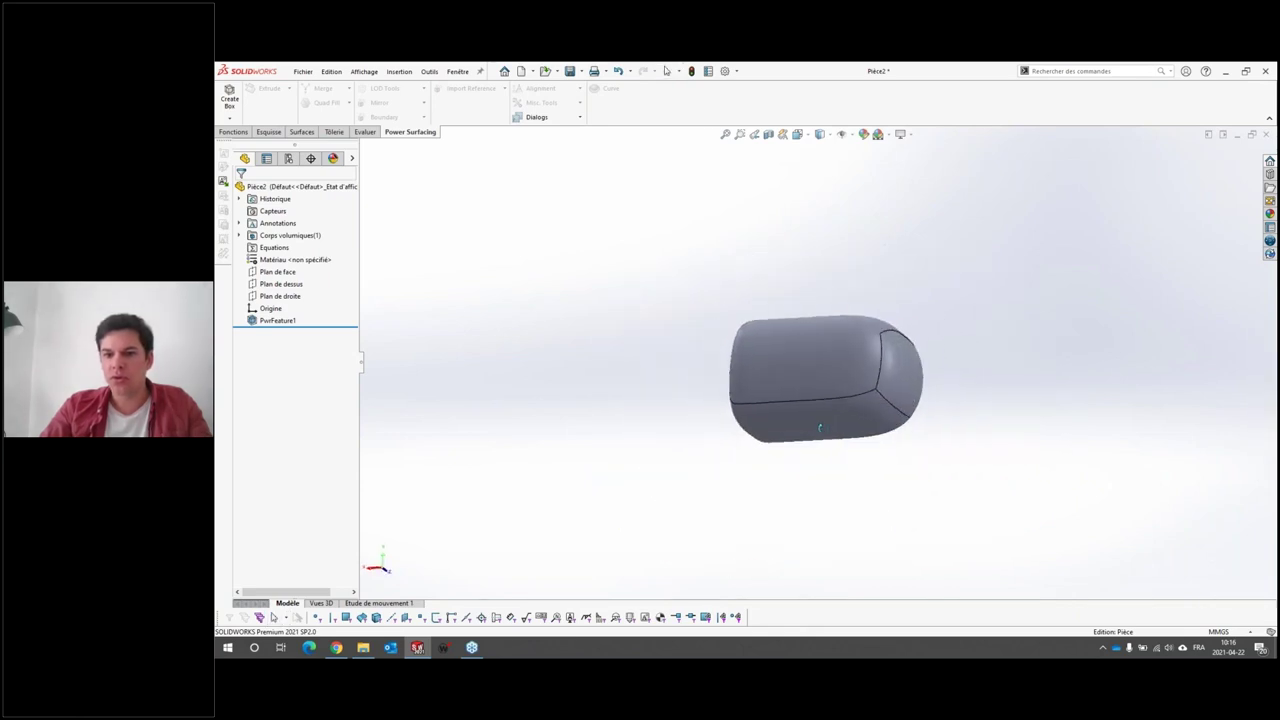
mouse_move(830, 380)
middle_mouse_down()
mouse_move(756, 337)
mouse_move(900, 374)
mouse_move(663, 360)
mouse_move(823, 366)
middle_mouse_up()
scroll(663, 360, "down", 3)
scroll(625, 342, "up", 3)
scroll(729, 336, "down", 3)
mouse_move(716, 341)
middle_mouse_down()
mouse_move(814, 389)
mouse_move(920, 375)
middle_mouse_up()
scroll(673, 339, "up", 2)
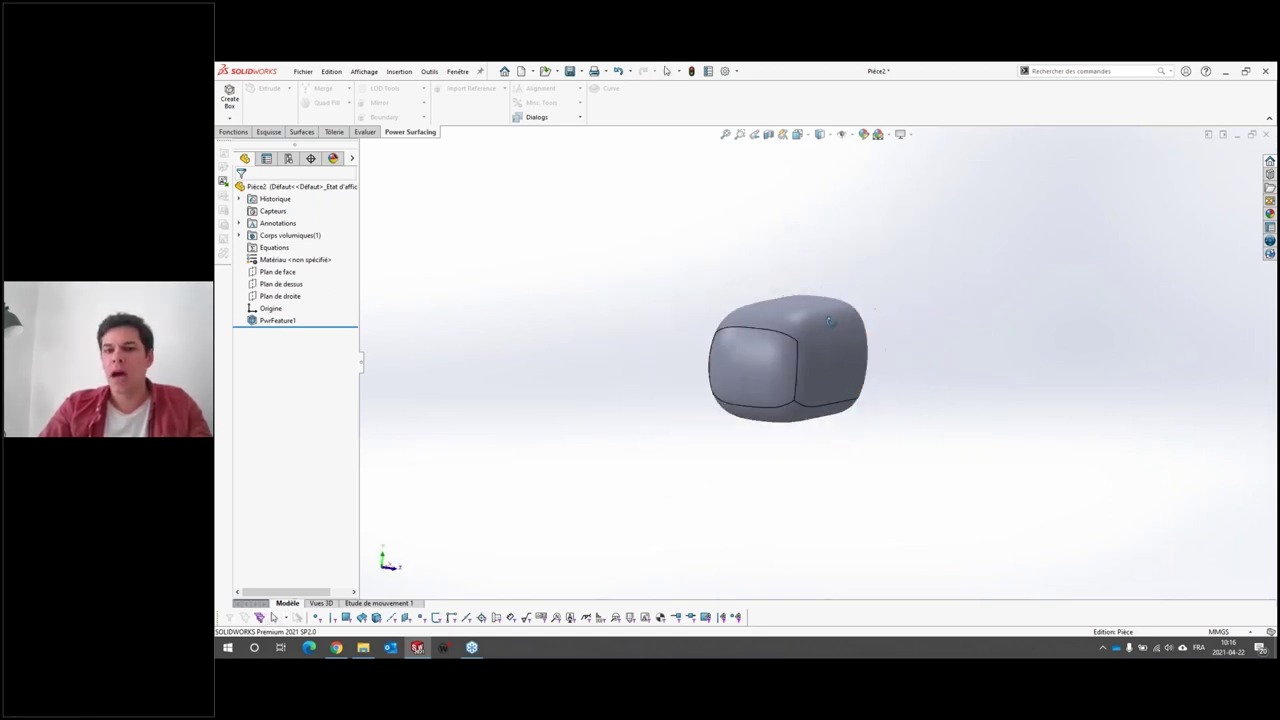
mouse_move(673, 339)
middle_mouse_down()
mouse_move(908, 366)
mouse_move(866, 337)
mouse_move(771, 337)
middle_mouse_up()
scroll(834, 375, "down", 3)
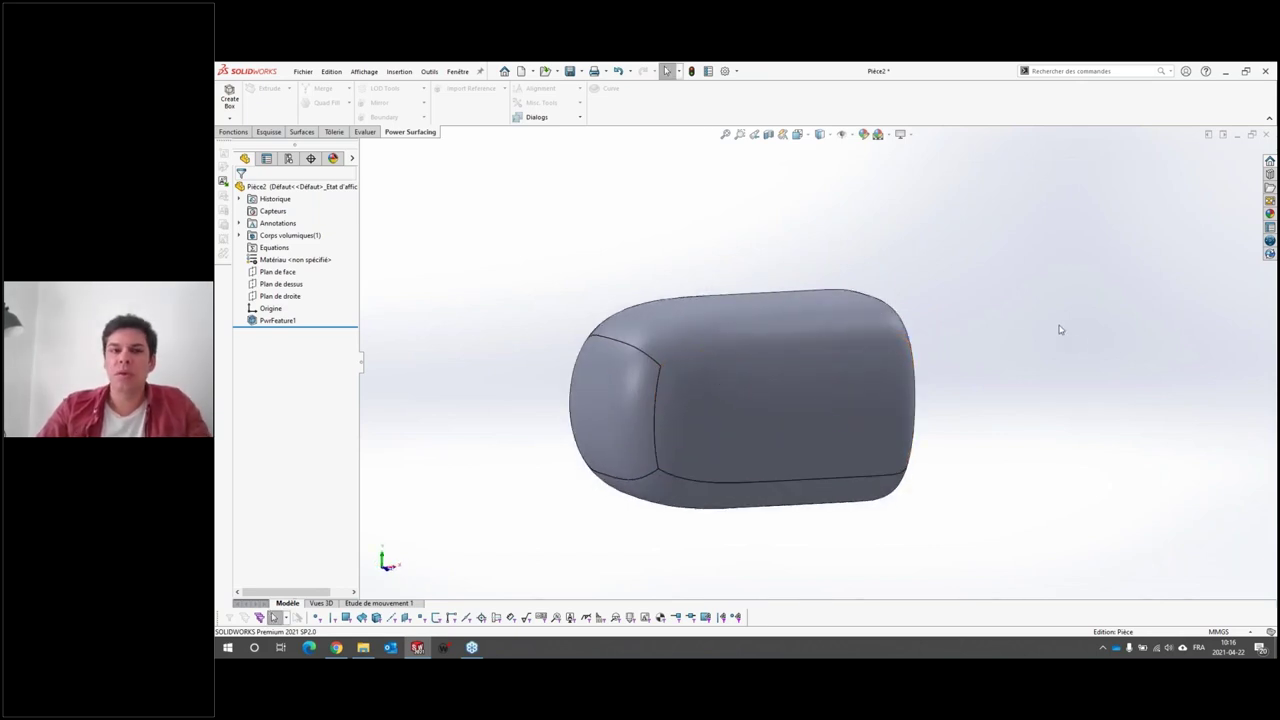
right_click(284, 320)
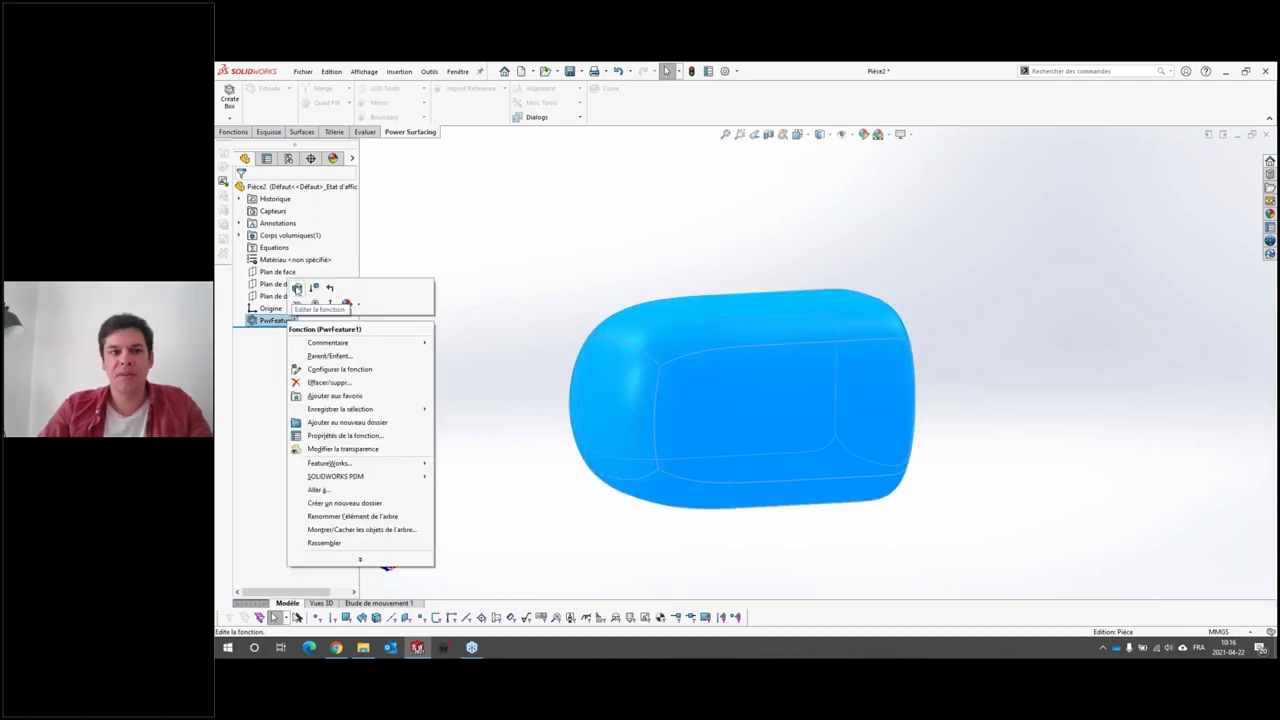
Step: Reopen PwrFeature1 for editing and select four left and middle cage faces, then clear them
left_click(296, 291)
middle_click_drag(797, 494, 687, 423)
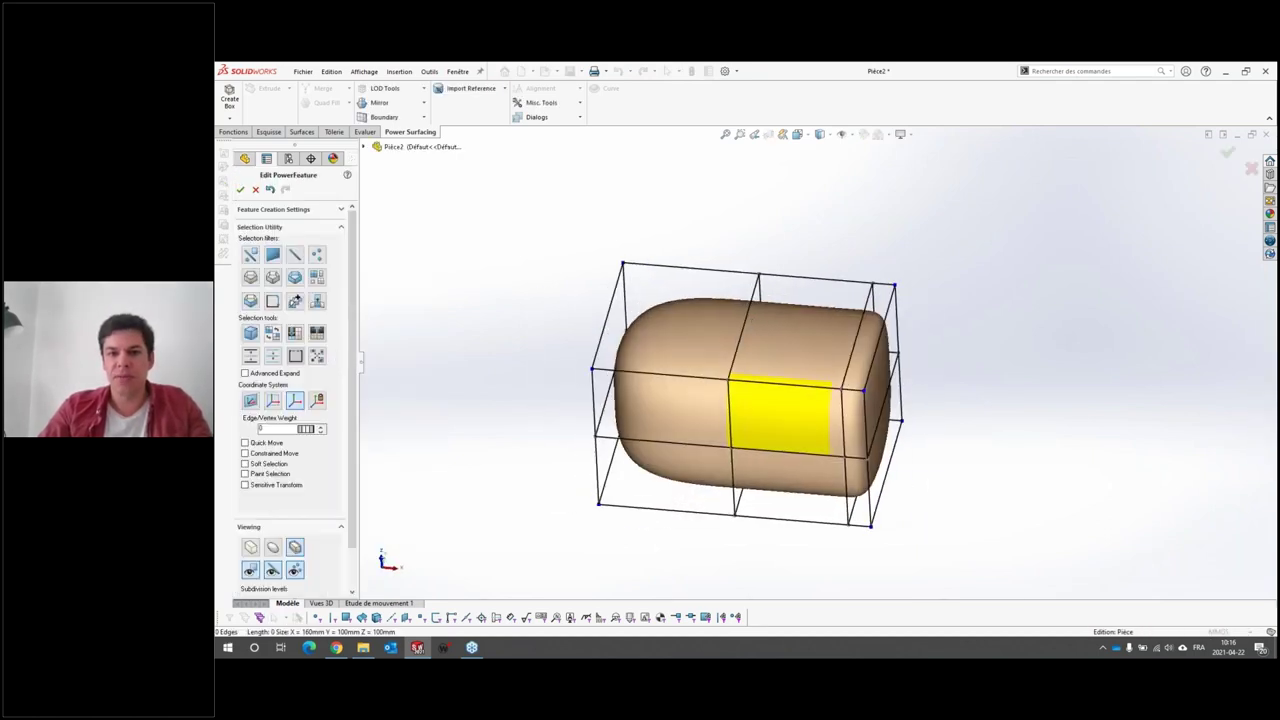
left_click(687, 423)
left_click(675, 462)
left_click(778, 468)
left_click(769, 426)
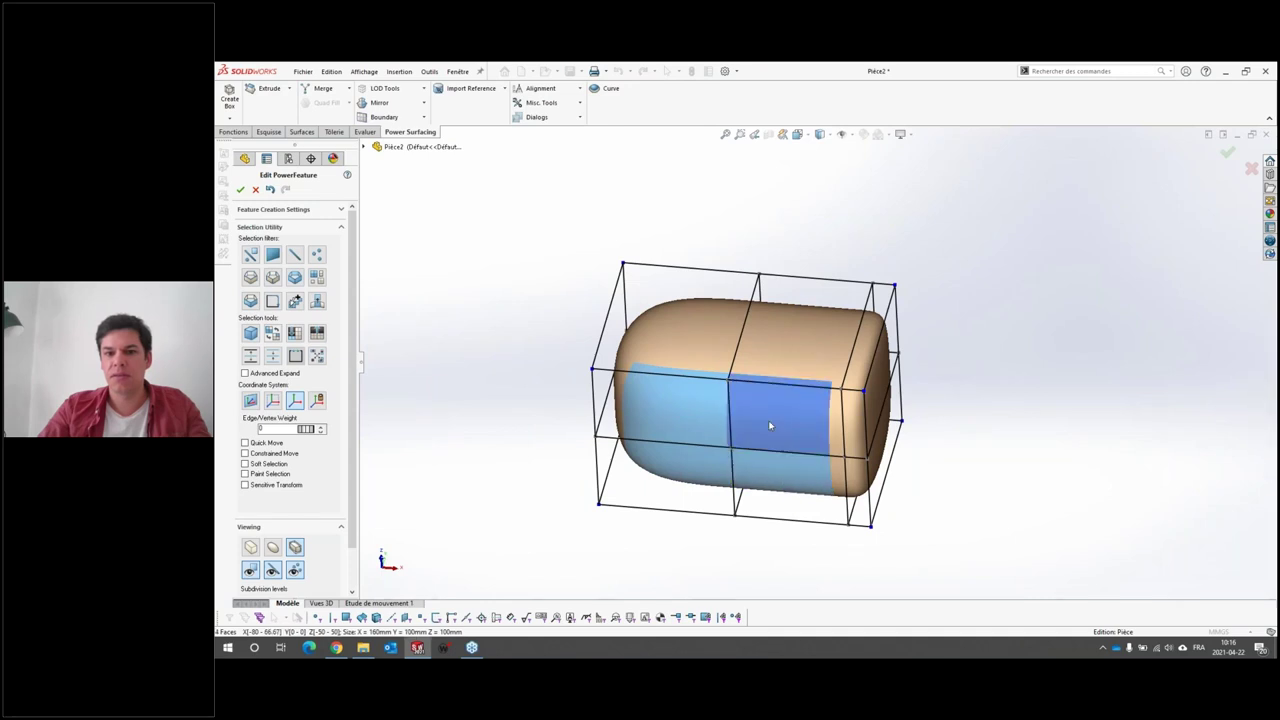
right_click(769, 426)
key("Escape")
mouse_move(769, 426)
middle_mouse_down()
mouse_move(757, 430)
mouse_move(849, 480)
mouse_move(937, 414)
mouse_move(937, 466)
mouse_move(885, 318)
mouse_move(889, 266)
mouse_move(911, 386)
mouse_move(974, 434)
mouse_move(883, 271)
mouse_move(980, 466)
middle_mouse_up()
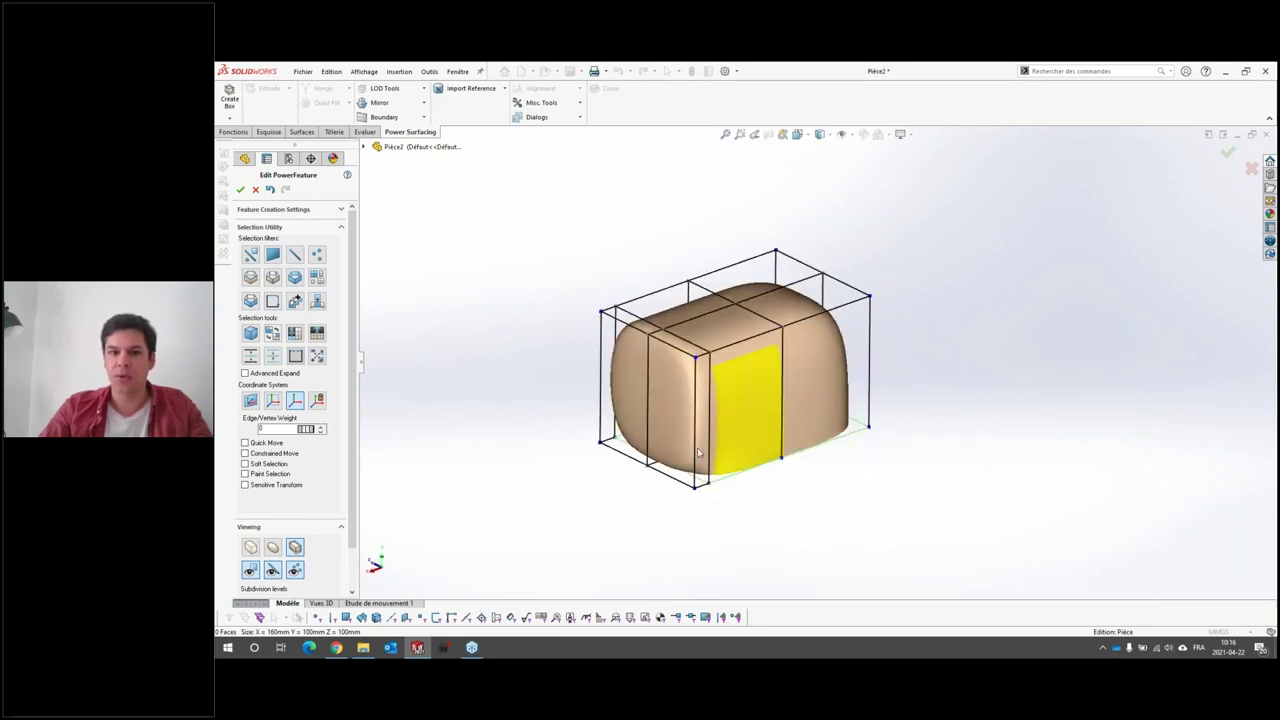
Step: Drag the lower-left cage vertex up and out to the left
left_click(648, 468)
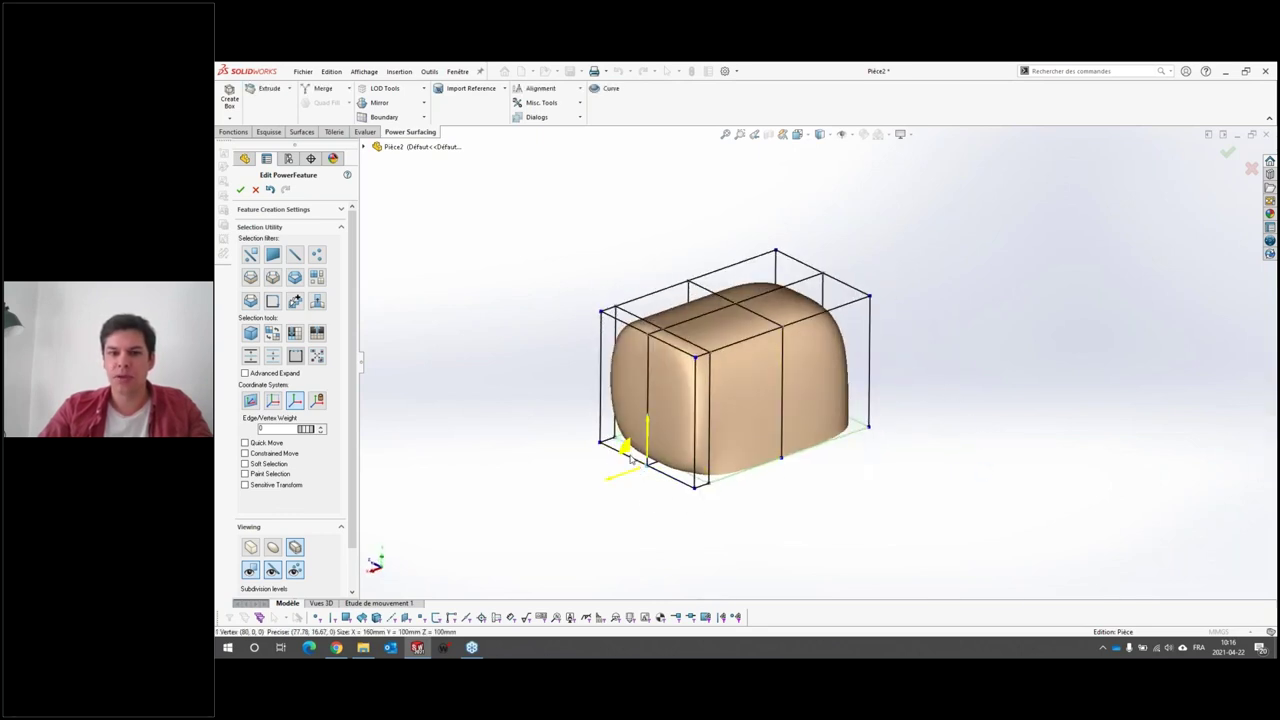
left_click_drag(629, 462, 543, 428)
mouse_move(543, 428)
middle_mouse_down()
mouse_move(857, 451)
mouse_move(848, 520)
mouse_move(940, 351)
mouse_move(914, 380)
middle_mouse_up()
left_click(832, 343)
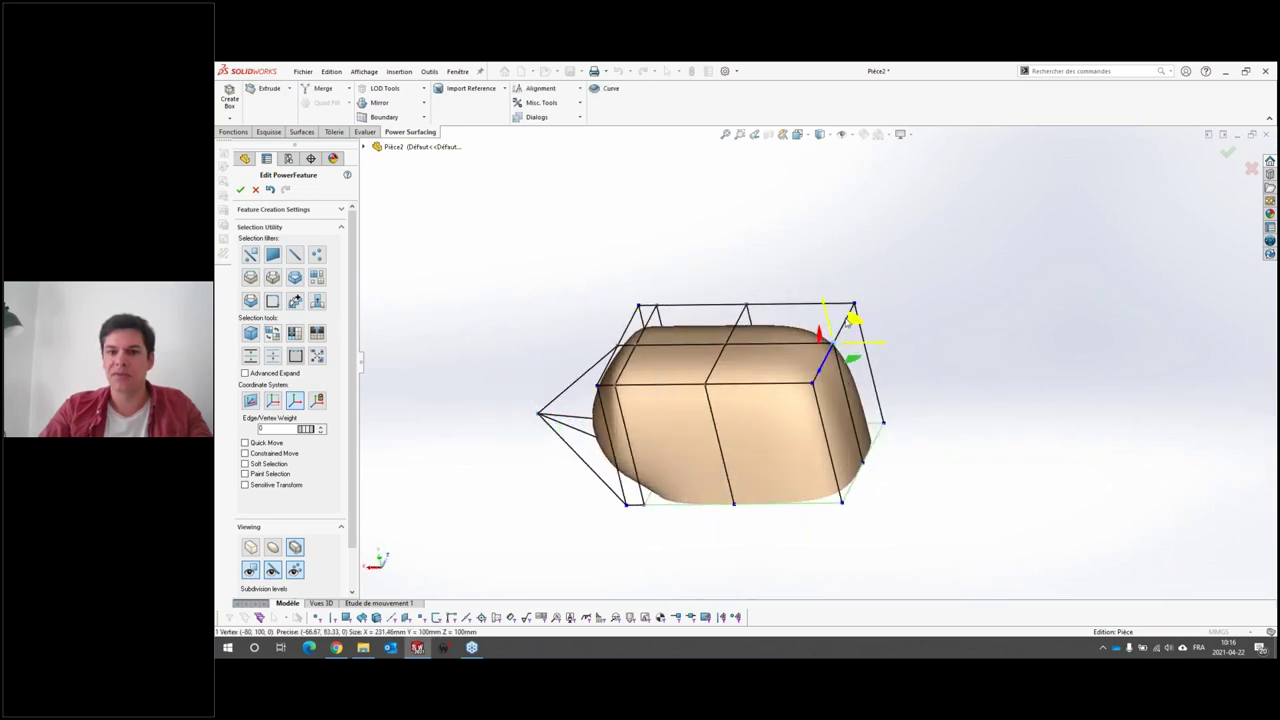
Step: Extrude the front-right face of the SubD cage
left_click(766, 432)
left_click(766, 437)
mouse_move(766, 437)
middle_mouse_down()
mouse_move(977, 428)
mouse_move(904, 476)
middle_mouse_up()
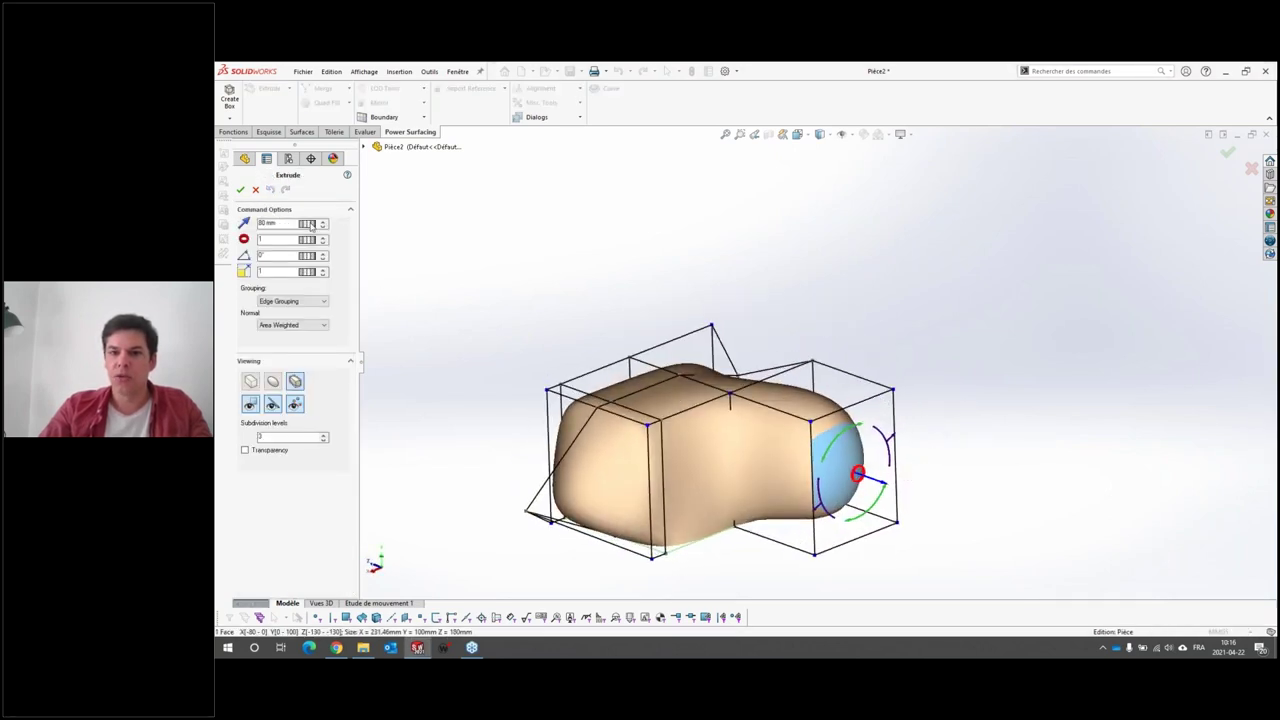
left_click(239, 189)
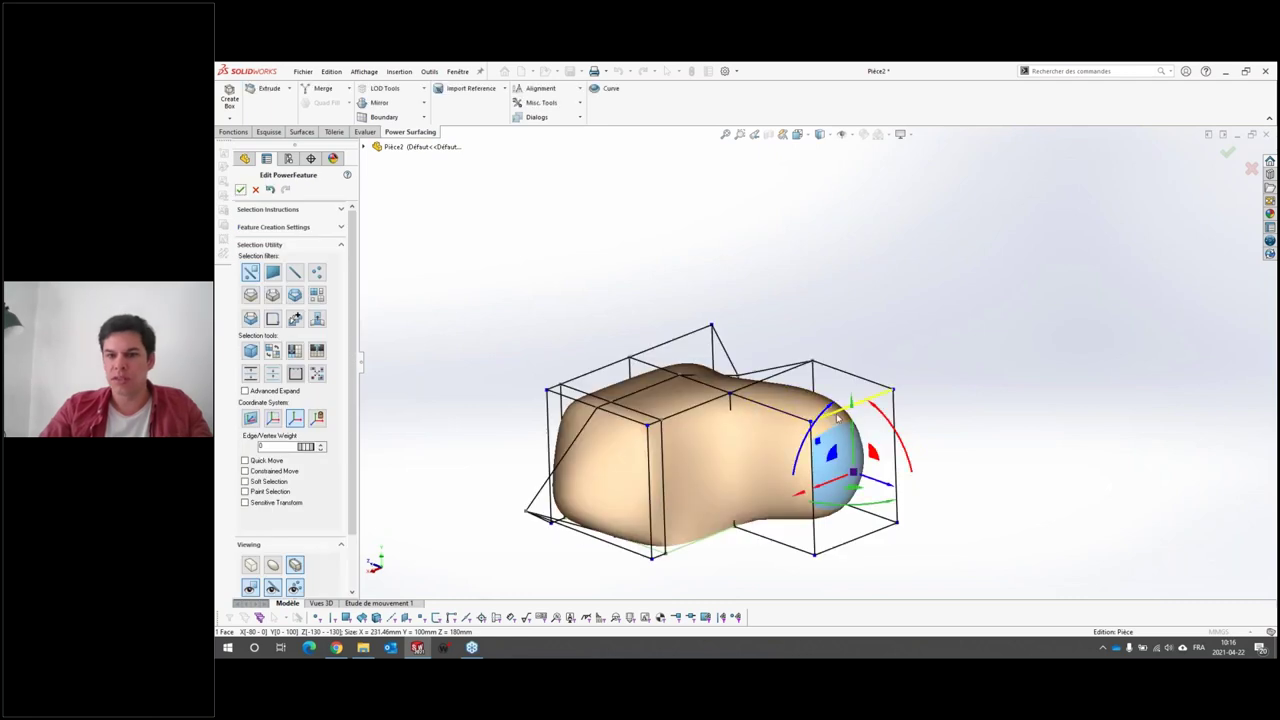
Step: Pull the extruded end's cage downward and commit the SubD feature
left_click(851, 373)
left_click_drag(853, 364, 855, 440)
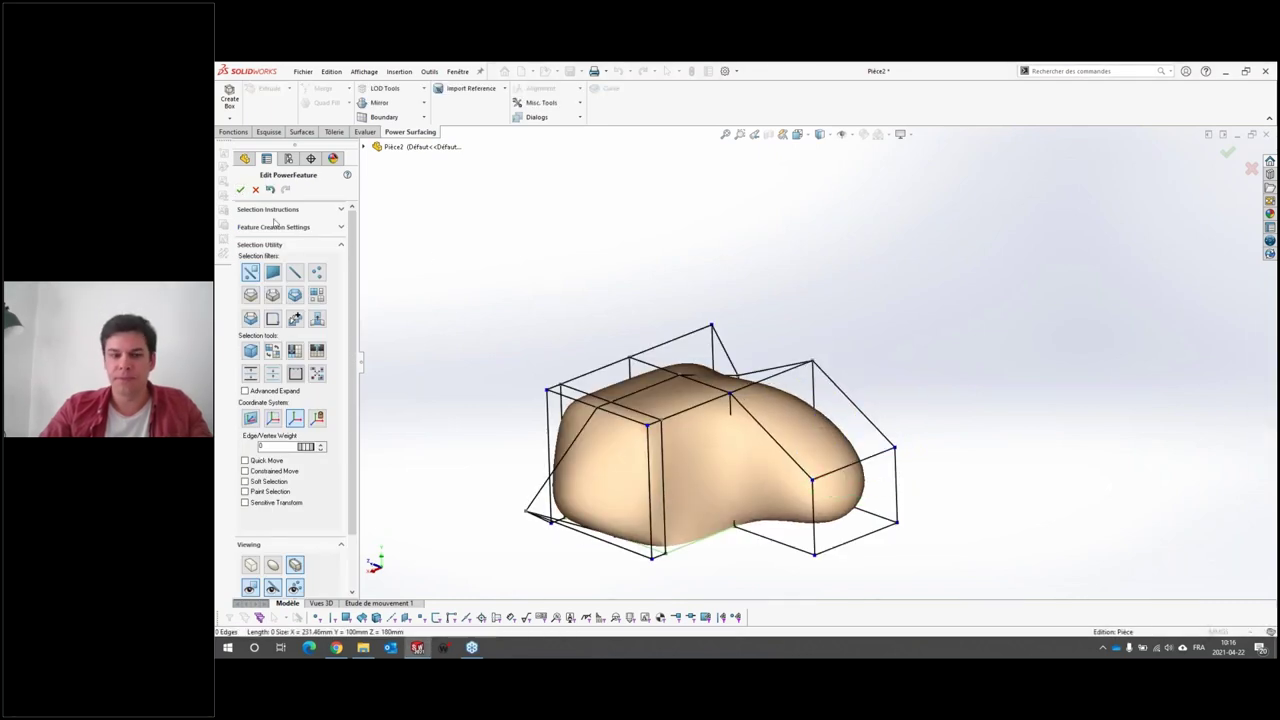
left_click(240, 189)
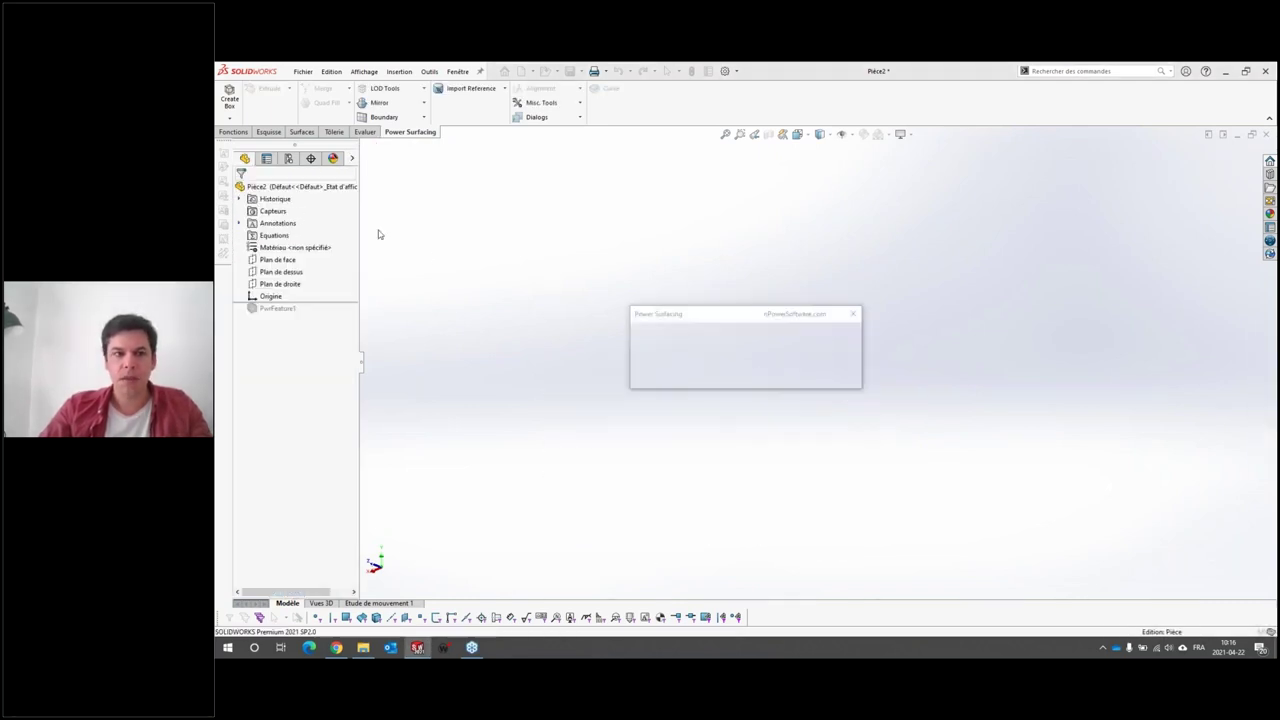
Step: Inspect the tapered body from a few angles and close the part
scroll(786, 584, "up", 2)
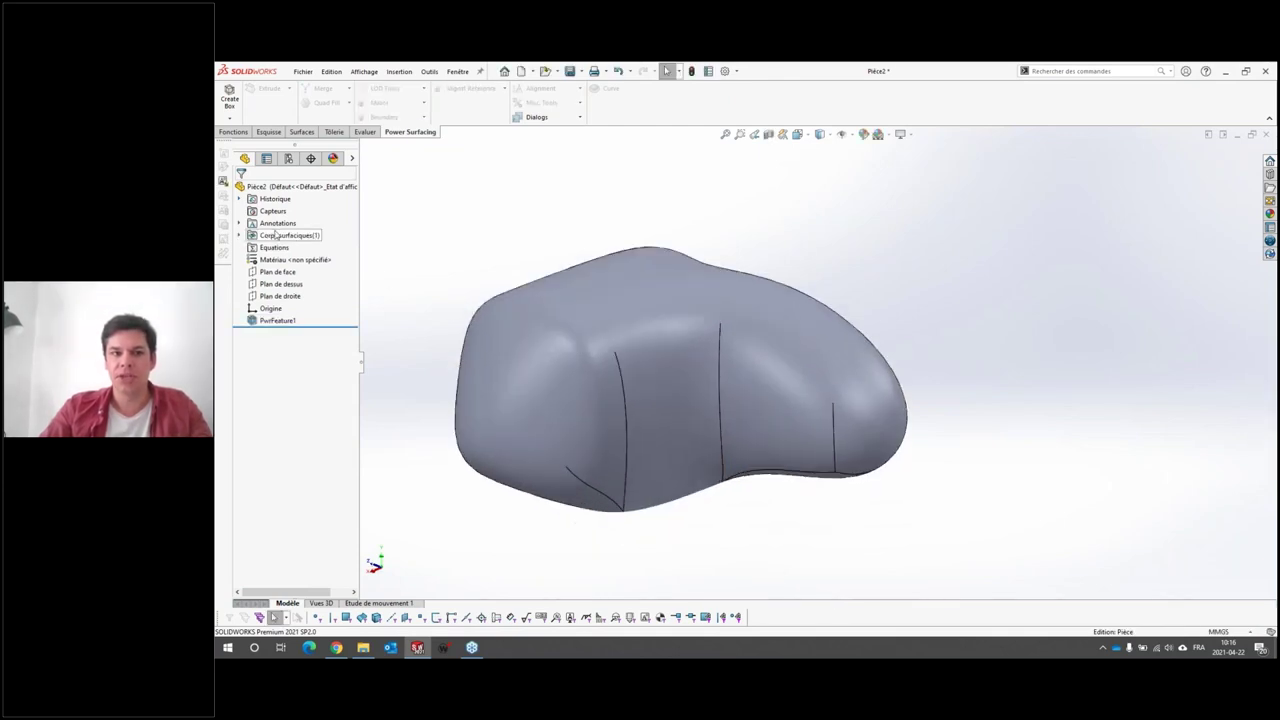
middle_click_drag(511, 342, 700, 420)
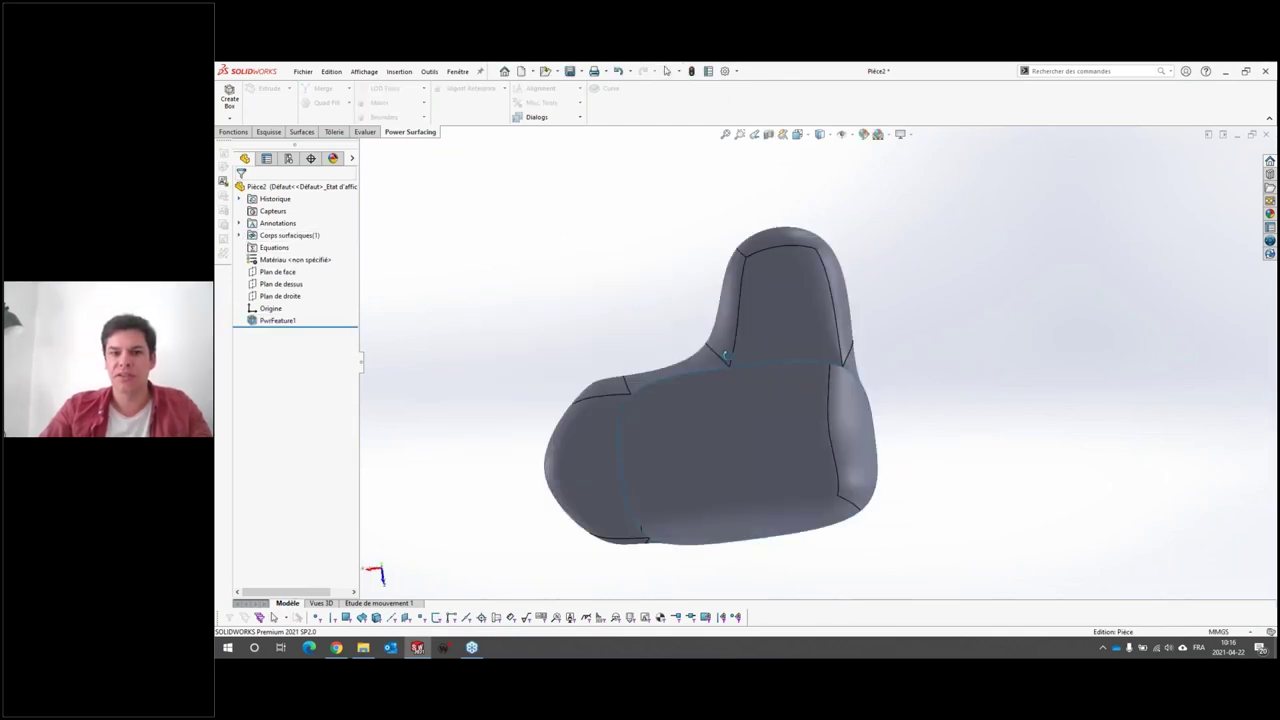
mouse_move(840, 366)
middle_mouse_down()
mouse_move(934, 520)
mouse_move(1006, 463)
mouse_move(882, 271)
middle_mouse_up()
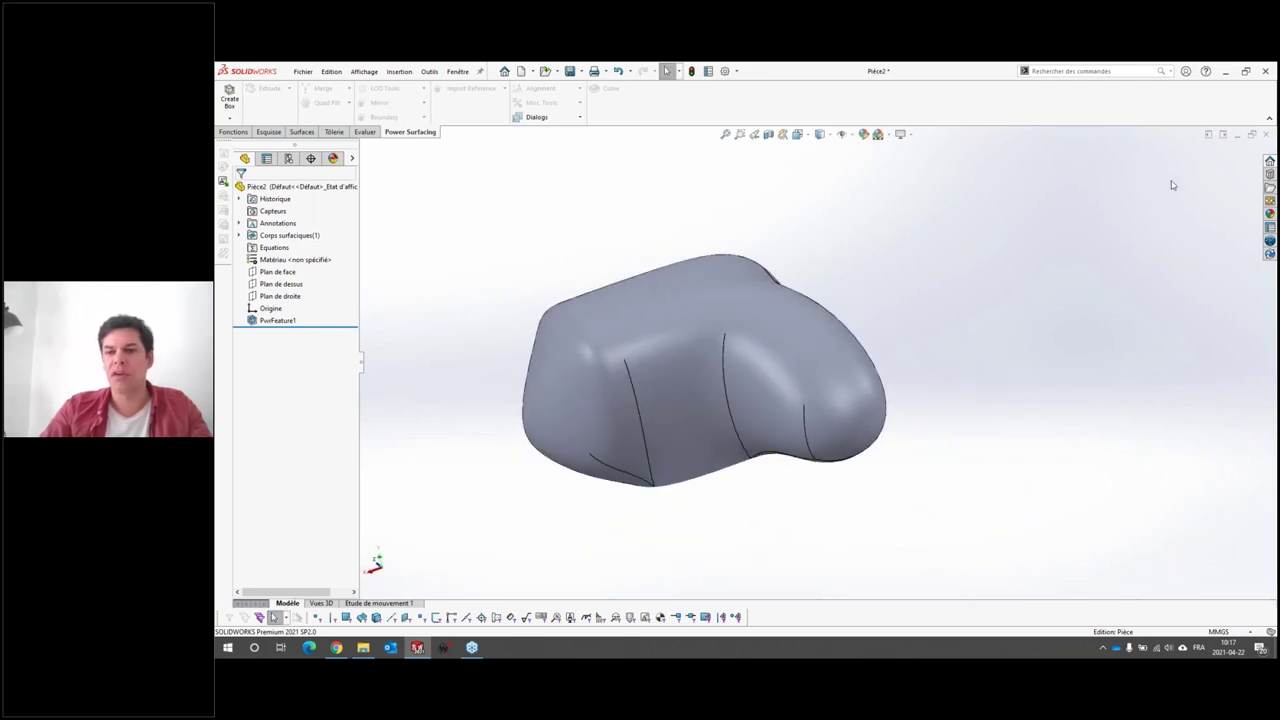
left_click(1265, 71)
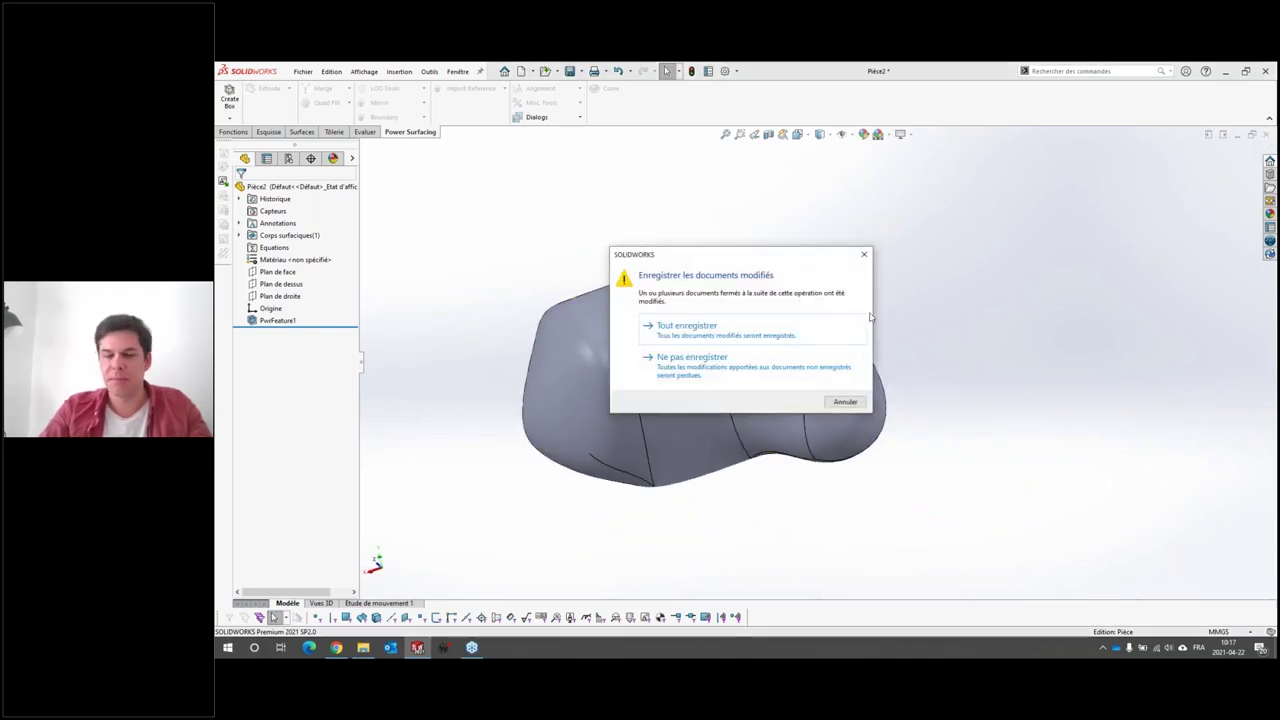
Step: Discard the part's changes, open 2-Spoon_Empty.SLDPRT, and switch over to the browser
left_click(735, 365)
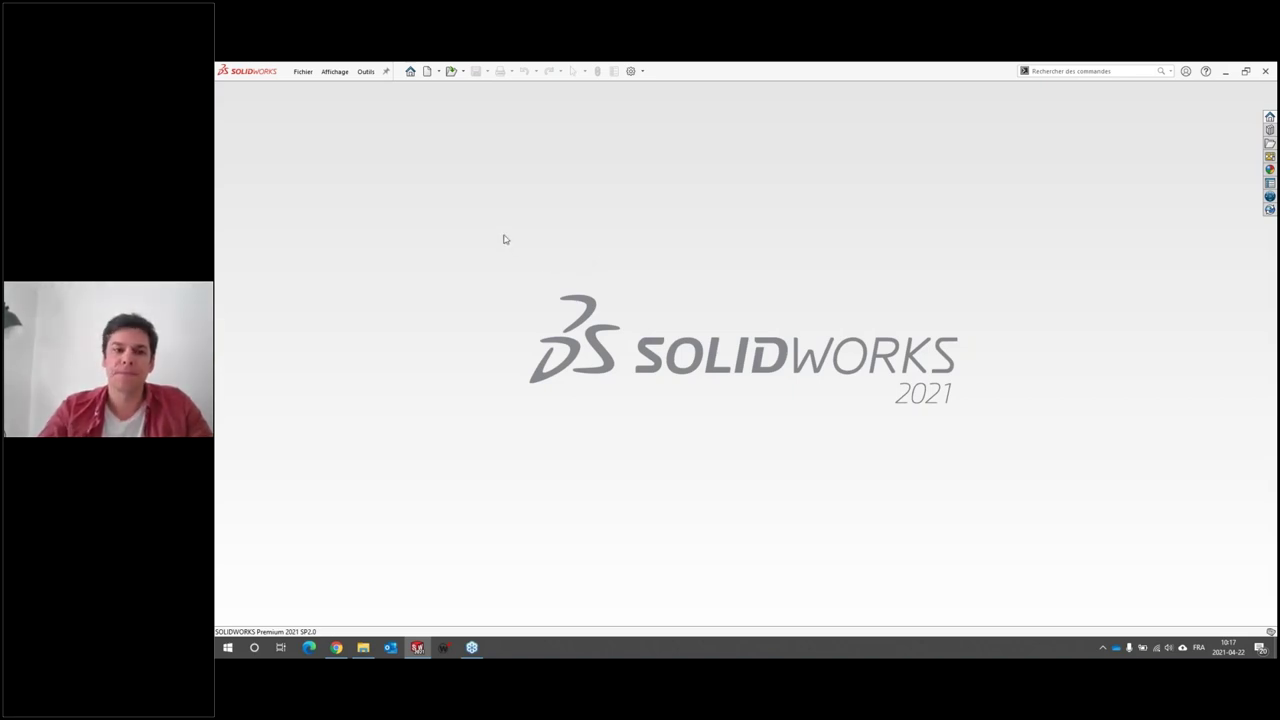
left_click(462, 72)
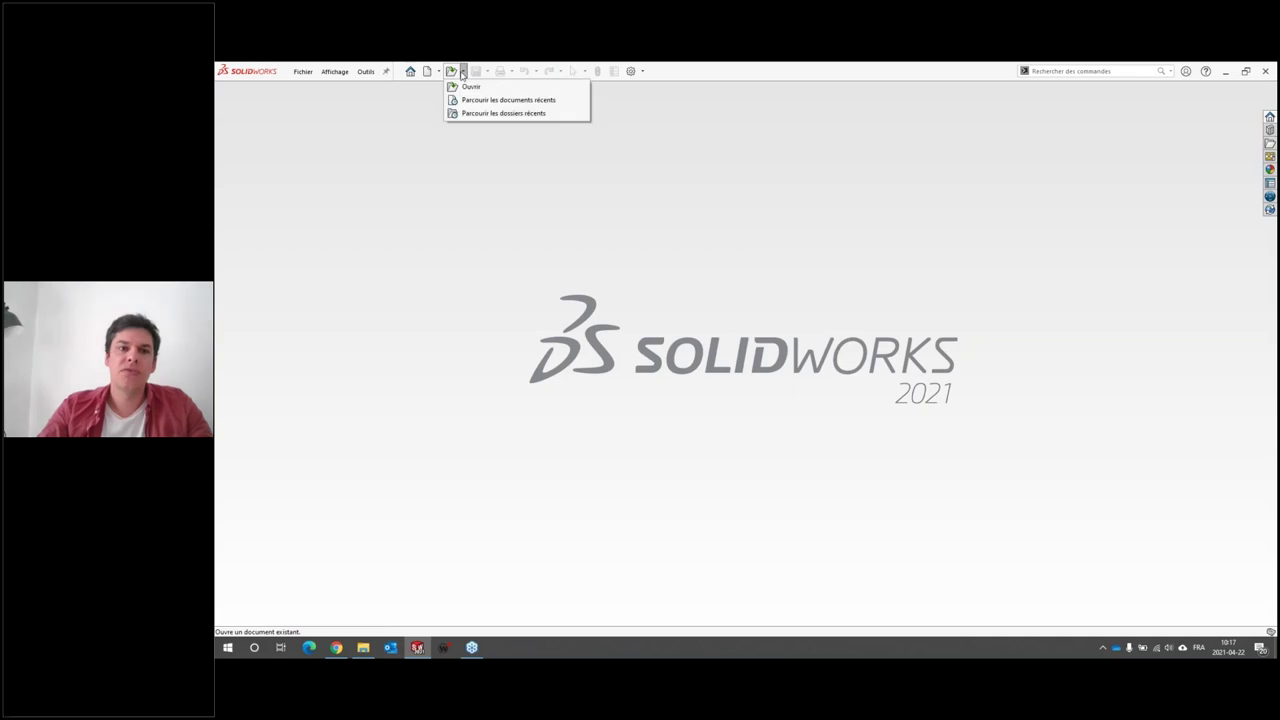
left_click(466, 89)
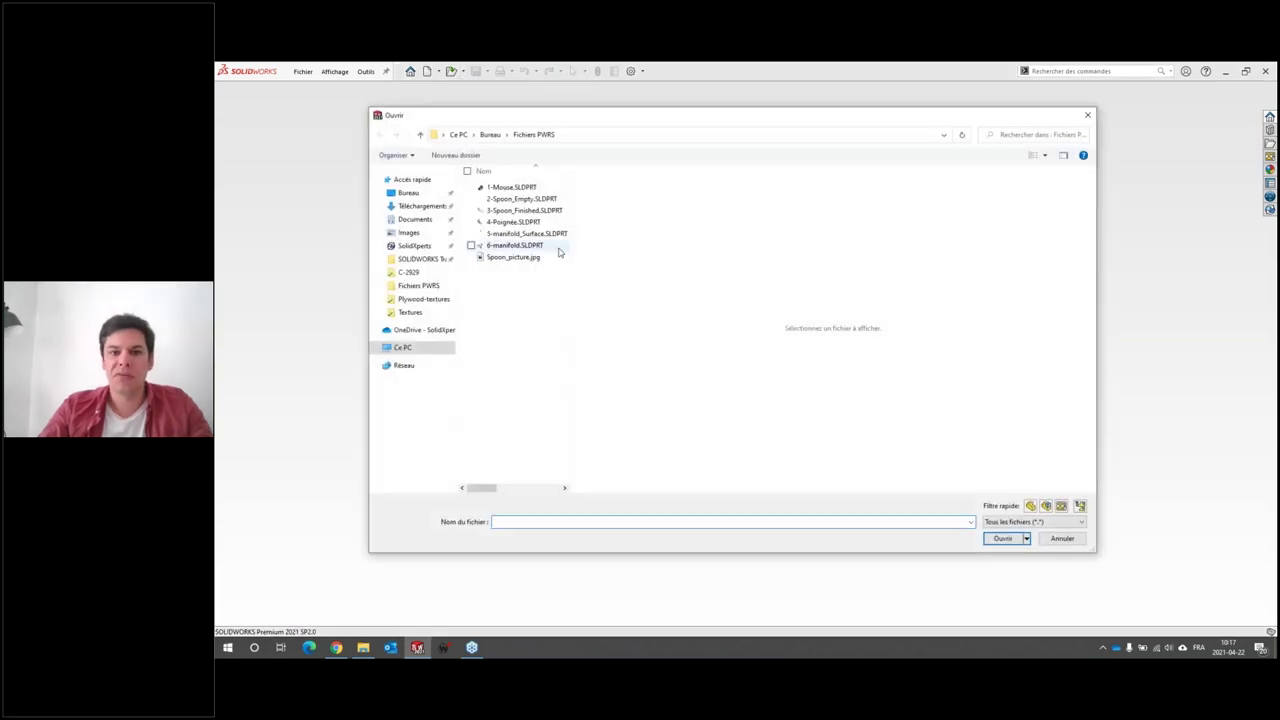
left_click(528, 199)
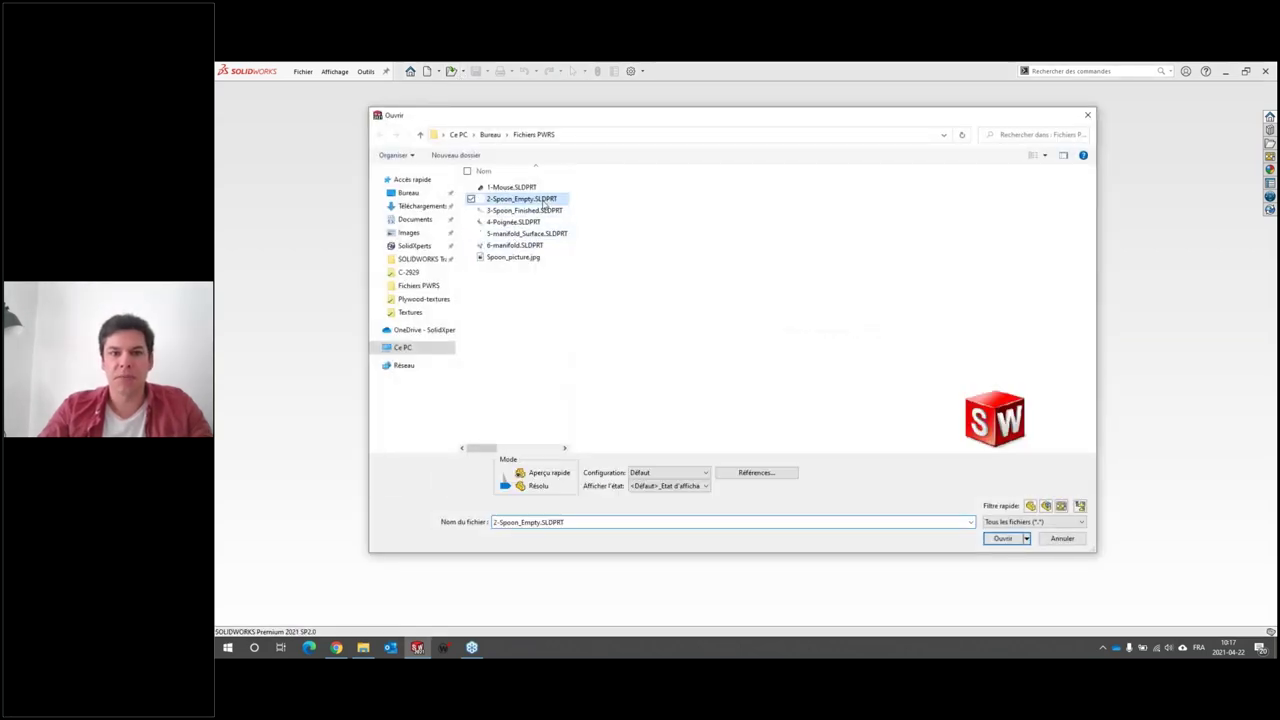
left_click(1001, 538)
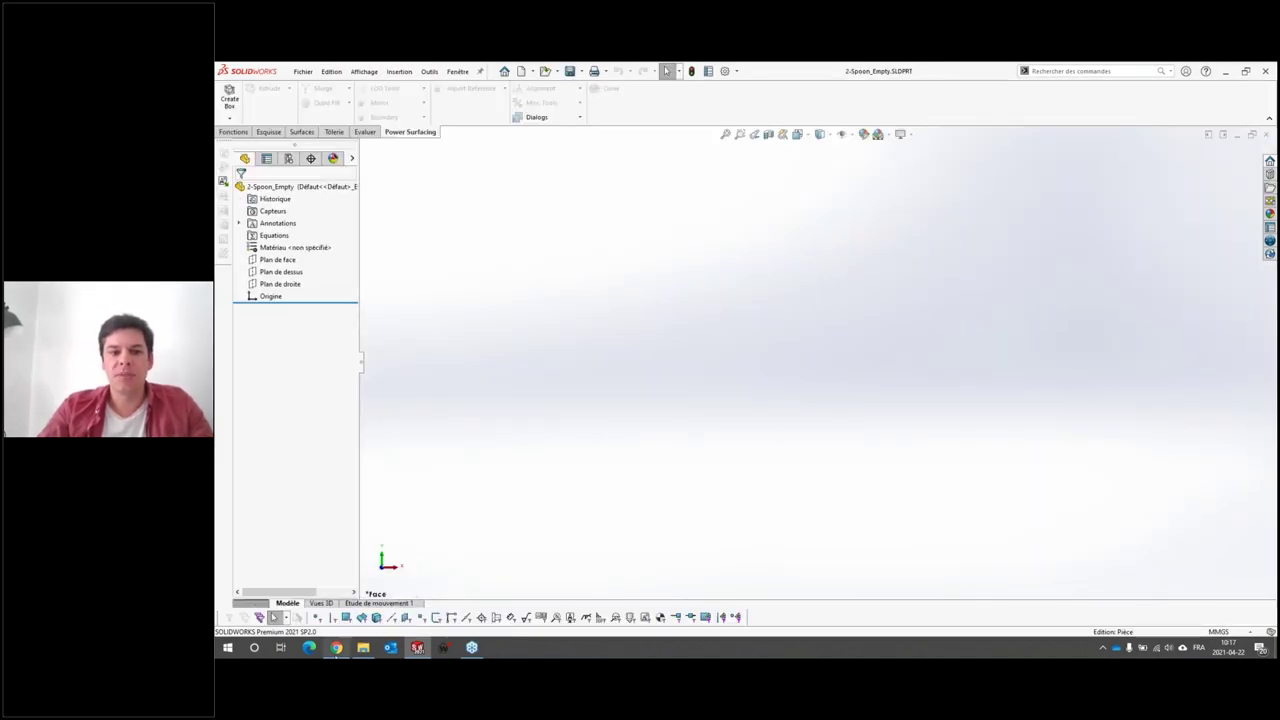
left_click(336, 648)
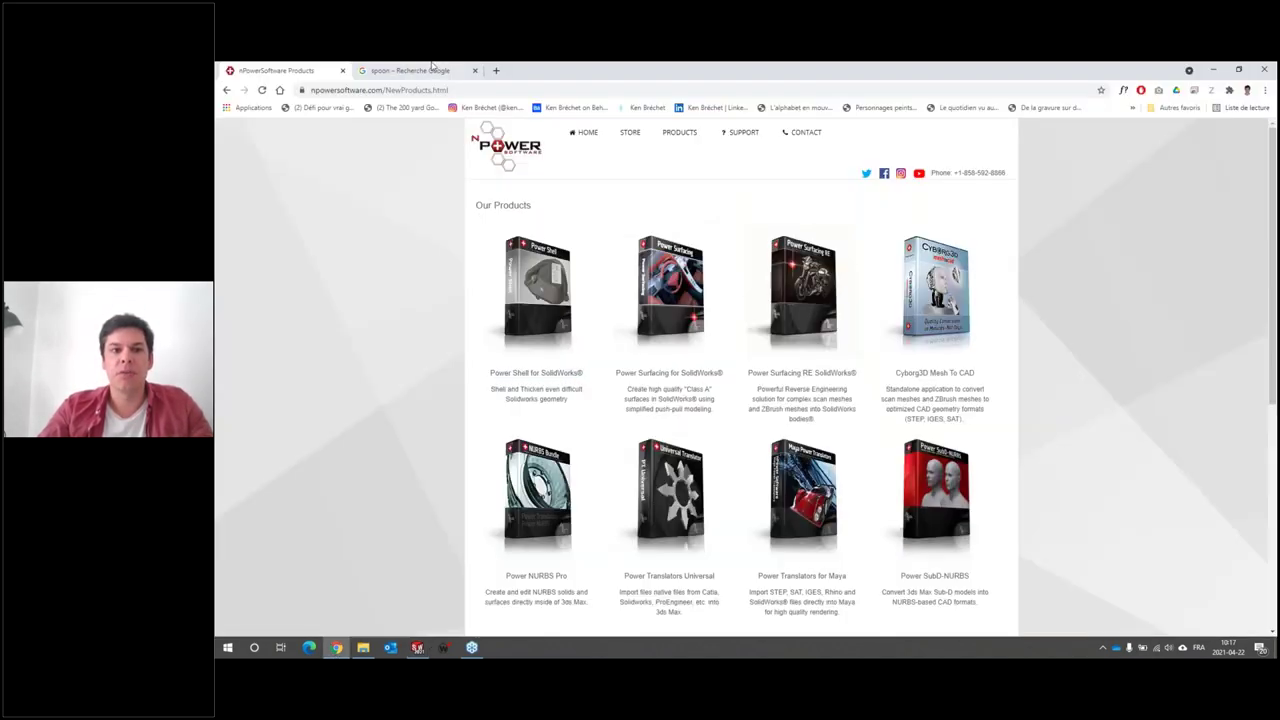
Step: View the Google Images 'spoon' results, then minimize Chrome back to the empty spoon part
left_click(415, 70)
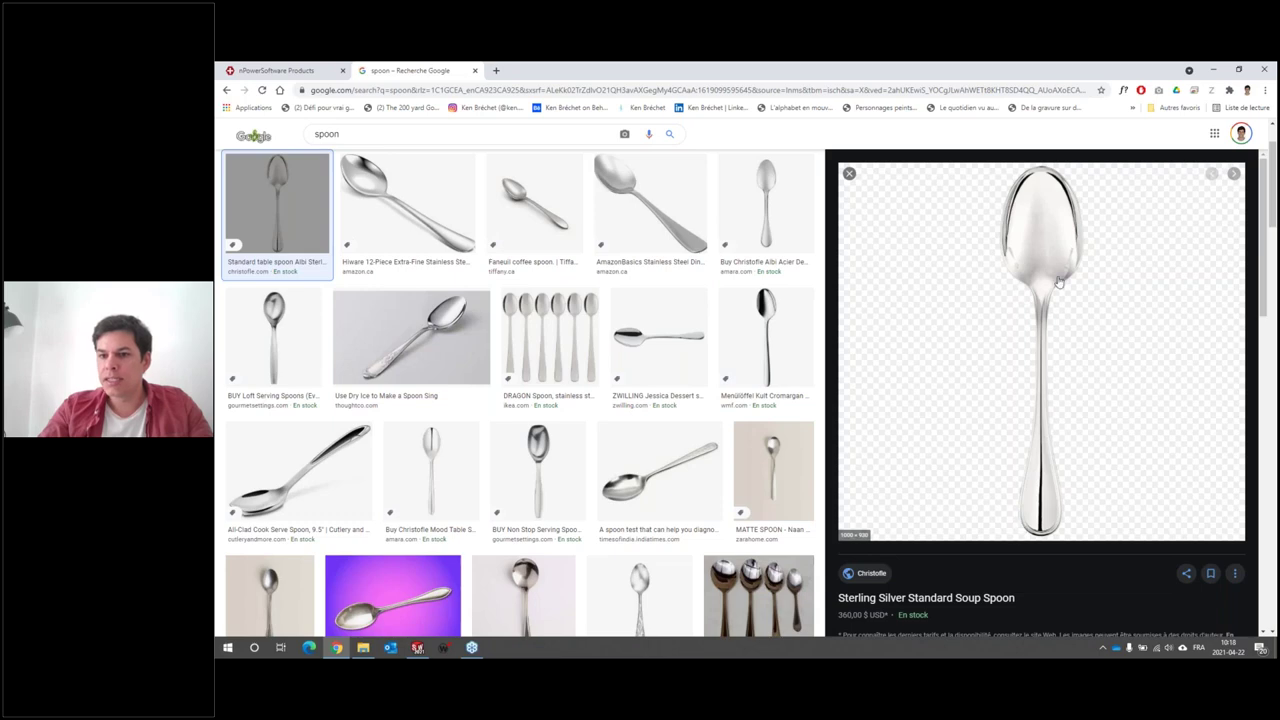
left_click(1215, 70)
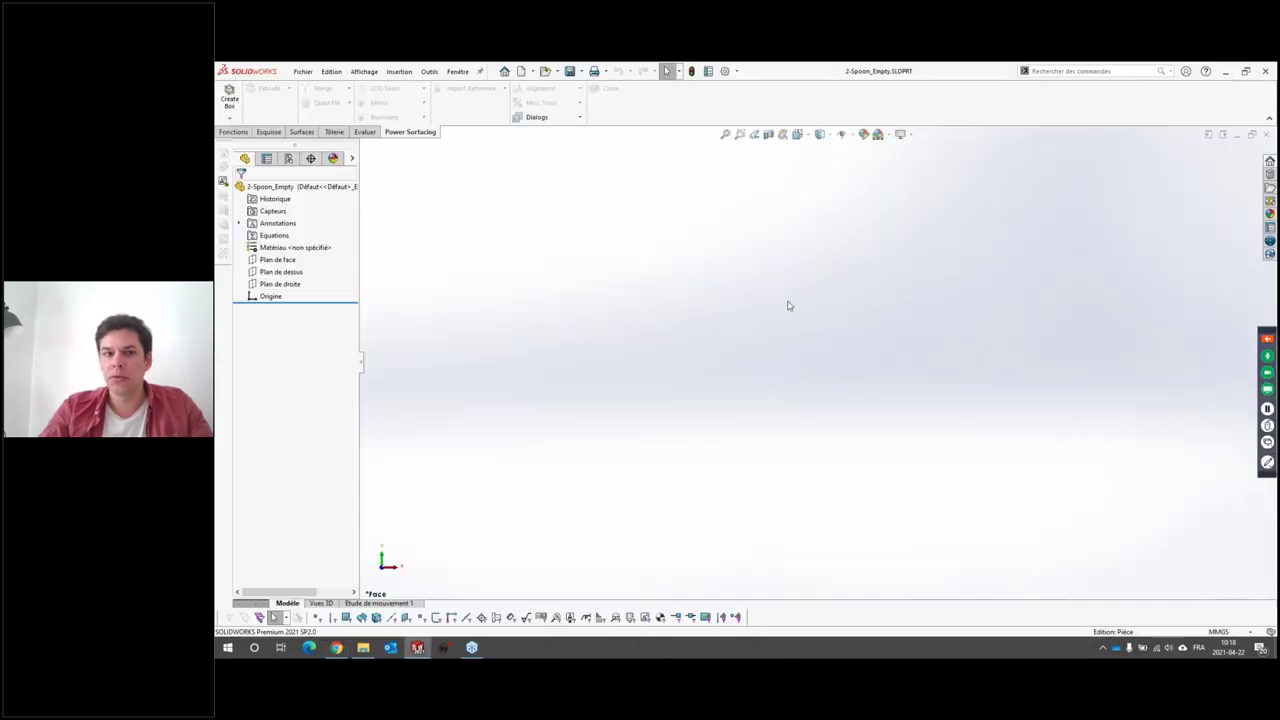
Step: Start a sketch on Plan de dessus and draw a horizontal centreline from the origin
left_click(303, 273)
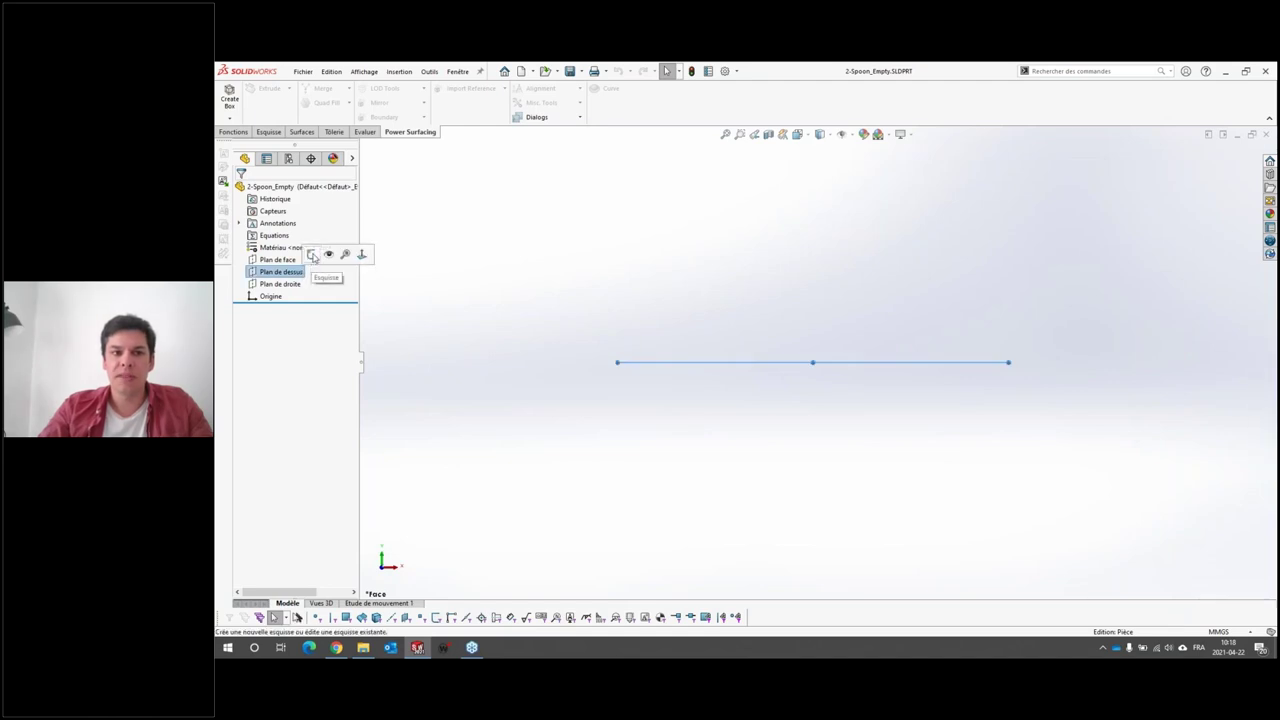
left_click(312, 255)
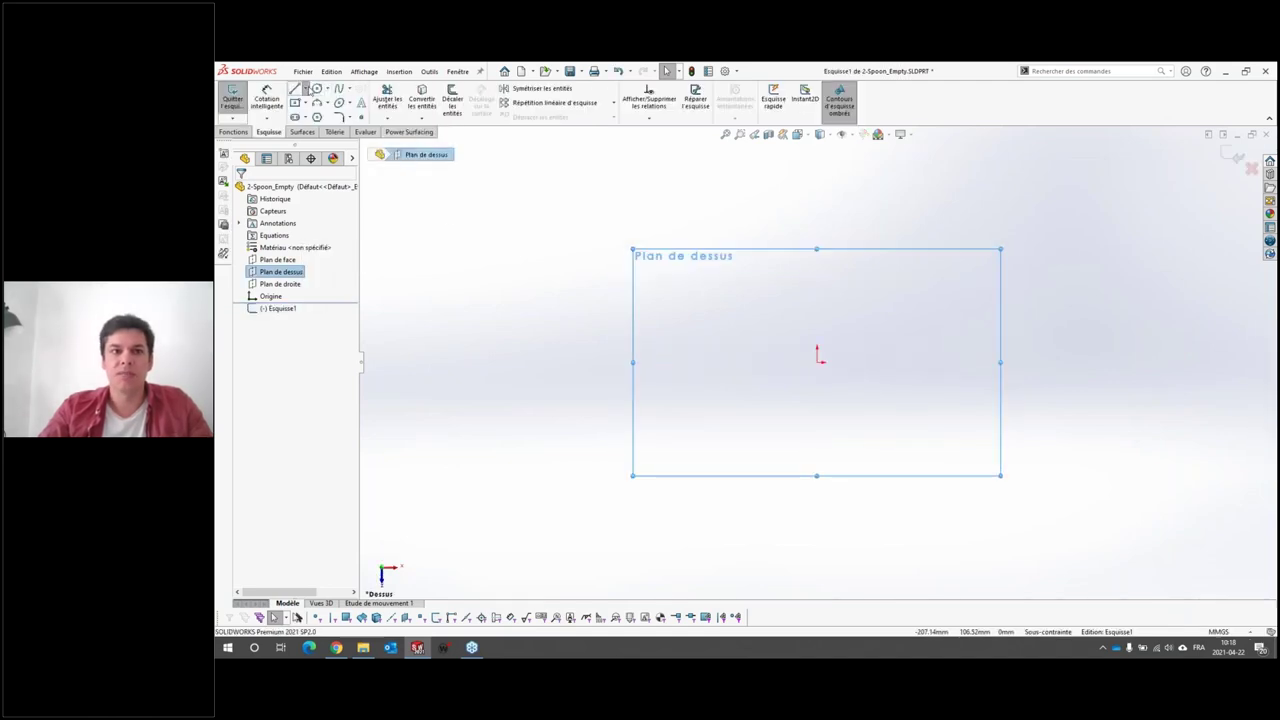
left_click(307, 88)
left_click(325, 106)
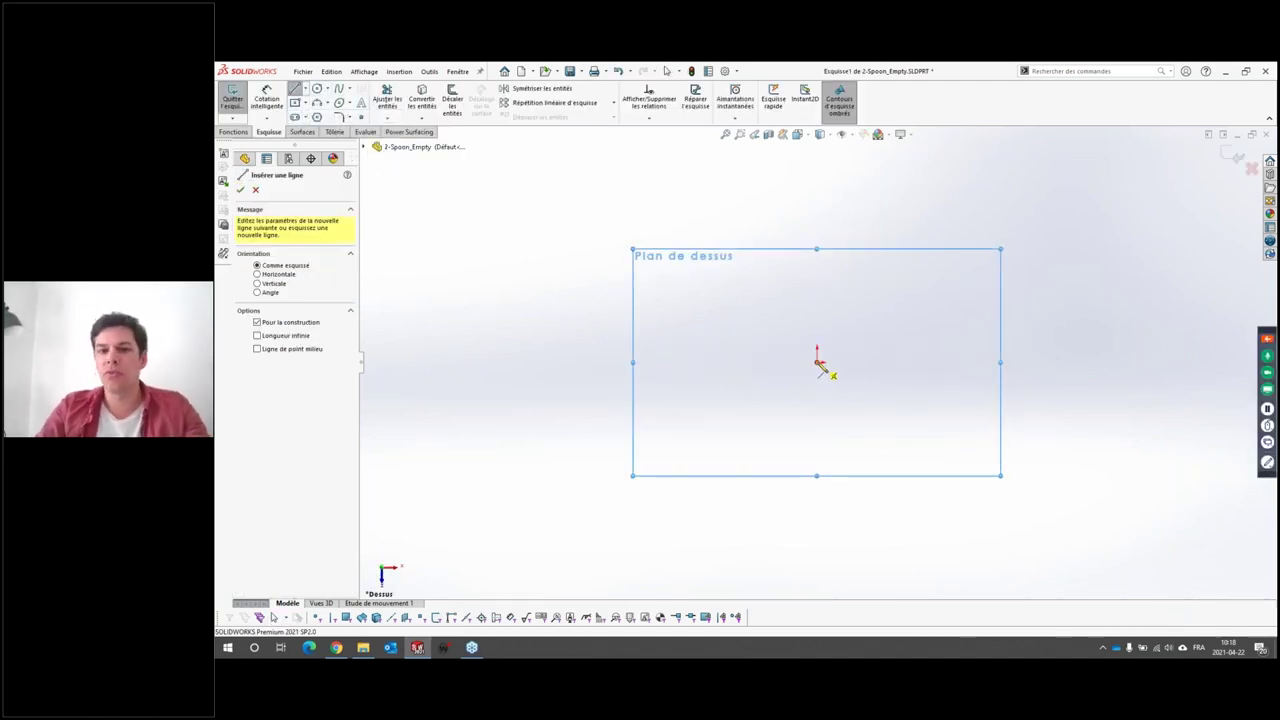
left_click(817, 361)
left_click(965, 361)
key("Escape")
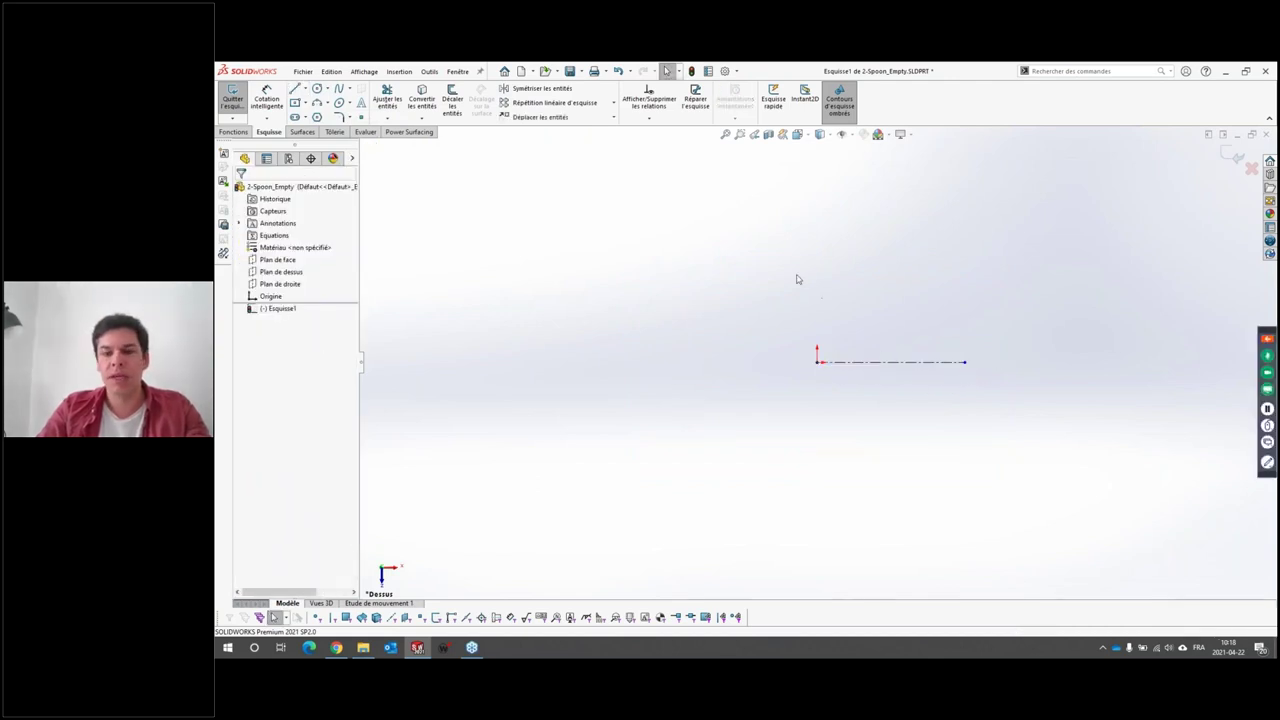
Step: Dimension the centreline to 130 mm
left_click(266, 95)
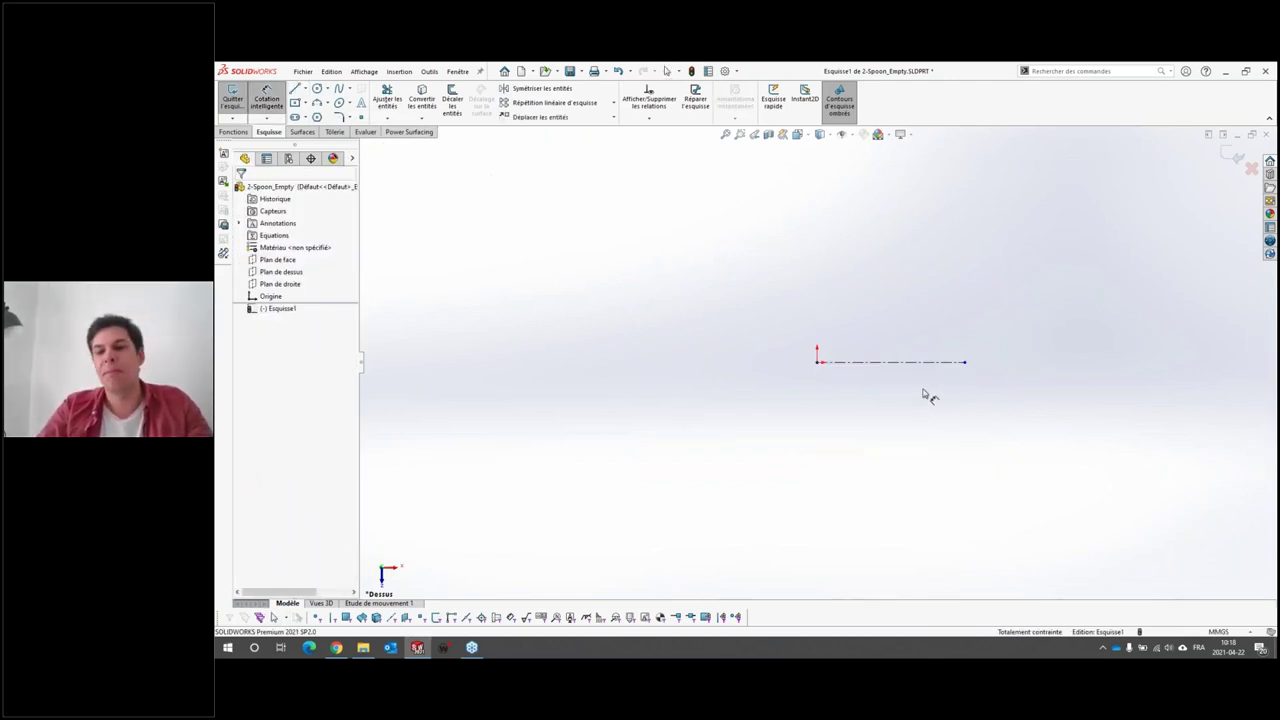
left_click(903, 362)
left_click(905, 398)
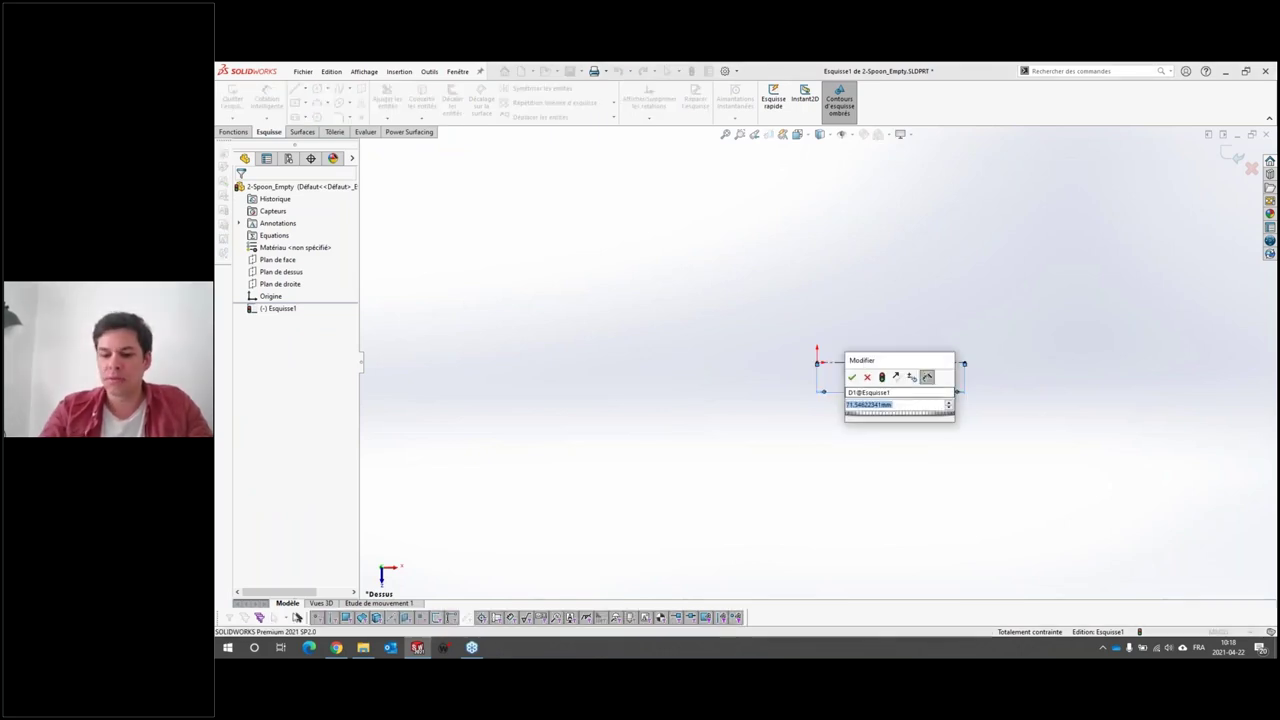
type("130")
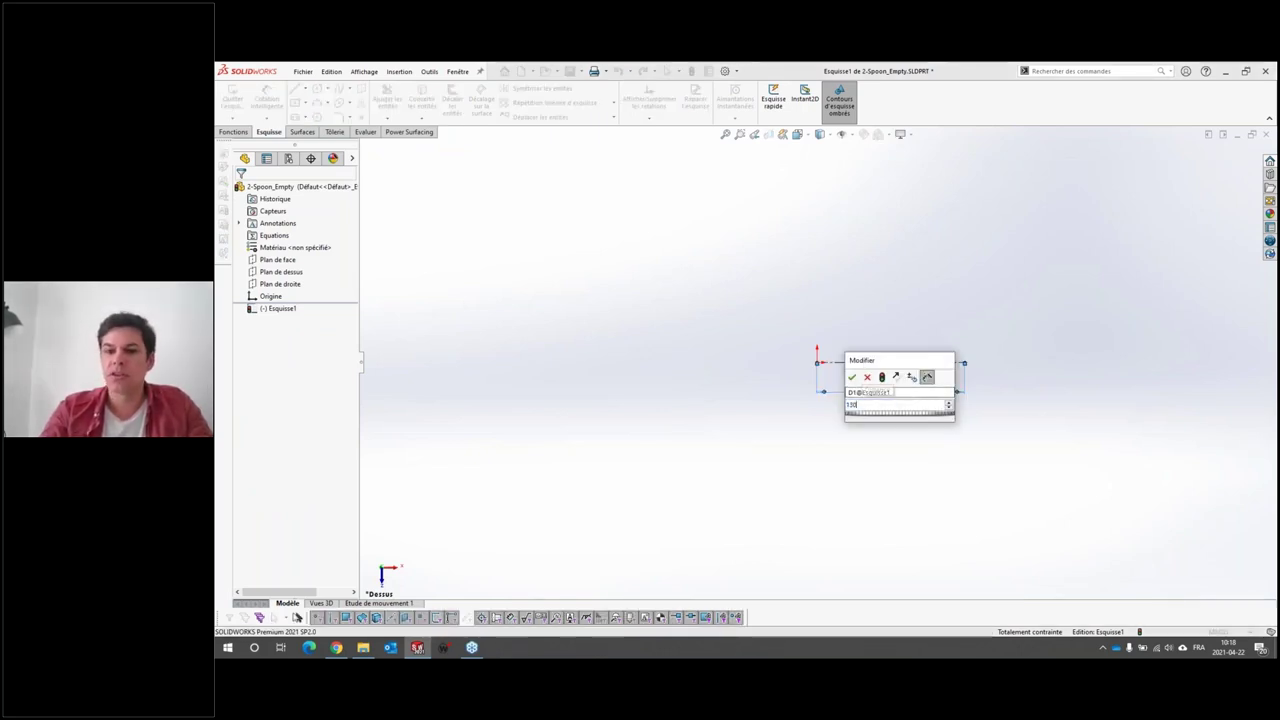
key("Return")
scroll(923, 536, "down", 3)
scroll(880, 218, "down", 1)
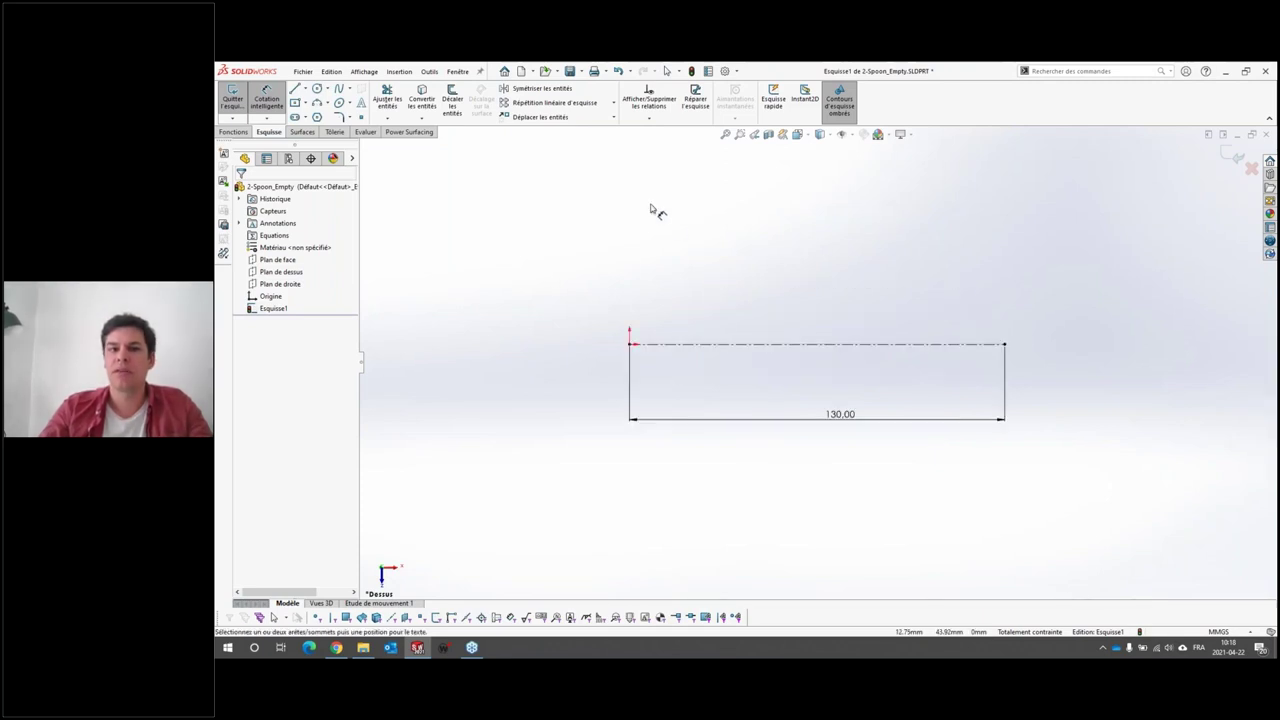
Step: Insert Spoon_picture.jpg as a sketch picture
left_click(429, 72)
mouse_move(460, 379)
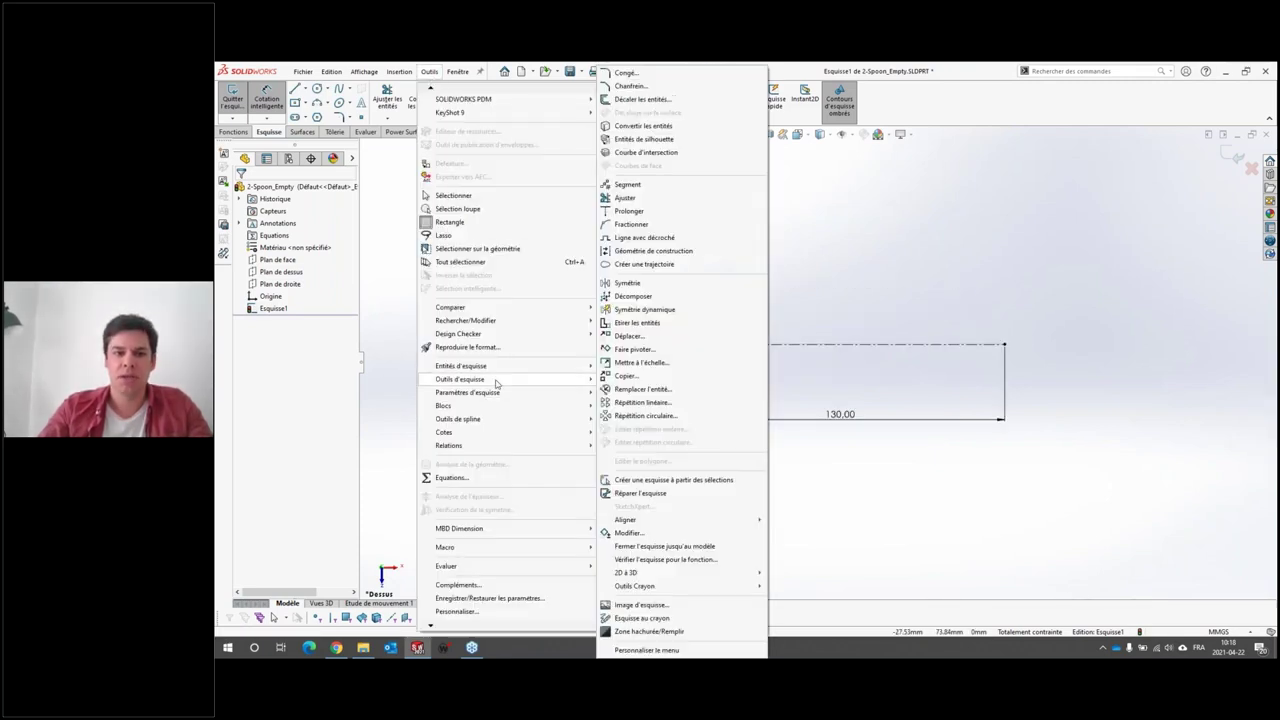
left_click(641, 605)
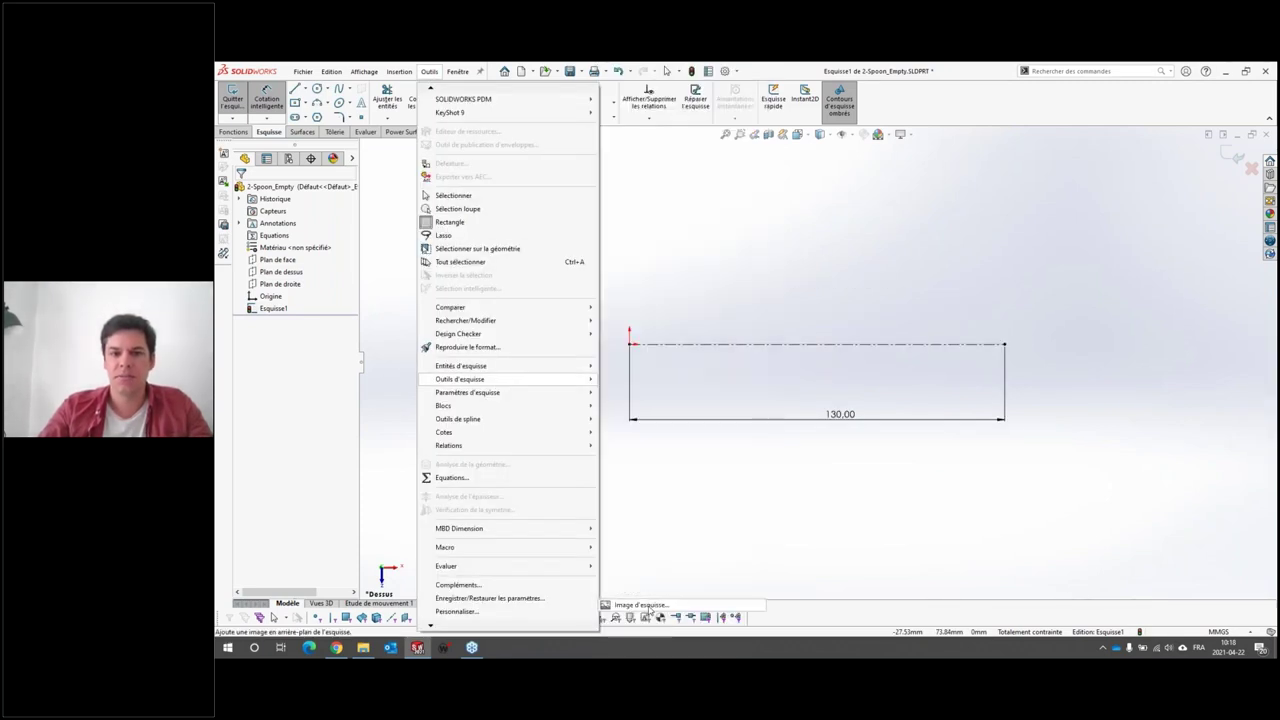
left_click(493, 200)
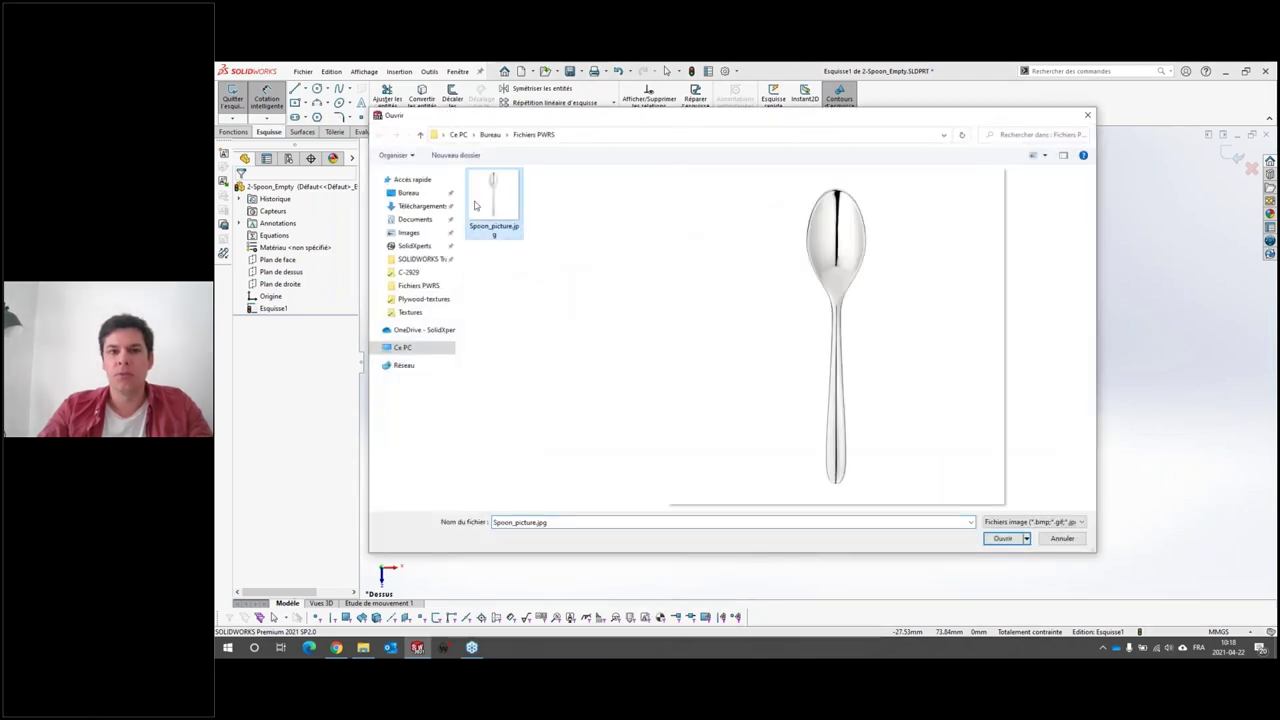
left_click(1005, 542)
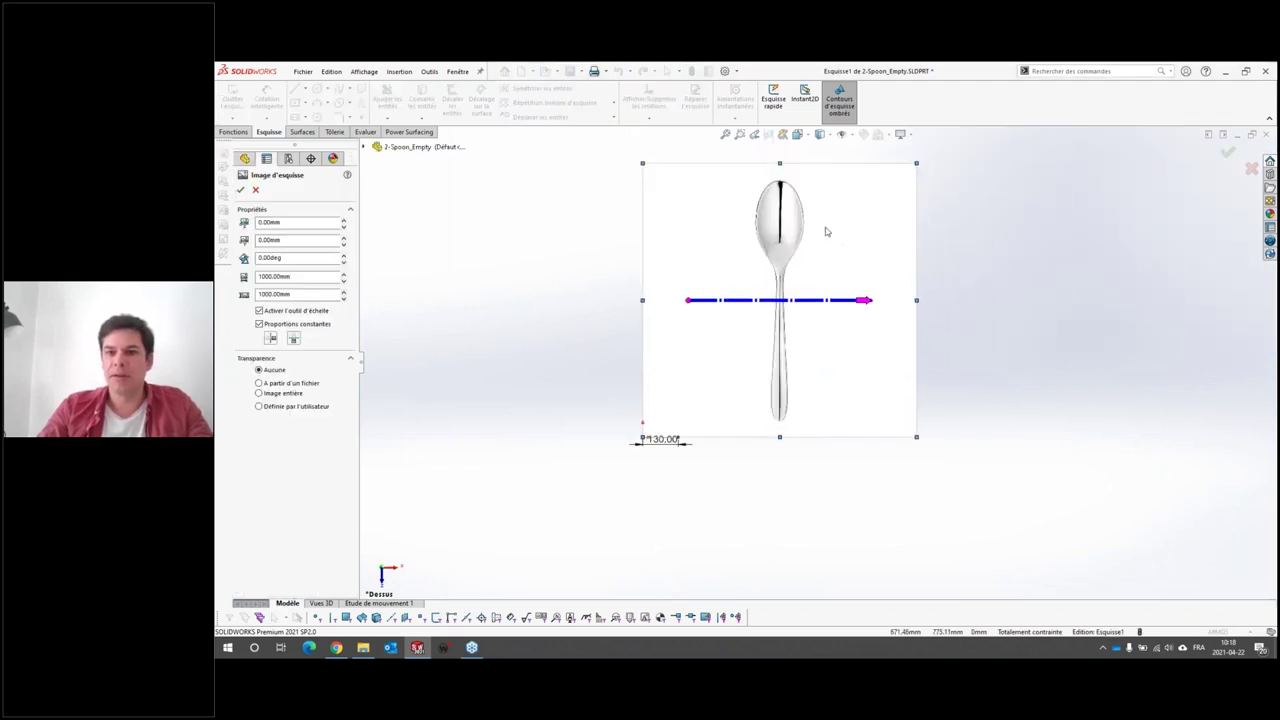
Step: Draw the scale line from tip to end of the spoon and set it to 130
mouse_move(688, 300)
left_mouse_down()
mouse_move(781, 398)
mouse_move(786, 424)
left_mouse_up()
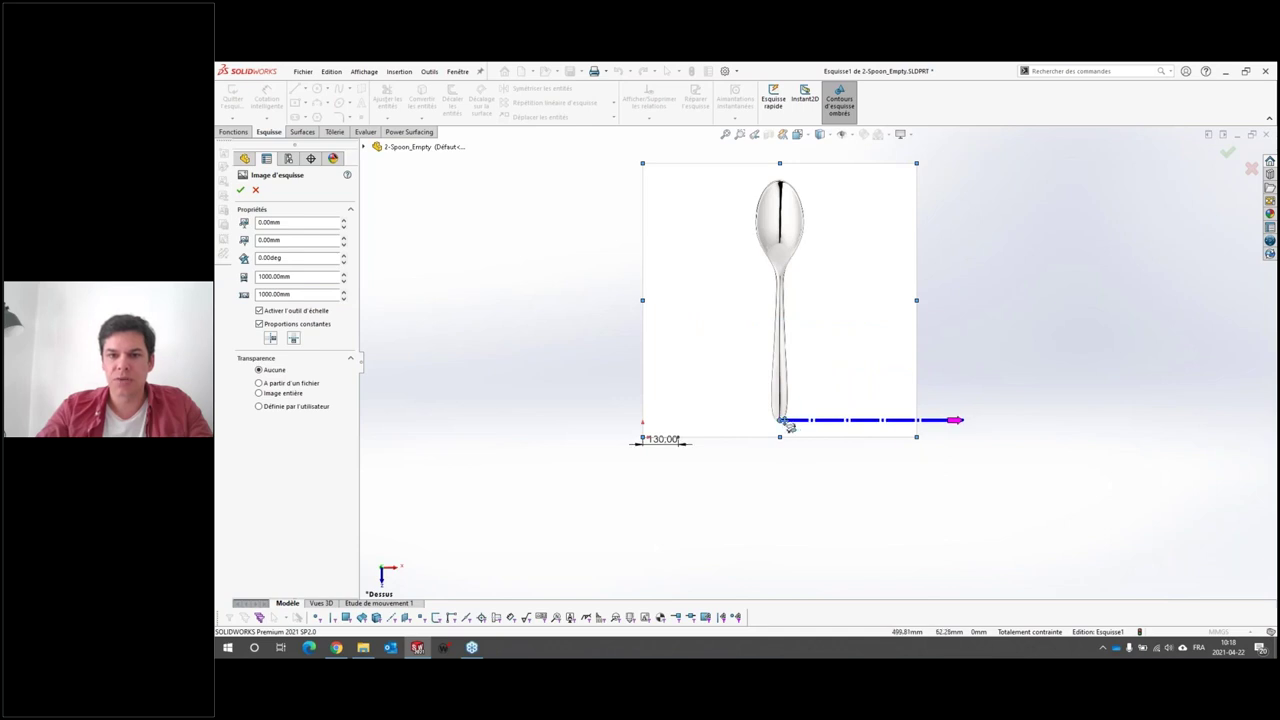
mouse_move(959, 420)
left_mouse_down()
mouse_move(803, 175)
mouse_move(786, 187)
left_mouse_up()
left_click(786, 187)
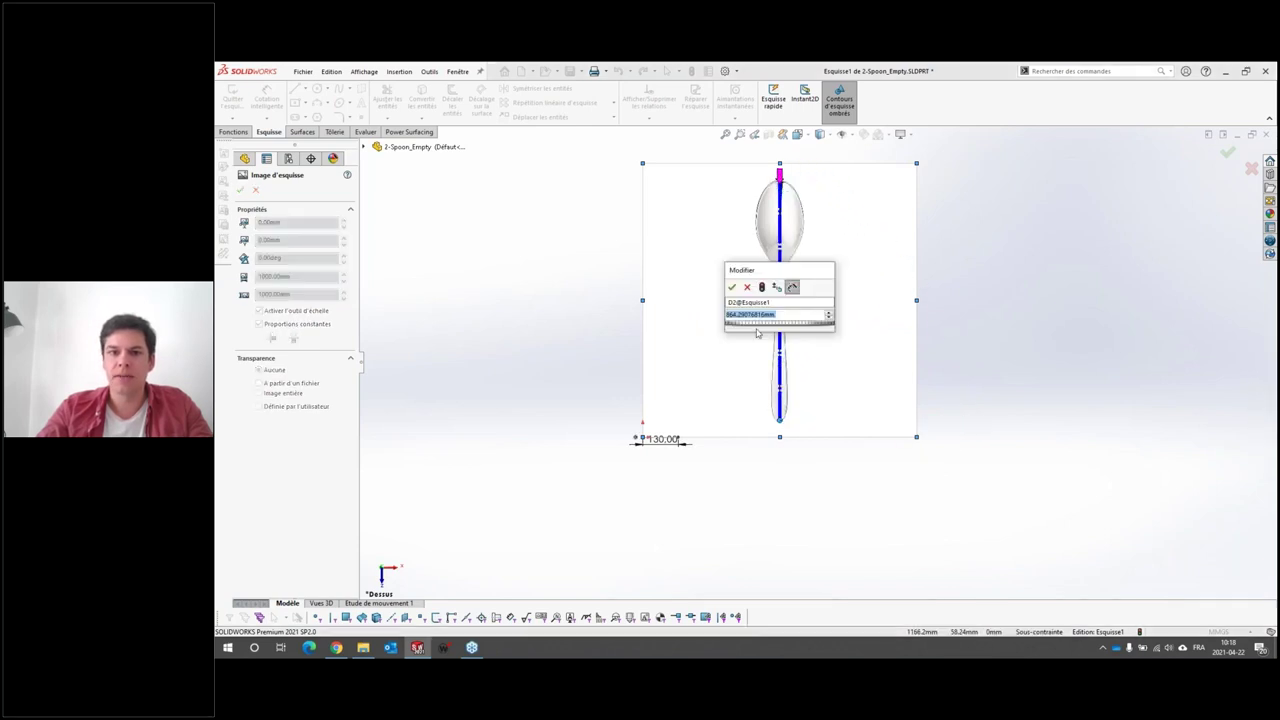
type("130")
key("Return")
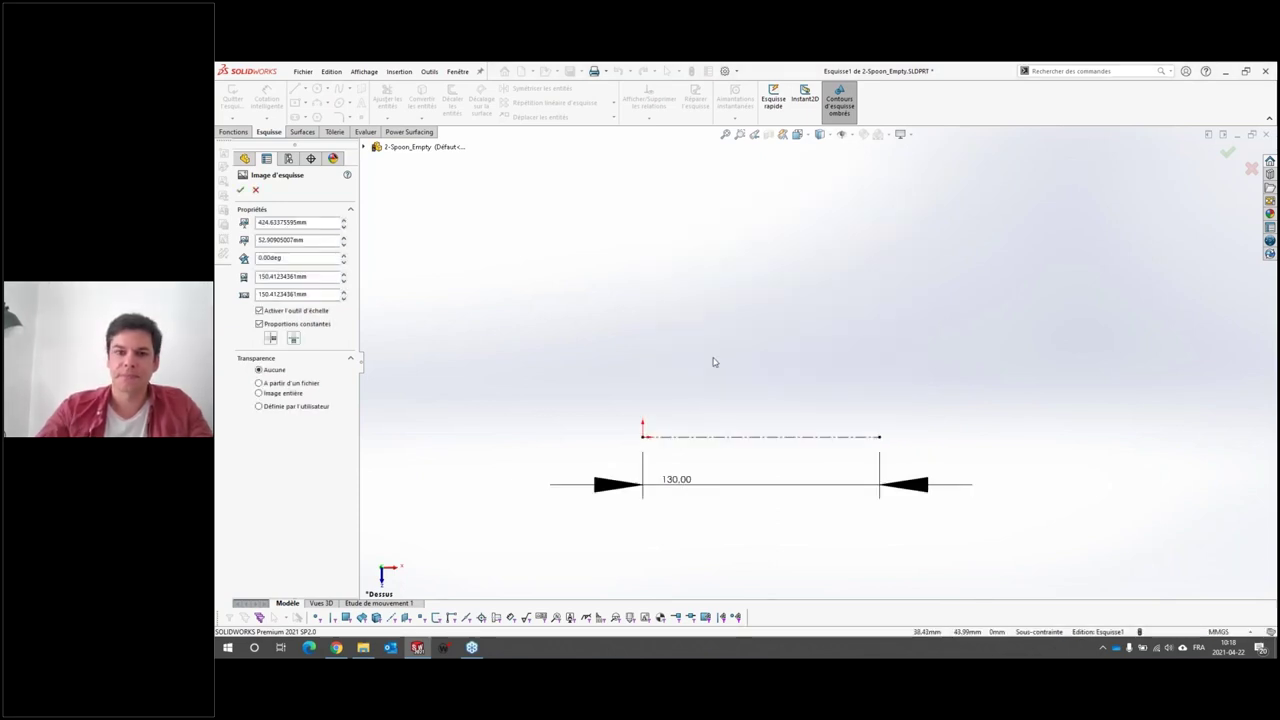
Step: Move the spoon picture onto the 130 mm line and rotate it 90°
scroll(790, 420, "up", 3)
left_click_drag(977, 347, 779, 395)
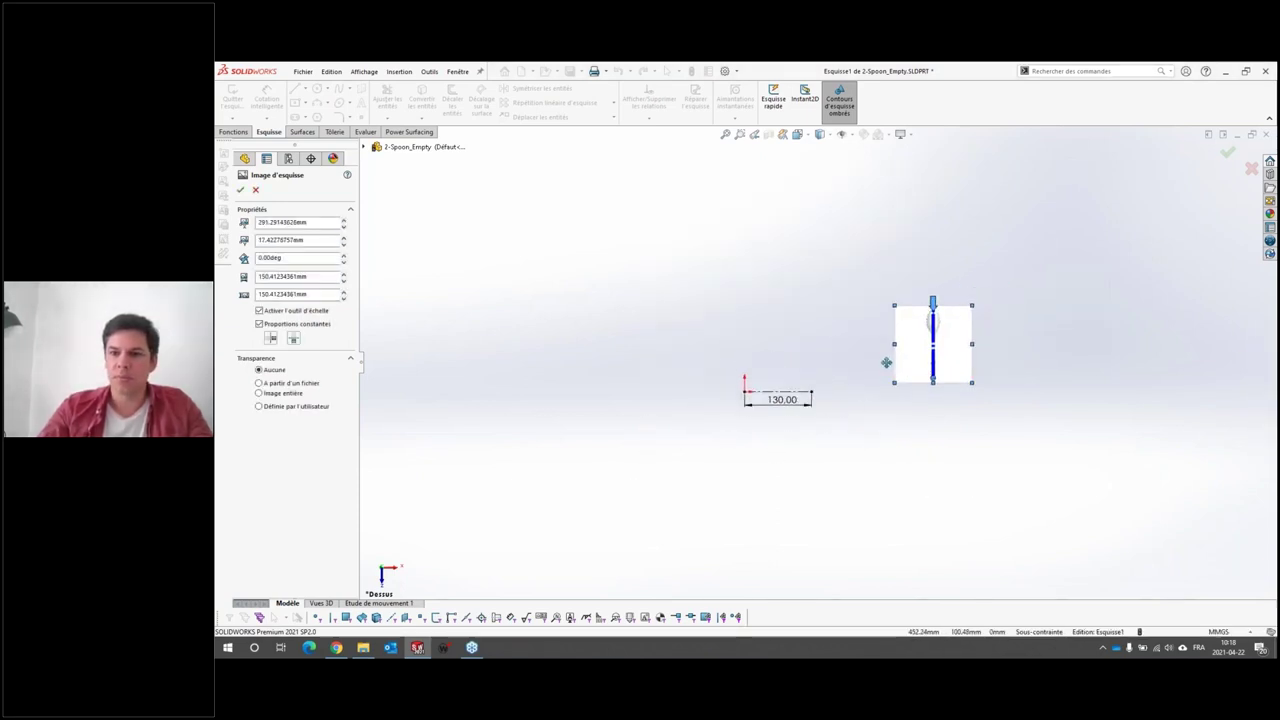
scroll(866, 428, "up", 3)
left_click_drag(786, 329, 771, 343)
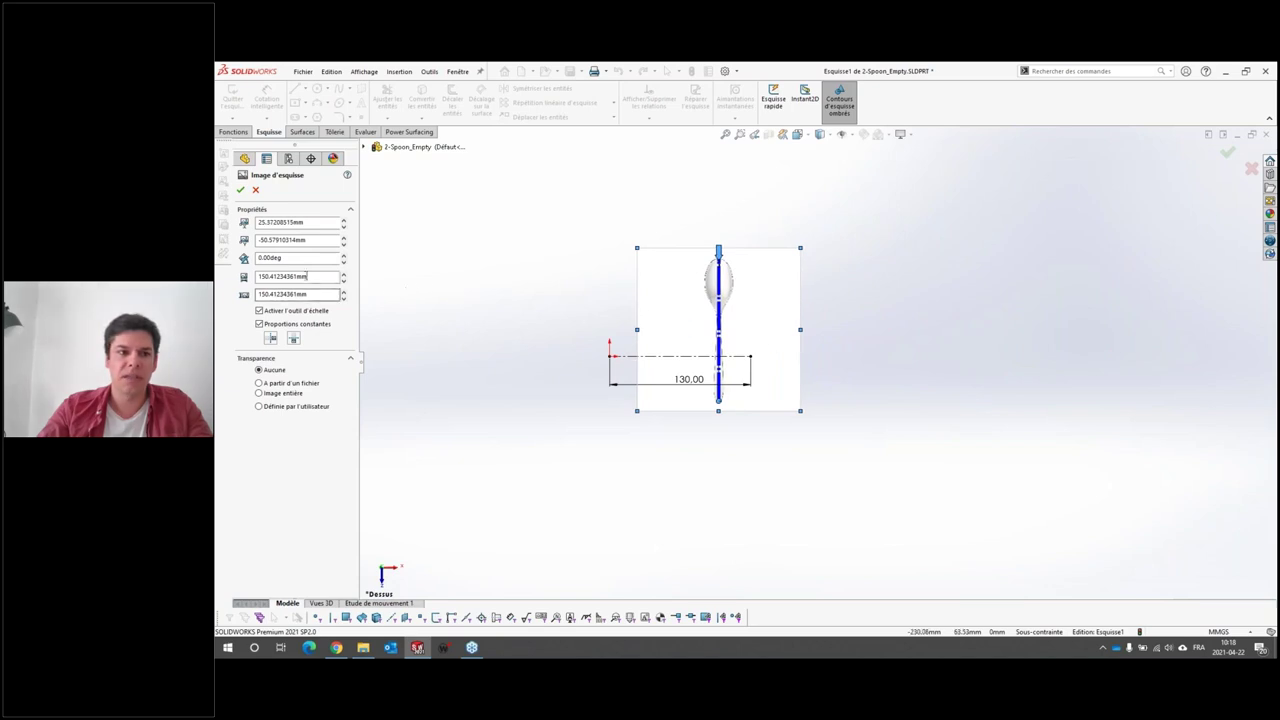
type("90")
key("Return")
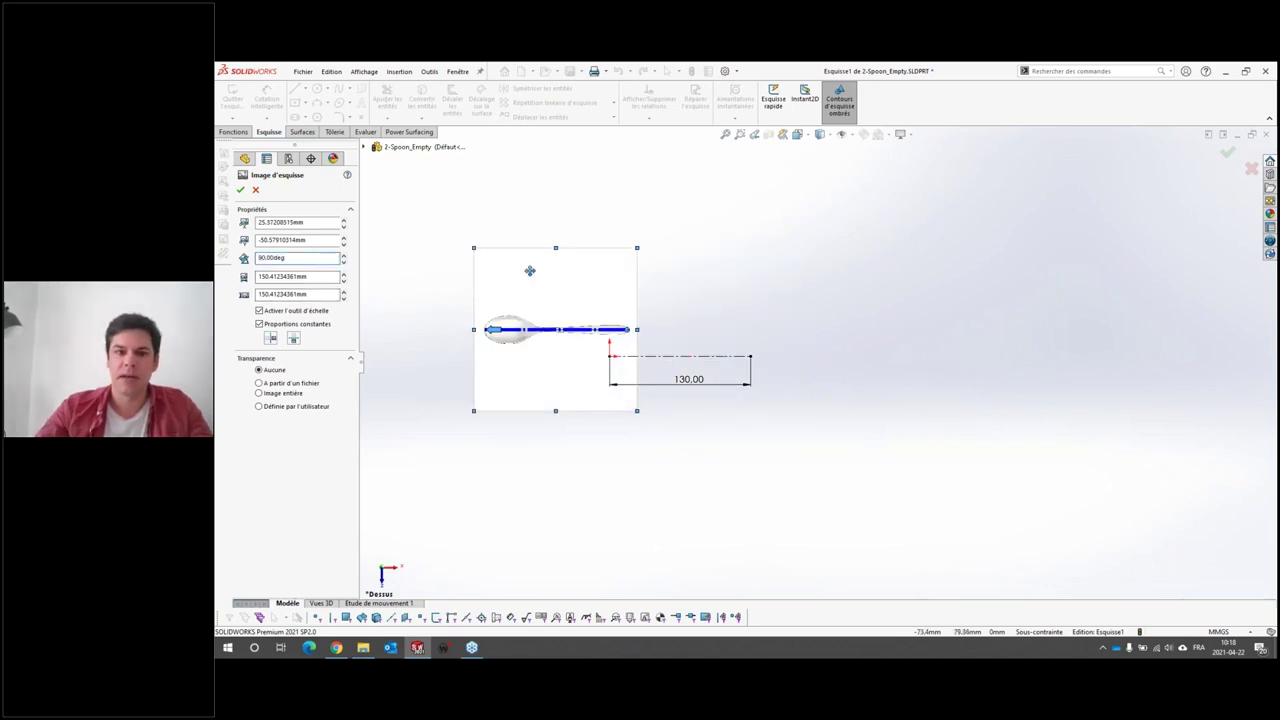
Step: Fine-tune the picture so the spoon lies along the 130 mm dimension line
scroll(588, 299, "down", 2)
left_click_drag(588, 299, 764, 335)
scroll(722, 352, "down", 3)
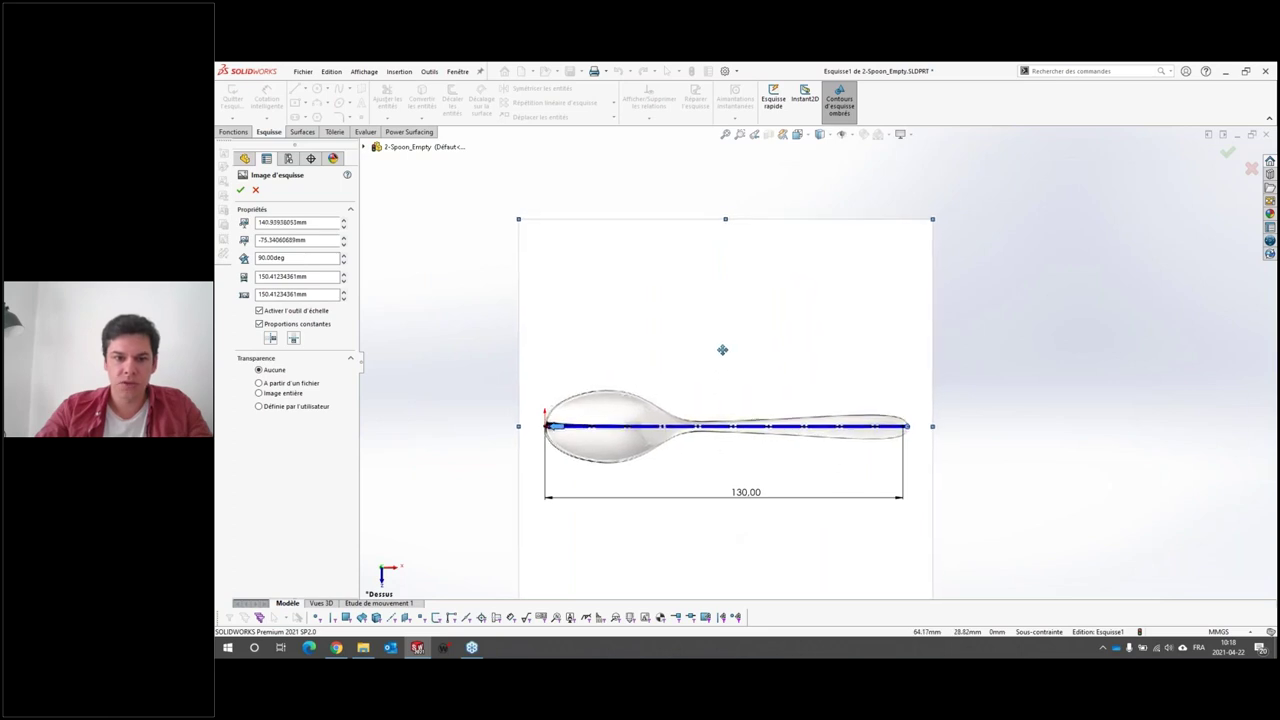
left_click_drag(722, 349, 723, 350)
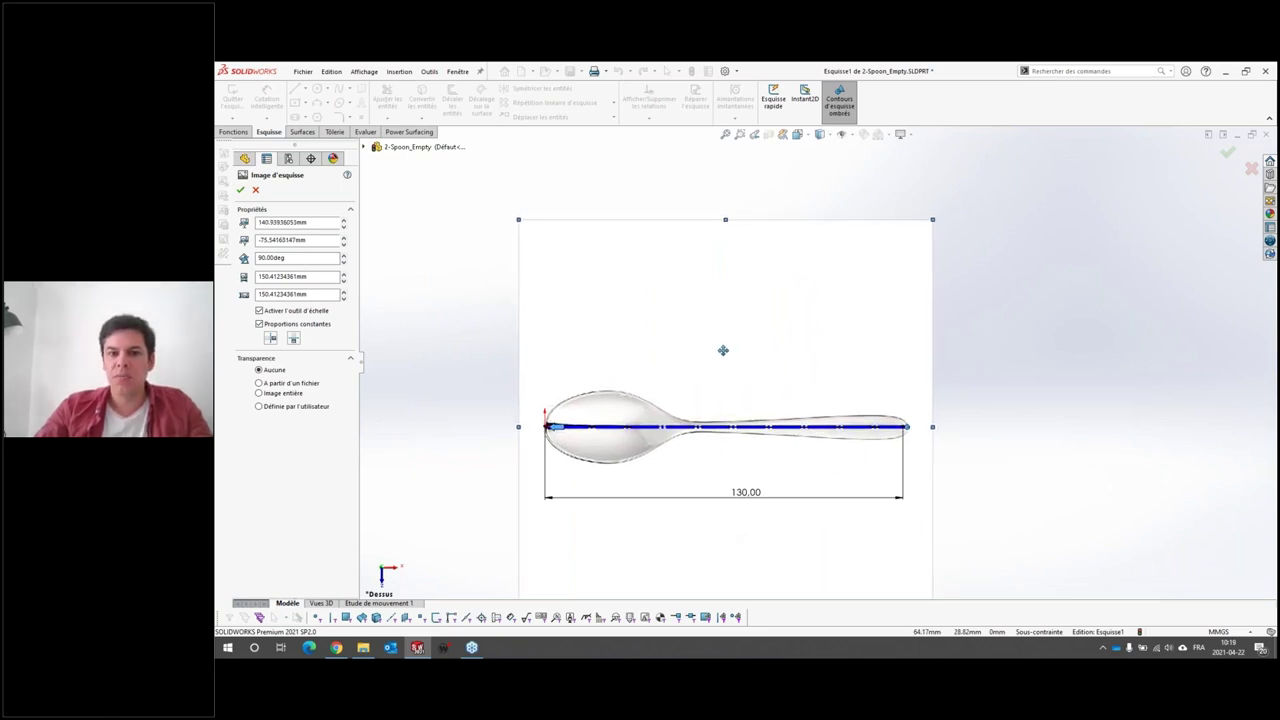
mouse_move(721, 350)
left_mouse_down()
mouse_move(554, 357)
mouse_move(722, 350)
left_mouse_up()
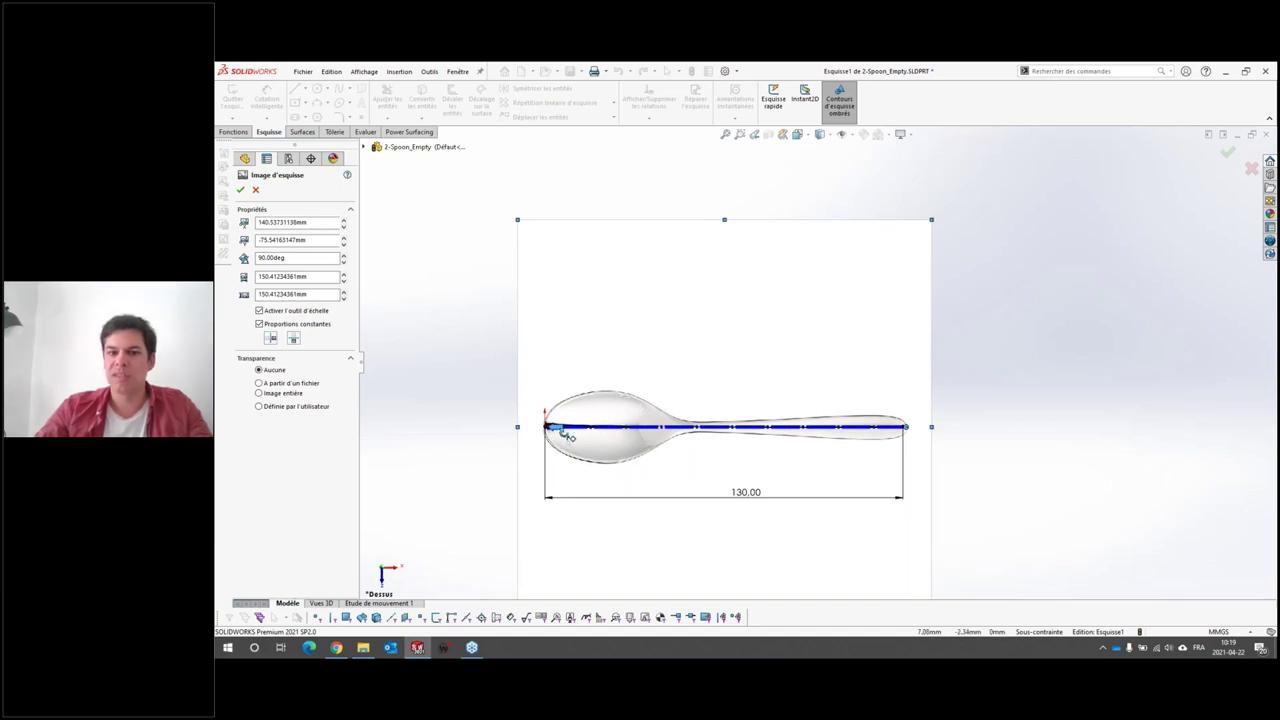
Step: Make the picture semi-transparent at 0.60 and accept the picture settings
left_click(259, 393)
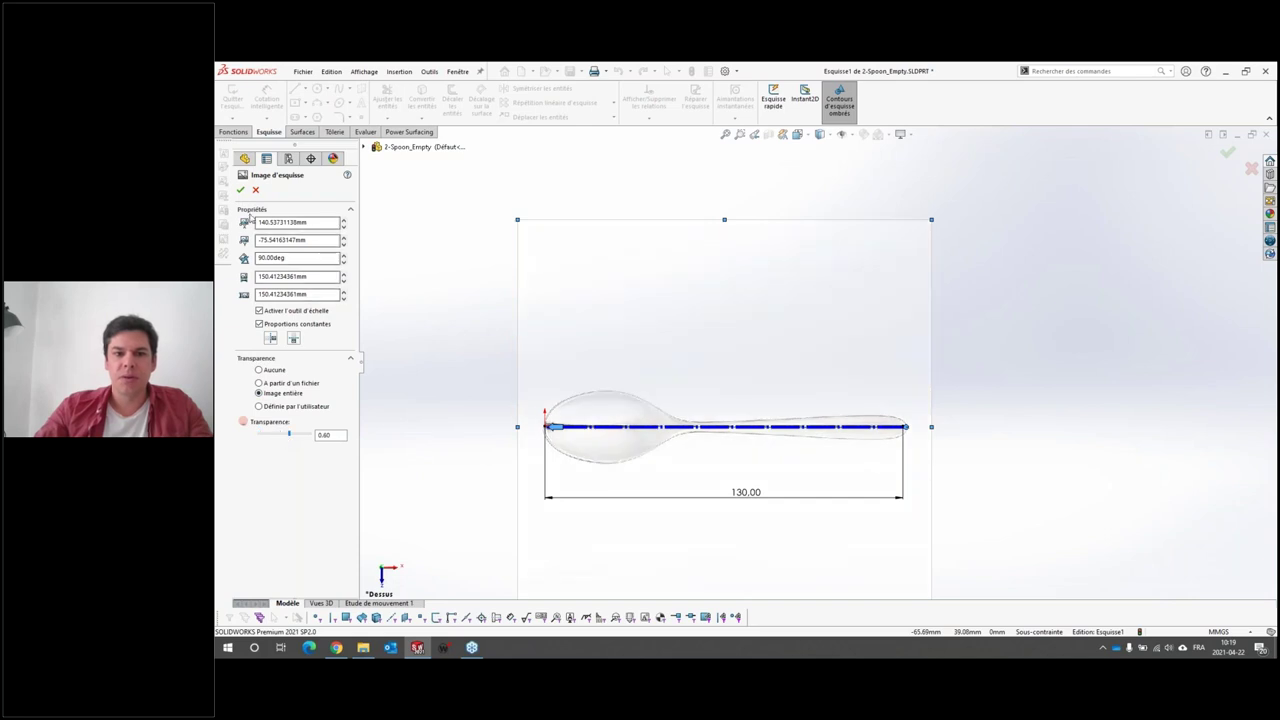
left_click(240, 189)
scroll(814, 406, "up", 2)
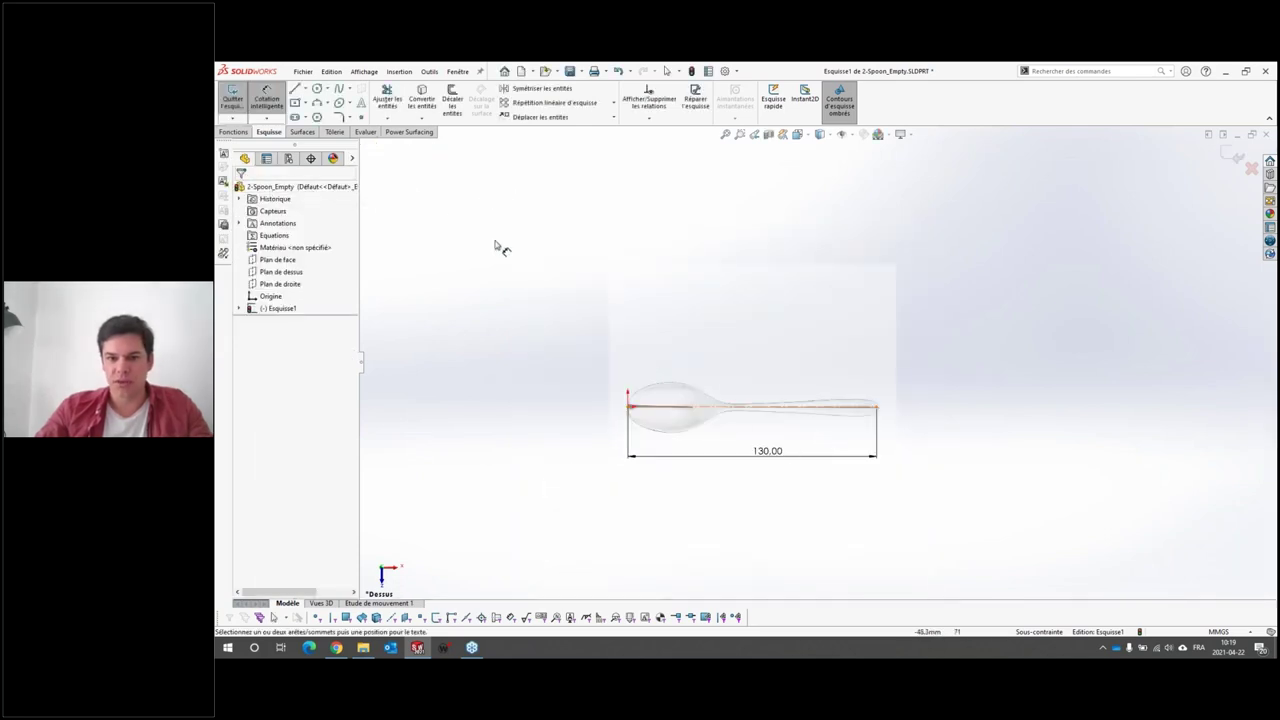
key("Escape")
Step: Exit the sketch and open the Power Surfacing Create Box shape list
left_click(232, 97)
left_click(410, 131)
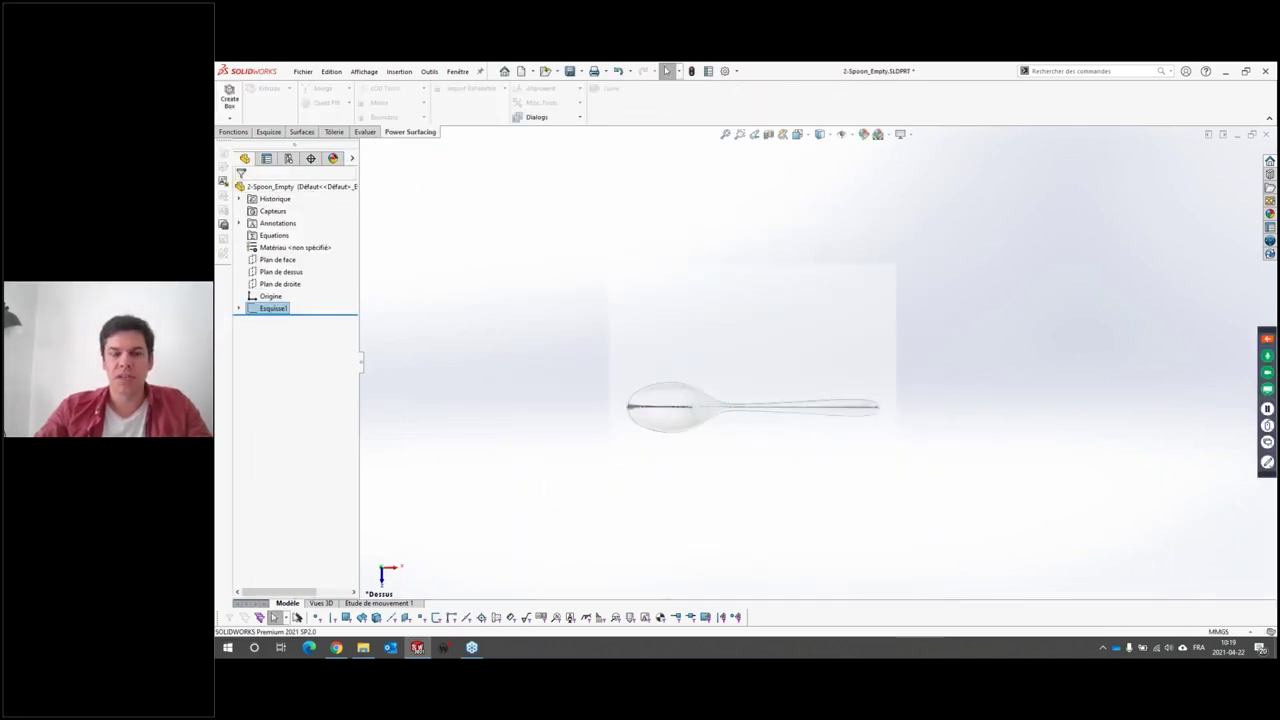
scroll(940, 477, "down", 2)
scroll(940, 477, "down", 1)
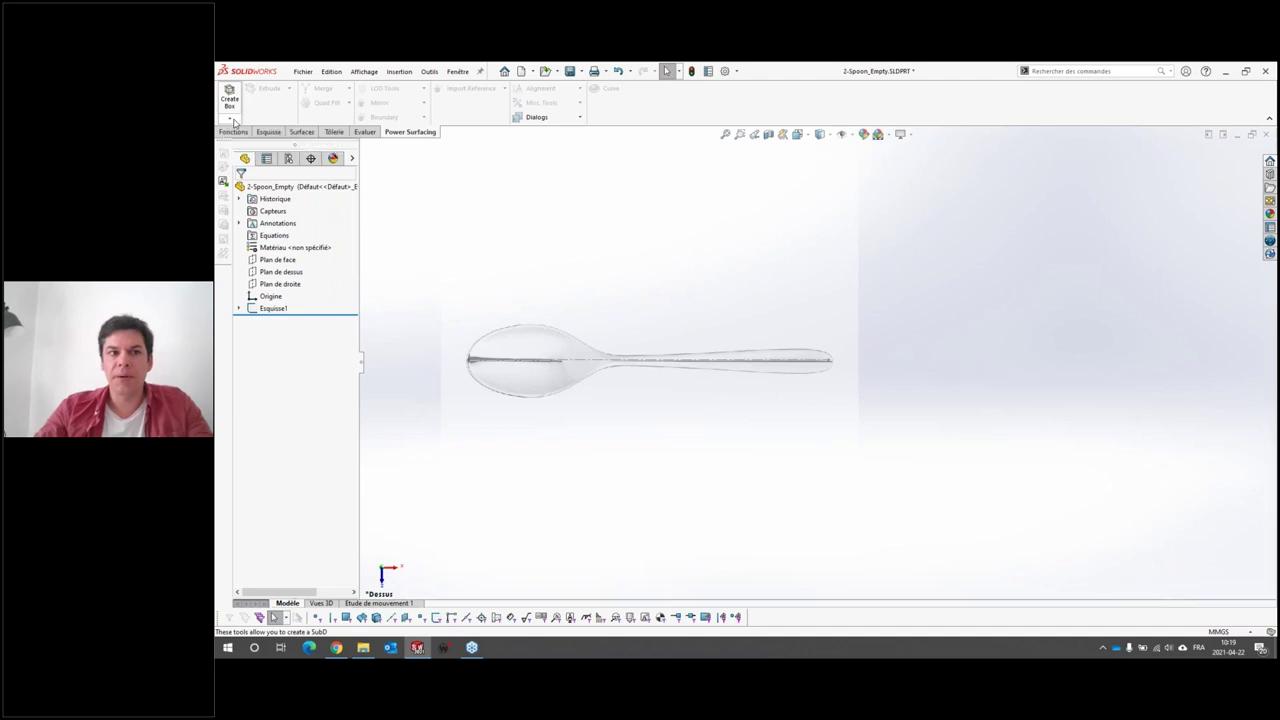
left_click(231, 118)
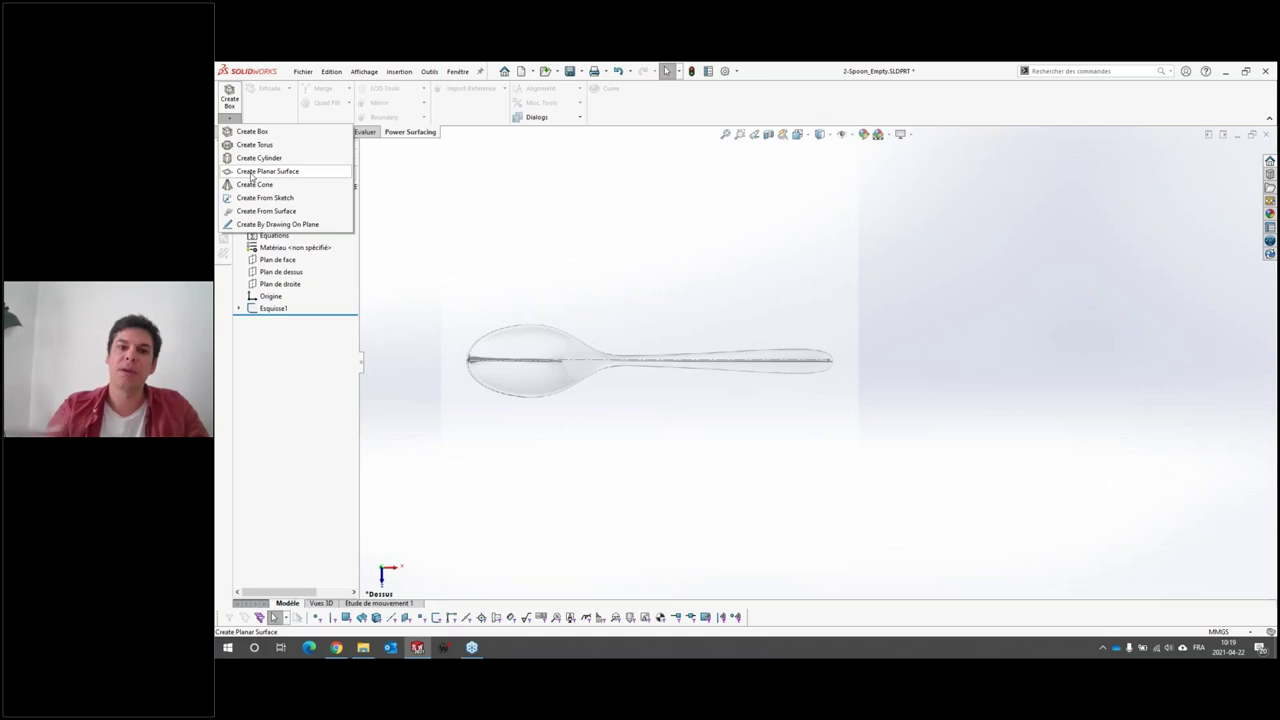
Step: Start a planar SubD surface and return to the Top view
left_click(252, 172)
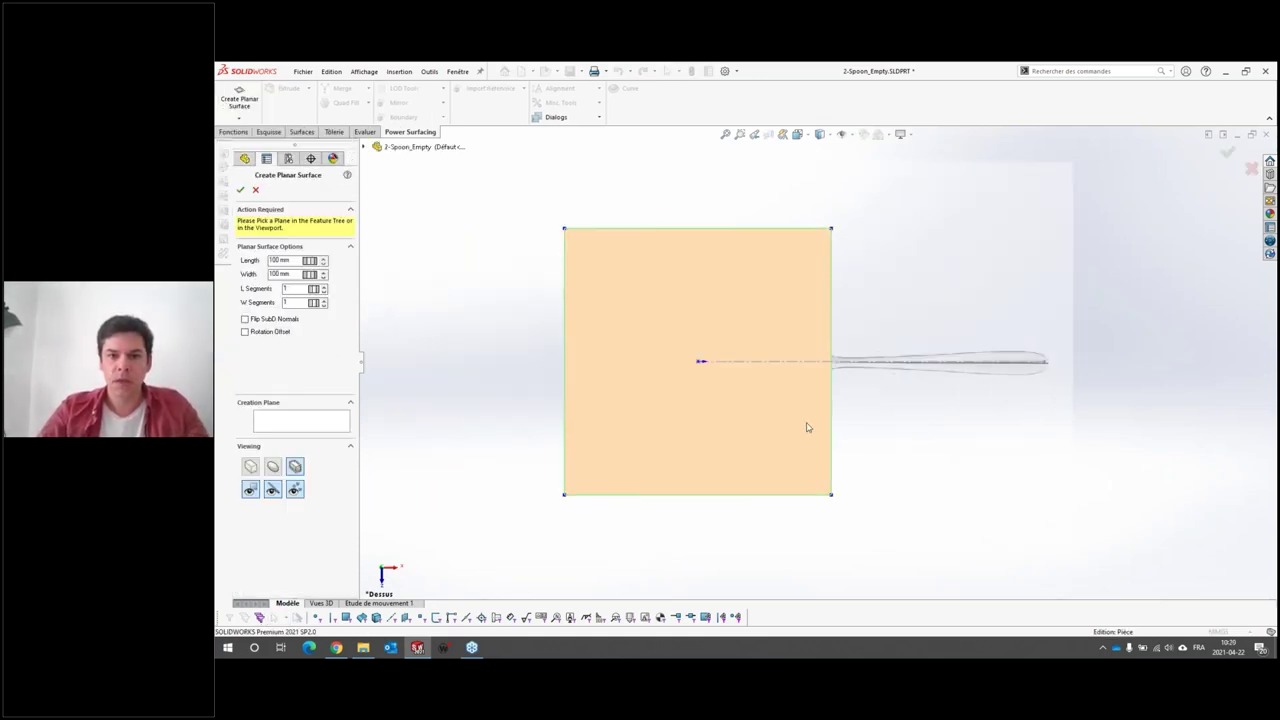
scroll(807, 427, "up", 1)
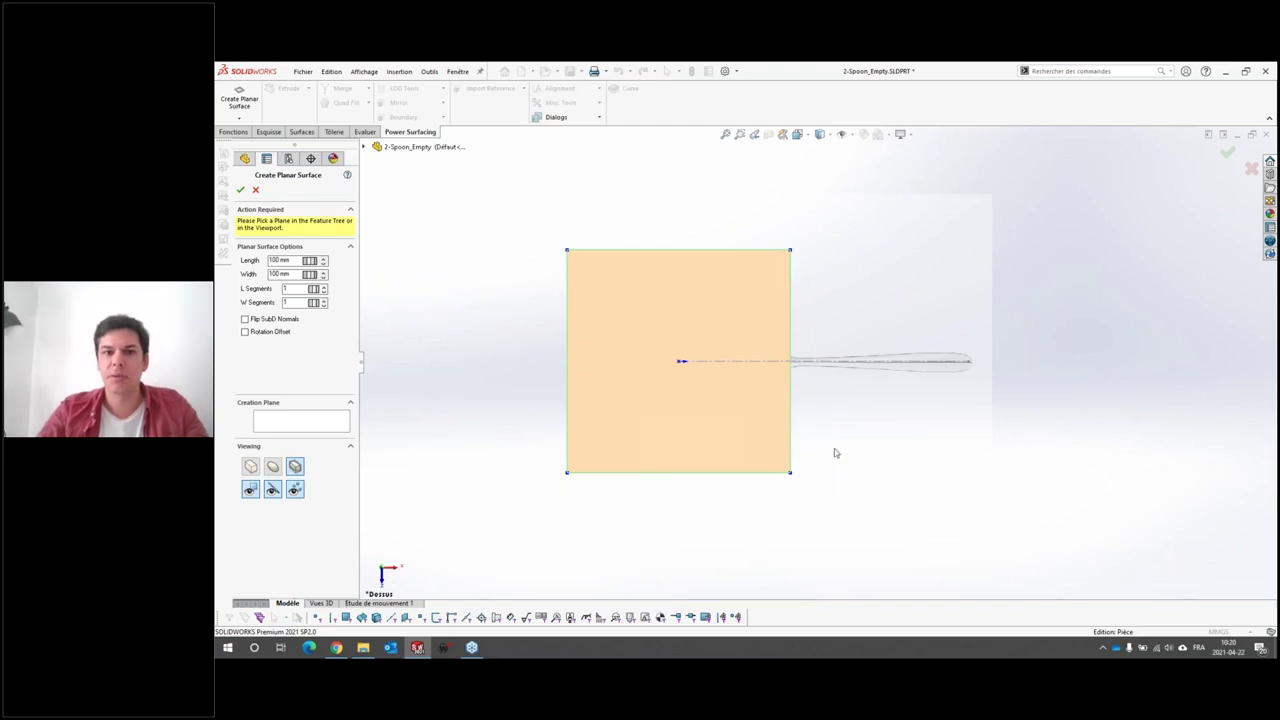
mouse_move(835, 453)
middle_mouse_down()
mouse_move(823, 246)
mouse_move(883, 220)
mouse_move(1000, 289)
mouse_move(847, 183)
mouse_move(743, 251)
middle_mouse_up()
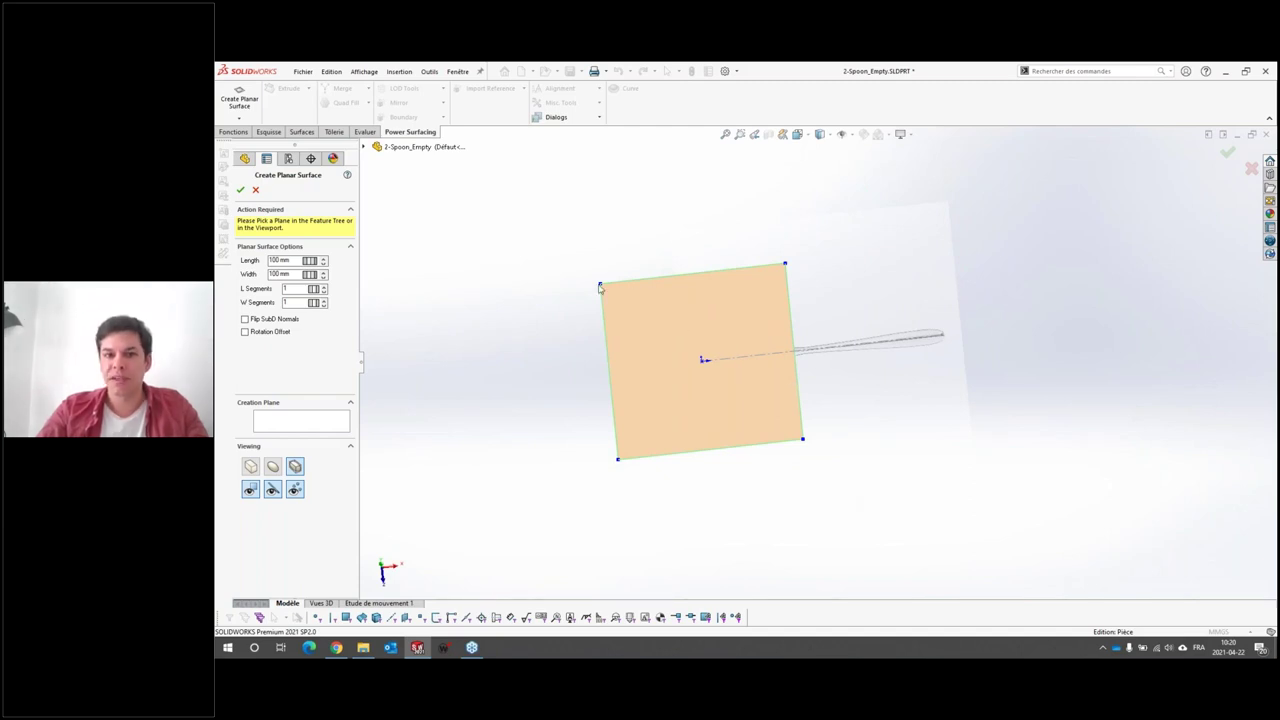
left_click(798, 136)
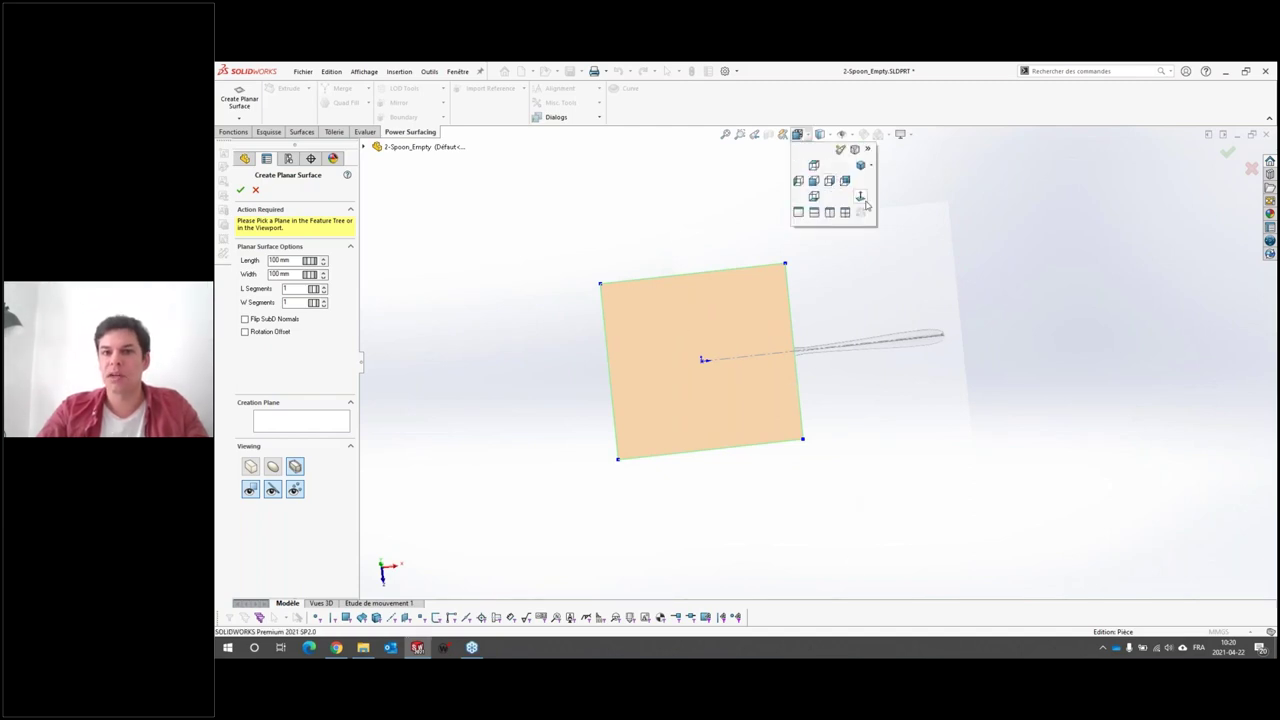
left_click(862, 199)
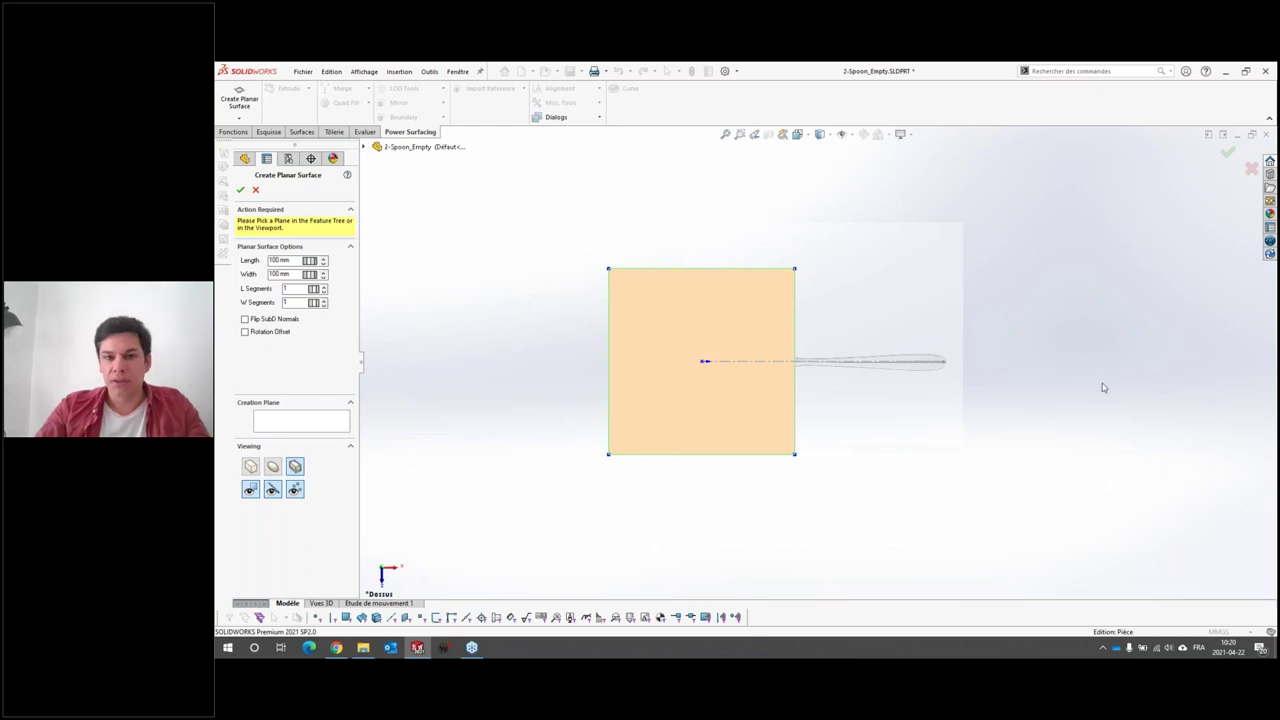
scroll(1100, 388, "down", 2)
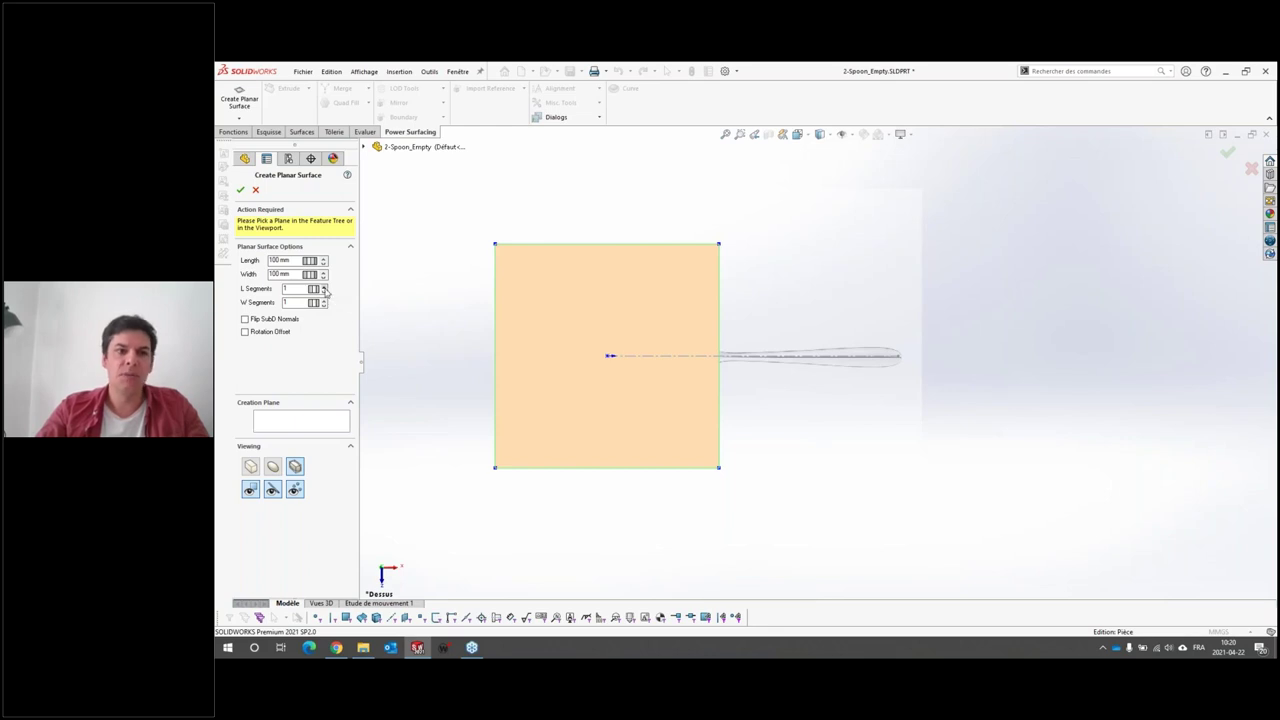
Step: Set 4 length segments and 2 width segments, then confirm the planar surface
left_click(324, 287)
left_click(324, 287)
left_click(324, 287)
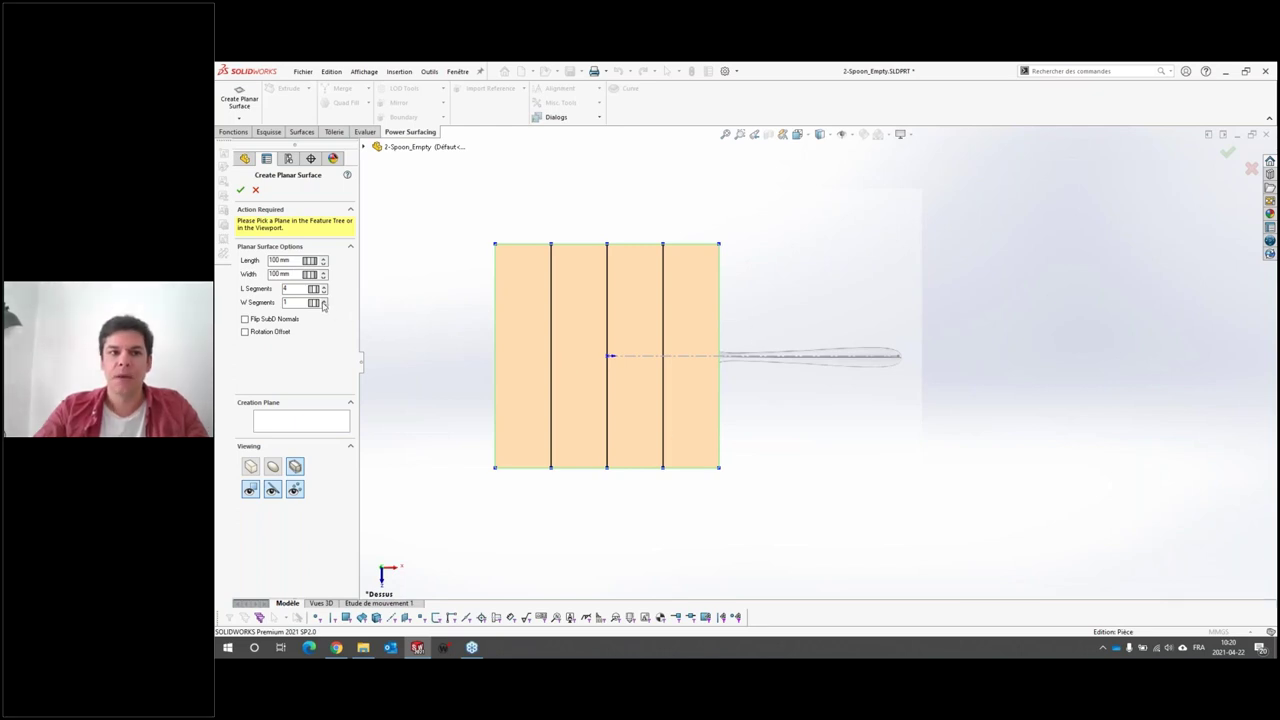
left_click(323, 299)
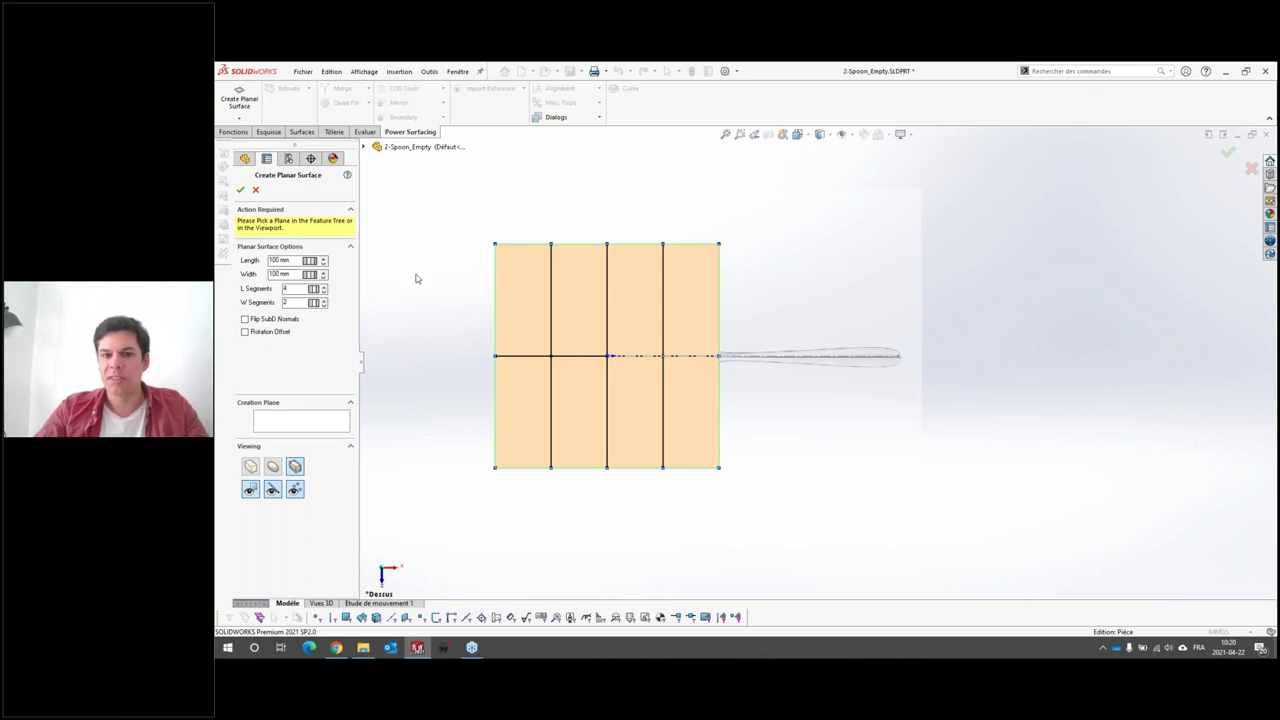
left_click(240, 189)
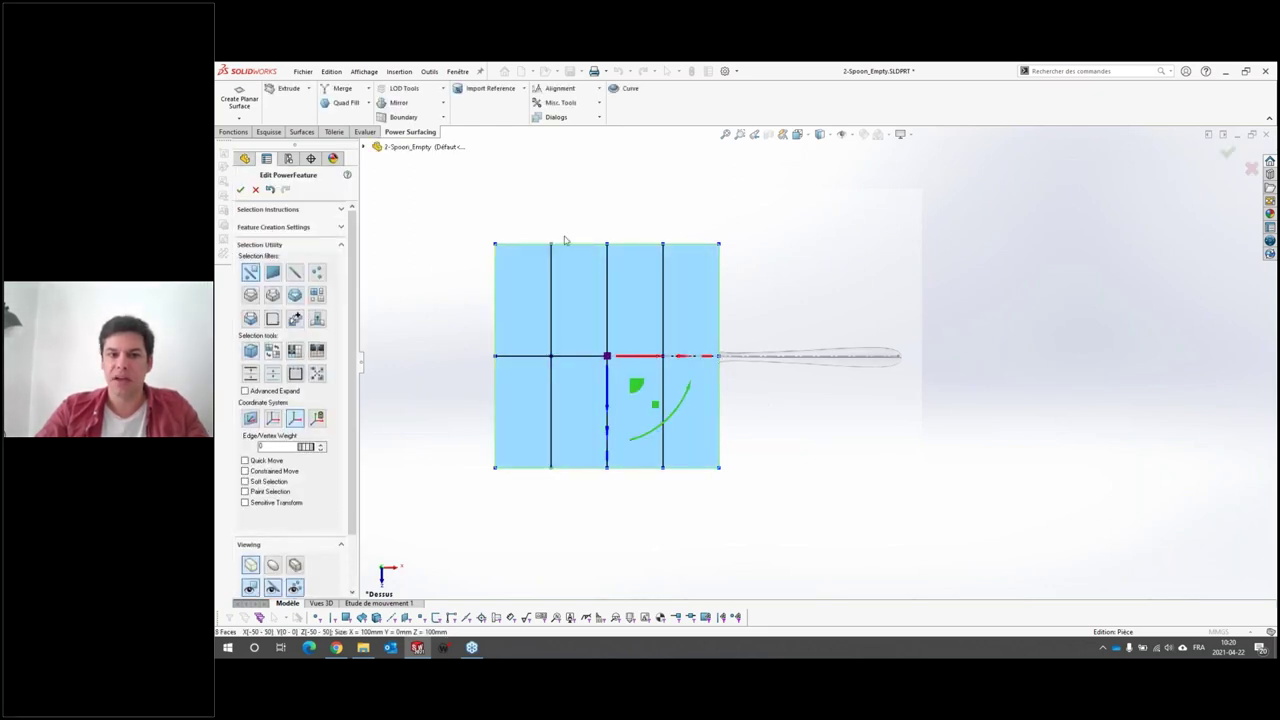
Step: Mirror the 4 by 2 surface about Plan de face, then hide the front plane
left_click(523, 219)
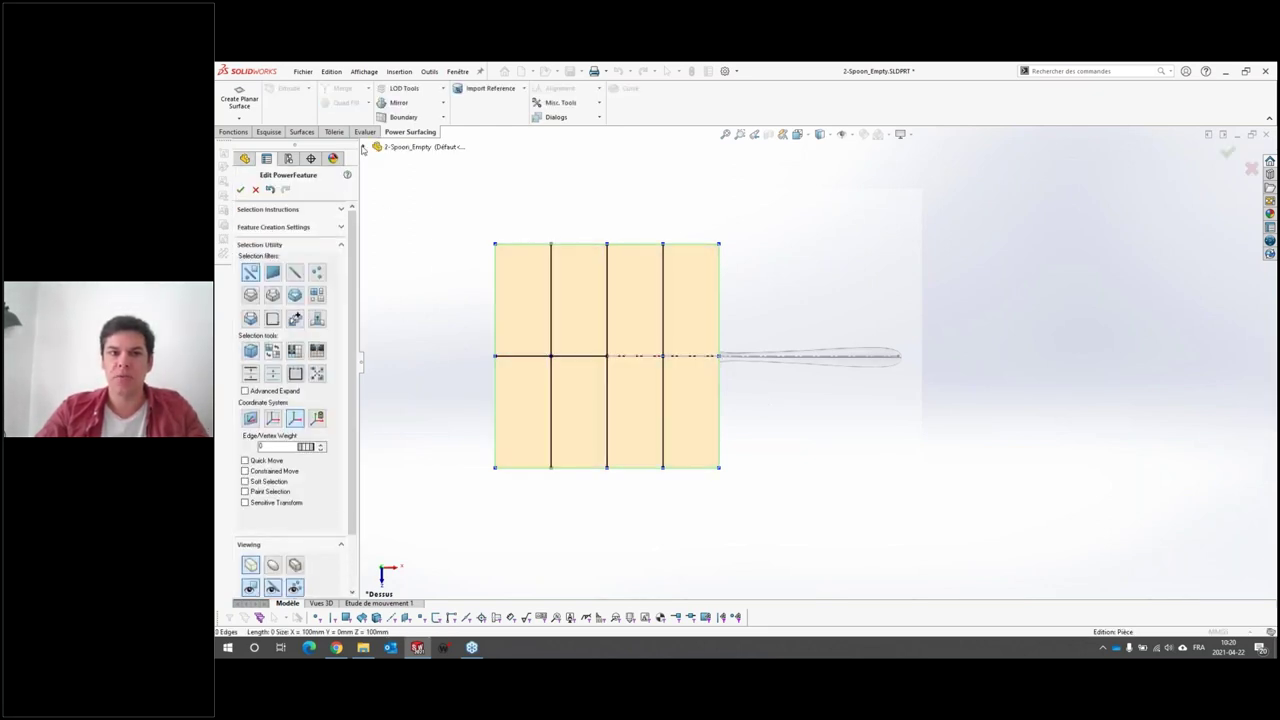
left_click(364, 147)
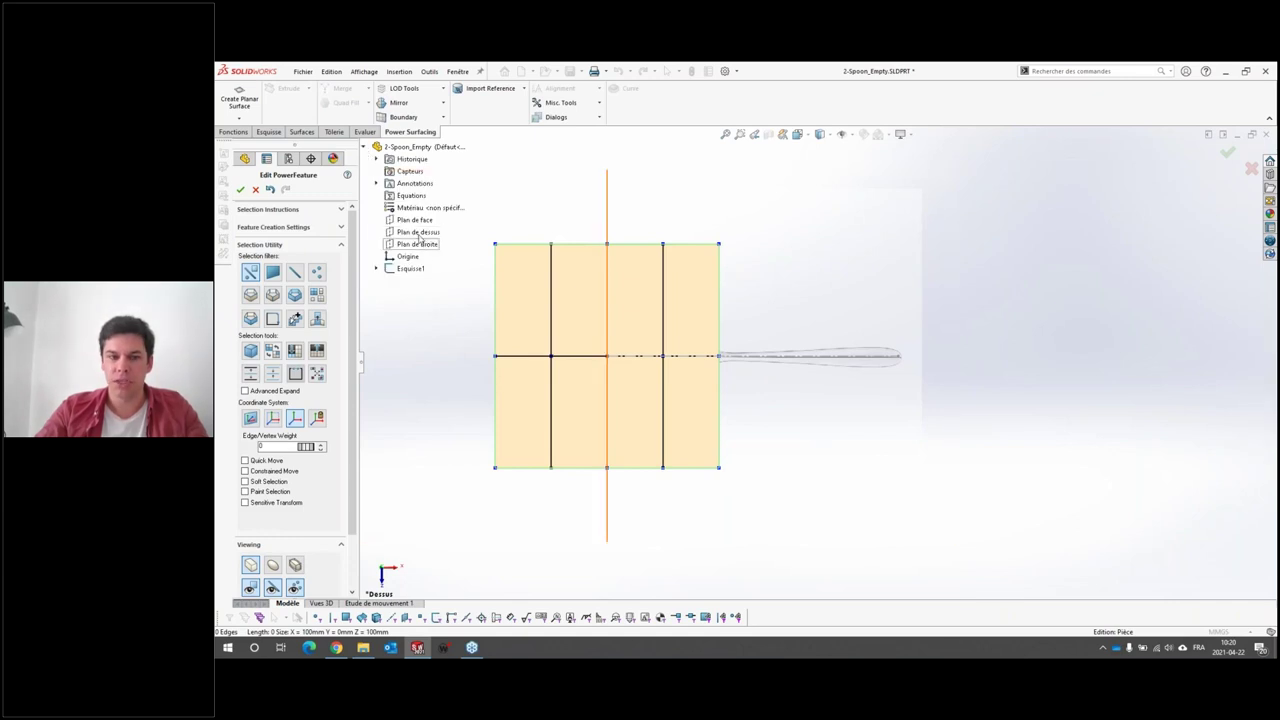
left_click(414, 219)
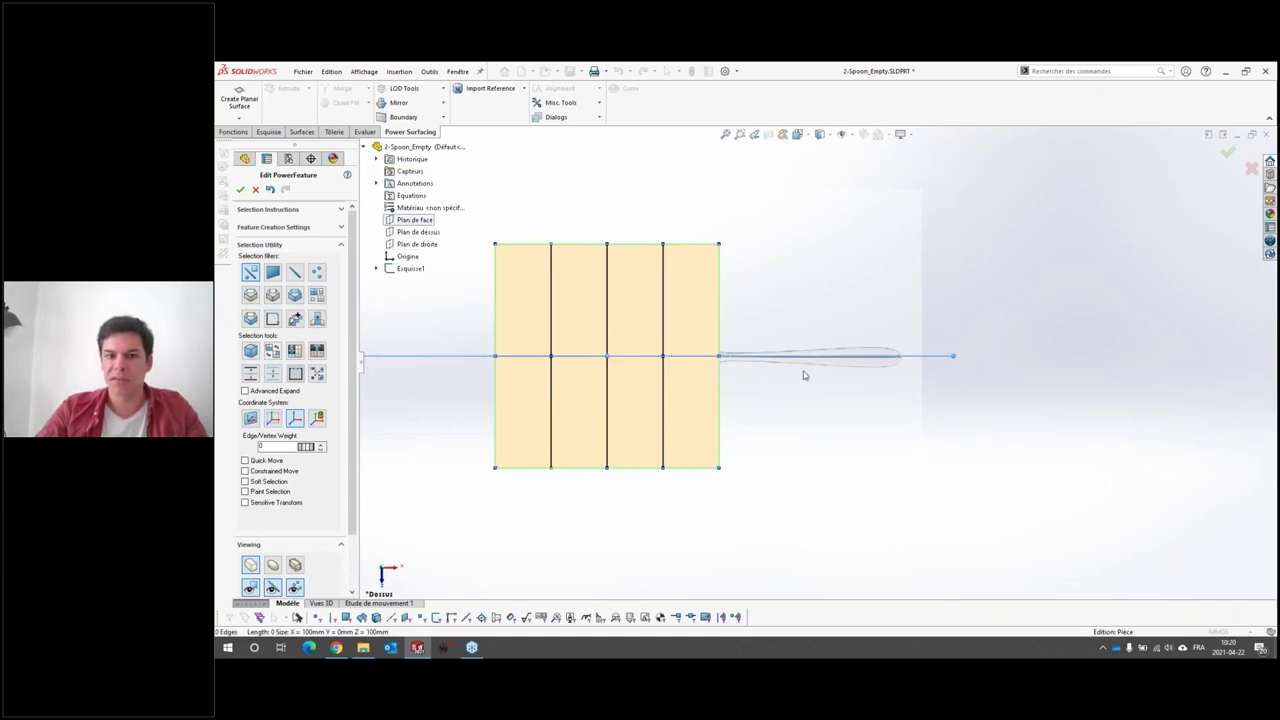
left_click(398, 102)
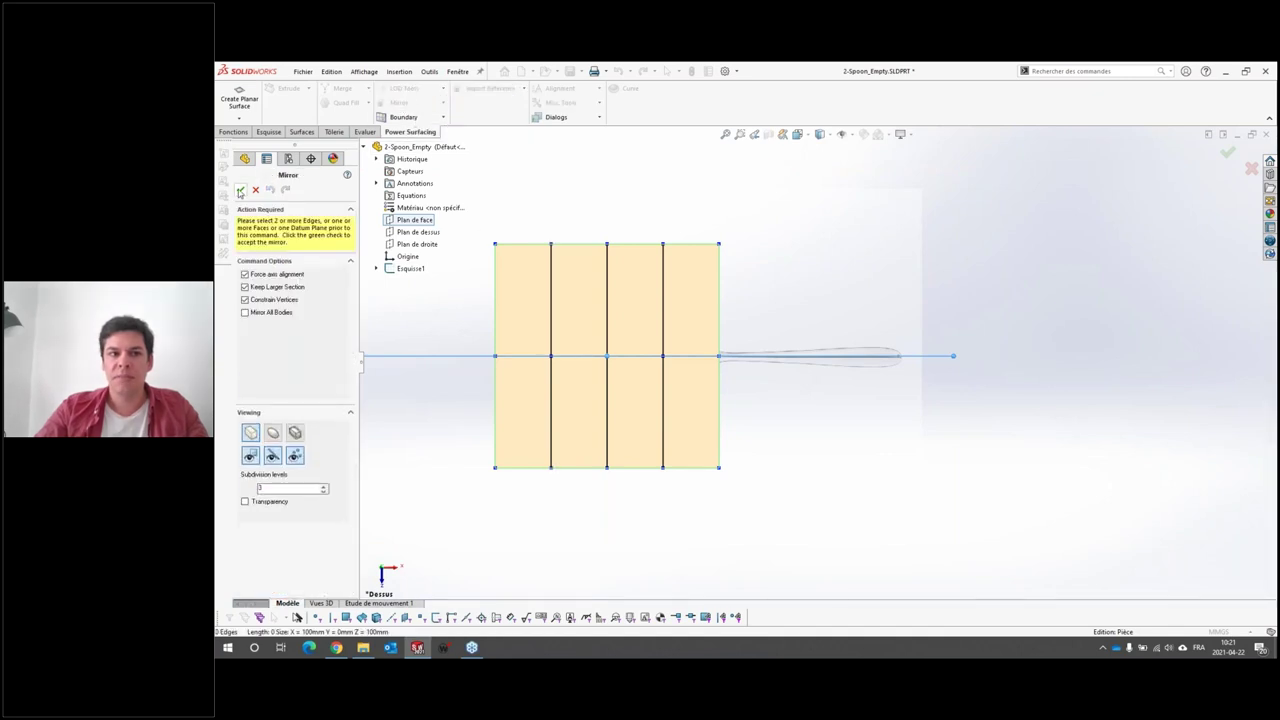
left_click(240, 191)
mouse_move(637, 471)
middle_mouse_down()
mouse_move(614, 331)
mouse_move(575, 435)
middle_mouse_up()
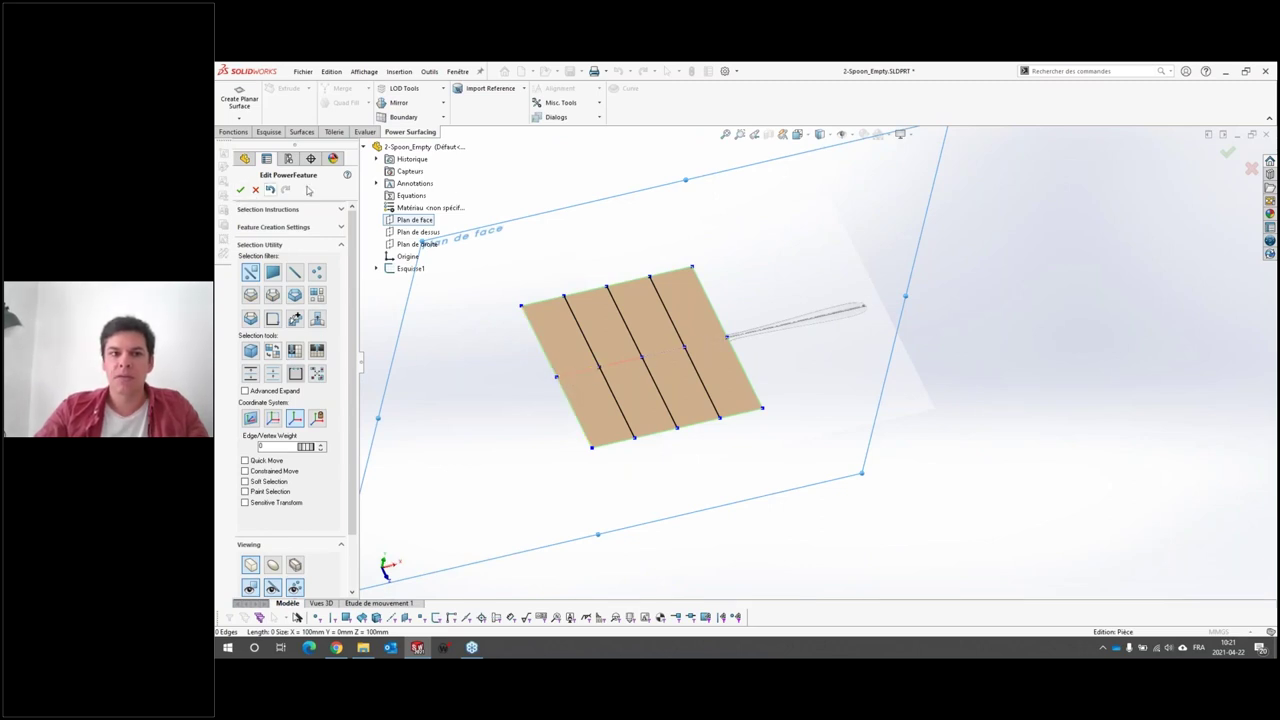
left_click(740, 170)
Step: In Top view, move the surface right over the spoon and stretch its right edge further
left_click(797, 134)
left_click(815, 175)
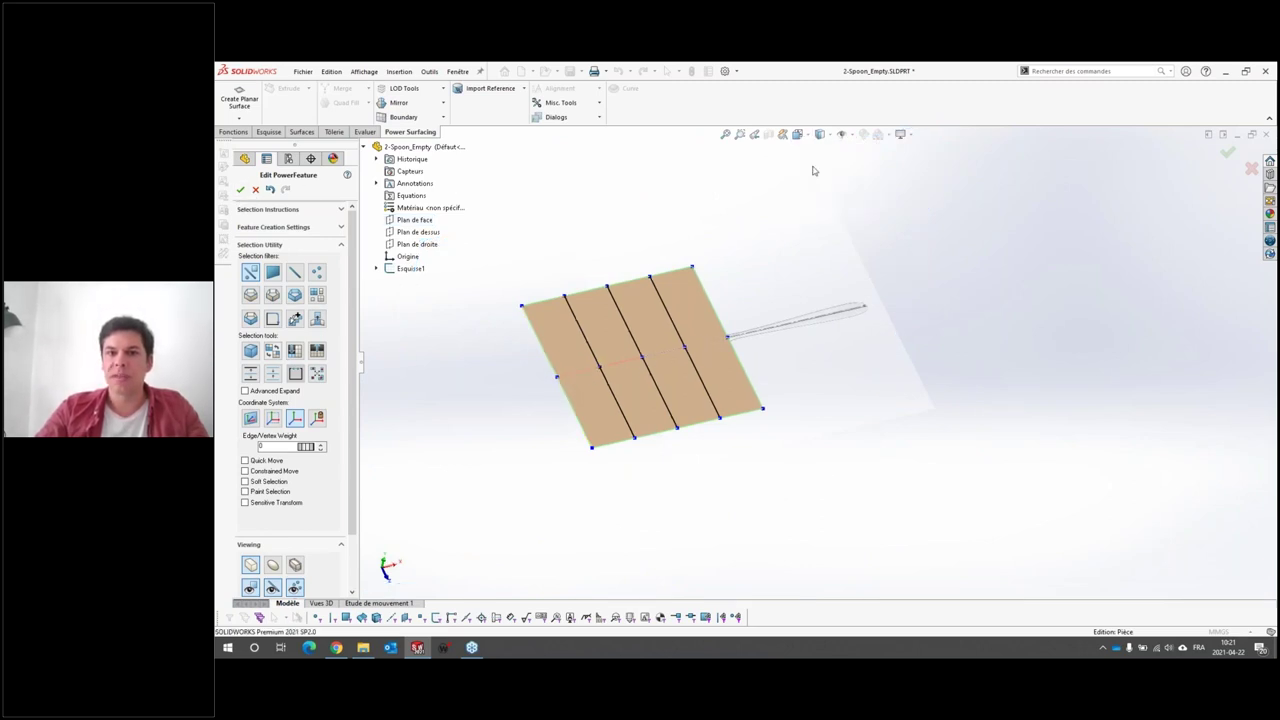
left_click_drag(692, 222, 992, 518)
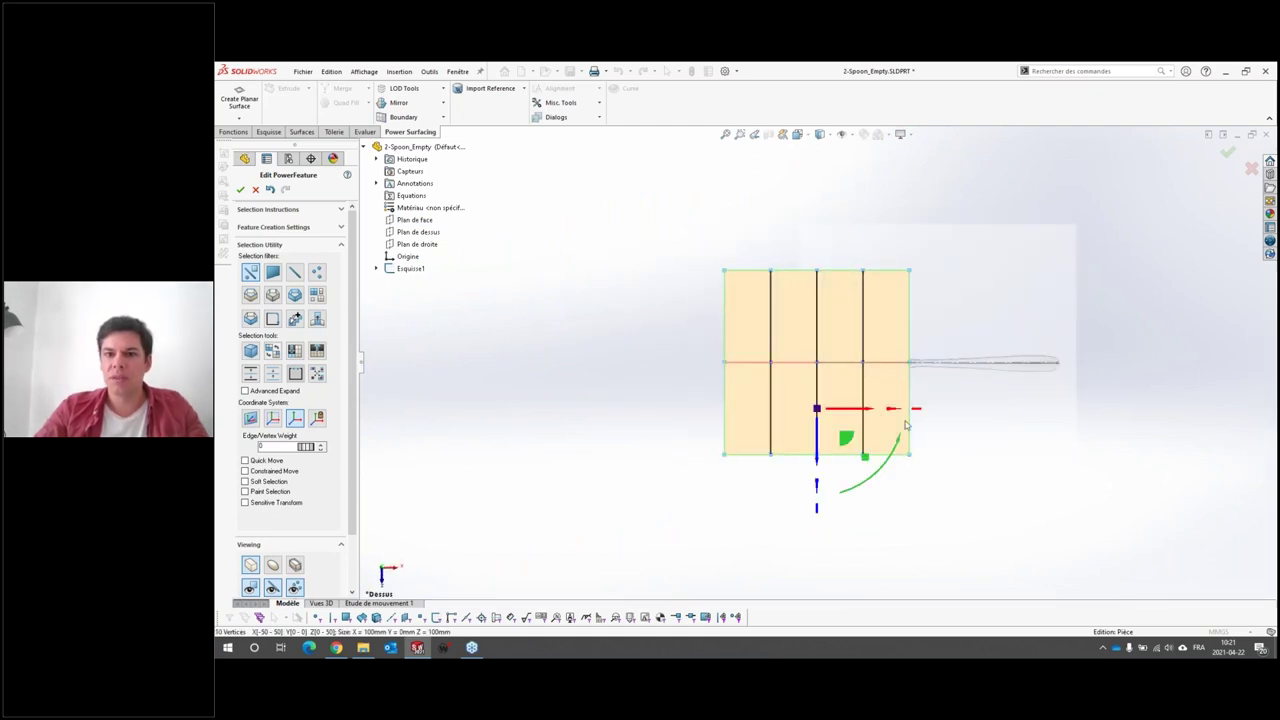
left_click_drag(883, 417, 974, 417)
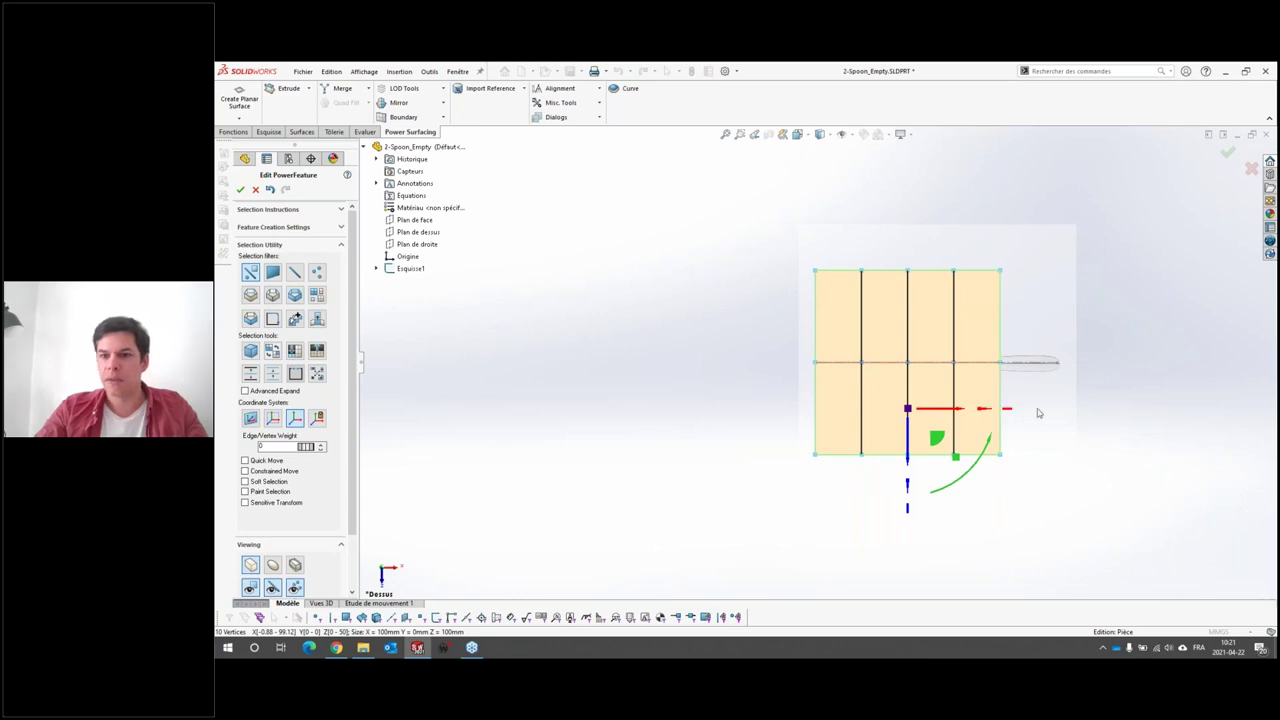
left_click_drag(986, 258, 1086, 518)
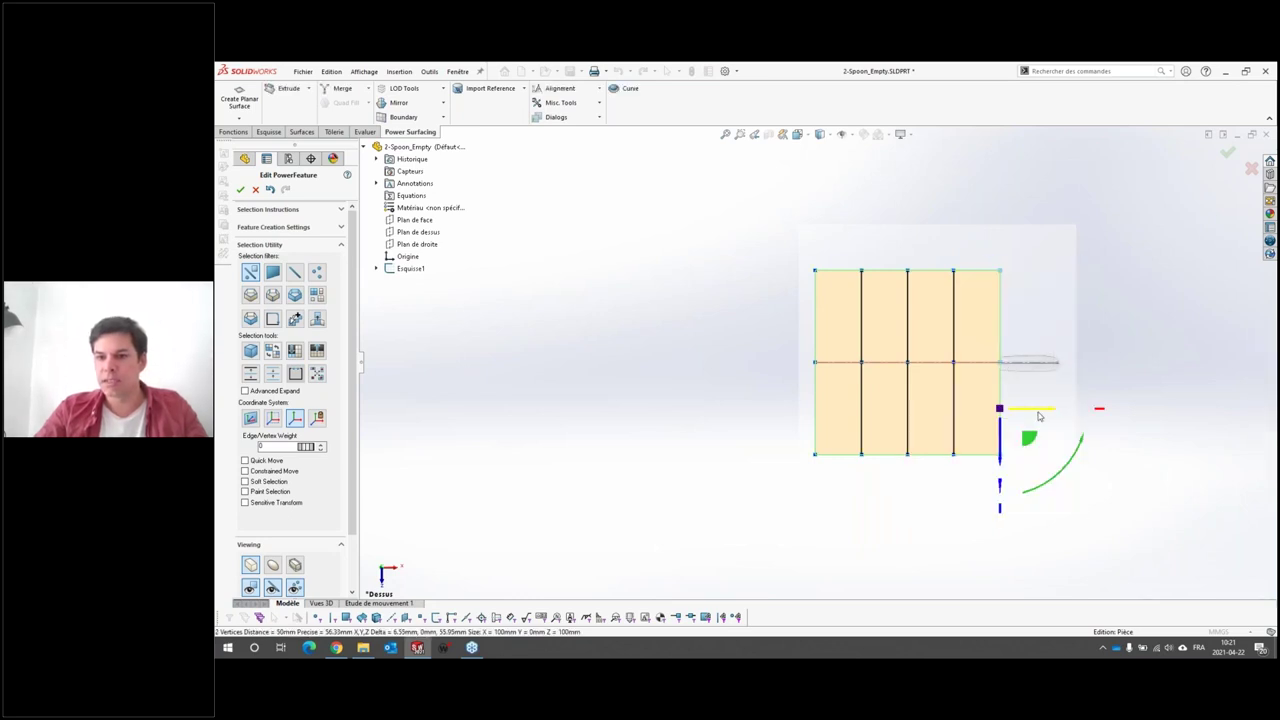
left_click_drag(1039, 416, 1099, 416)
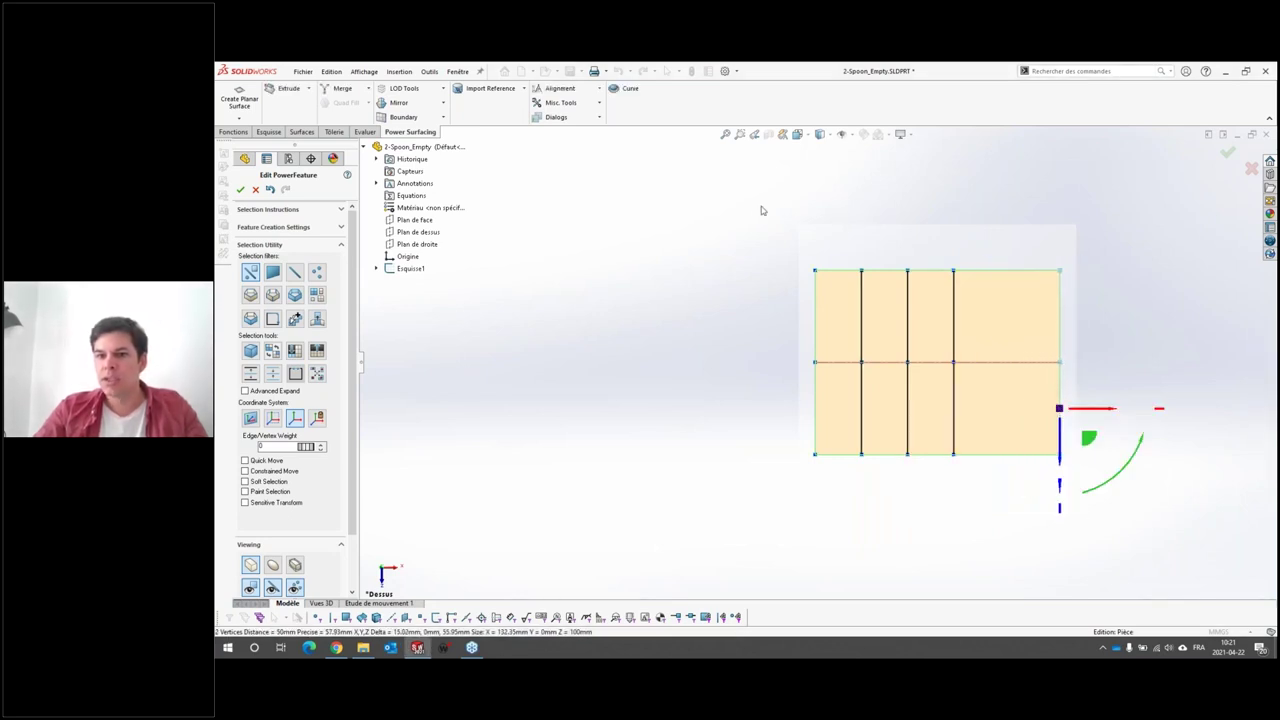
left_click(1111, 449)
Step: Pull the bottom edge's five vertices up to narrow the surface into a strip
scroll(1111, 449, "down", 2)
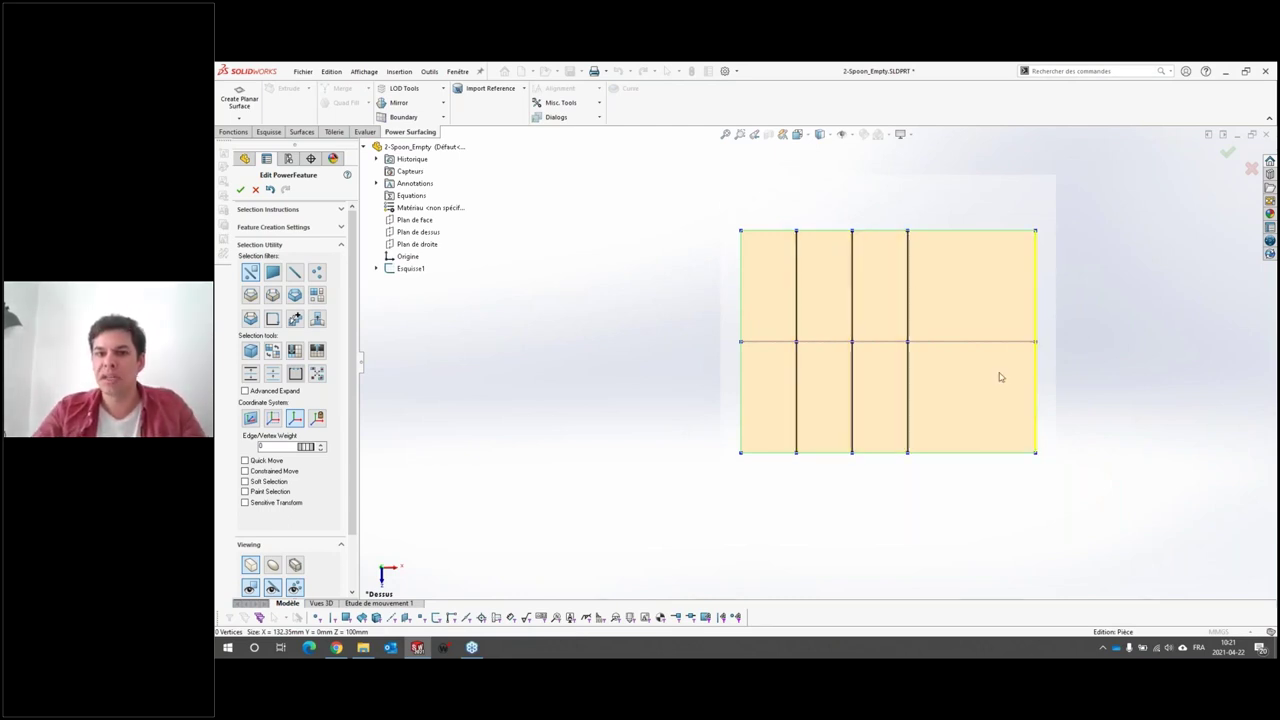
left_click_drag(723, 437, 1043, 514)
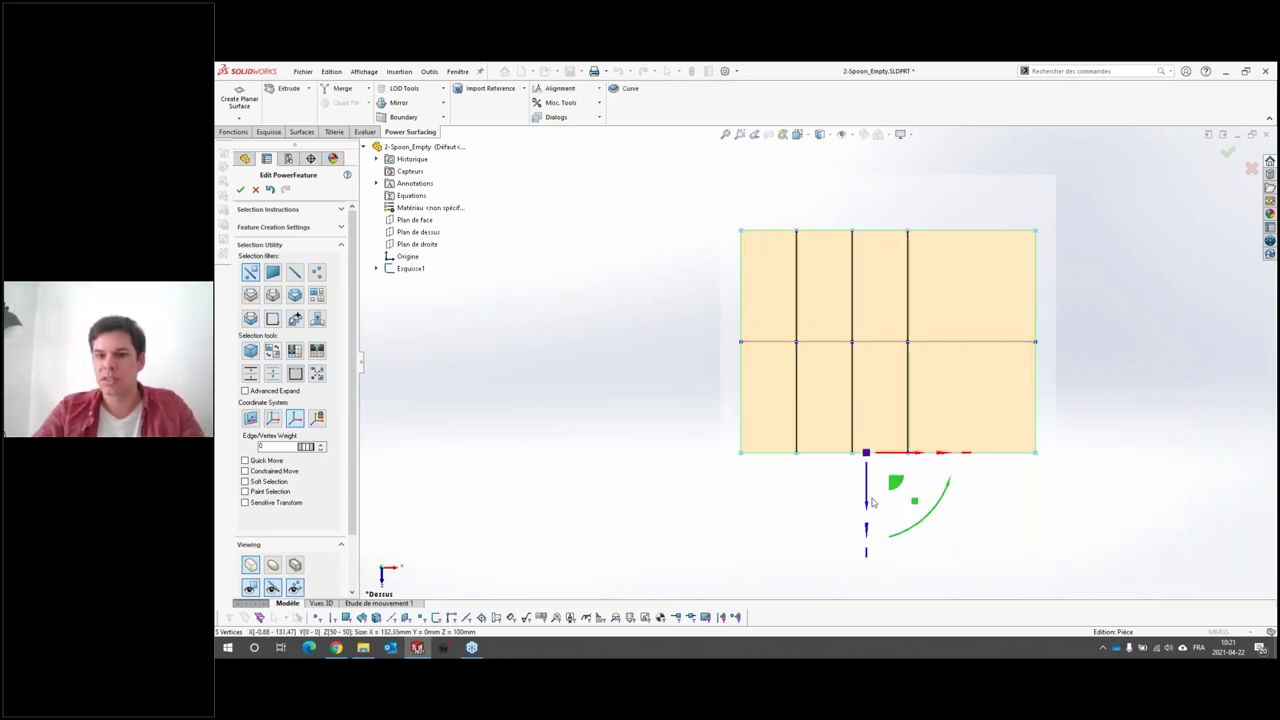
left_click_drag(867, 500, 862, 399)
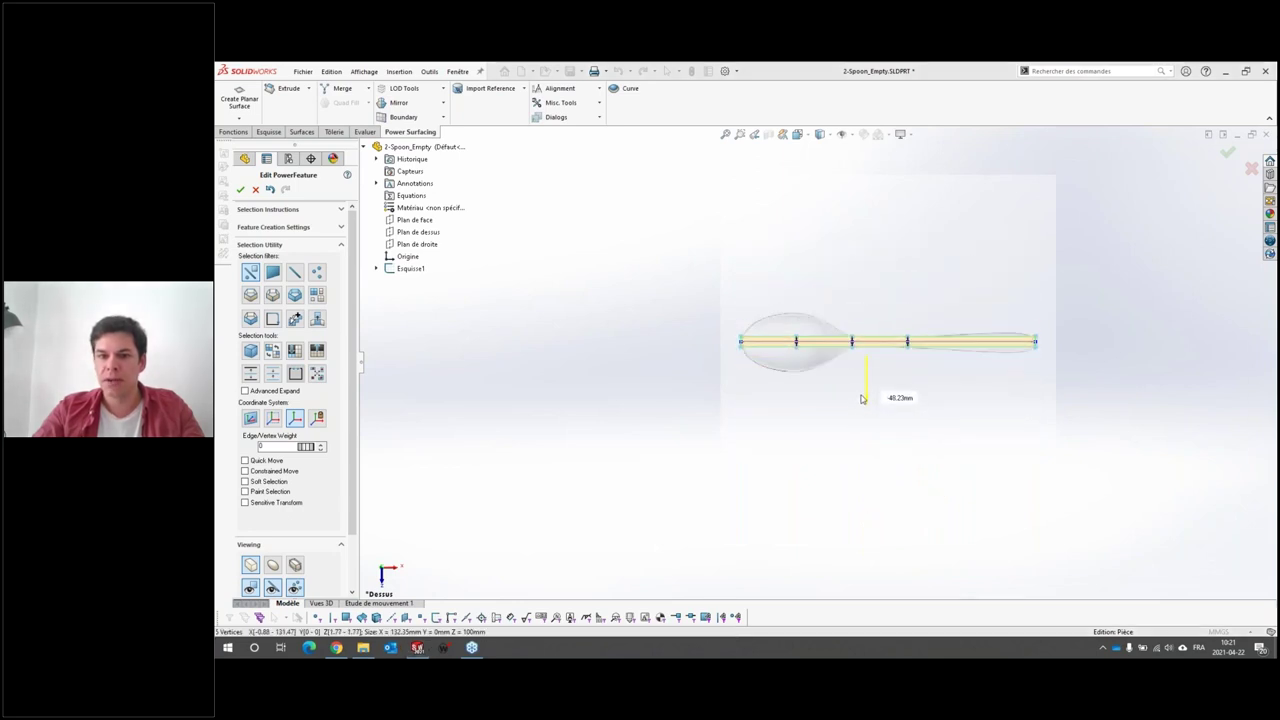
left_click_drag(862, 399, 863, 410)
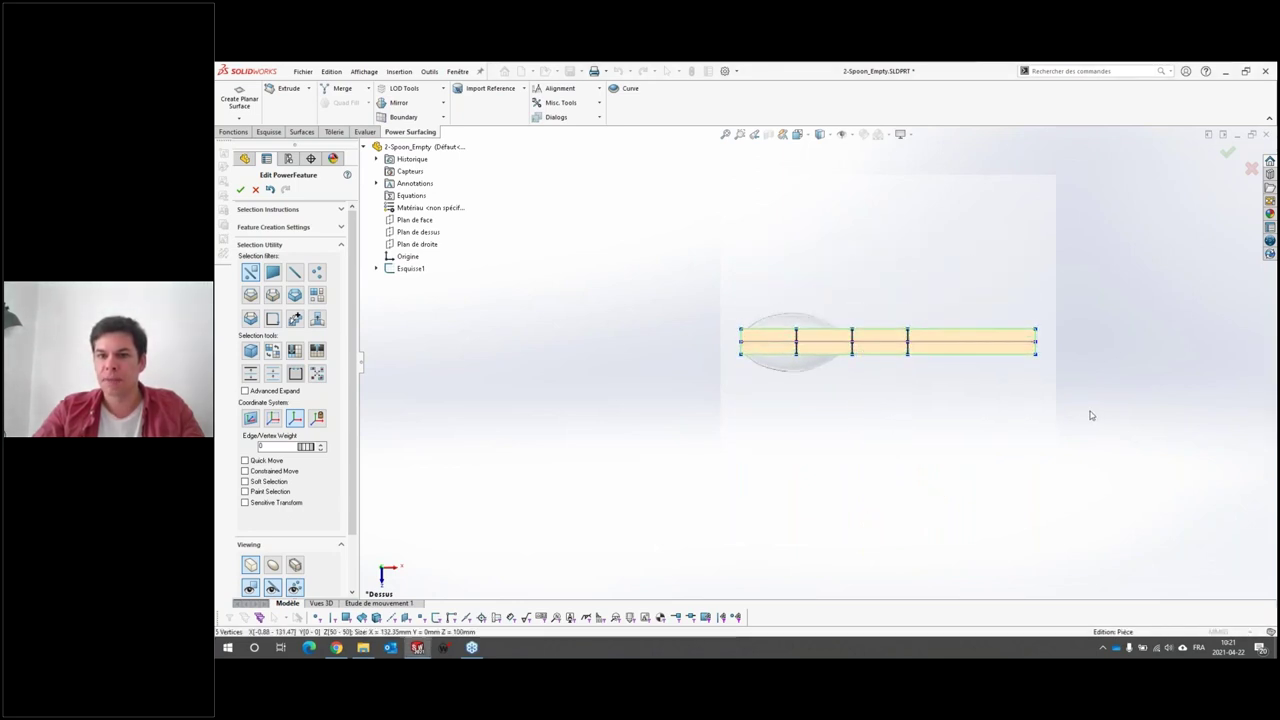
scroll(1000, 380, "down", 3)
Step: Slide the strip's cross-section edges along the handle to respace them
left_click(836, 326)
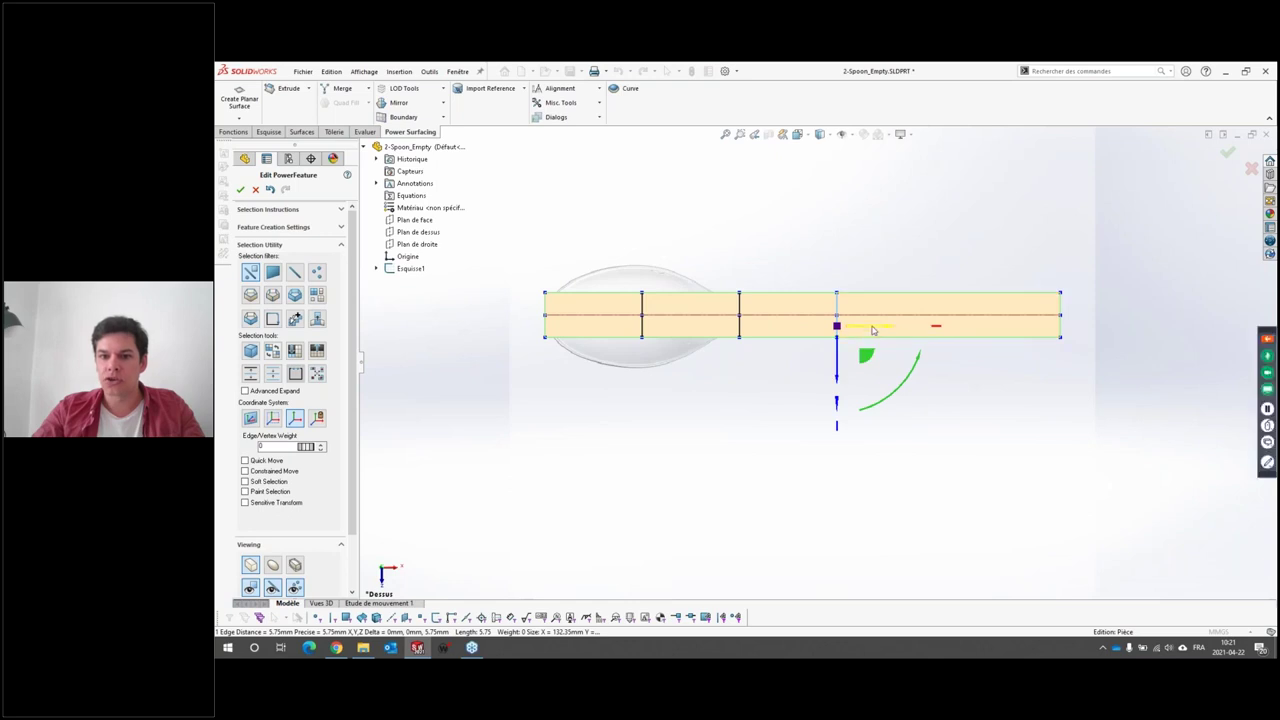
left_click_drag(872, 330, 1014, 330)
left_click(931, 434)
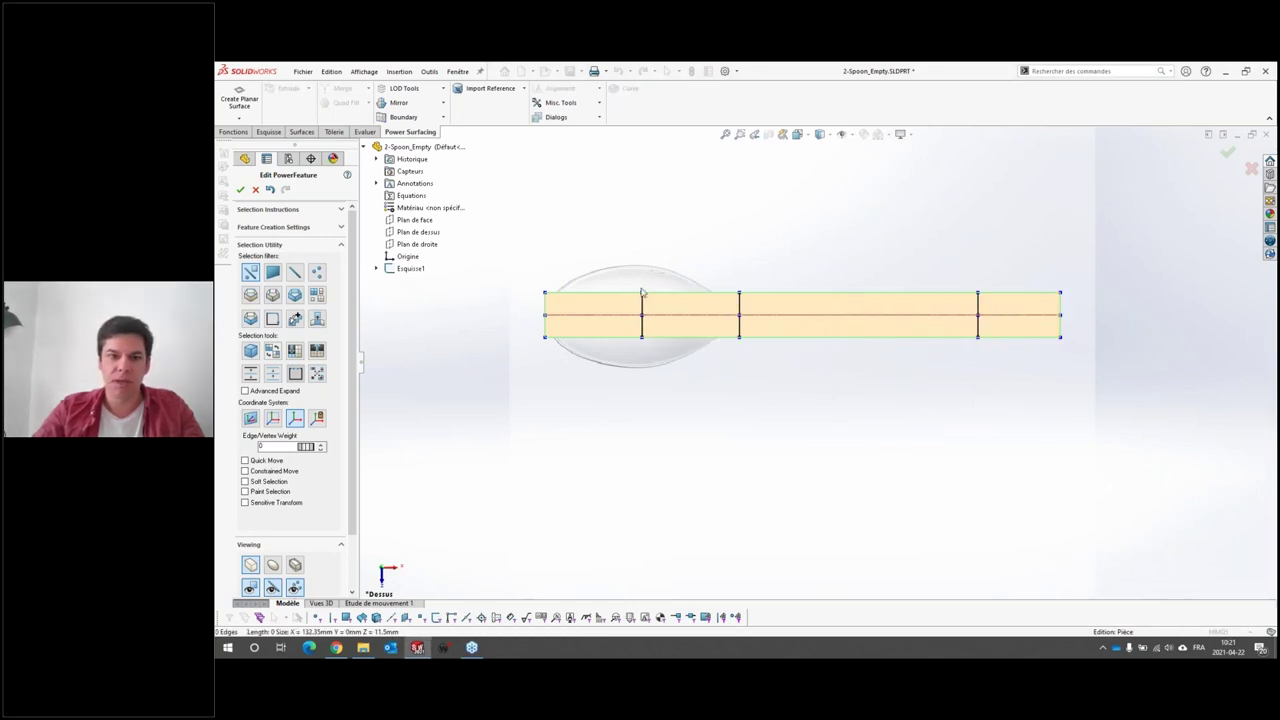
left_click(642, 292)
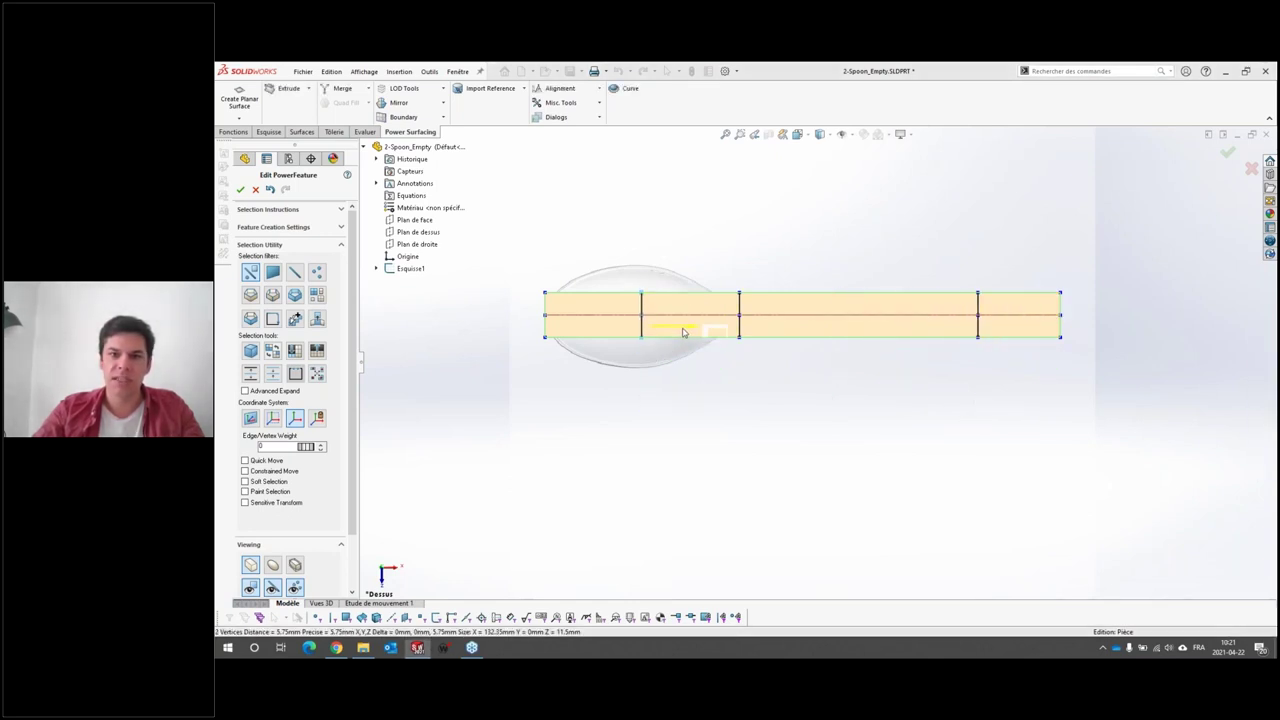
left_click_drag(684, 332, 674, 332)
left_click(548, 350)
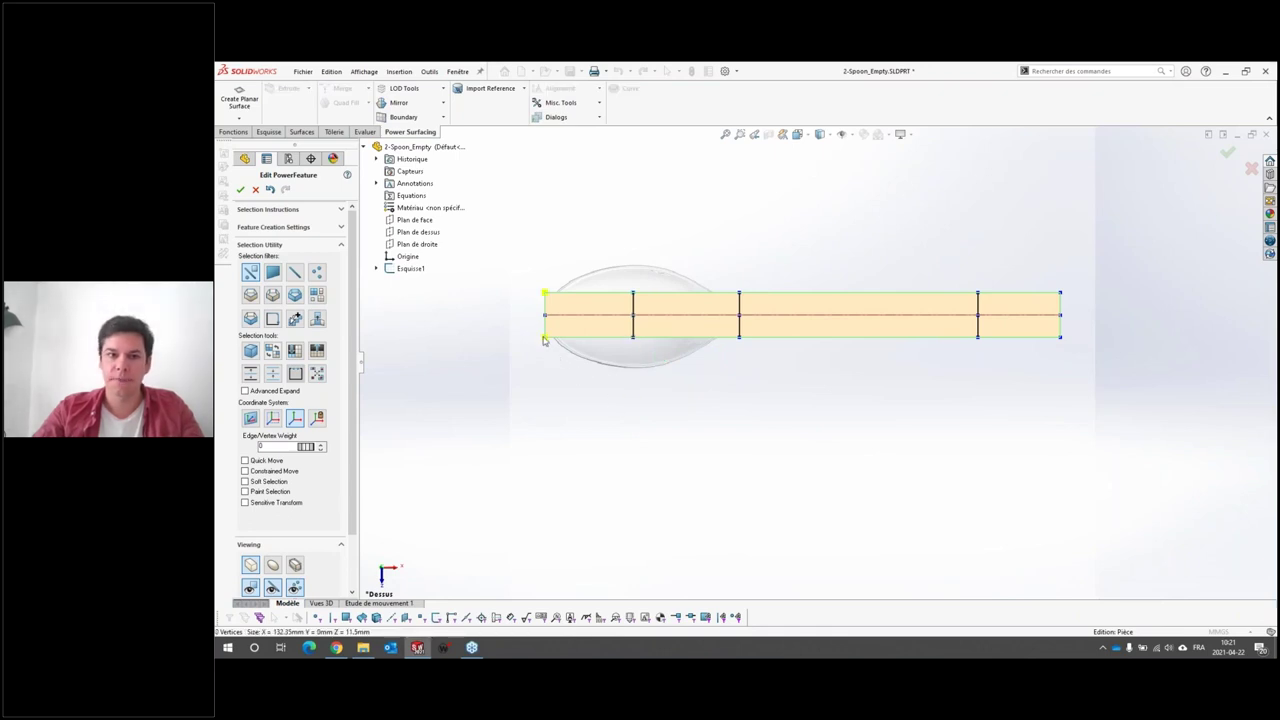
left_click(545, 338)
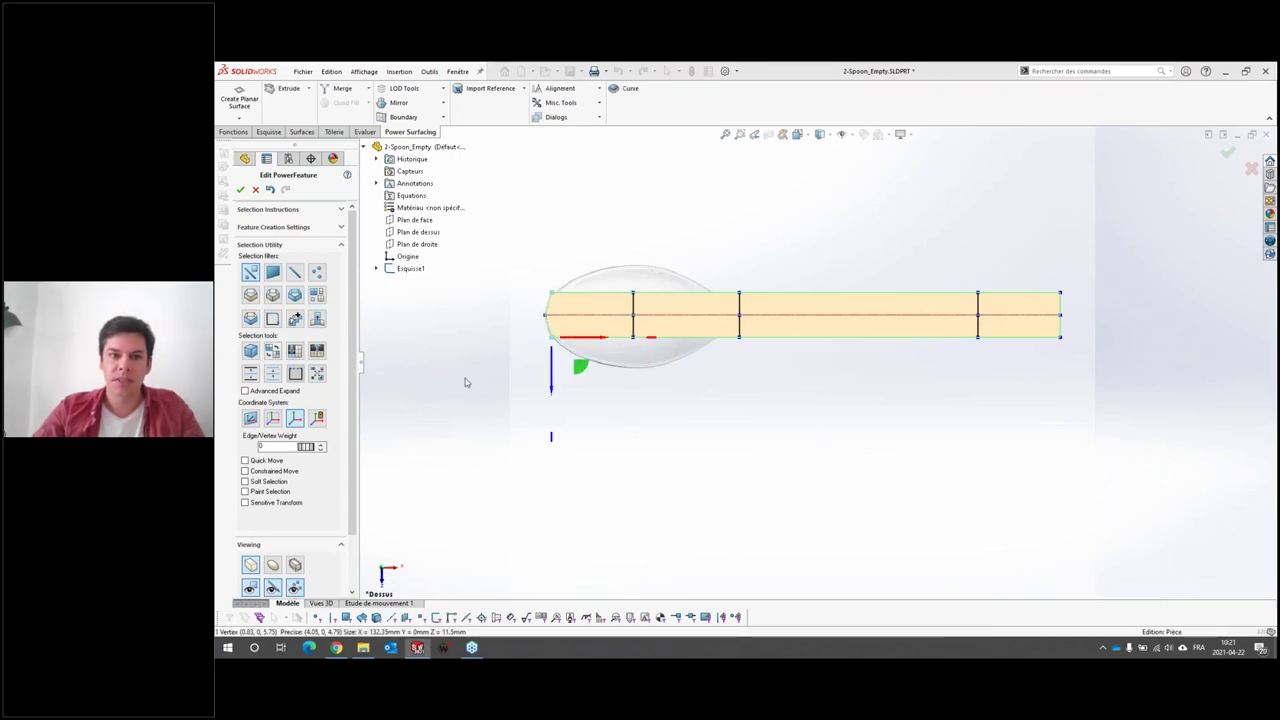
Step: Widen the bowl by stretching its middle cross-section taller, then pull a neck vertex inward
left_click(632, 334)
left_click_drag(633, 388, 630, 425)
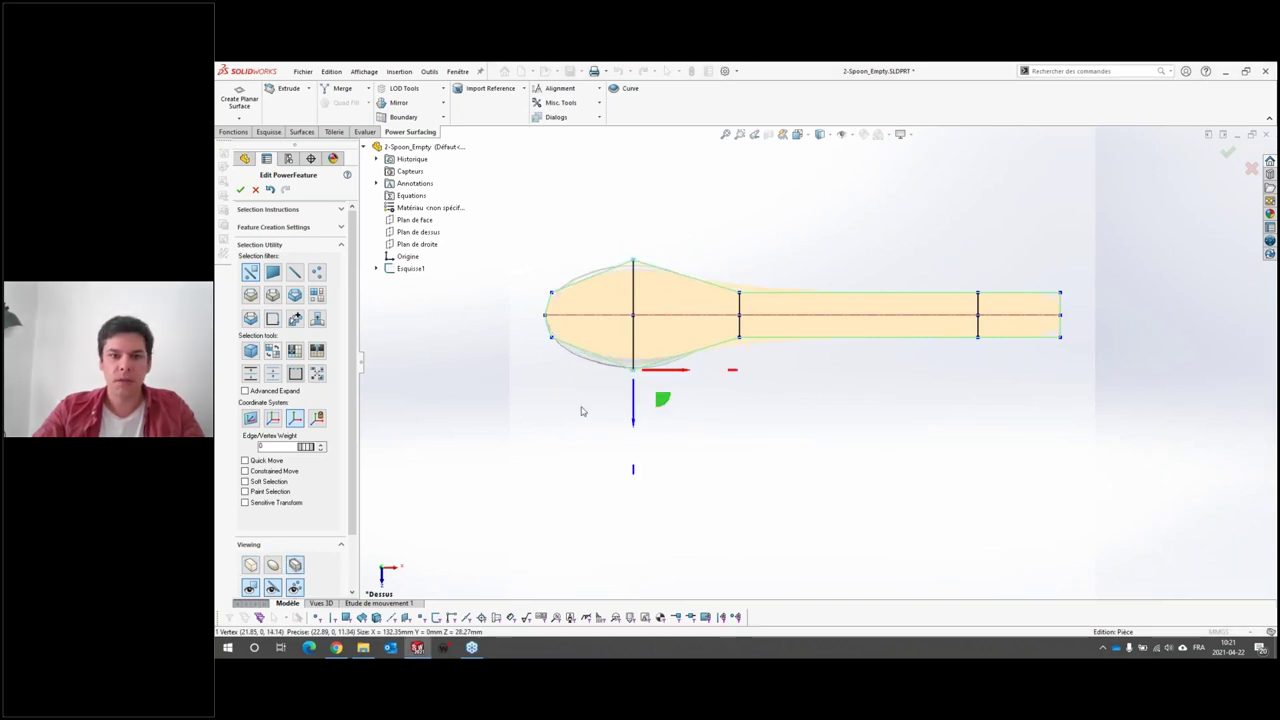
left_click_drag(634, 432, 634, 434)
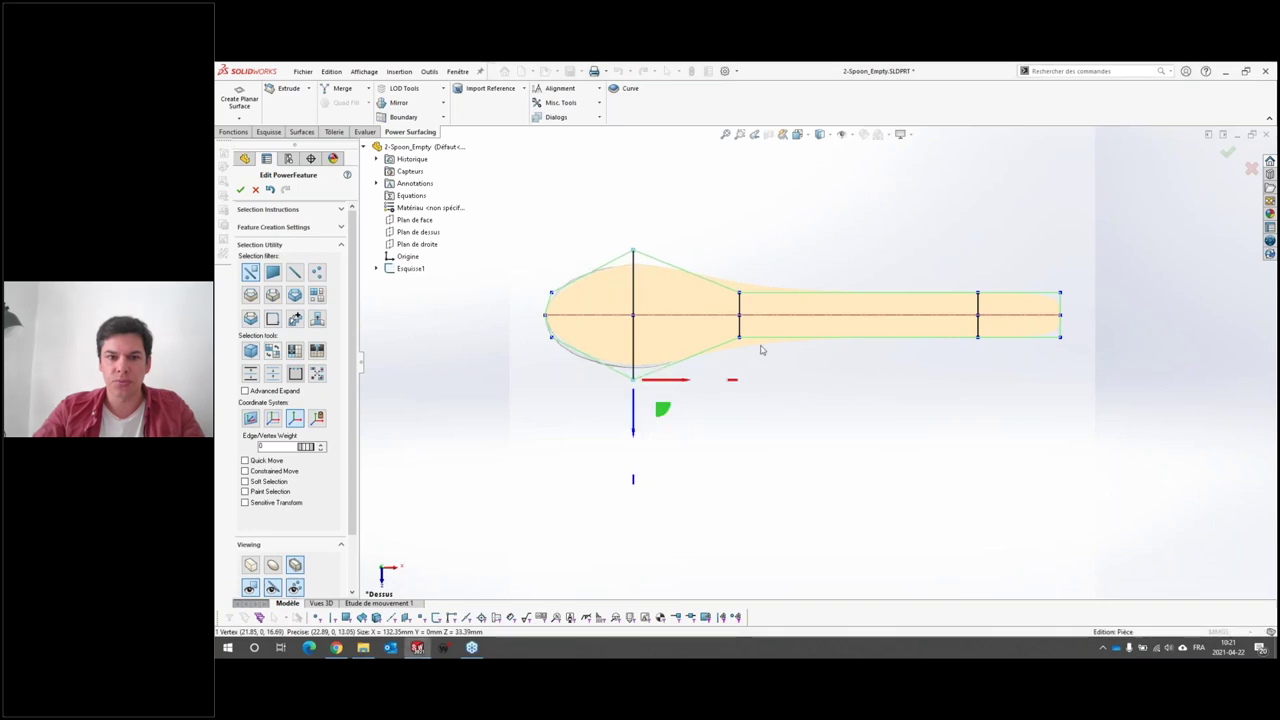
left_click_drag(740, 383, 740, 368)
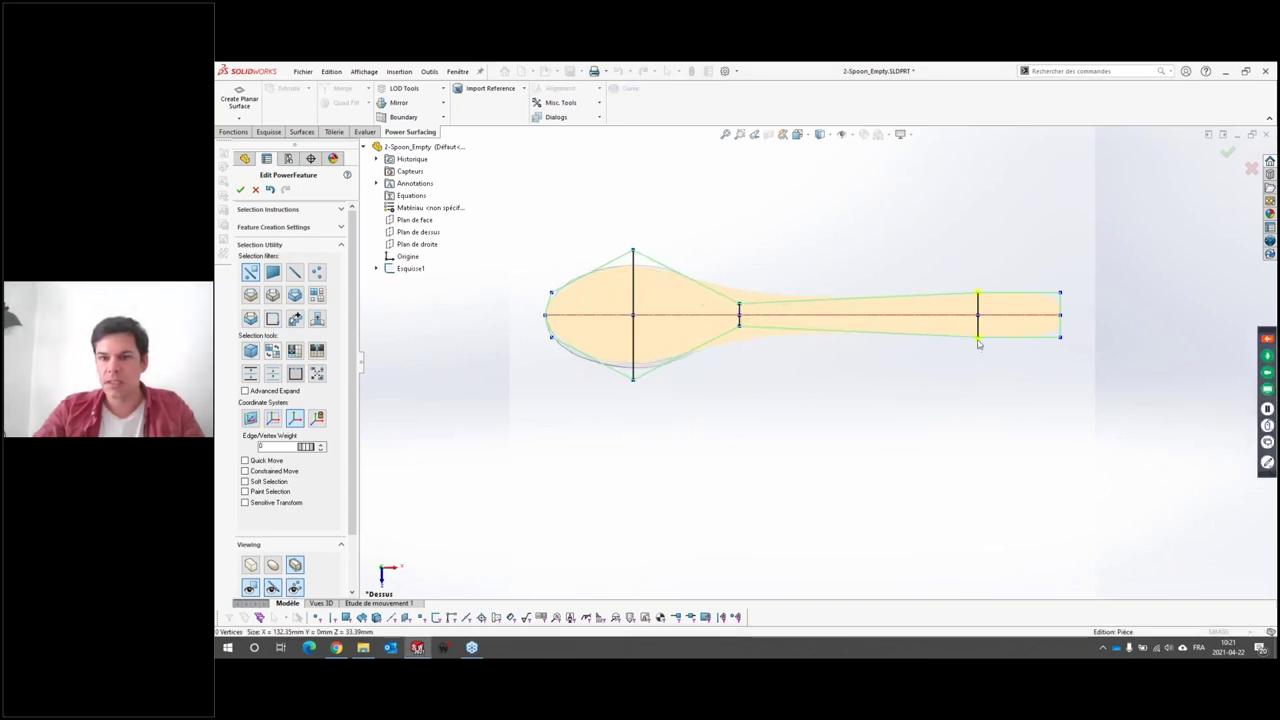
Step: Work on the handle end from its bottom-right vertex, then select the handle segment near the neck
left_click(1060, 337)
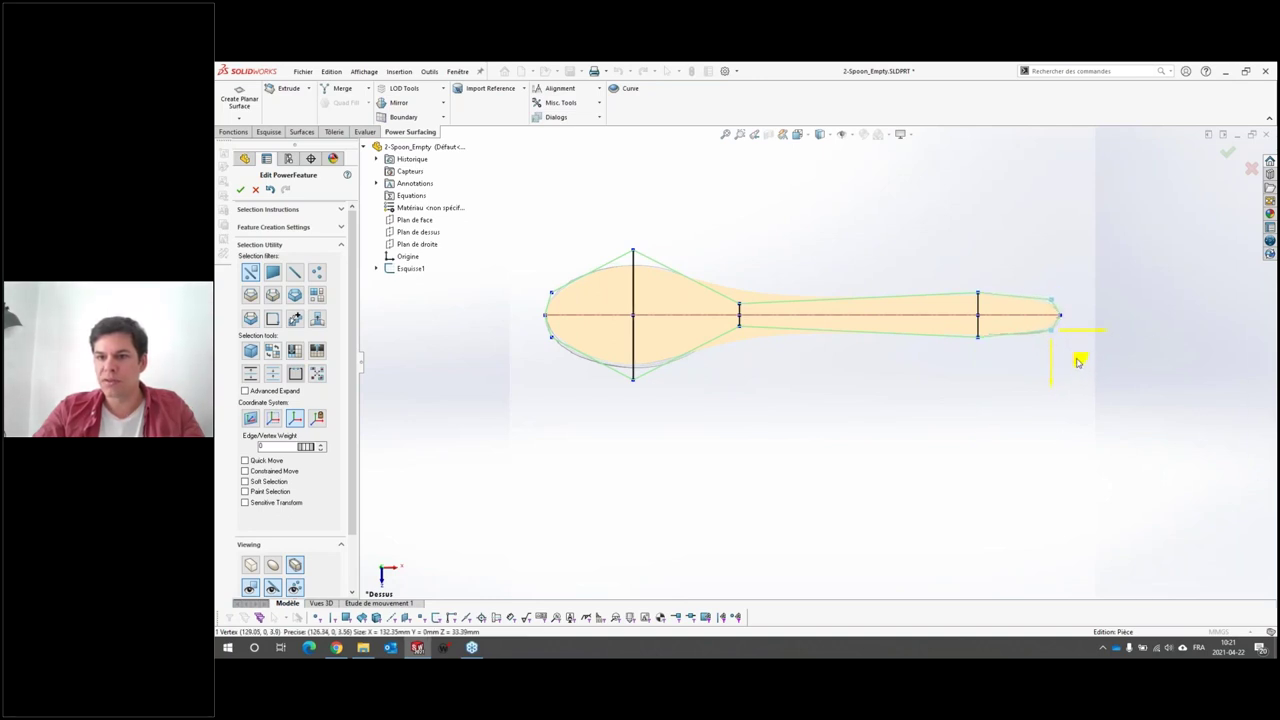
scroll(1047, 315, "down", 5)
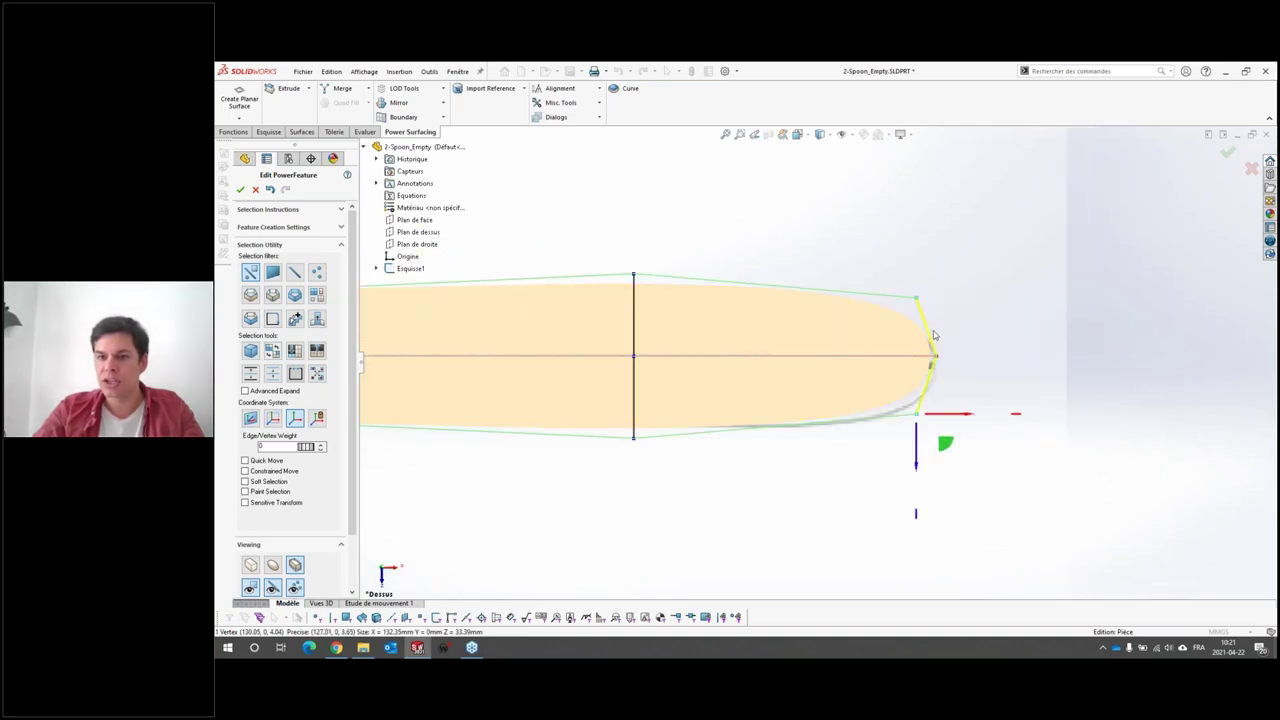
scroll(933, 335, "down", 2)
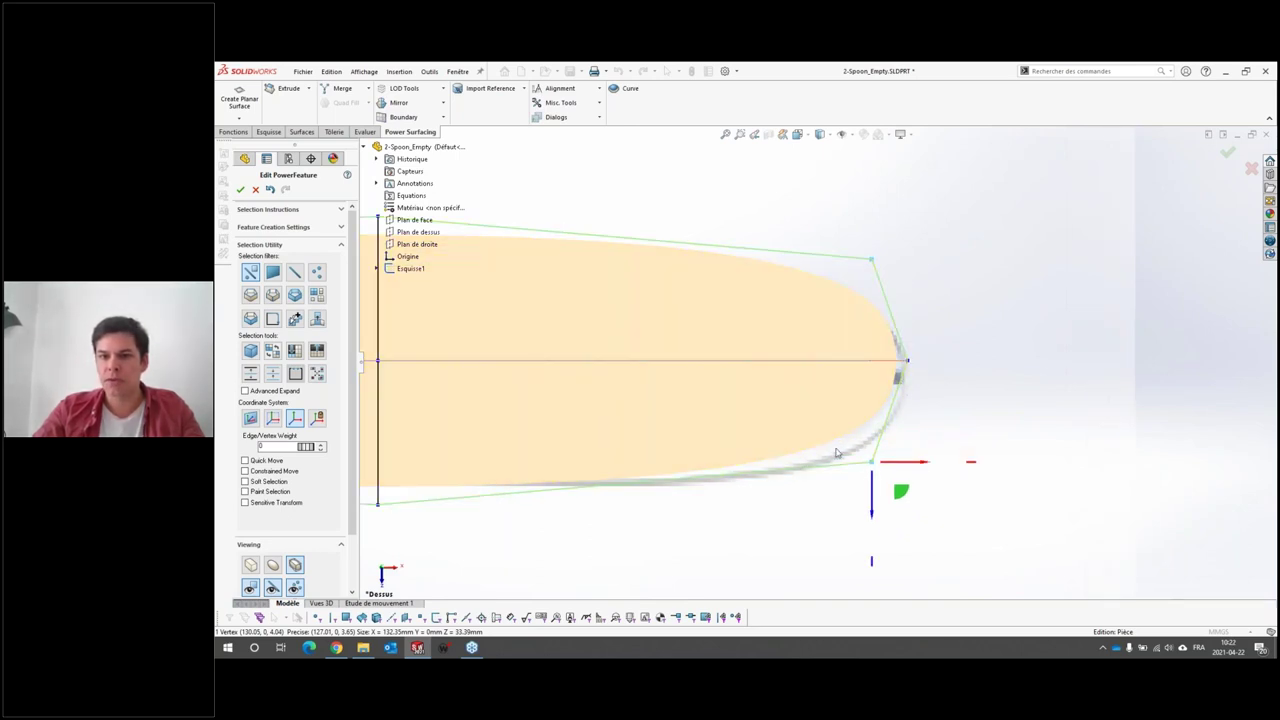
scroll(837, 453, "up", 2)
scroll(751, 429, "up", 2)
scroll(651, 369, "up", 2)
scroll(734, 286, "up", 1)
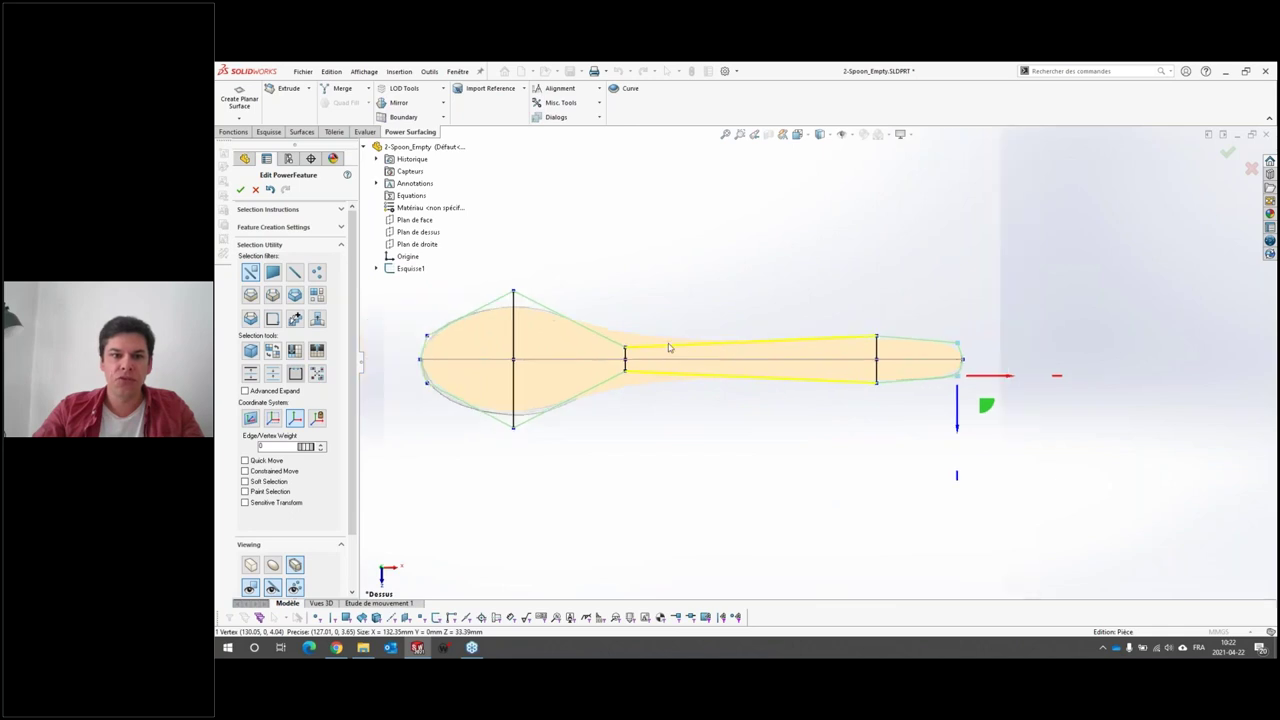
scroll(645, 352, "down", 1)
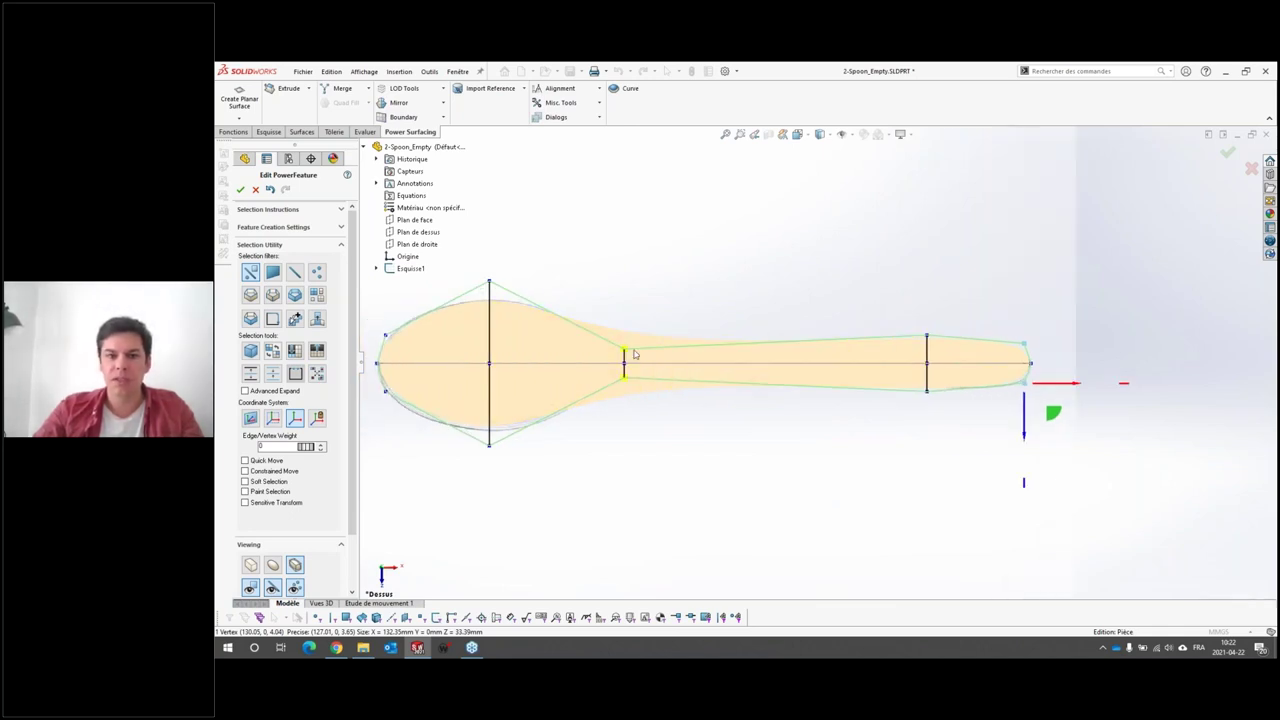
left_click(638, 356)
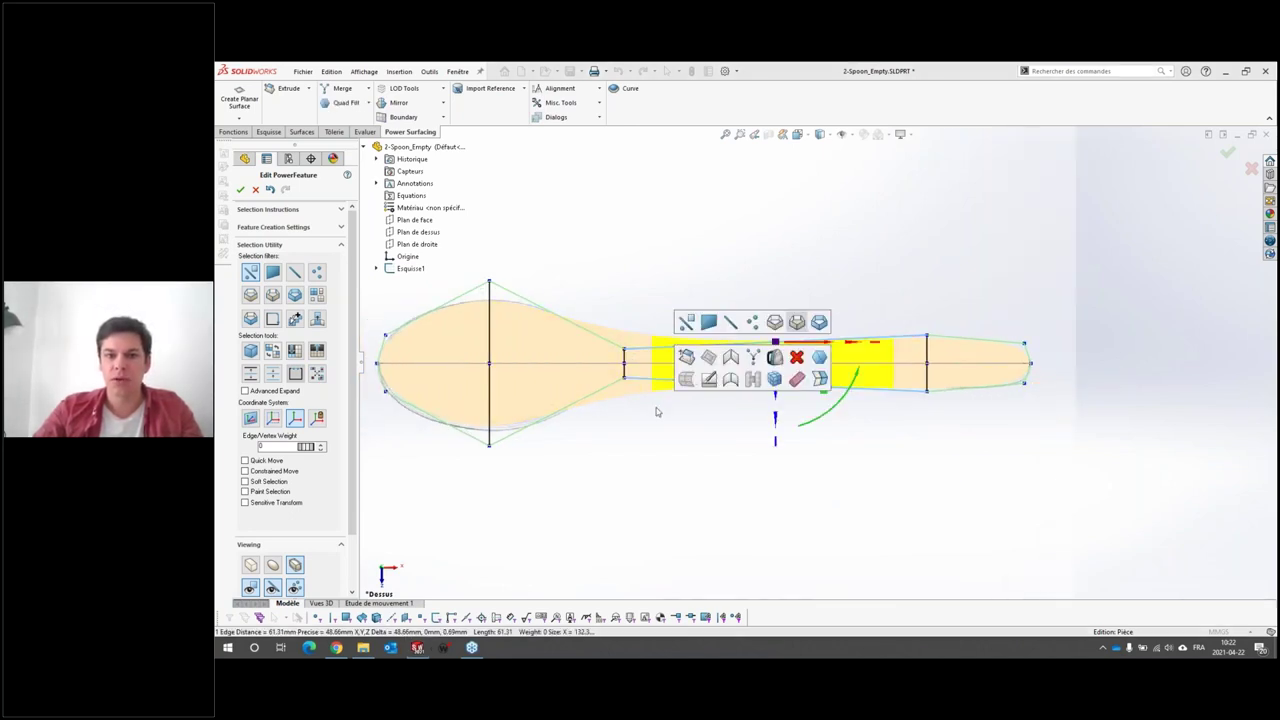
Step: Start Insert Loops on the handle's top and bottom edges to preview a new cross-section loop
left_click(664, 380)
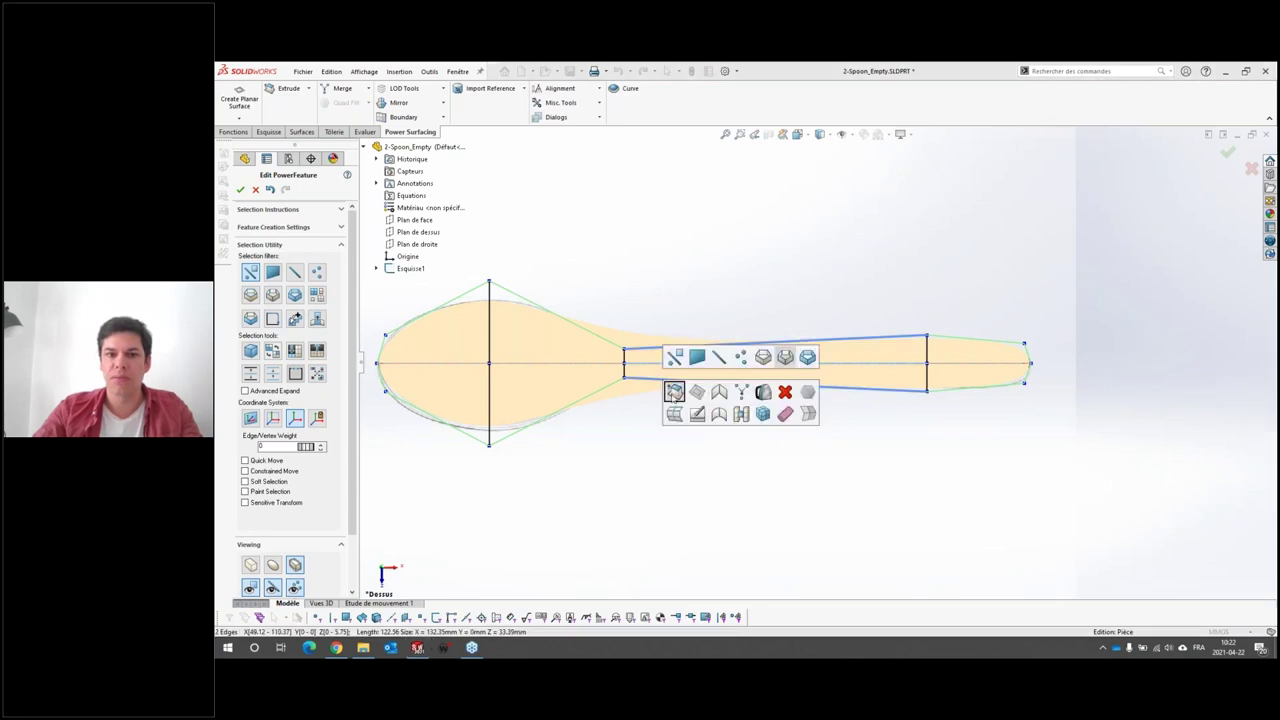
left_click(674, 413)
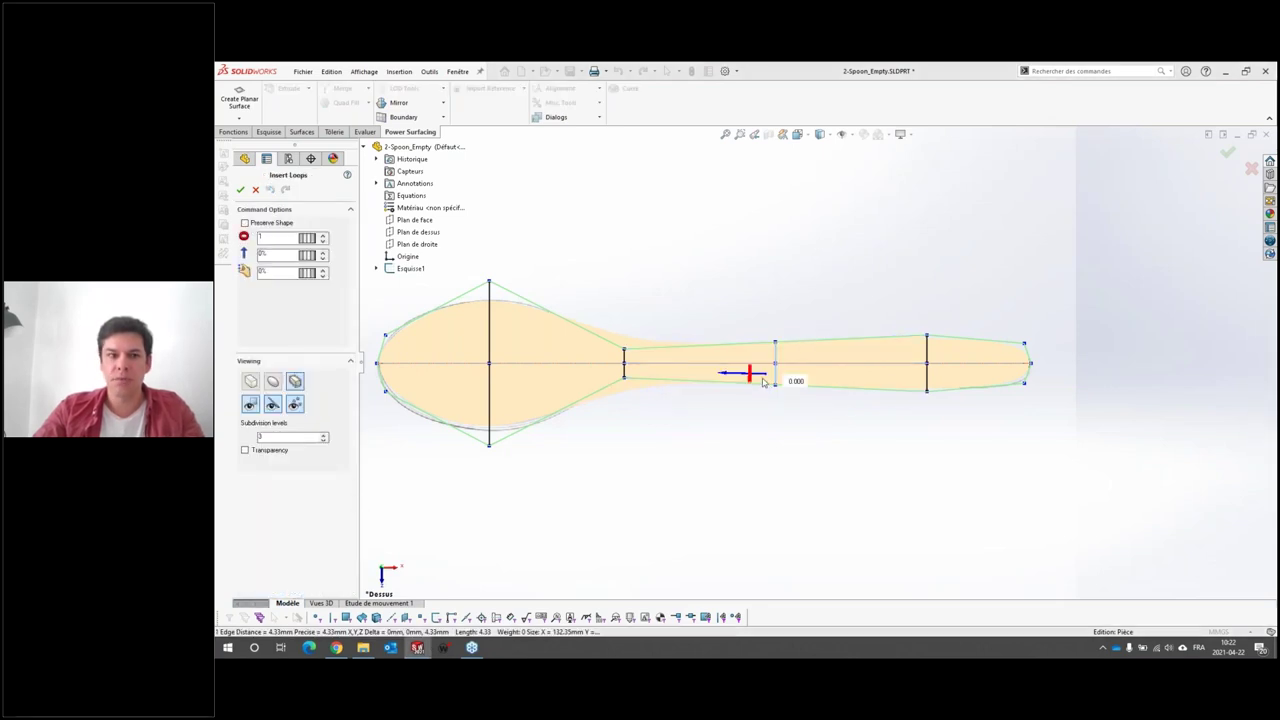
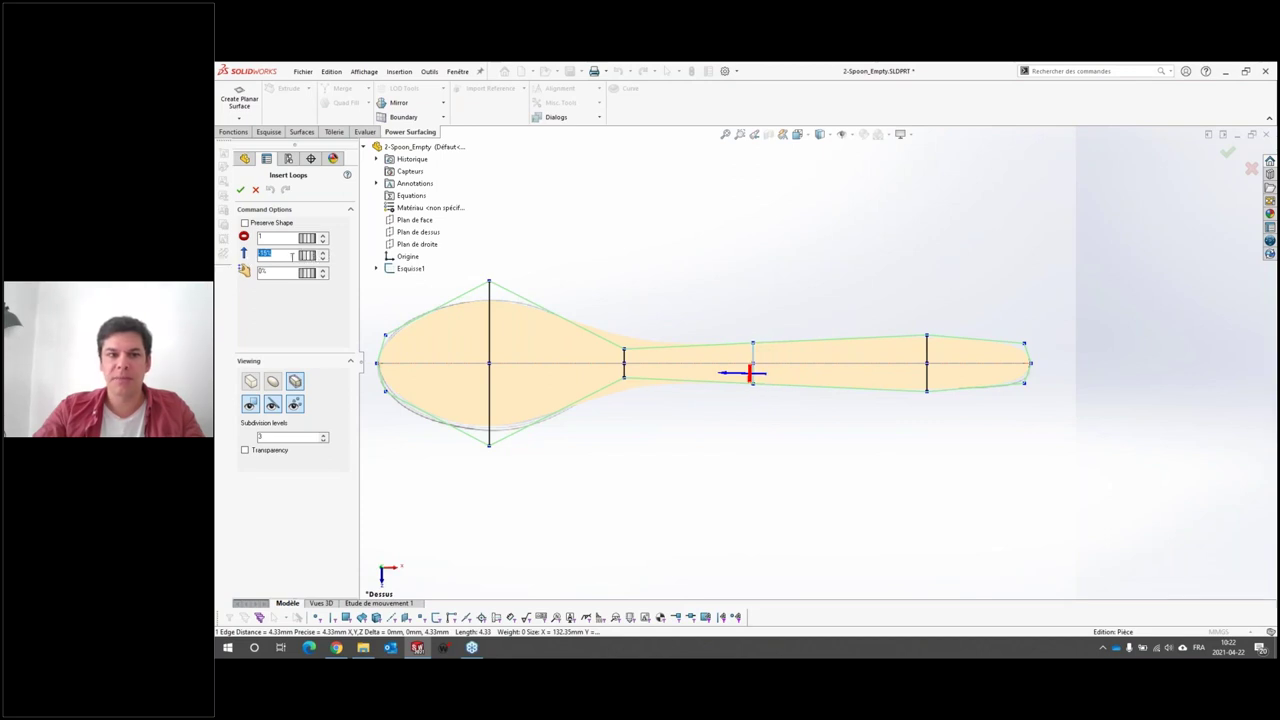
Step: Insert a single loop at 80% just past the spoon's neck and accept it
type("10")
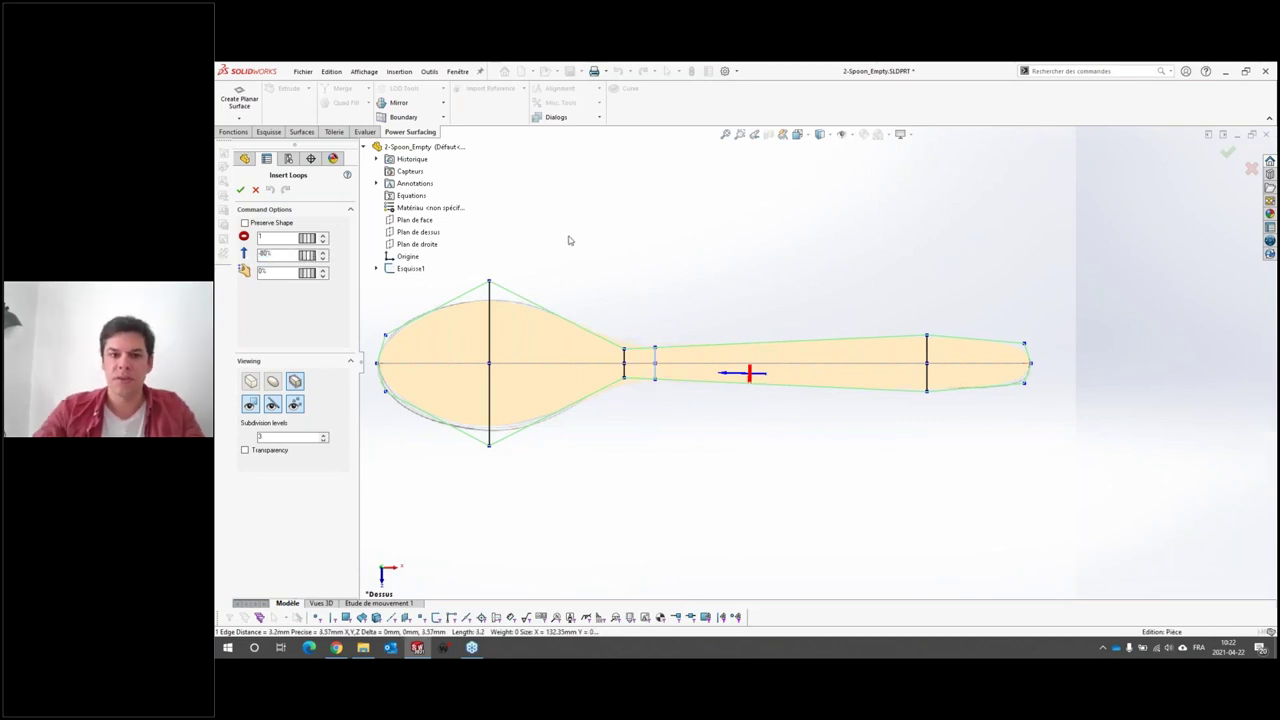
scroll(625, 355, "down", 5)
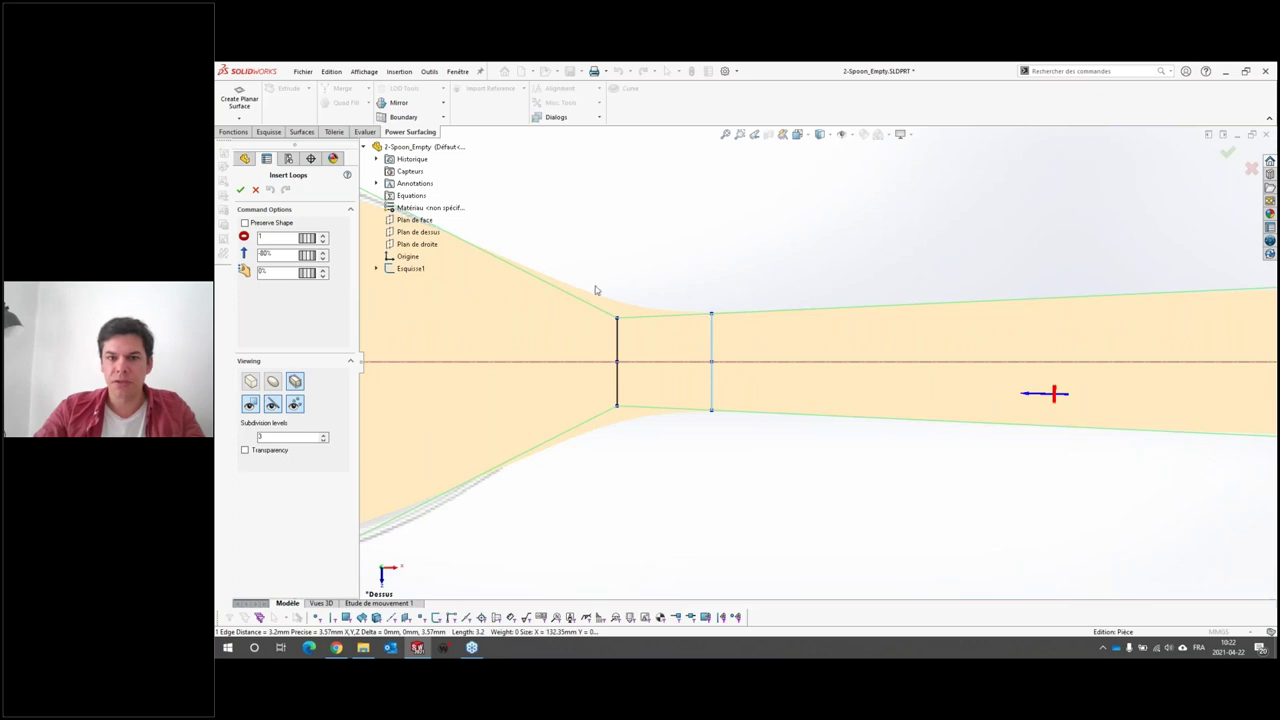
key("f")
scroll(781, 332, "down", 1)
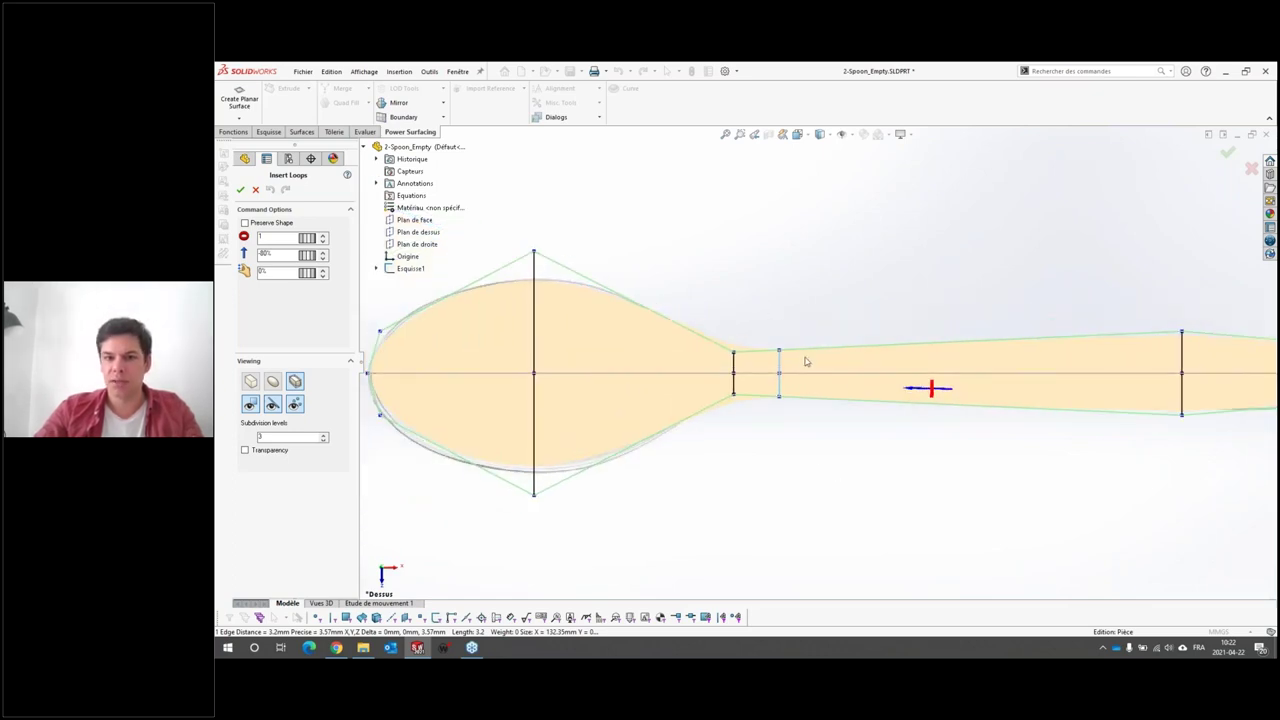
left_click(240, 189)
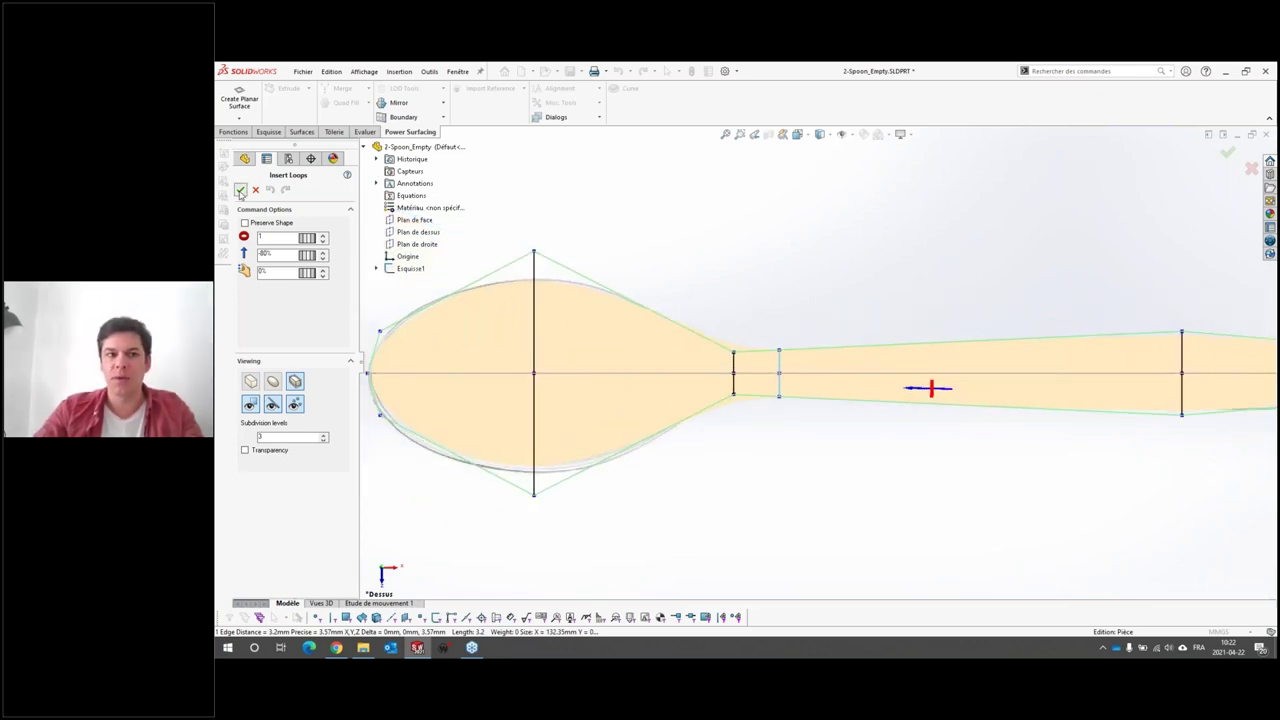
left_click(781, 385)
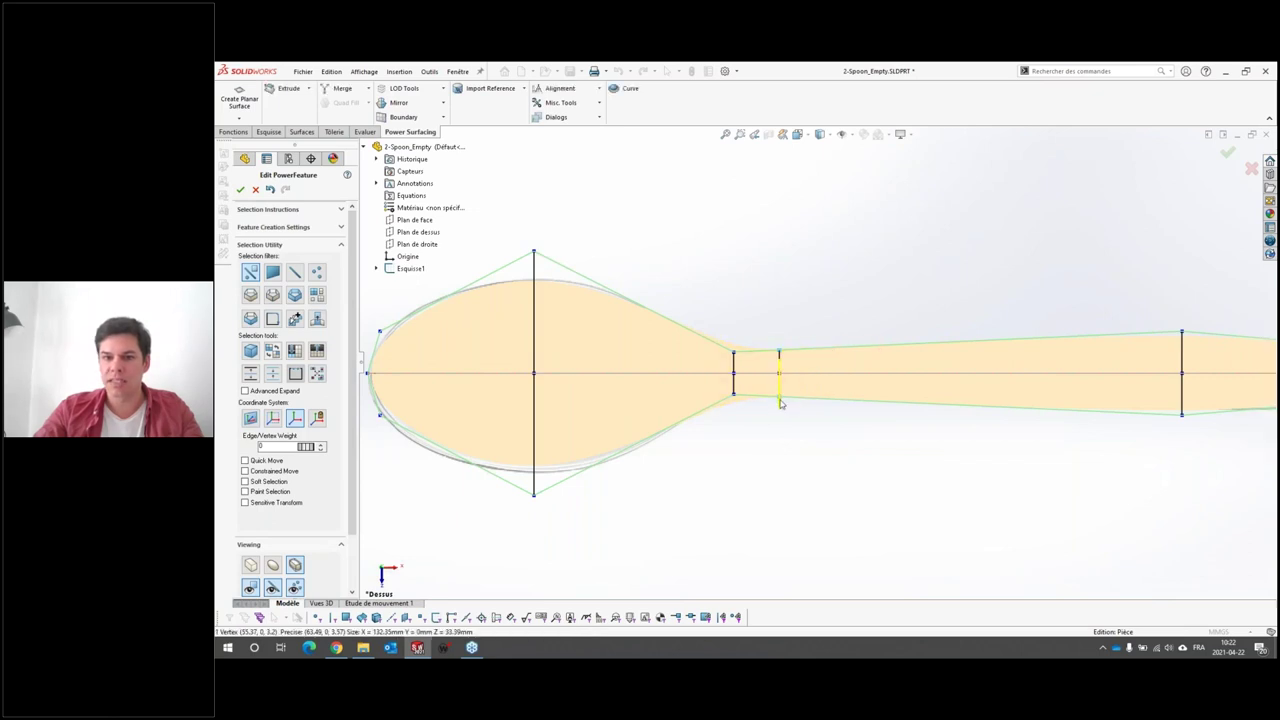
Step: Fit the whole spoon in view and look at it edge-on from the Front view
left_click(765, 305)
key("f")
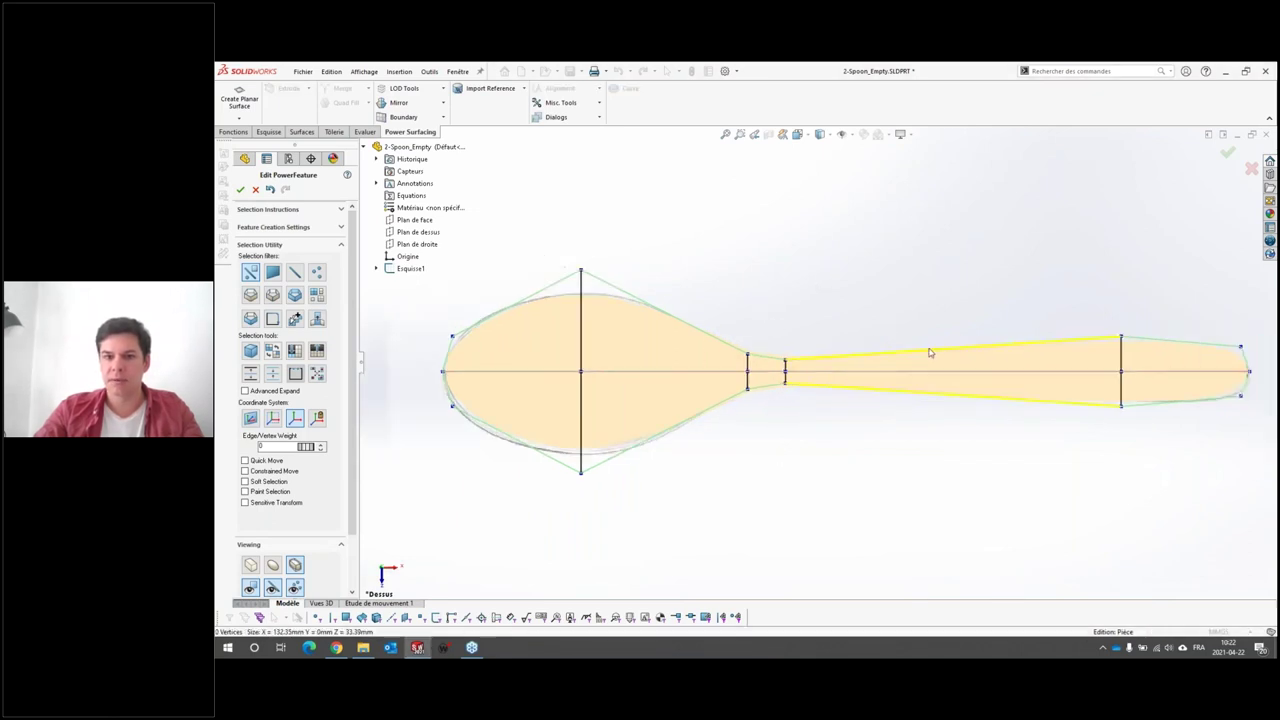
key("z")
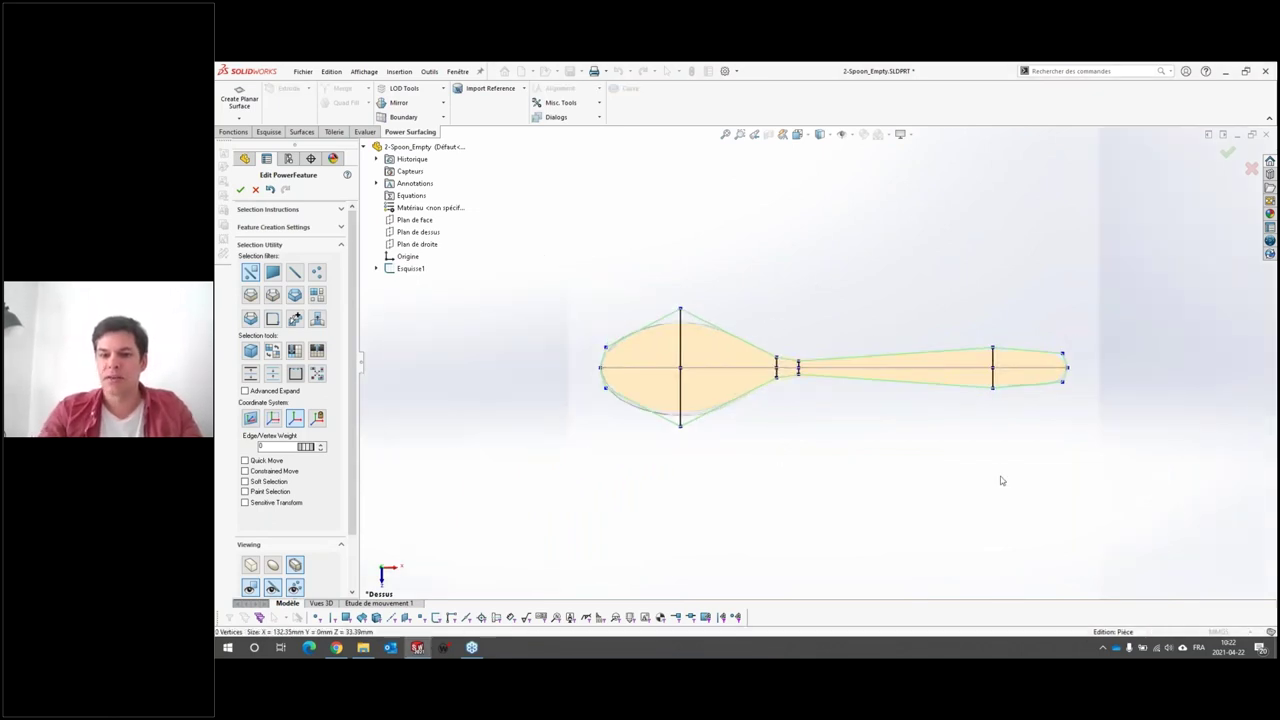
key("ctrl+1")
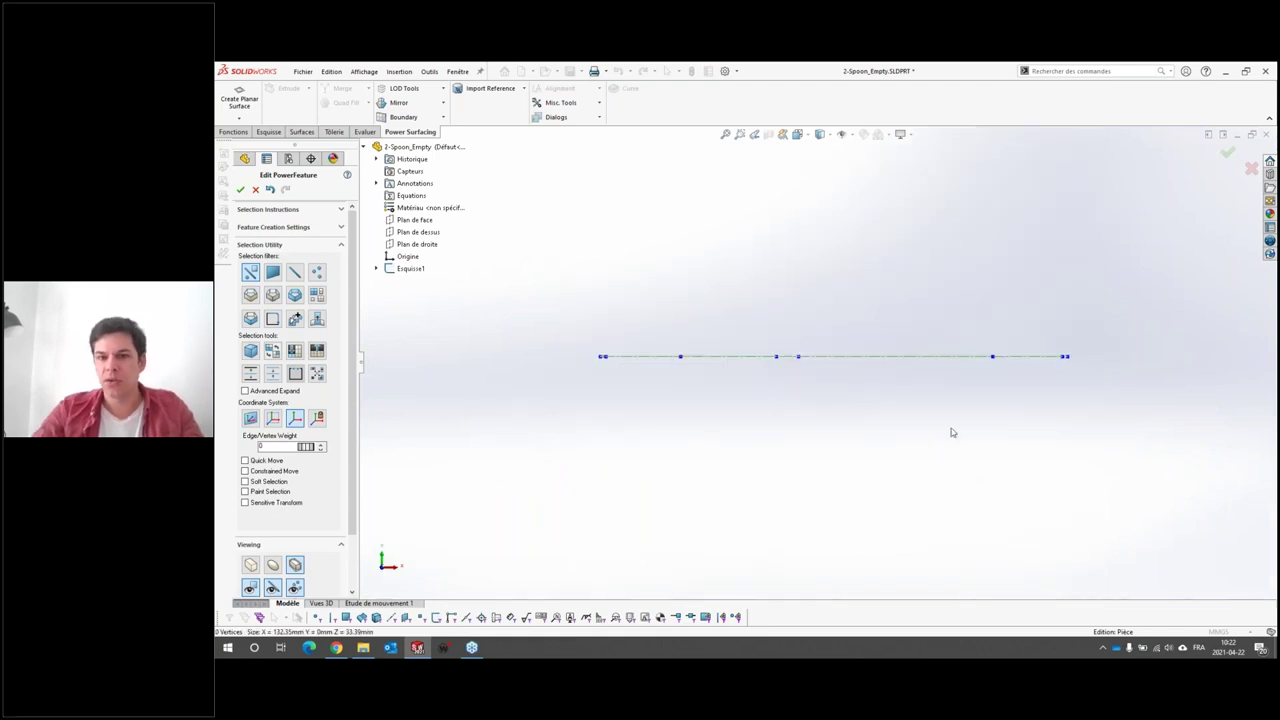
Step: Drag the bowl vertices down about 10 mm to sink and deepen the spoon bowl
scroll(990, 390, "down", 1)
left_click(611, 346)
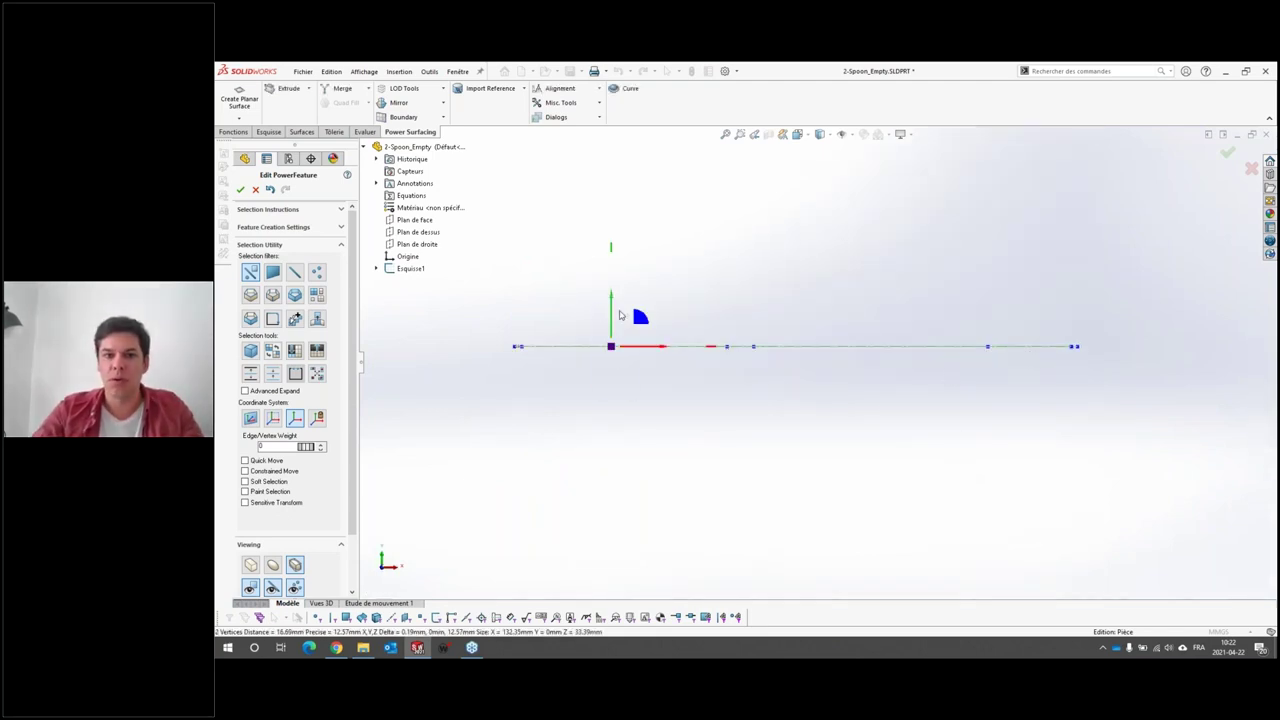
left_click_drag(616, 315, 613, 356)
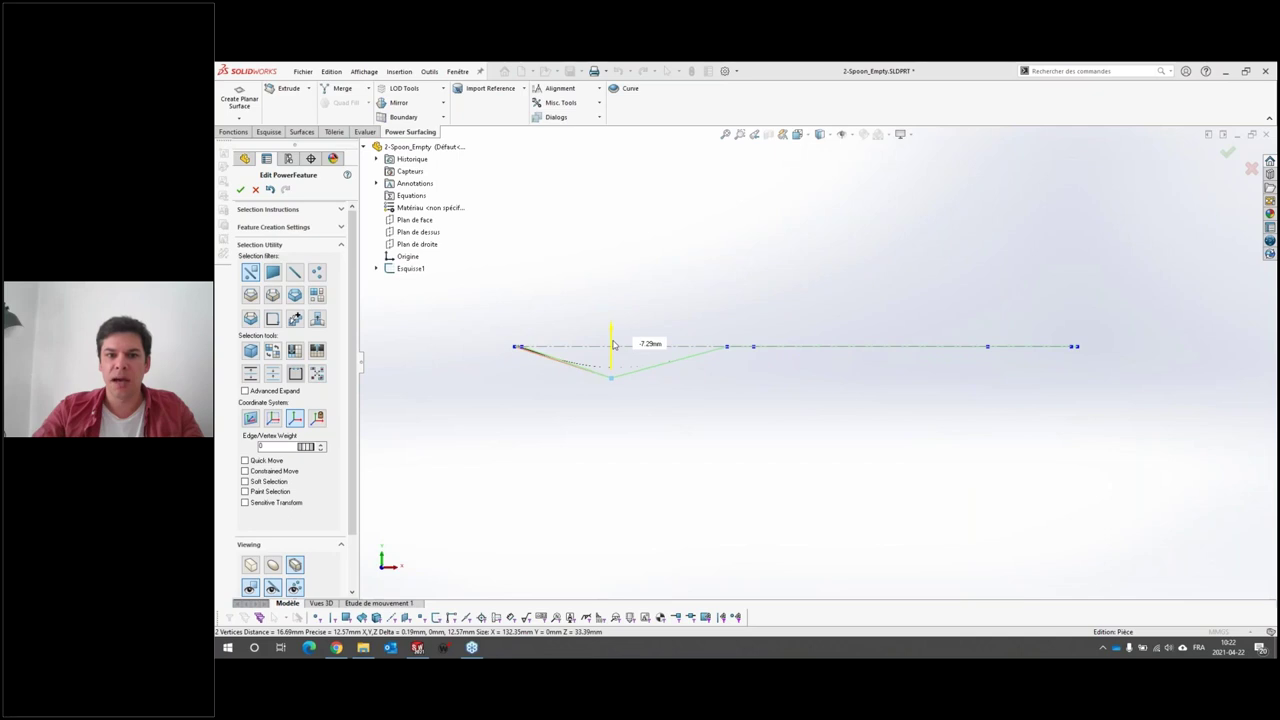
left_click(746, 482)
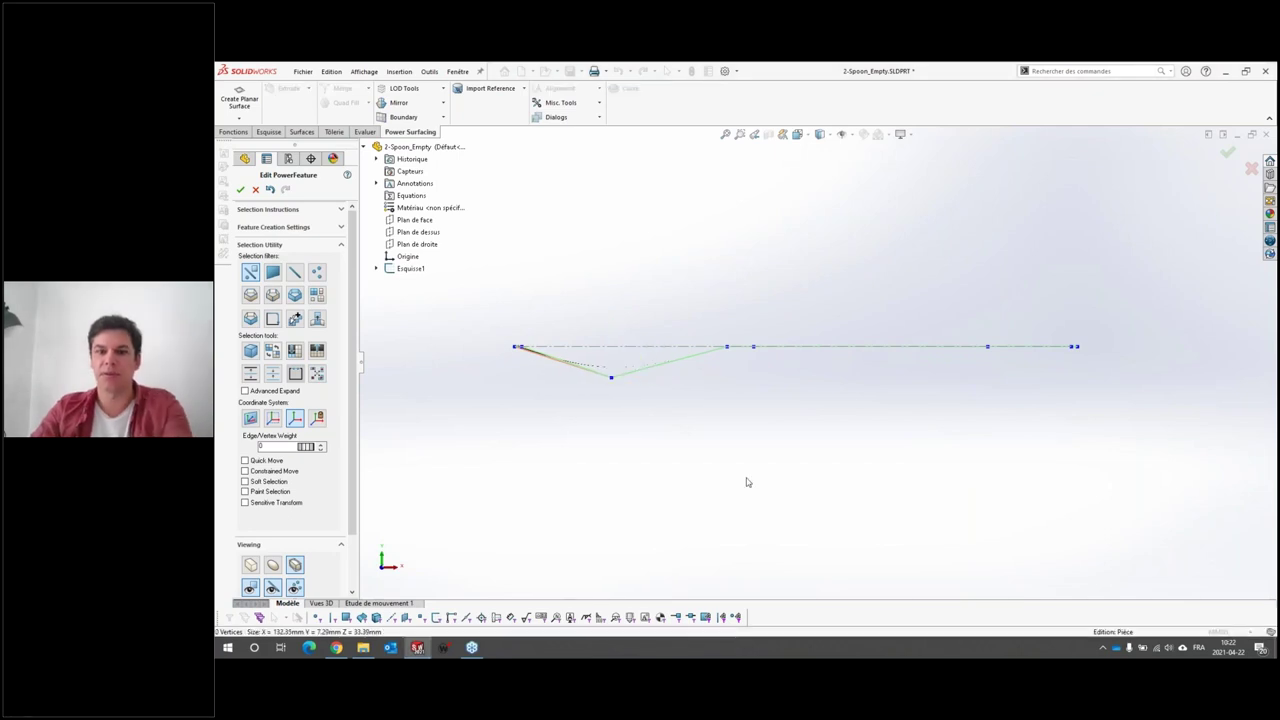
middle_click_drag(746, 477, 649, 397)
left_click(648, 376)
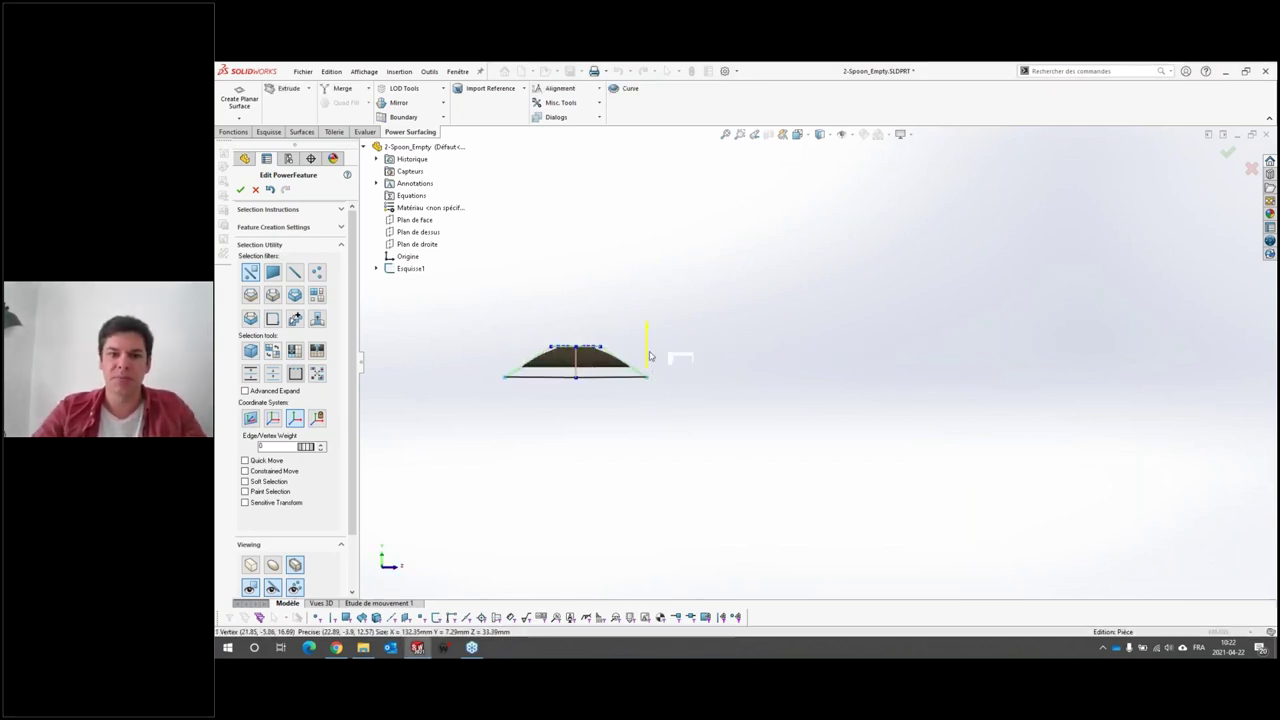
left_click_drag(648, 366, 649, 348)
left_click(698, 431)
key("ctrl+1")
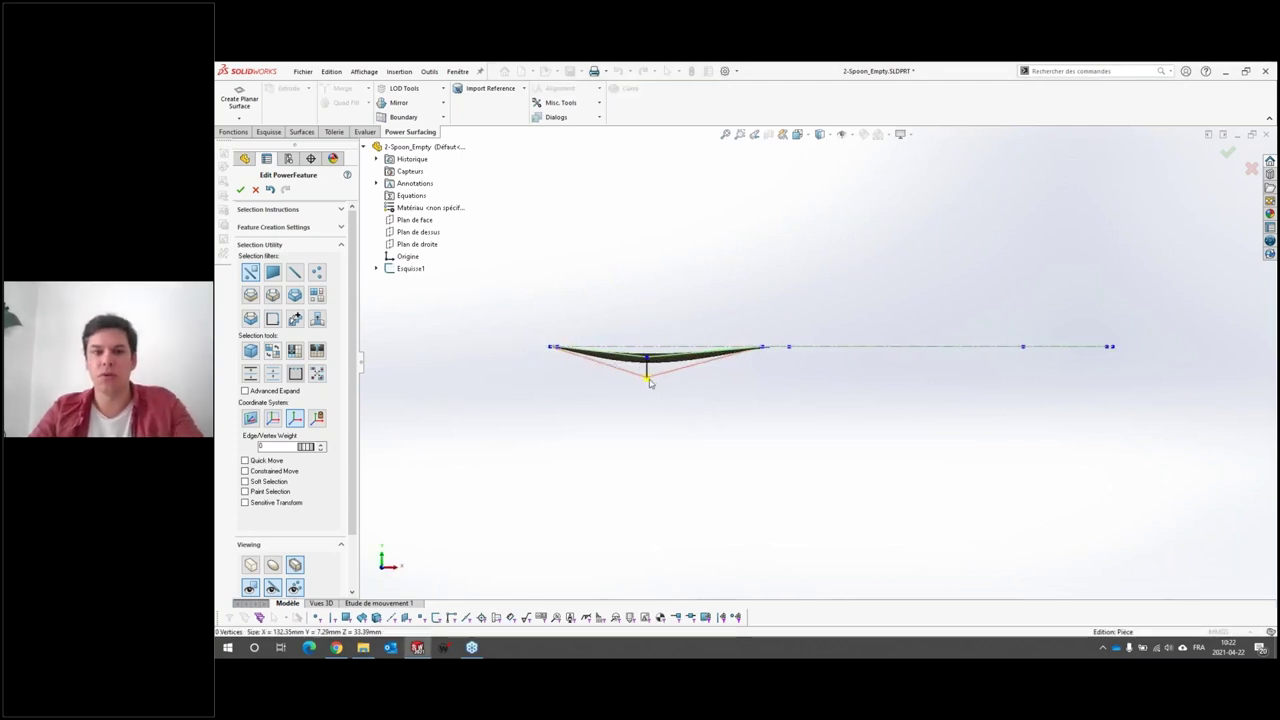
left_click(647, 372)
left_click_drag(647, 338, 647, 376)
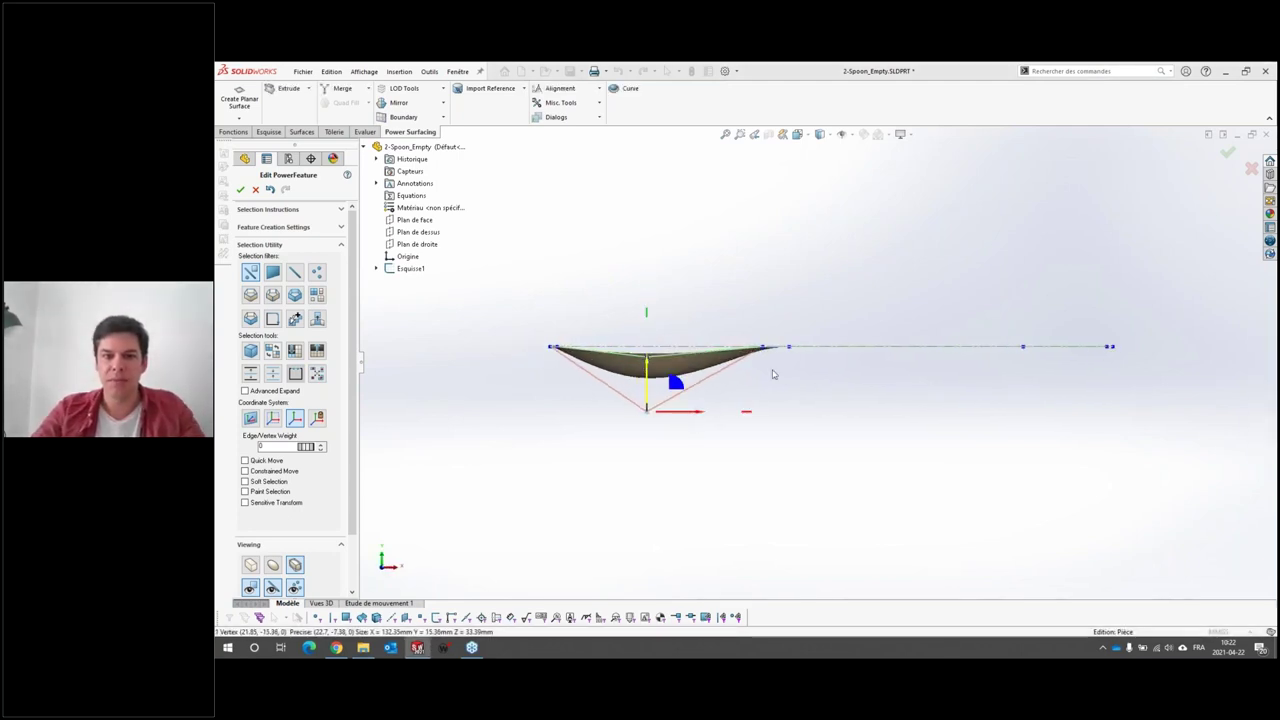
left_click(830, 399)
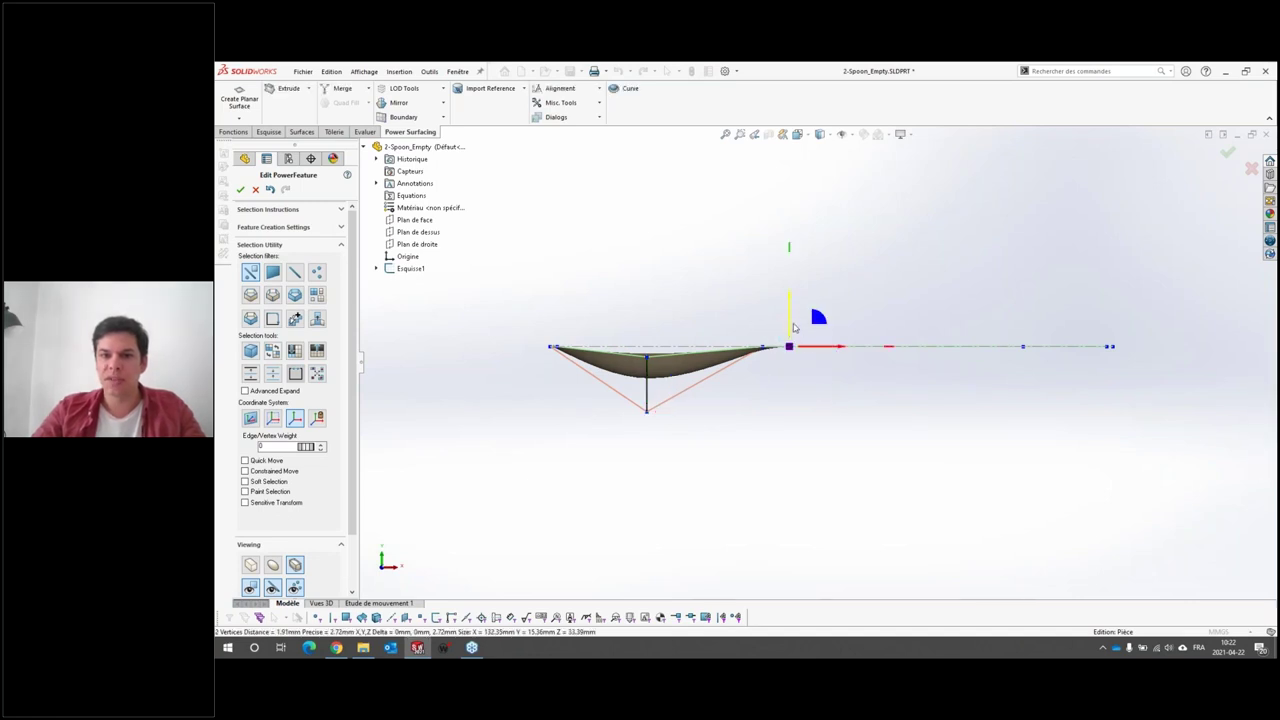
Step: Lift the neck and handle vertices about 4 mm, then commit the spoon as PowerFeature1
left_click_drag(794, 327, 788, 311)
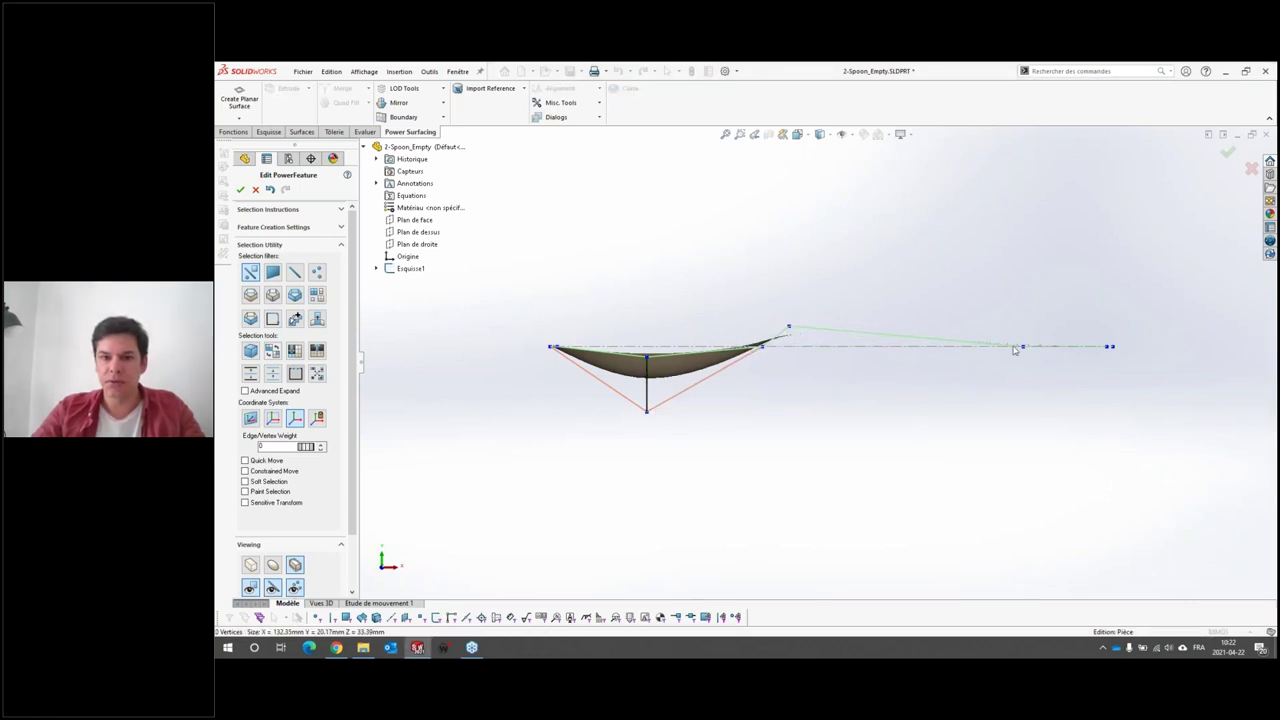
left_click_drag(1014, 322, 1060, 406)
left_click_drag(1023, 314, 1022, 300)
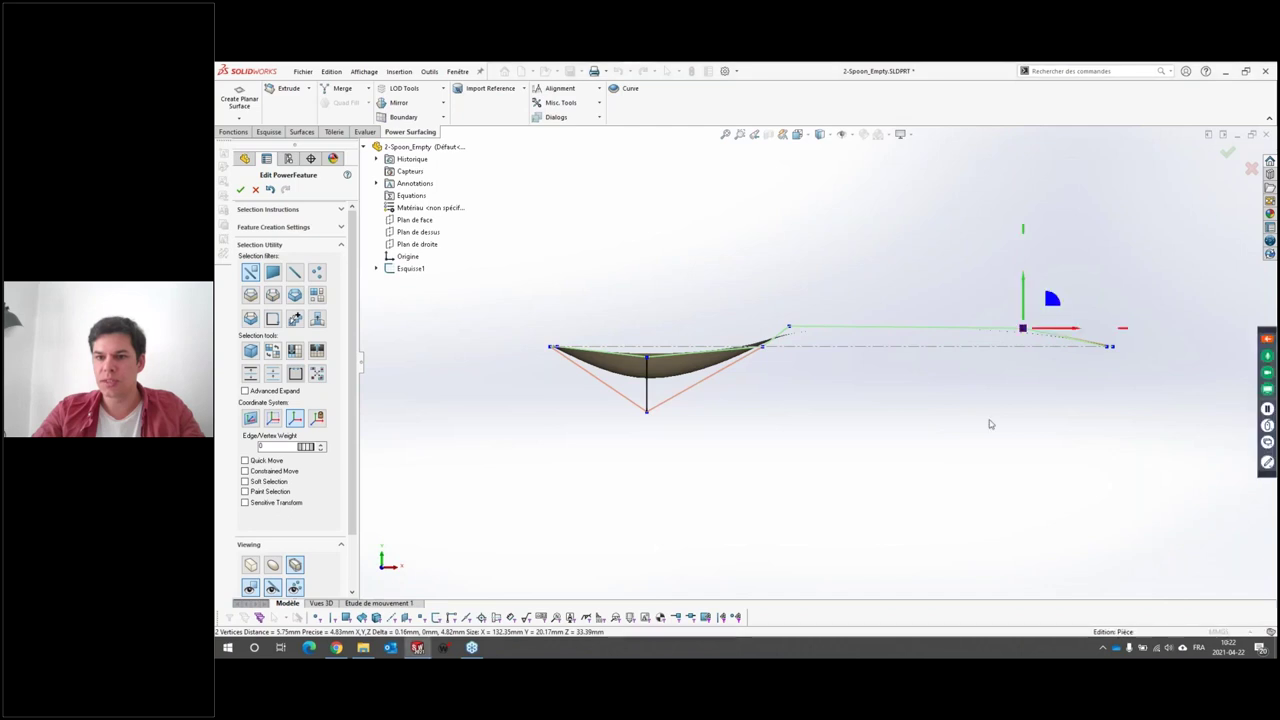
mouse_move(1022, 300)
middle_mouse_down()
mouse_move(934, 363)
mouse_move(909, 457)
mouse_move(966, 400)
mouse_move(889, 440)
middle_mouse_up()
left_click(790, 382)
scroll(790, 380, "down", 2)
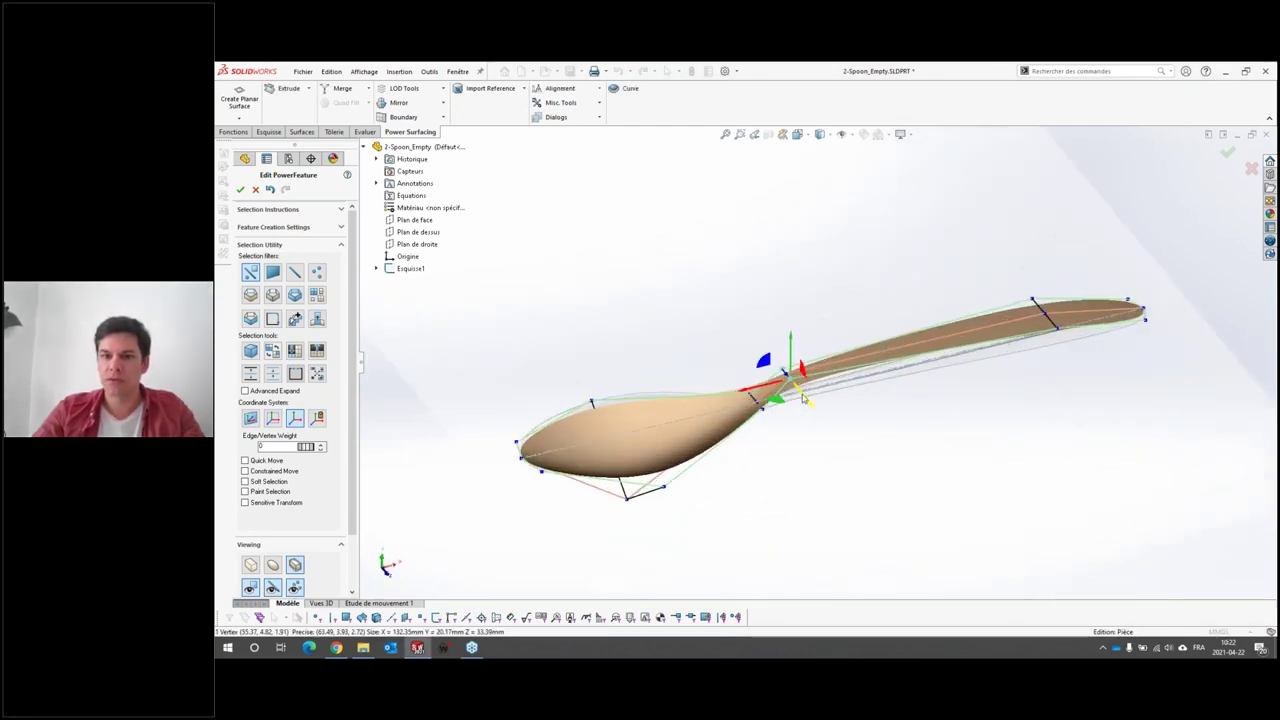
scroll(775, 365, "down", 3)
left_click_drag(779, 356, 786, 326)
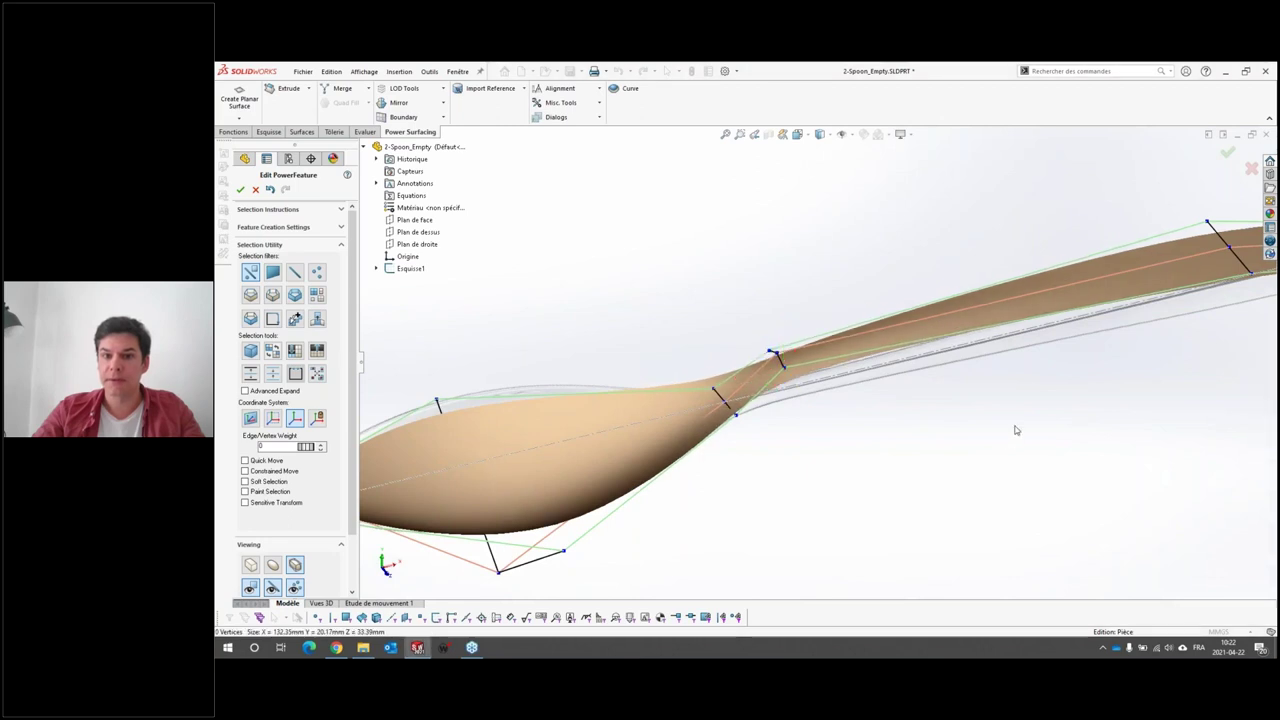
scroll(1014, 429, "up", 2)
left_click(1090, 280)
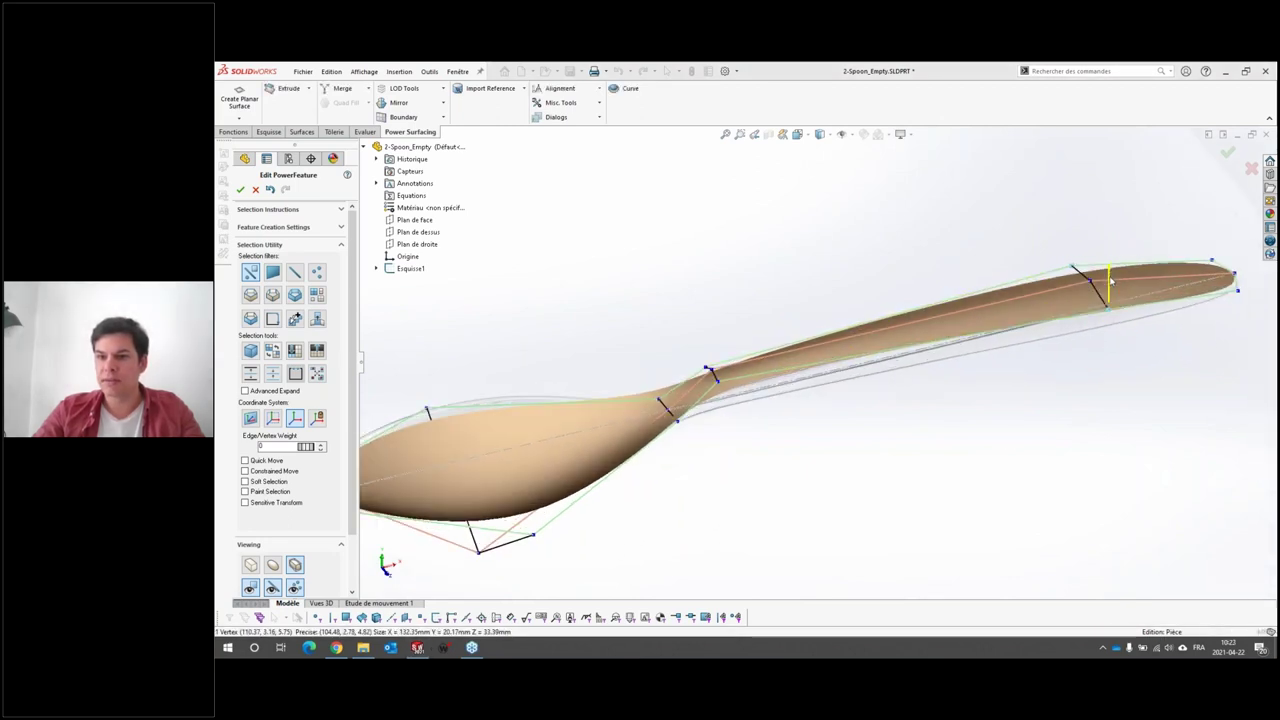
mouse_move(1110, 280)
middle_mouse_down()
mouse_move(1074, 334)
mouse_move(1109, 407)
mouse_move(1106, 434)
mouse_move(800, 462)
middle_mouse_up()
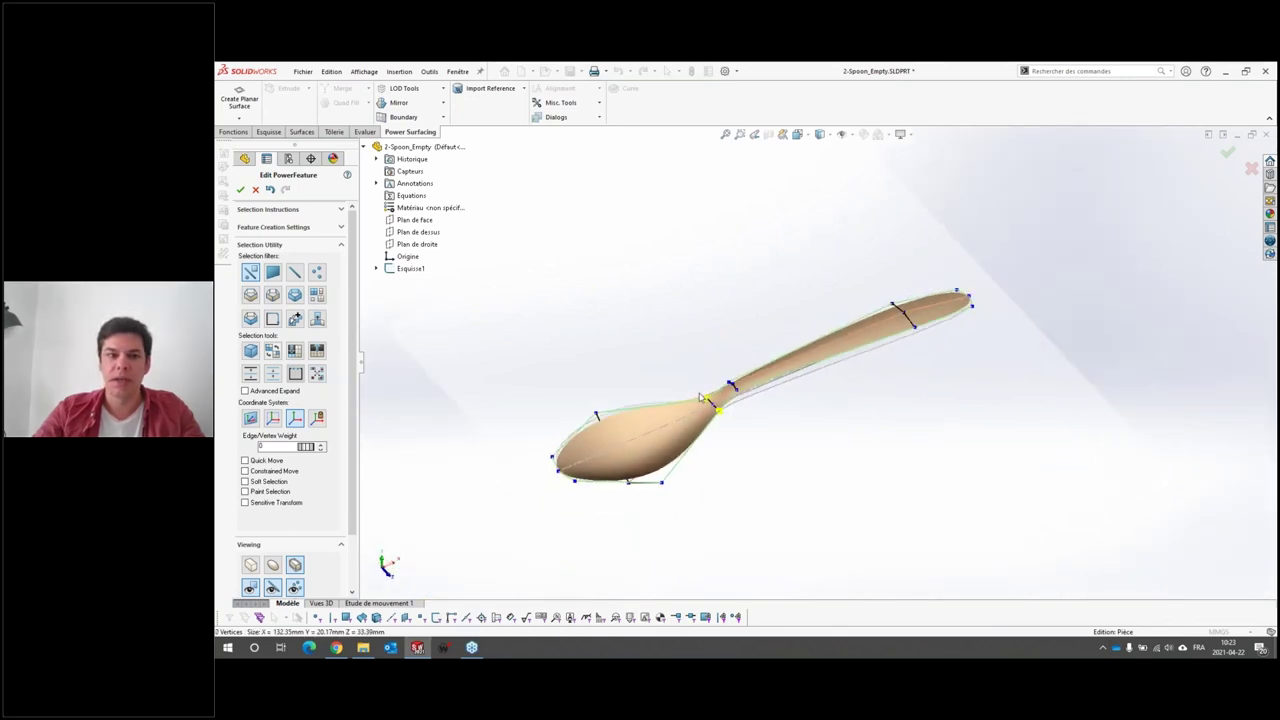
left_click(240, 190)
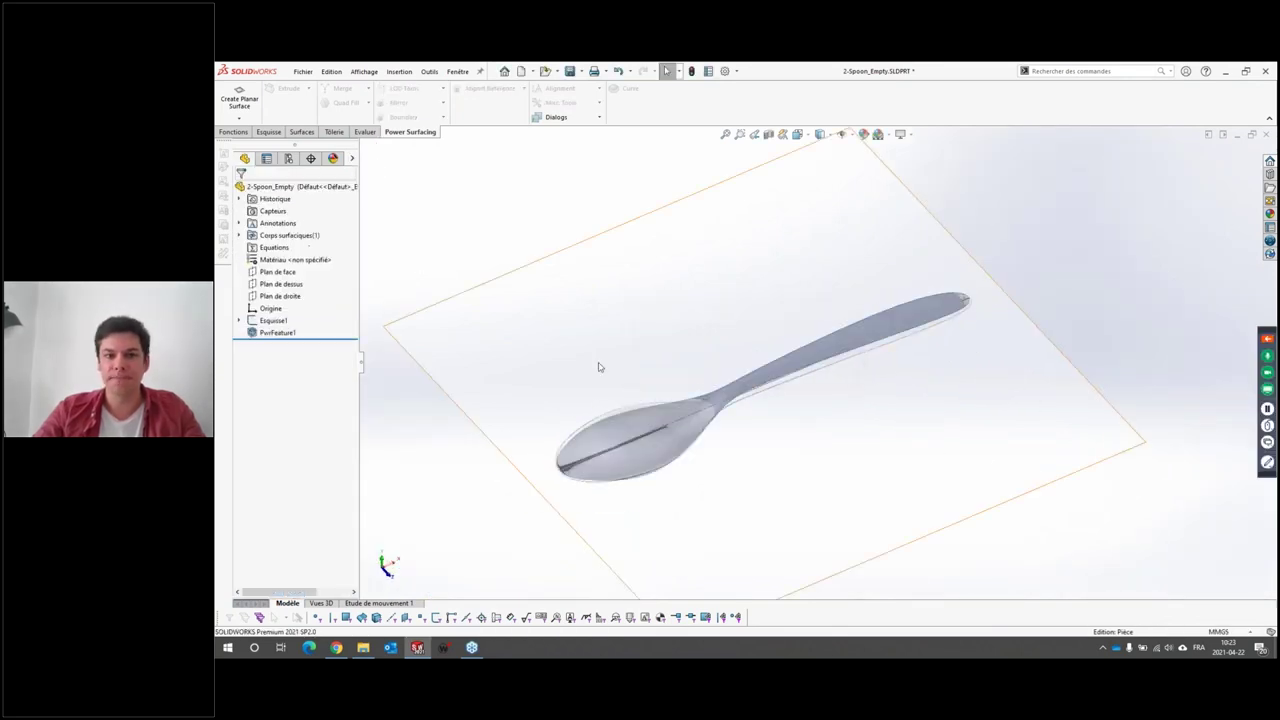
Step: Inspect the finished spoon with the Courbure curvature colour map, then turn it off
left_click(270, 333)
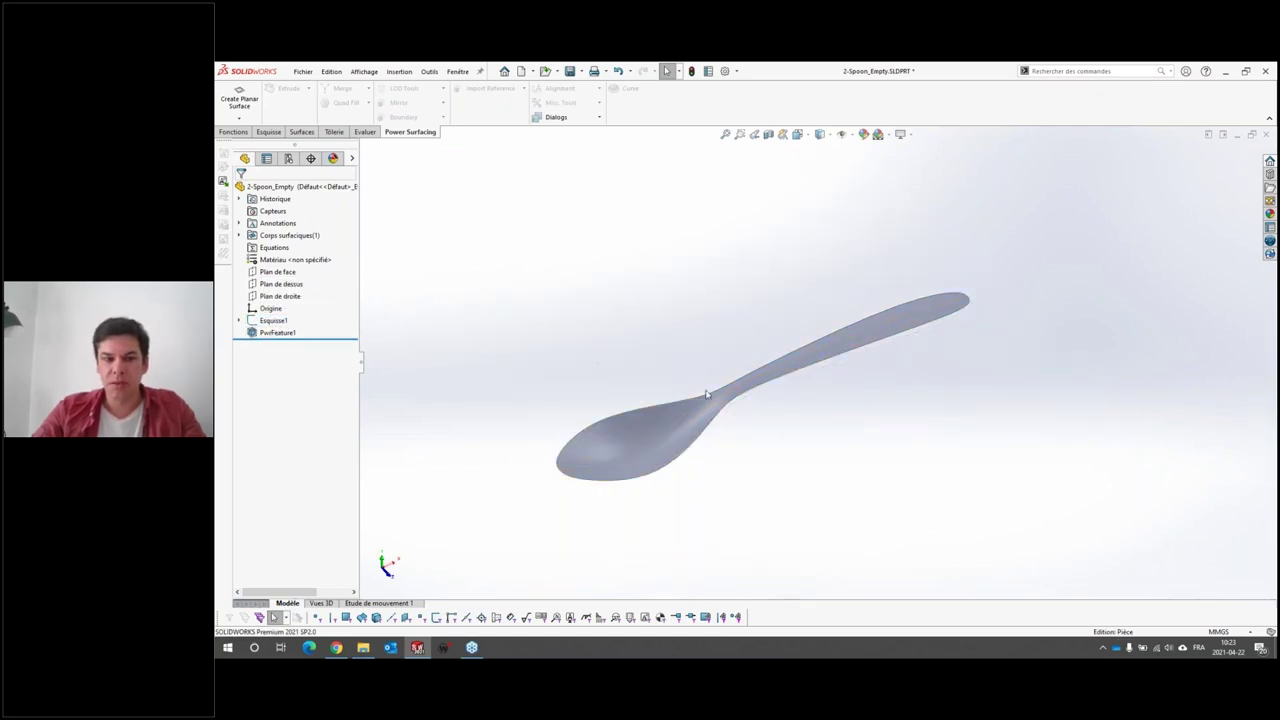
mouse_move(784, 406)
middle_mouse_down()
mouse_move(769, 357)
mouse_move(820, 466)
mouse_move(740, 406)
mouse_move(674, 525)
mouse_move(902, 325)
middle_mouse_up()
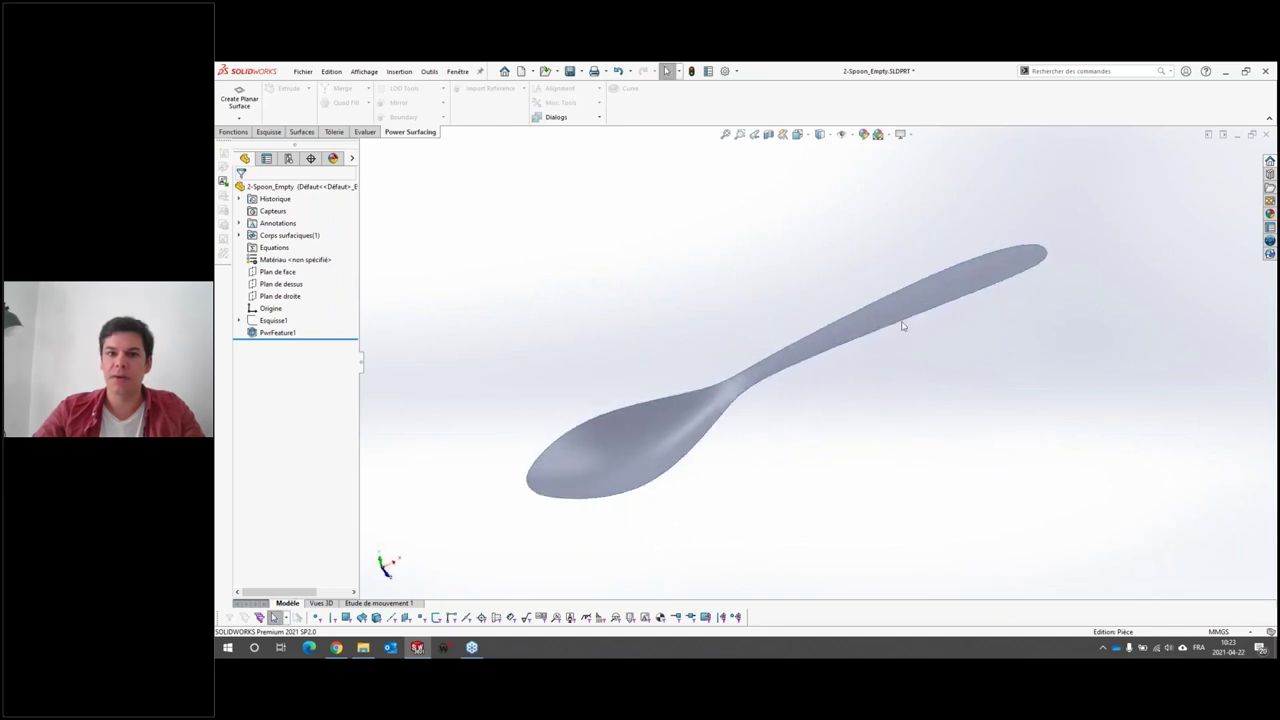
left_click(362, 133)
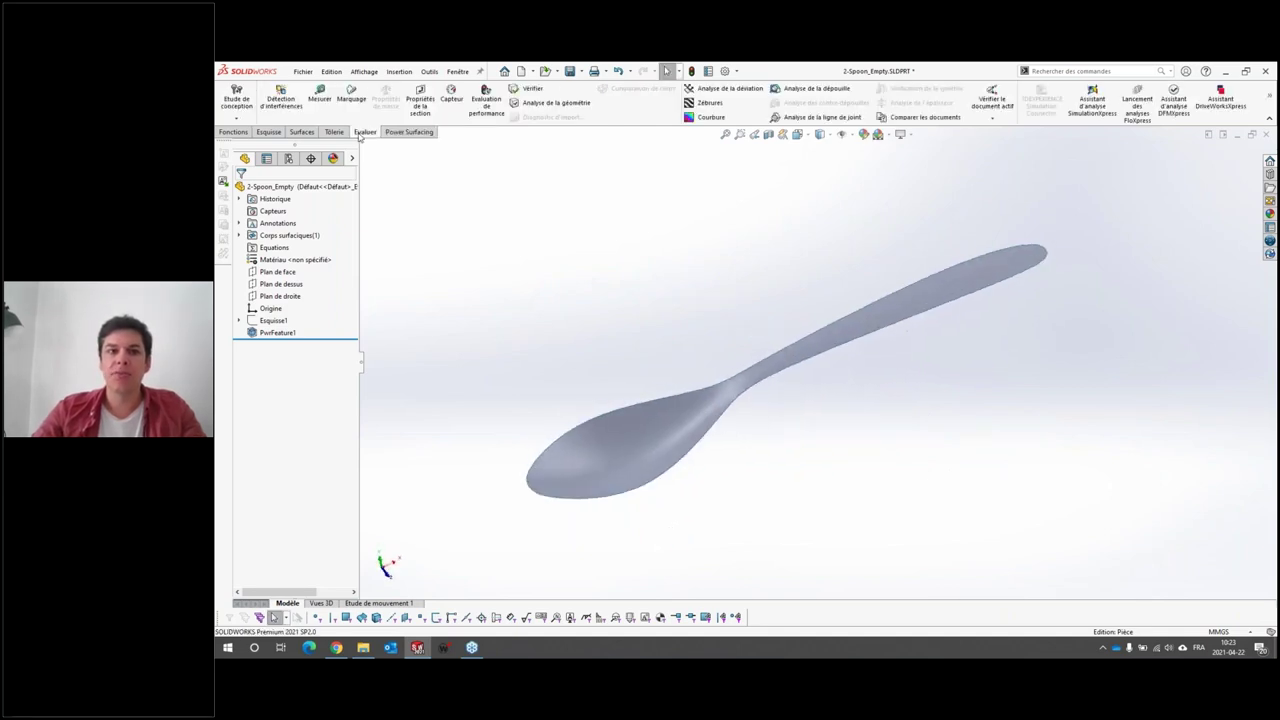
left_click(710, 117)
mouse_move(771, 323)
middle_mouse_down()
mouse_move(763, 417)
mouse_move(779, 450)
mouse_move(549, 453)
middle_mouse_up()
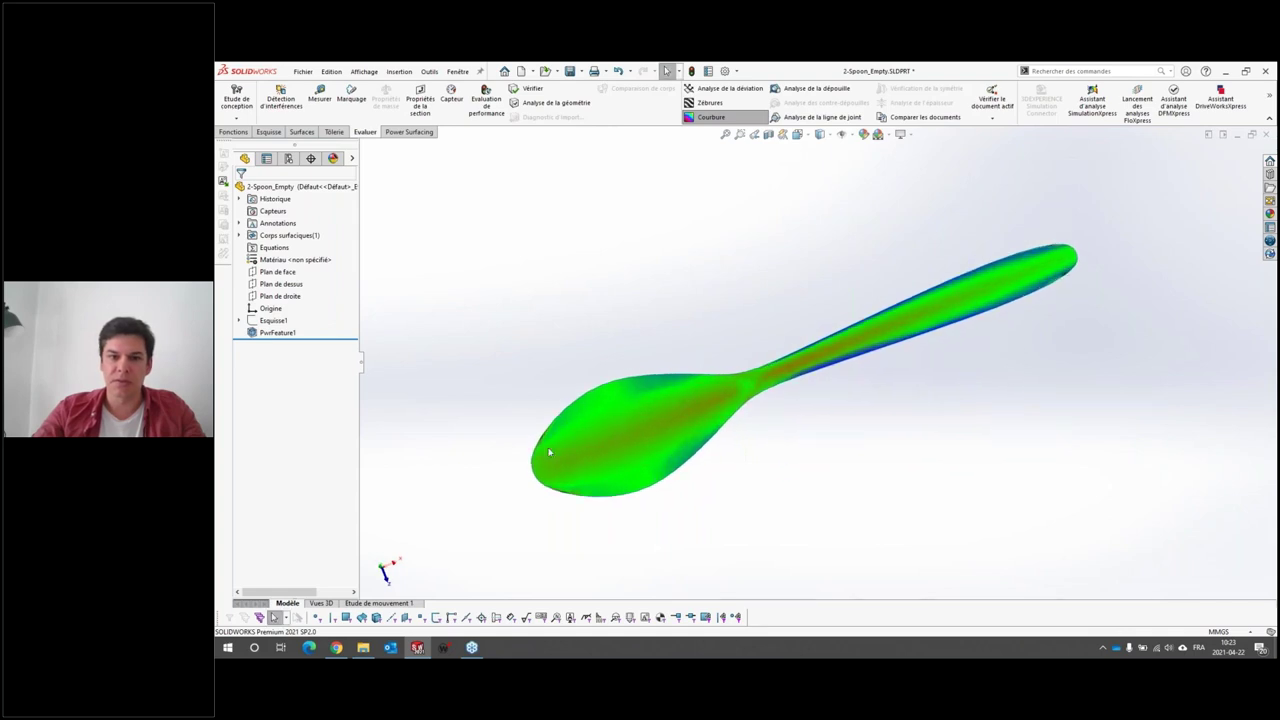
left_click(710, 117)
Step: Check the spoon with Zébrures zebra stripes, turn them off, and close the part
left_click(710, 103)
mouse_move(731, 317)
middle_mouse_down()
mouse_move(791, 434)
mouse_move(760, 337)
mouse_move(777, 266)
mouse_move(845, 241)
mouse_move(820, 246)
mouse_move(760, 352)
middle_mouse_up()
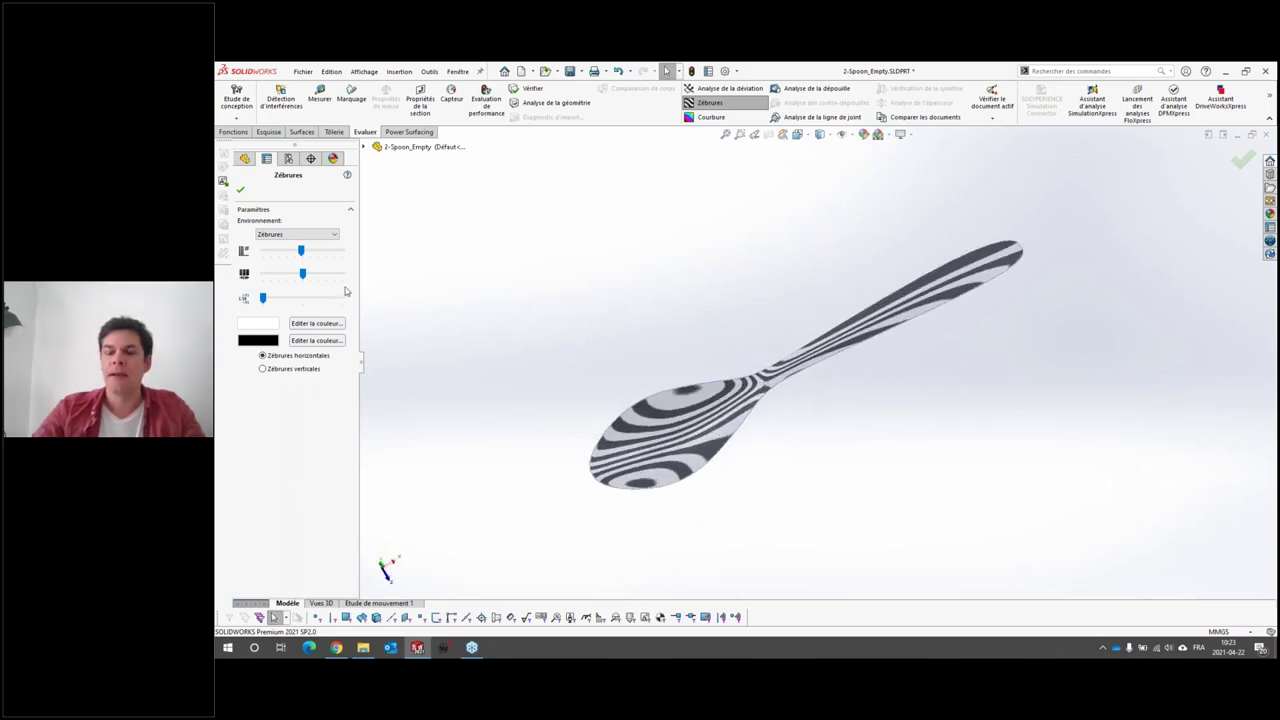
left_click(243, 191)
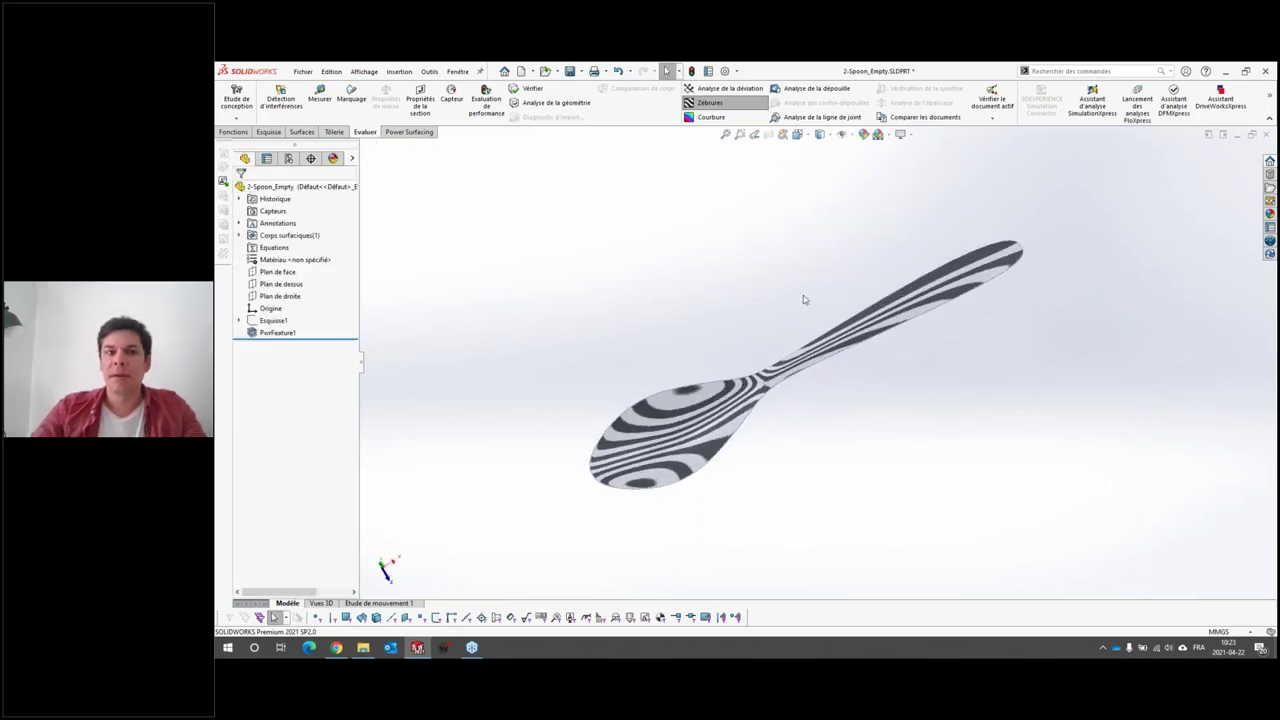
left_click(708, 104)
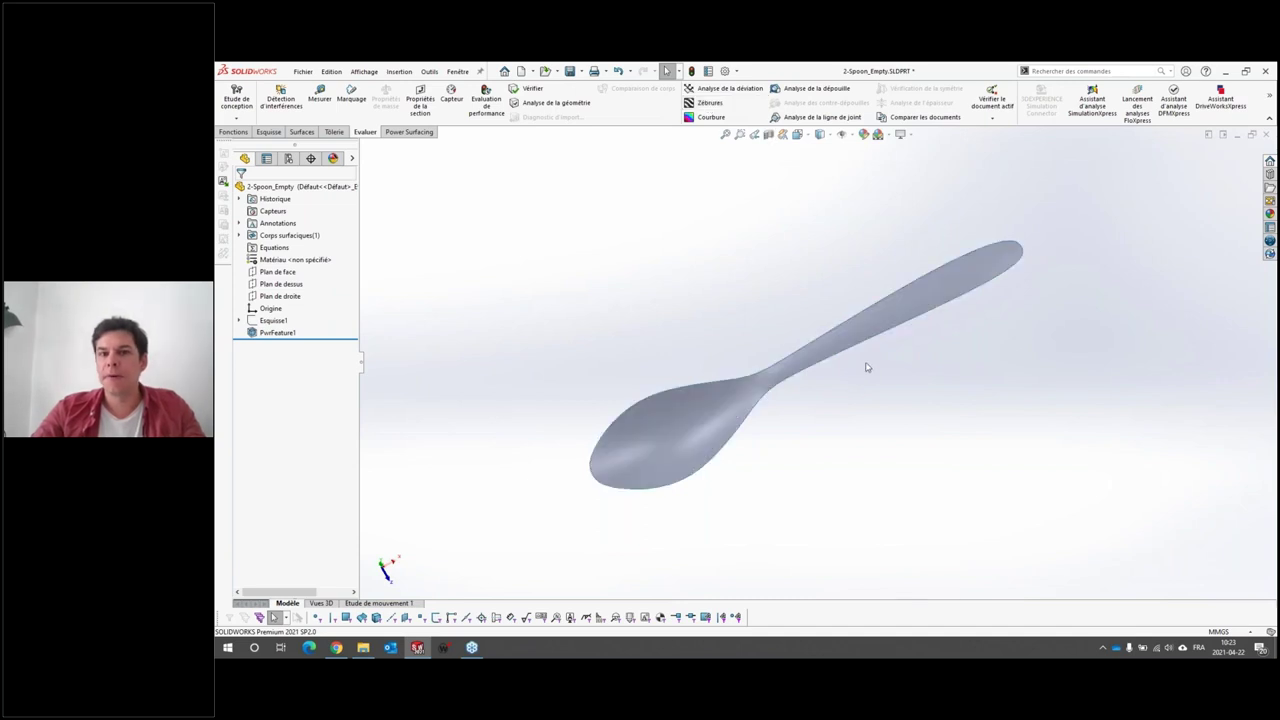
scroll(866, 366, "down", 2)
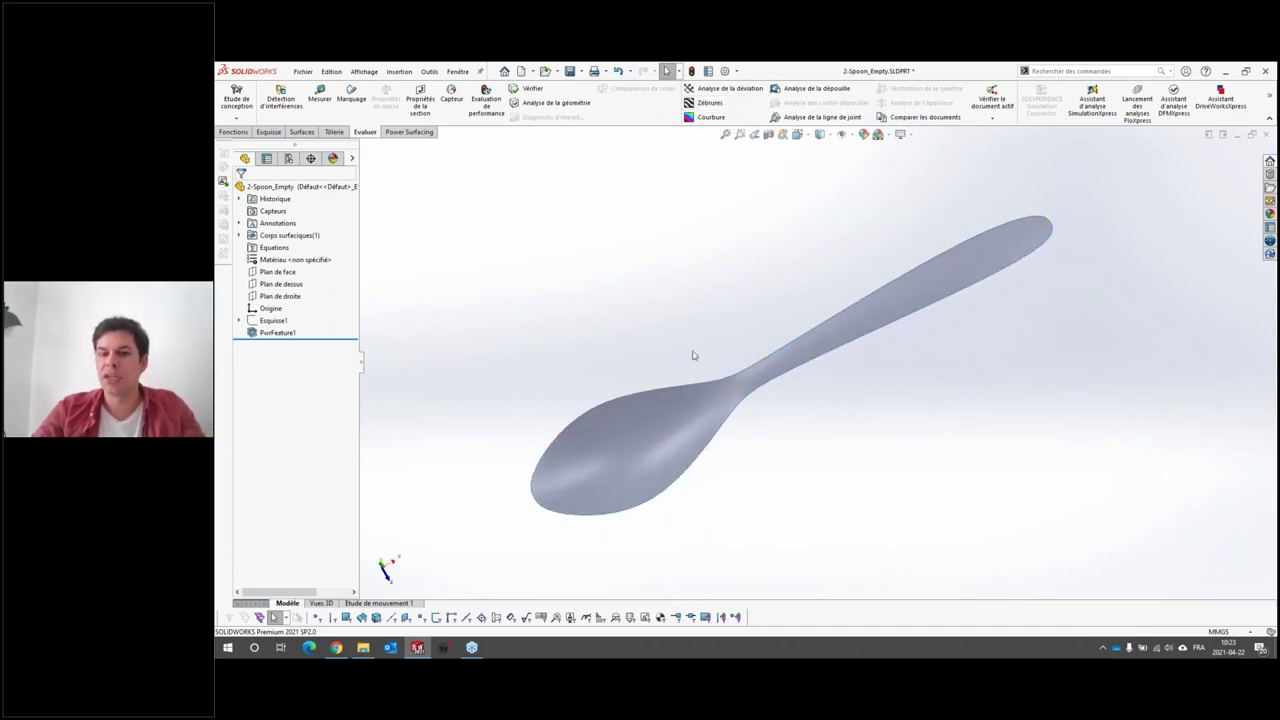
key("ctrl+w")
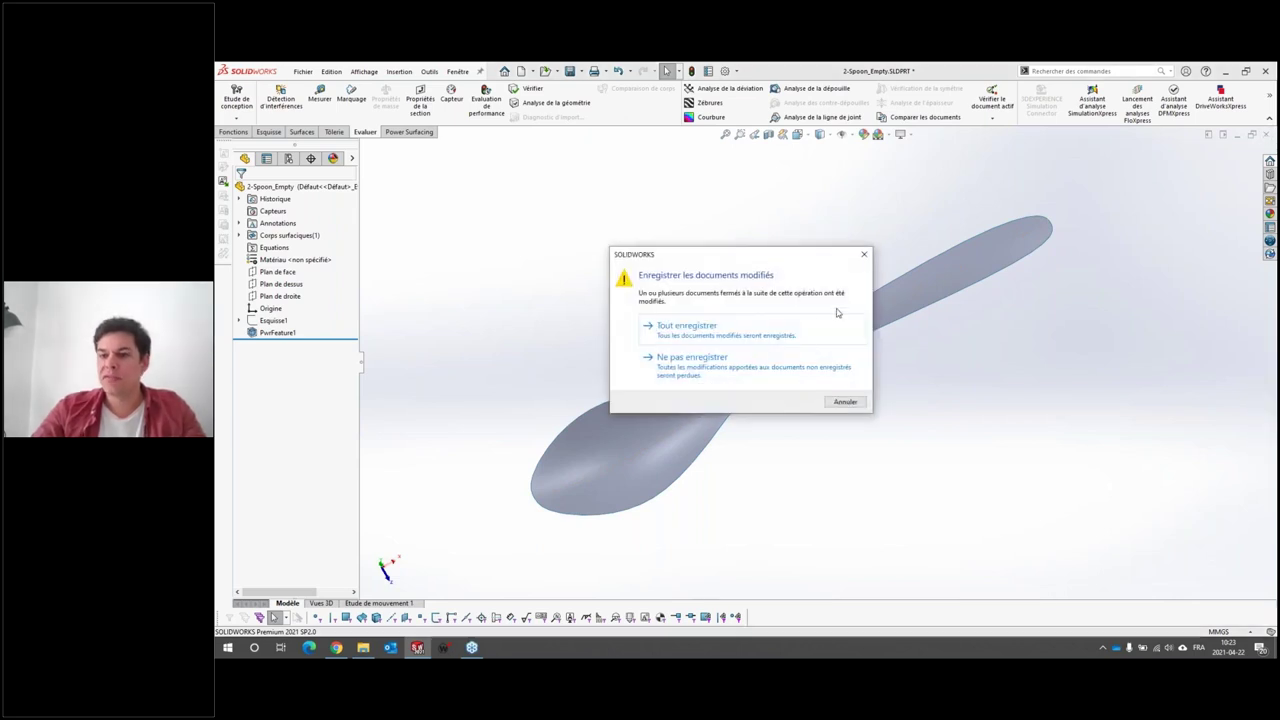
Step: Discard the spoon changes and open 3-Spoon_Finished.SLDPRT from the Fichiers PWRS folder
left_click(742, 368)
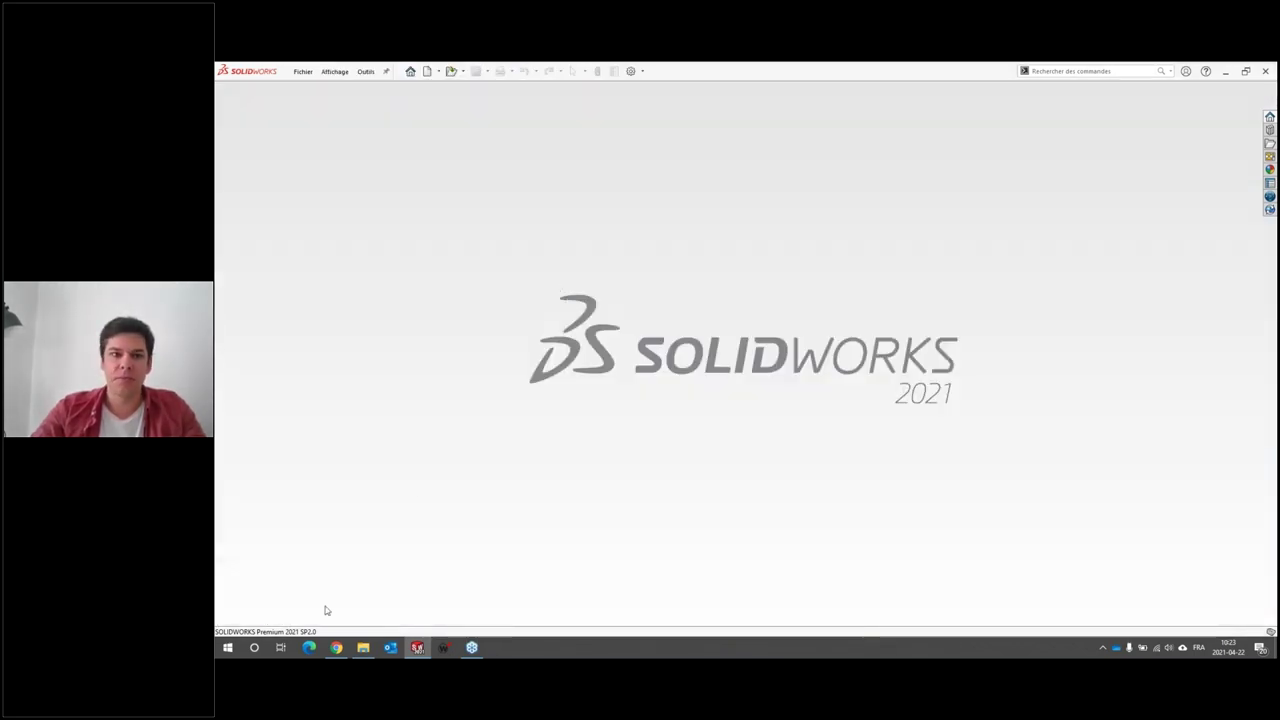
left_click(362, 648)
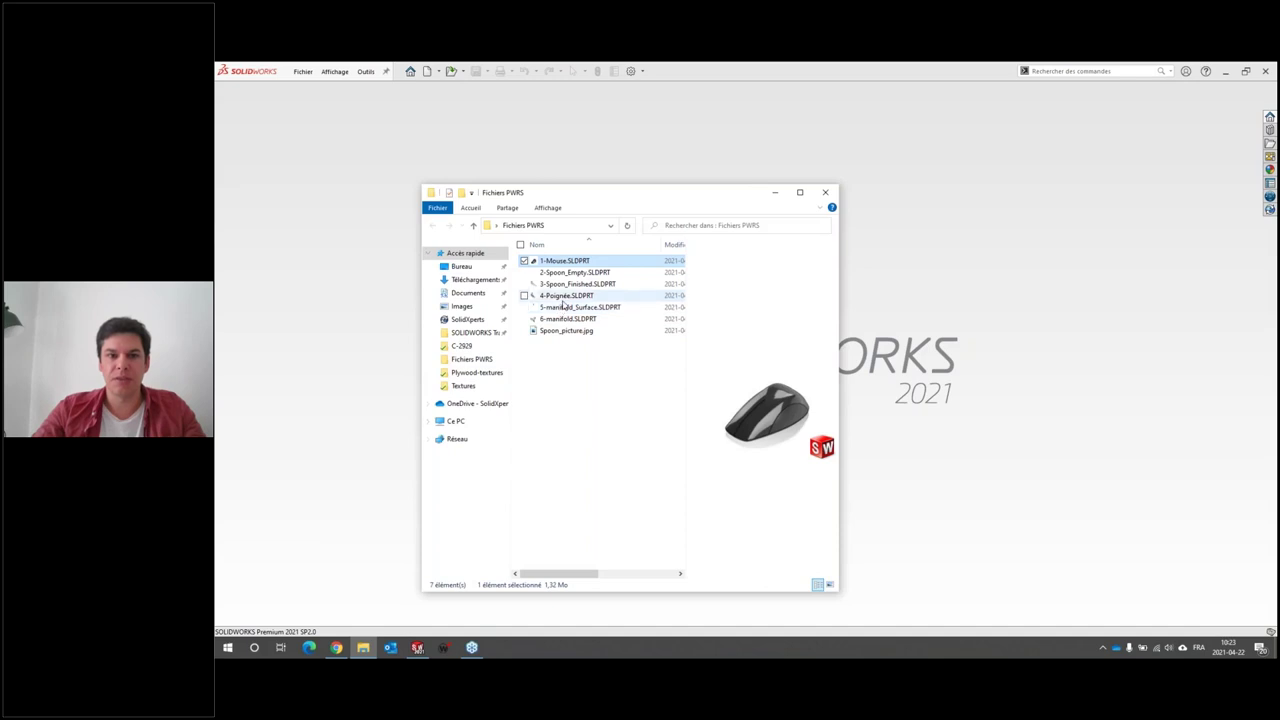
left_click(573, 285)
double_click(604, 288)
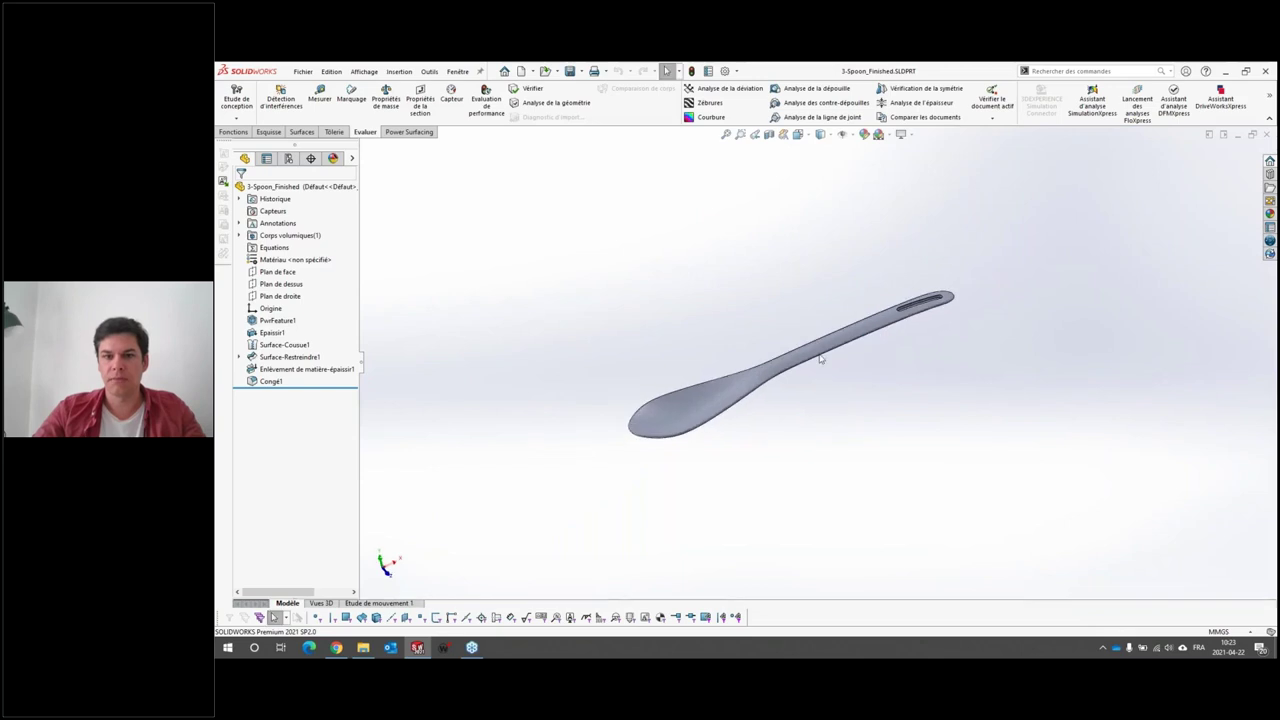
scroll(635, 397, "down", 3)
mouse_move(635, 397)
middle_mouse_down()
mouse_move(700, 517)
mouse_move(672, 479)
mouse_move(766, 406)
mouse_move(777, 363)
middle_mouse_up()
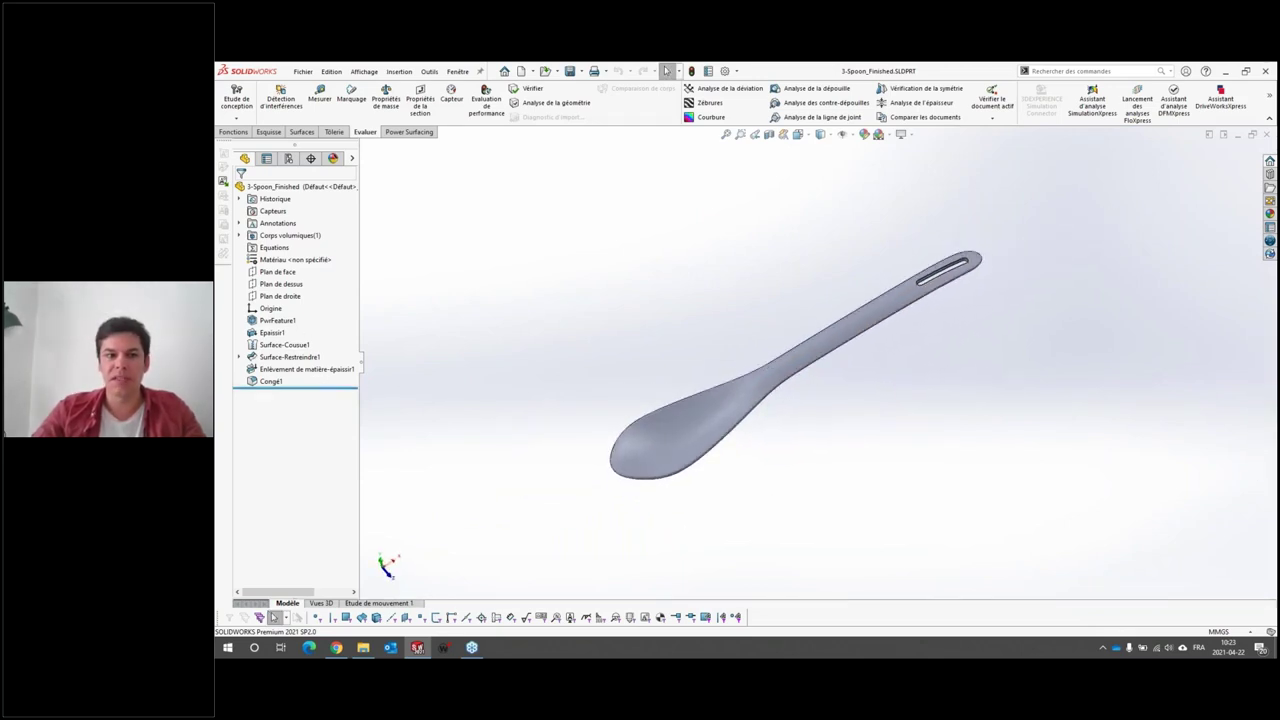
Step: Roll the spoon back to Epaissir1, then forward through the knitted surface and Congé1 slot fillet
left_click_drag(300, 387, 313, 342)
mouse_move(897, 380)
middle_mouse_down()
mouse_move(797, 331)
mouse_move(826, 351)
mouse_move(789, 297)
mouse_move(395, 341)
middle_mouse_up()
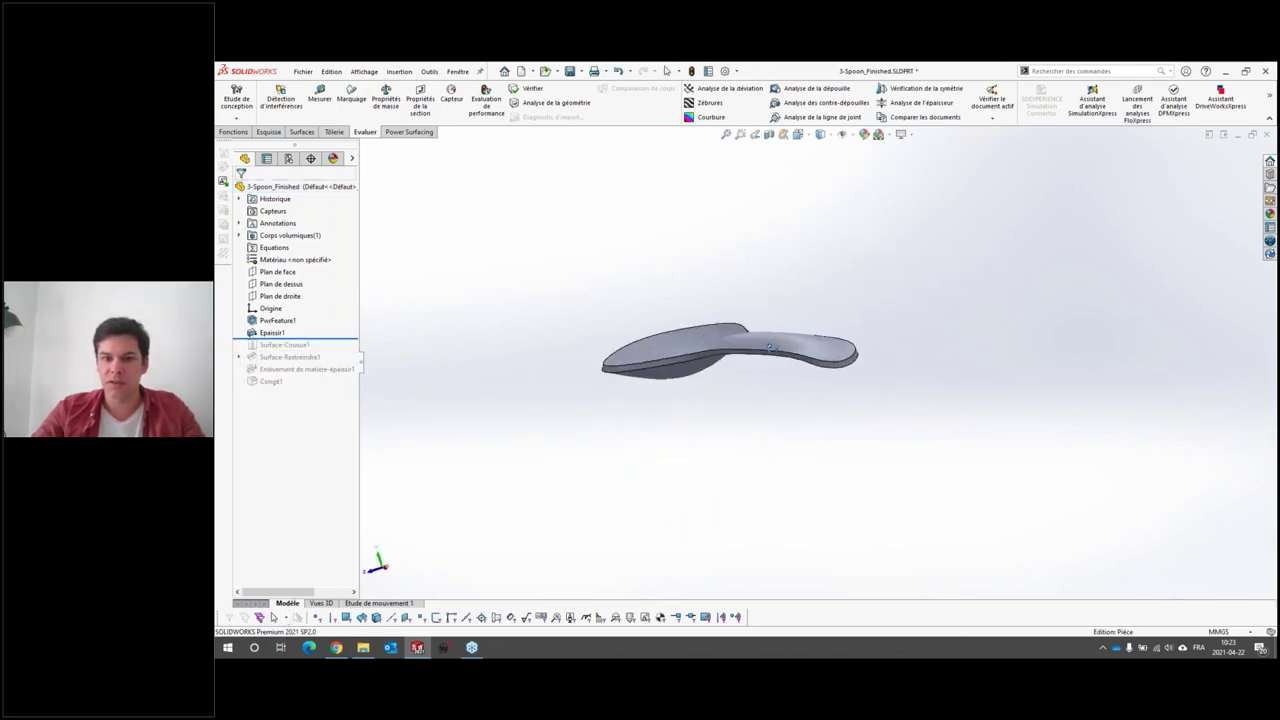
mouse_move(325, 343)
left_mouse_down()
mouse_move(343, 374)
mouse_move(325, 388)
left_mouse_up()
scroll(780, 428, "down", 5)
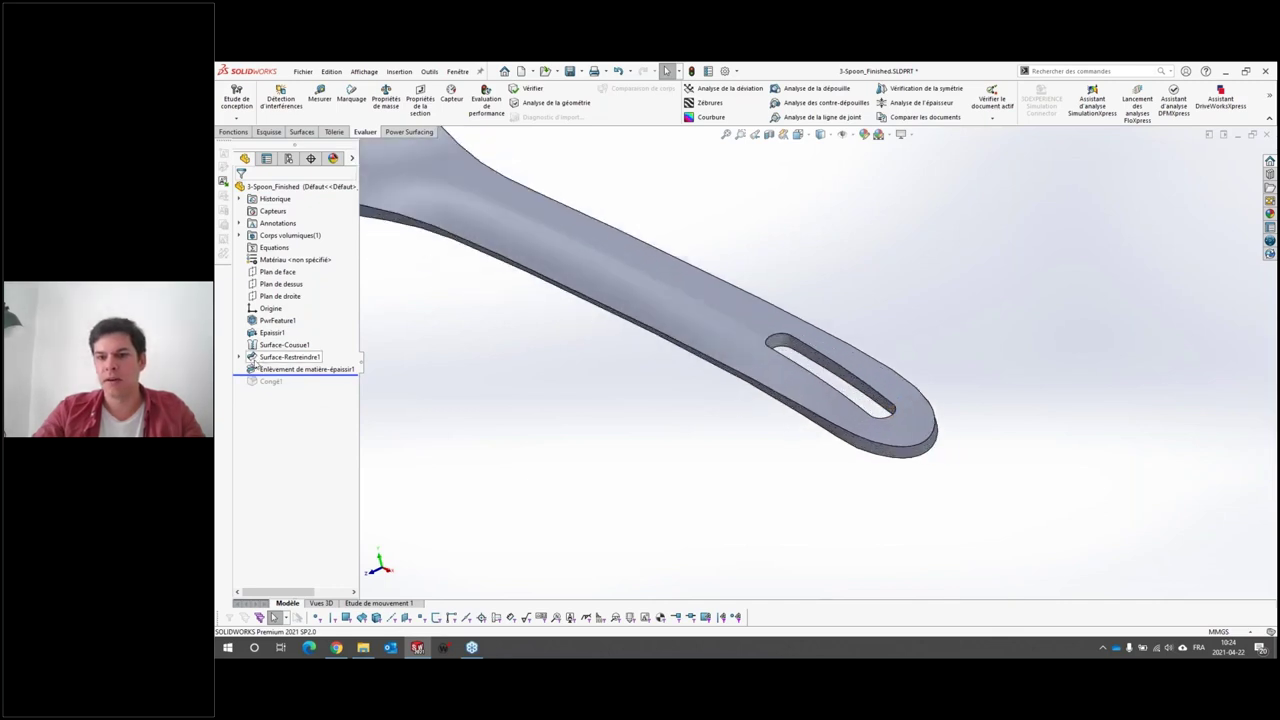
left_click_drag(285, 377, 285, 389)
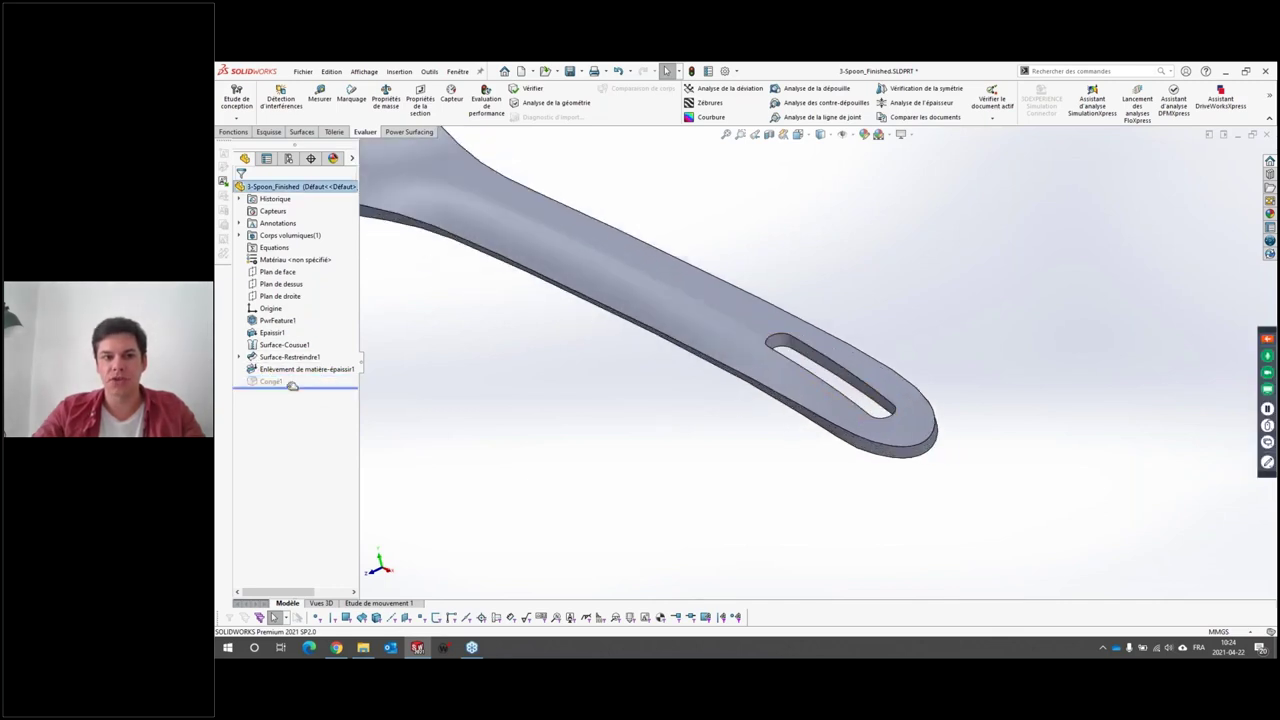
scroll(622, 348, "up", 5)
Step: Close 3-Spoon_Finished.SLDPRT without saving changes
middle_click_drag(622, 348, 701, 452)
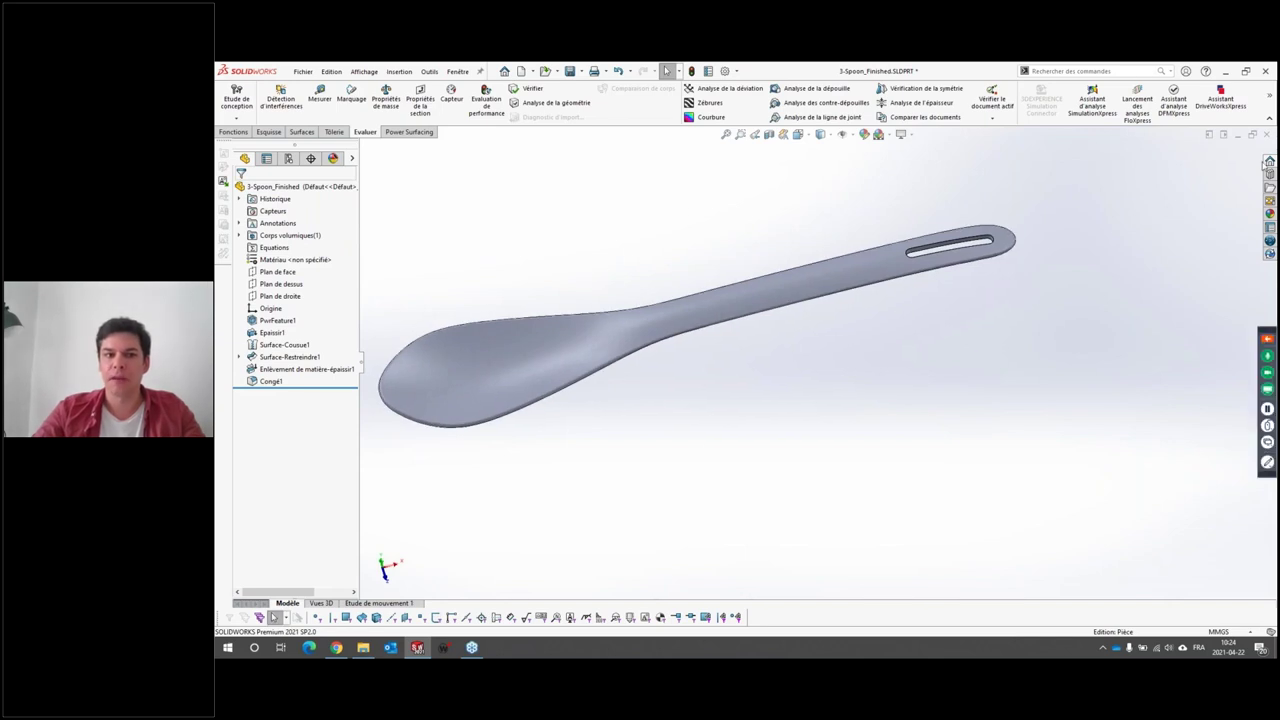
left_click(1252, 133)
left_click(718, 369)
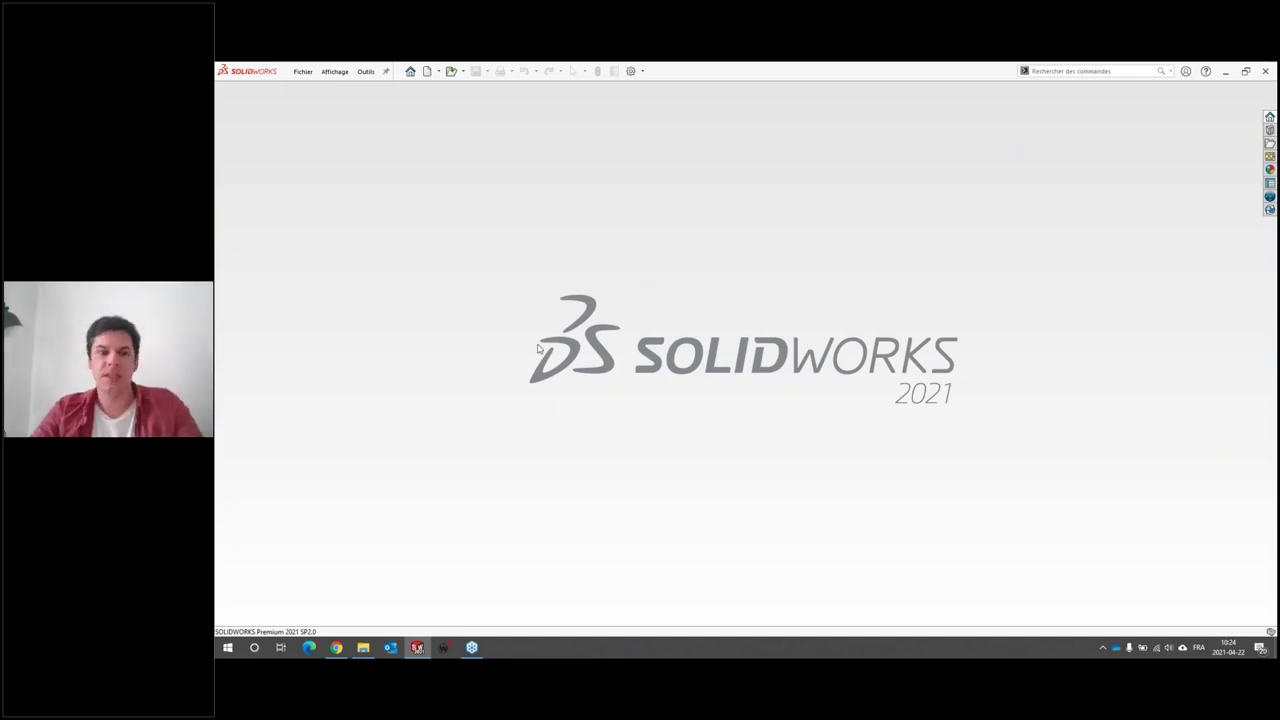
Step: Open the door handle part 4-Poignée.SLDPRT from the Fichiers PWRS folder
left_click(368, 649)
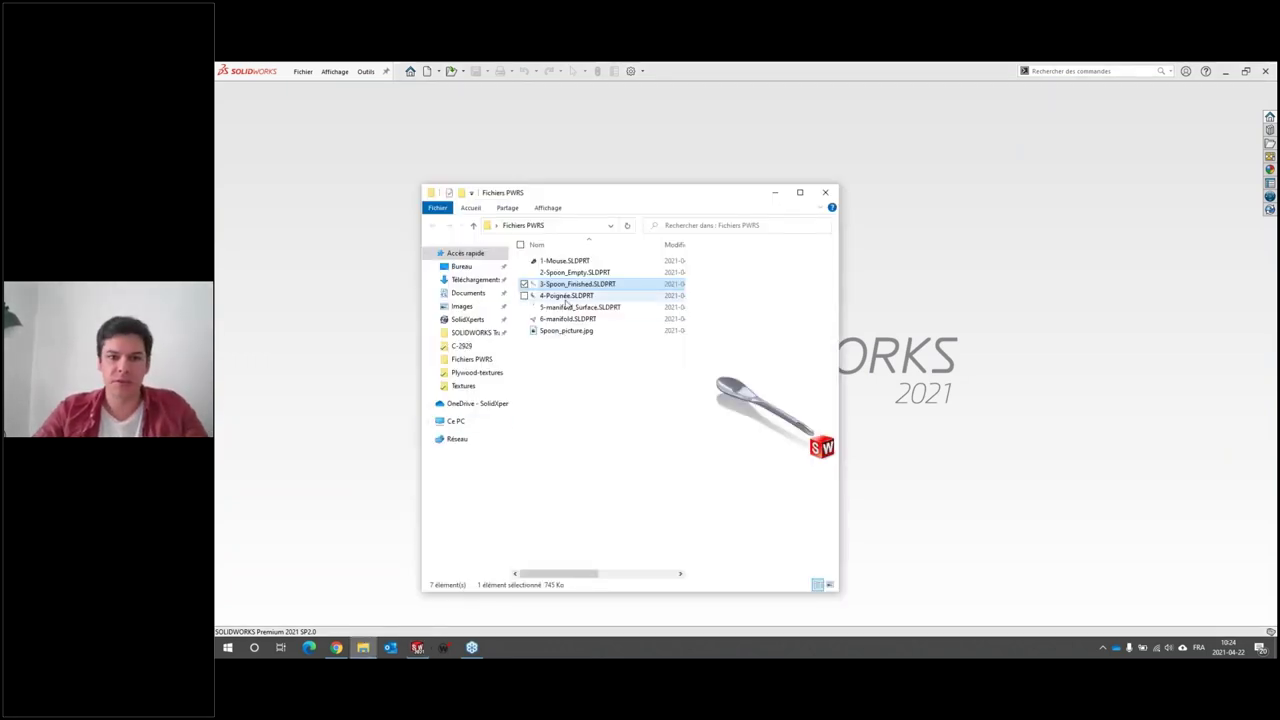
left_click(565, 298)
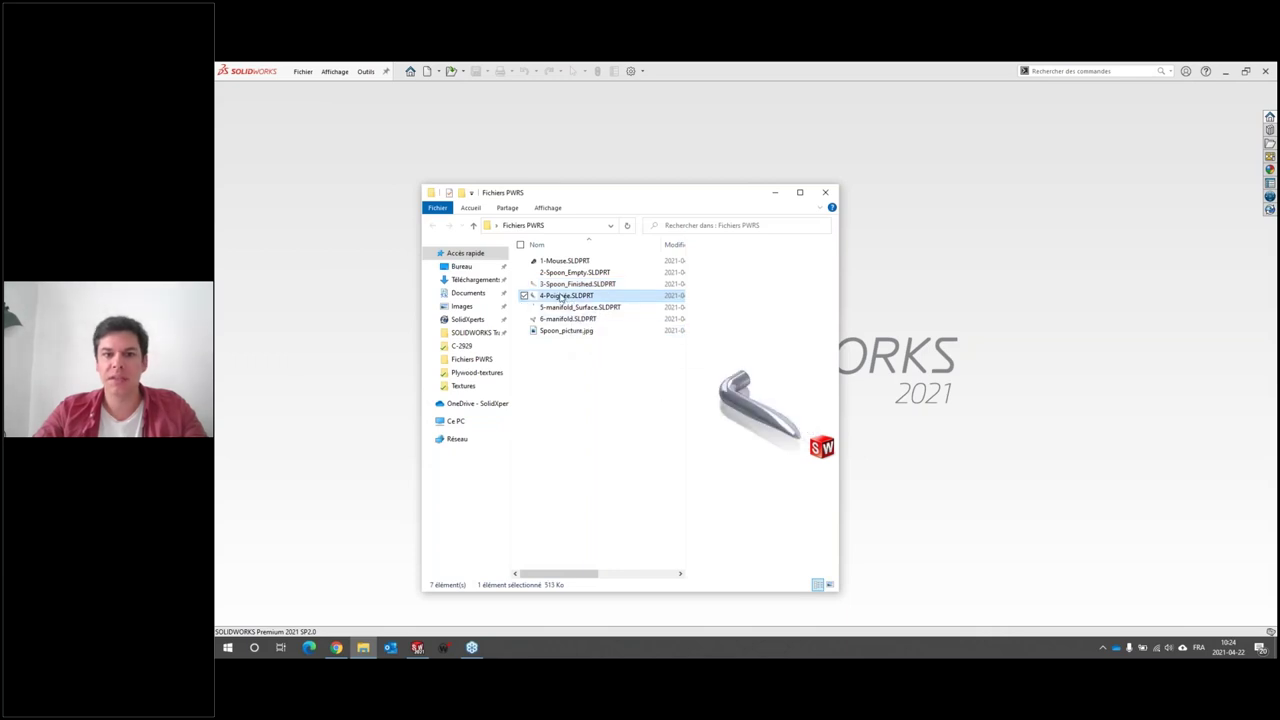
double_click(562, 297)
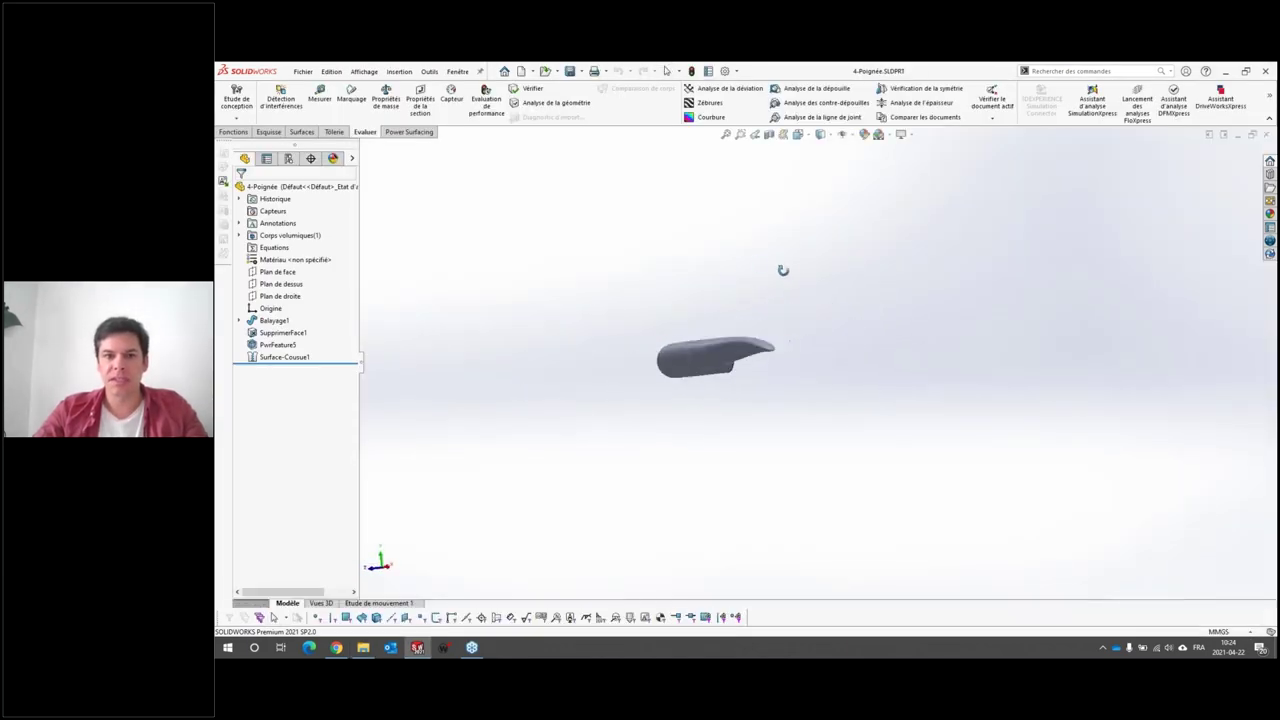
Step: Turn on RealView realistic rendering for the door handle
left_click(912, 136)
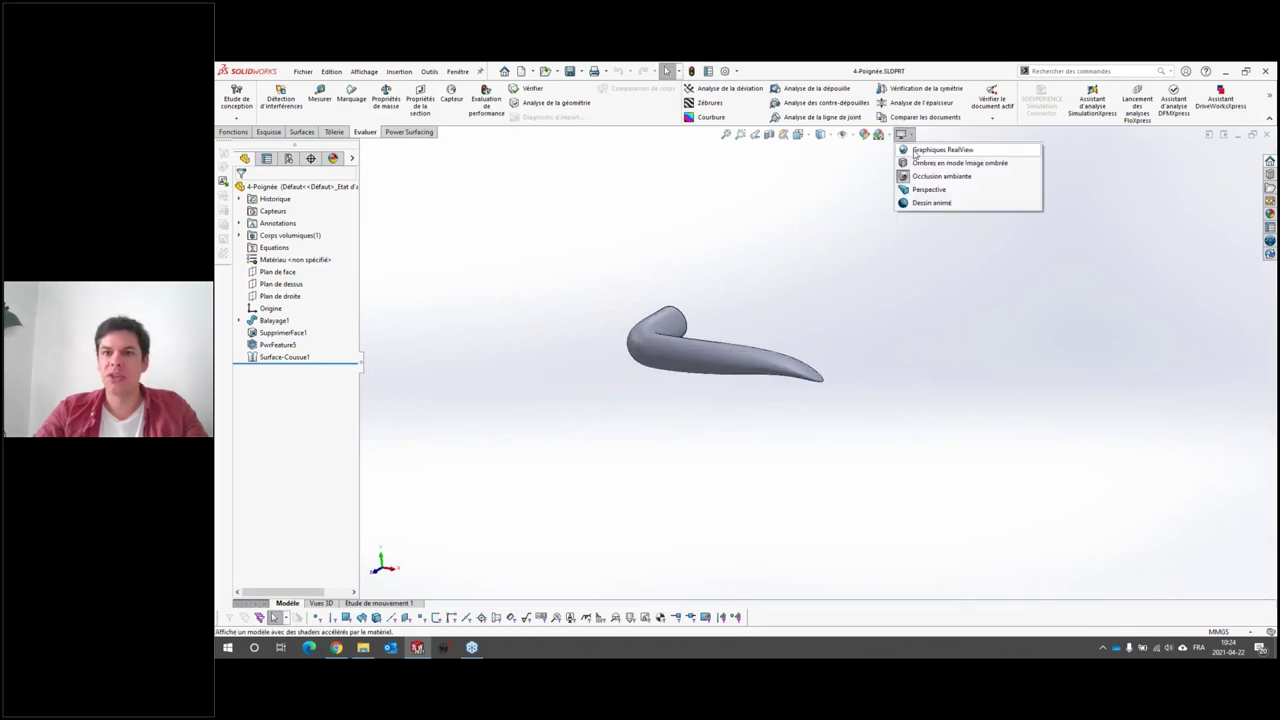
left_click(916, 154)
mouse_move(707, 346)
middle_mouse_down()
mouse_move(714, 382)
mouse_move(751, 286)
mouse_move(700, 266)
mouse_move(574, 320)
mouse_move(543, 386)
mouse_move(551, 469)
mouse_move(531, 446)
mouse_move(614, 297)
mouse_move(694, 300)
mouse_move(718, 419)
mouse_move(714, 480)
mouse_move(691, 380)
mouse_move(729, 329)
mouse_move(741, 419)
mouse_move(600, 326)
middle_mouse_up()
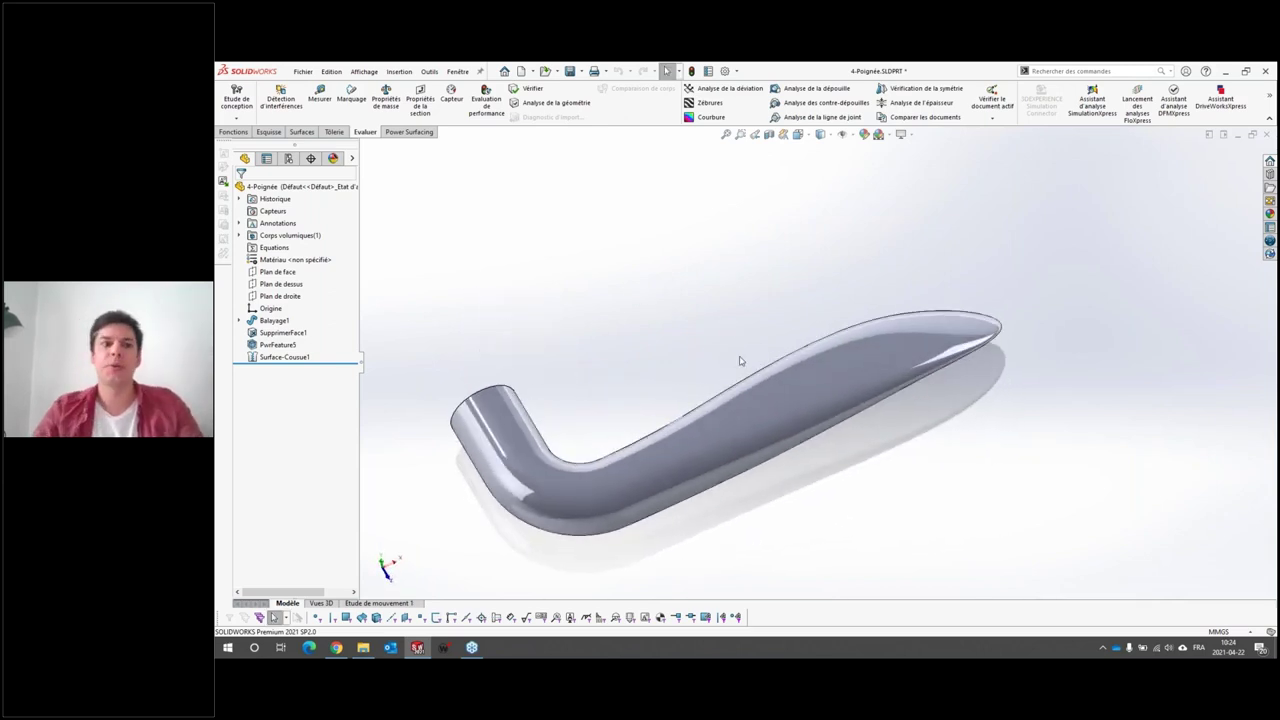
Step: Roll the handle's history back to SupprimerFace1, leaving the open bent tube
left_click(276, 320)
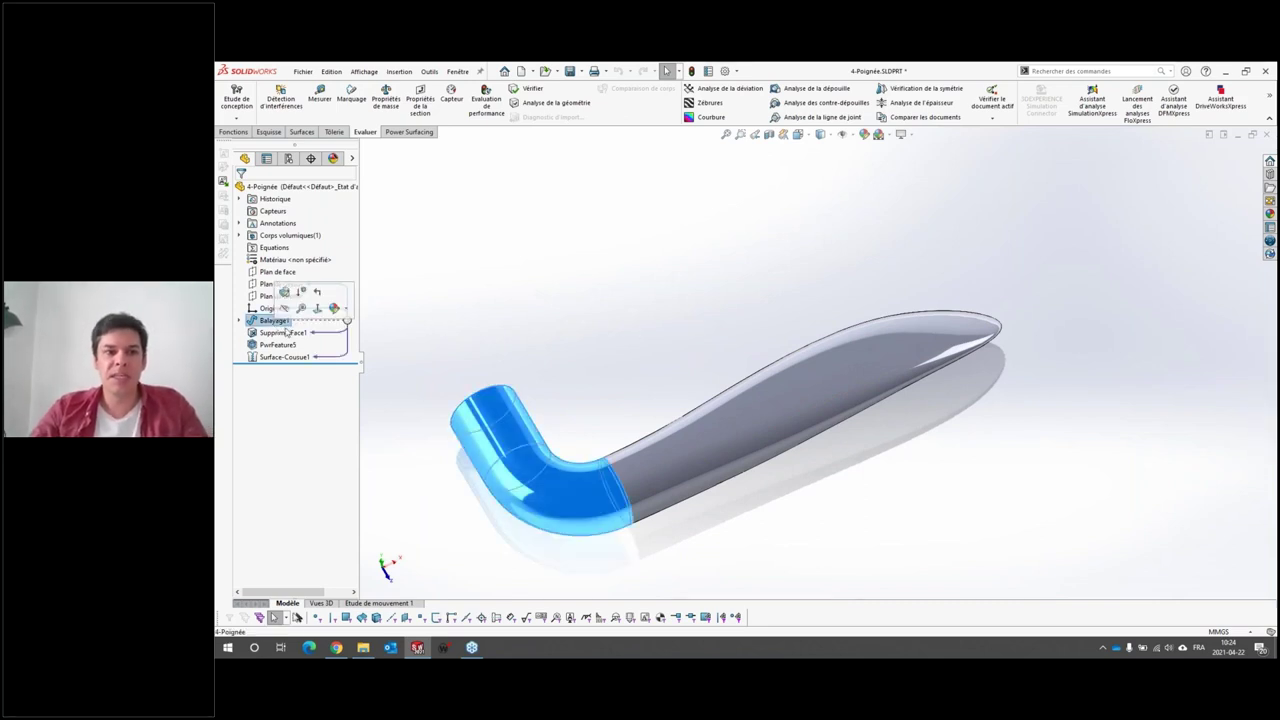
left_click_drag(300, 362, 300, 338)
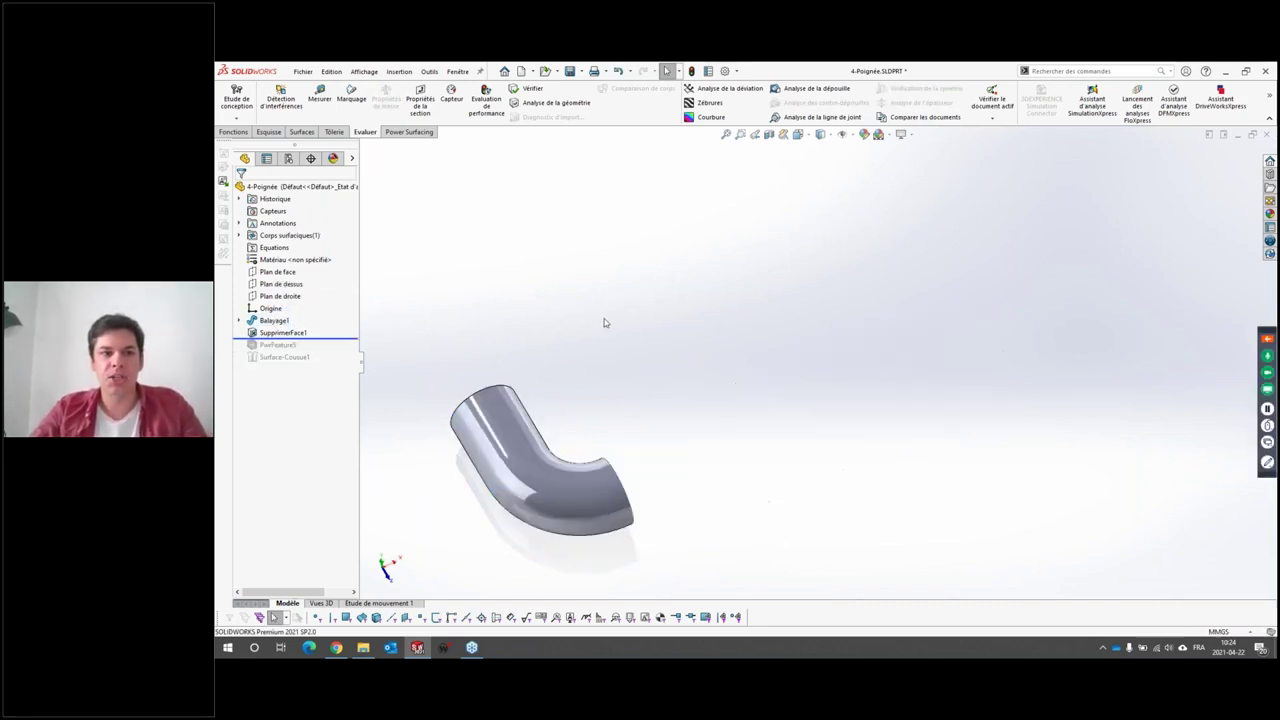
mouse_move(603, 323)
middle_mouse_down()
mouse_move(580, 445)
mouse_move(610, 440)
middle_mouse_up()
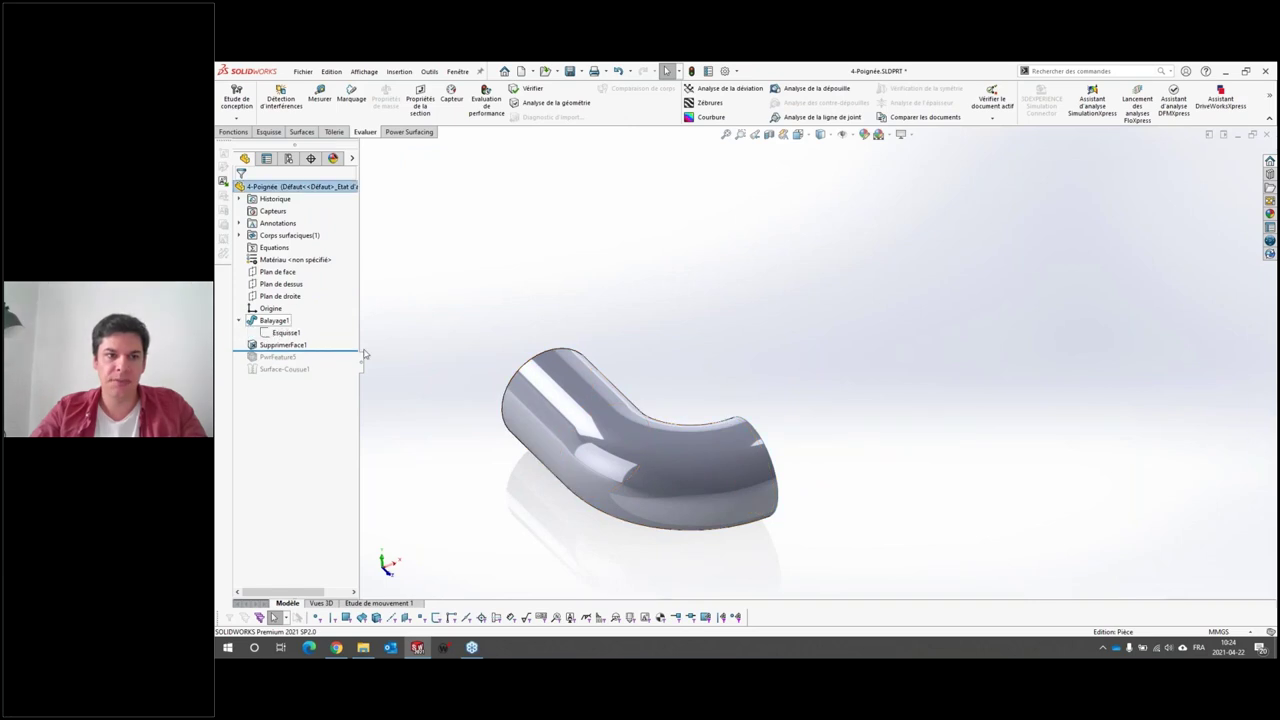
Step: Review the Esquisse1 sweep sketch dimensions, then hide it and highlight Balayage1
left_click(290, 334)
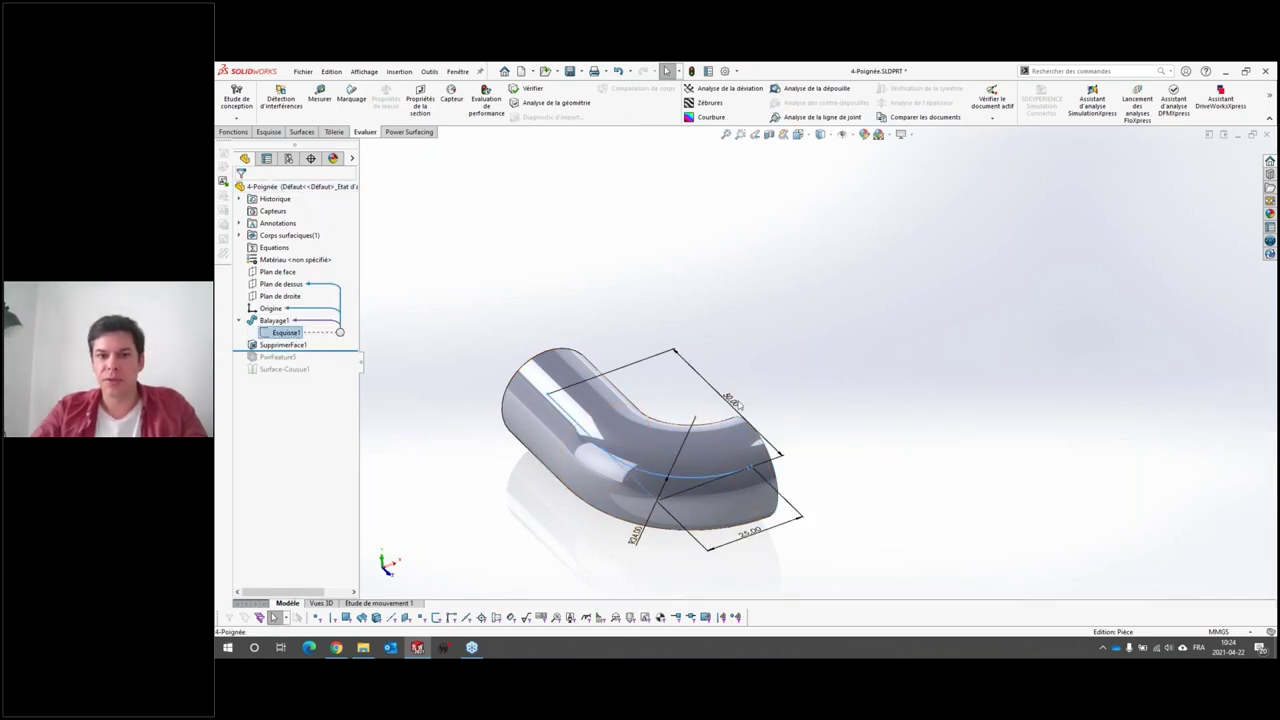
scroll(745, 412, "up", 3)
middle_click_drag(745, 412, 790, 488)
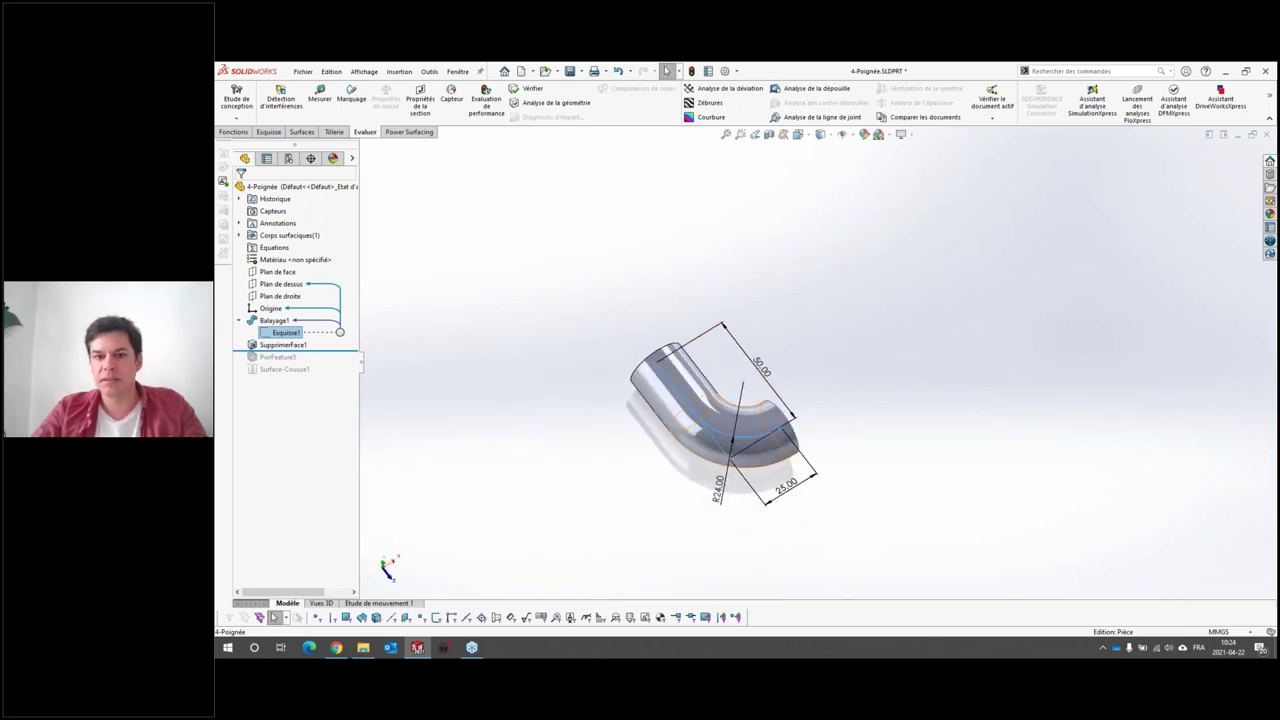
left_click(858, 465)
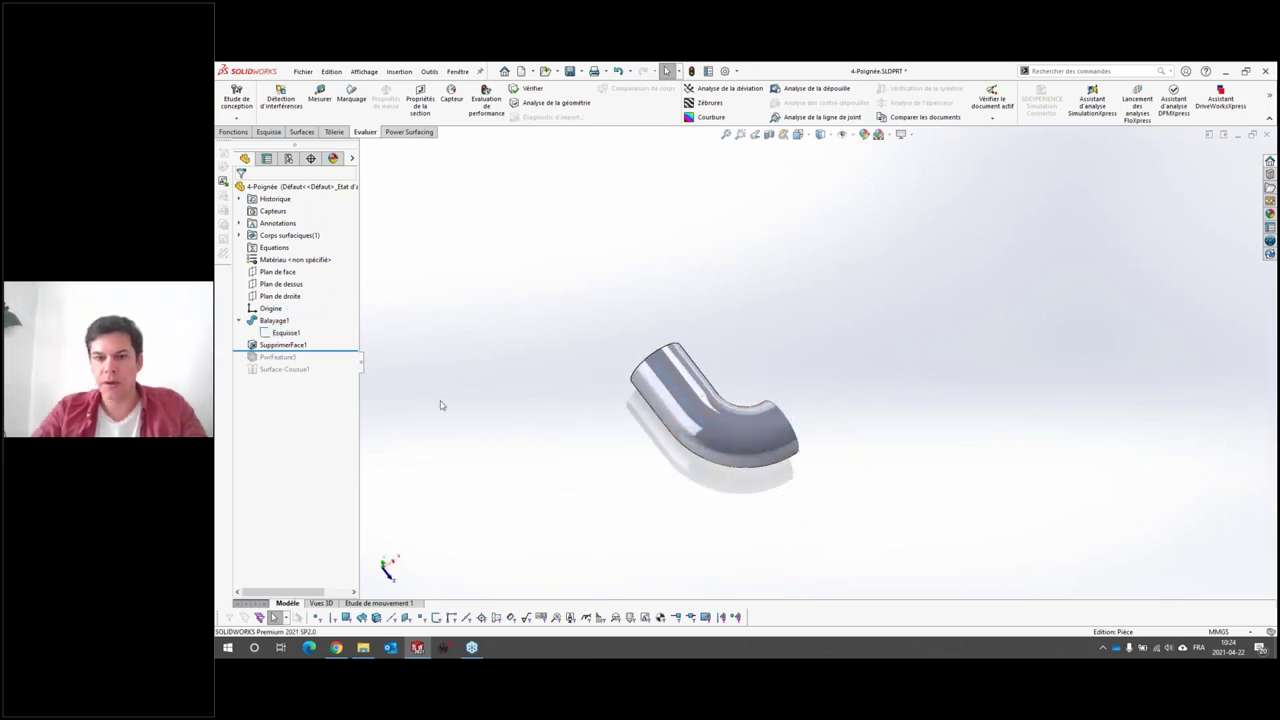
left_click(274, 320)
scroll(795, 378, "down", 2)
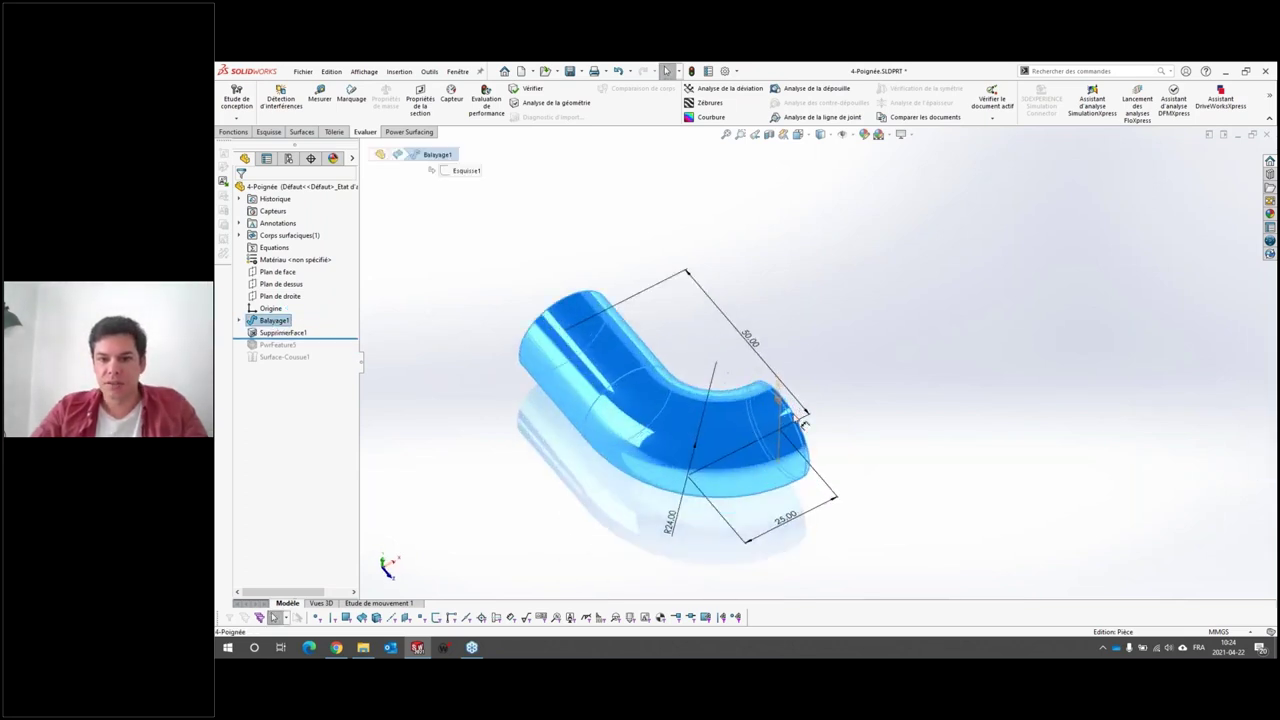
scroll(795, 378, "down", 3)
scroll(796, 378, "down", 3)
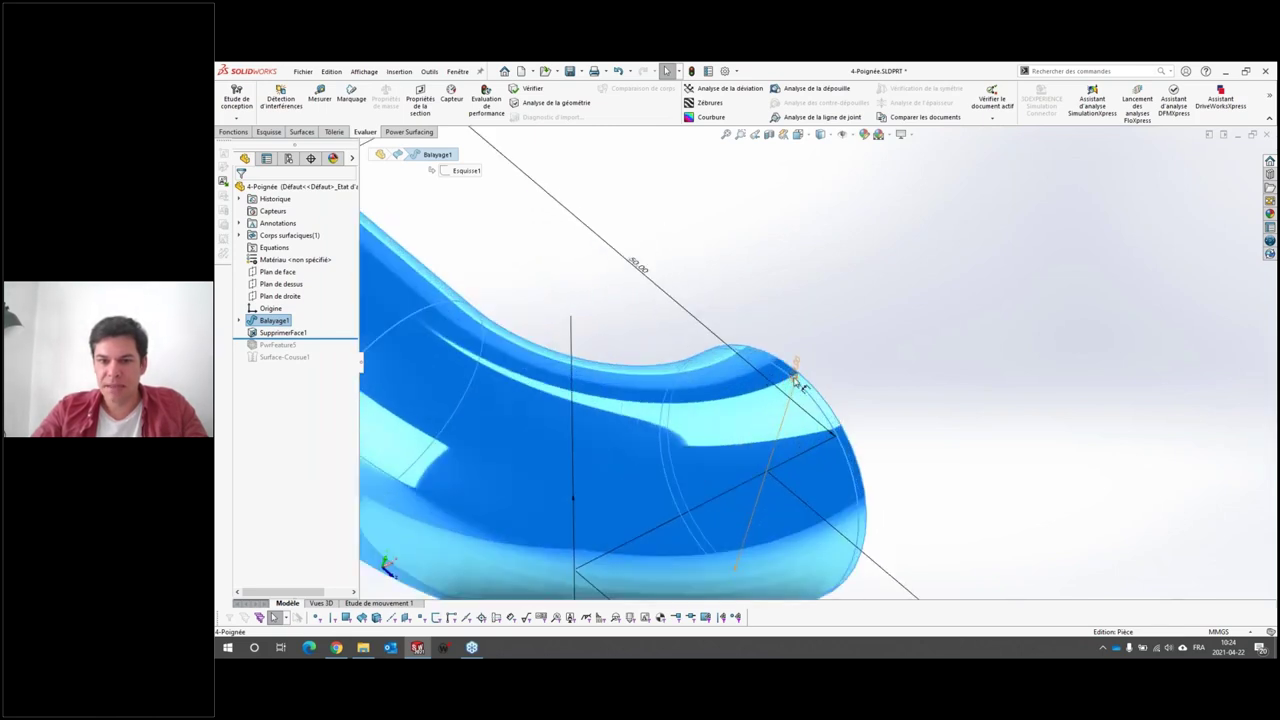
left_click(931, 443)
scroll(931, 443, "up", 5)
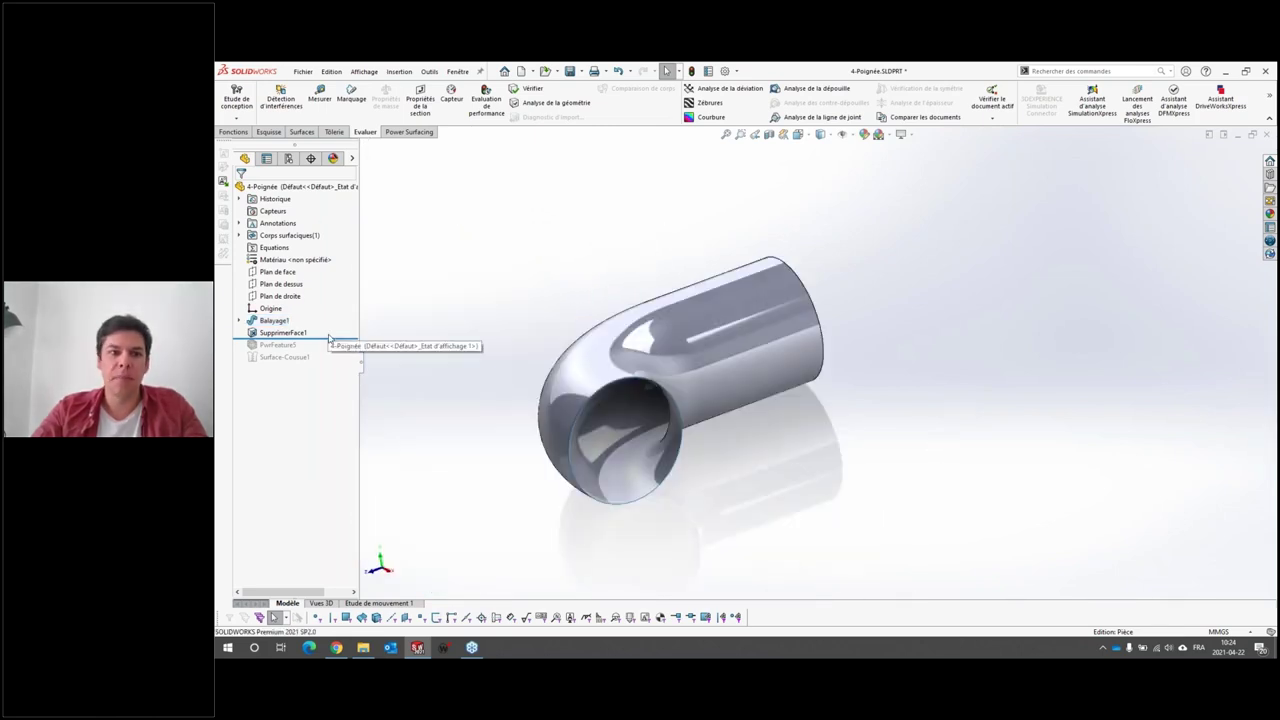
Step: Roll forward past PwrFeature5 to rebuild the long tapered handle
left_click_drag(331, 340, 300, 351)
scroll(855, 451, "up", 3)
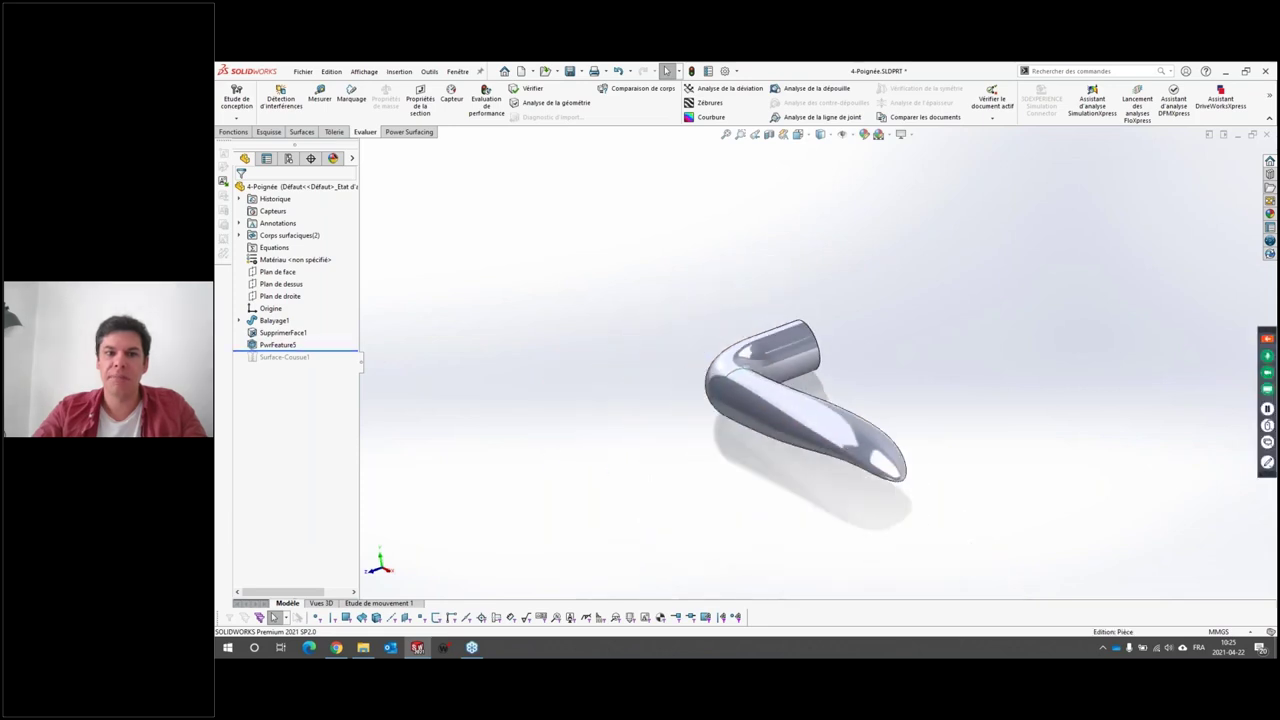
scroll(855, 451, "down", 3)
mouse_move(855, 451)
middle_mouse_down()
mouse_move(688, 351)
mouse_move(676, 316)
middle_mouse_up()
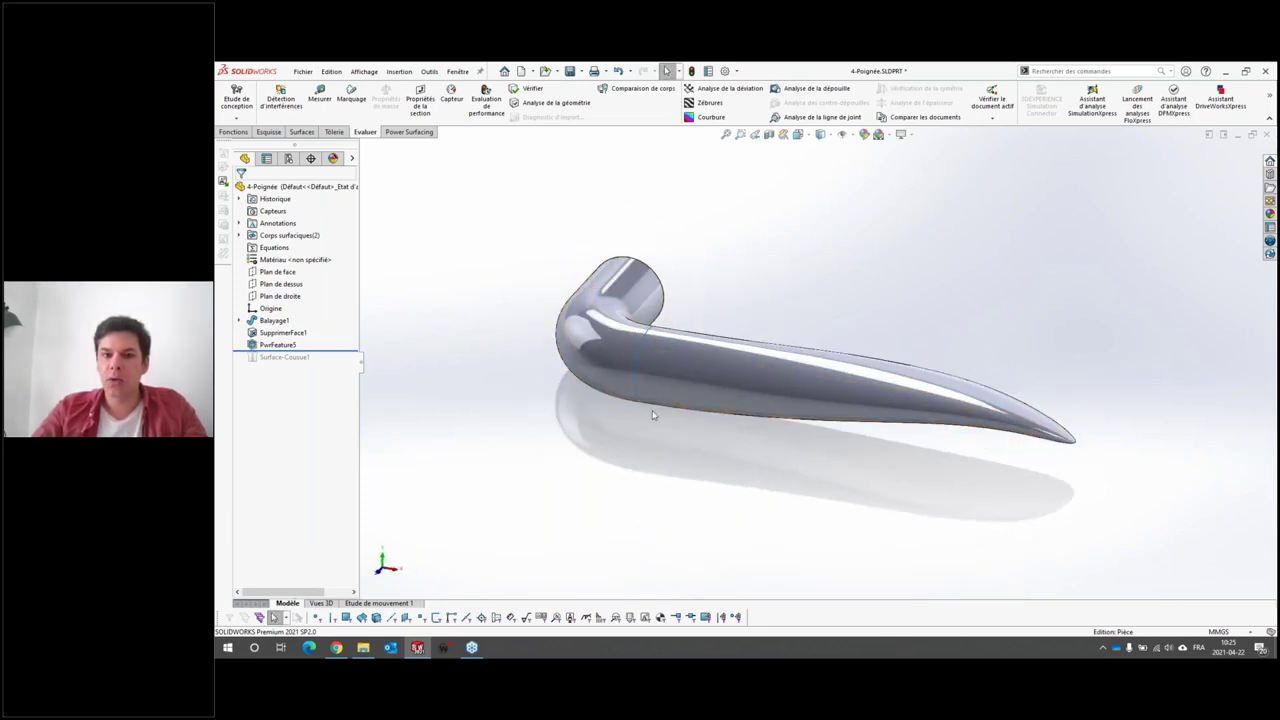
right_click(277, 344)
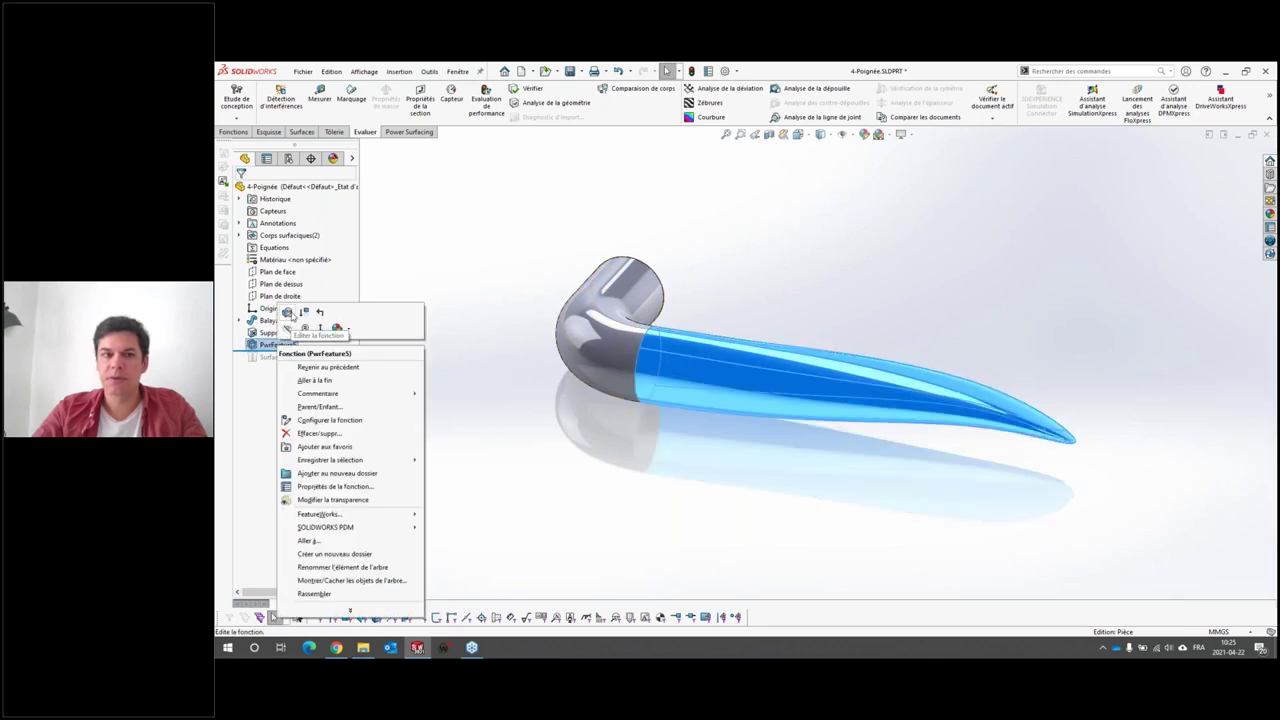
key("Escape")
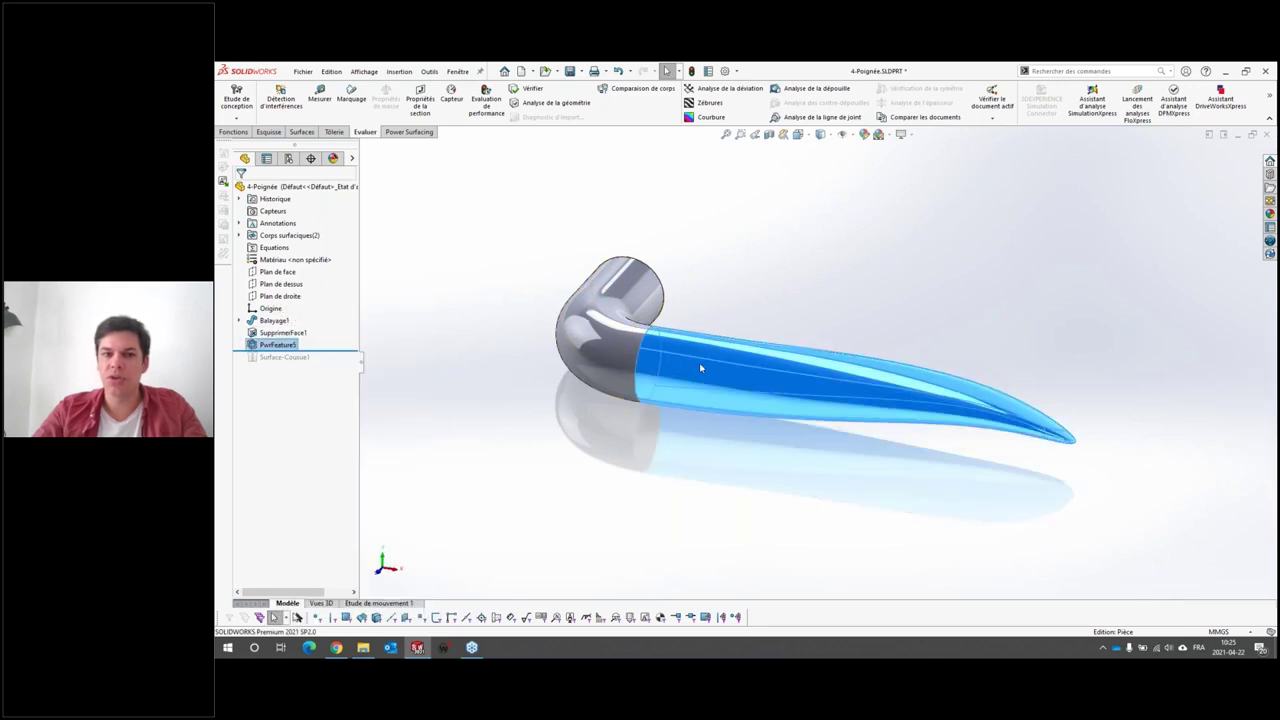
Step: Start editing PwrFeature5's control cage and view the handle from the Front
double_click(700, 369)
scroll(686, 300, "down", 5)
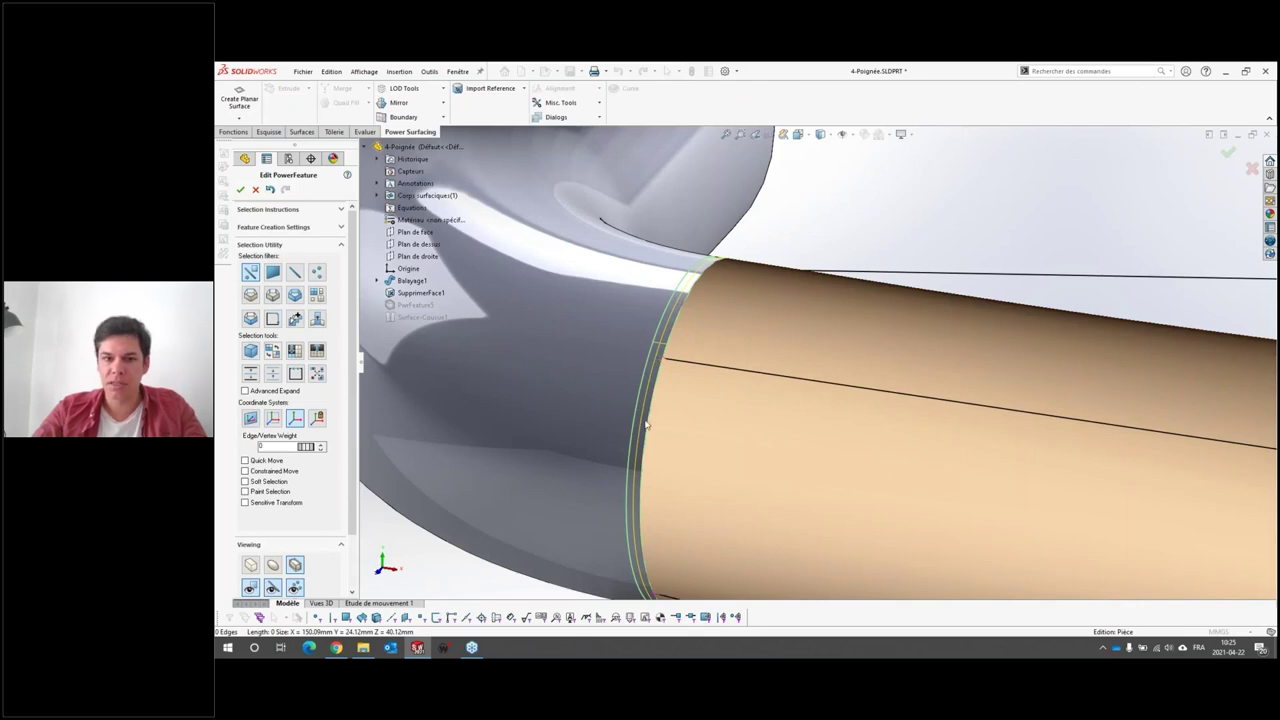
scroll(643, 430, "up", 3)
scroll(700, 400, "up", 4)
scroll(900, 380, "up", 2)
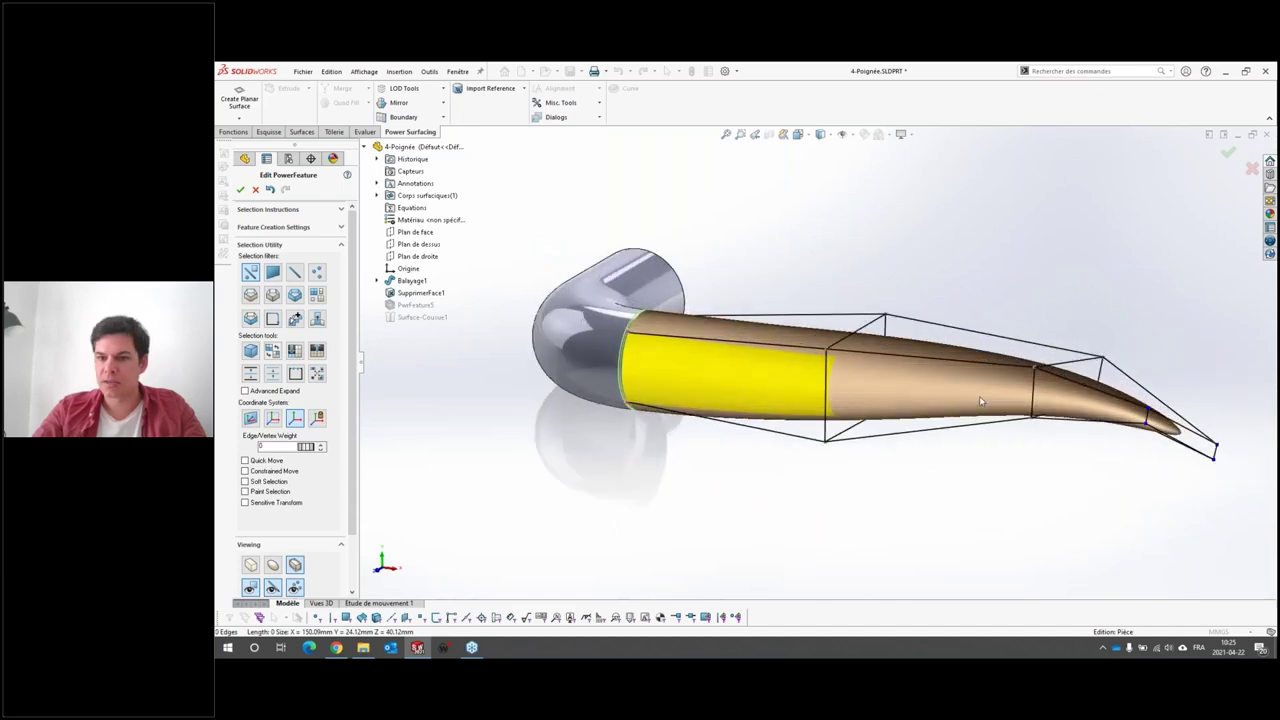
middle_click_drag(886, 337, 700, 300)
scroll(640, 290, "down", 2)
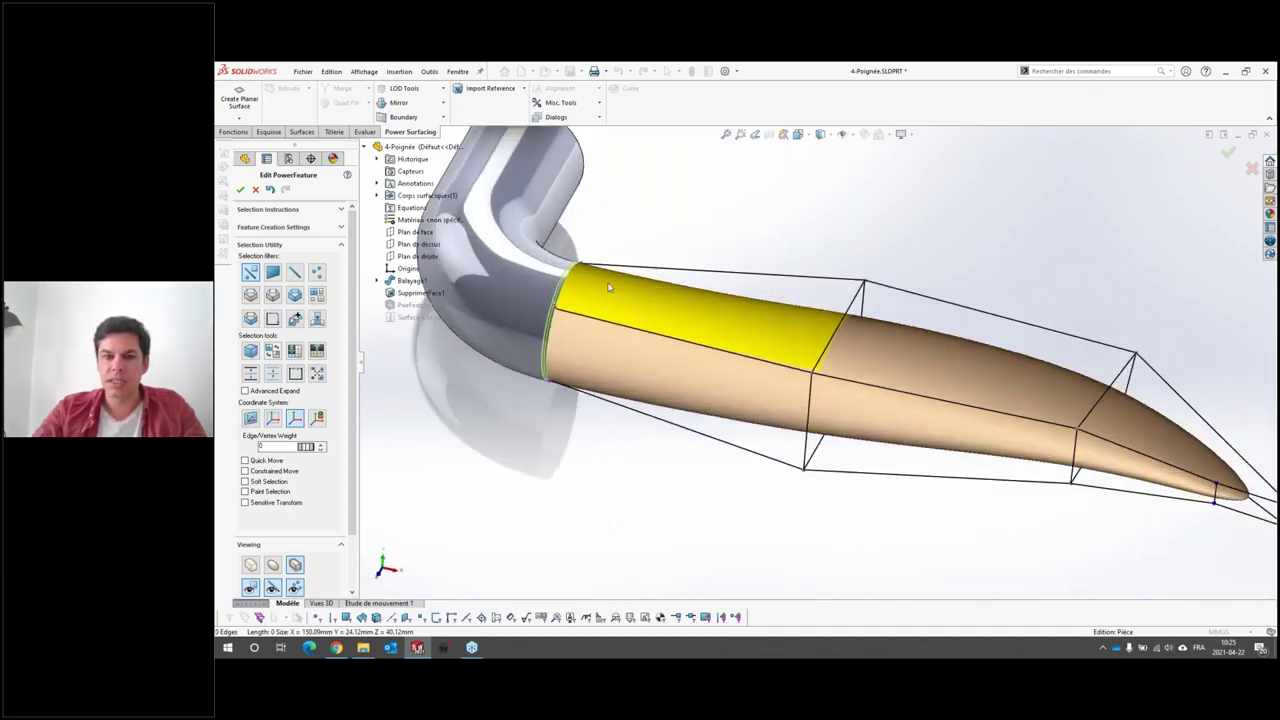
scroll(622, 288, "down", 3)
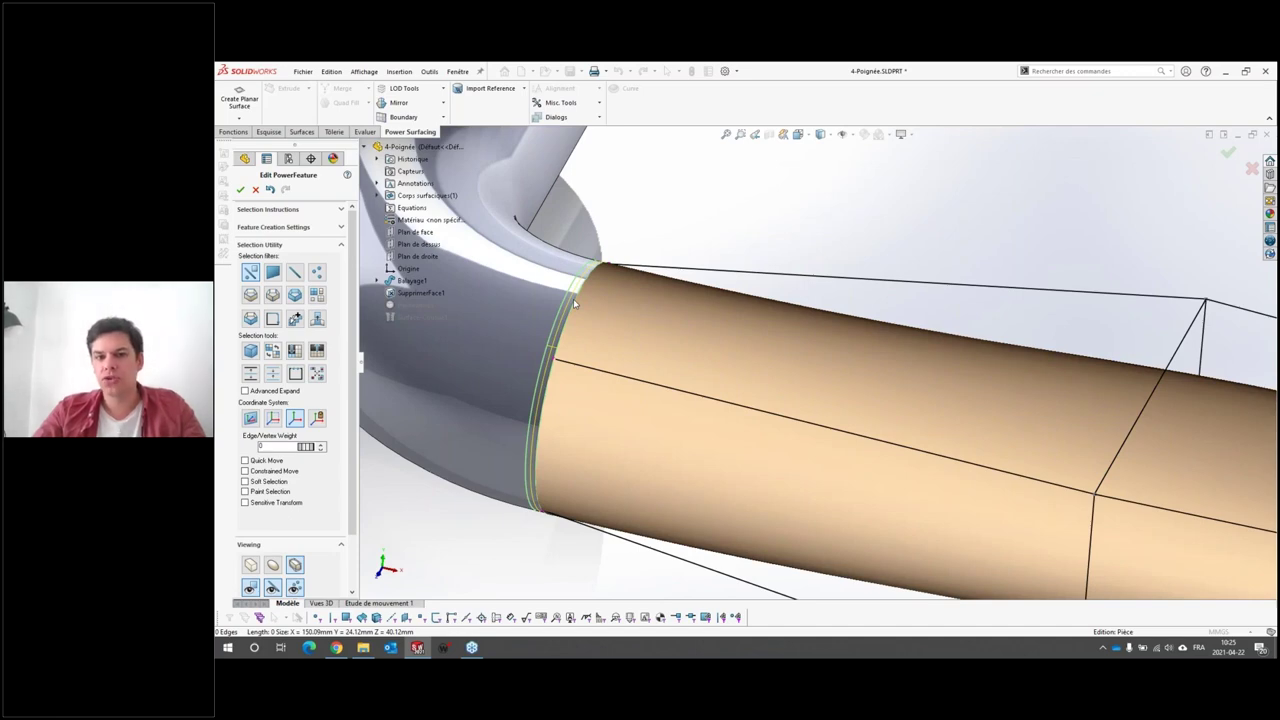
scroll(1043, 502, "up", 5)
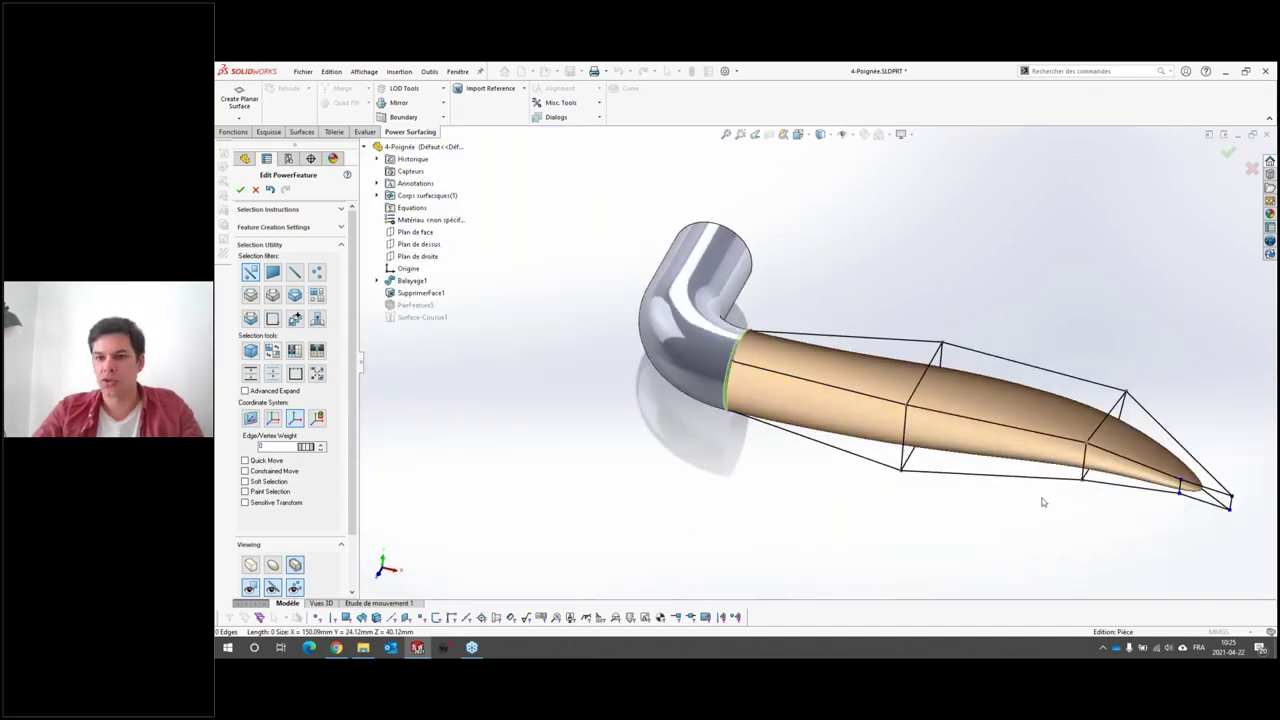
left_click(806, 136)
left_click(814, 180)
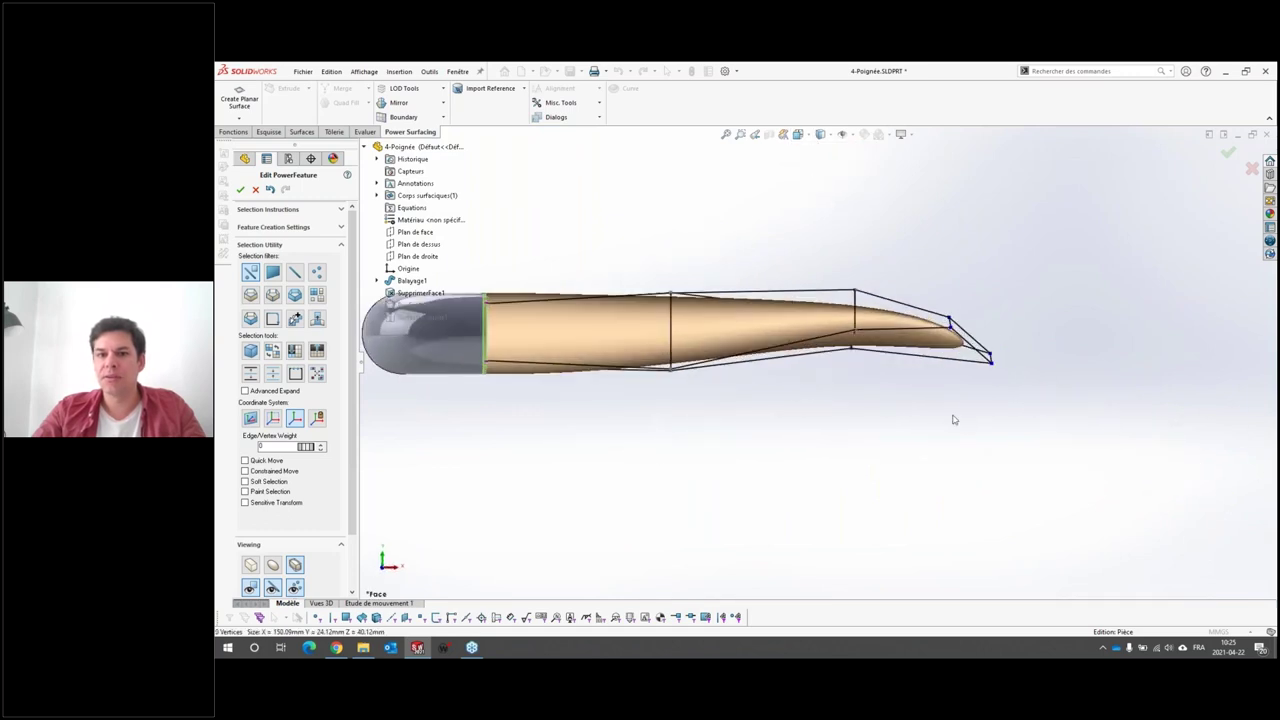
Step: Raise the cage edge over the handle tip and pull a grip edge down
left_click(857, 311)
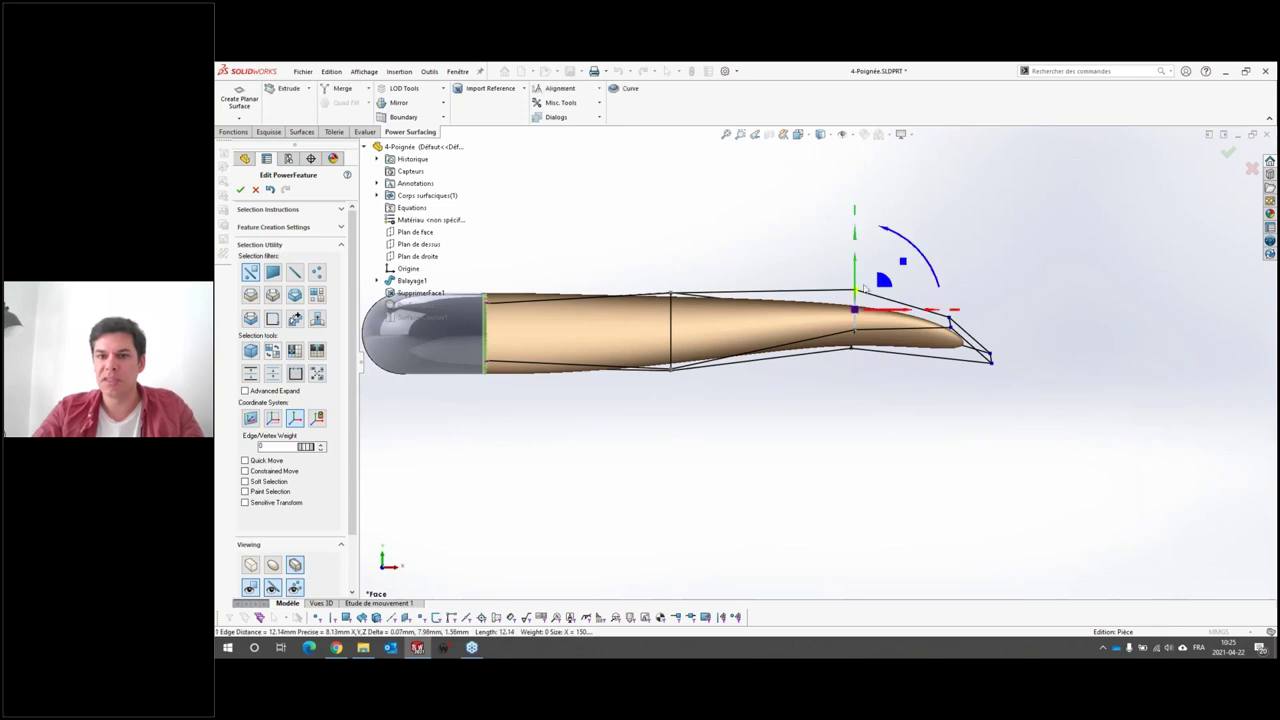
left_click_drag(857, 277, 857, 260)
left_click(864, 381)
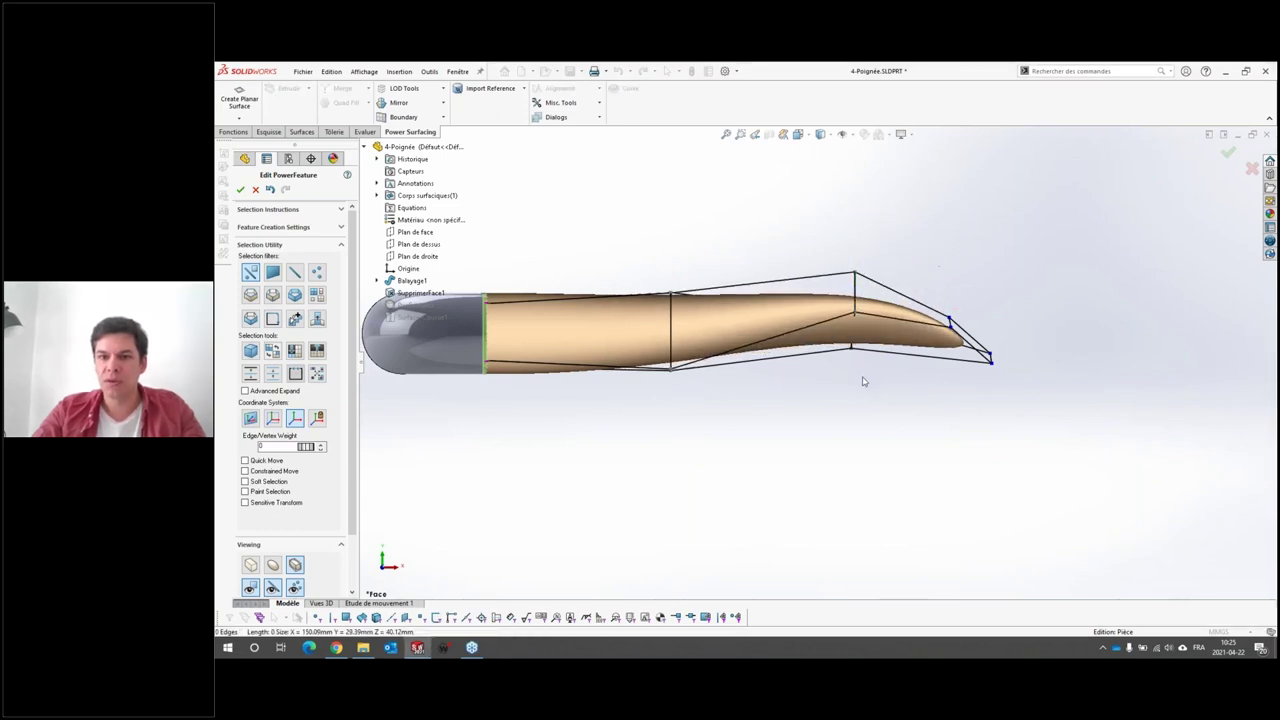
scroll(851, 348, "down", 5)
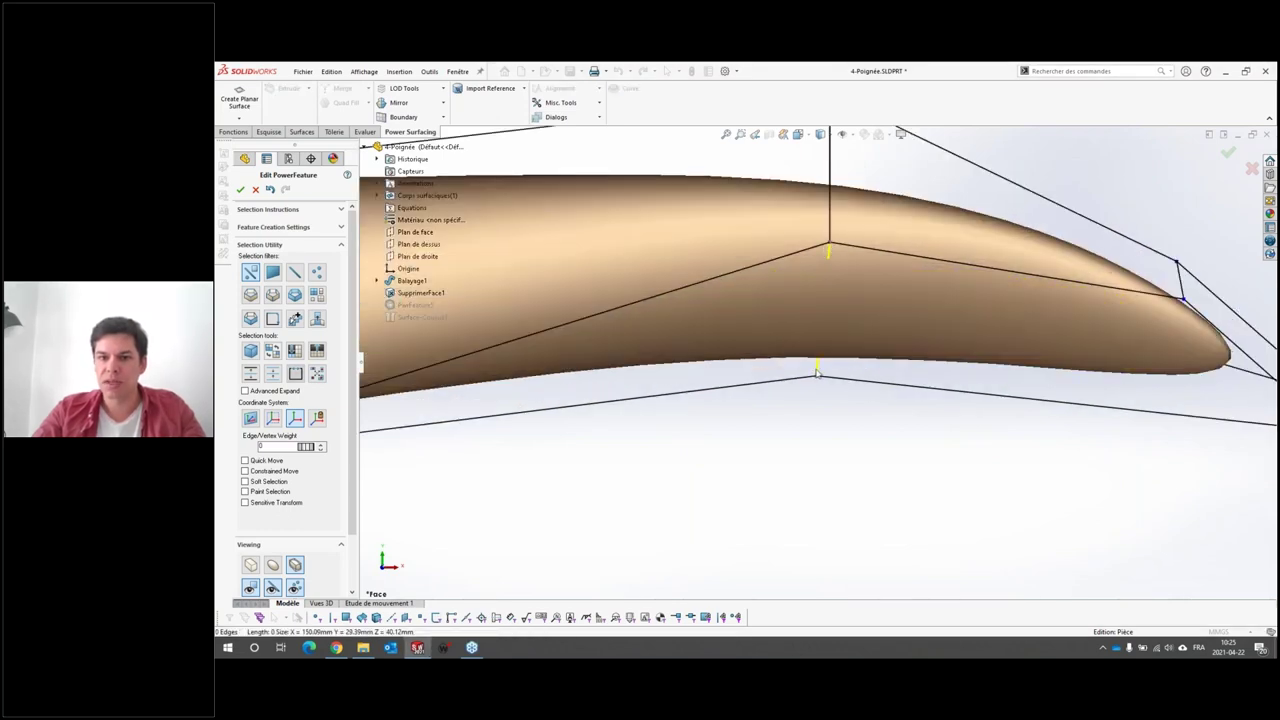
left_click(845, 285)
left_click_drag(845, 285, 845, 300)
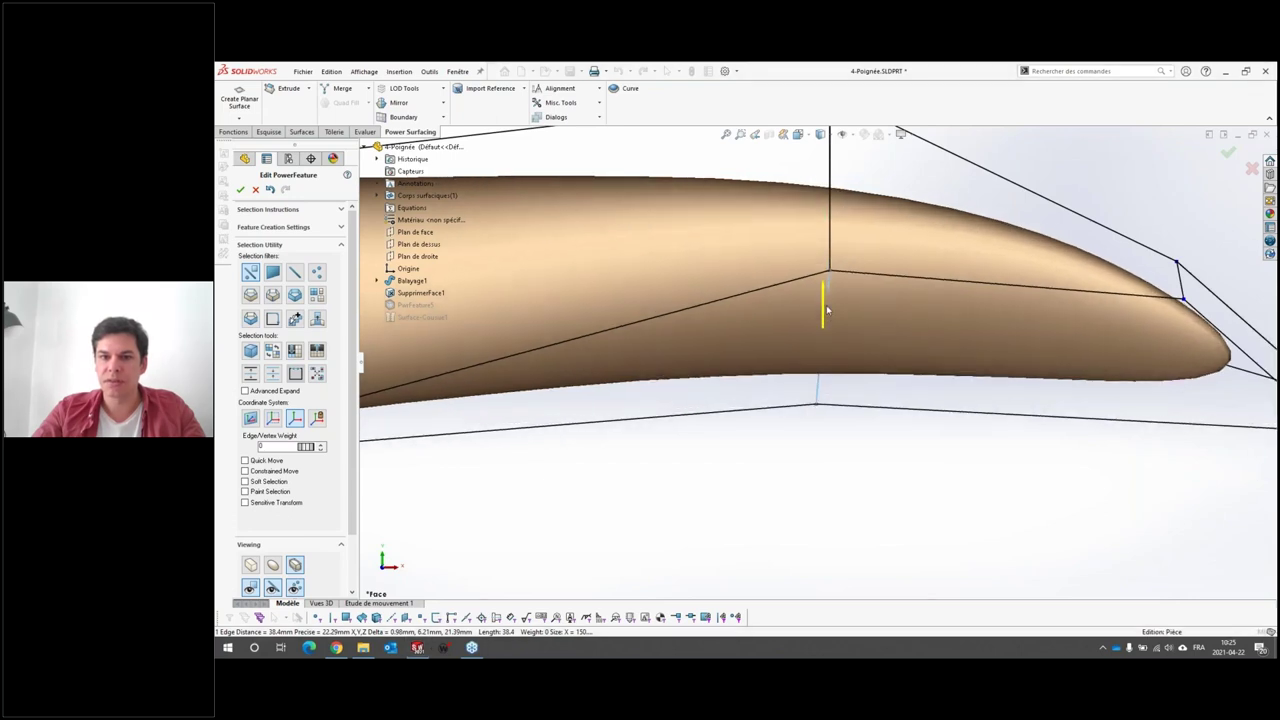
left_click(958, 491)
scroll(958, 491, "up", 5)
Step: Rotate the cage's end face to twist the handle tip
middle_click_drag(958, 491, 768, 320)
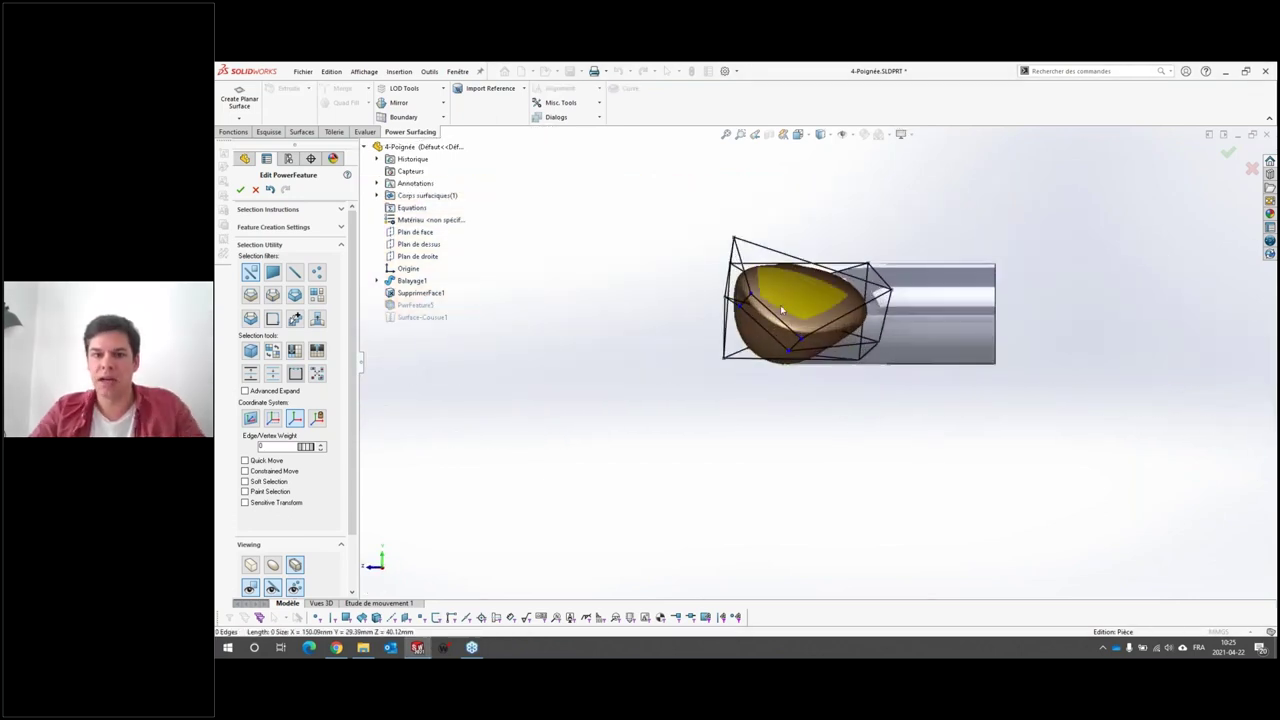
left_click(768, 320)
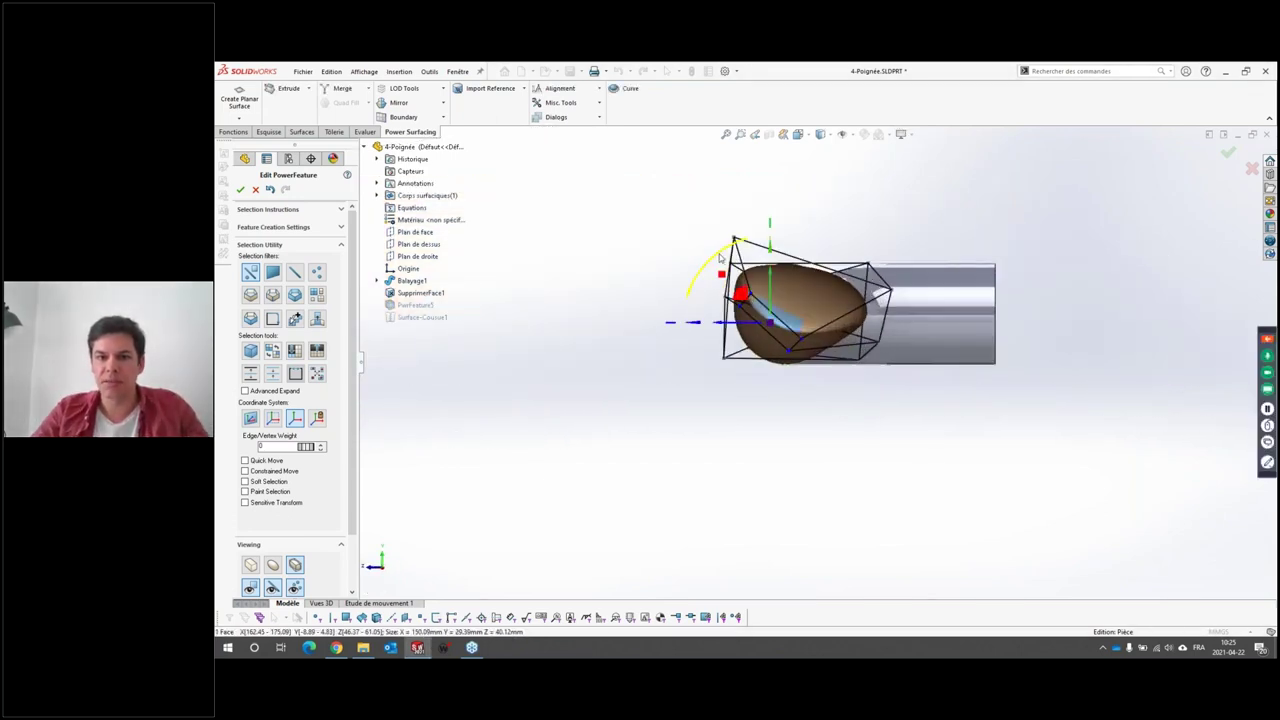
left_click_drag(740, 245, 754, 243)
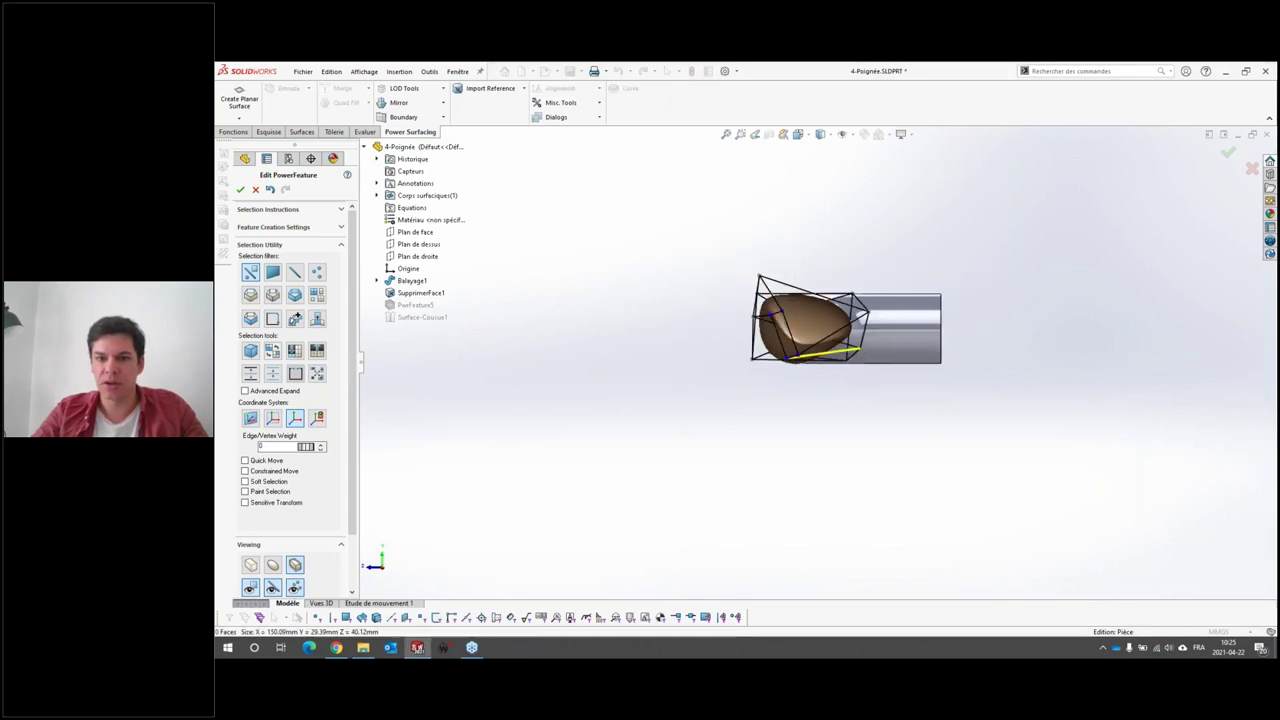
middle_click_drag(758, 241, 742, 333)
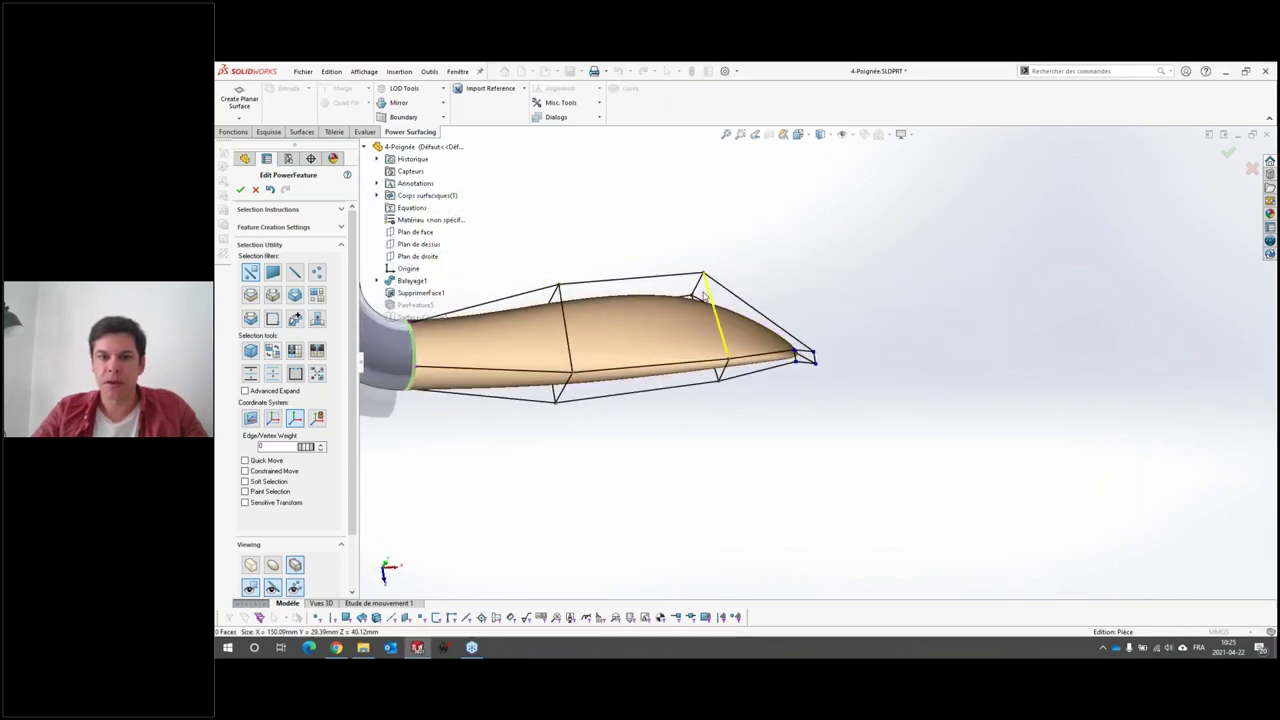
Step: Shift the top corner cage edge toward the grip and accept the PowerFeature
left_click(722, 300)
mouse_move(730, 300)
middle_mouse_down()
mouse_move(773, 282)
mouse_move(722, 334)
middle_mouse_up()
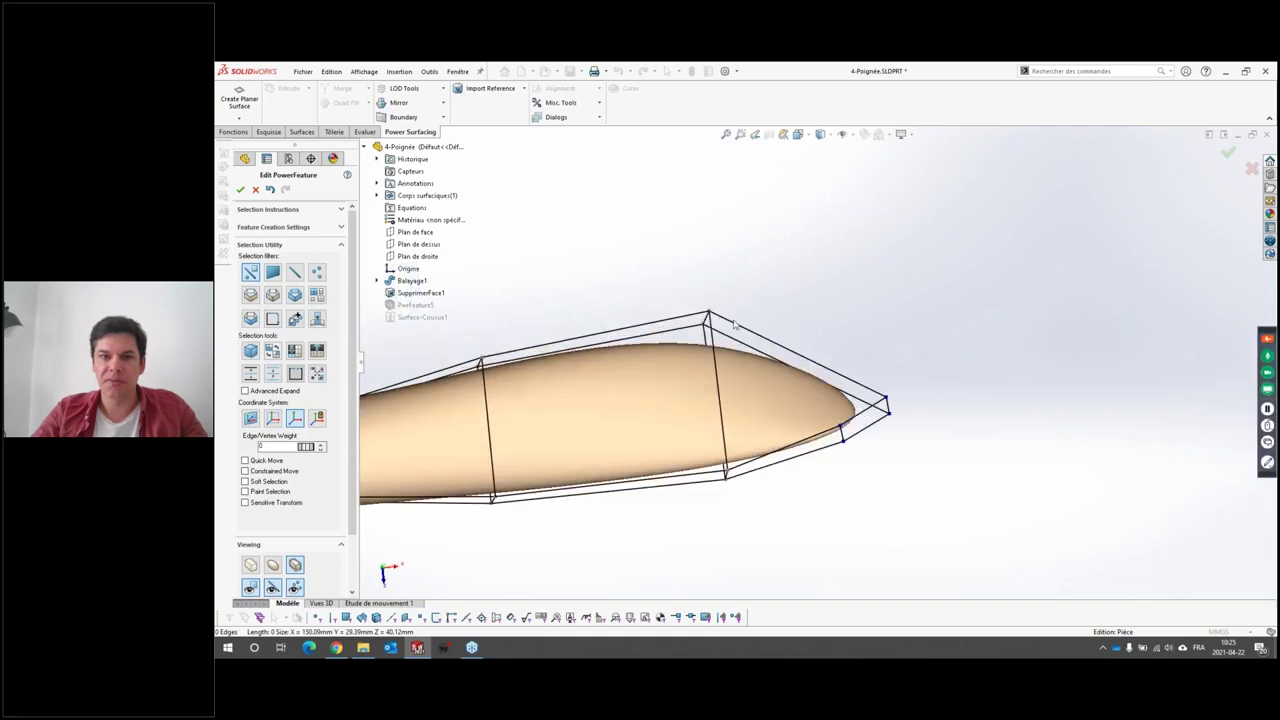
scroll(730, 328, "down", 3)
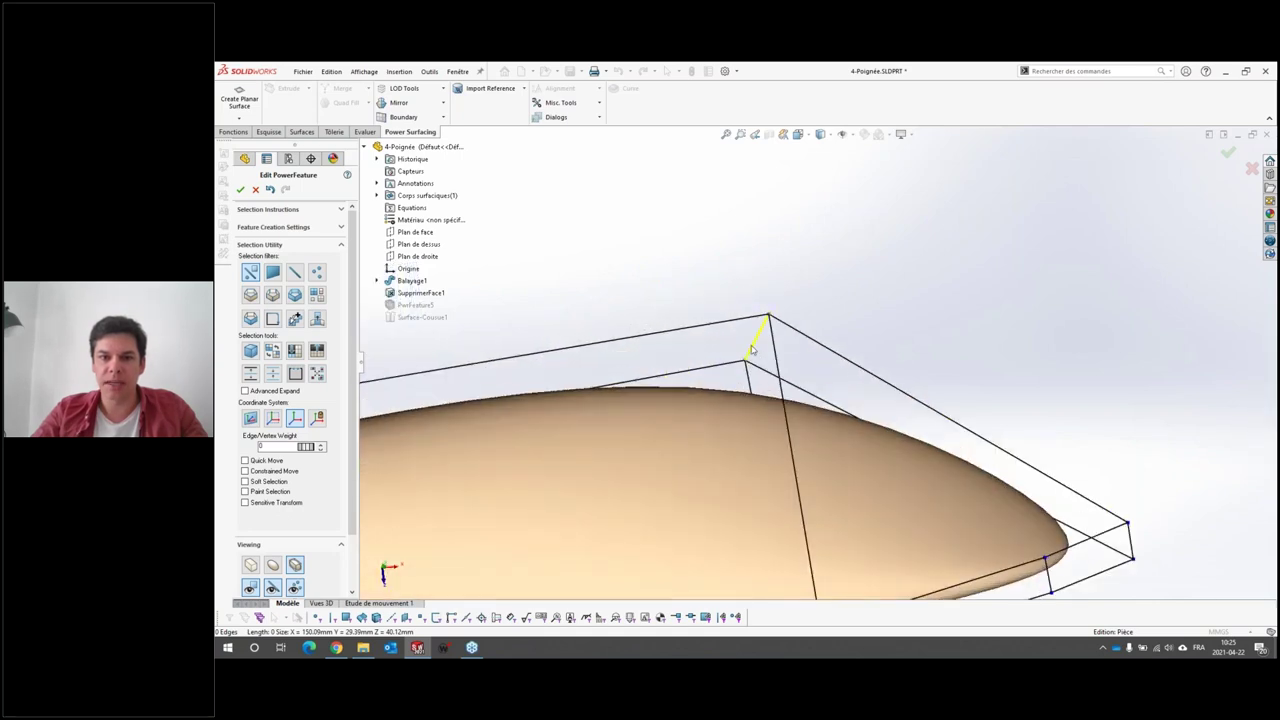
left_click(752, 362)
scroll(770, 385, "up", 2)
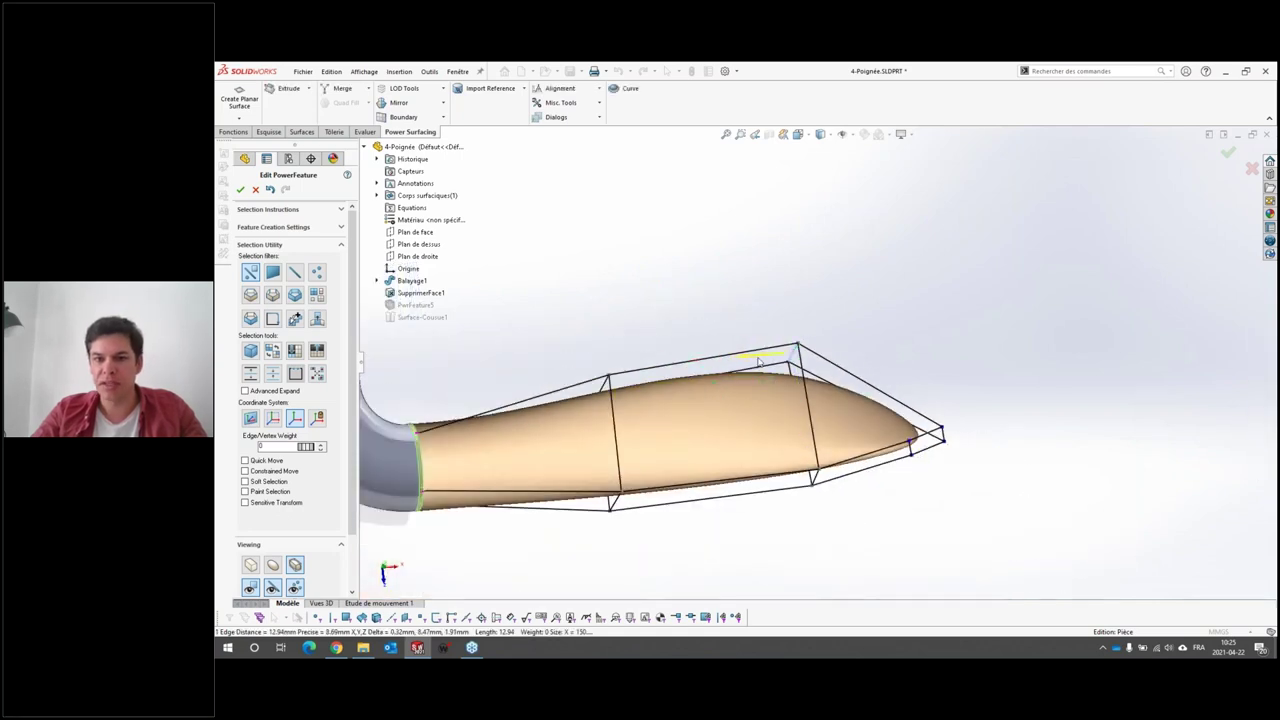
left_click_drag(760, 362, 660, 370)
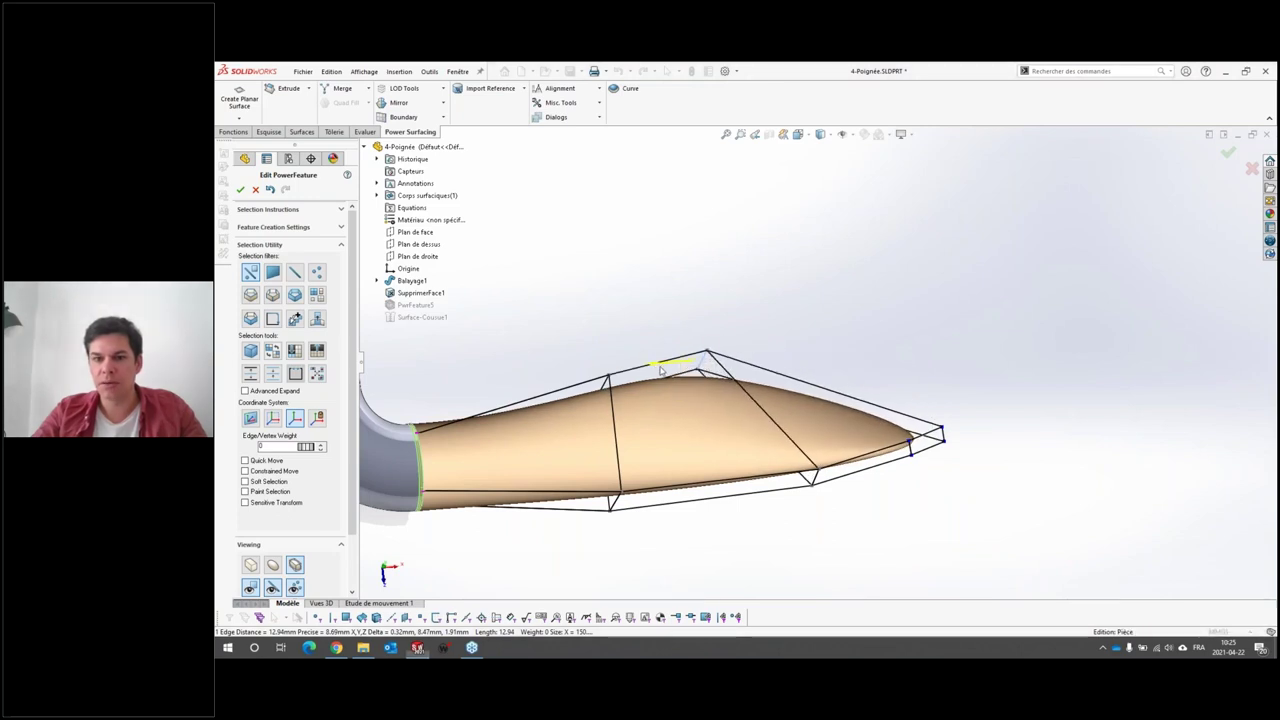
left_click(604, 305)
left_click(240, 189)
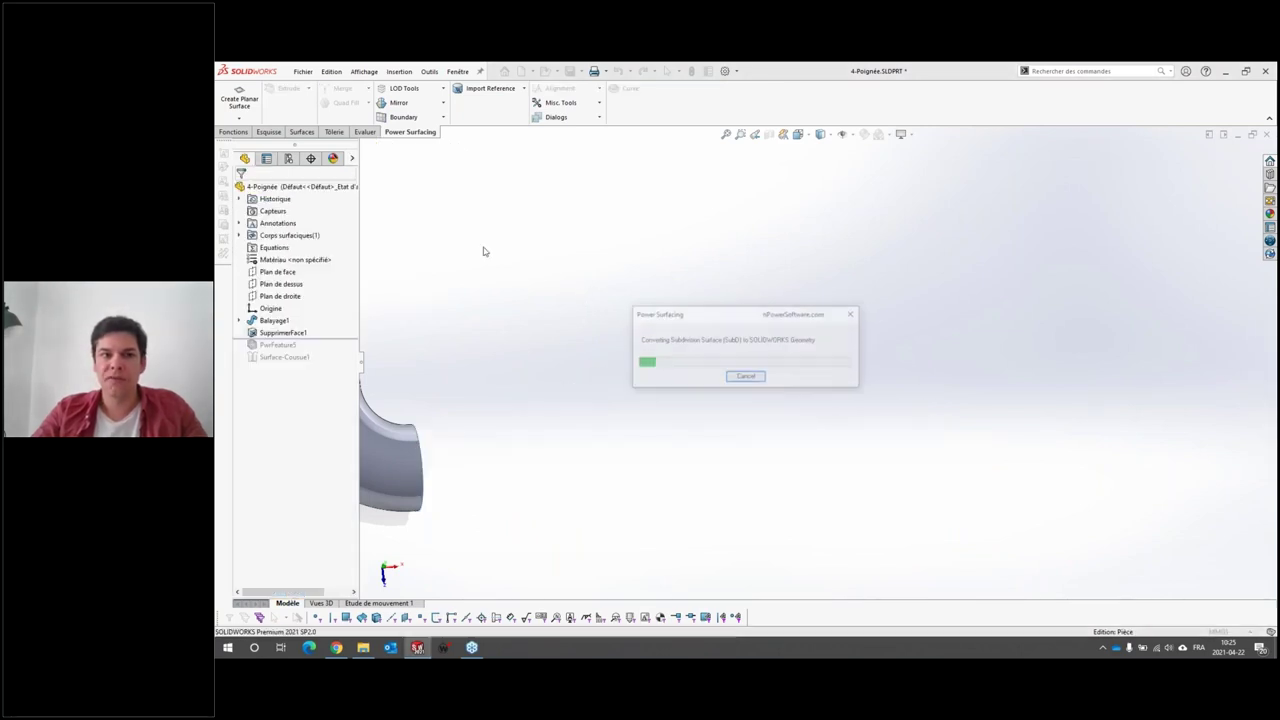
Step: Roll forward to include Surface-Cousue1 so the handle becomes a solid body
scroll(785, 448, "up", 5)
mouse_move(785, 448)
middle_mouse_down()
mouse_move(711, 352)
mouse_move(770, 366)
middle_mouse_up()
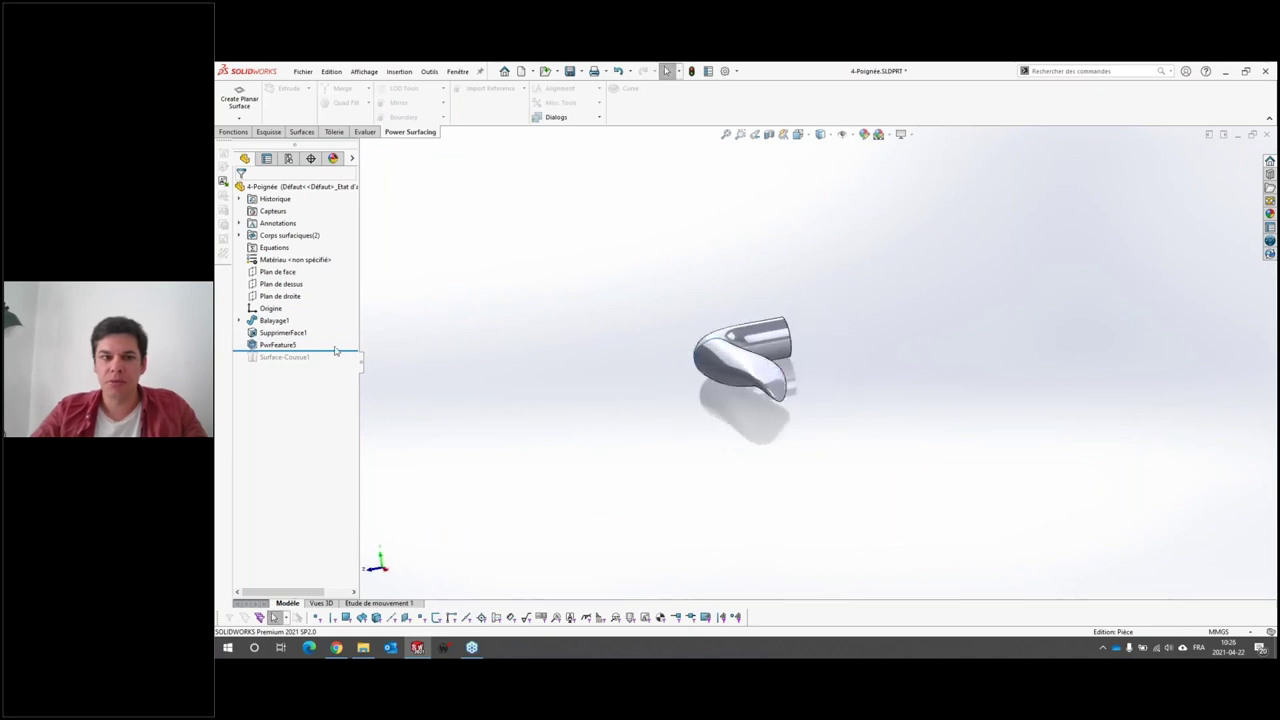
left_click_drag(338, 353, 338, 362)
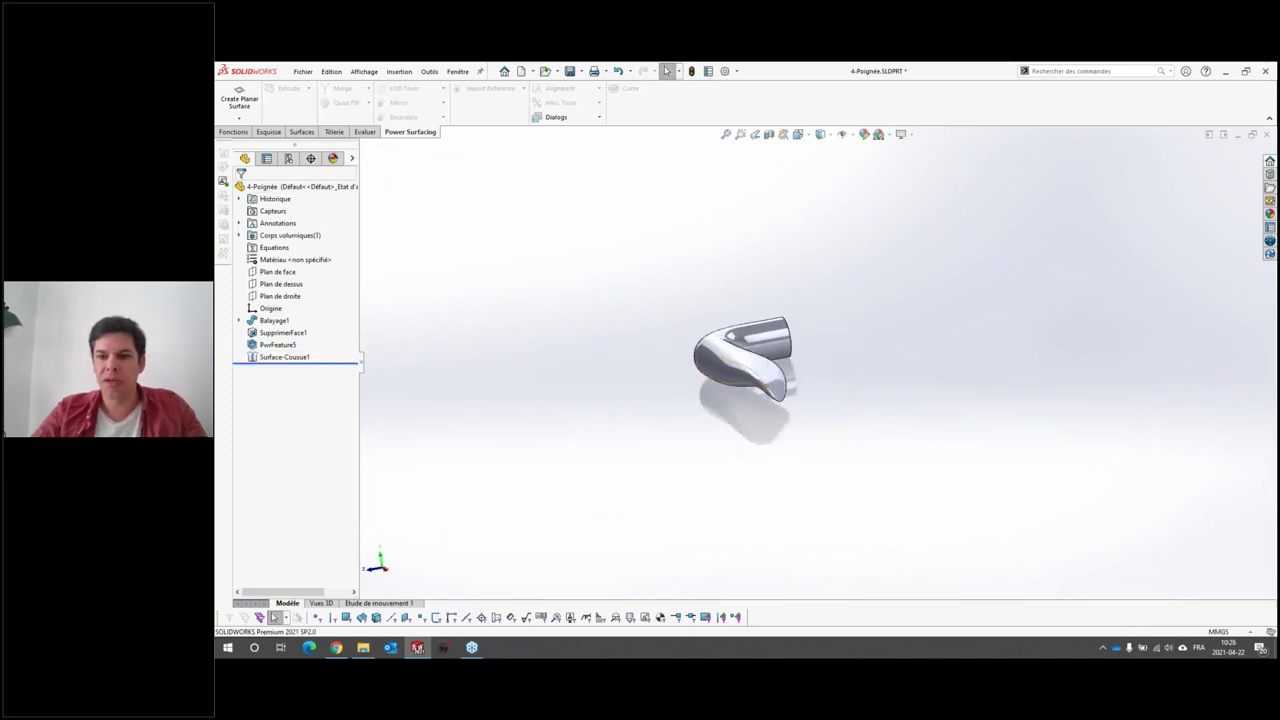
middle_click_drag(765, 345, 843, 394)
scroll(843, 394, "down", 5)
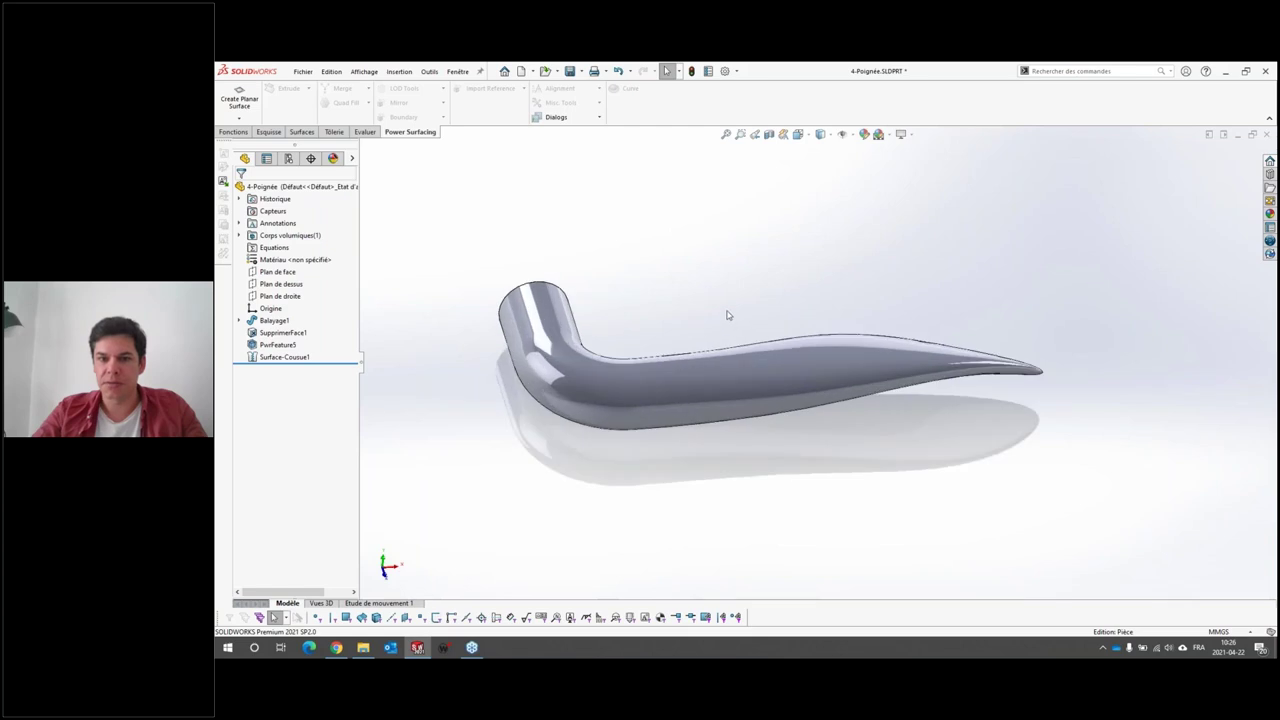
mouse_move(726, 314)
middle_mouse_down()
mouse_move(749, 457)
mouse_move(723, 477)
mouse_move(826, 457)
mouse_move(789, 249)
mouse_move(654, 191)
mouse_move(631, 286)
mouse_move(594, 349)
middle_mouse_up()
Step: Inspect the Balayage1 sweep and the handle's blade face, then close 4-Poignée
scroll(1020, 358, "down", 2)
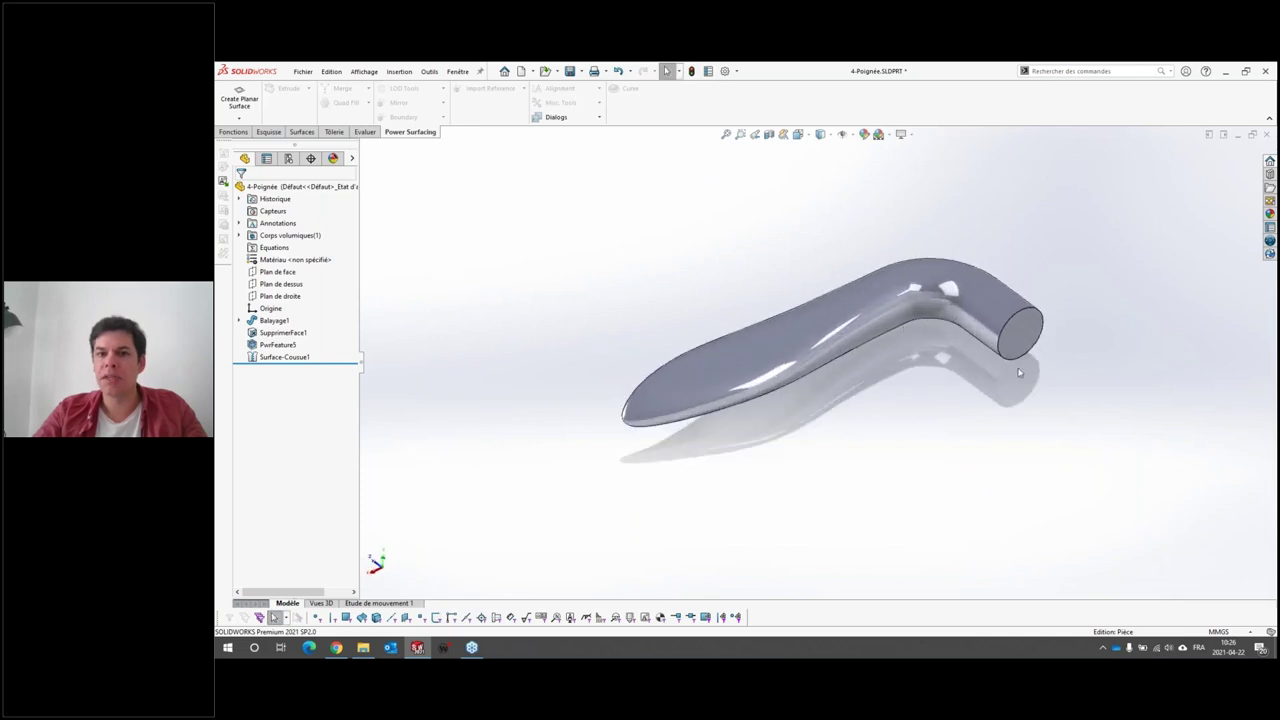
scroll(1020, 358, "down", 3)
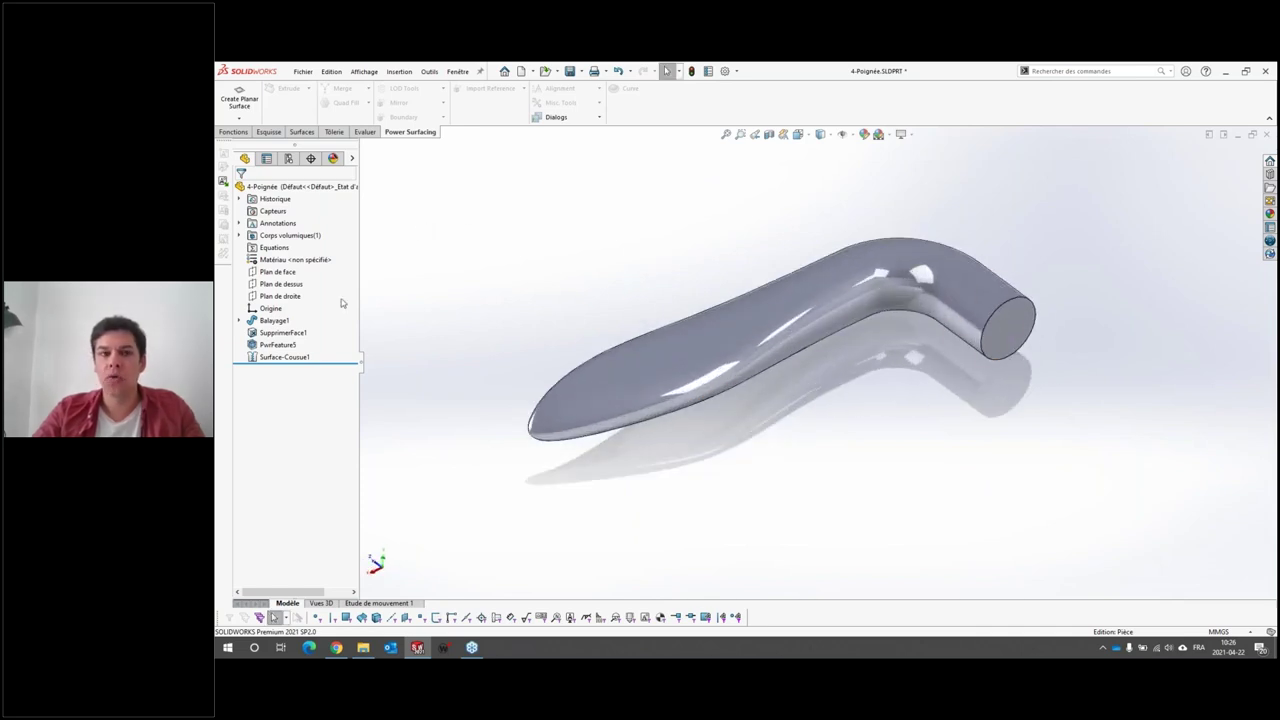
left_click(271, 320)
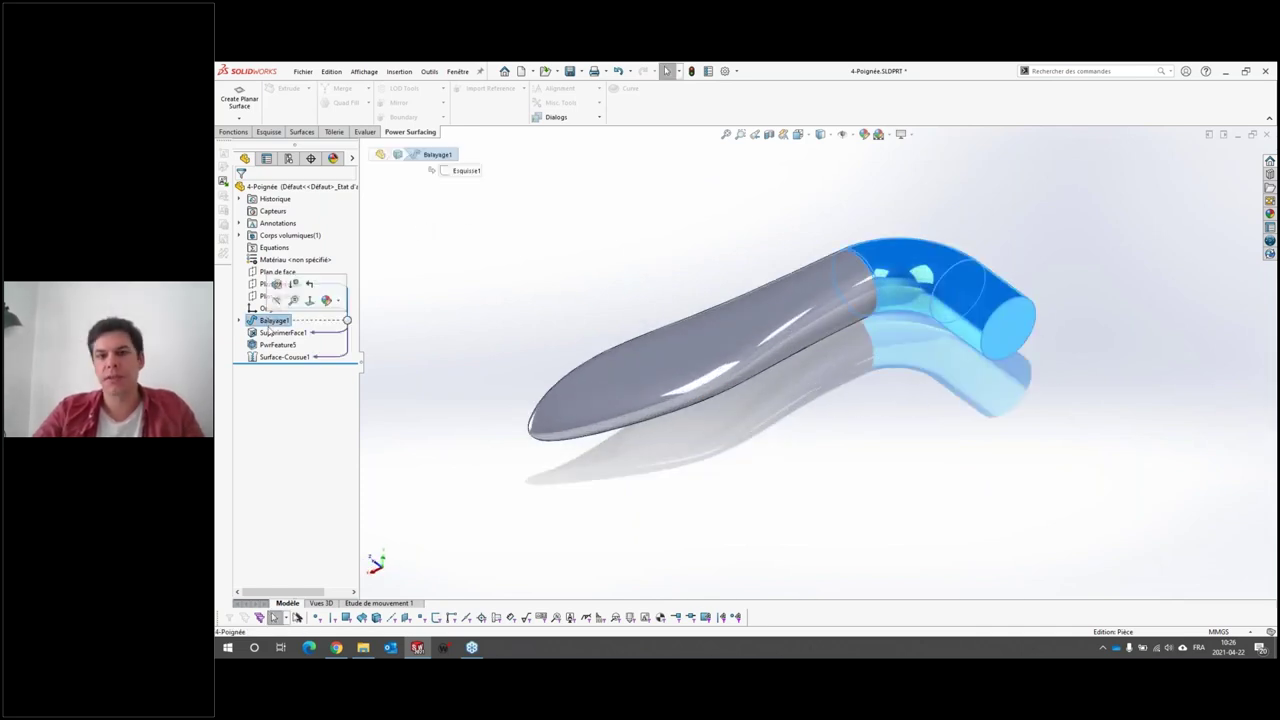
left_click(755, 331)
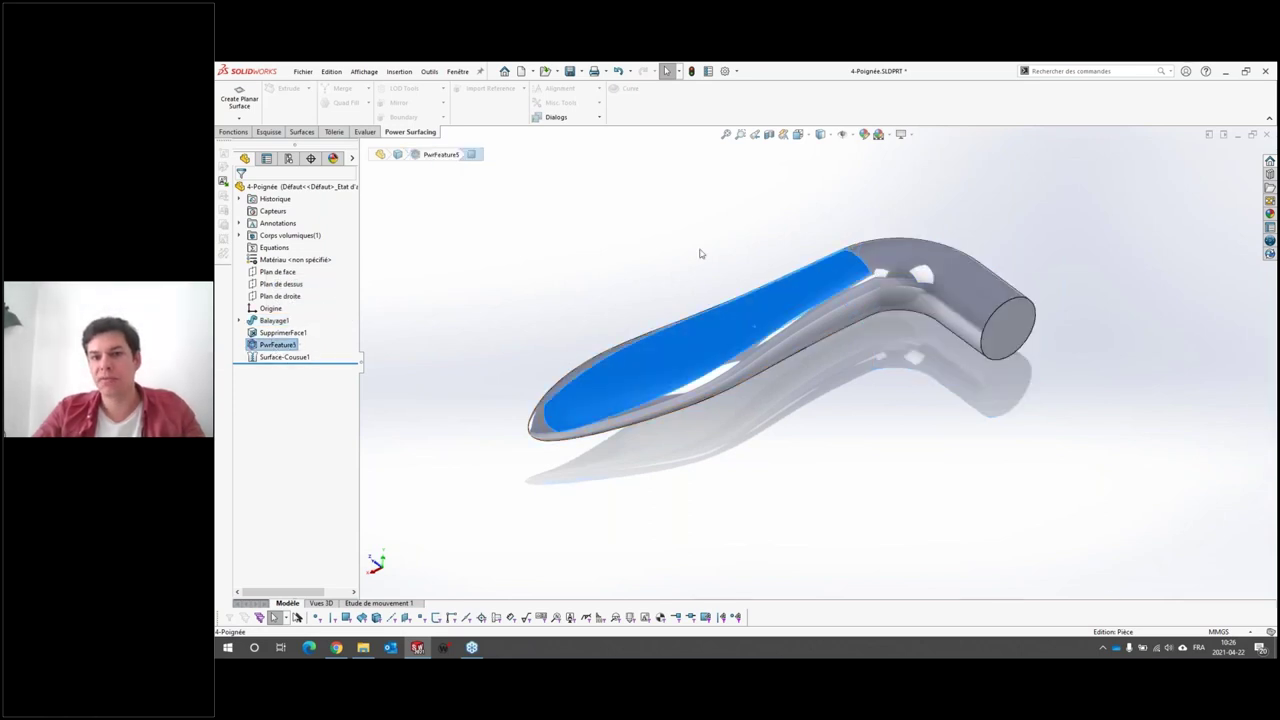
left_click(812, 414)
mouse_move(812, 414)
middle_mouse_down()
mouse_move(806, 249)
mouse_move(893, 399)
mouse_move(957, 189)
middle_mouse_up()
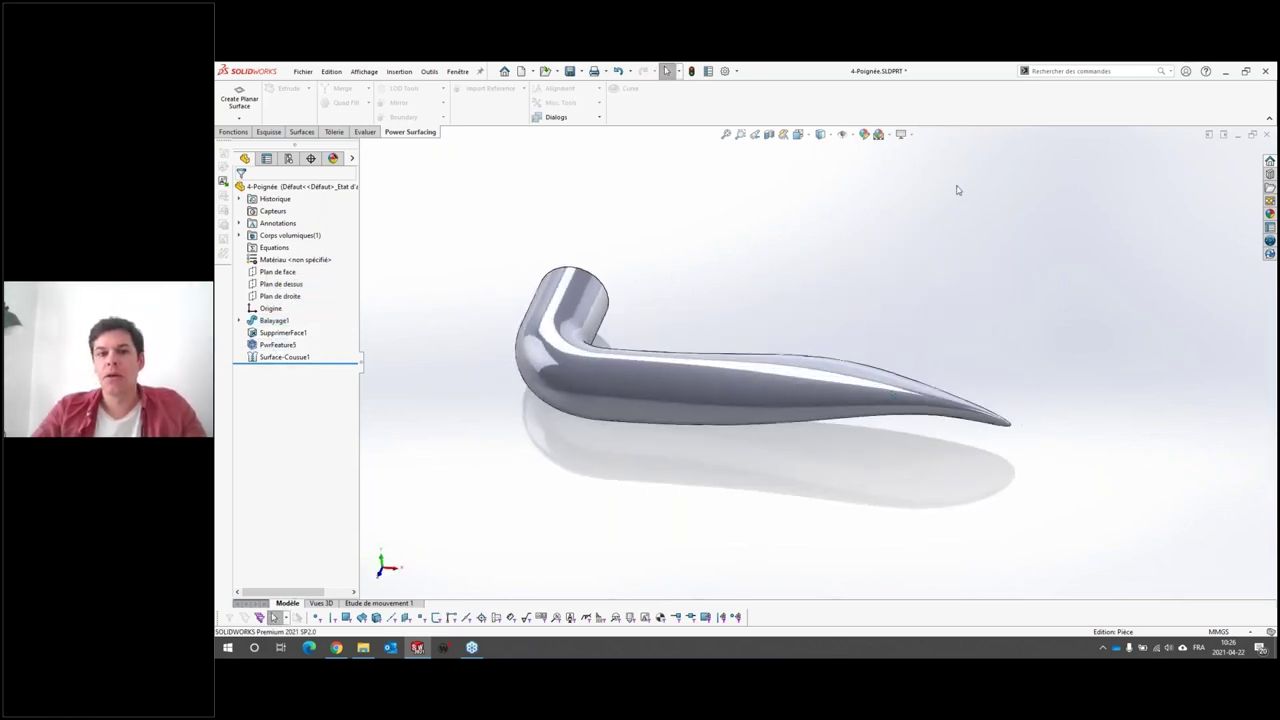
left_click(1266, 134)
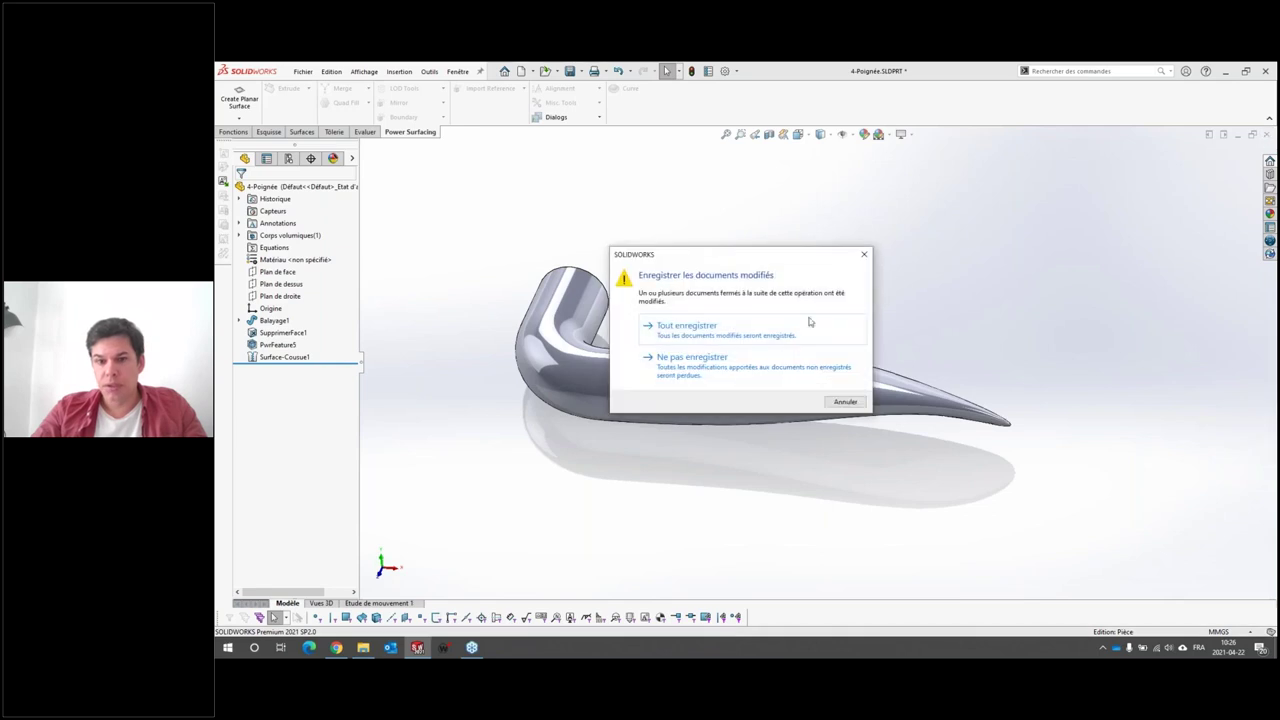
Step: Close the door handle part without saving and open 5-manifold_Surface.SLDPRT from the Fichiers PWRS folder
left_click(737, 362)
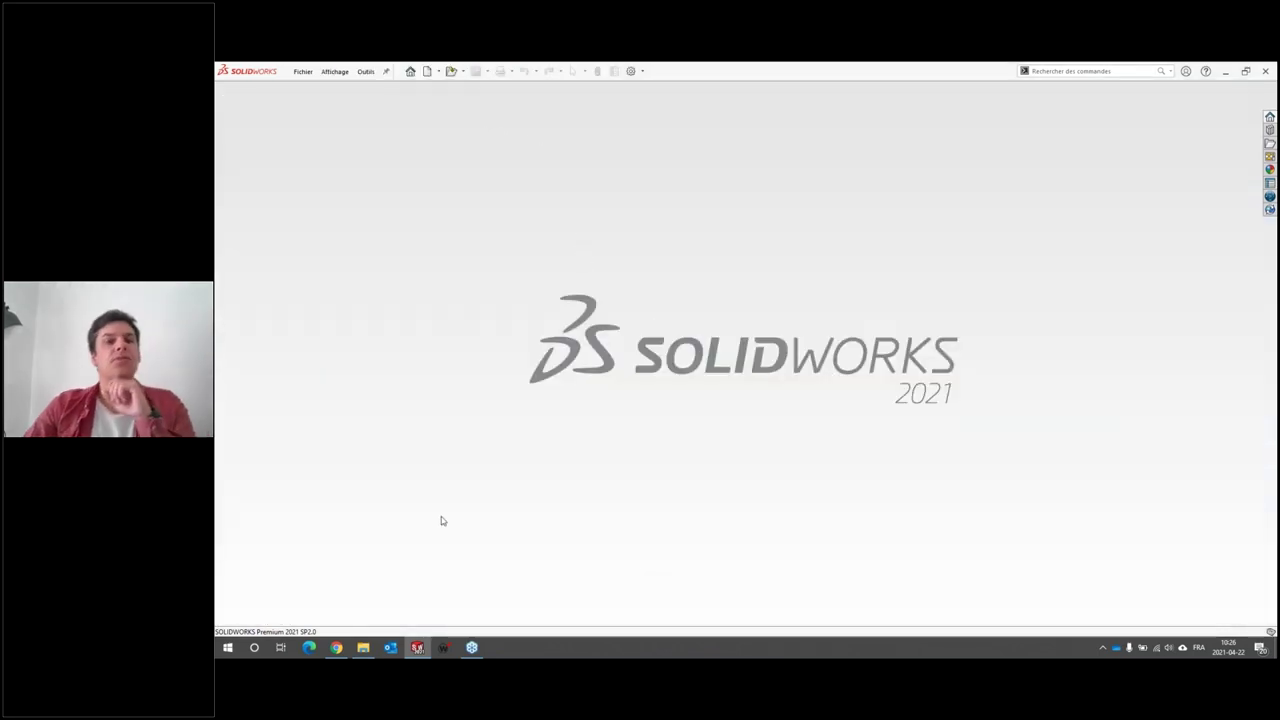
left_click(362, 648)
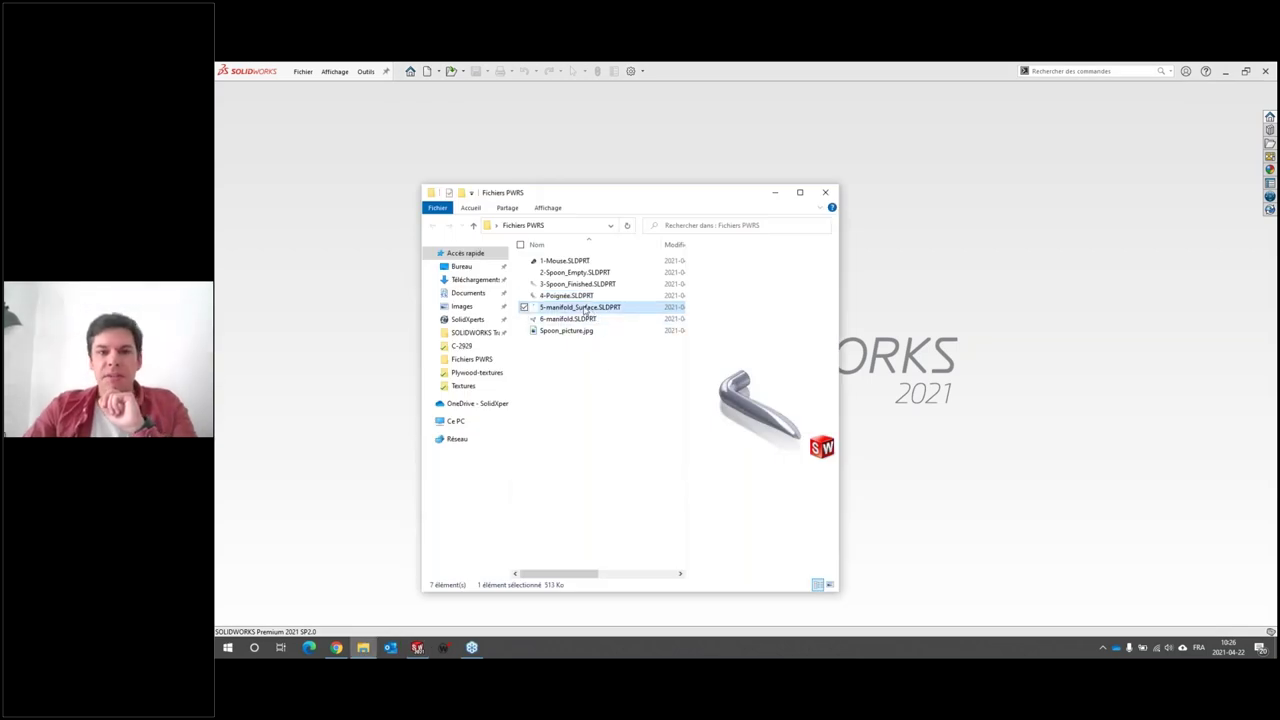
double_click(612, 308)
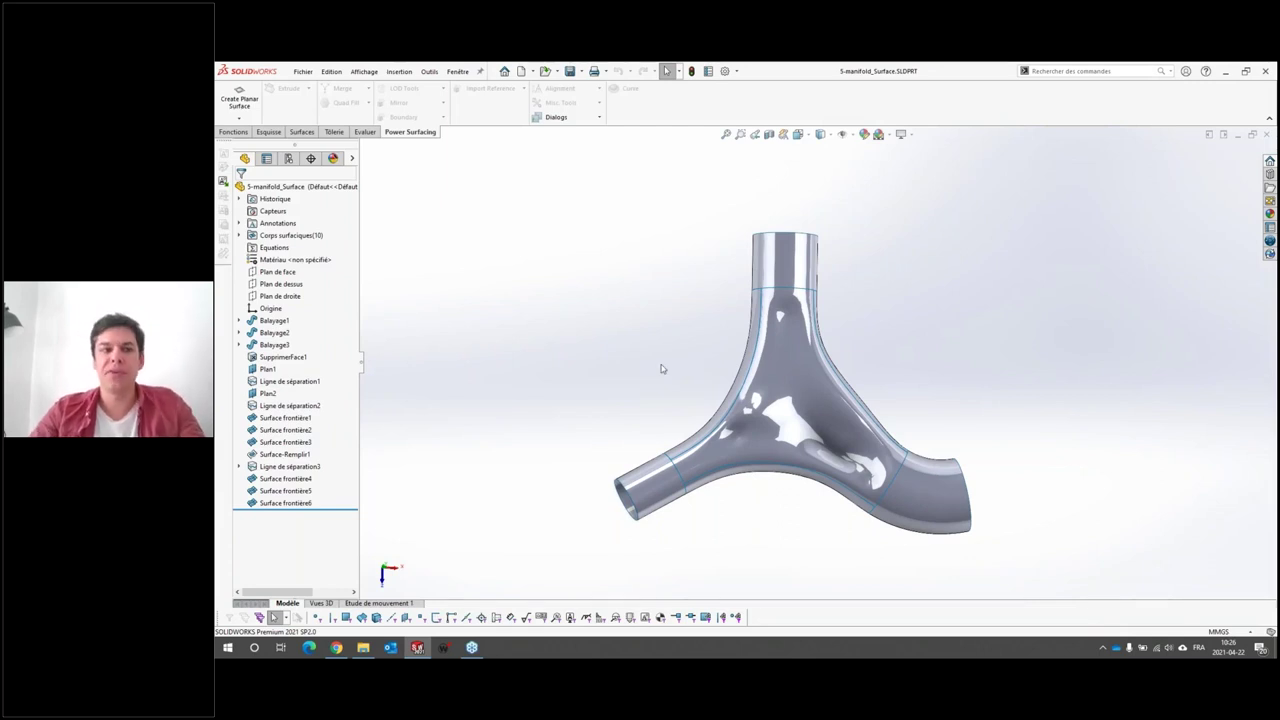
Step: Roll the feature tree back so only the three sweep bodies show
scroll(840, 571, "up", 3)
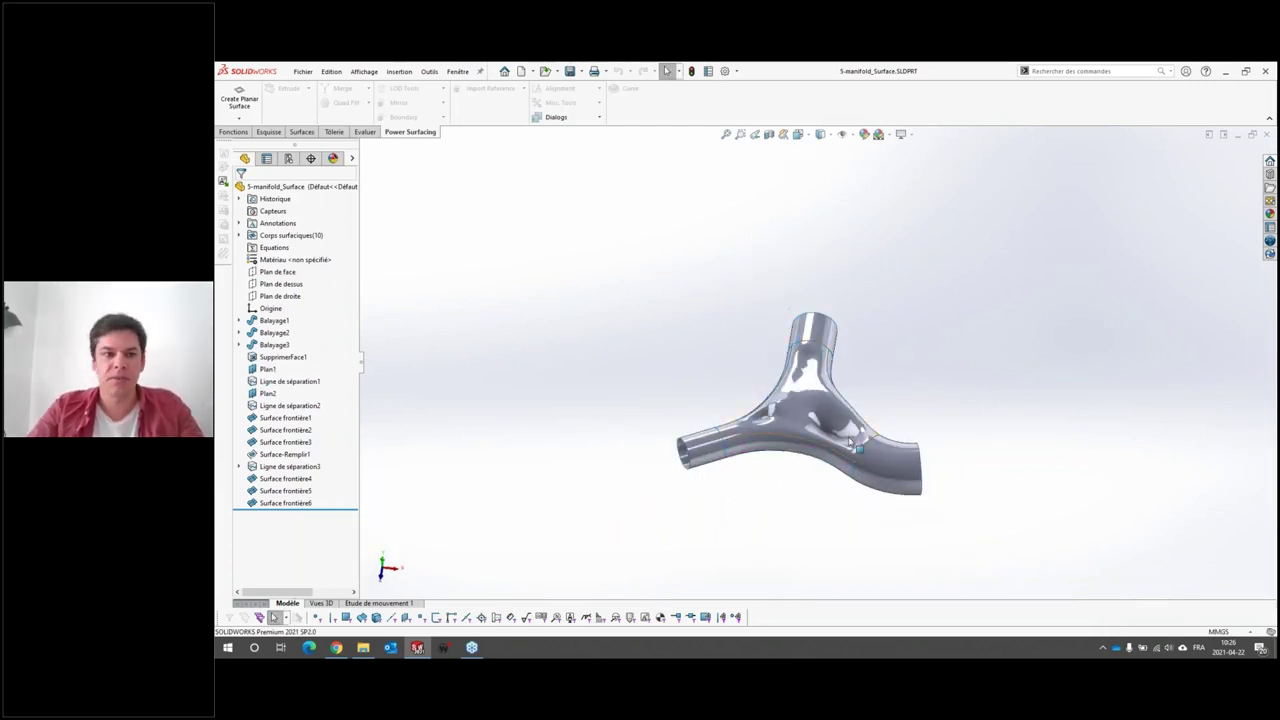
middle_click_drag(851, 441, 760, 445)
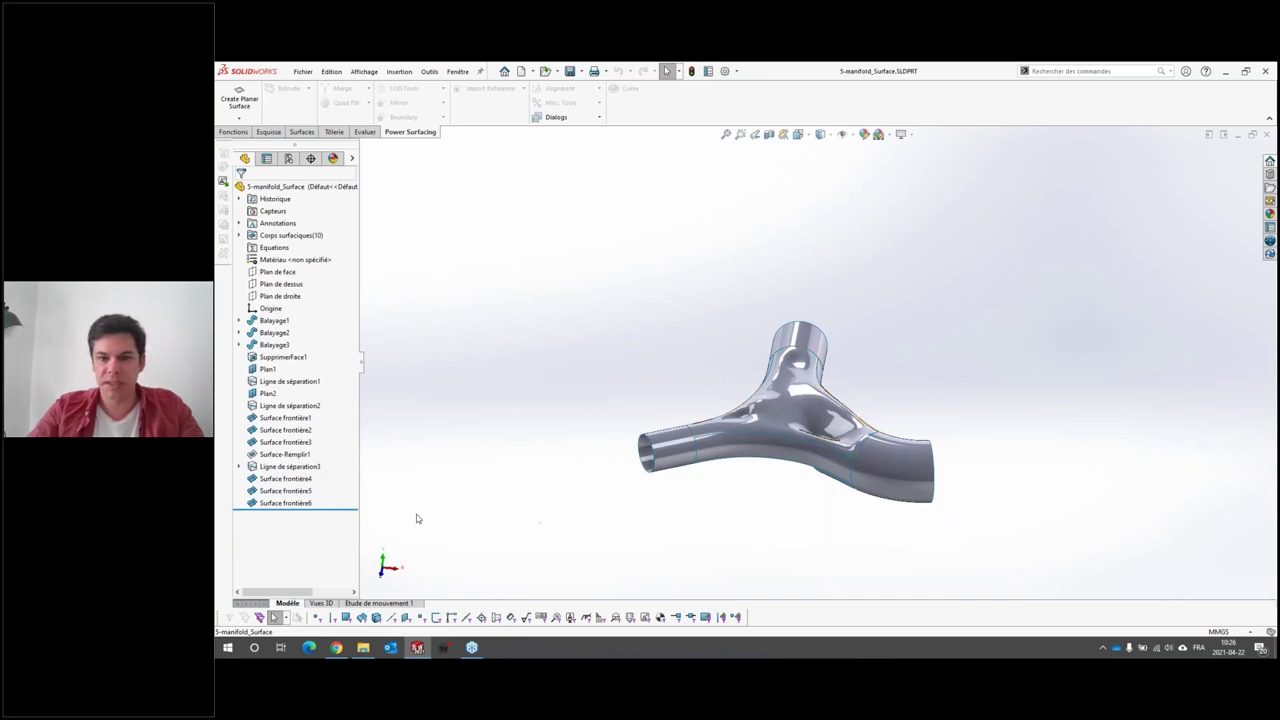
left_click_drag(332, 512, 340, 459)
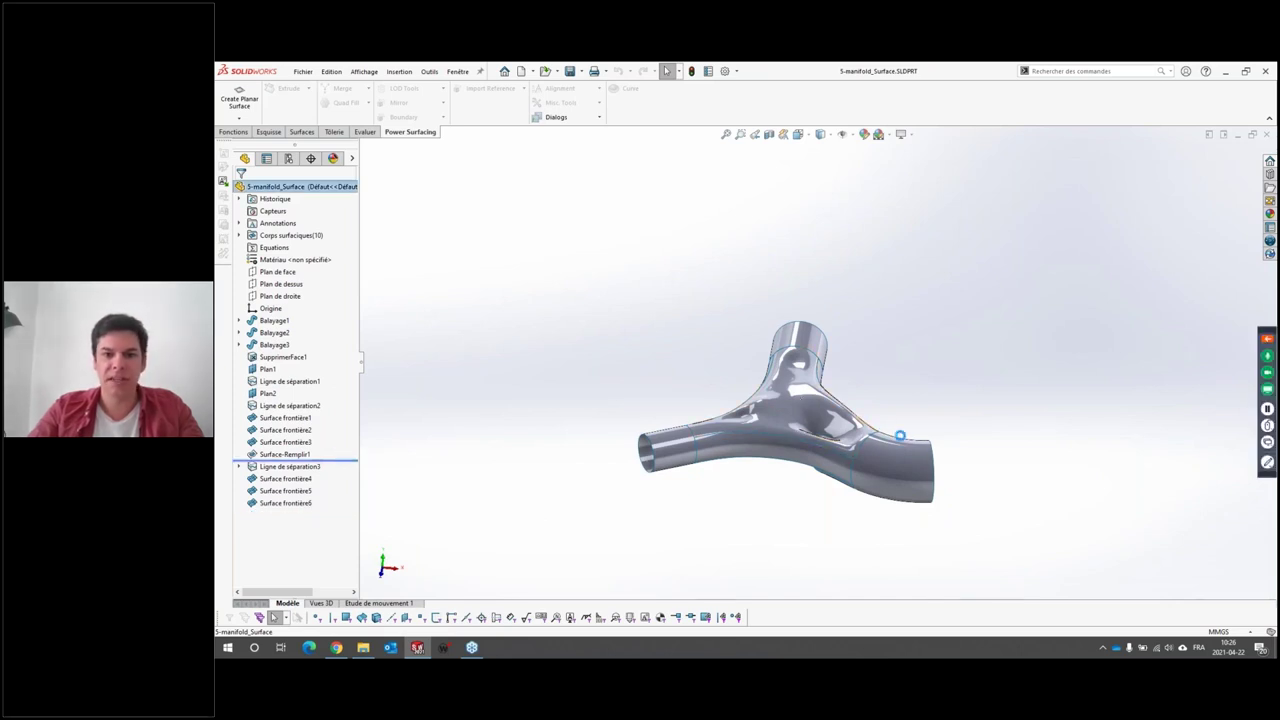
left_click(342, 460)
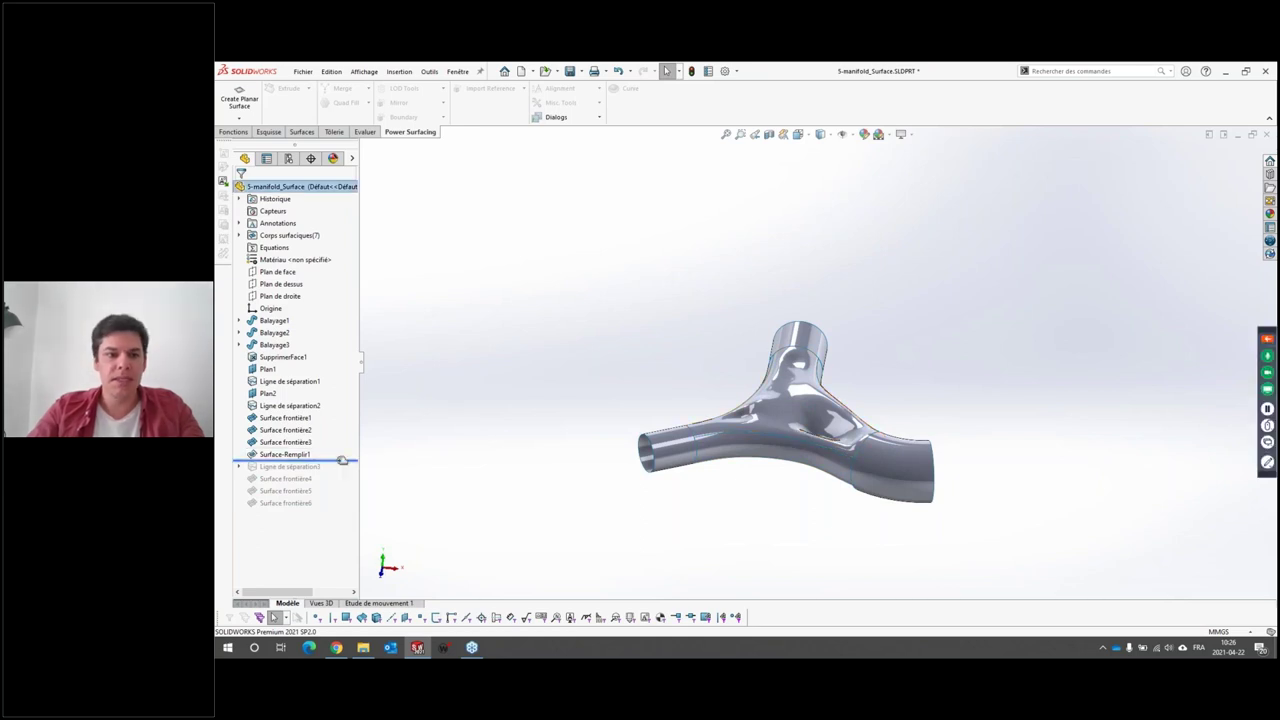
left_click_drag(329, 356, 330, 350)
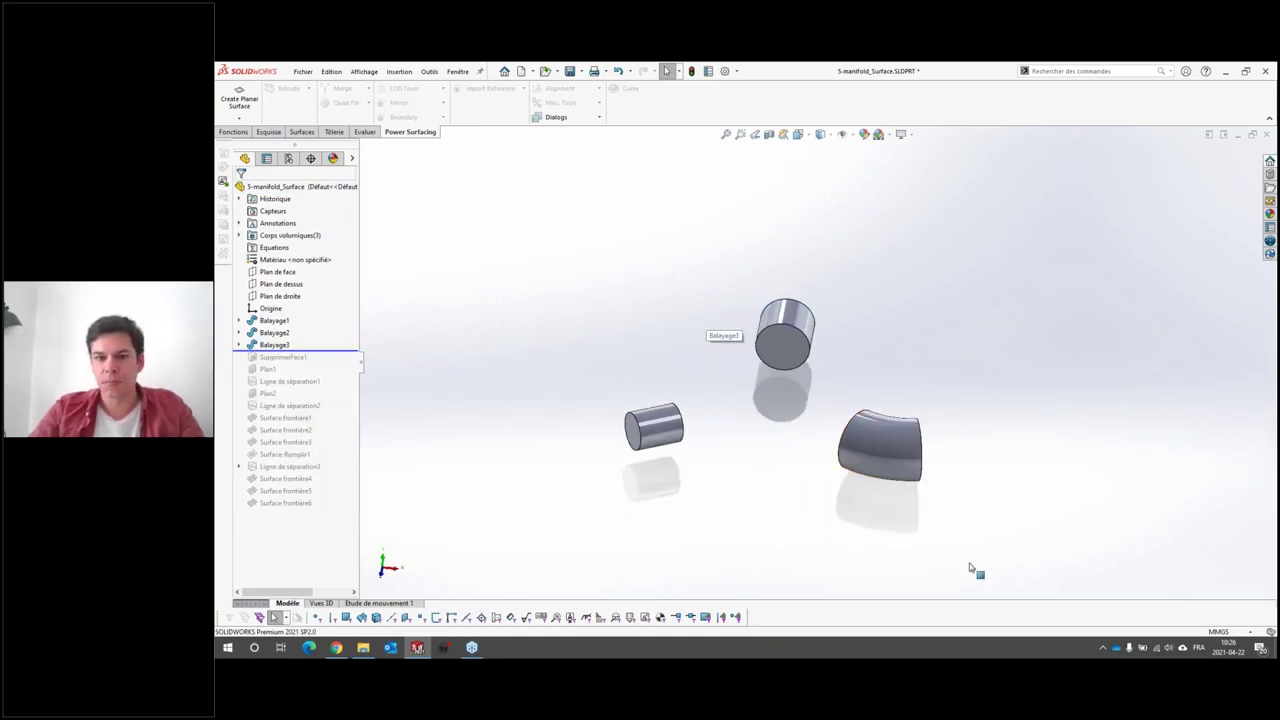
Step: Inspect the elbow sweep, the top cylinder Balayage2 and the small cylinder bodies
middle_click_drag(969, 568, 880, 475)
left_click(860, 470)
left_click(805, 295)
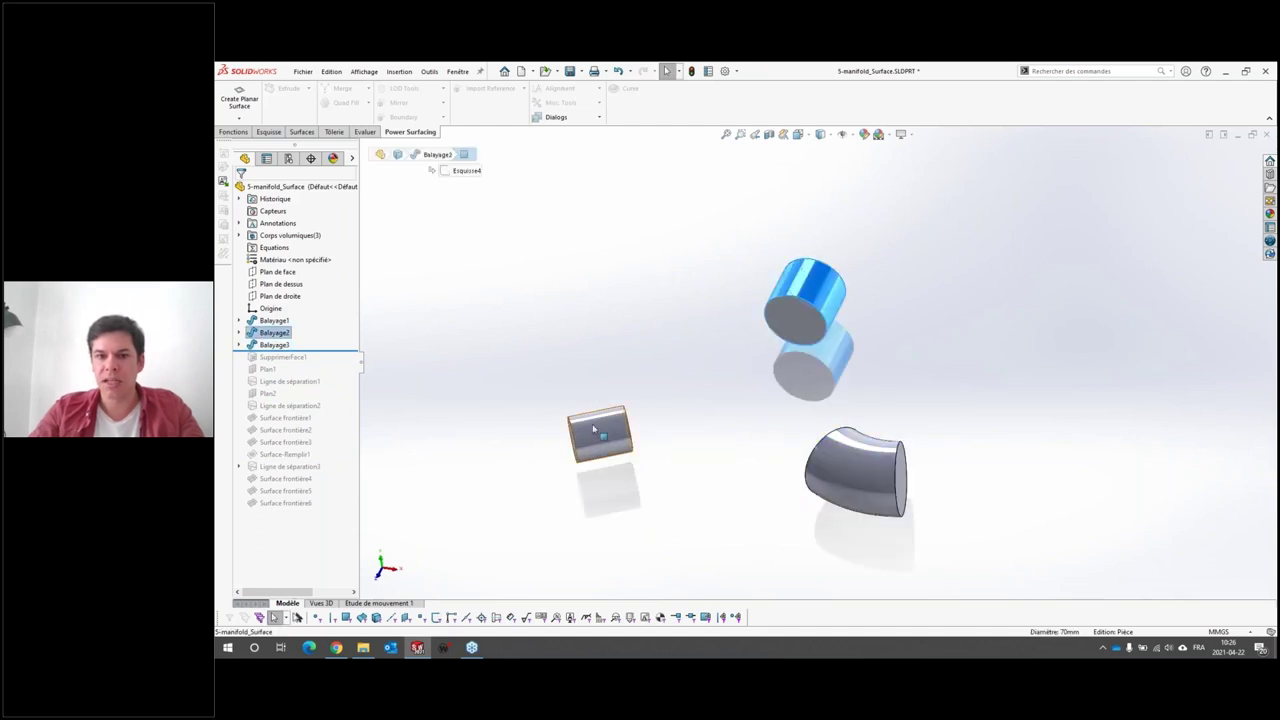
left_click(593, 430)
left_click(557, 374)
middle_click_drag(777, 457, 800, 470)
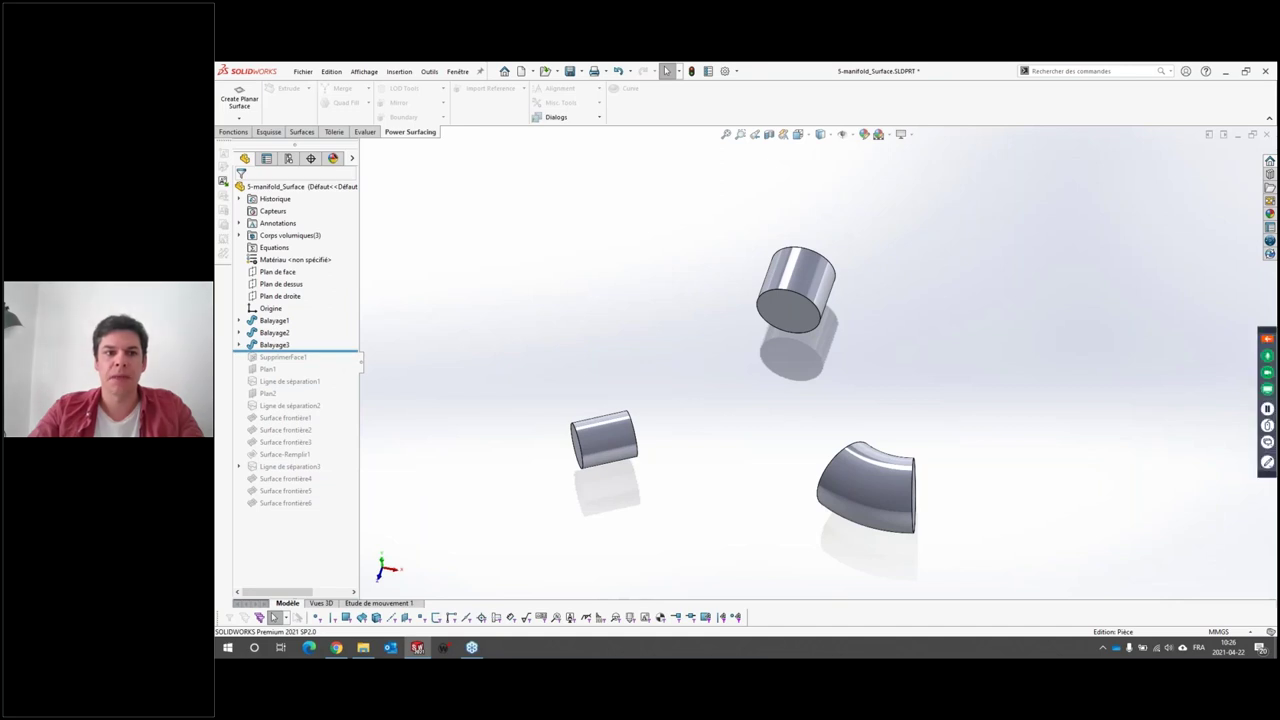
Step: Restore all later surface features, inspect the complete Y manifold, and close the part
left_click_drag(334, 348, 336, 385)
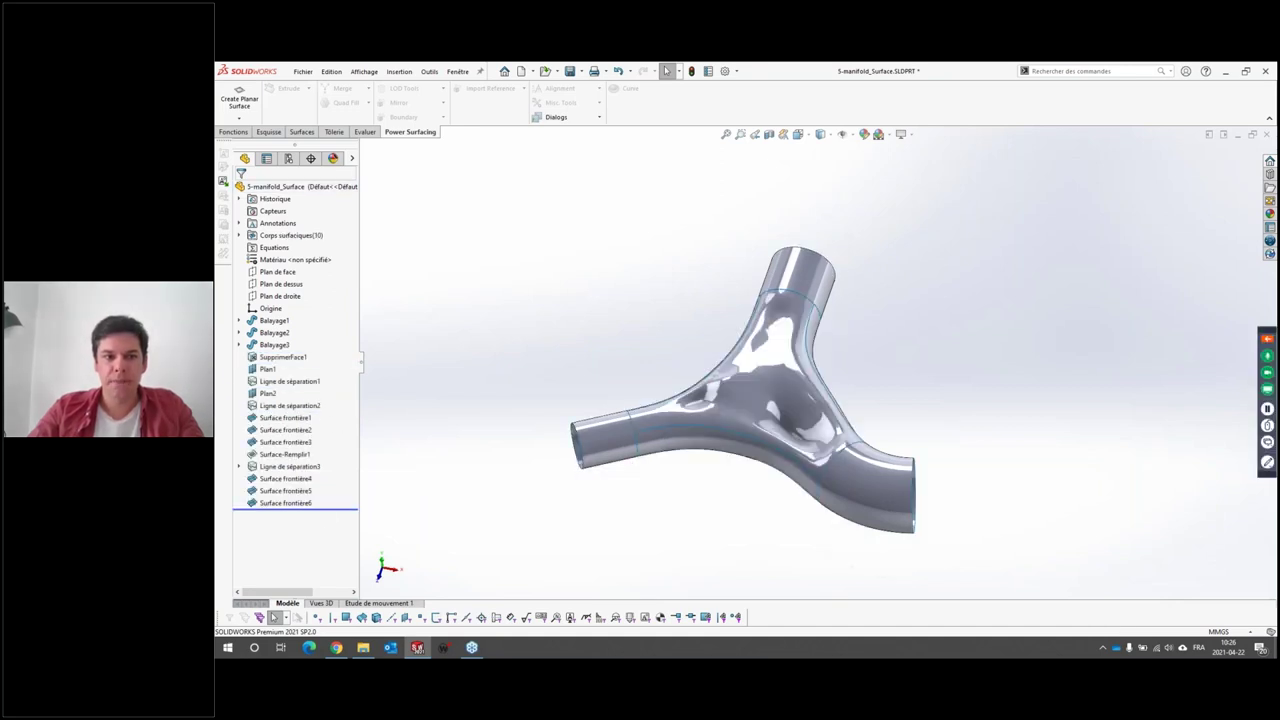
mouse_move(475, 453)
middle_mouse_down()
mouse_move(750, 425)
mouse_move(789, 309)
mouse_move(810, 290)
middle_mouse_up()
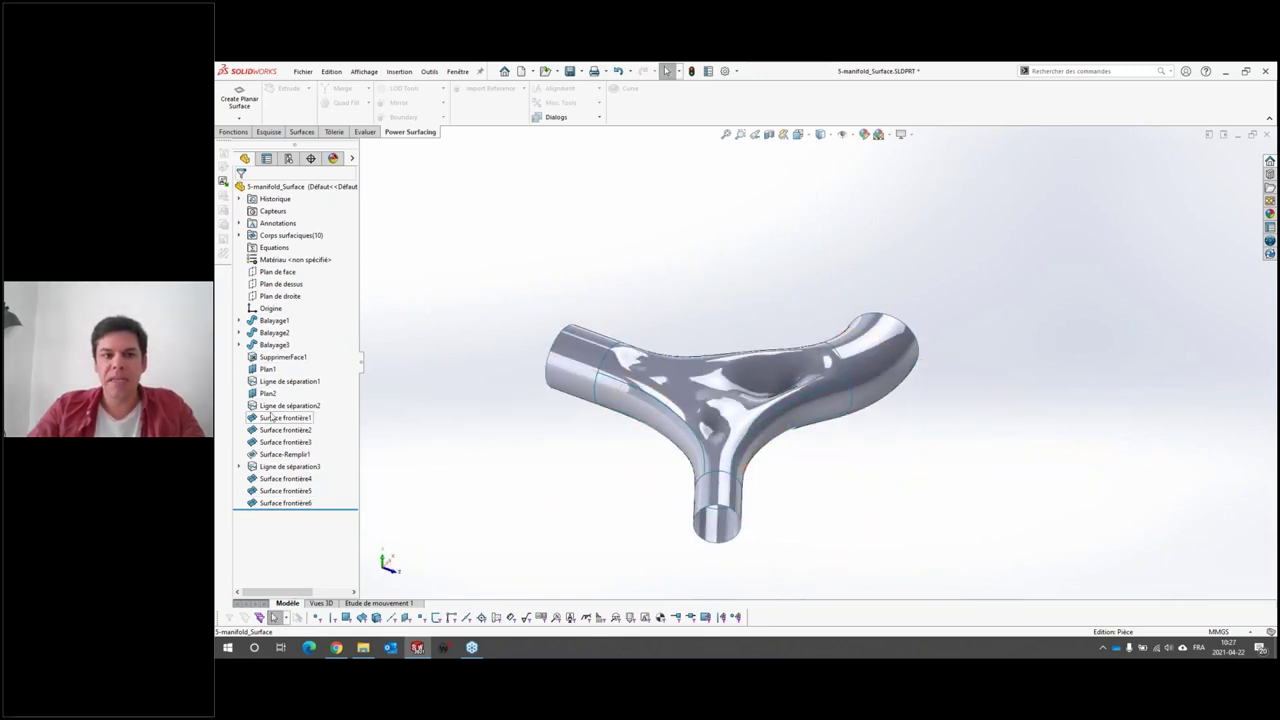
mouse_move(600, 450)
middle_mouse_down()
mouse_move(771, 406)
mouse_move(880, 286)
mouse_move(860, 280)
mouse_move(870, 330)
middle_mouse_up()
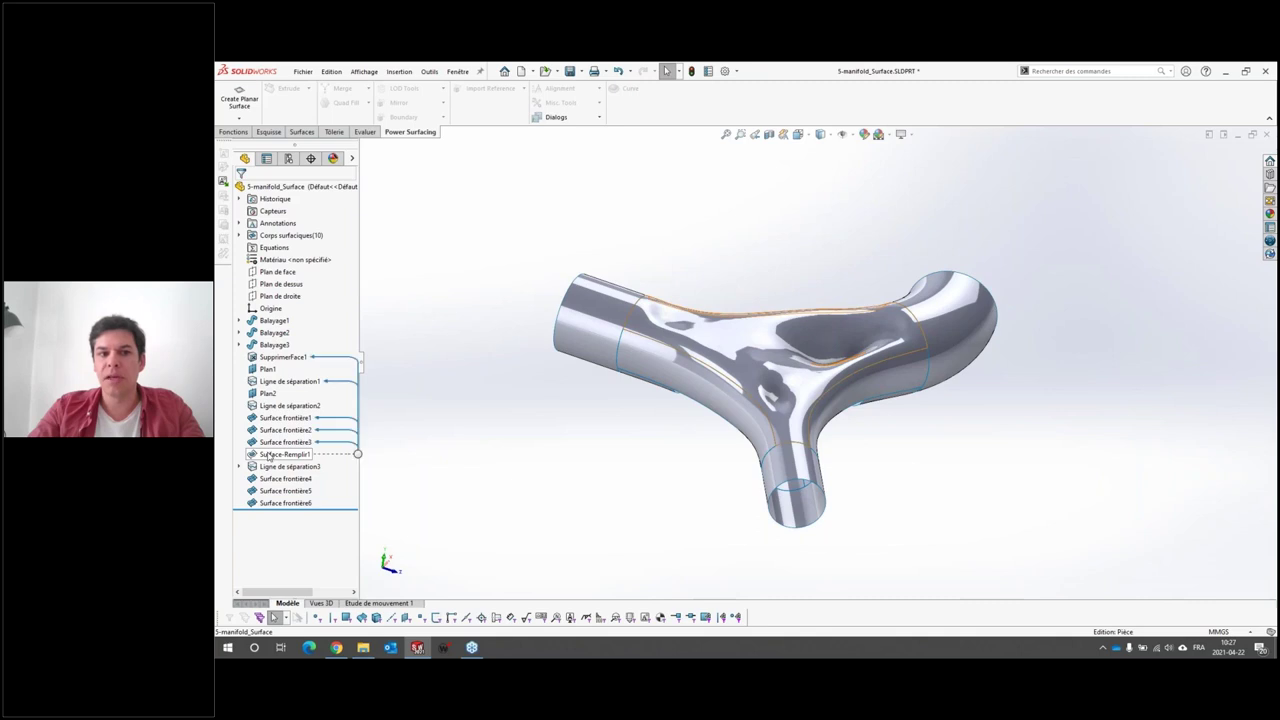
mouse_move(729, 329)
middle_mouse_down()
mouse_move(684, 361)
mouse_move(815, 352)
mouse_move(718, 316)
middle_mouse_up()
scroll(815, 352, "down", 2)
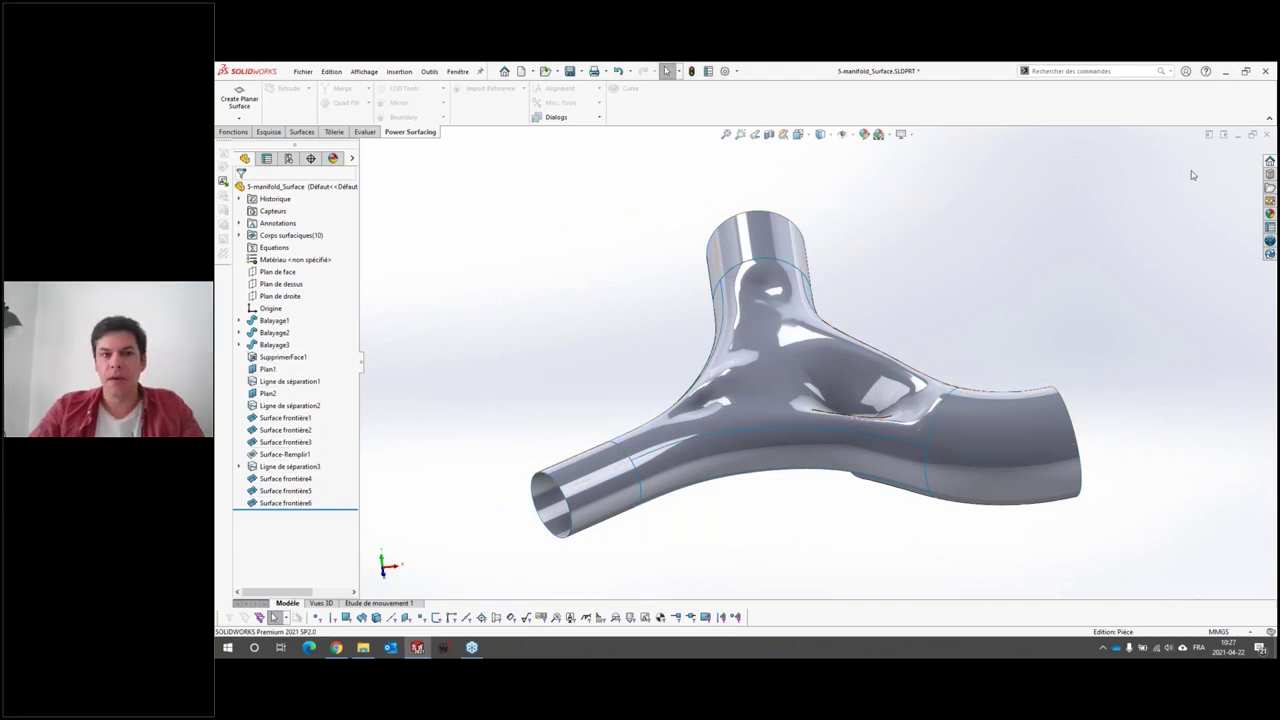
left_click(1266, 137)
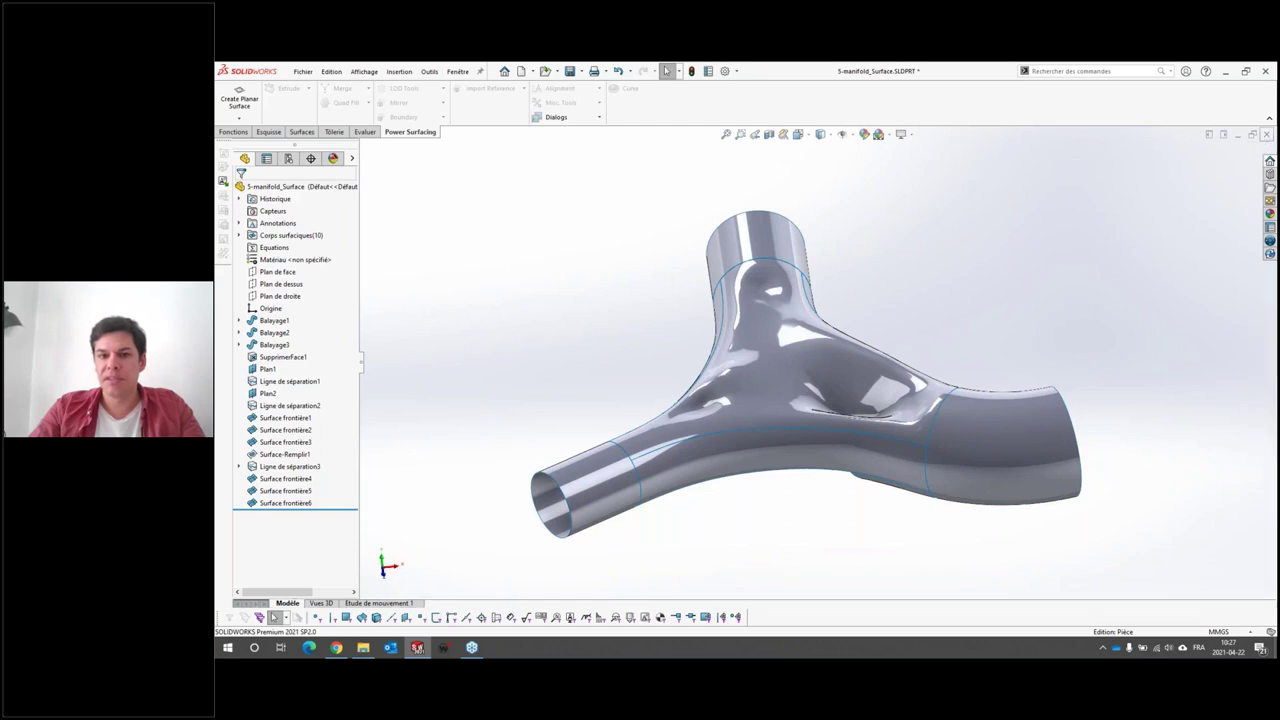
Step: Close 5-manifold_Surface without saving, open 6-manifold.SLDPRT, and view the thickened Y tube
left_click(702, 360)
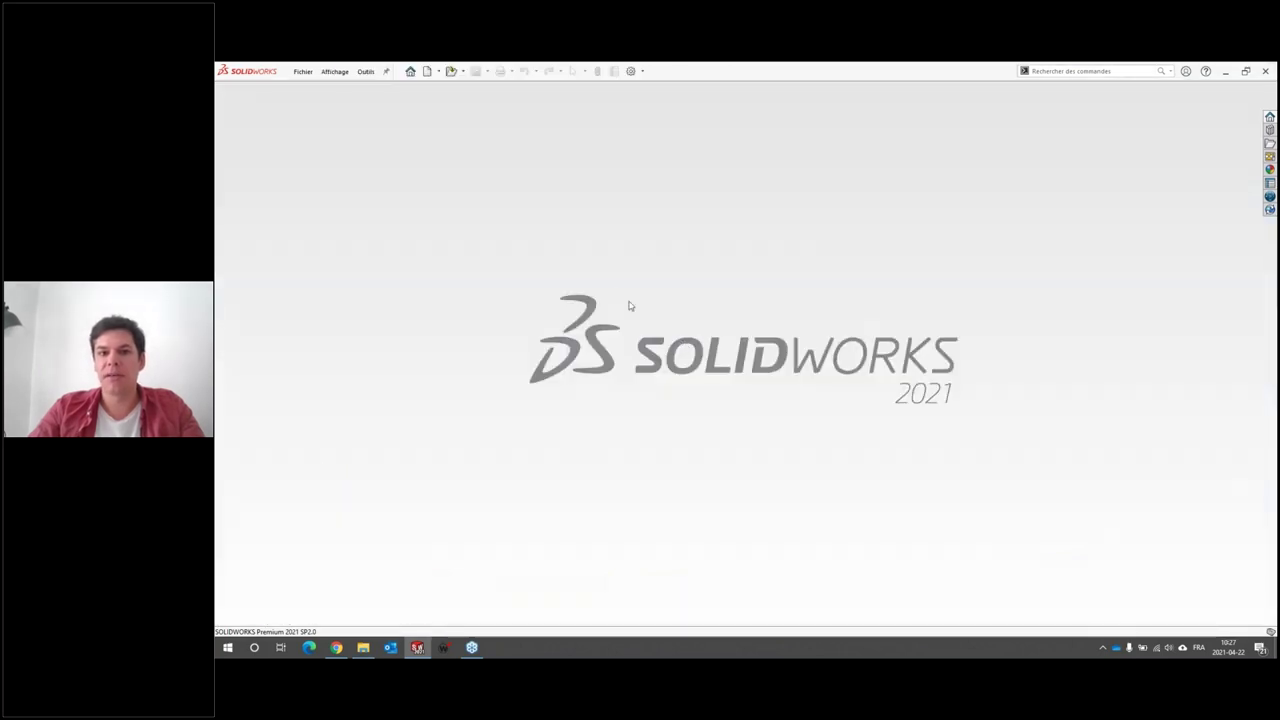
left_click(363, 647)
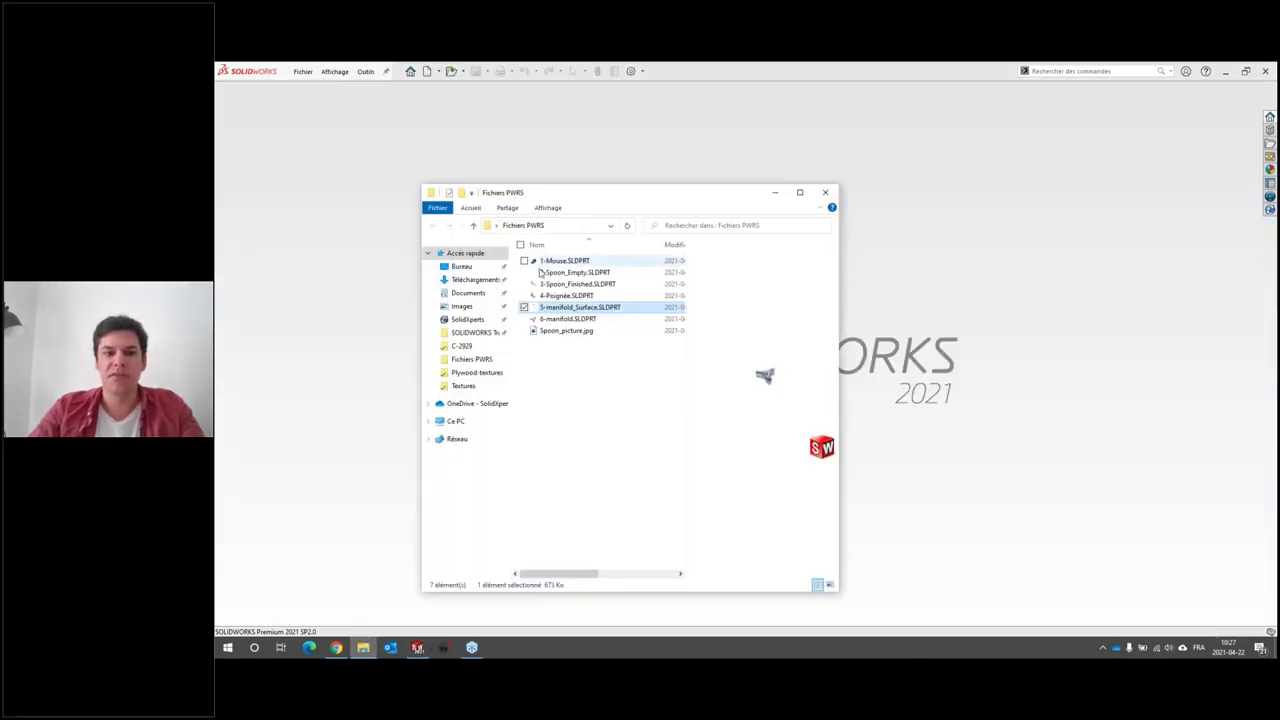
double_click(585, 319)
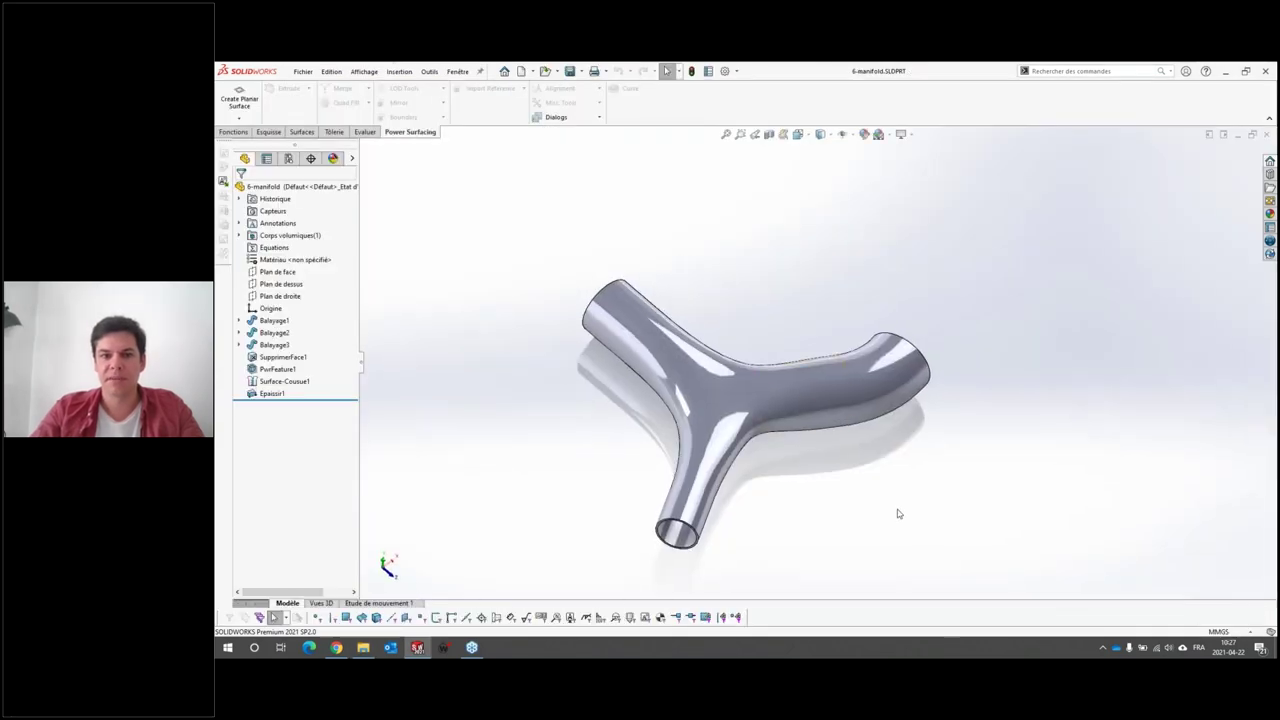
mouse_move(897, 514)
middle_mouse_down()
mouse_move(786, 300)
mouse_move(573, 276)
middle_mouse_up()
scroll(846, 472, "down", 3)
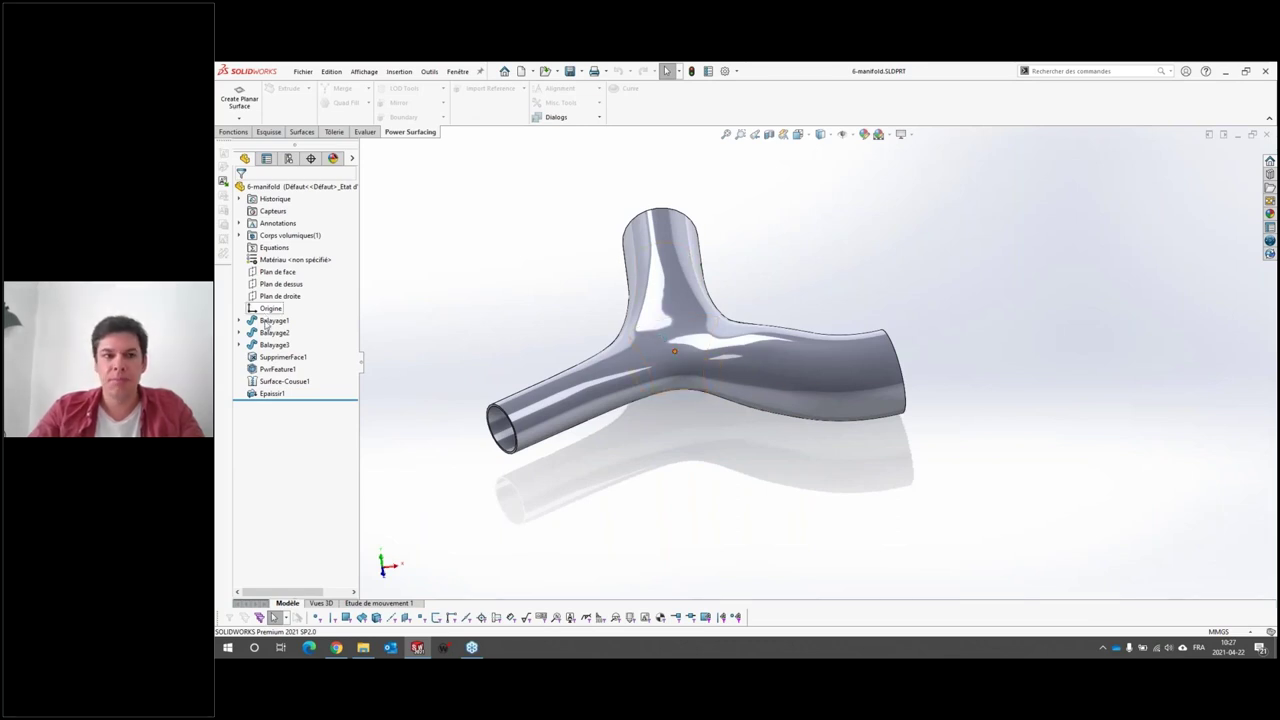
Step: Roll 6-manifold back above PwrFeature1 and open PwrFeature1 with Edit Feature
left_click(270, 370)
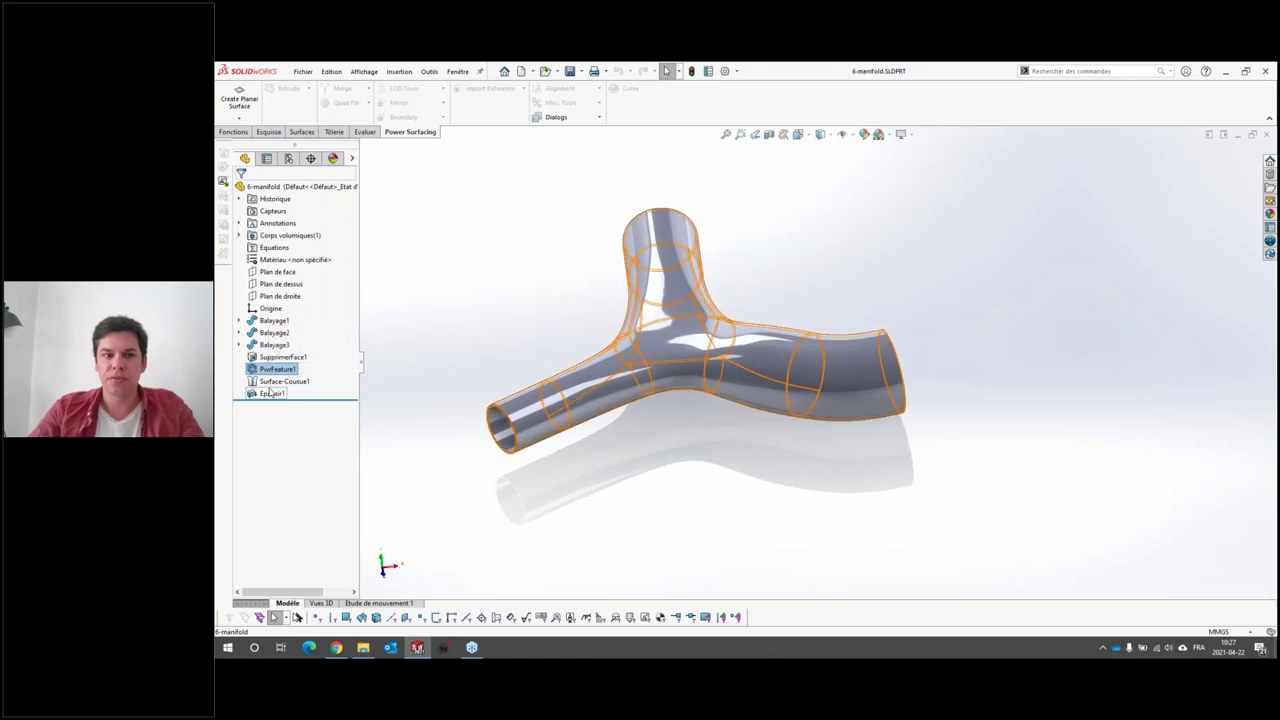
left_click(268, 394)
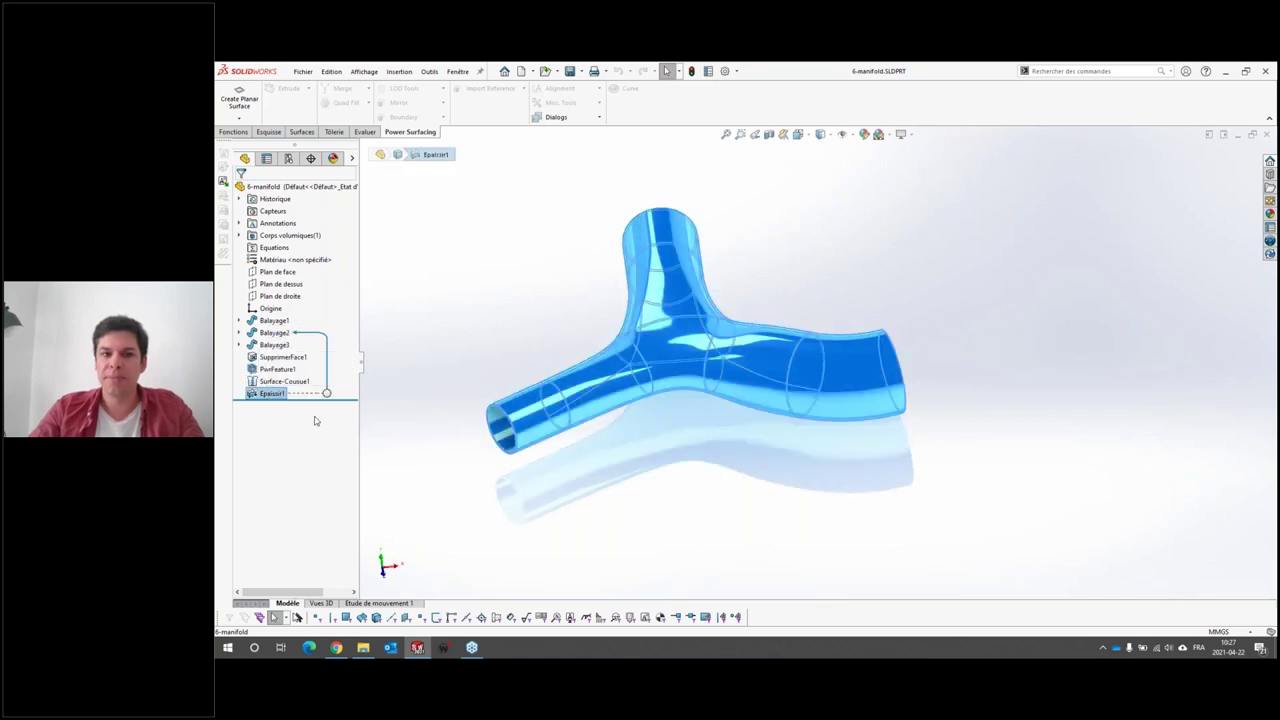
left_click_drag(300, 400, 300, 376)
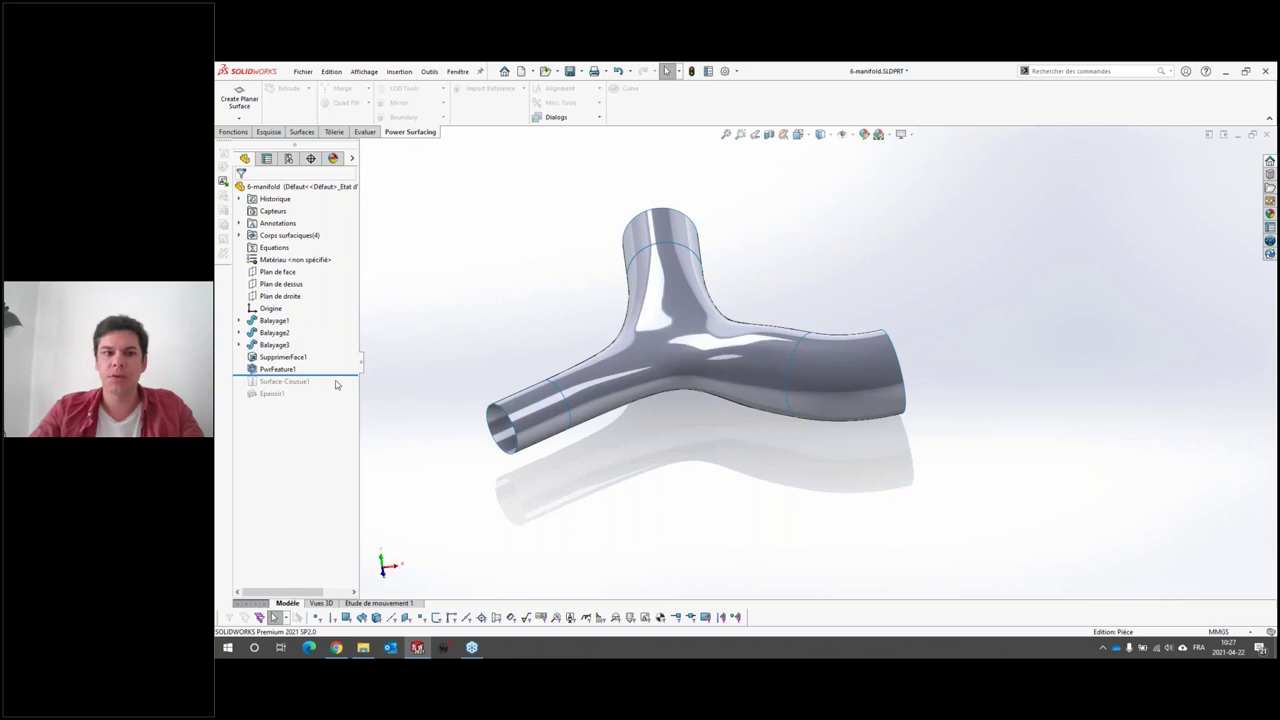
mouse_move(334, 378)
left_mouse_down()
mouse_move(334, 362)
mouse_move(314, 375)
left_mouse_up()
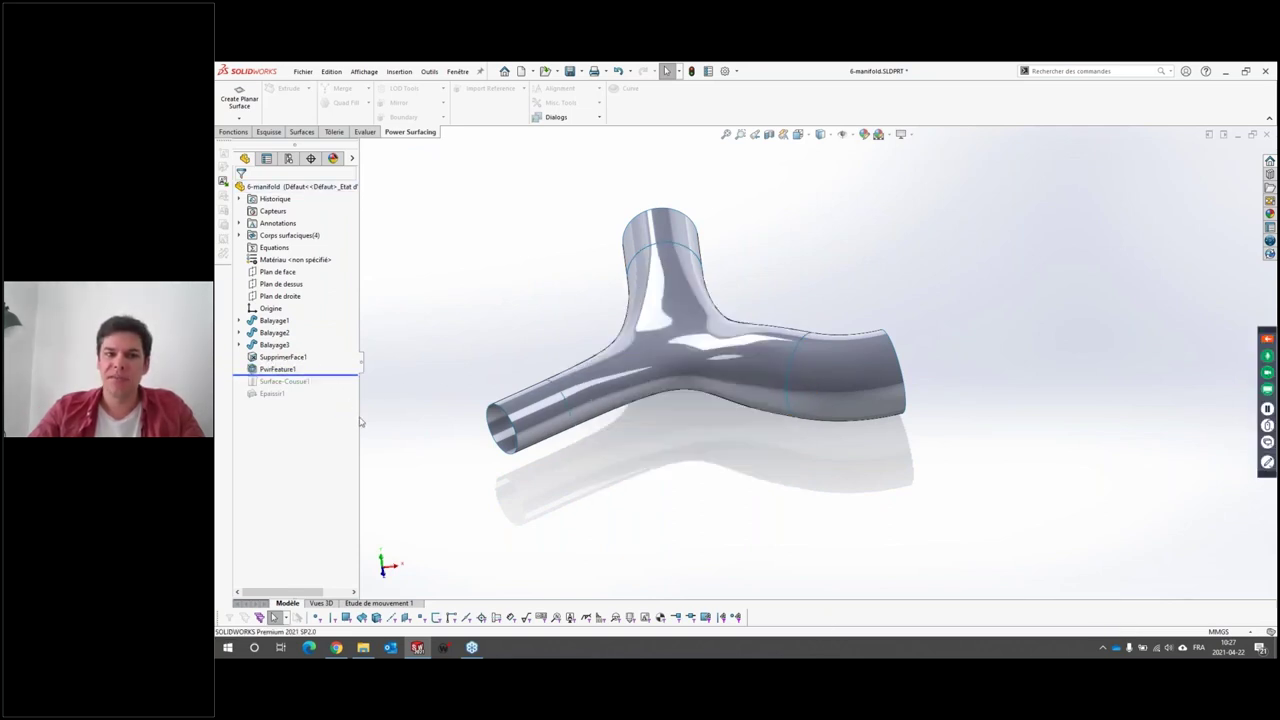
right_click(286, 370)
left_click(521, 318)
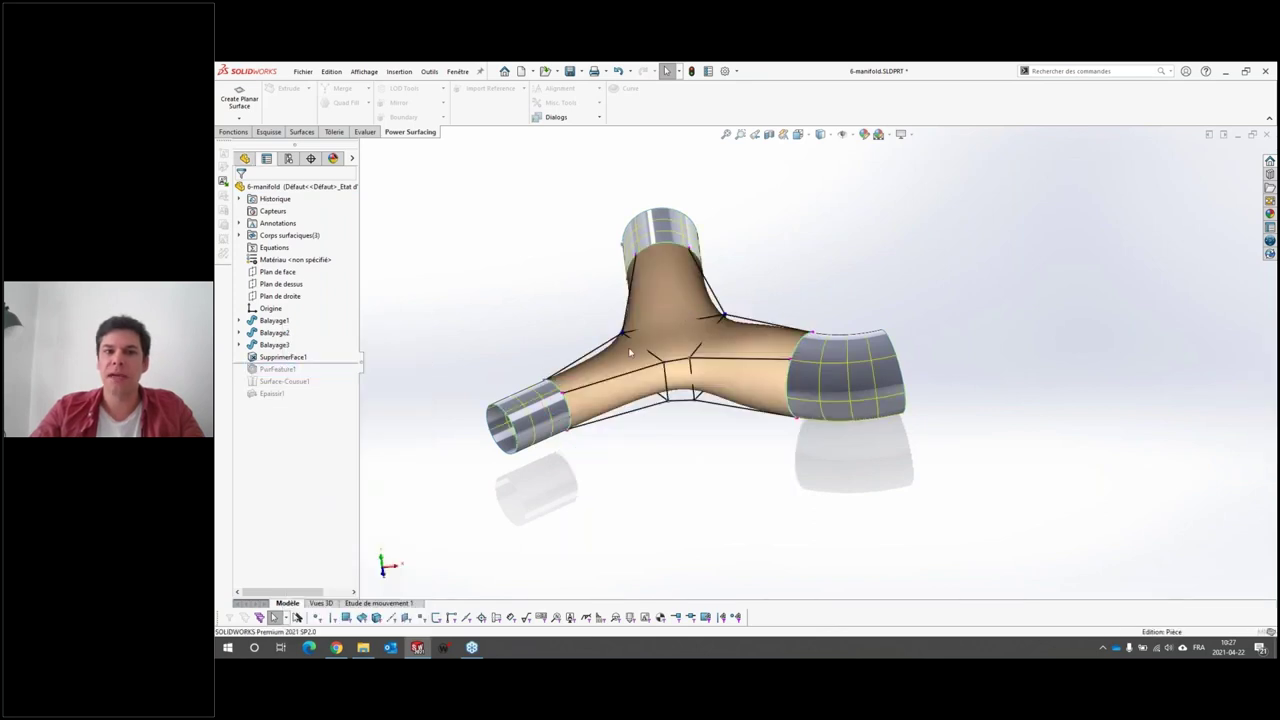
Step: View the junction from the side and raise its cage vertex about 4.49mm
middle_click_drag(700, 400, 808, 395)
scroll(680, 333, "up", 3)
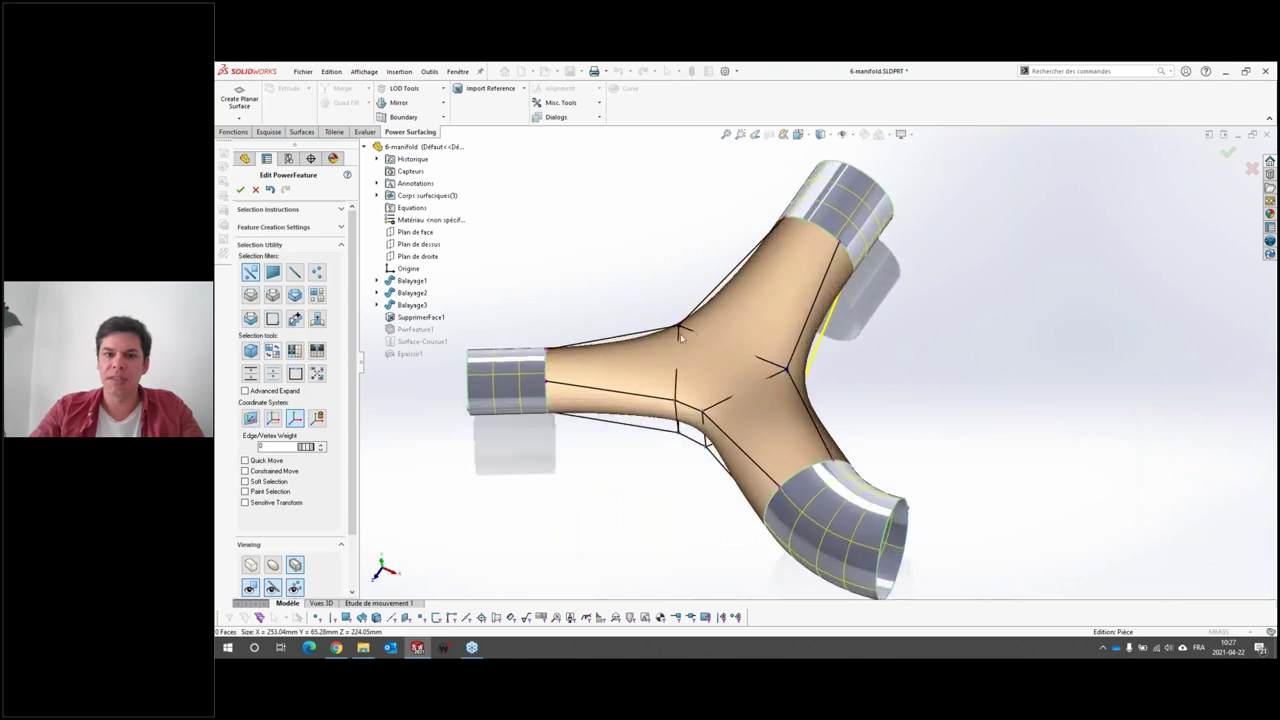
scroll(464, 382, "up", 3)
scroll(970, 197, "down", 3)
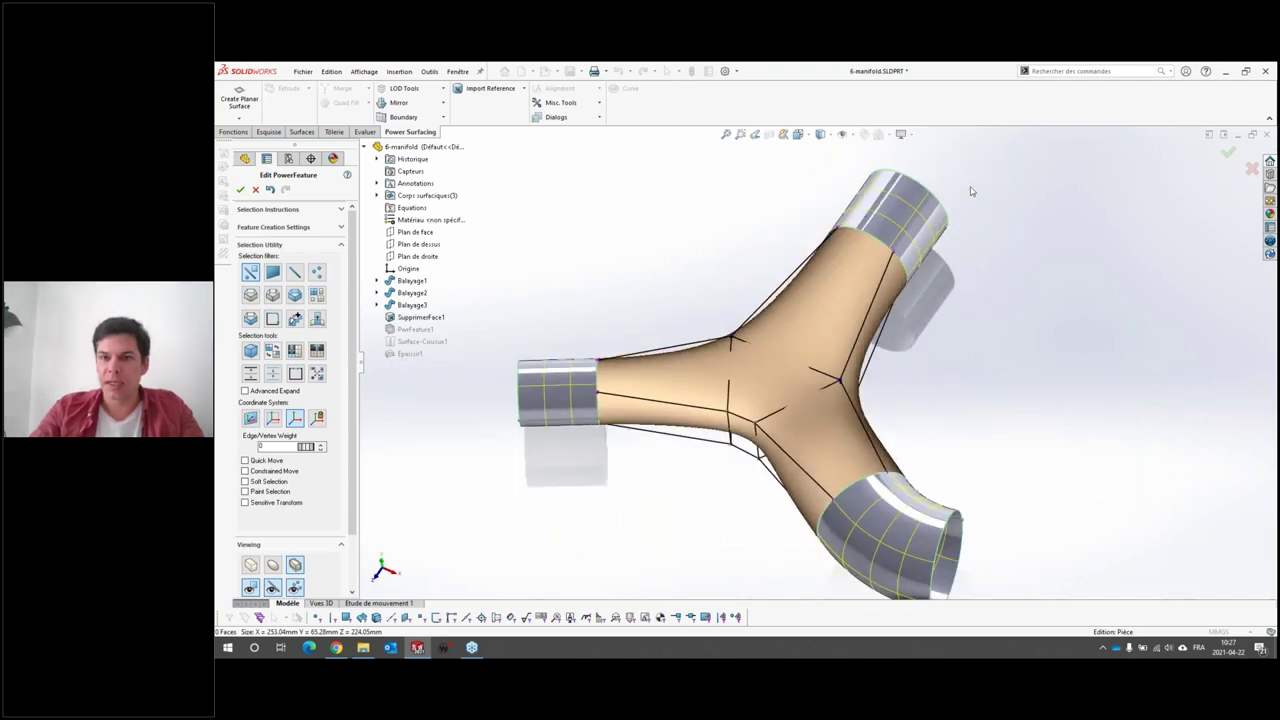
scroll(907, 289, "up", 2)
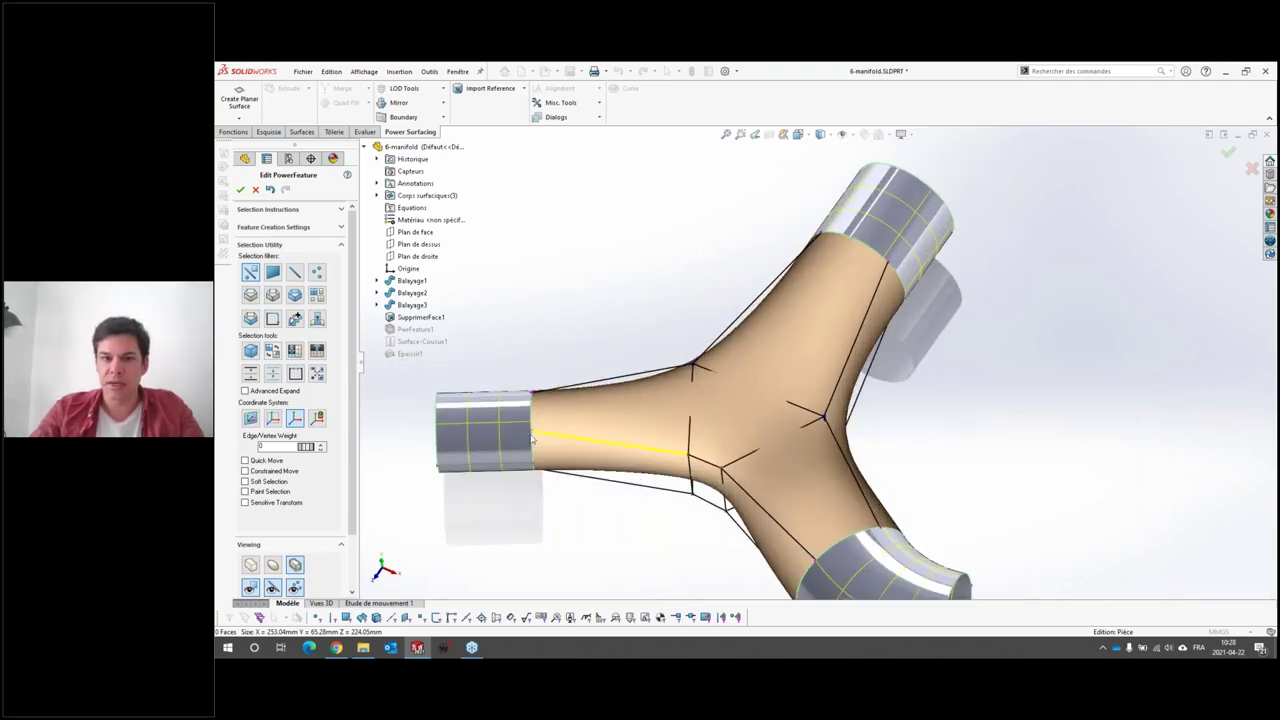
middle_click_drag(764, 483, 758, 371)
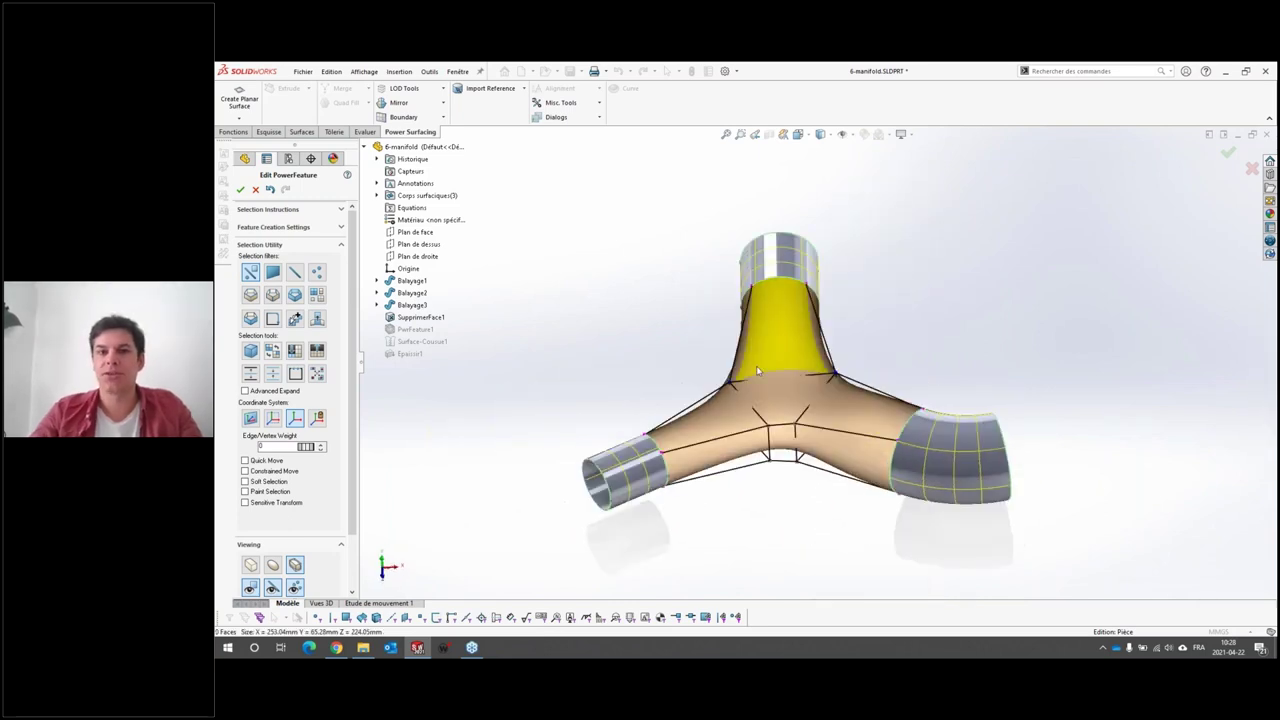
scroll(763, 369, "up", 3)
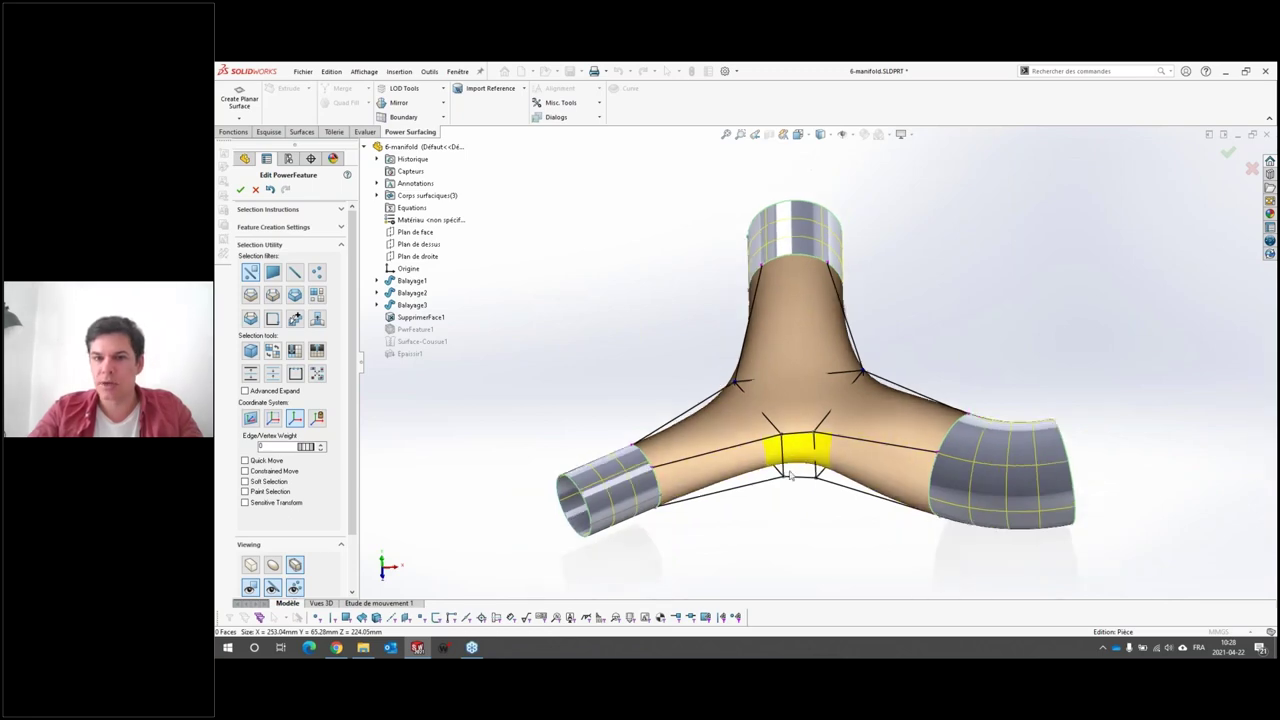
mouse_move(814, 455)
middle_mouse_down()
mouse_move(916, 347)
mouse_move(877, 283)
mouse_move(823, 303)
mouse_move(800, 390)
middle_mouse_up()
scroll(800, 390, "up", 2)
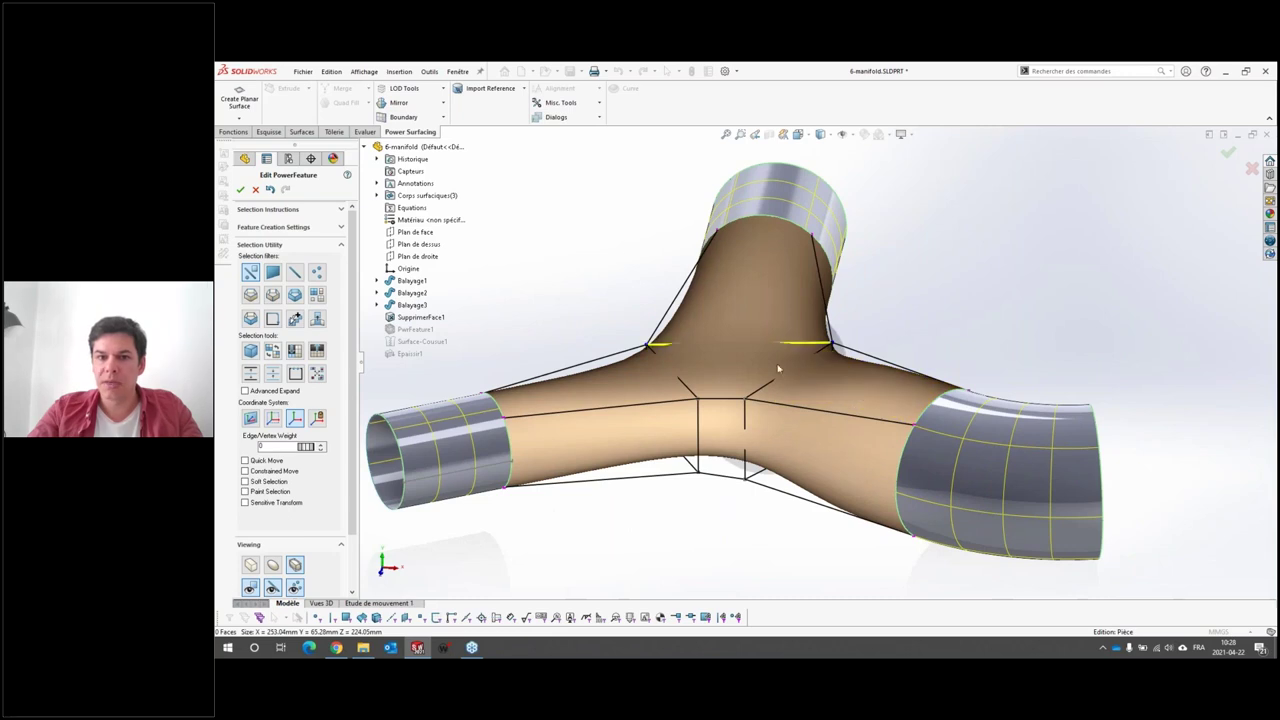
left_click(684, 385)
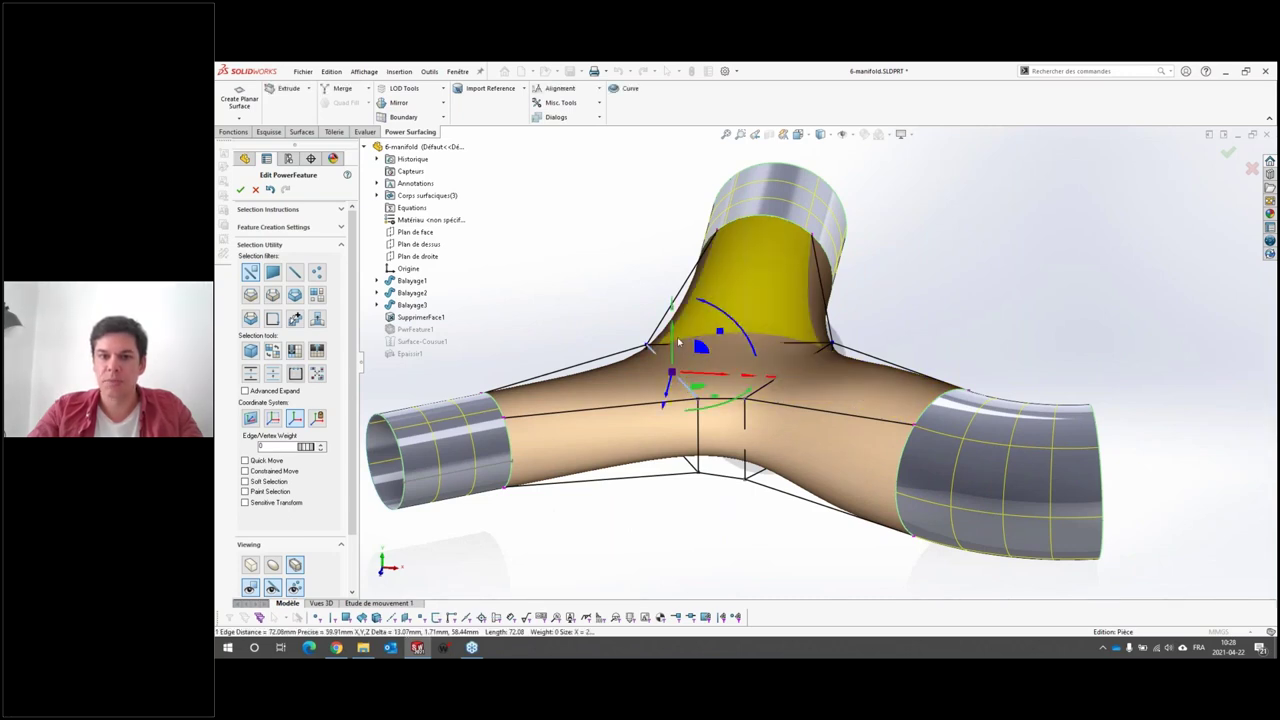
left_click_drag(676, 350, 671, 320)
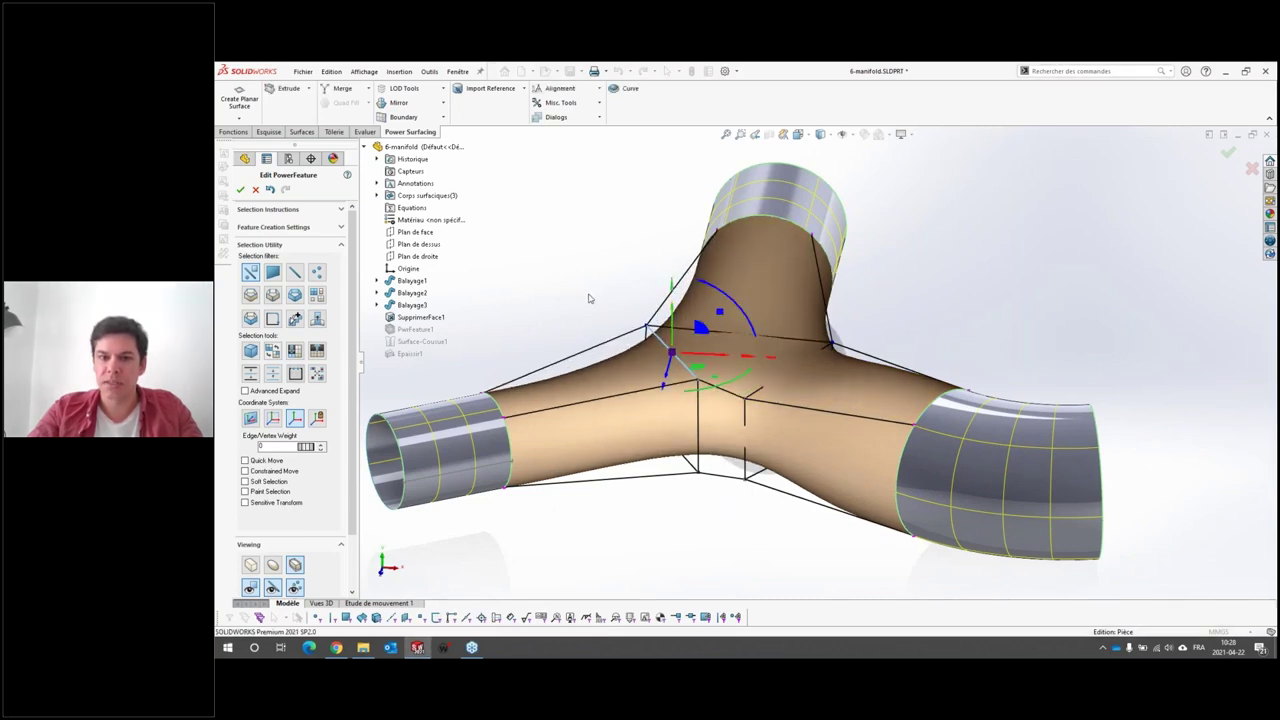
Step: Select a junction vertex and edge, then accept the edited PwrFeature1
left_click(826, 348)
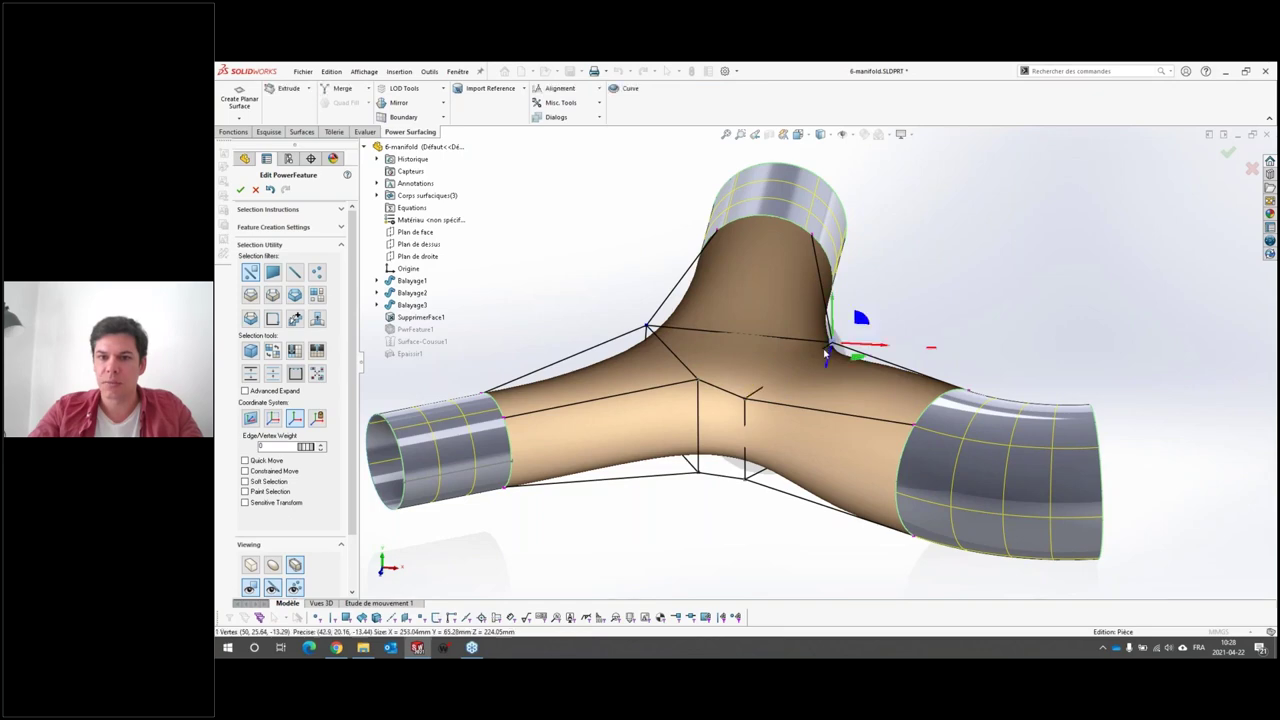
left_click(755, 397)
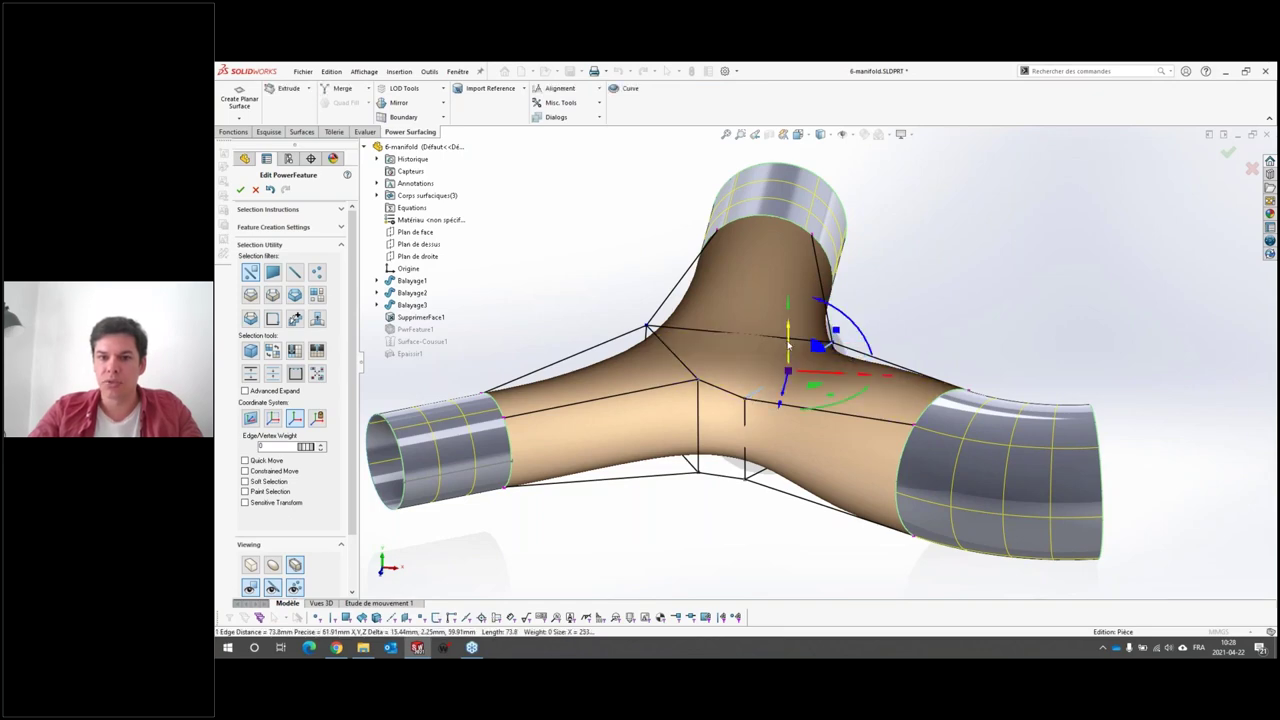
middle_click_drag(789, 345, 761, 406)
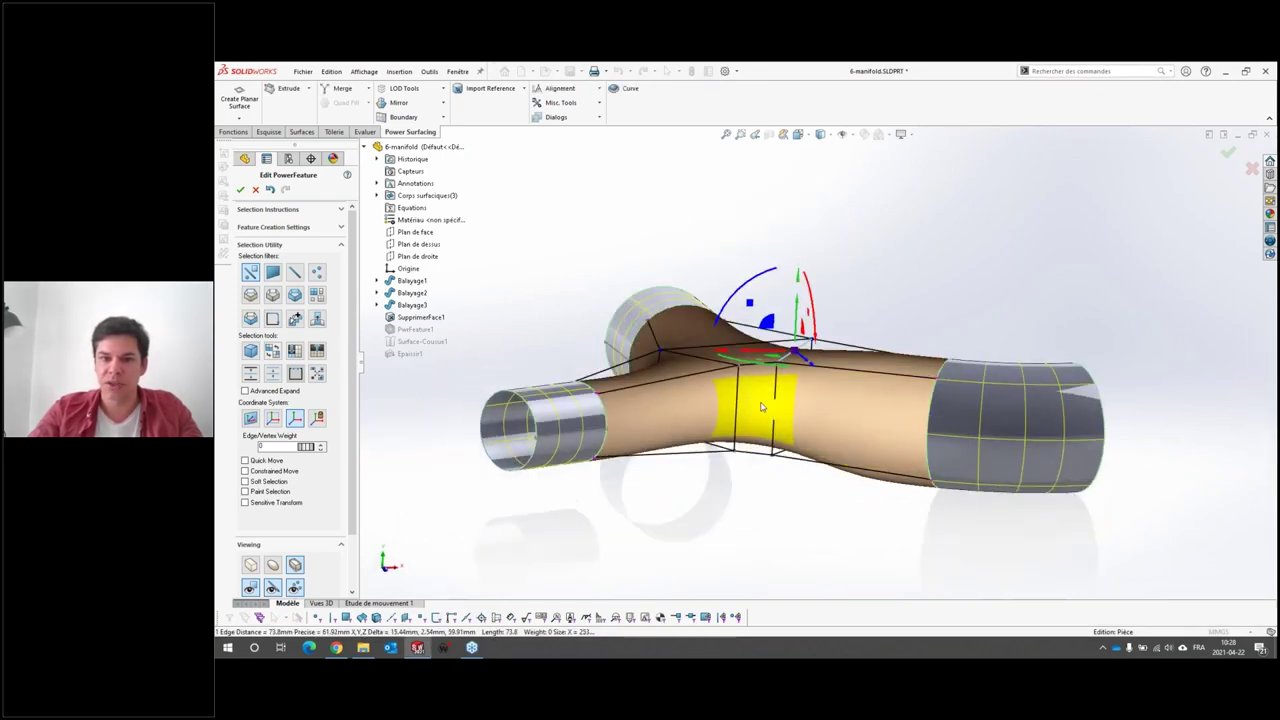
left_click(241, 190)
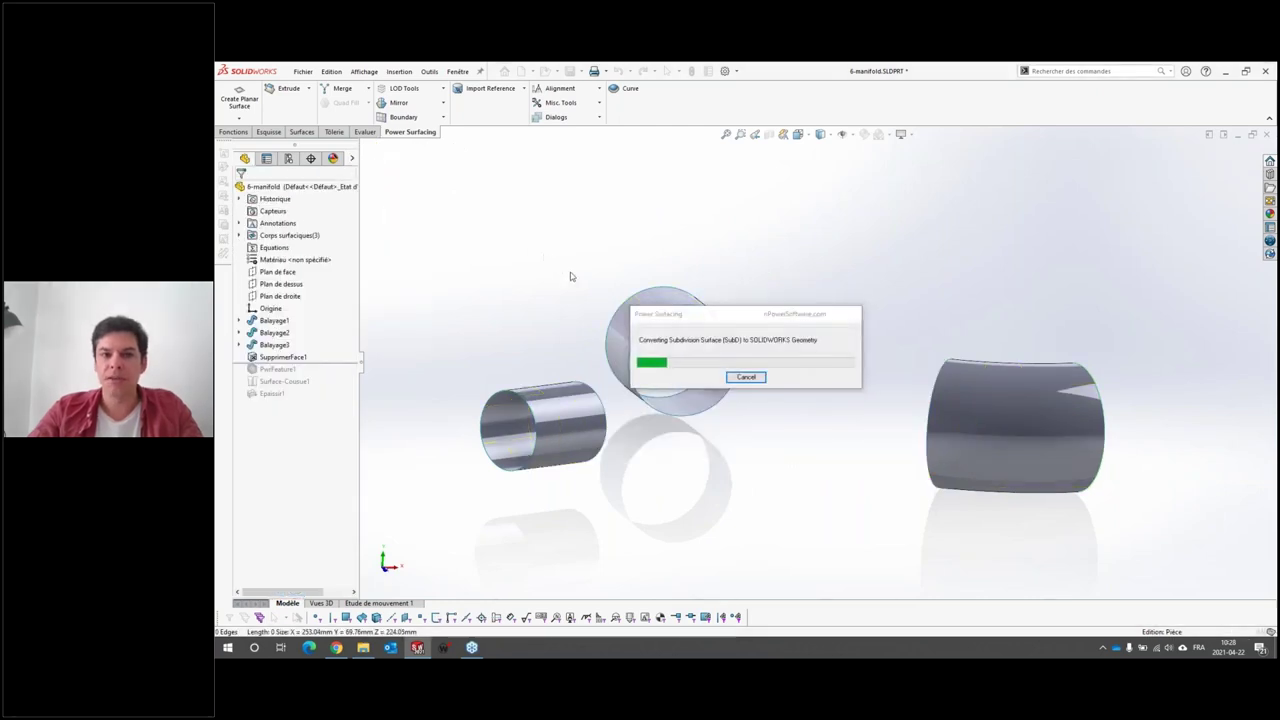
Step: Review the rebuilt smooth junction from a tilted top view and show the Fonctions commands
middle_click_drag(823, 534, 802, 387)
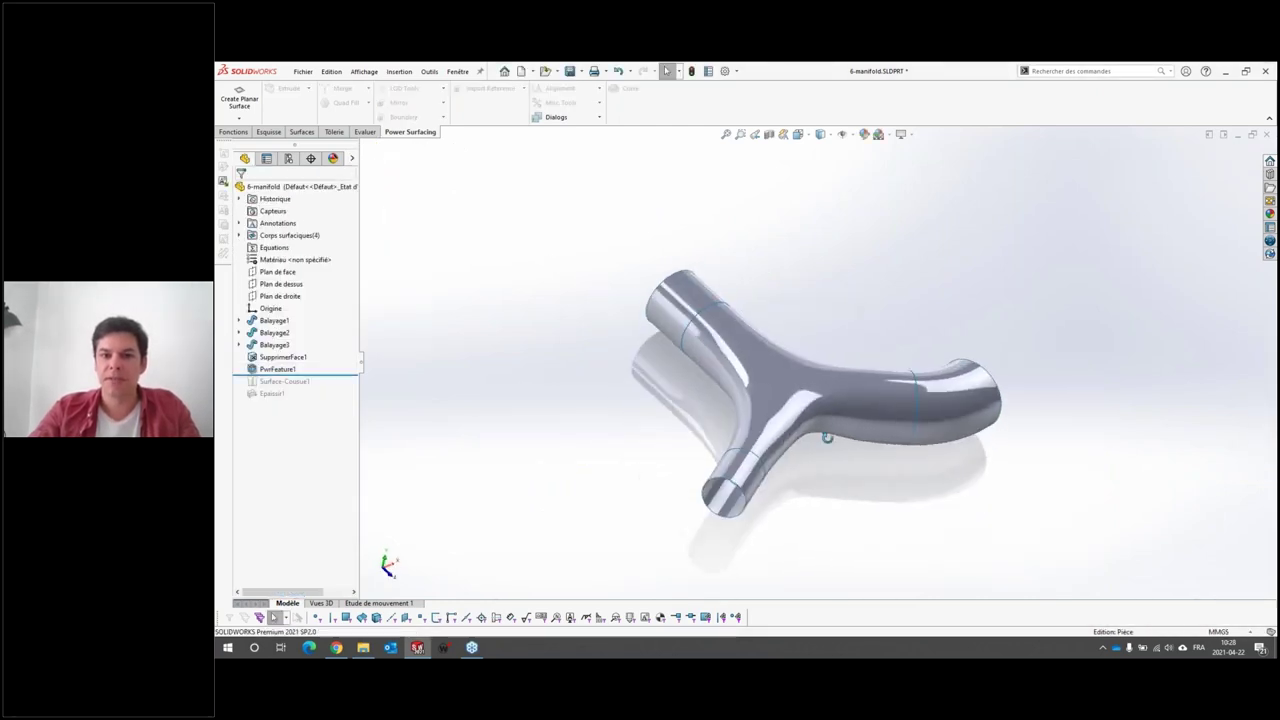
scroll(836, 421, "up", 3)
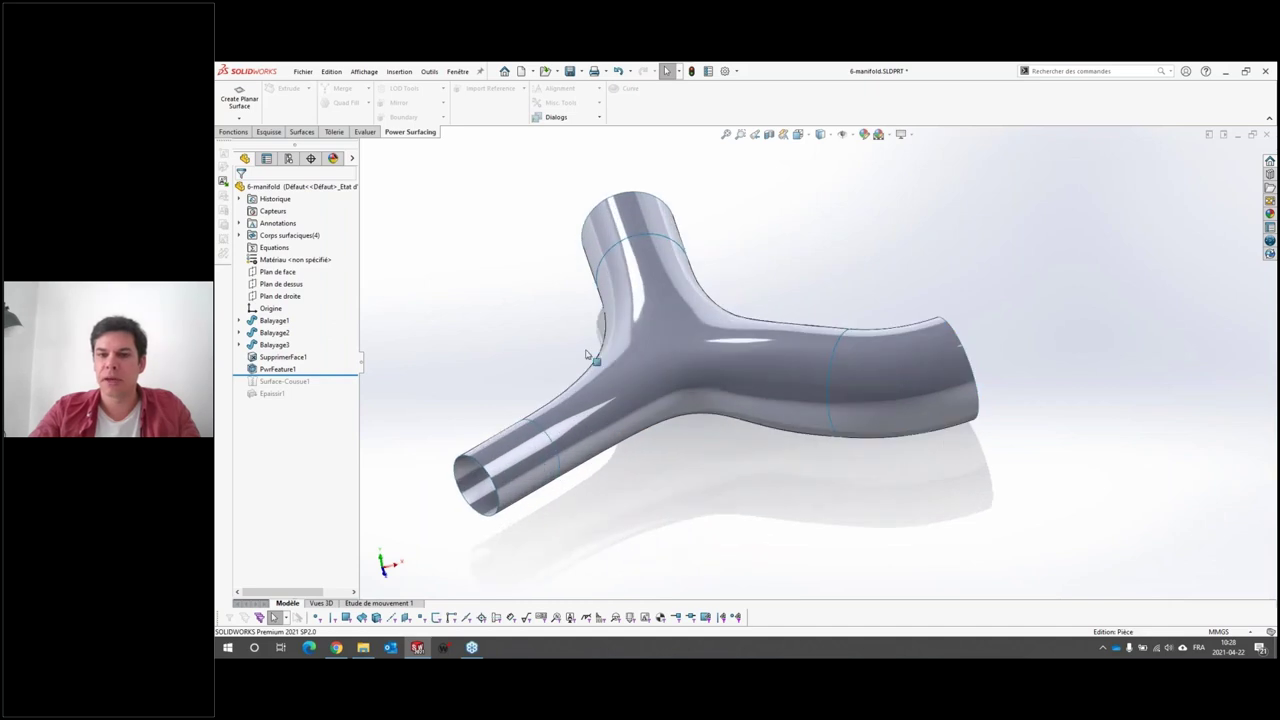
left_click(234, 132)
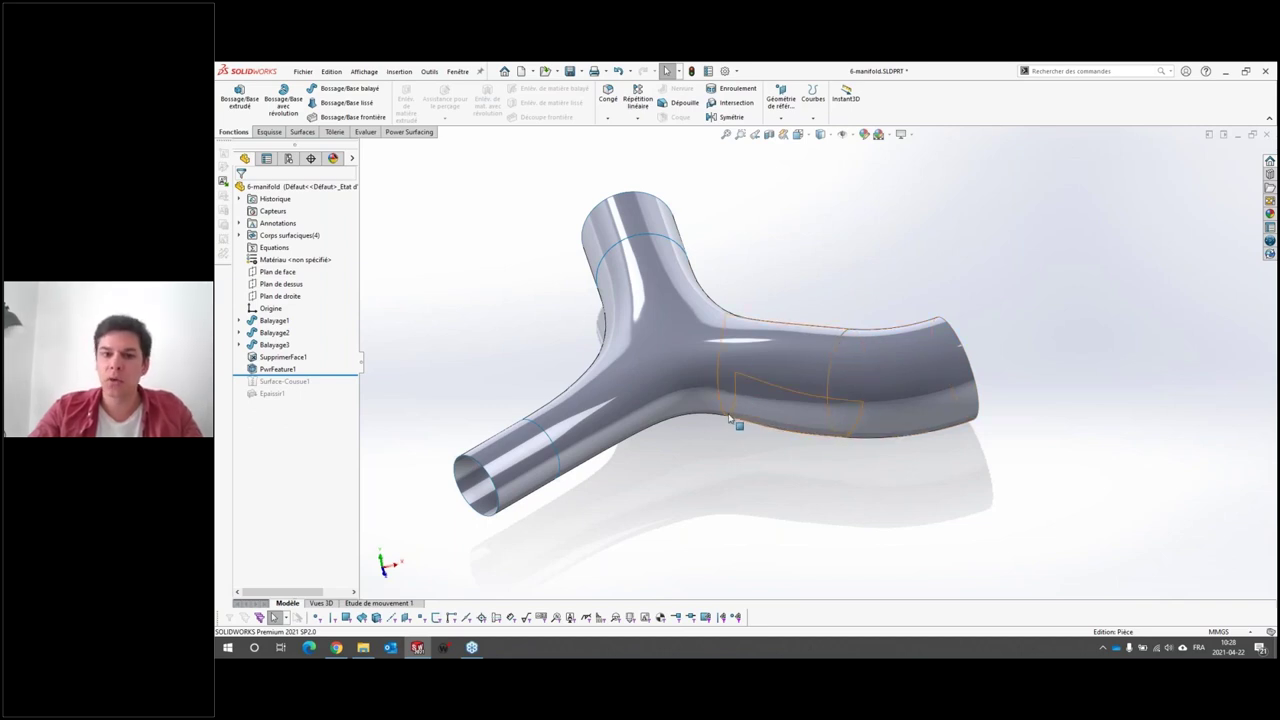
Step: With Instant3D, stretch the lower-left tube Balayage1 to a new length
left_click(846, 98)
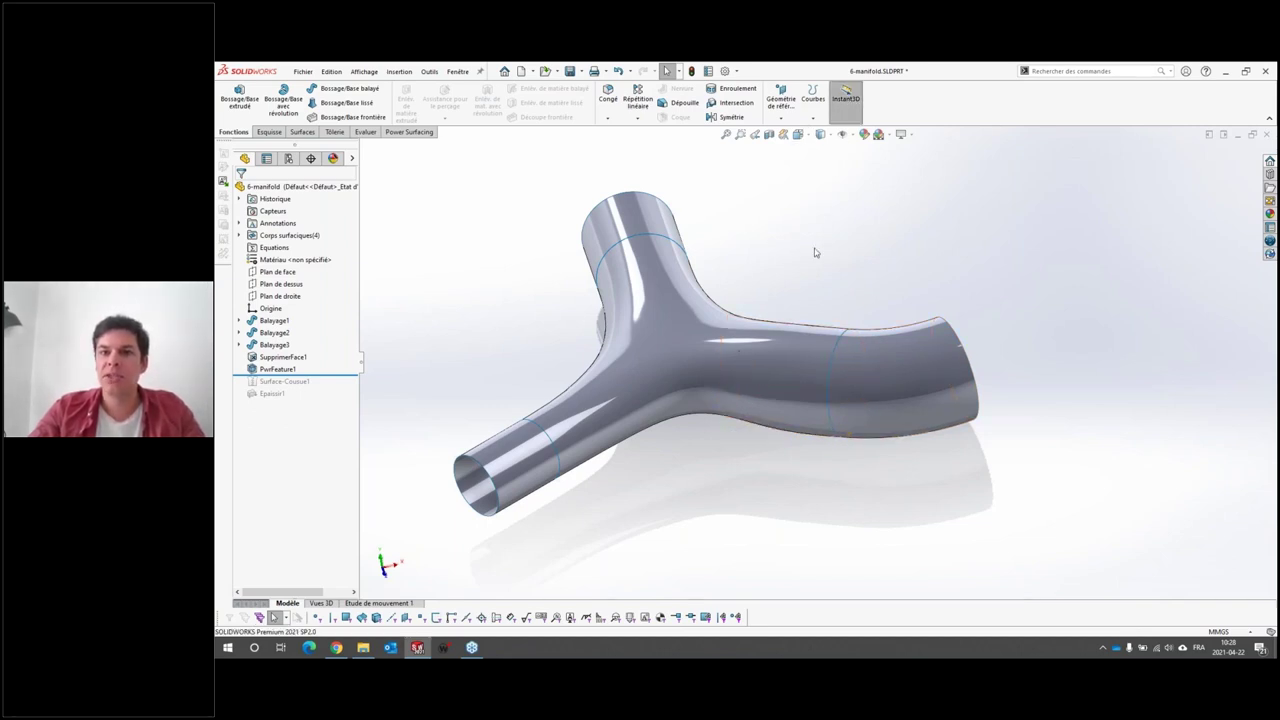
left_click(836, 117)
left_click(846, 110)
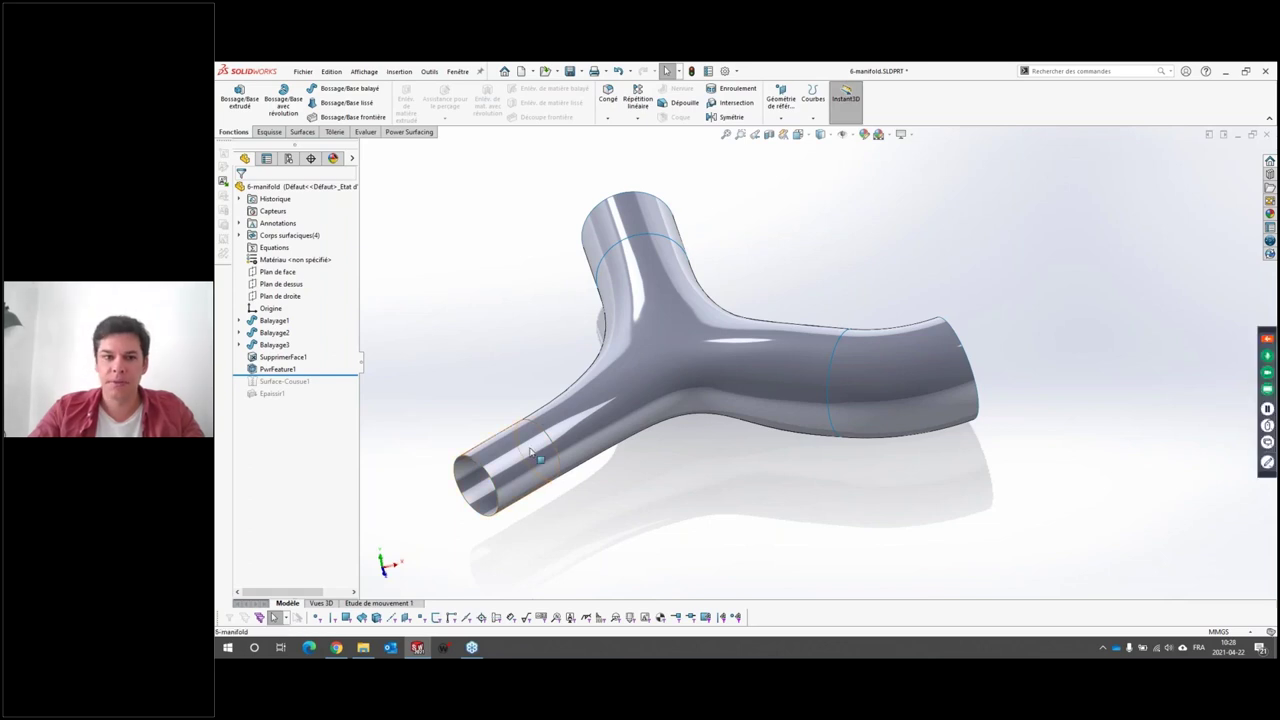
left_click(525, 455)
middle_click_drag(530, 460, 578, 470)
scroll(578, 470, "down", 2)
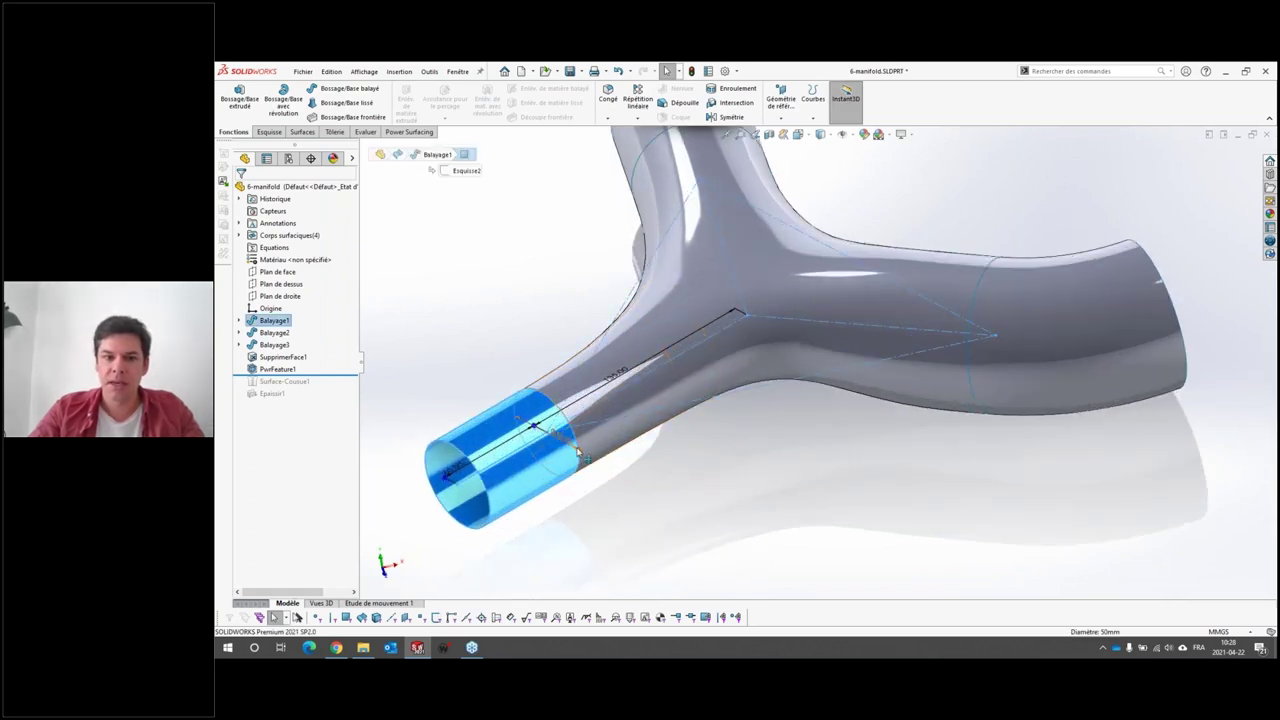
left_click(663, 449)
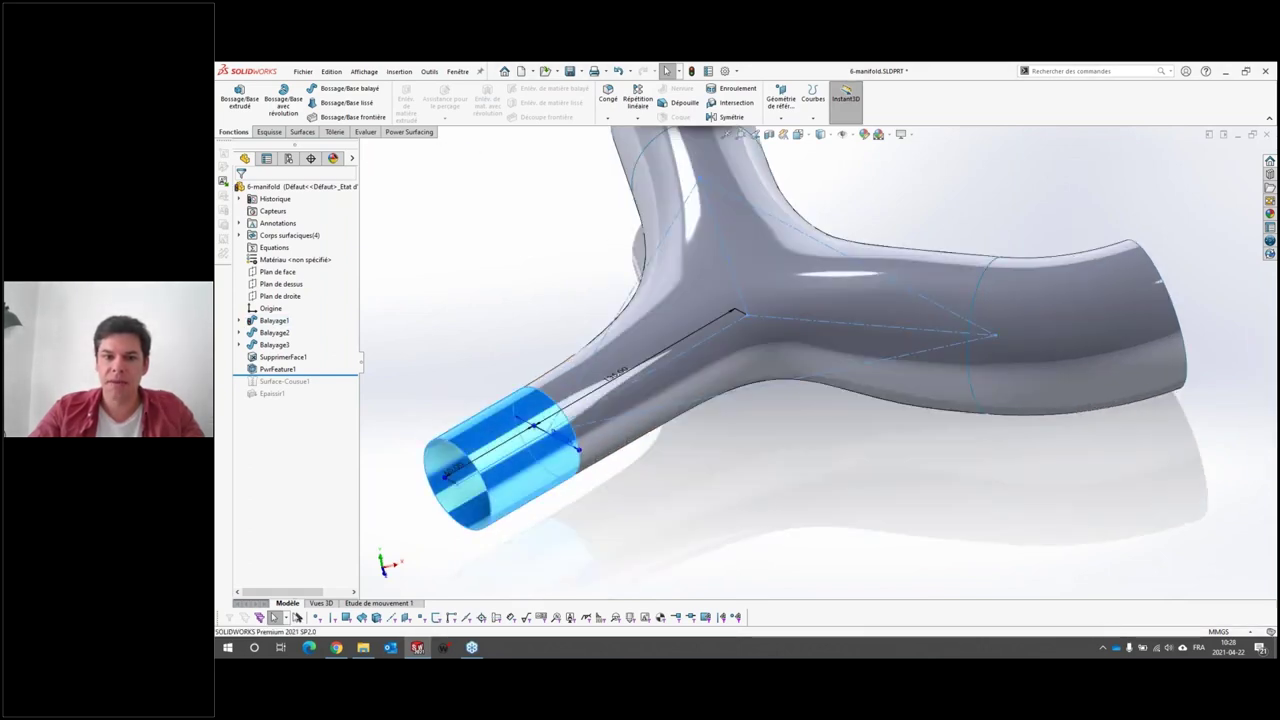
left_click(572, 446)
left_click_drag(588, 459, 606, 470)
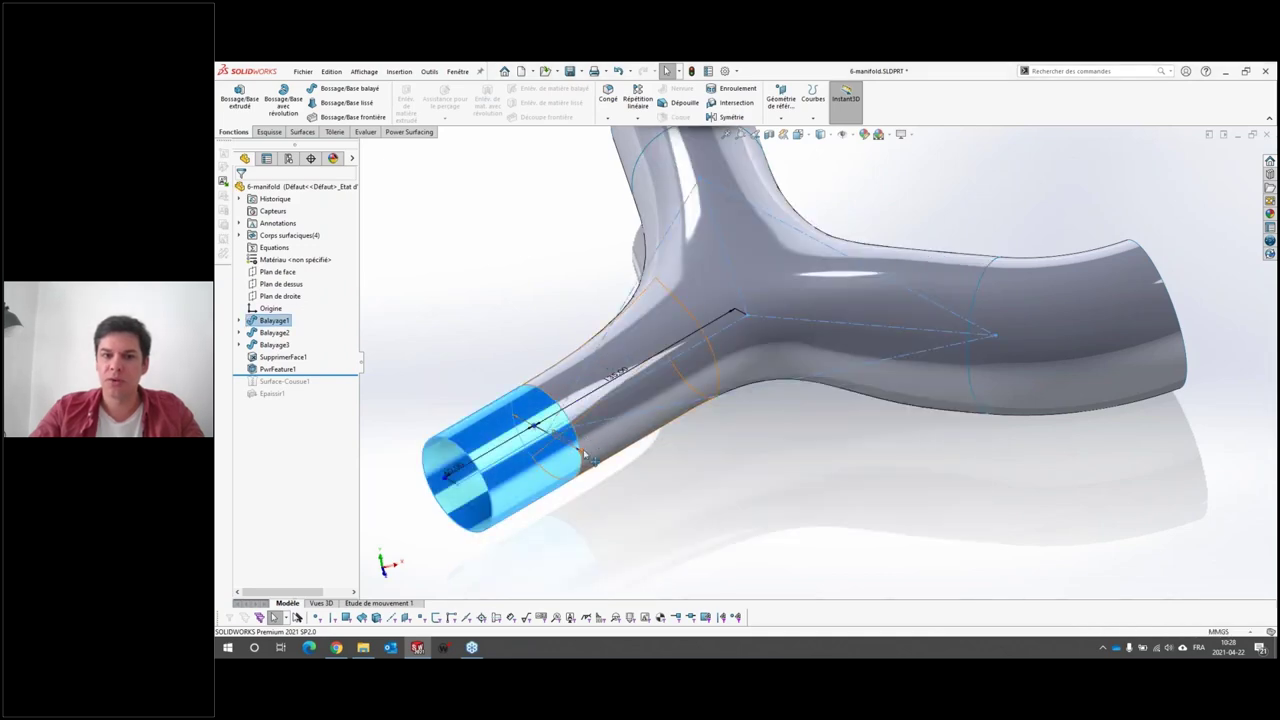
left_click_drag(606, 470, 610, 466)
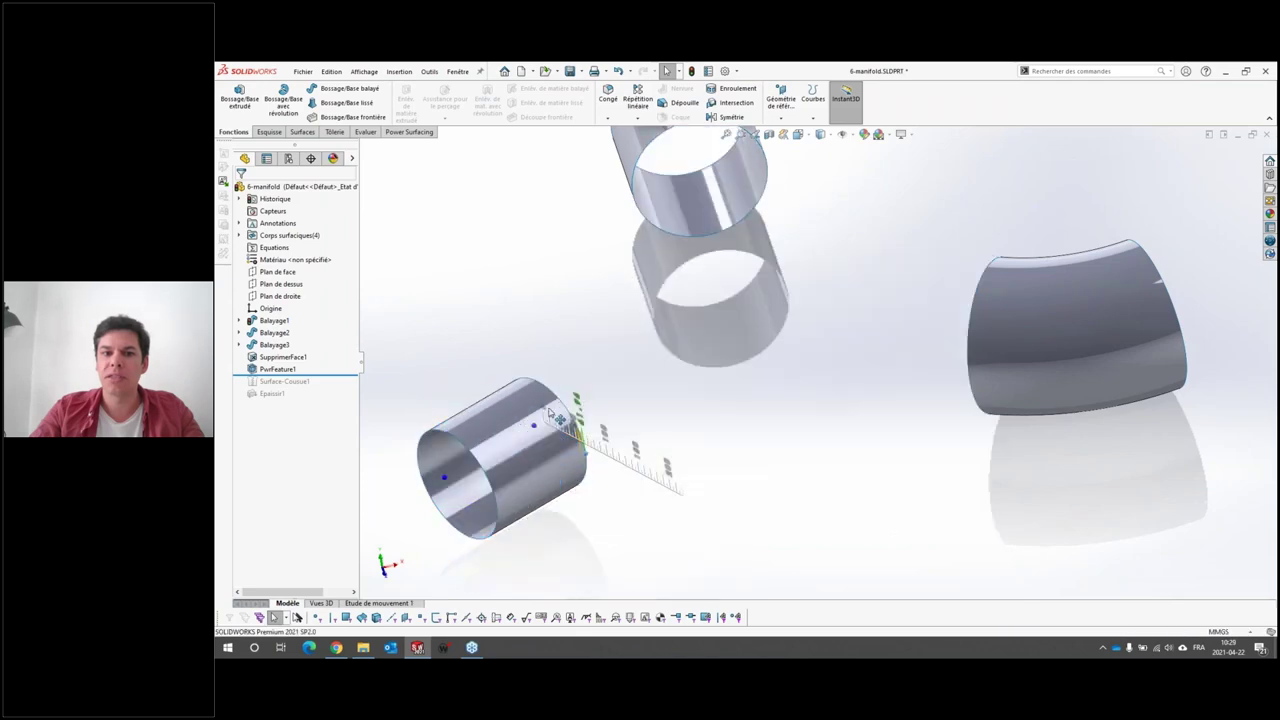
scroll(862, 365, "up", 3)
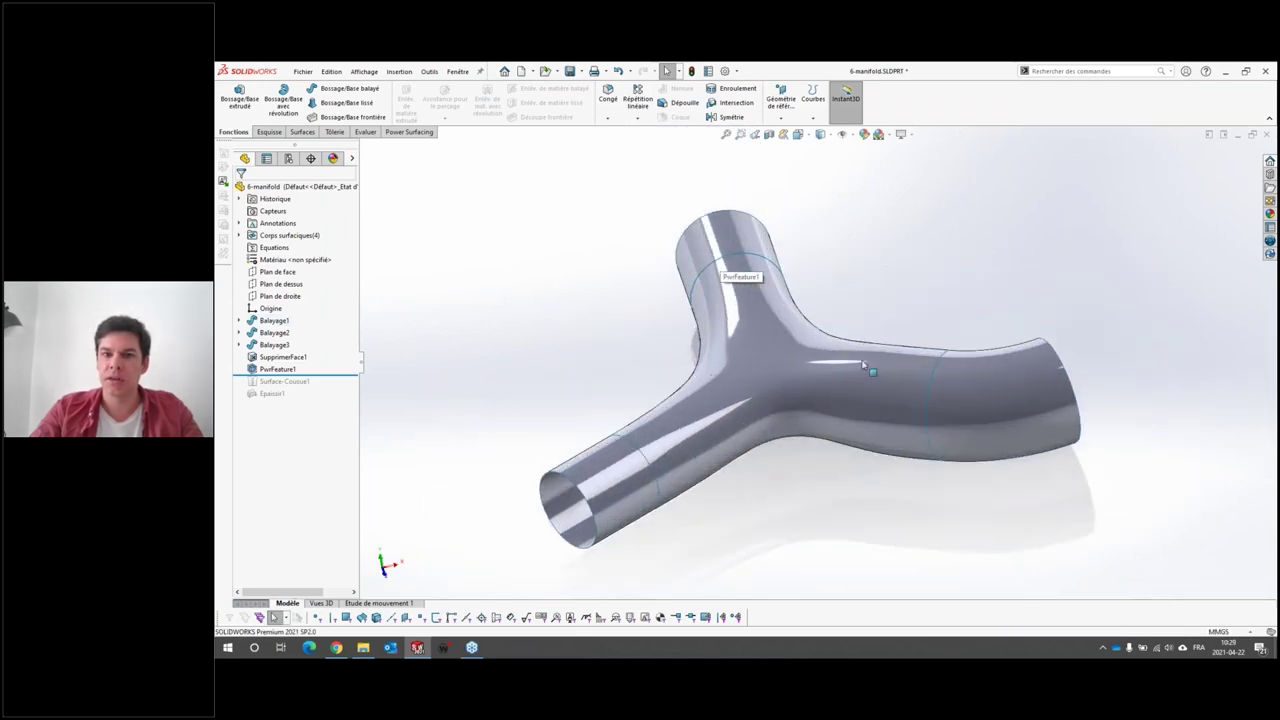
Step: Adjust the bend of the curved end tube Balayage3 and inspect the manifold
left_click(946, 432)
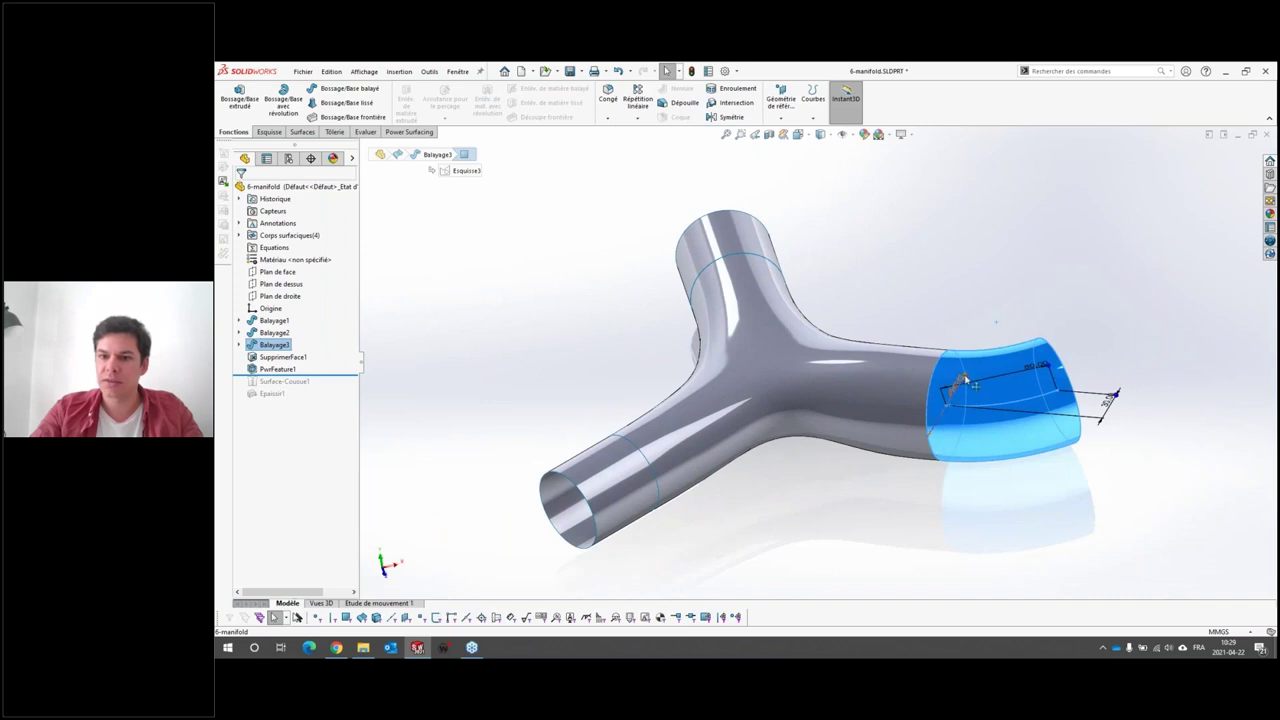
left_click_drag(962, 383, 966, 388)
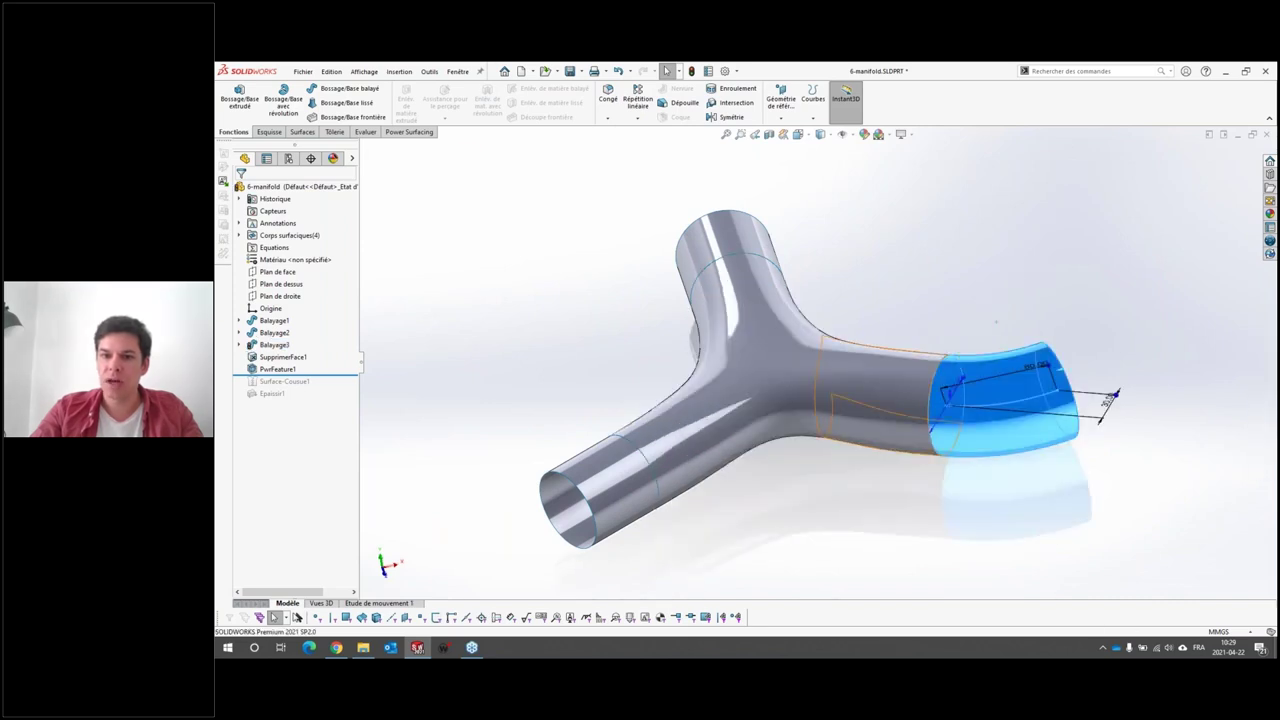
left_click(996, 322)
middle_click_drag(996, 322, 820, 451)
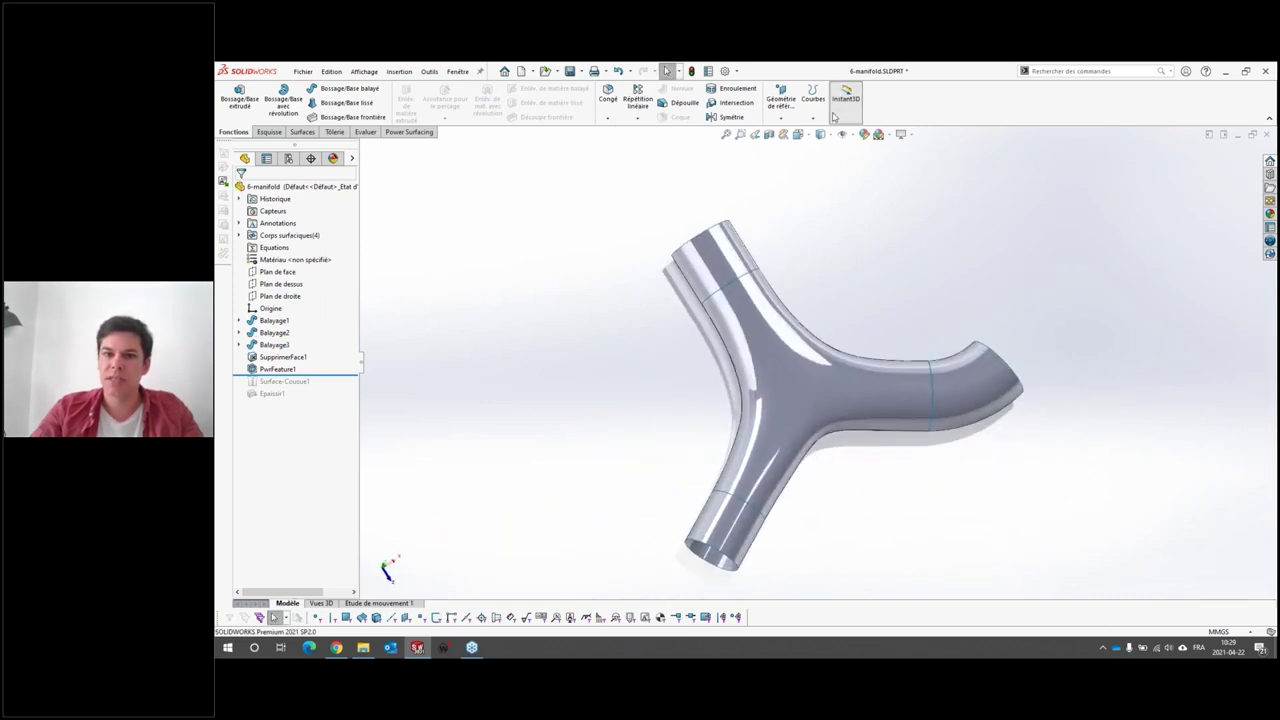
middle_click_drag(854, 229, 700, 300)
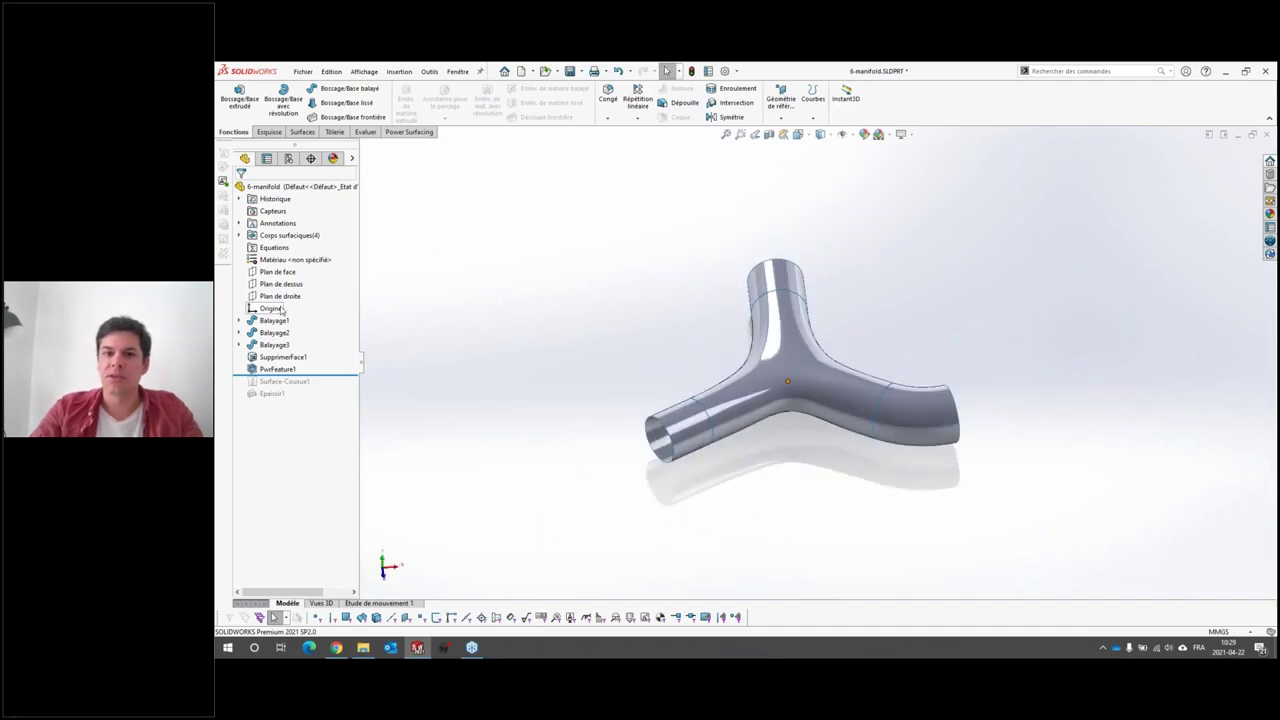
Step: Edit the top branch's Ø70.00 diameter from Balayage2's Esquisse4 sketch
left_click(239, 332)
left_click(286, 344)
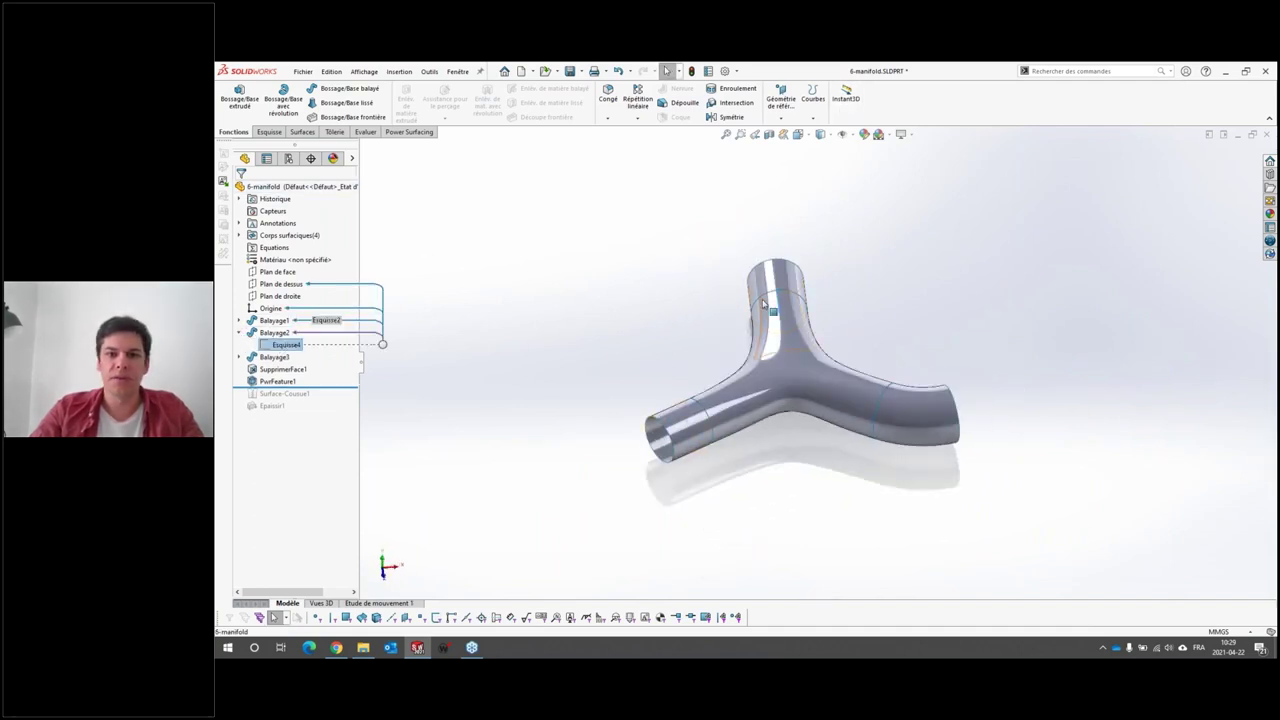
left_click(800, 307)
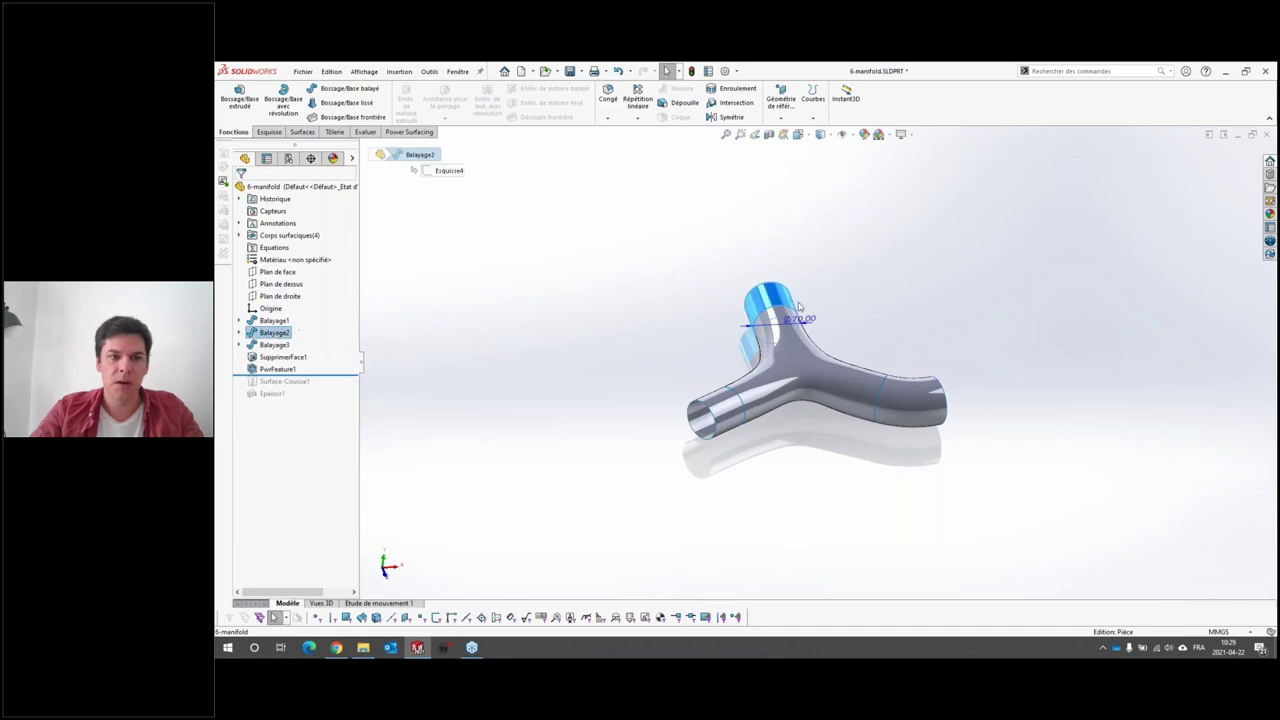
double_click(803, 319)
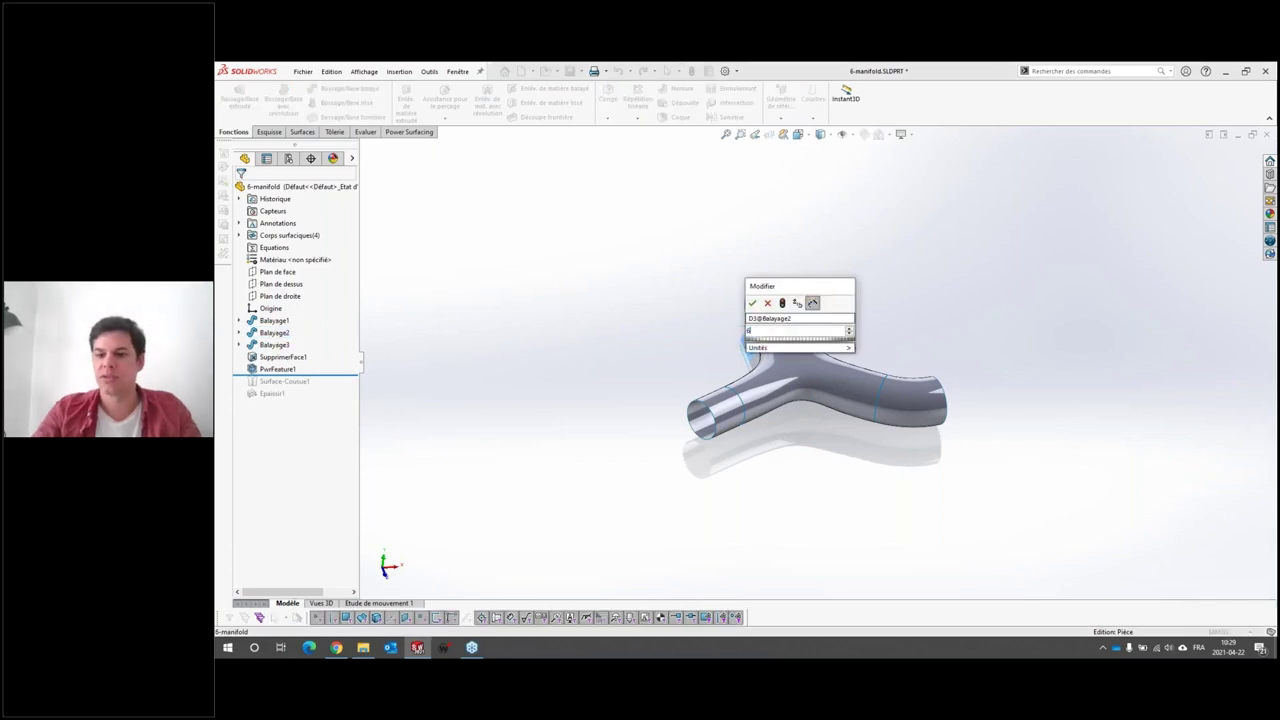
key("Return")
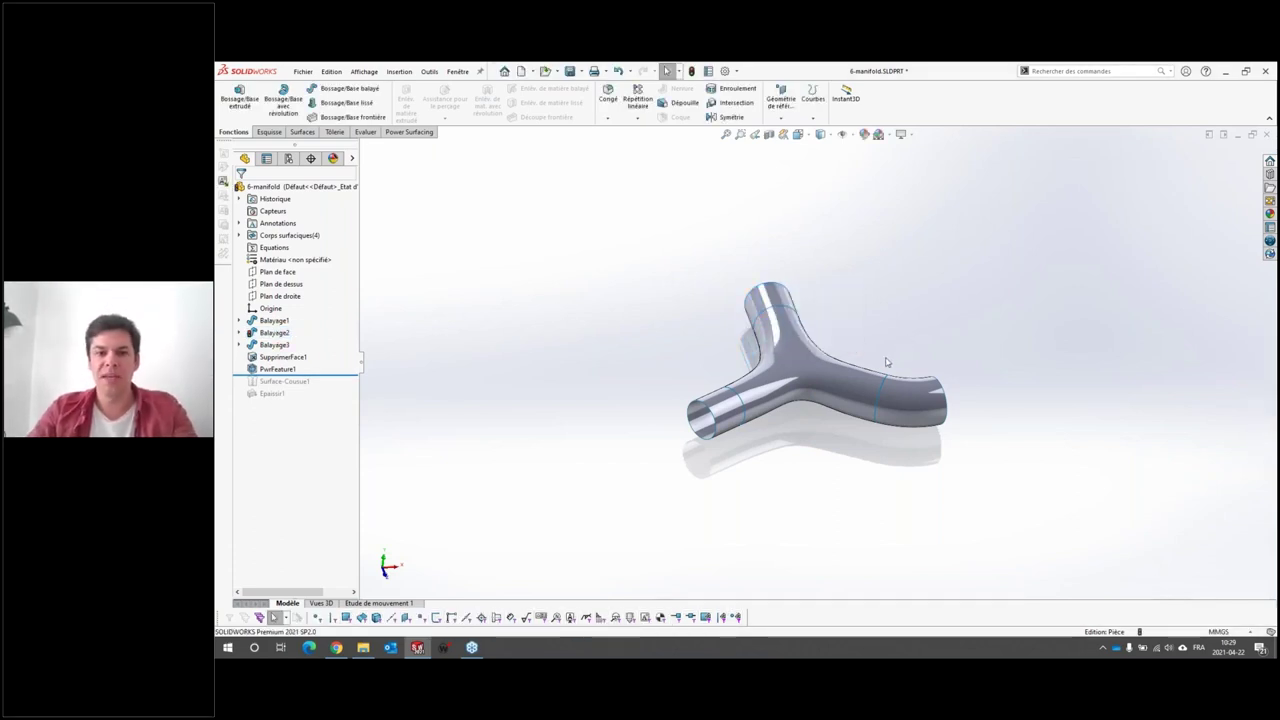
Step: Highlight PwrFeature1 and view the manifold from a standard view to check the junction blend
mouse_move(886, 362)
middle_mouse_down()
mouse_move(841, 295)
mouse_move(820, 400)
middle_mouse_up()
scroll(780, 410, "down", 5)
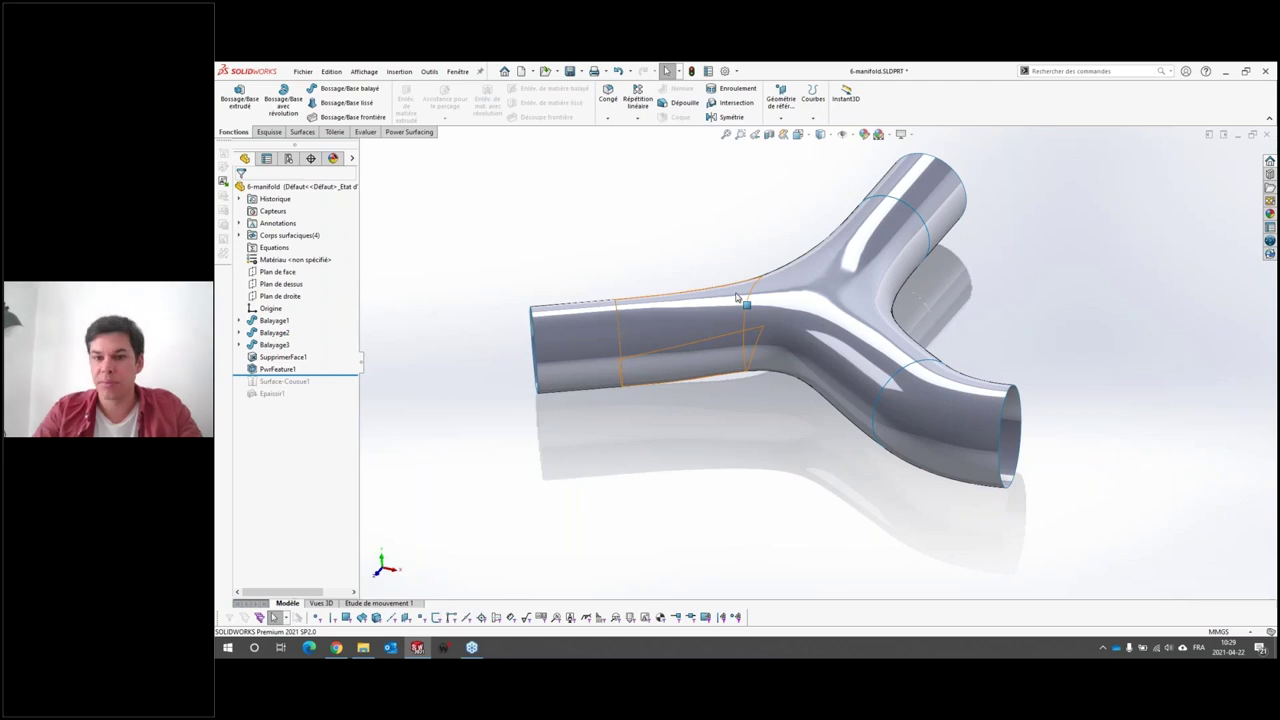
left_click(272, 369)
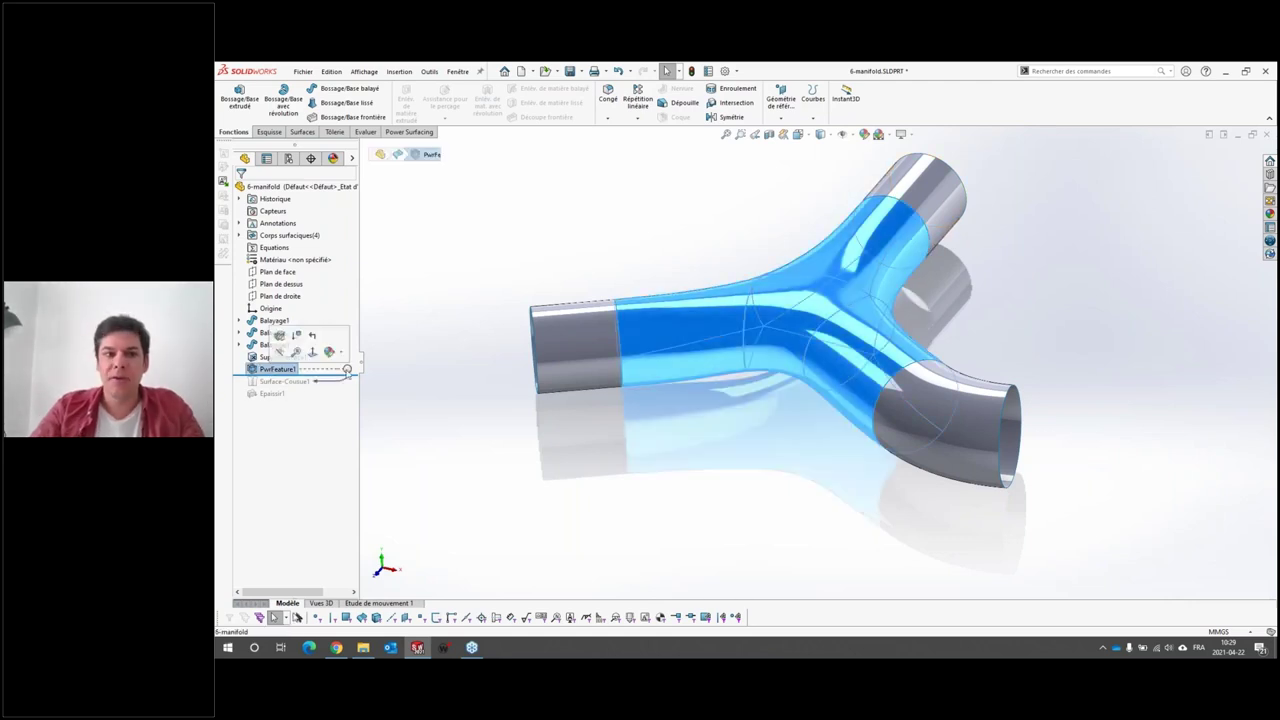
left_click(584, 241)
mouse_move(600, 270)
middle_mouse_down()
mouse_move(670, 365)
mouse_move(923, 330)
middle_mouse_up()
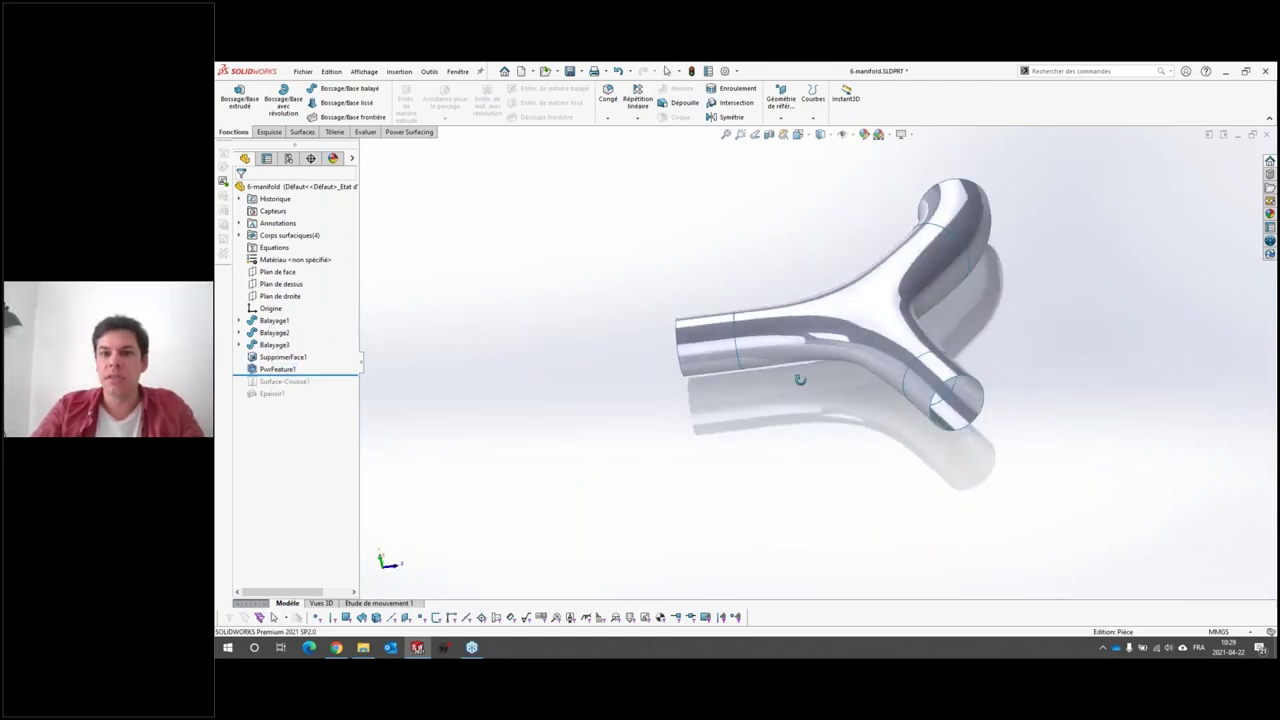
key("ctrl+7")
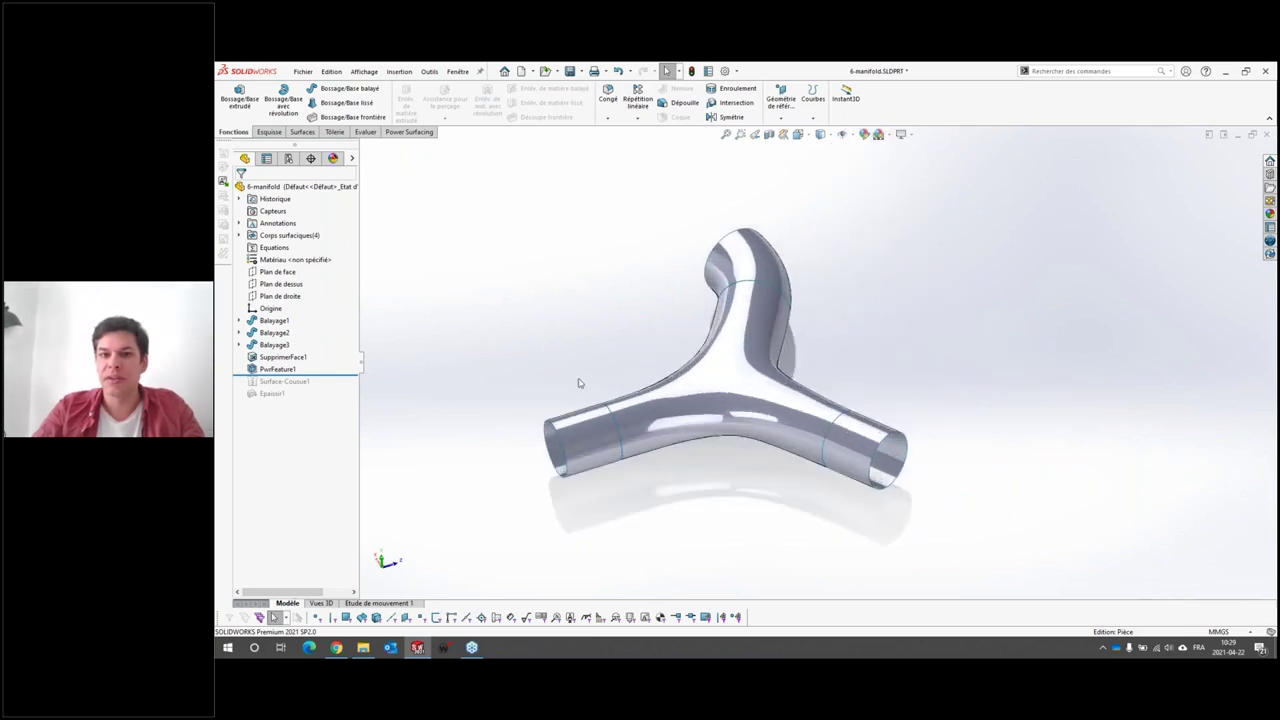
Step: Restore Surface-Cousue1 and Epaissir1 to make the solid Y pipe, inspect it, and close the part
left_click_drag(341, 381, 345, 402)
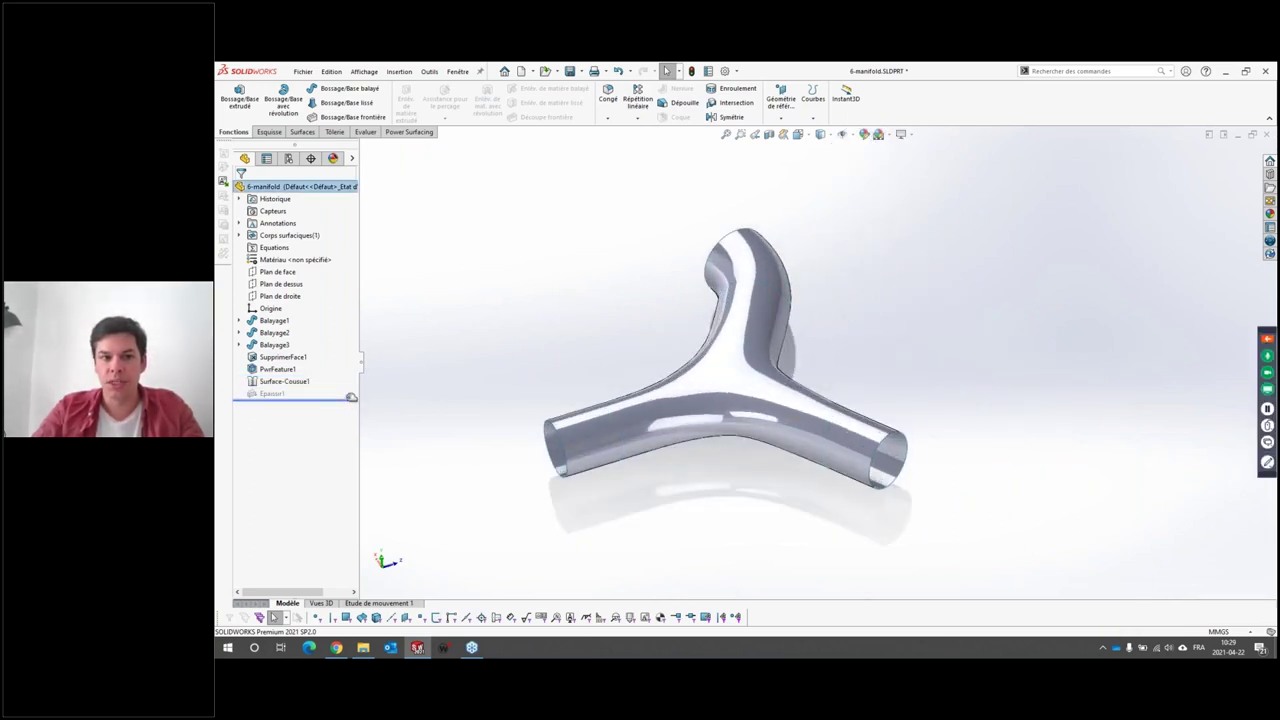
mouse_move(700, 400)
middle_mouse_down()
mouse_move(785, 428)
mouse_move(714, 425)
middle_mouse_up()
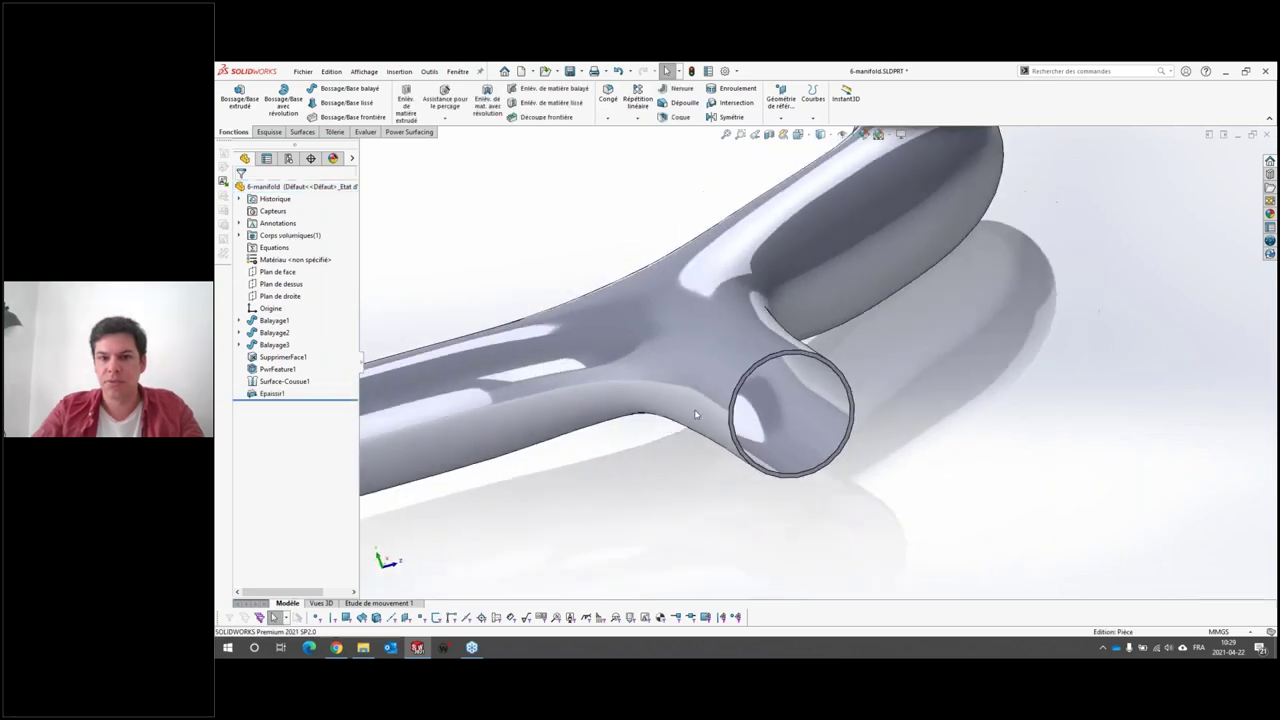
scroll(714, 425, "up", 10)
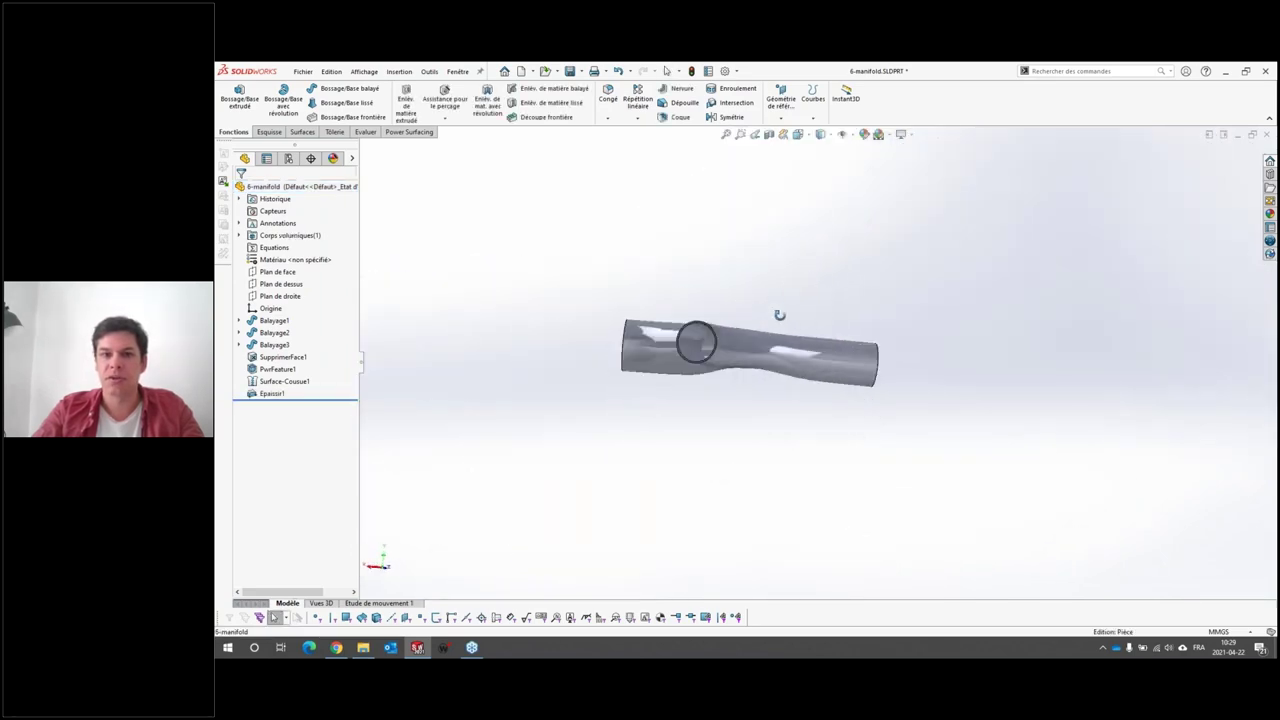
middle_click_drag(777, 314, 846, 380)
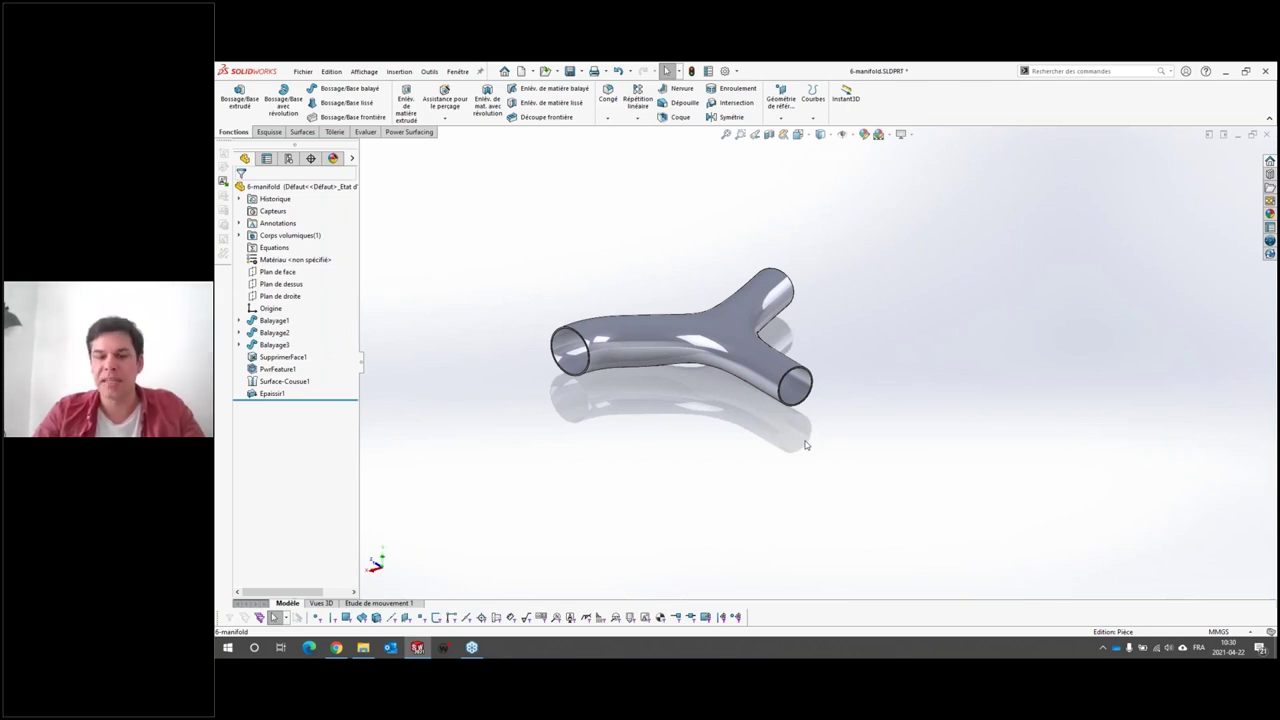
mouse_move(790, 439)
middle_mouse_down()
mouse_move(663, 283)
mouse_move(643, 443)
mouse_move(660, 440)
middle_mouse_up()
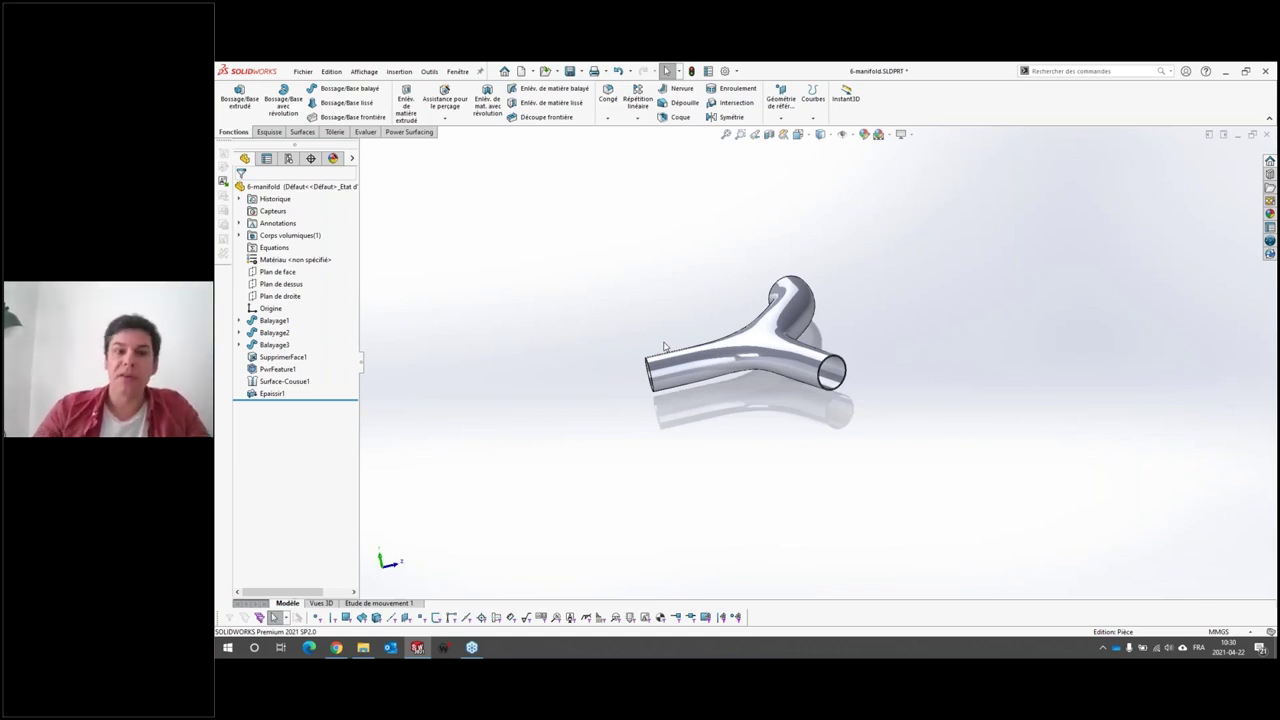
left_click(1266, 134)
Step: Dismiss the save prompt and reopen 5-manifold_Surface.SLDPRT from Recent documents
left_click(692, 366)
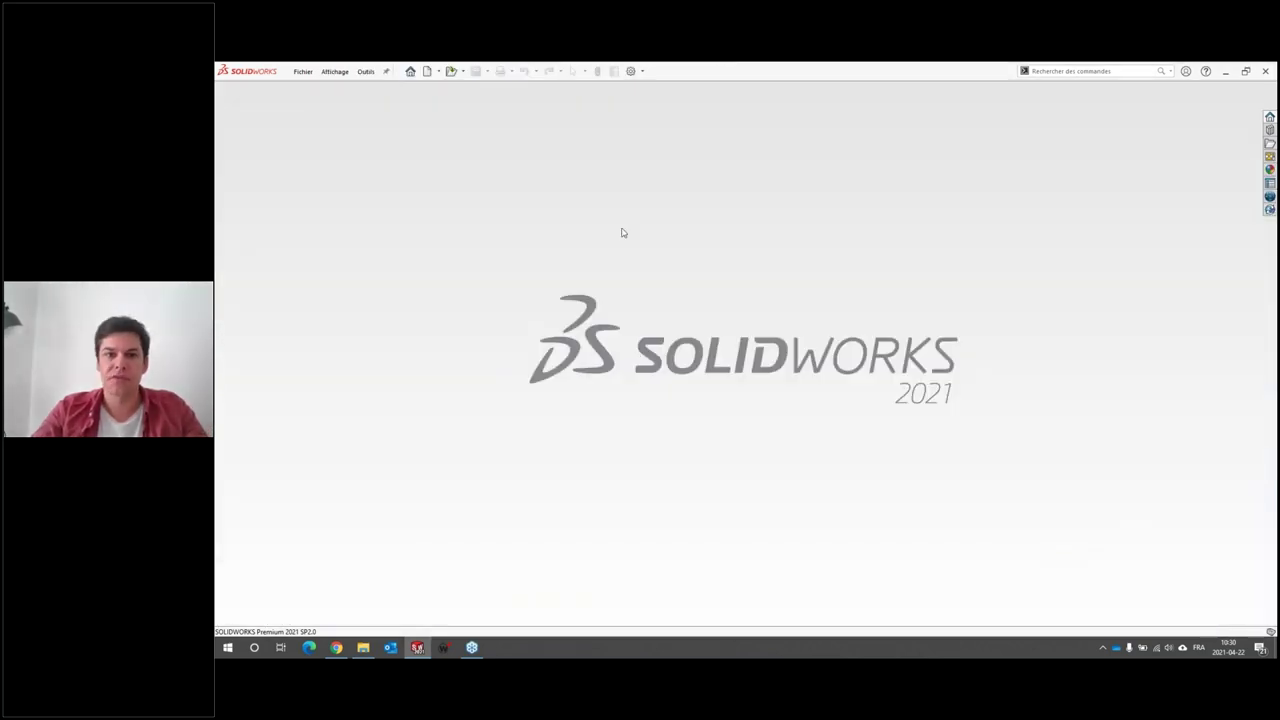
left_click(466, 72)
left_click(490, 98)
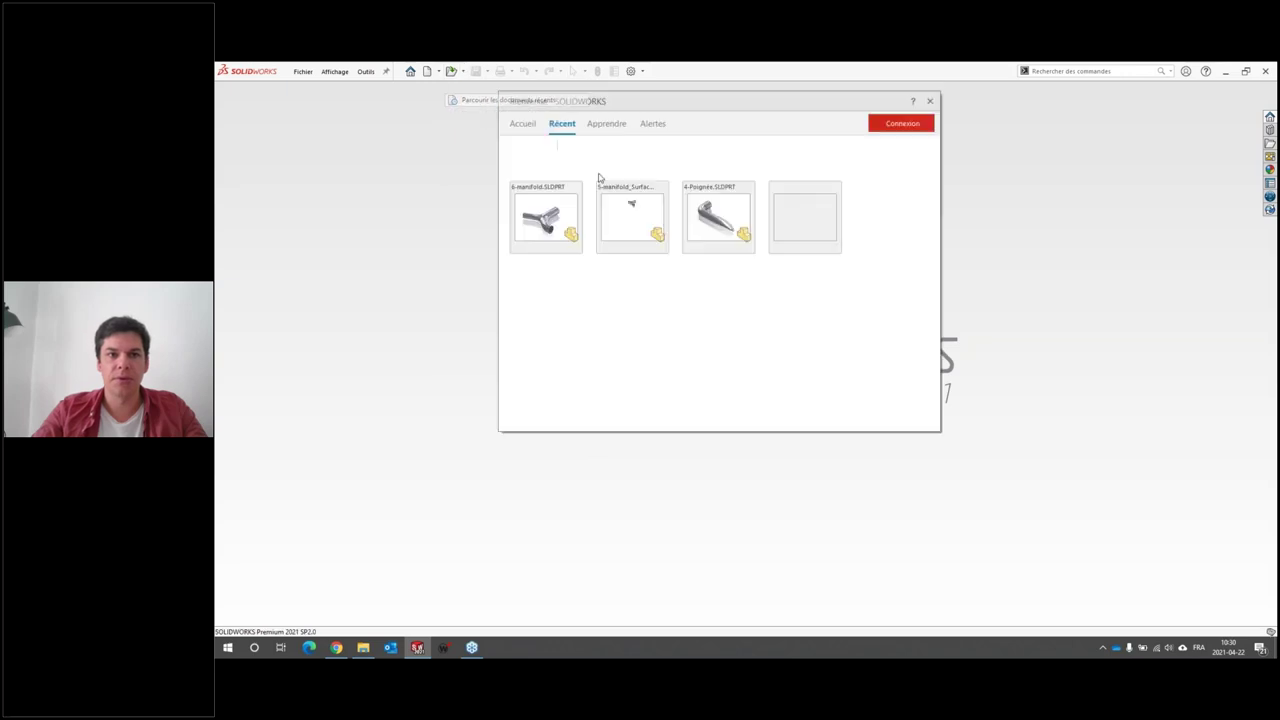
left_click(618, 225)
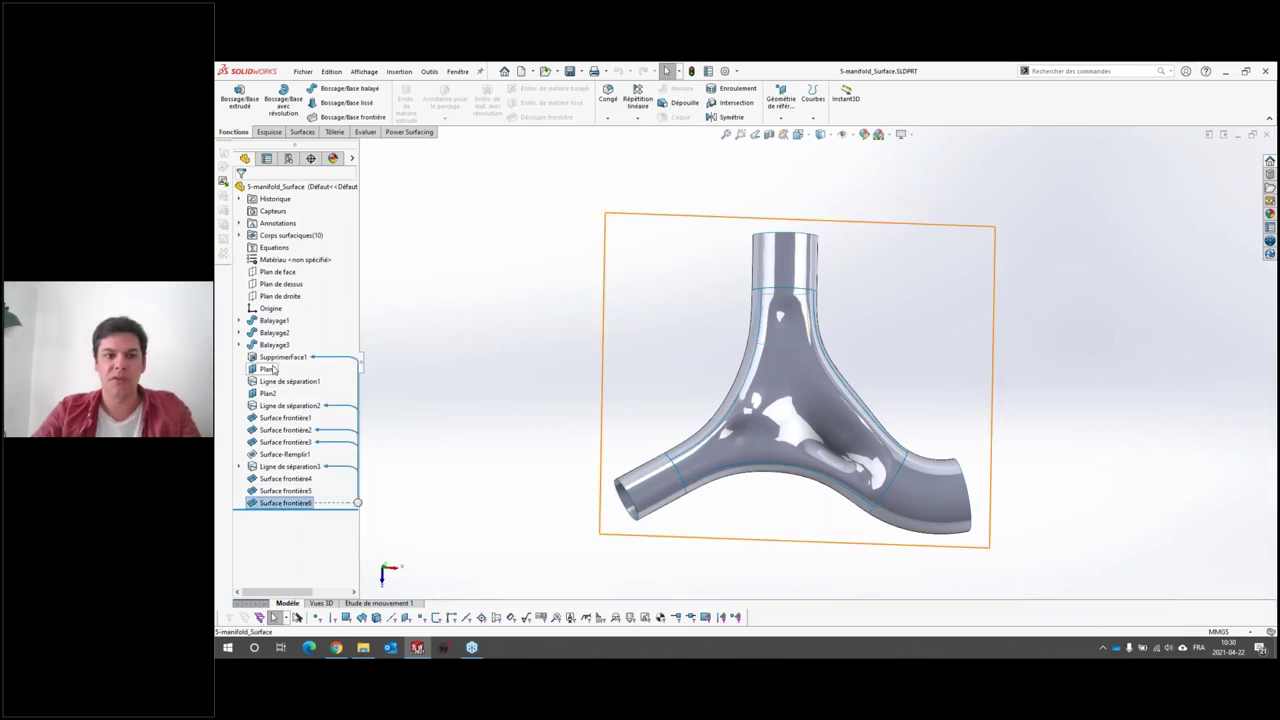
Step: Delete Plan1 through Surface frontière6 and the leftover sketch, keeping only the three tubes
left_click_drag(345, 508, 310, 368)
key("Delete")
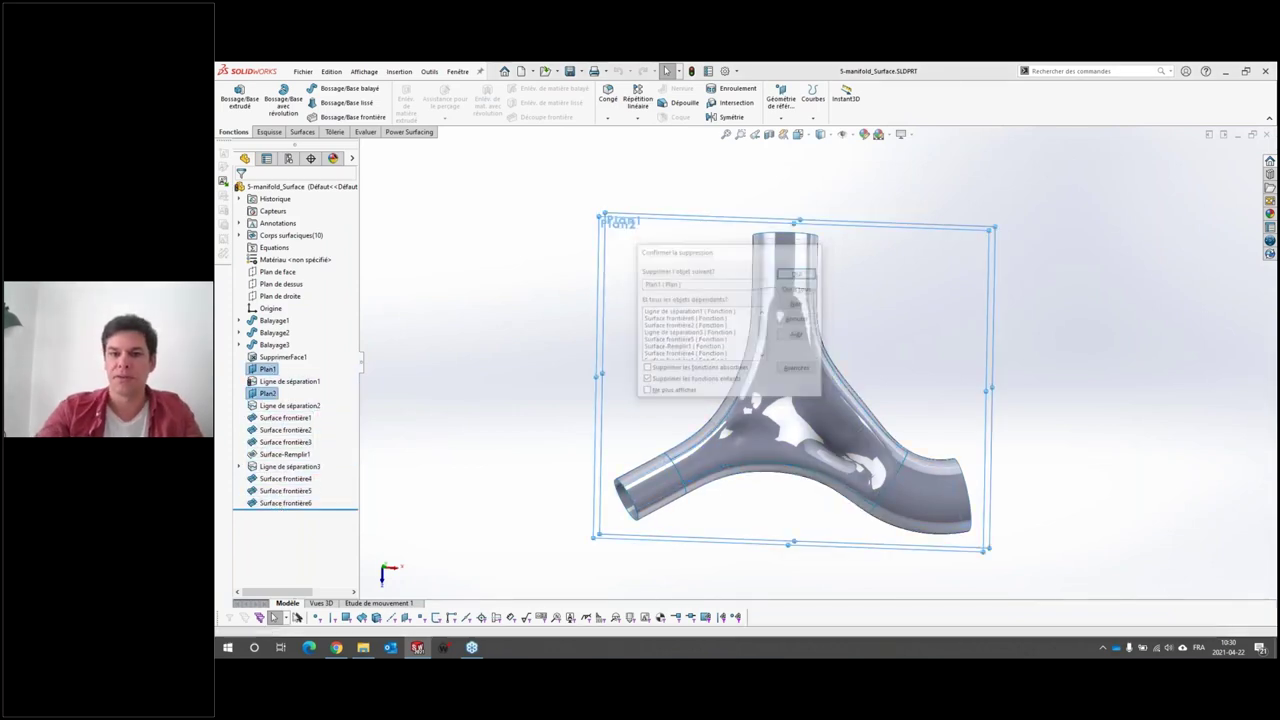
left_click(799, 273)
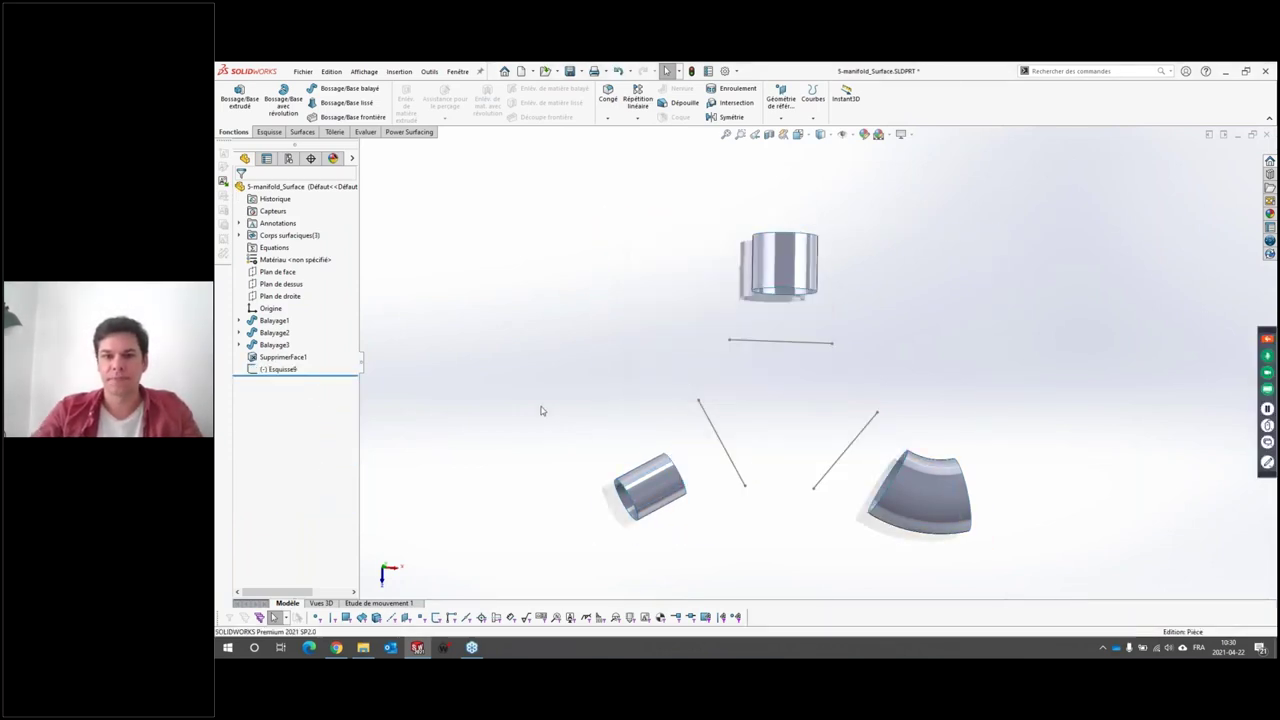
left_click(282, 369)
key("Delete")
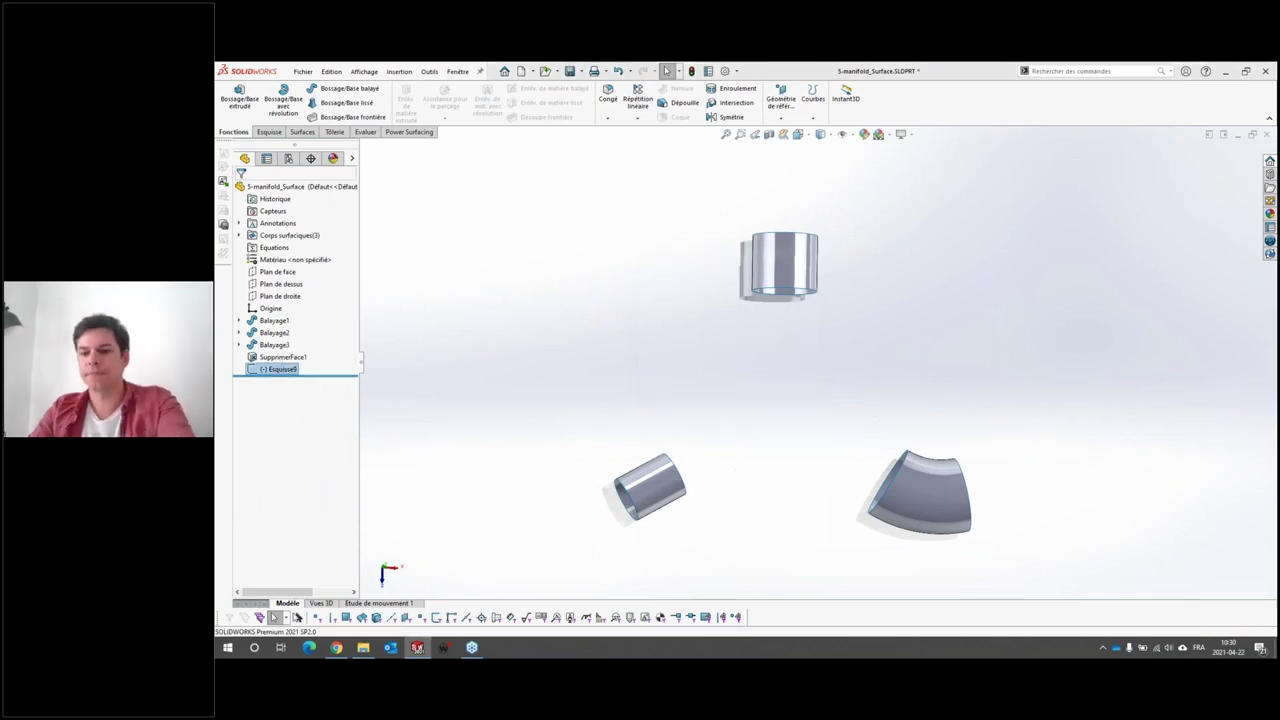
middle_click_drag(880, 366, 800, 350)
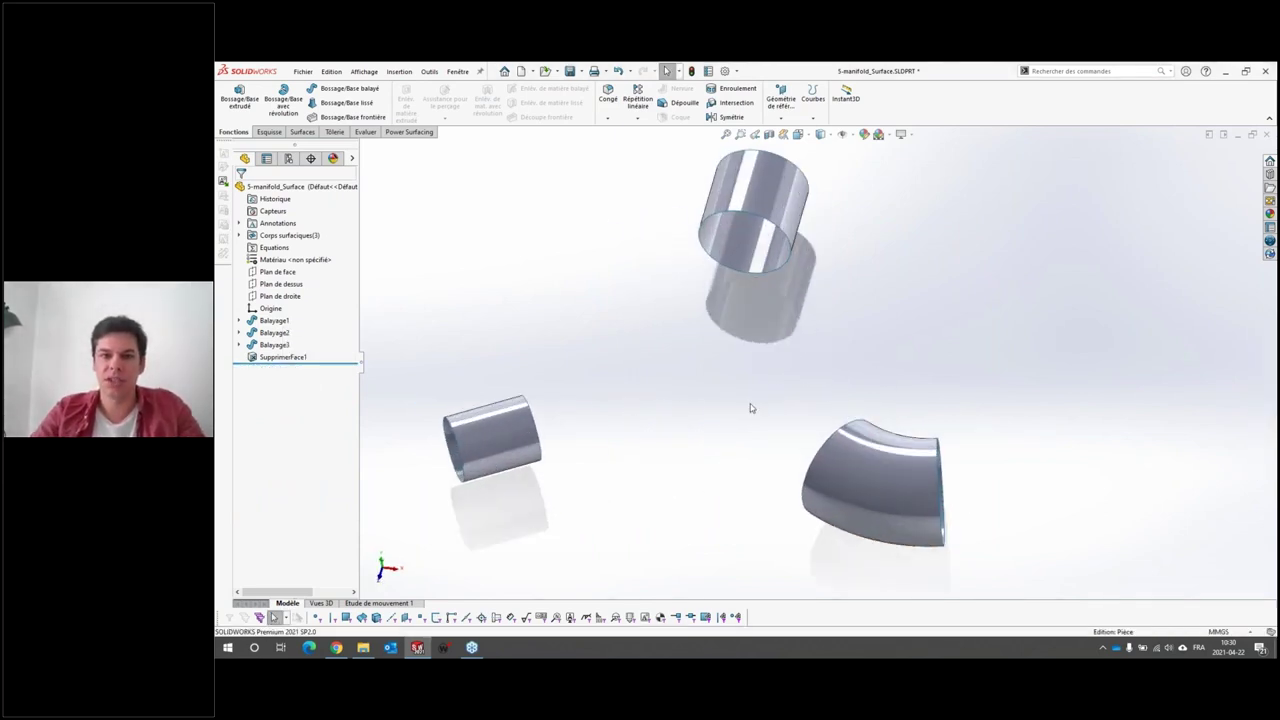
Step: Create a 100 mm Power Surfacing box from the Power Surfacing shape list
left_click(409, 131)
left_click(240, 119)
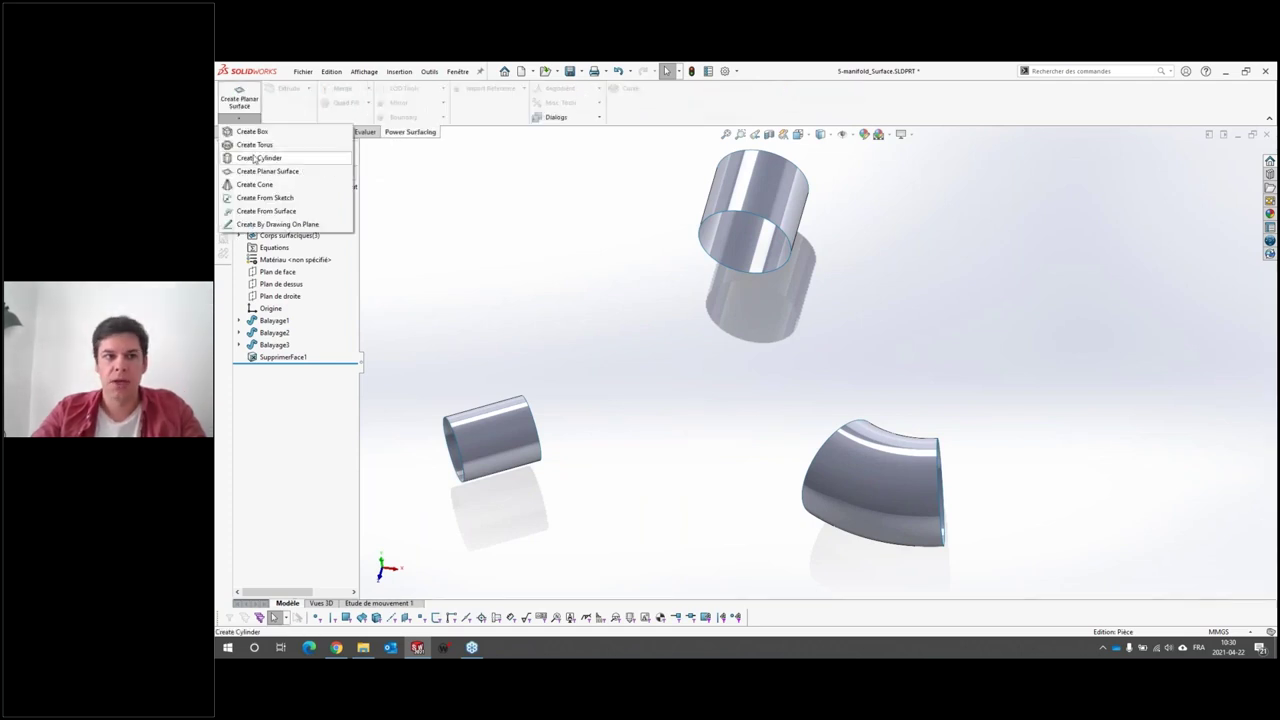
left_click(255, 131)
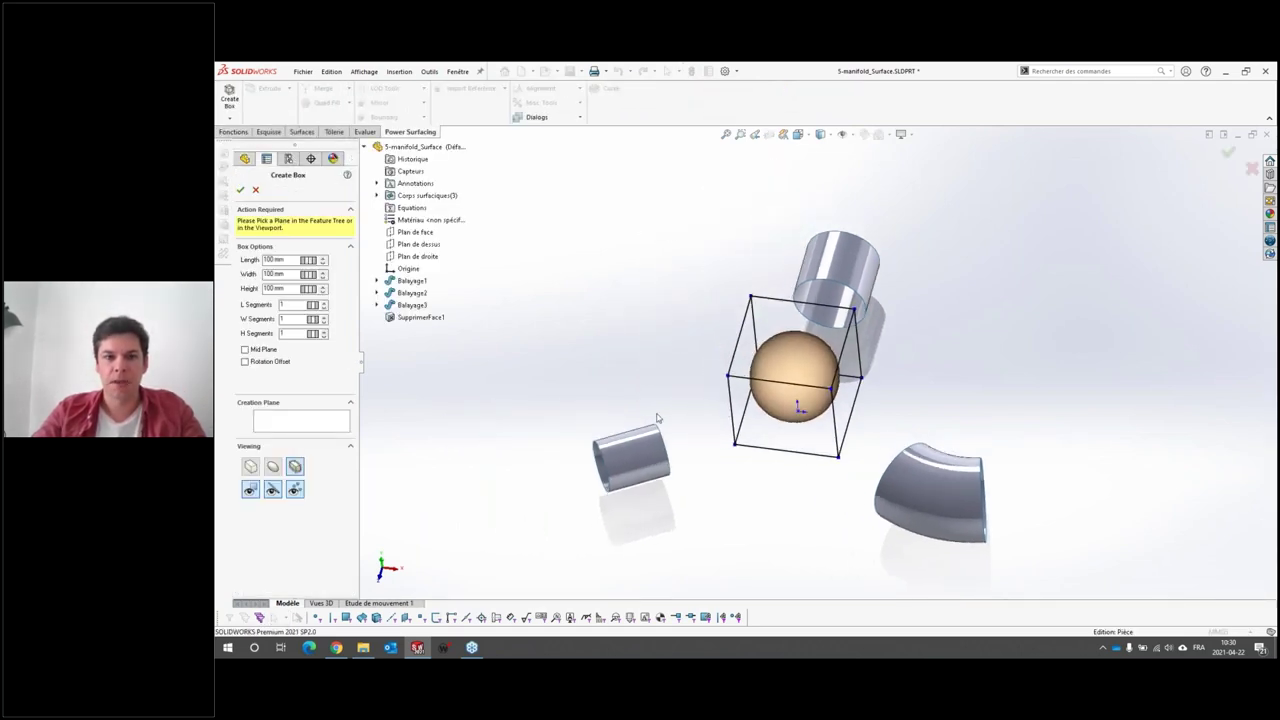
scroll(757, 388, "down", 1)
scroll(757, 388, "down", 1)
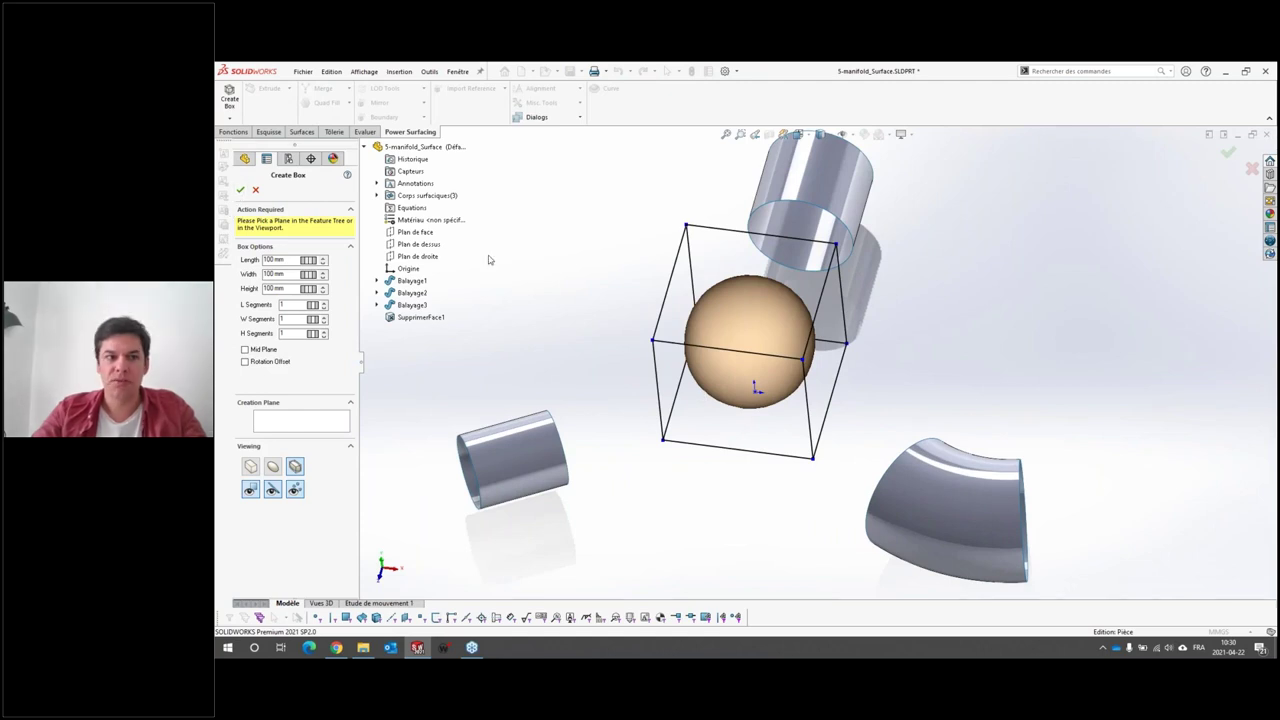
left_click(240, 190)
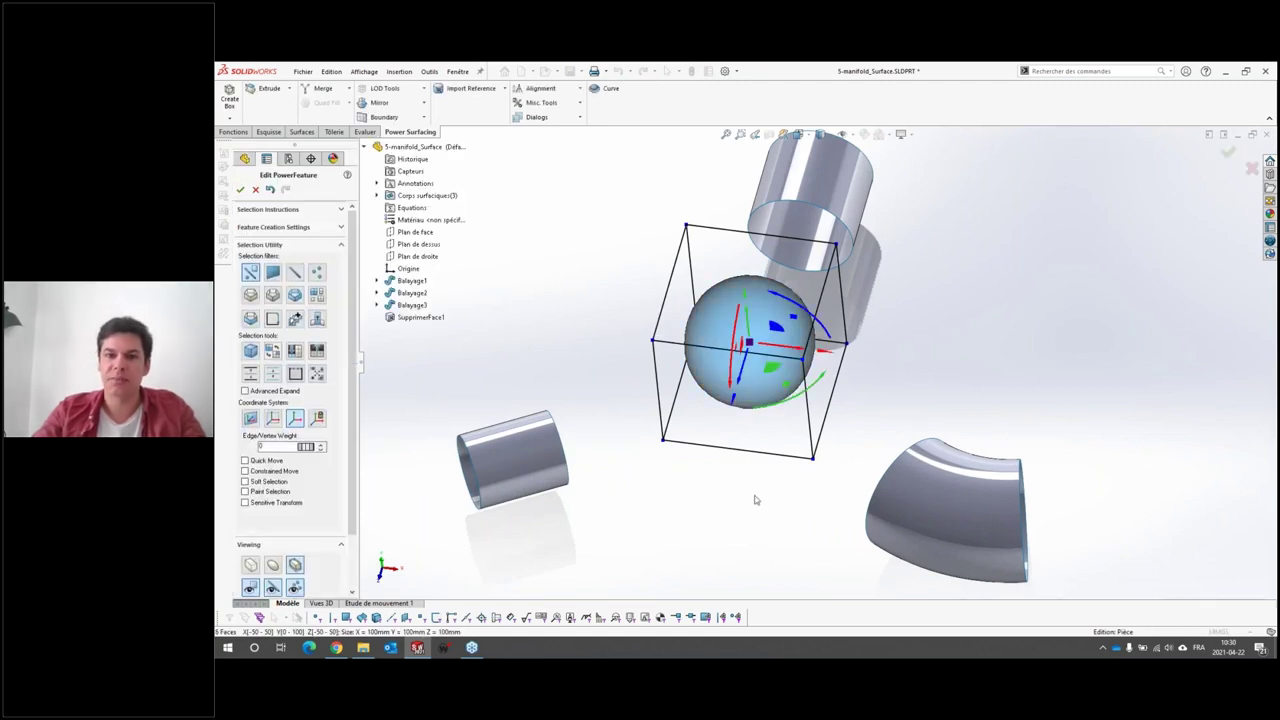
middle_click_drag(755, 500, 757, 428)
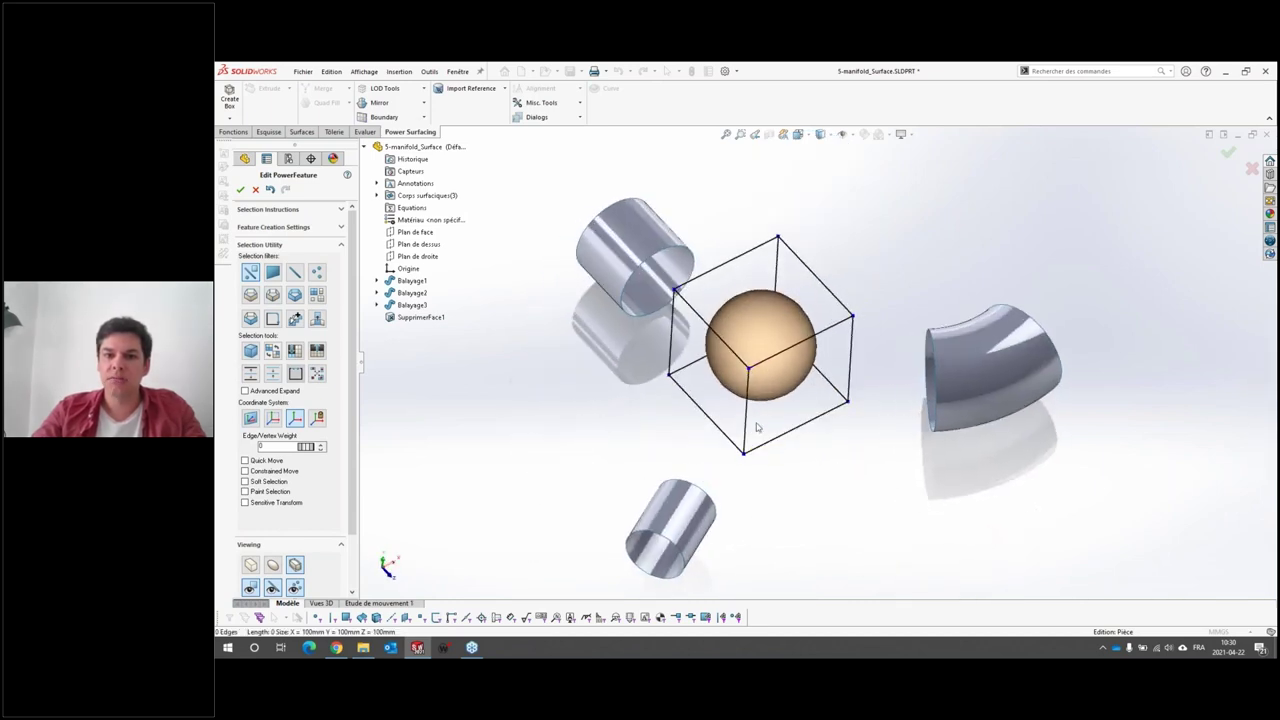
Step: Push the right cage edge inward to squeeze the sphere into an egg shape
left_click(744, 438)
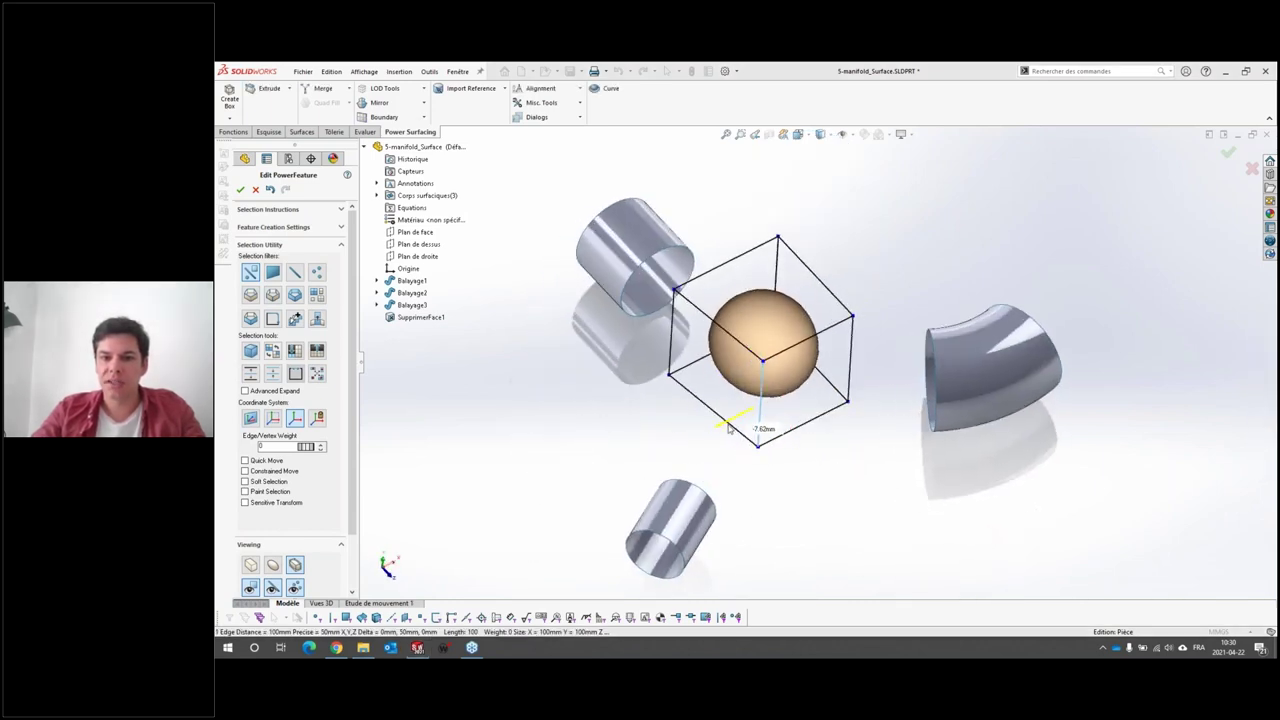
left_click(851, 372)
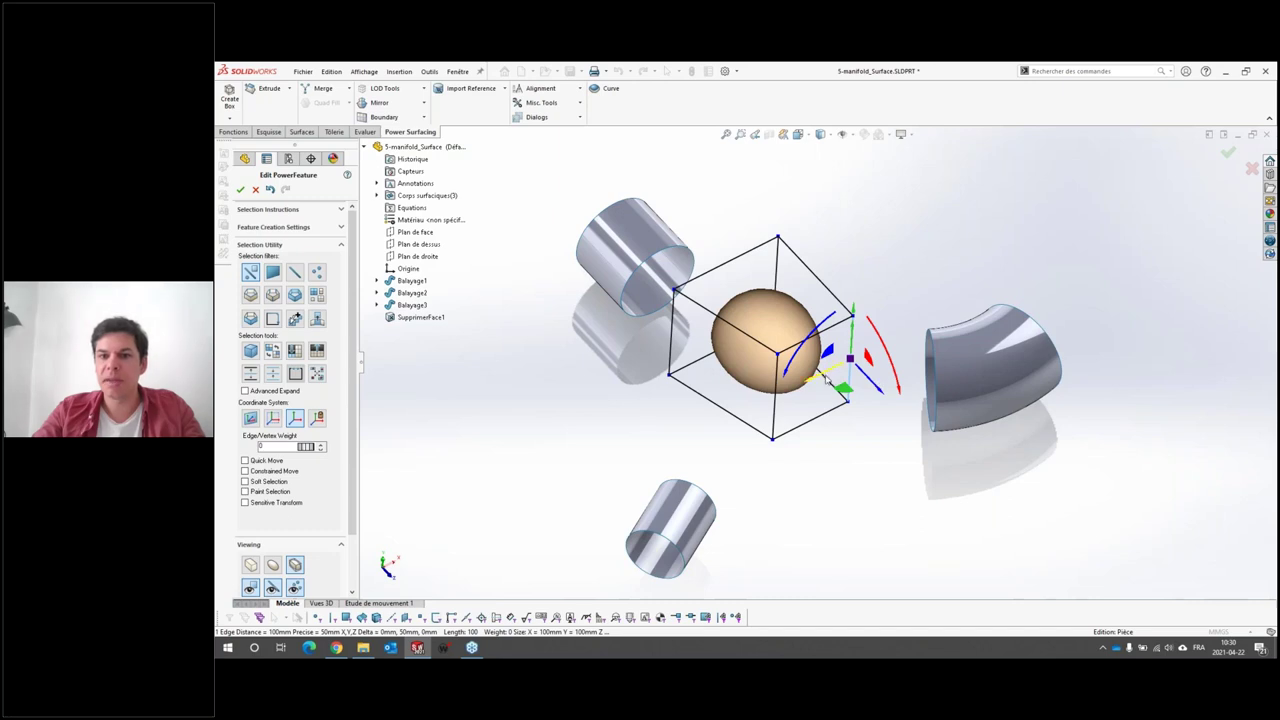
left_click_drag(826, 377, 806, 513)
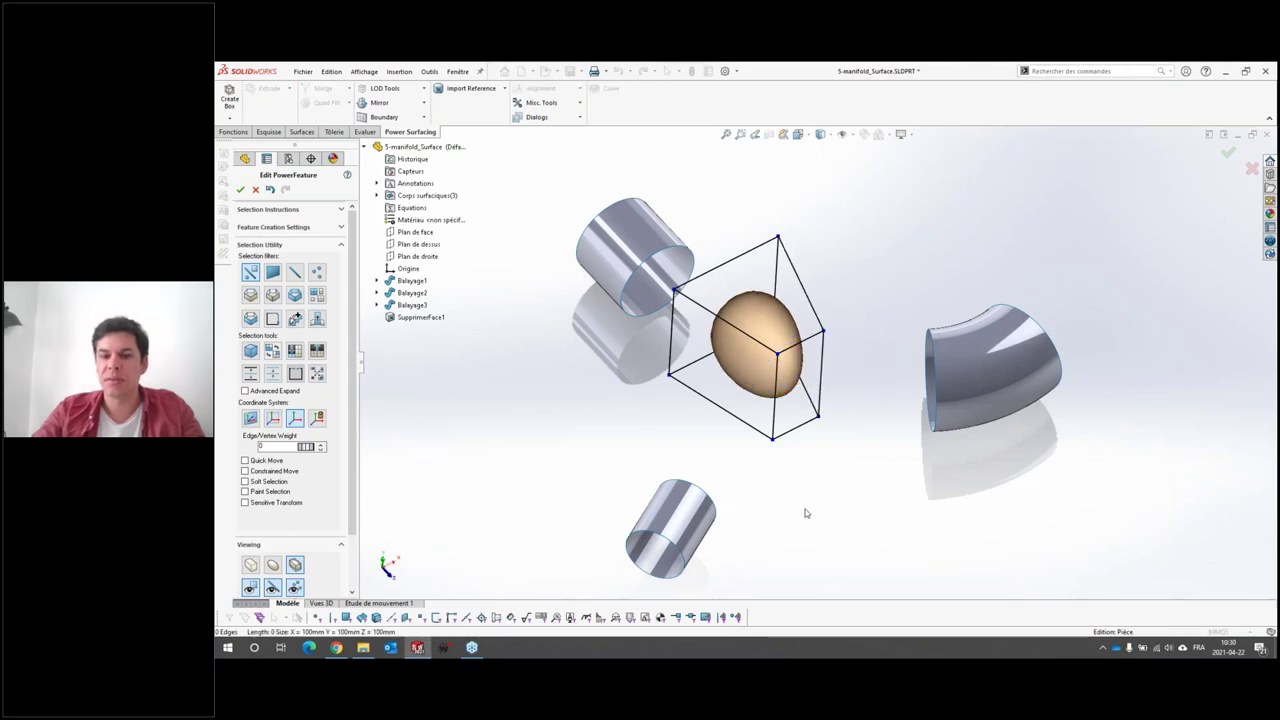
Step: Extrude the left and right end faces outward to lengthen the body
left_click(754, 386)
left_click(786, 414)
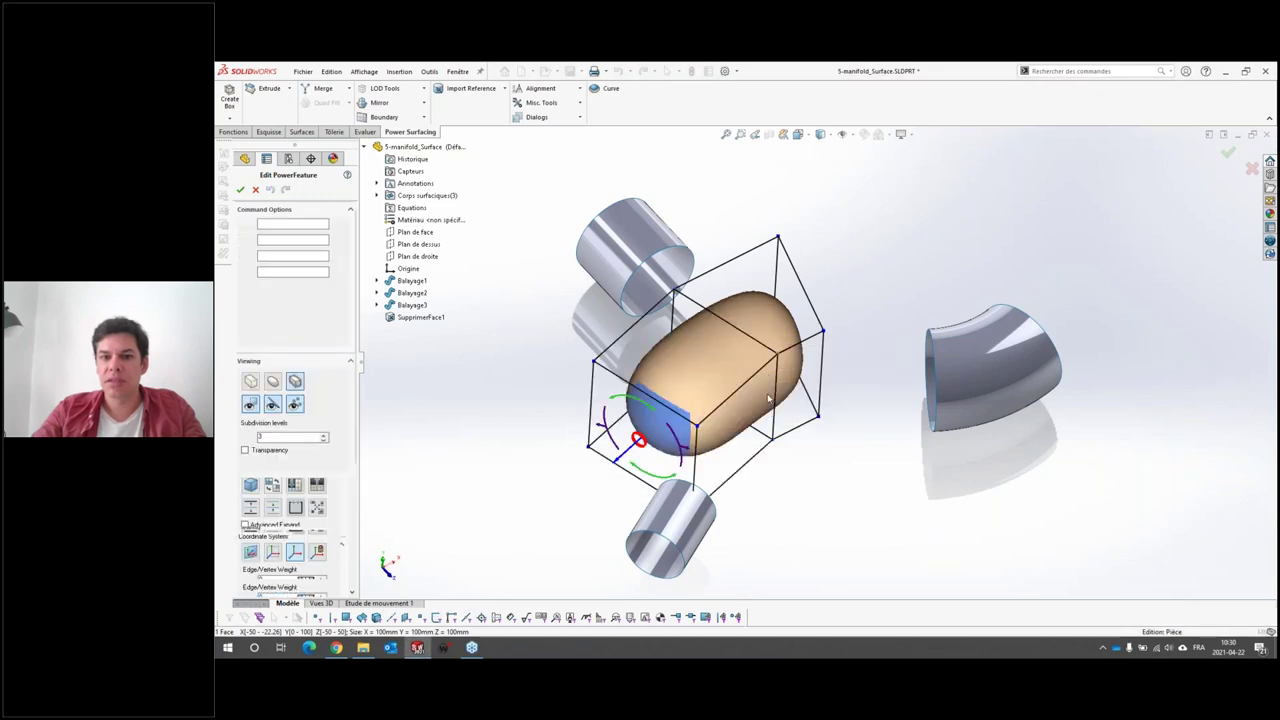
middle_click_drag(768, 398, 806, 386)
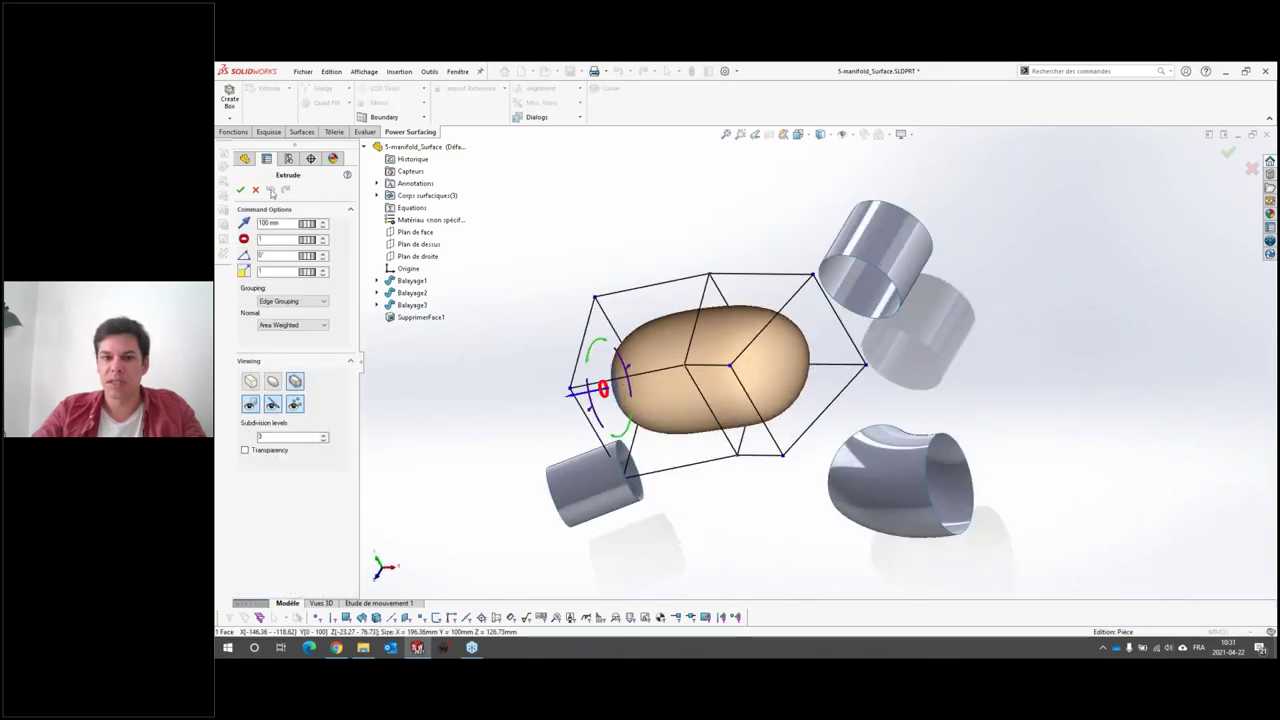
left_click(245, 191)
left_click(781, 372)
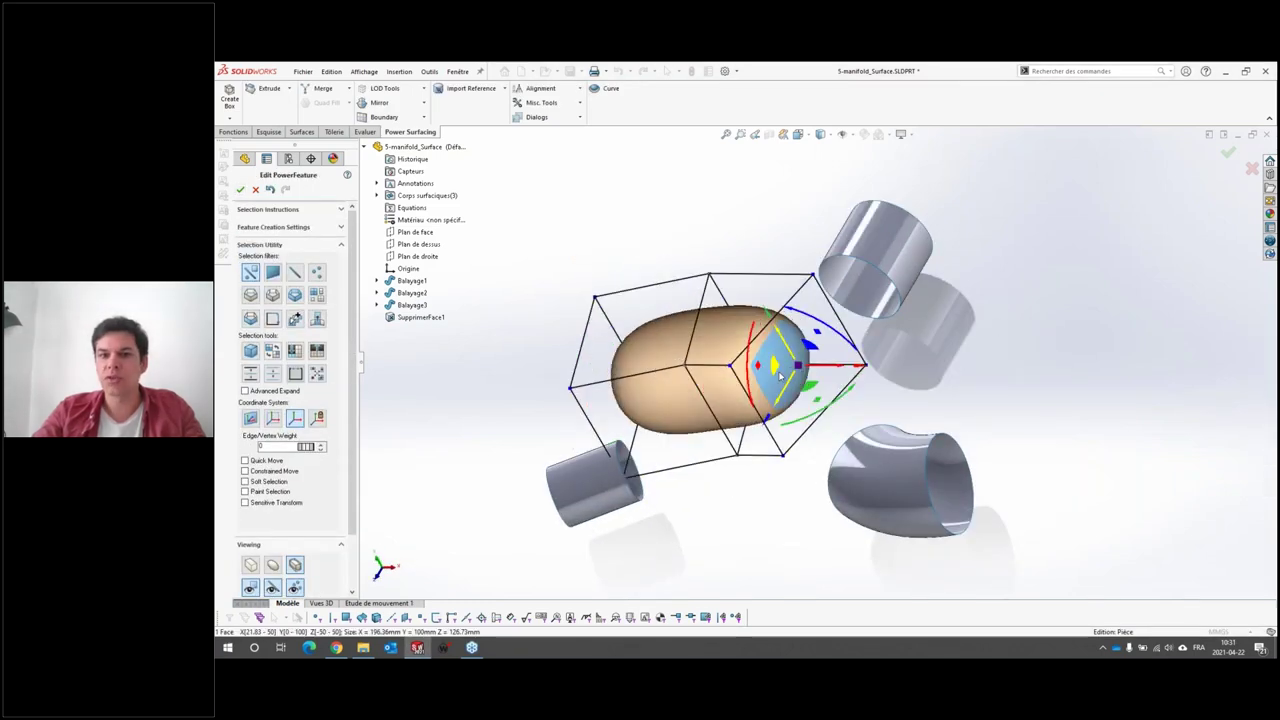
left_click(788, 396)
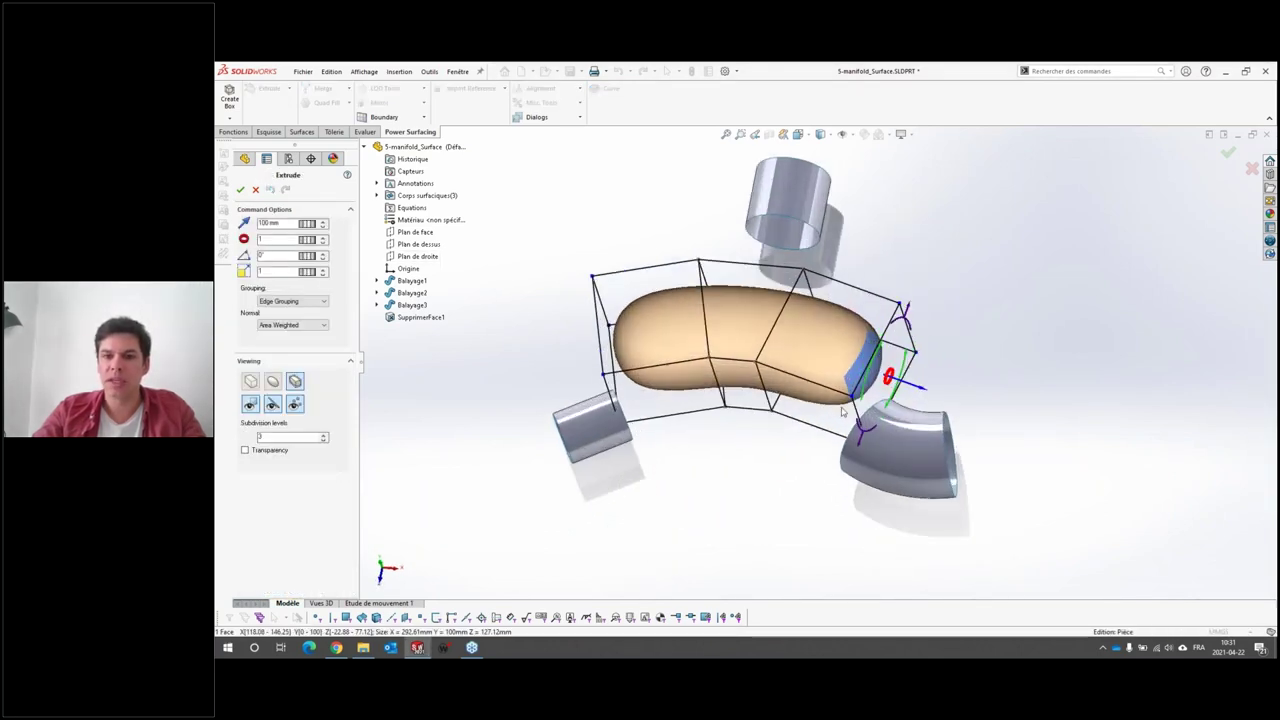
left_click(240, 190)
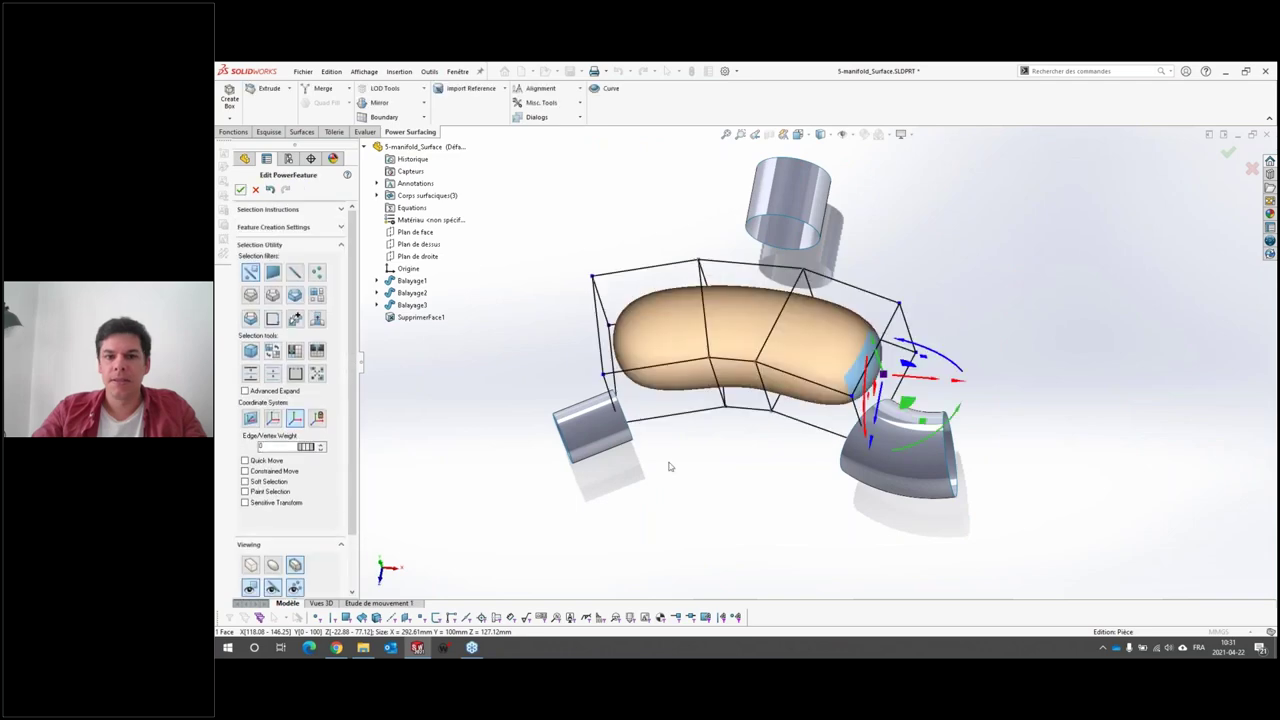
Step: Delete a middle face, undo it, then extrude that face as a third lobe
mouse_move(669, 463)
middle_mouse_down()
mouse_move(778, 407)
mouse_move(806, 468)
mouse_move(796, 385)
middle_mouse_up()
left_click(795, 382)
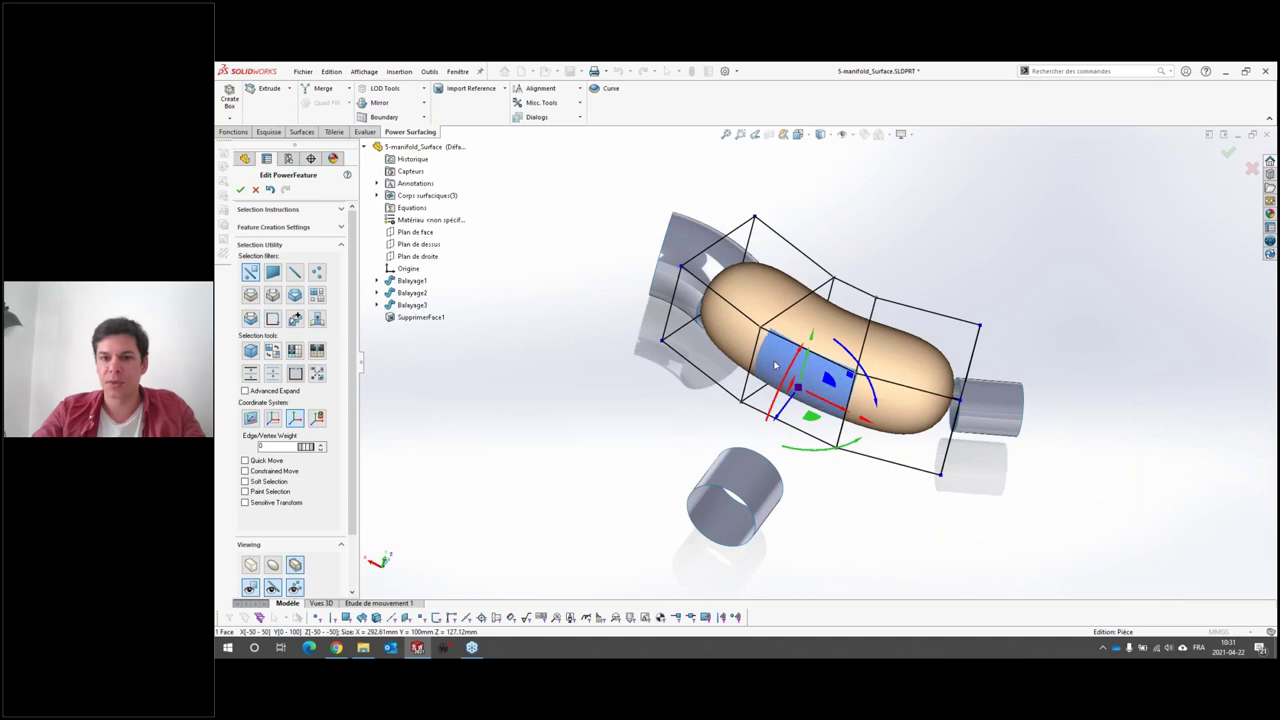
left_click(887, 372)
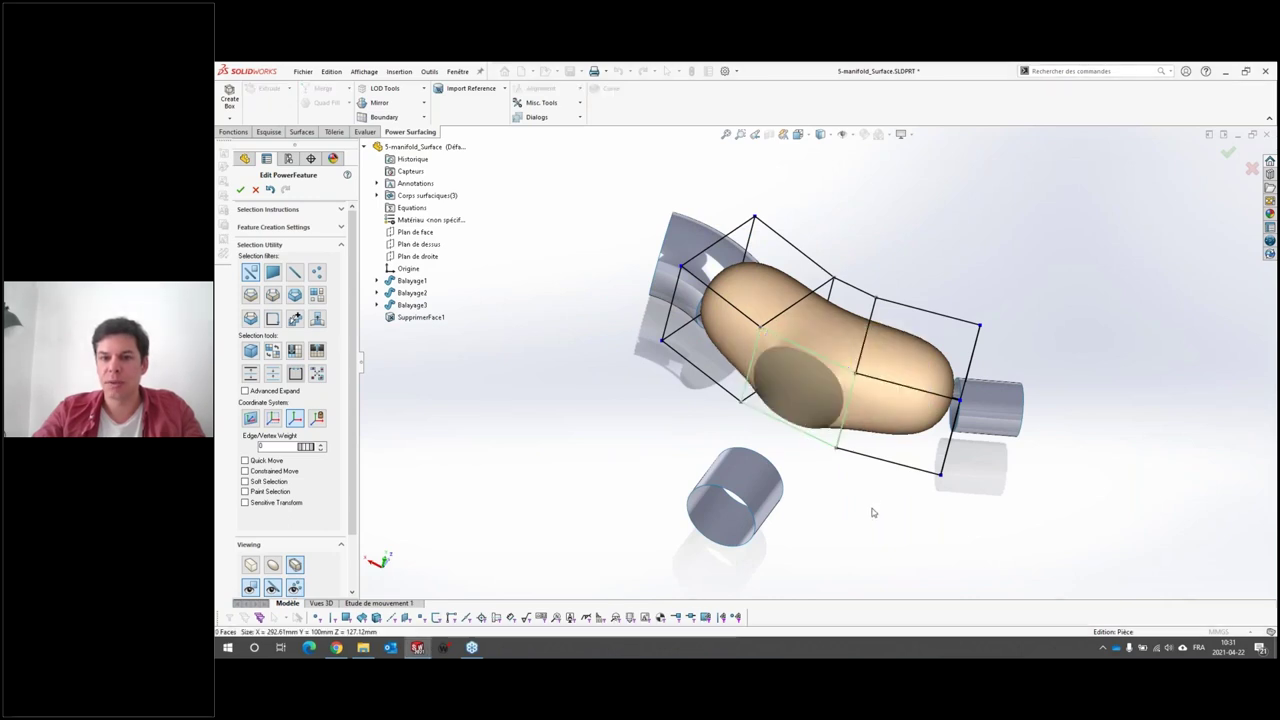
middle_click_drag(872, 513, 820, 470)
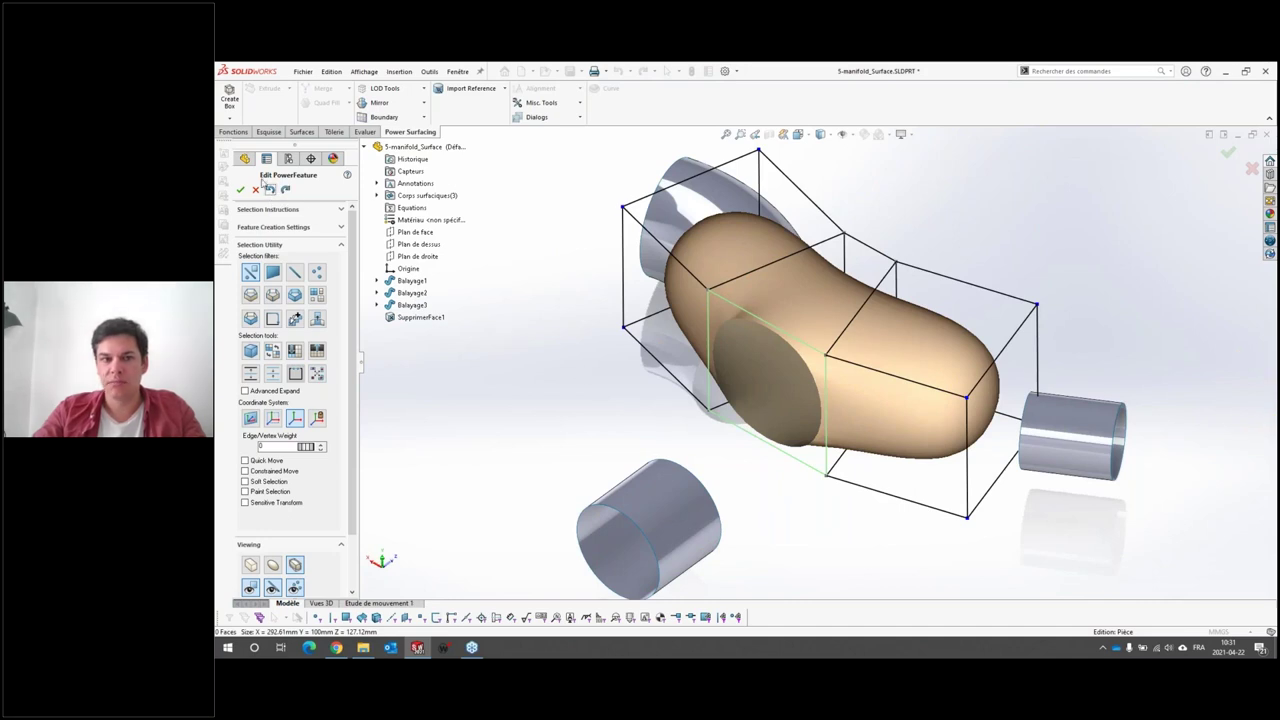
left_click(270, 190)
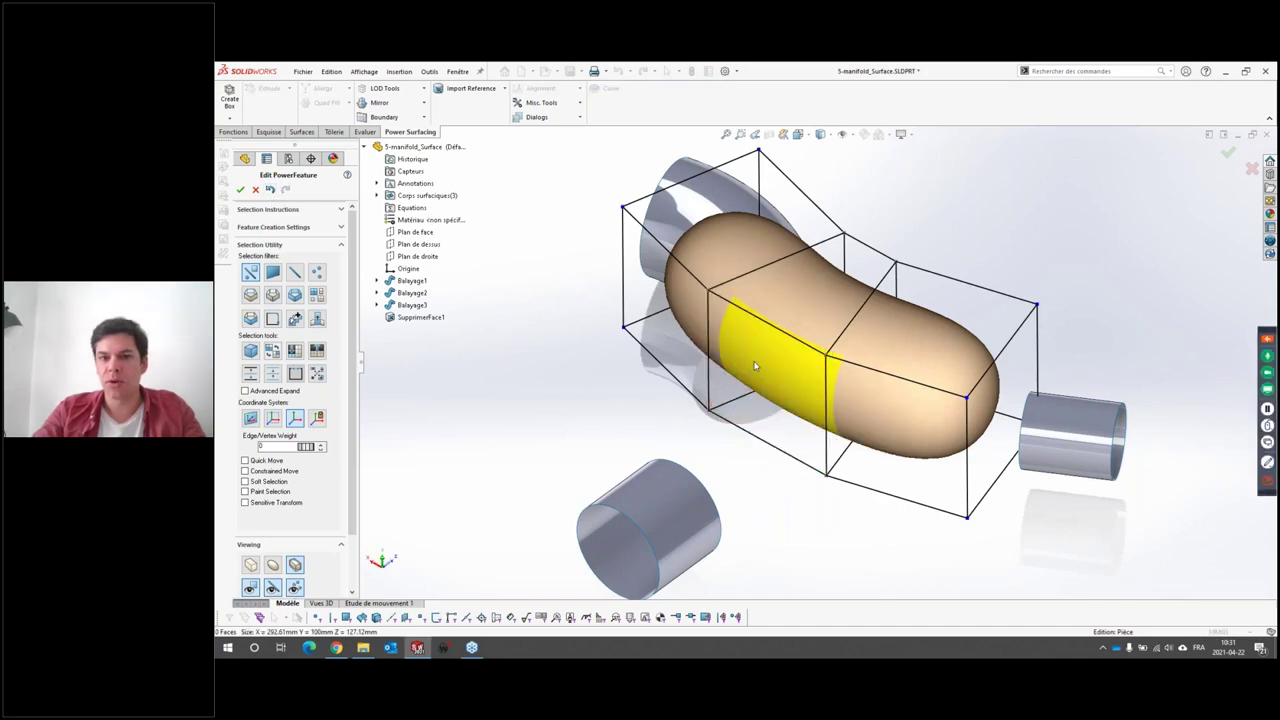
left_click(782, 404)
left_click(765, 373)
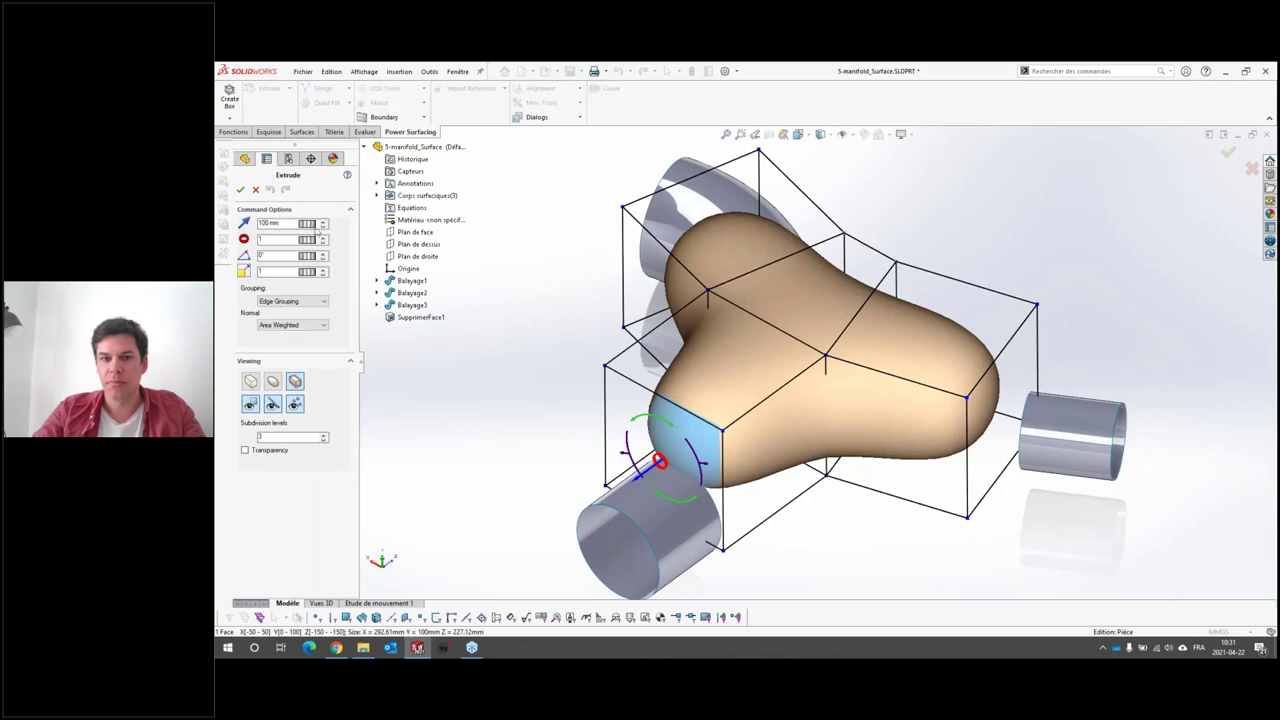
Step: Accept the third lobe and delete the three lobe end faces to open the arms
left_click(240, 190)
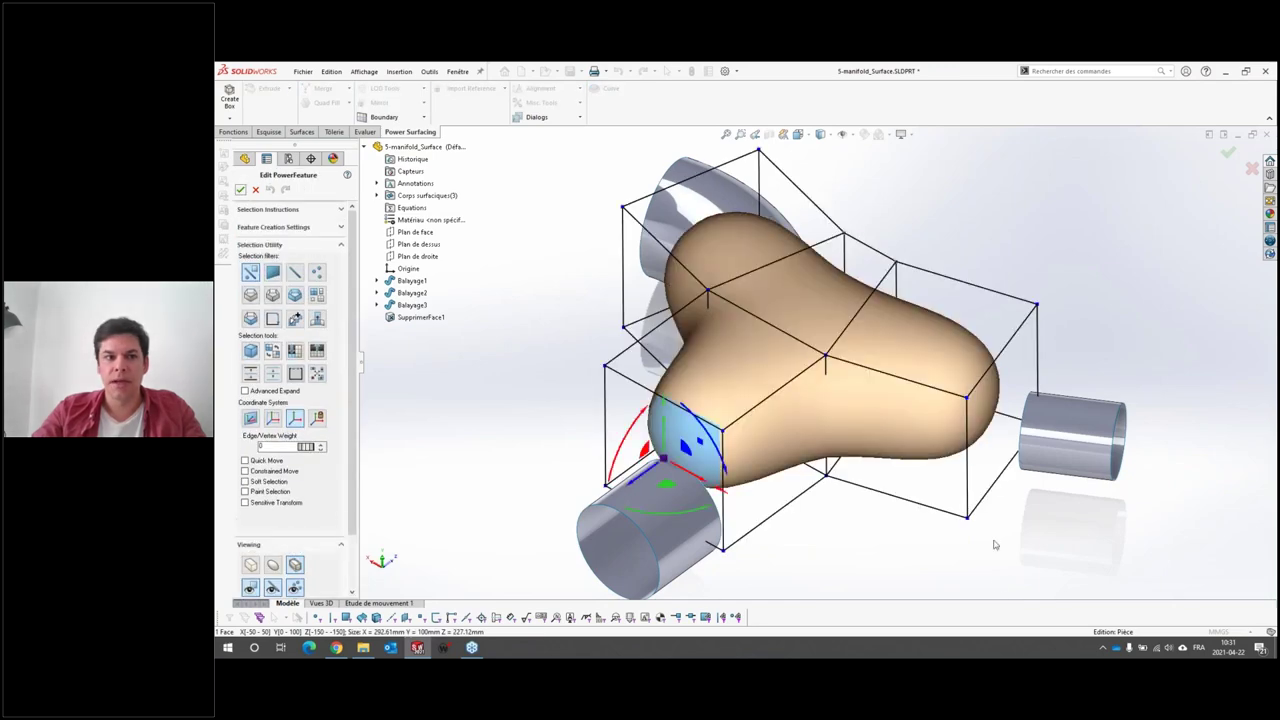
left_click(975, 402)
mouse_move(671, 441)
middle_mouse_down()
mouse_move(919, 389)
mouse_move(700, 370)
middle_mouse_up()
left_click(642, 359)
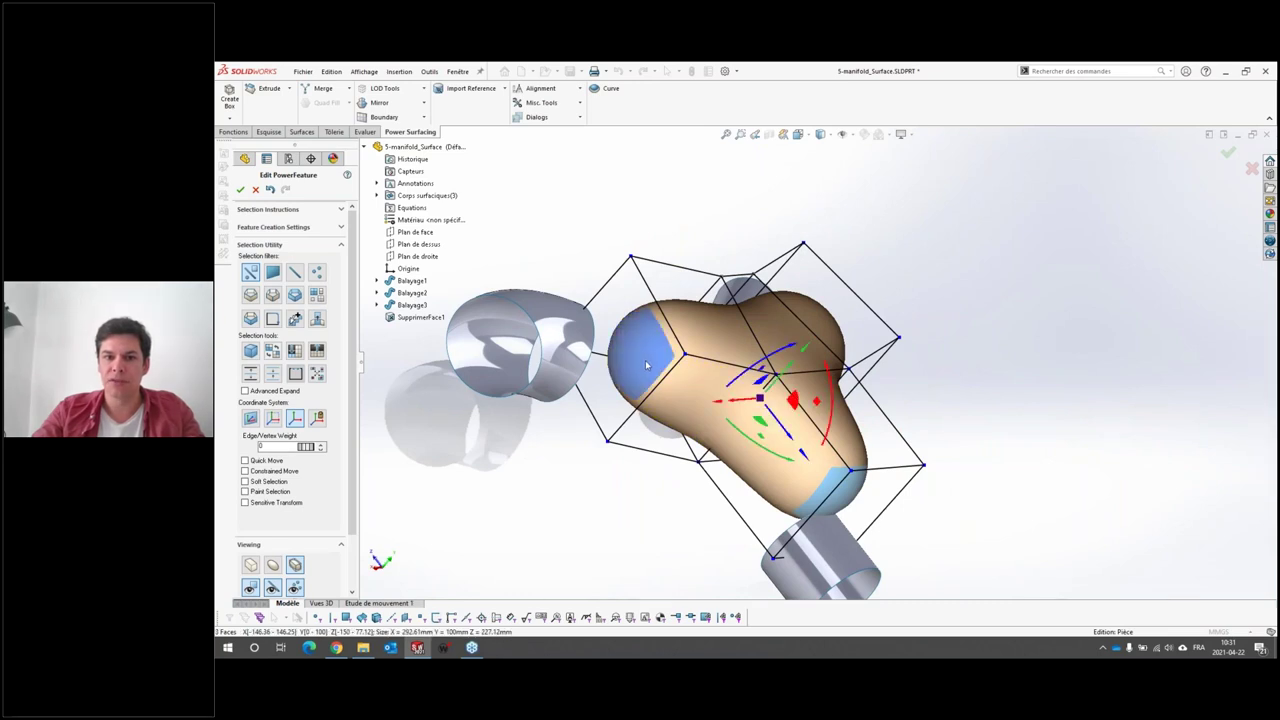
left_click(774, 375)
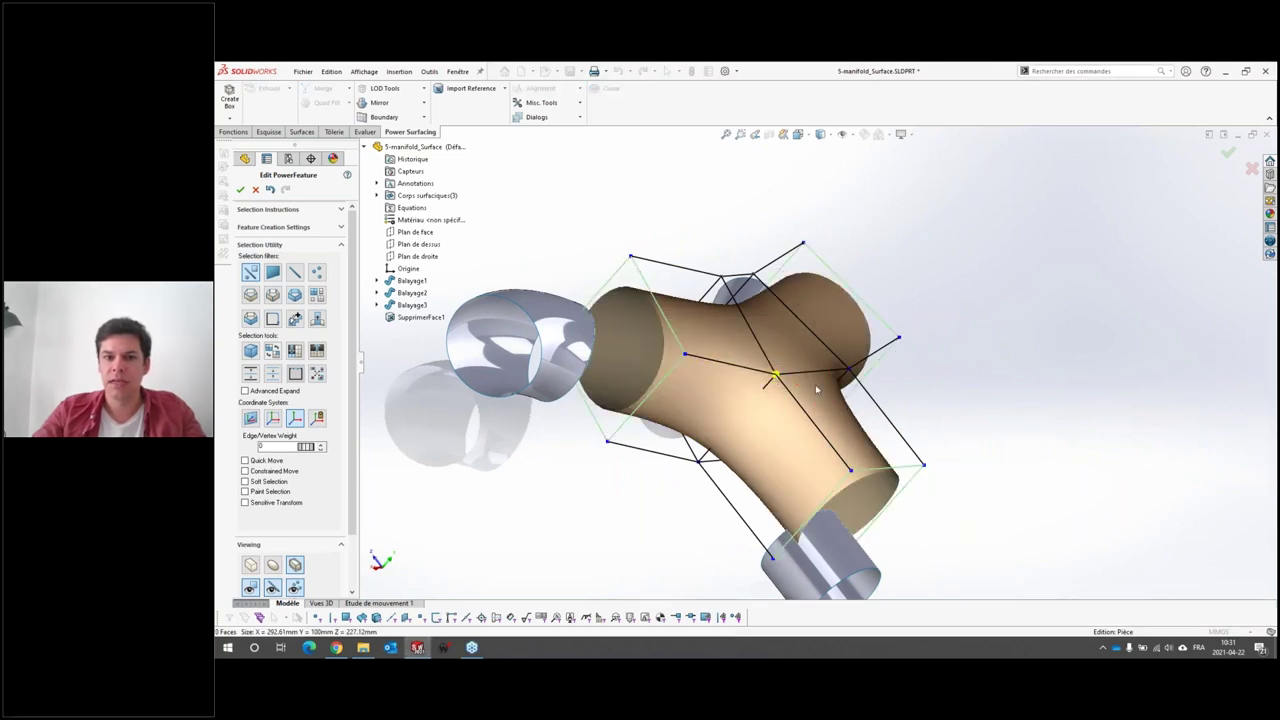
middle_click_drag(923, 433, 659, 345)
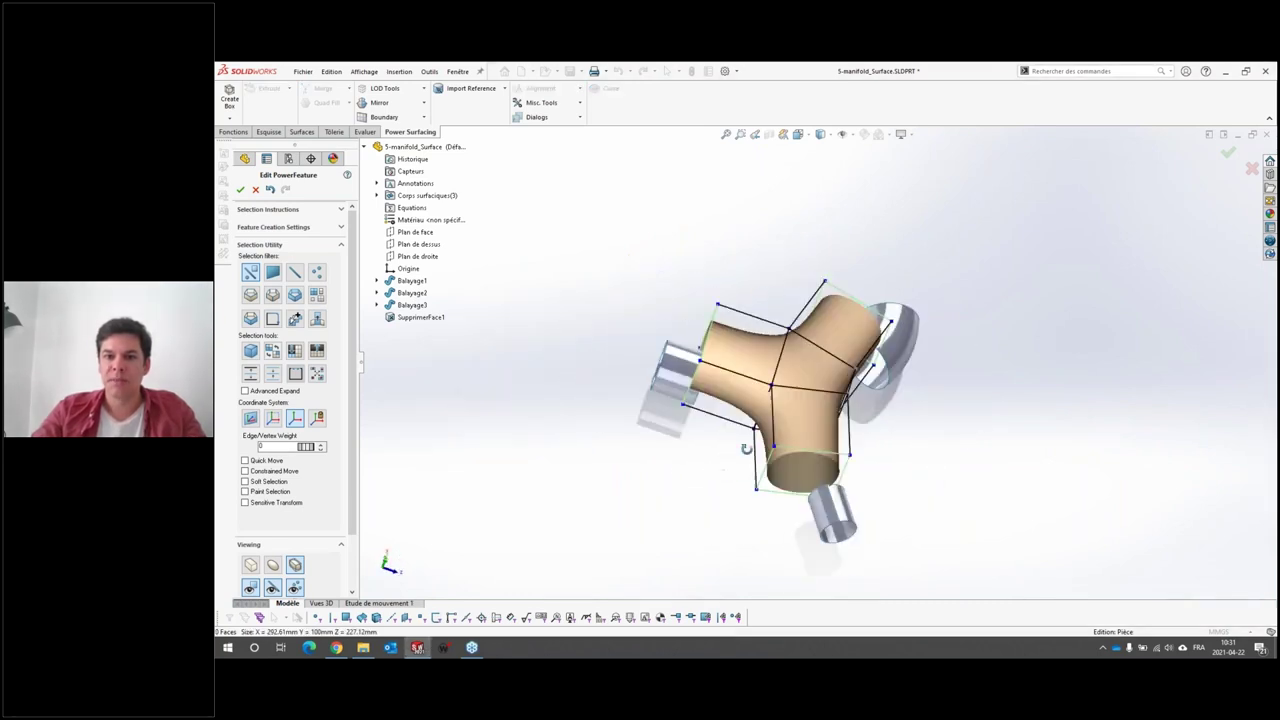
middle_click_drag(659, 345, 963, 534)
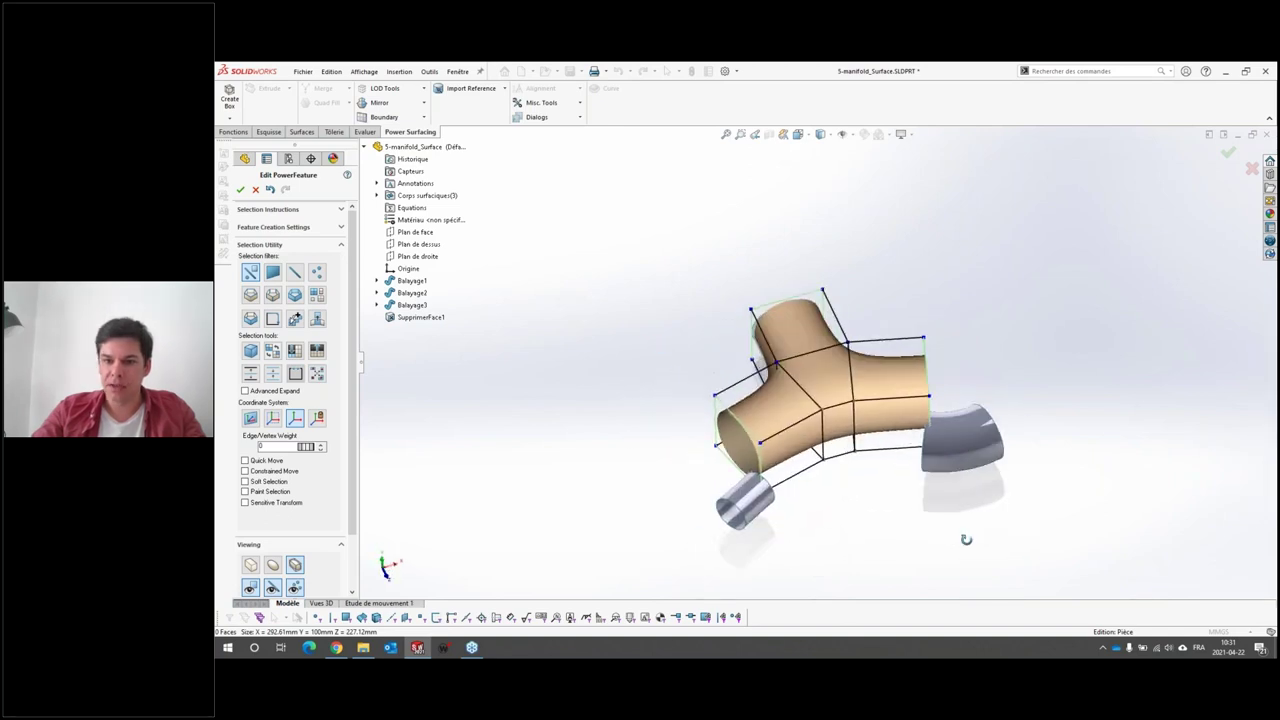
Step: Check the open Y junction from the Right view, then orbit away
left_click(820, 134)
left_click(830, 183)
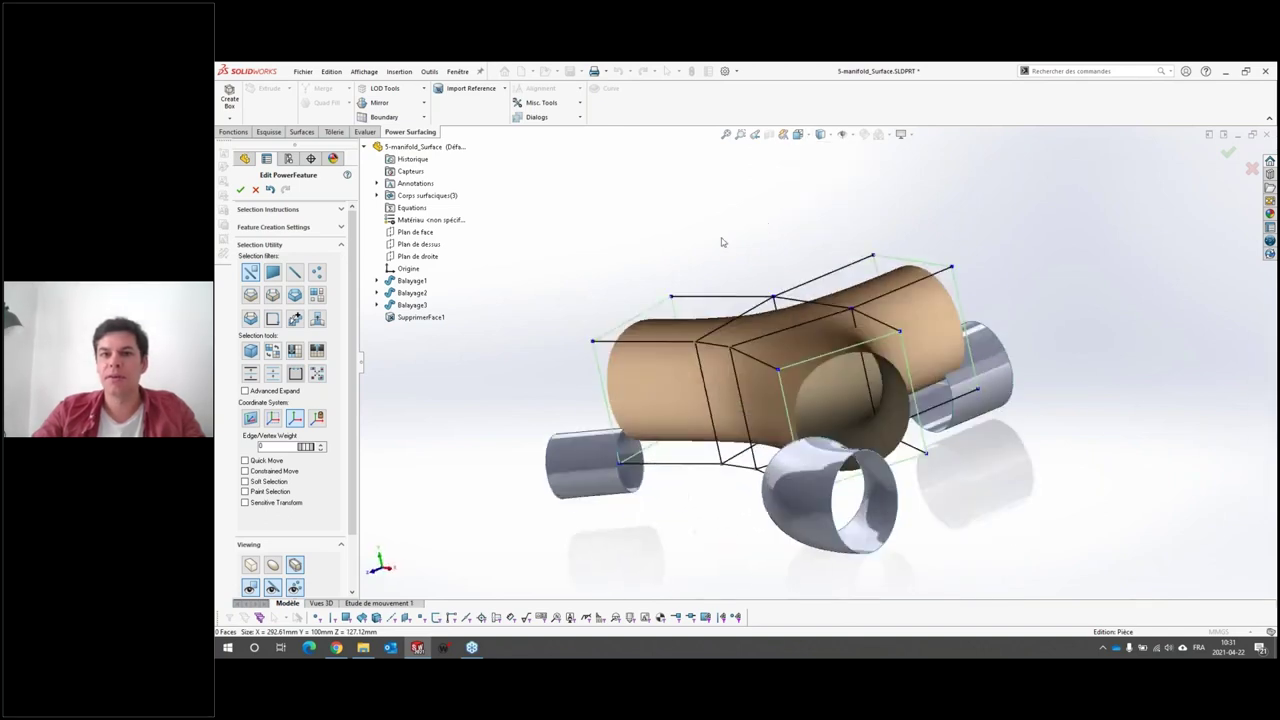
middle_click_drag(892, 443, 975, 400)
left_click(798, 134)
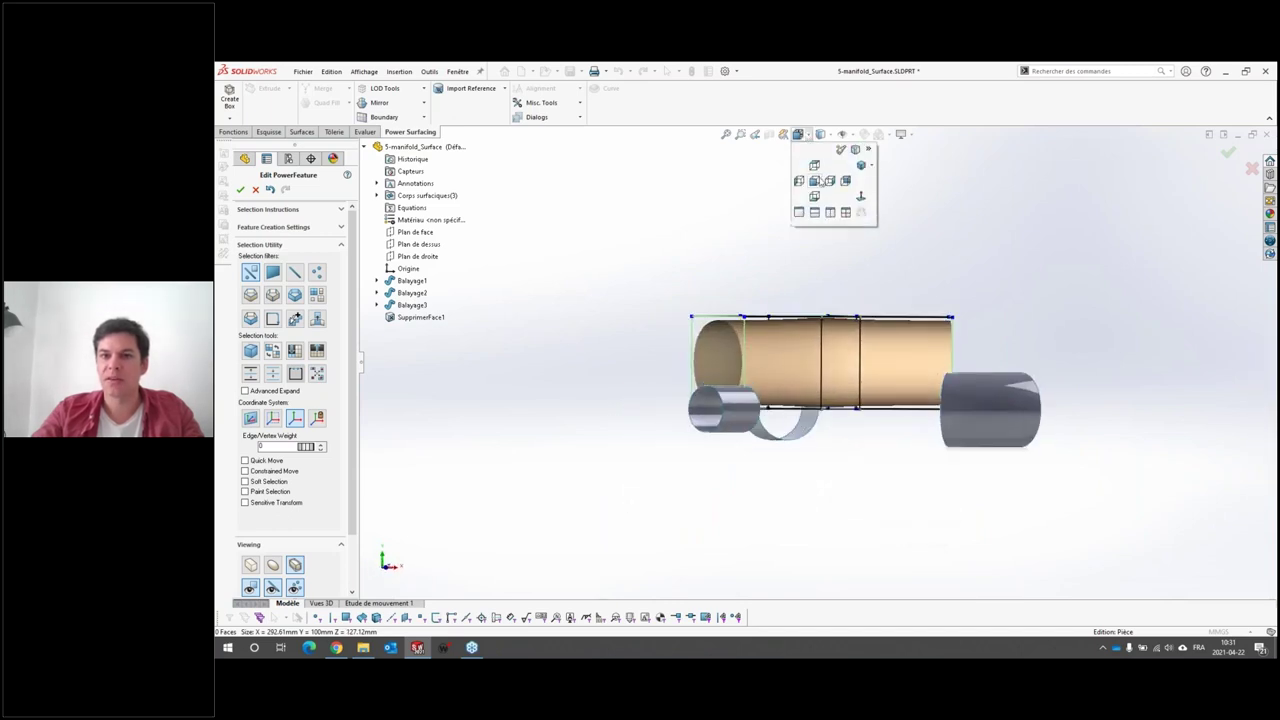
Step: In Front view, move the middle cage band down and shrink its diameter
left_click(815, 180)
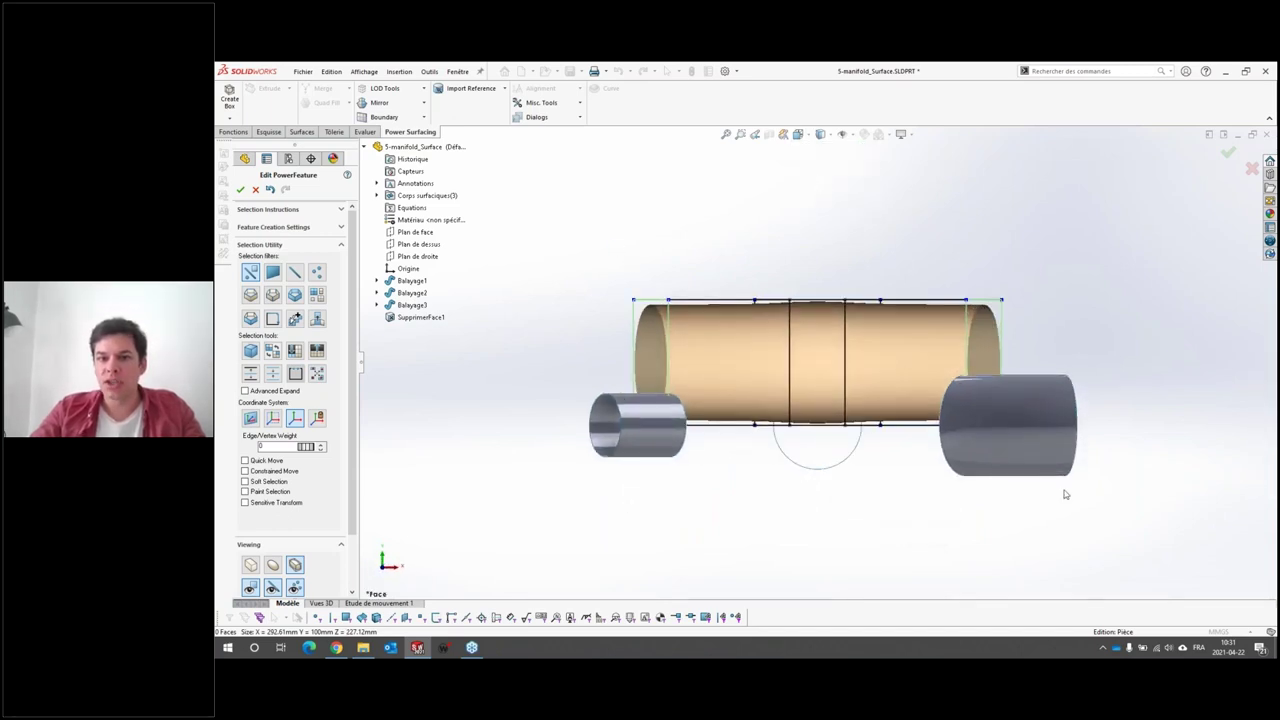
left_click(796, 318)
left_click_drag(818, 316, 818, 354)
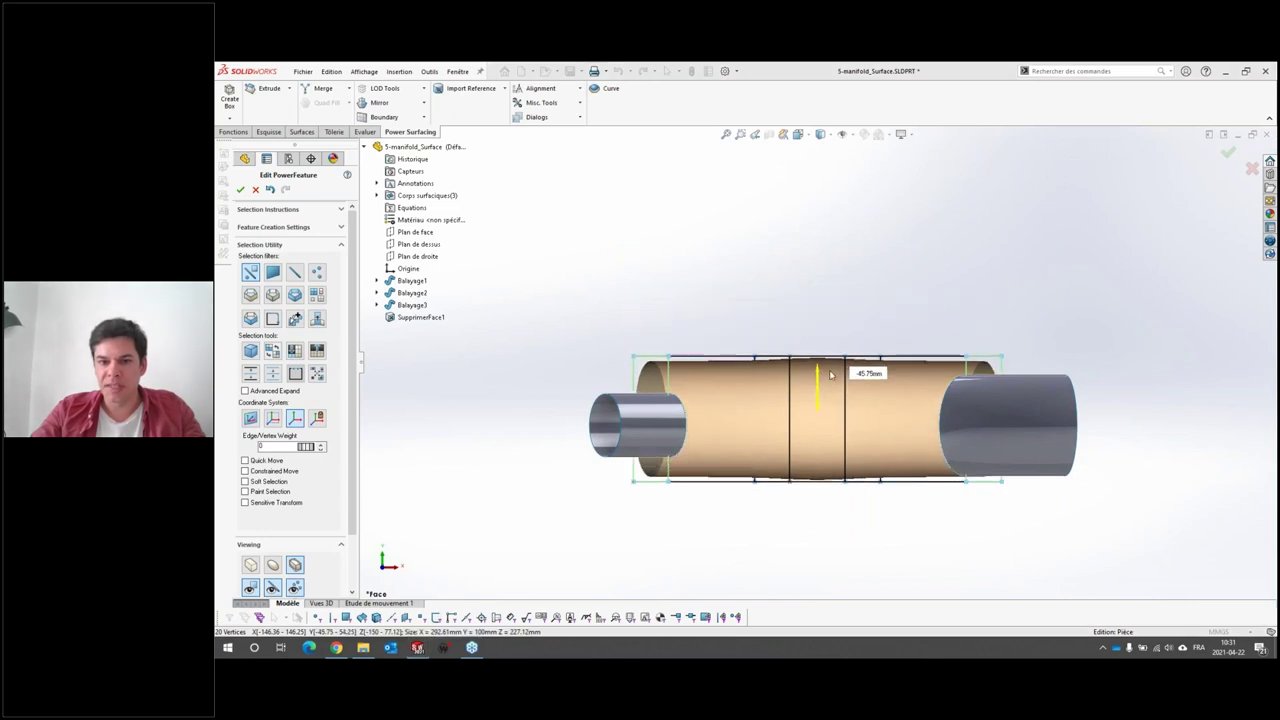
left_click_drag(817, 371, 794, 503)
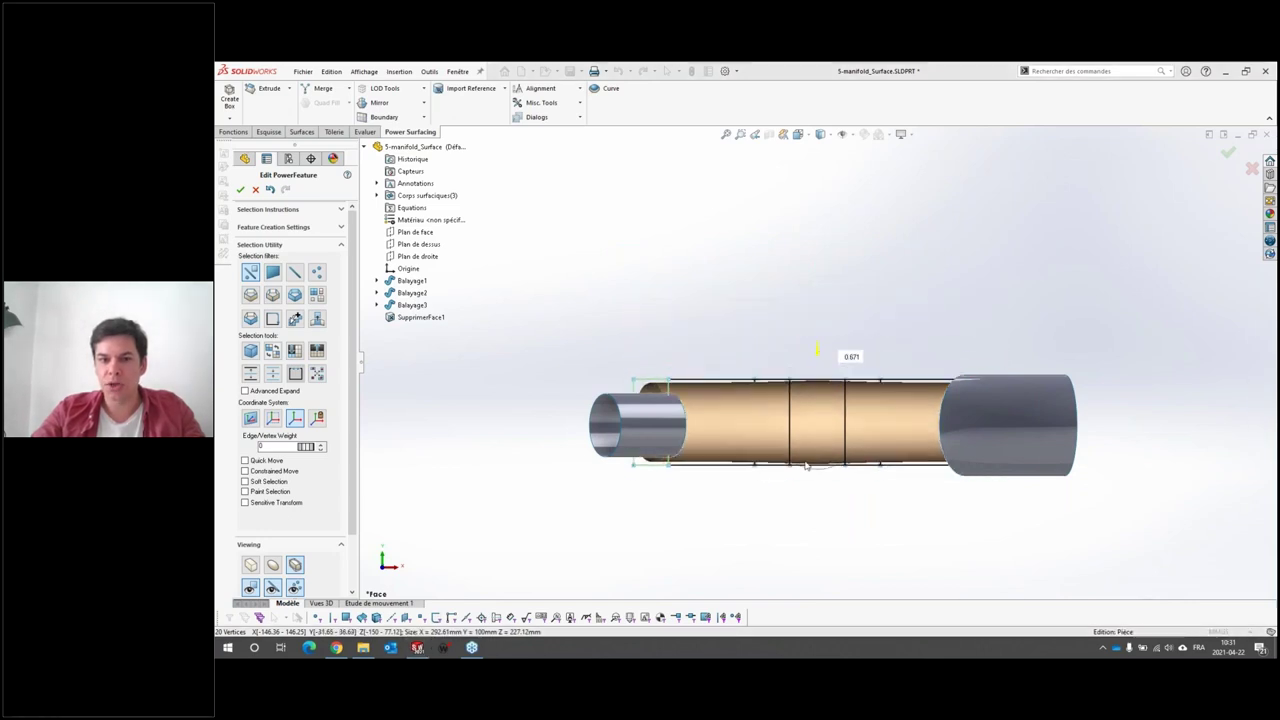
left_click(806, 383)
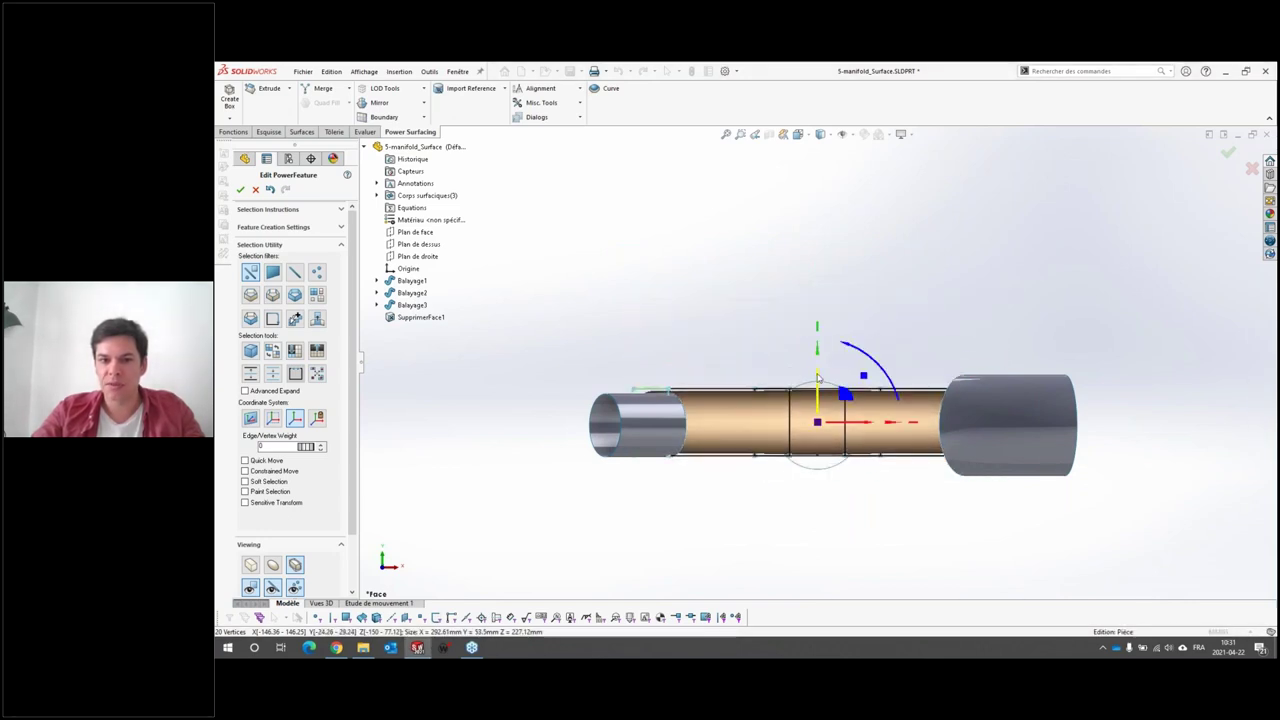
left_click_drag(818, 378, 818, 386)
left_click(751, 357)
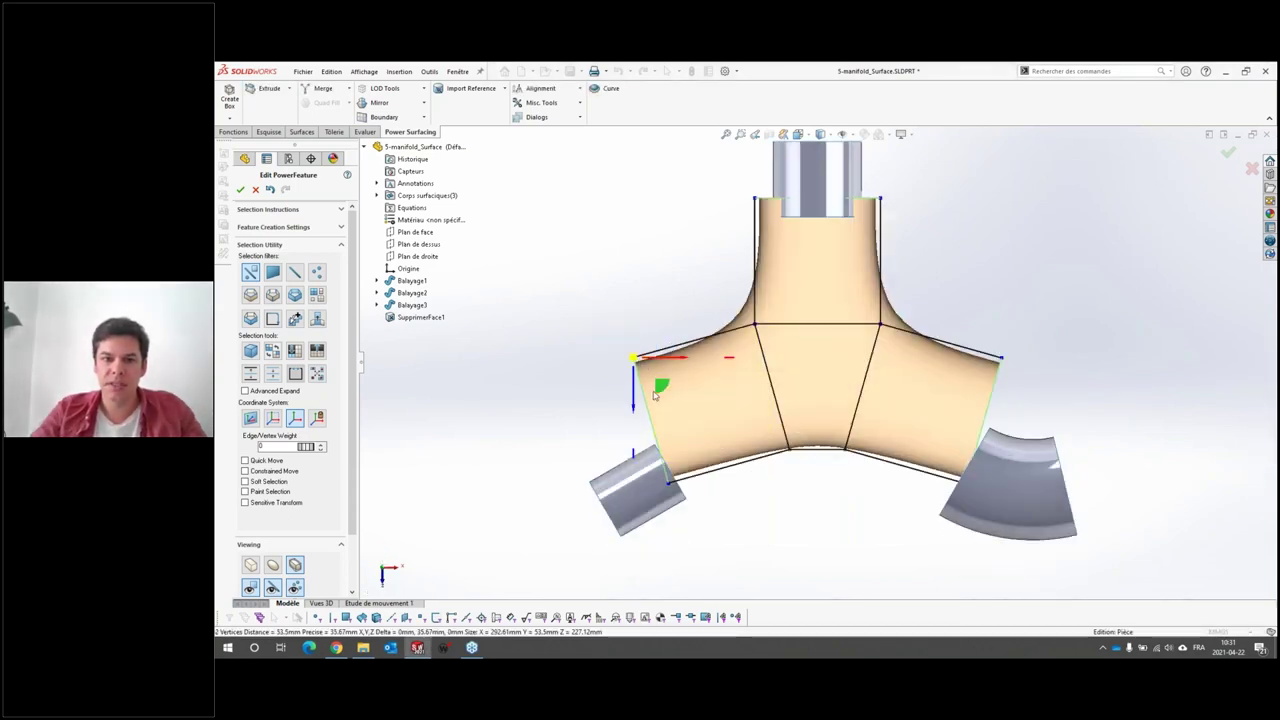
Step: Drag the junction and right-arm vertices down to align with the lower tube
mouse_move(655, 395)
left_mouse_down()
mouse_move(696, 511)
mouse_move(731, 520)
mouse_move(720, 520)
left_mouse_up()
key("Escape")
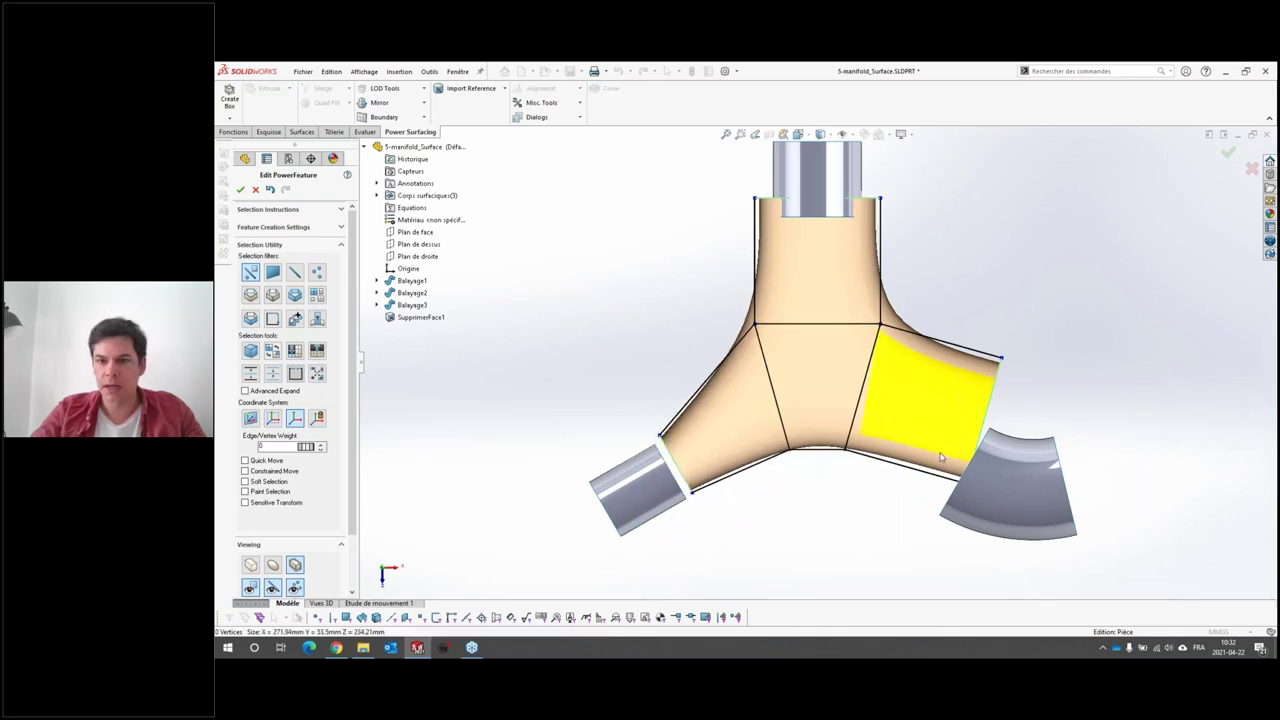
left_click(958, 478)
left_click_drag(983, 508, 955, 535)
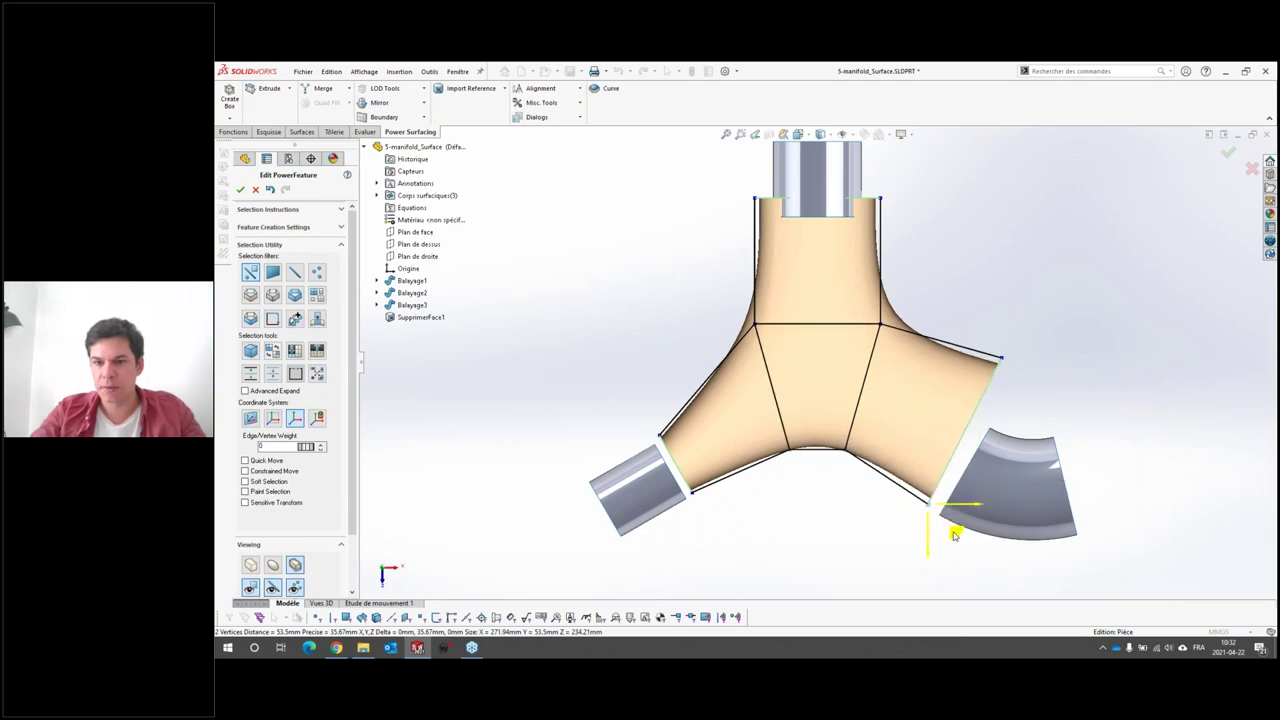
mouse_move(984, 308)
left_mouse_down()
mouse_move(1050, 410)
mouse_move(1000, 460)
left_mouse_up()
key("Escape")
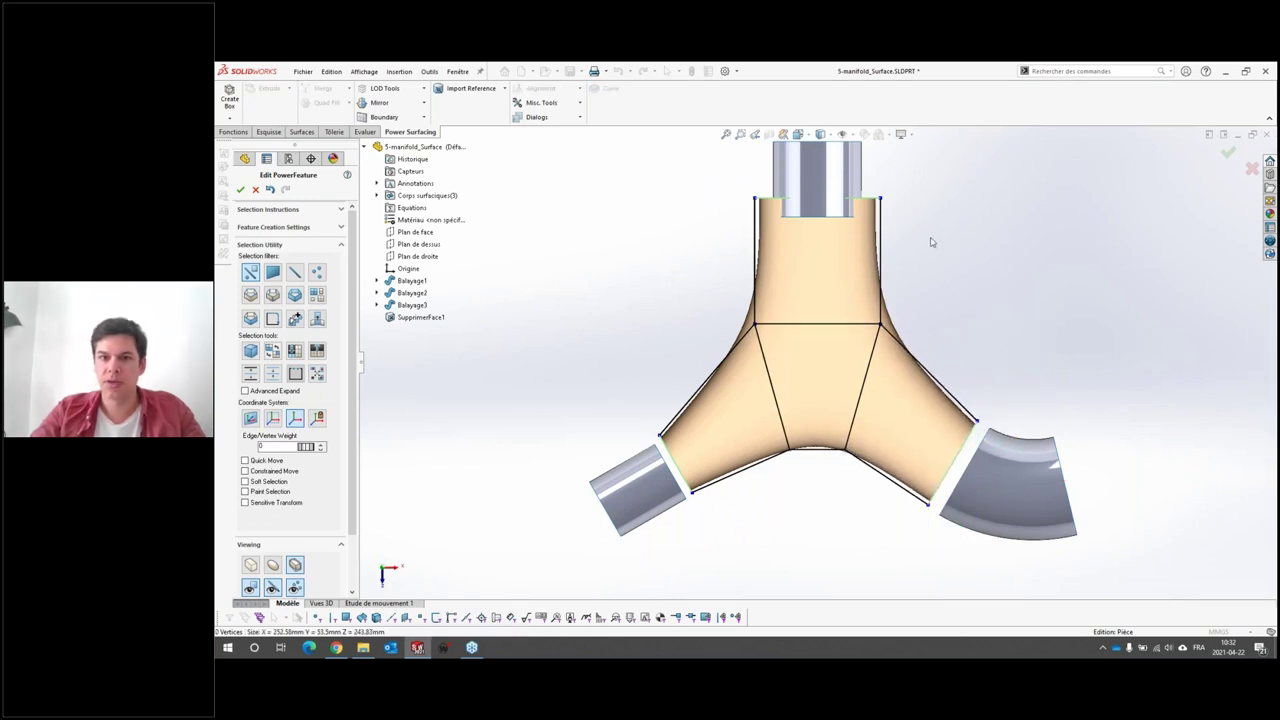
Step: Scale the top arm's edge loop inward to fit the upper tube end
double_click(820, 212)
left_click_drag(820, 212, 823, 250)
key("Escape")
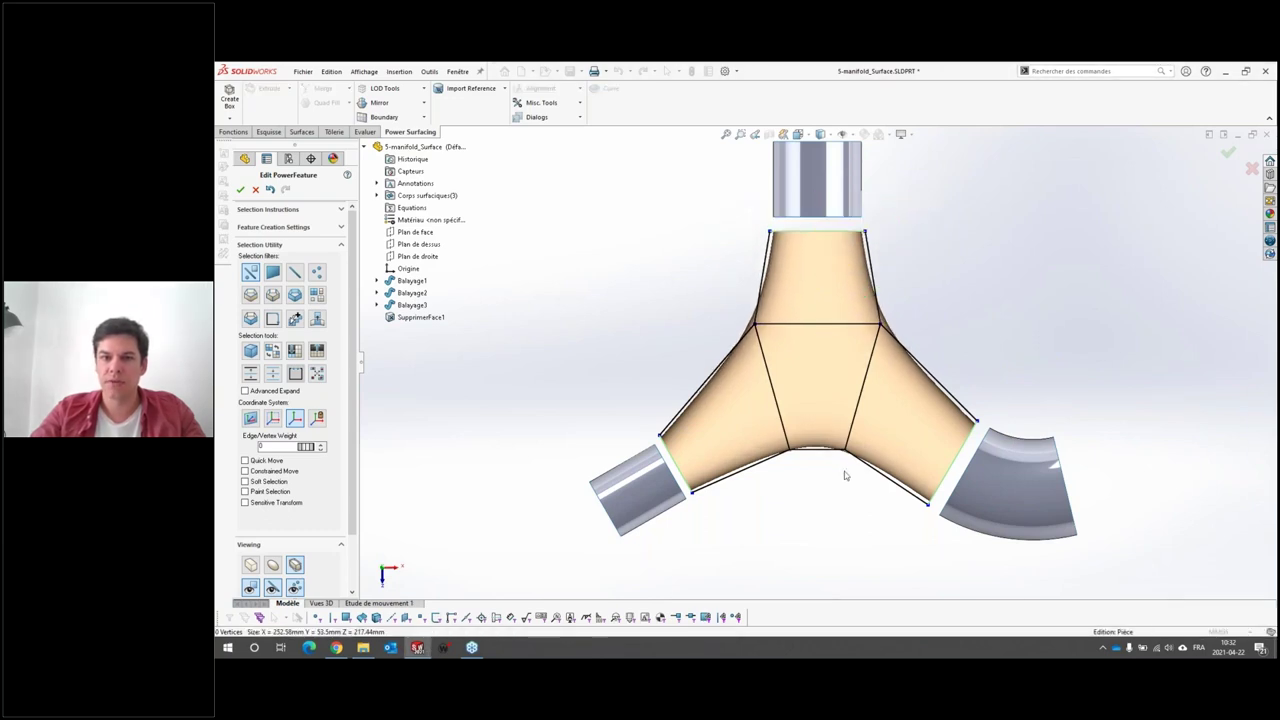
mouse_move(814, 400)
middle_mouse_down()
mouse_move(799, 293)
mouse_move(714, 272)
middle_mouse_up()
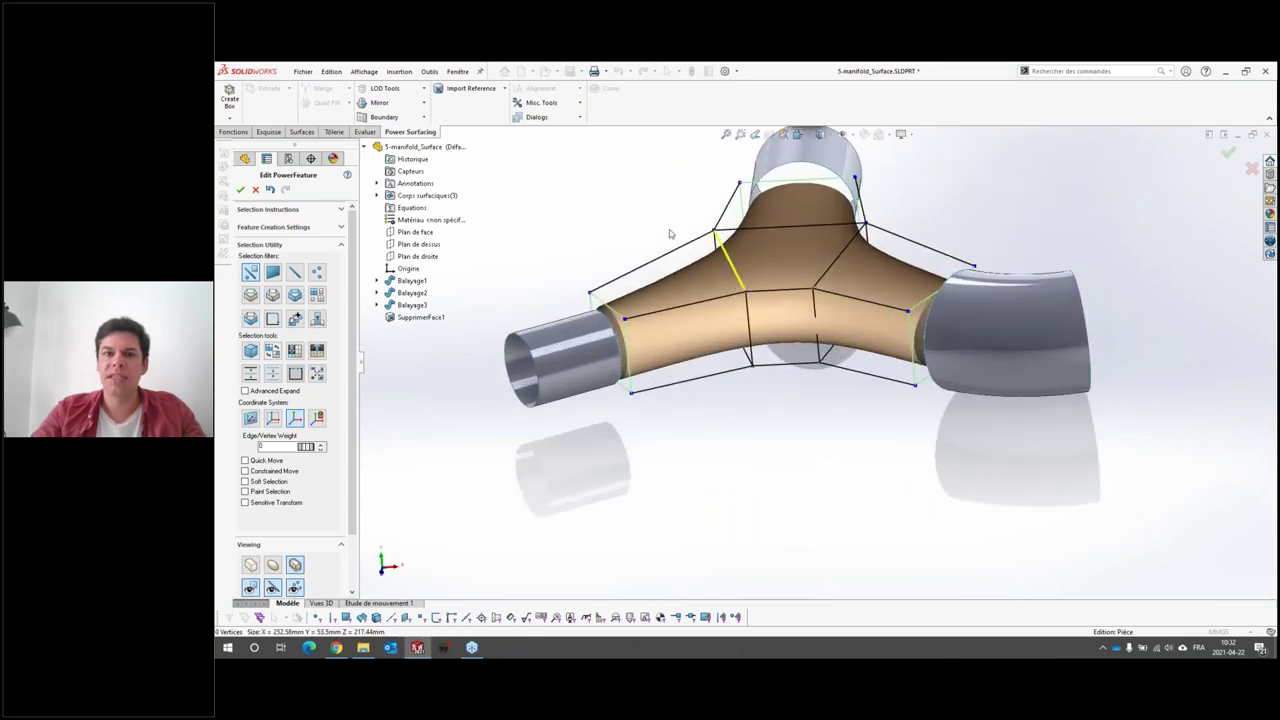
left_click(465, 89)
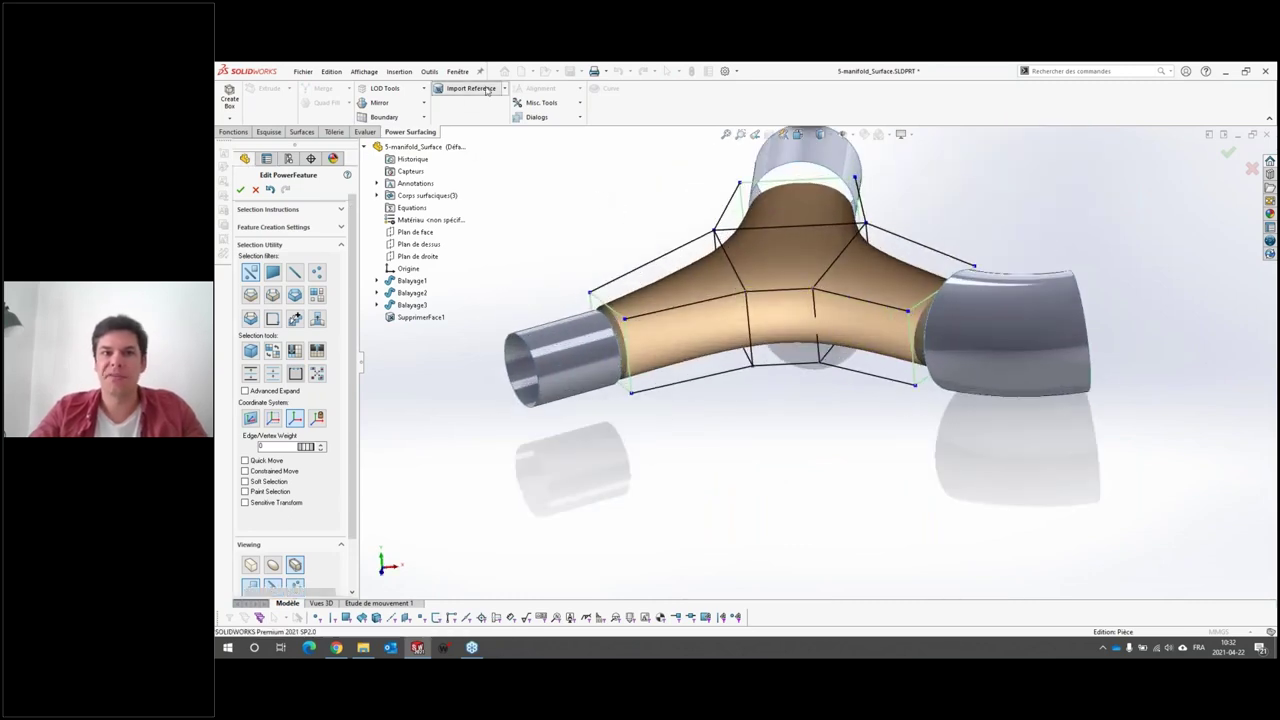
Step: Import the left tube's face as a Power Surfacing reference
left_click(587, 364)
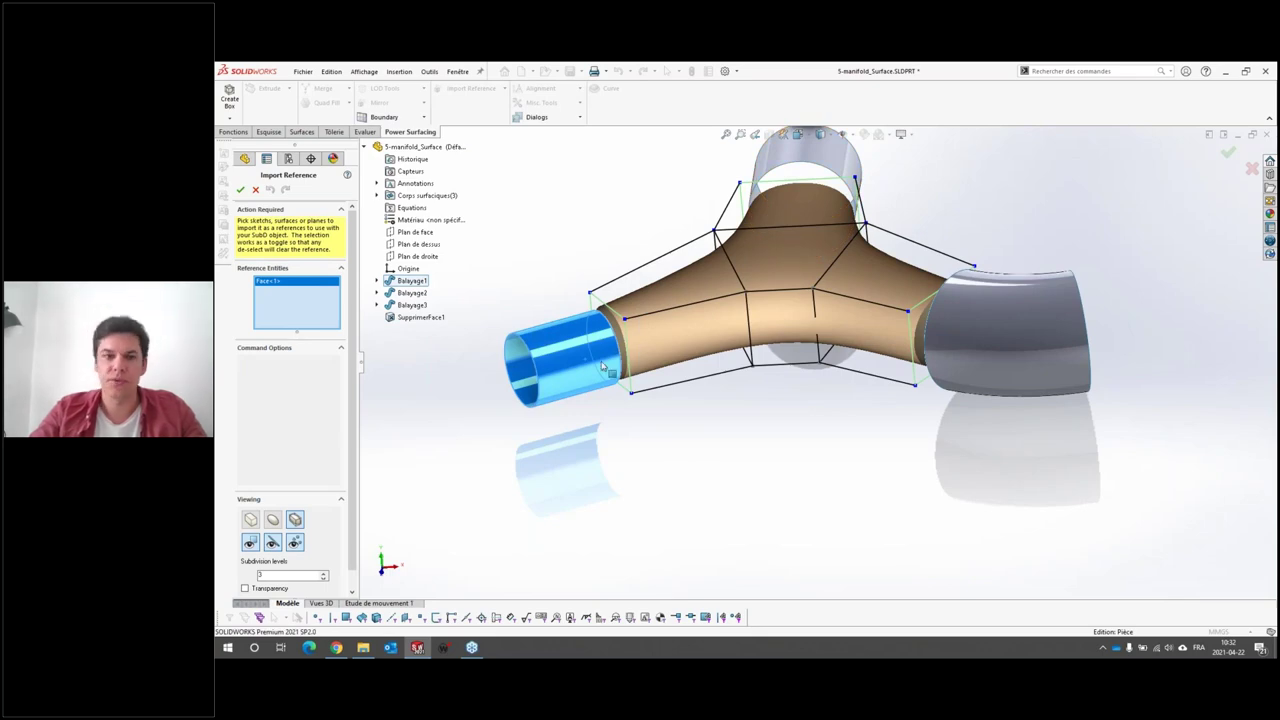
key("Return")
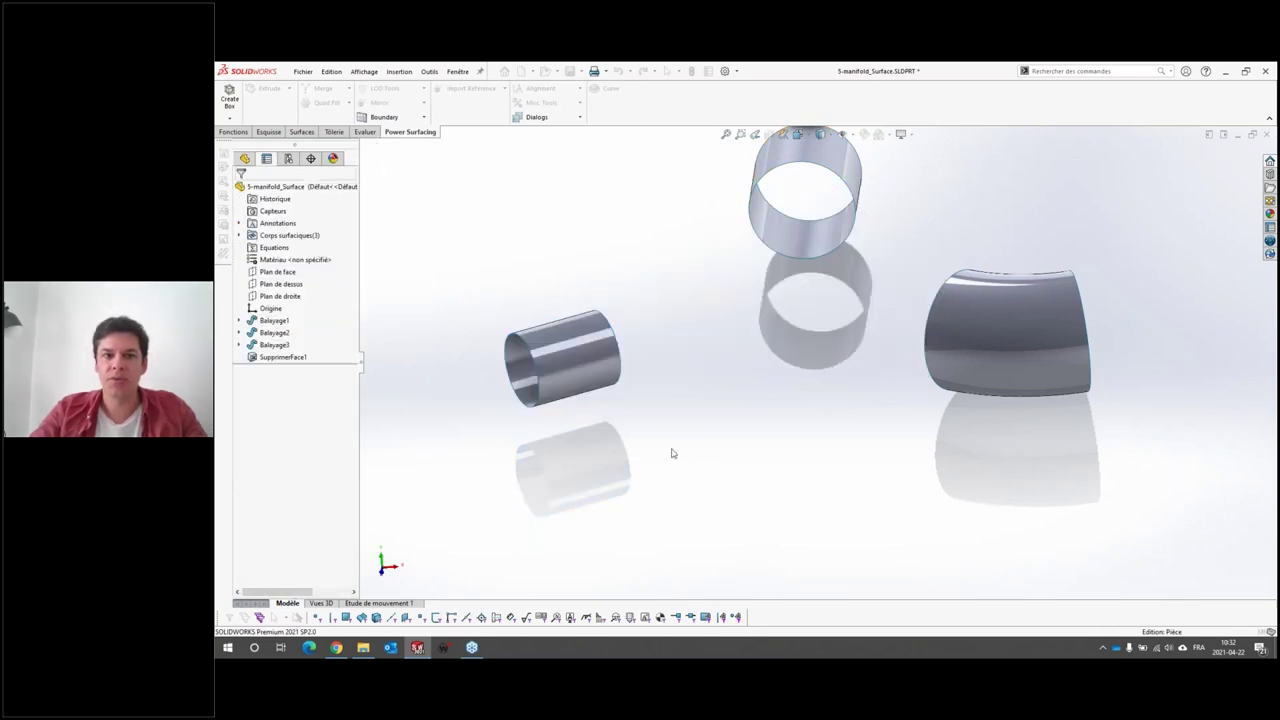
scroll(556, 317, "down", 3)
scroll(556, 317, "down", 2)
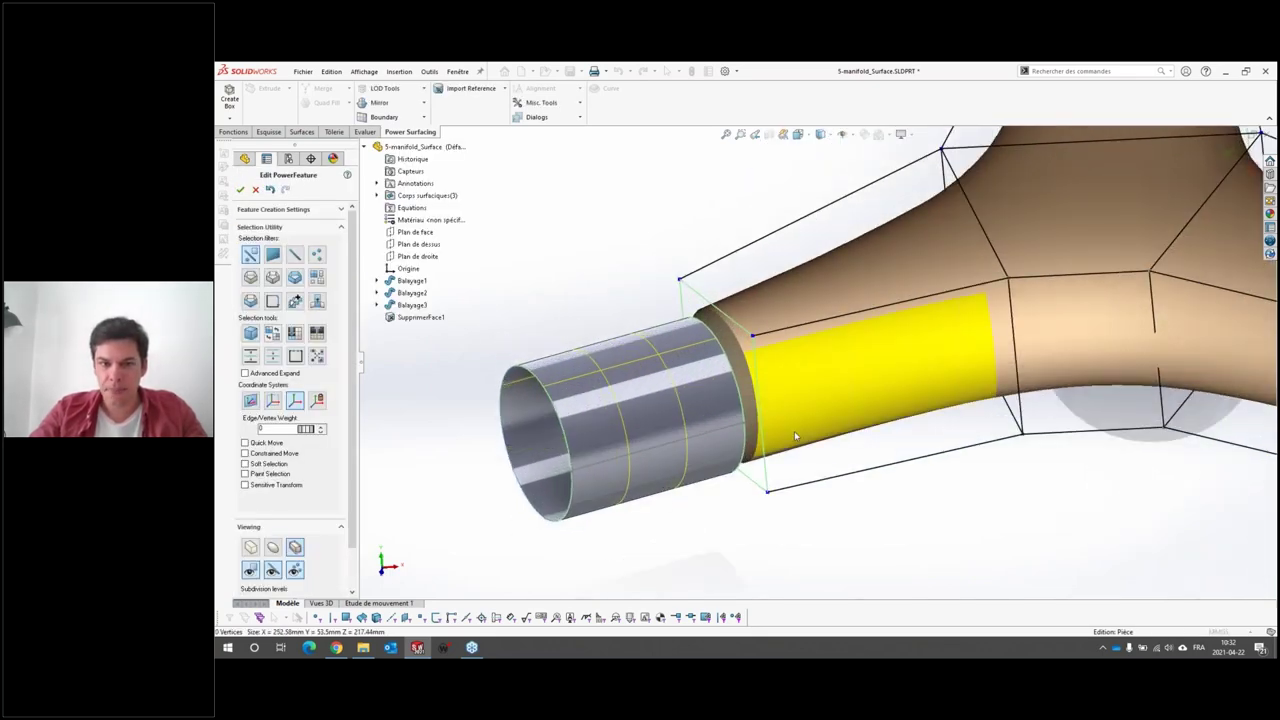
scroll(798, 423, "down", 2)
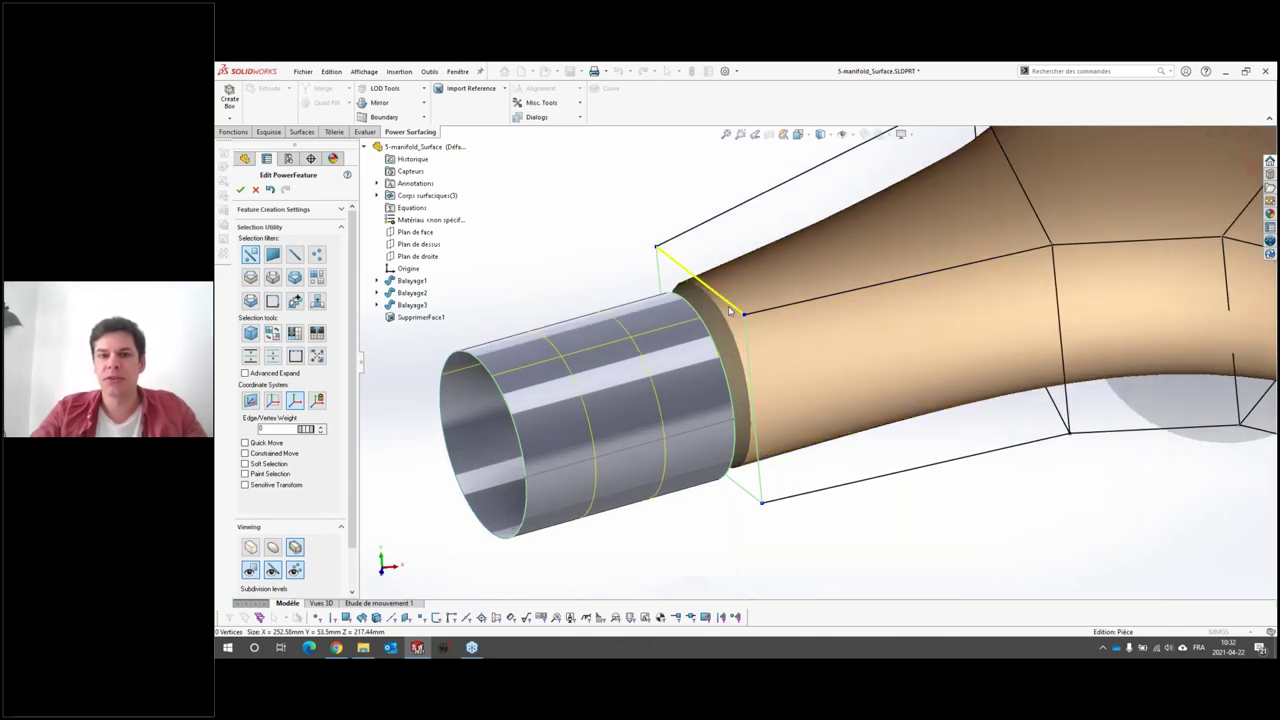
Step: Constrain the left arm's end loop To Face on the tube and commit PwrFeature1
left_click(730, 310)
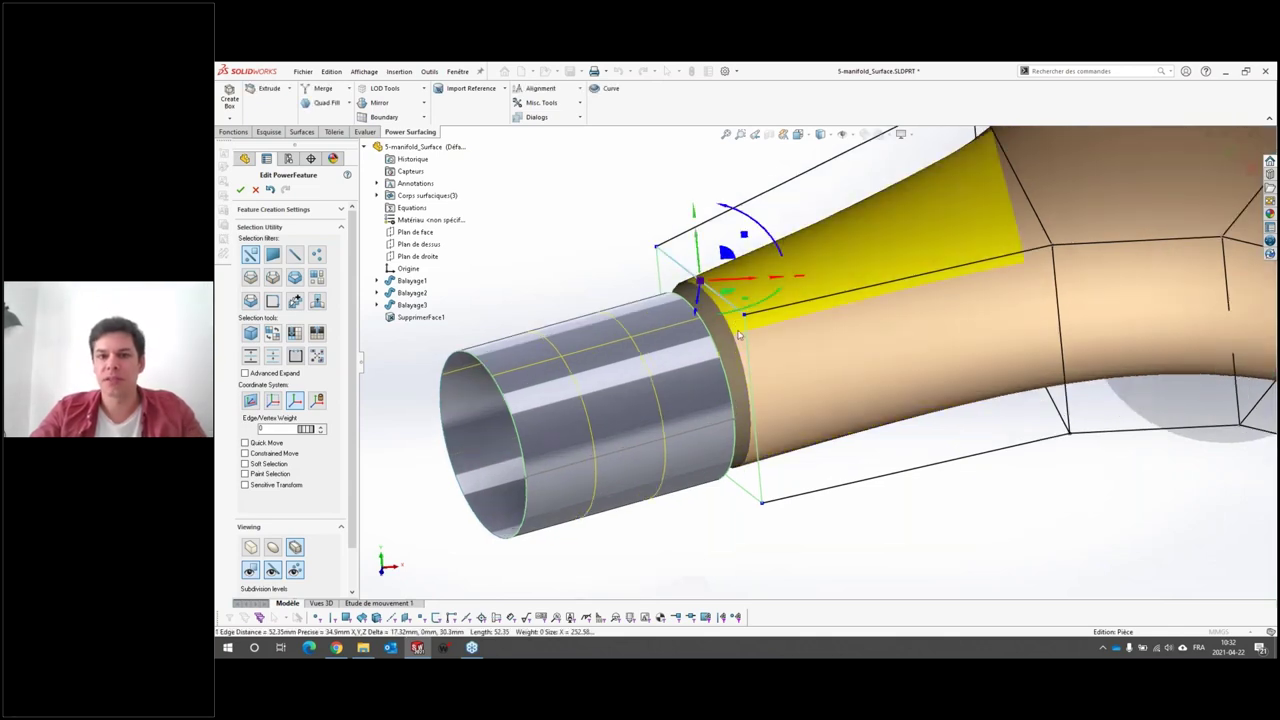
left_click(660, 277)
left_click(745, 497)
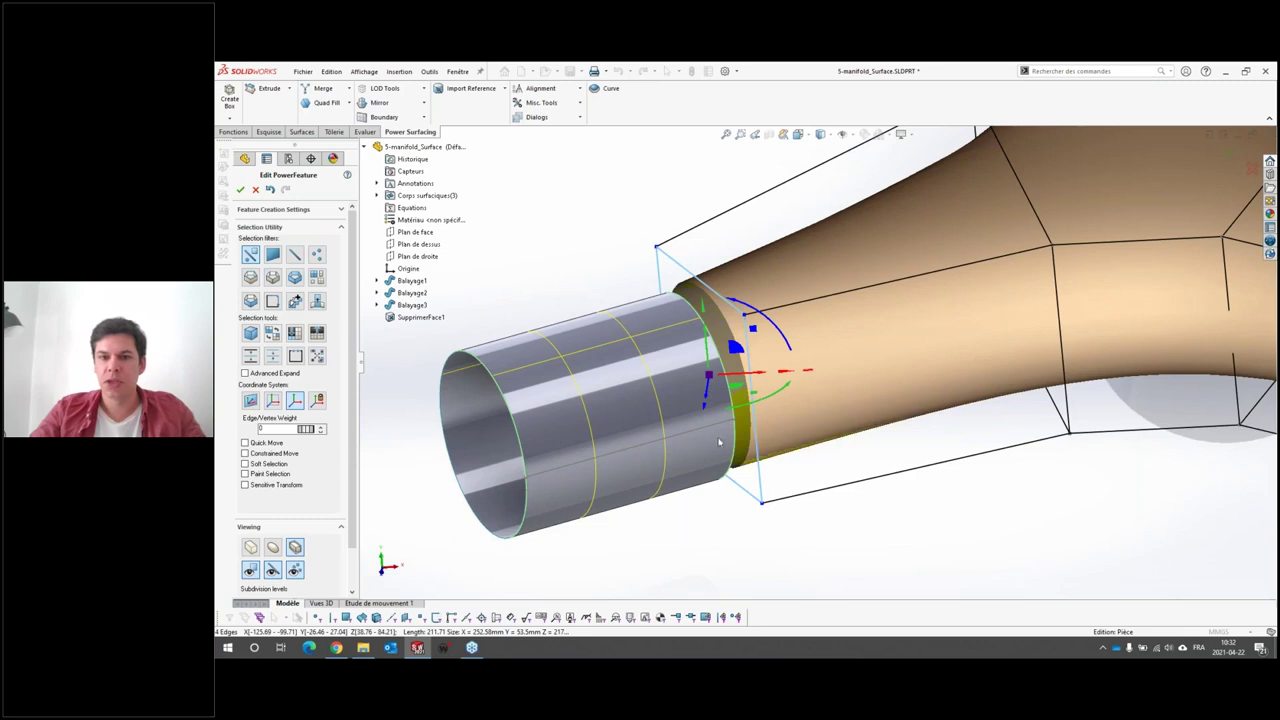
left_click(429, 72)
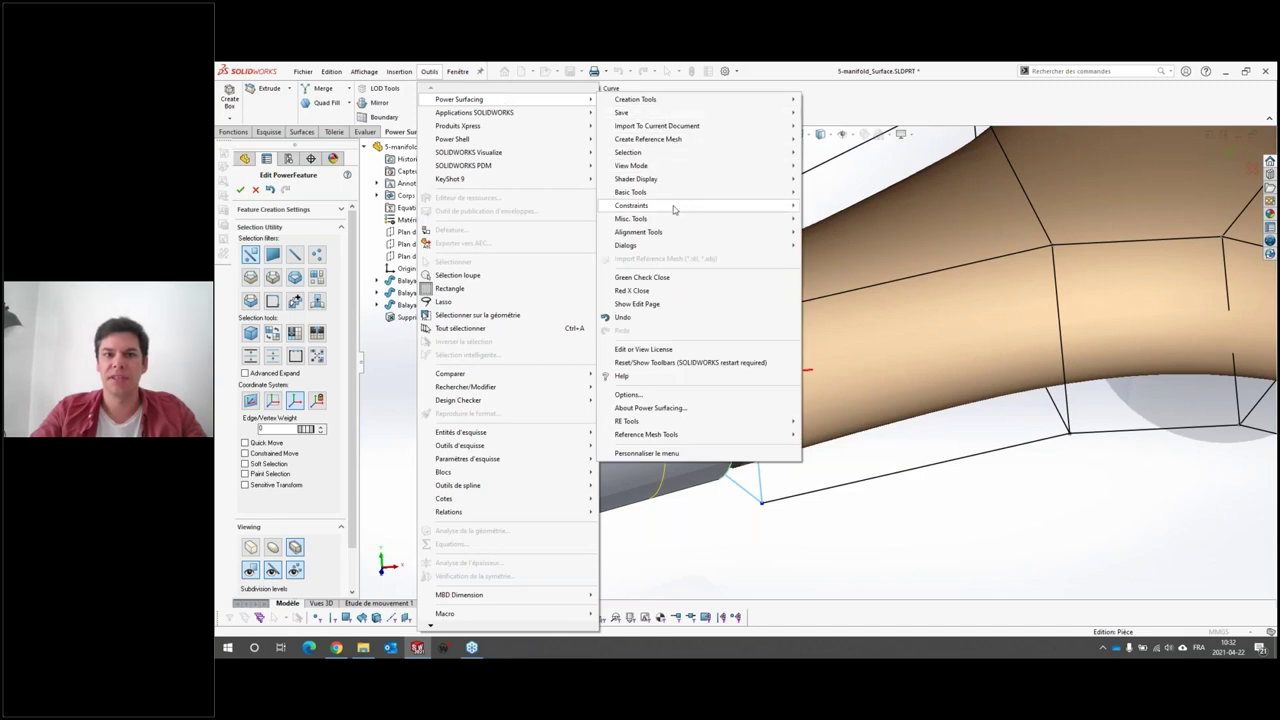
mouse_move(631, 205)
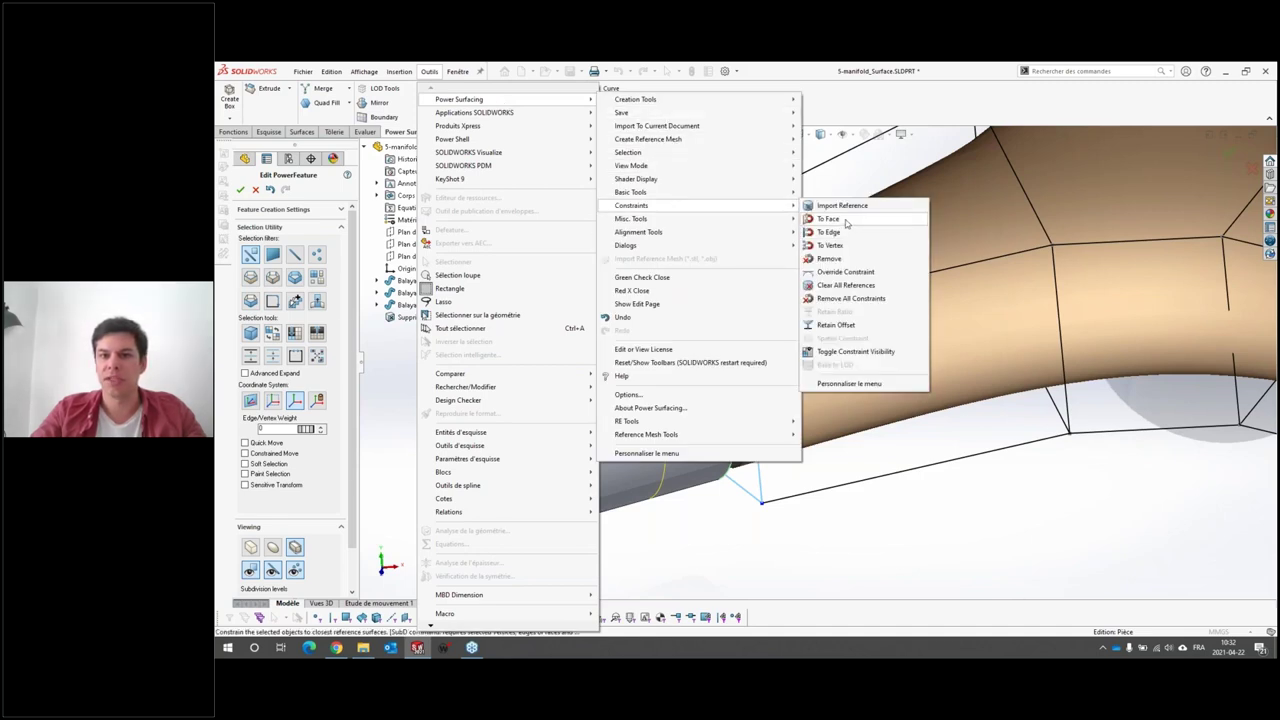
left_click(846, 220)
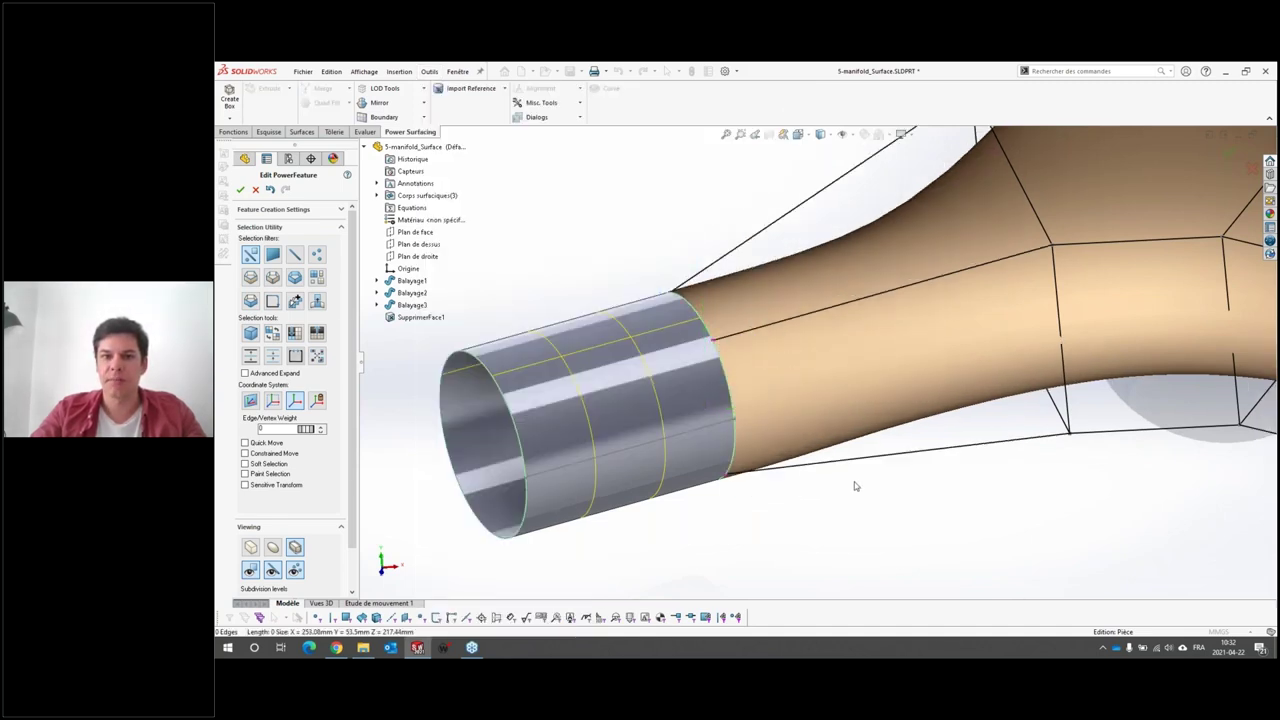
mouse_move(830, 408)
middle_mouse_down()
mouse_move(760, 366)
mouse_move(820, 531)
mouse_move(760, 420)
middle_mouse_up()
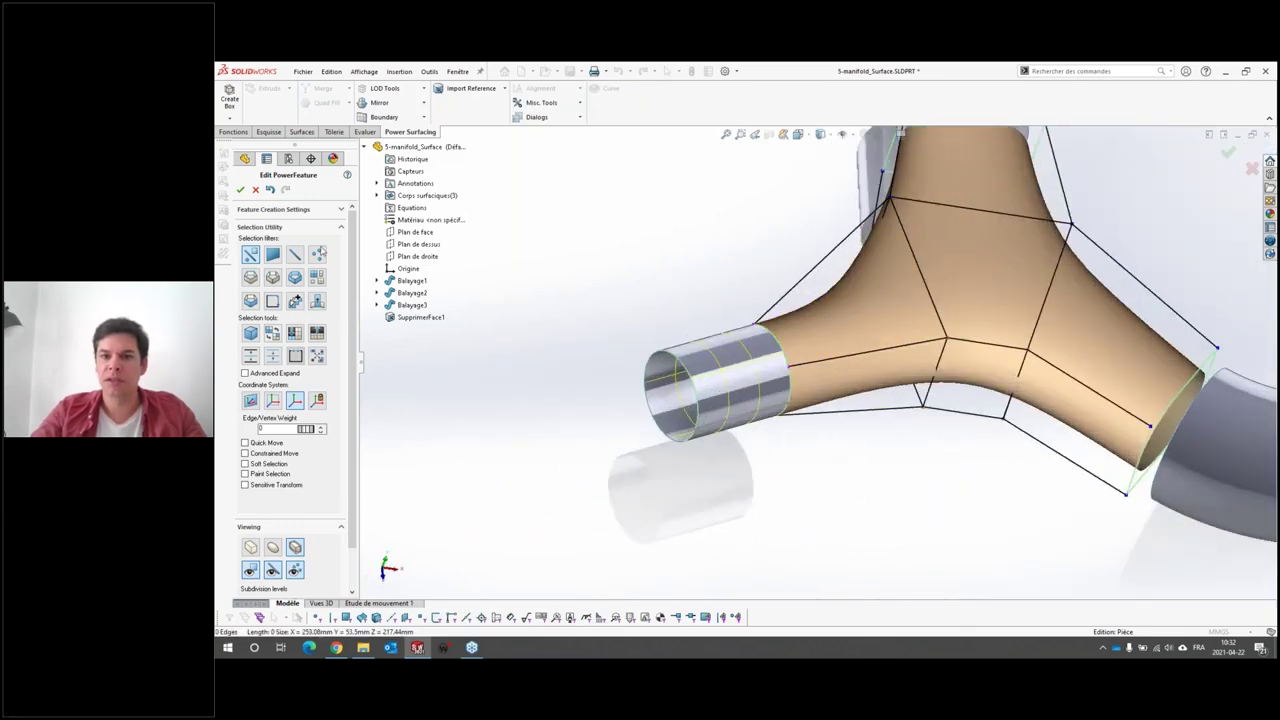
left_click(241, 191)
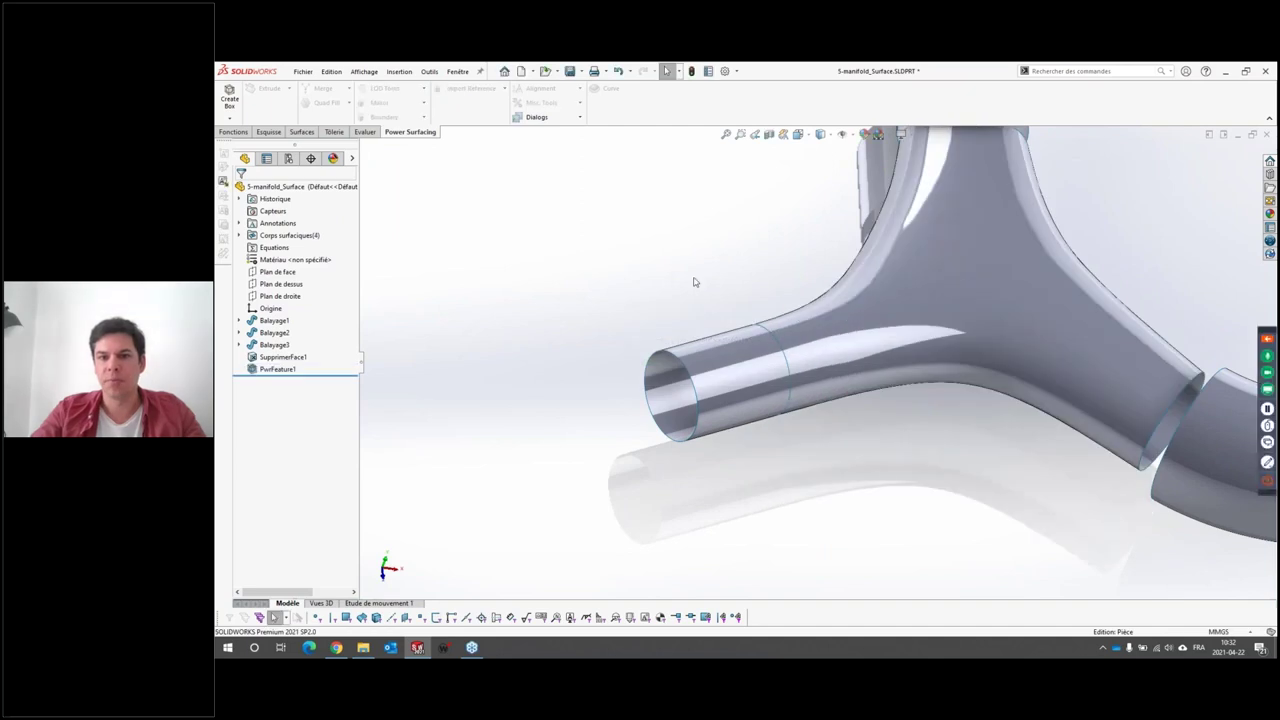
Step: Knit PwrFeature1 and the SupprimerFace1 tube faces into Surface-Cousue1
middle_click_drag(866, 373, 760, 300)
left_click(304, 131)
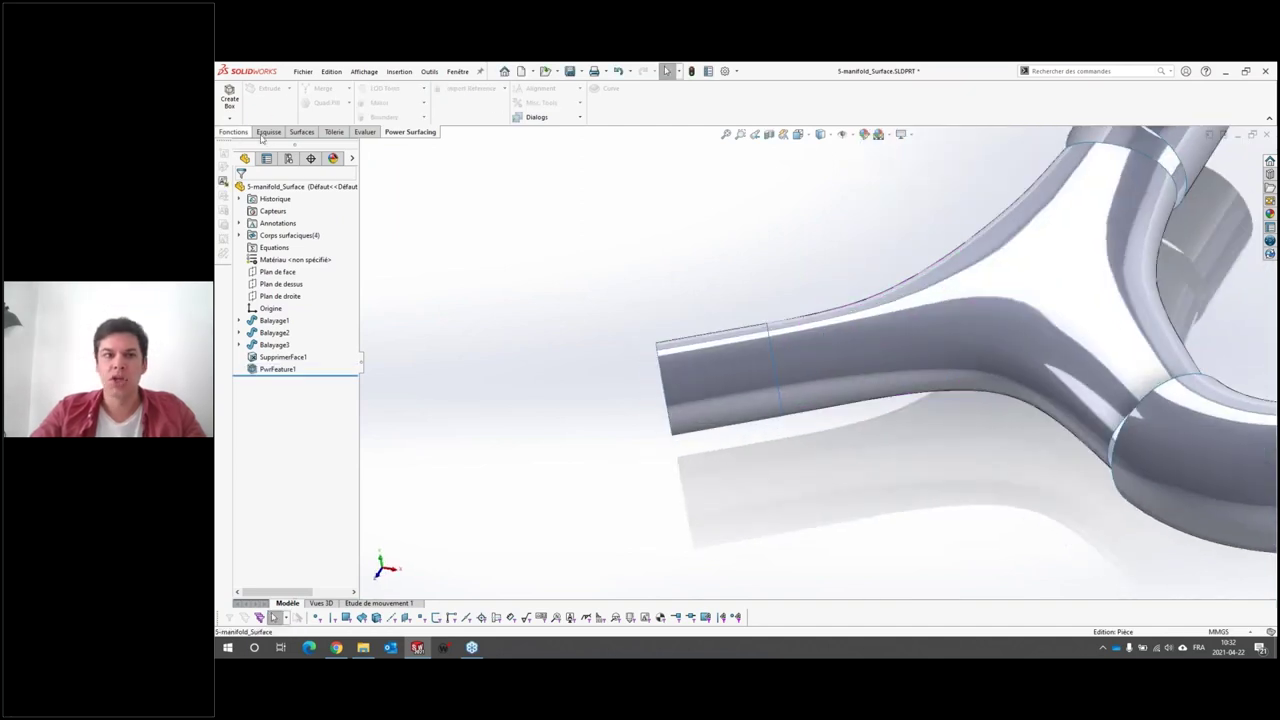
left_click(710, 98)
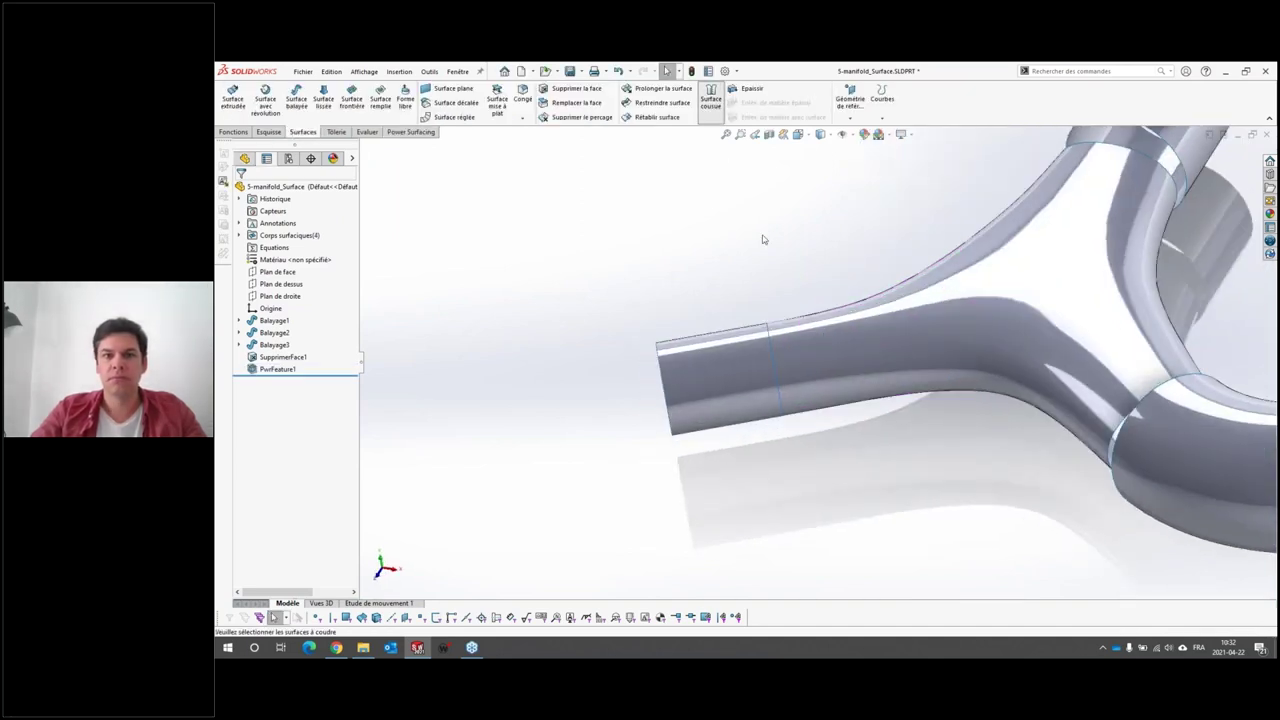
left_click(751, 374)
left_click(751, 374)
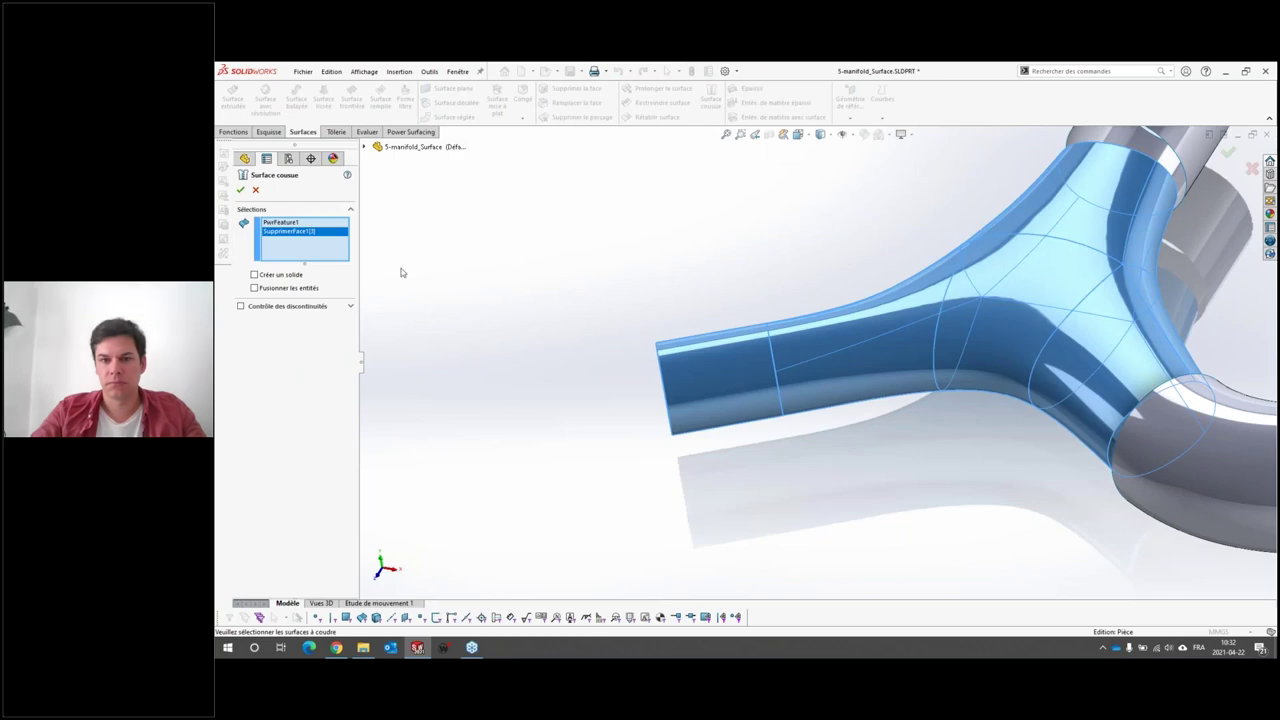
left_click(241, 190)
mouse_move(850, 330)
middle_mouse_down()
mouse_move(920, 468)
mouse_move(848, 343)
middle_mouse_up()
scroll(920, 468, "down", 5)
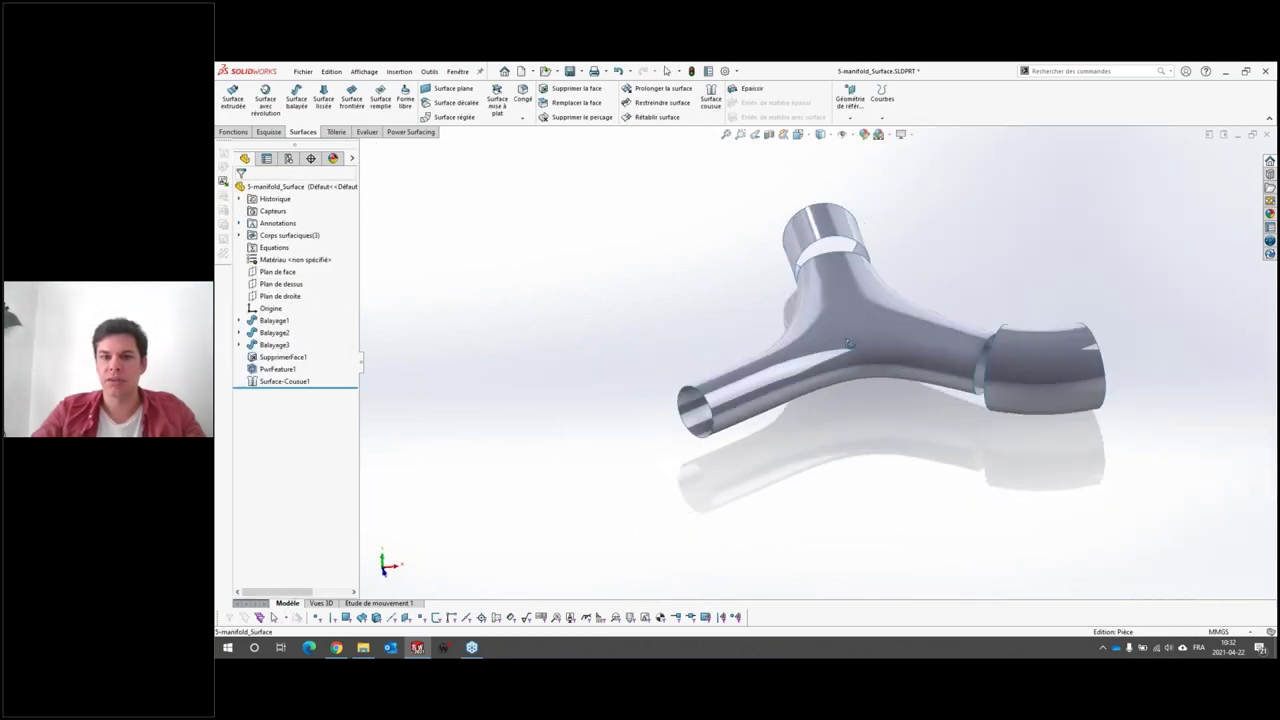
scroll(850, 342, "down", 2)
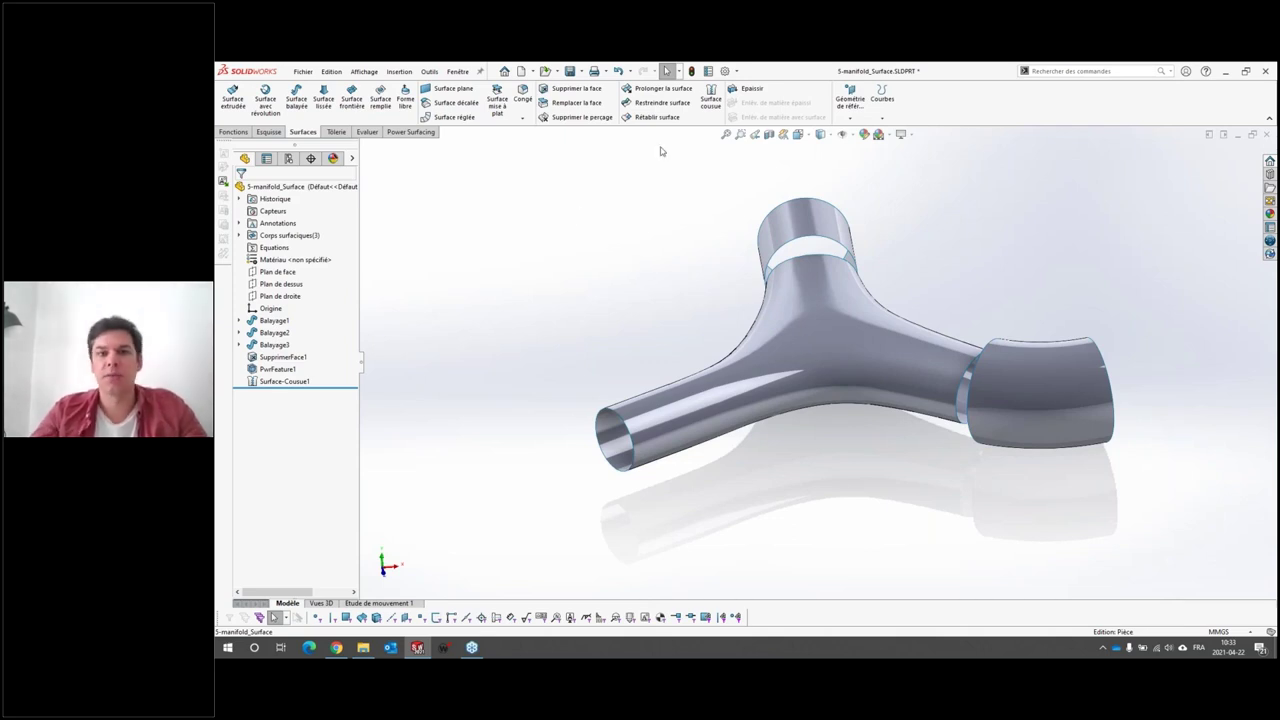
left_click(411, 131)
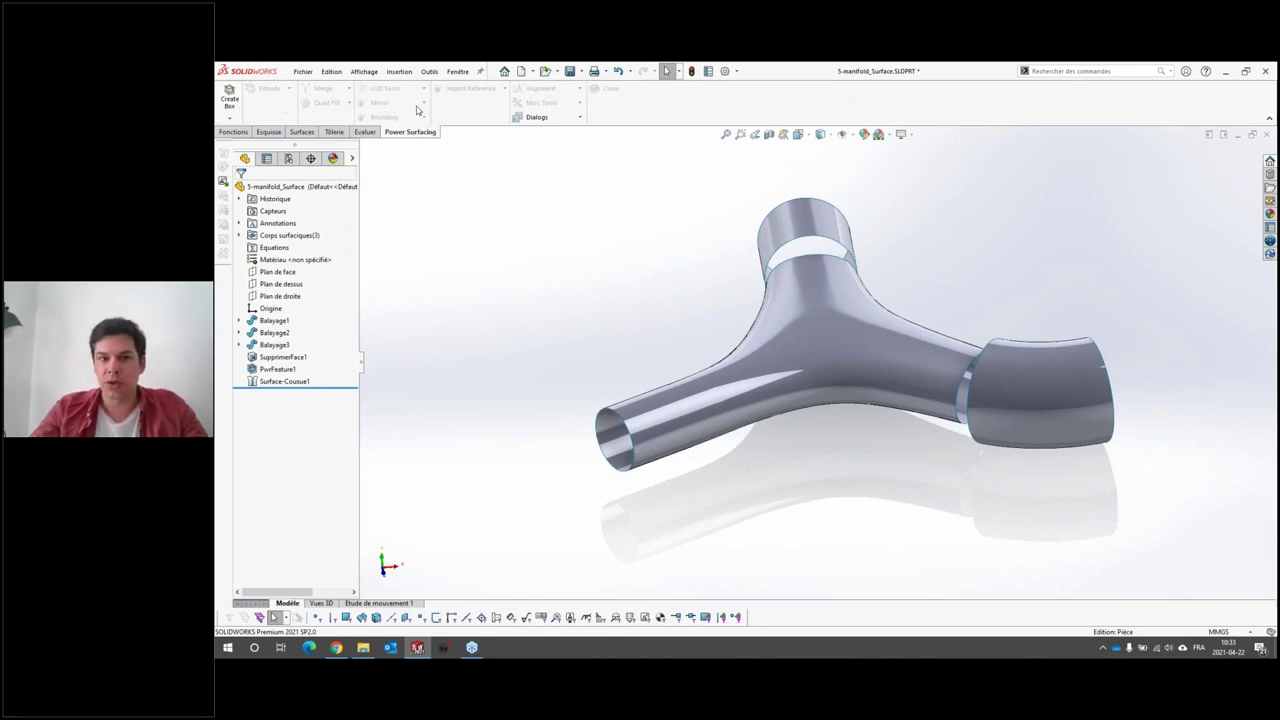
left_click(429, 71)
mouse_move(510, 99)
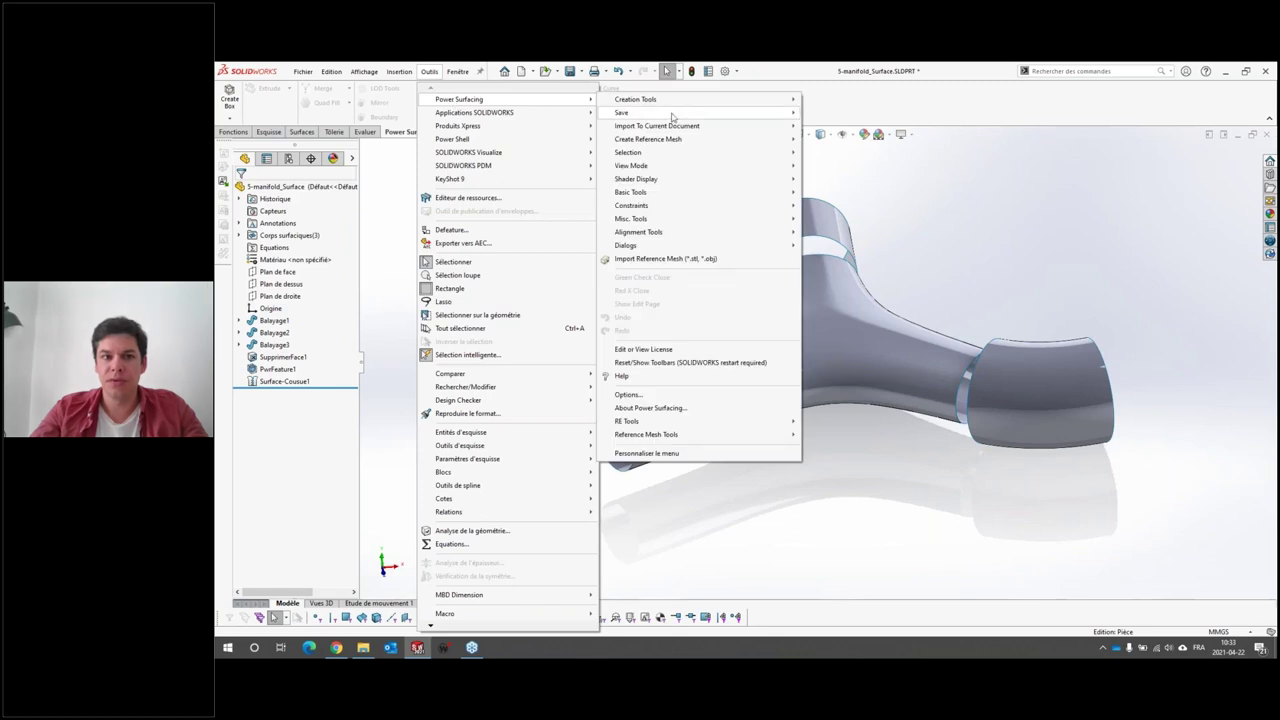
key("Escape")
key("Escape")
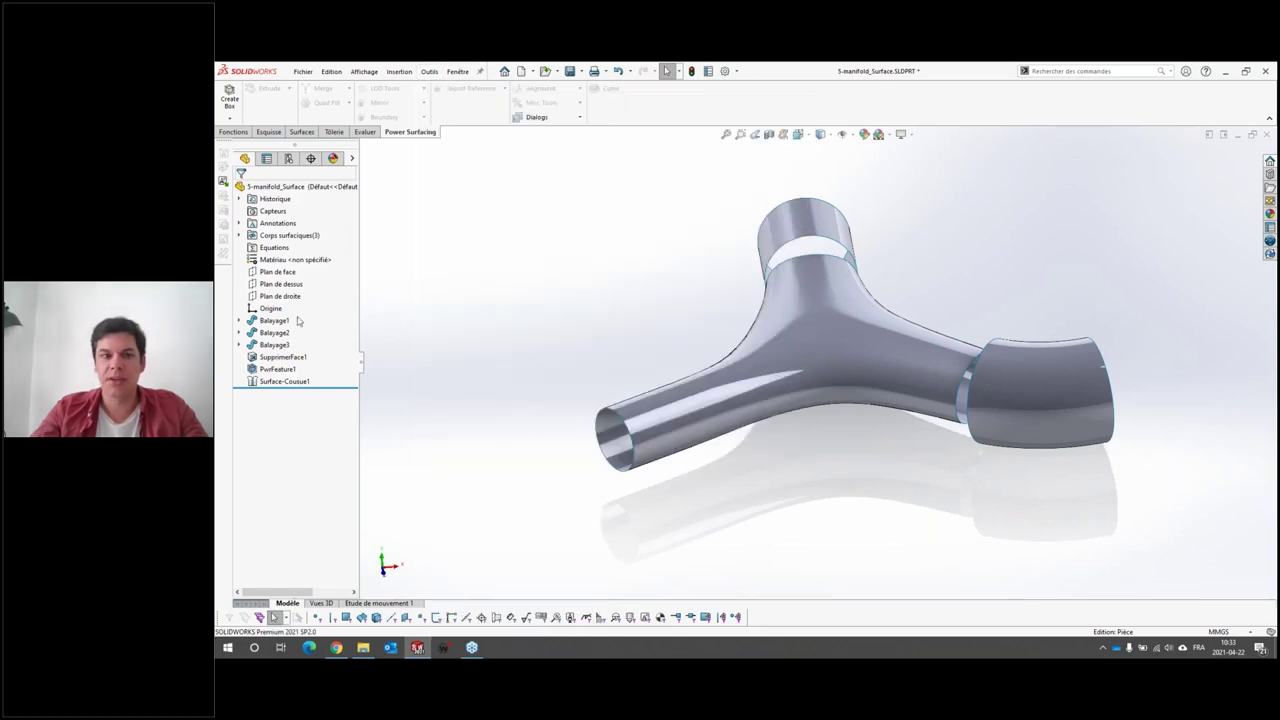
left_click(250, 369)
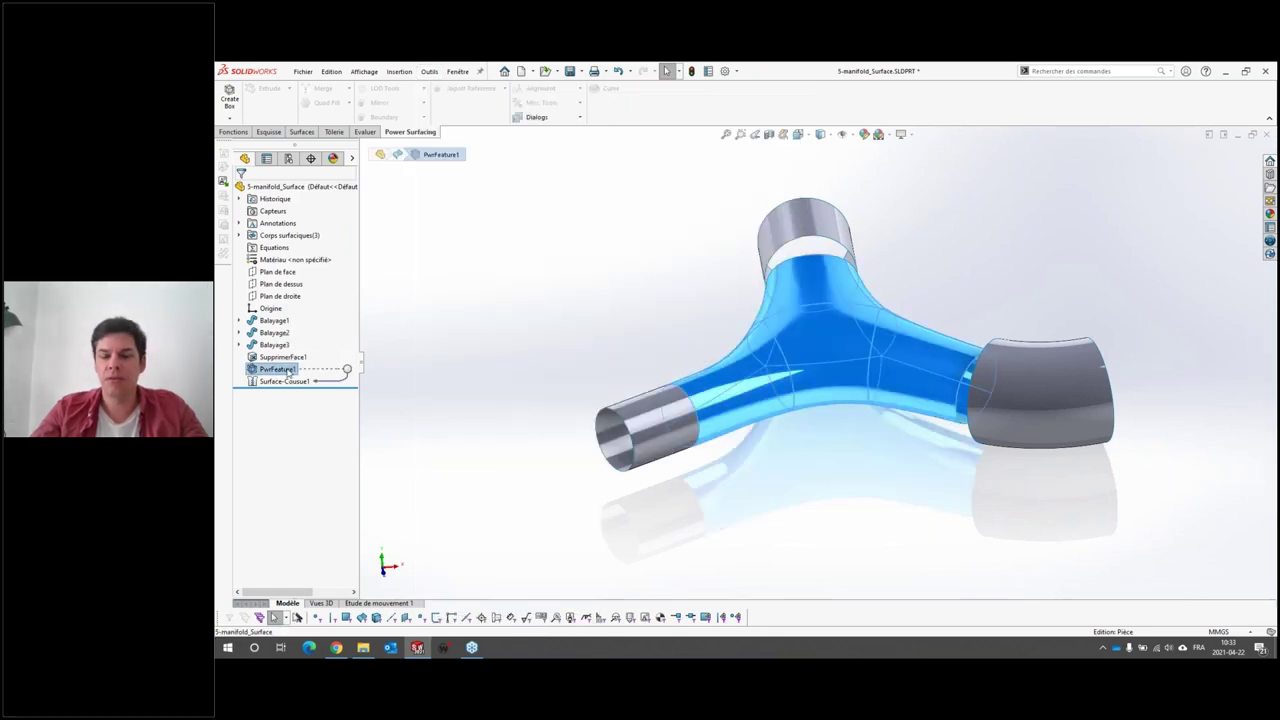
left_click(446, 317)
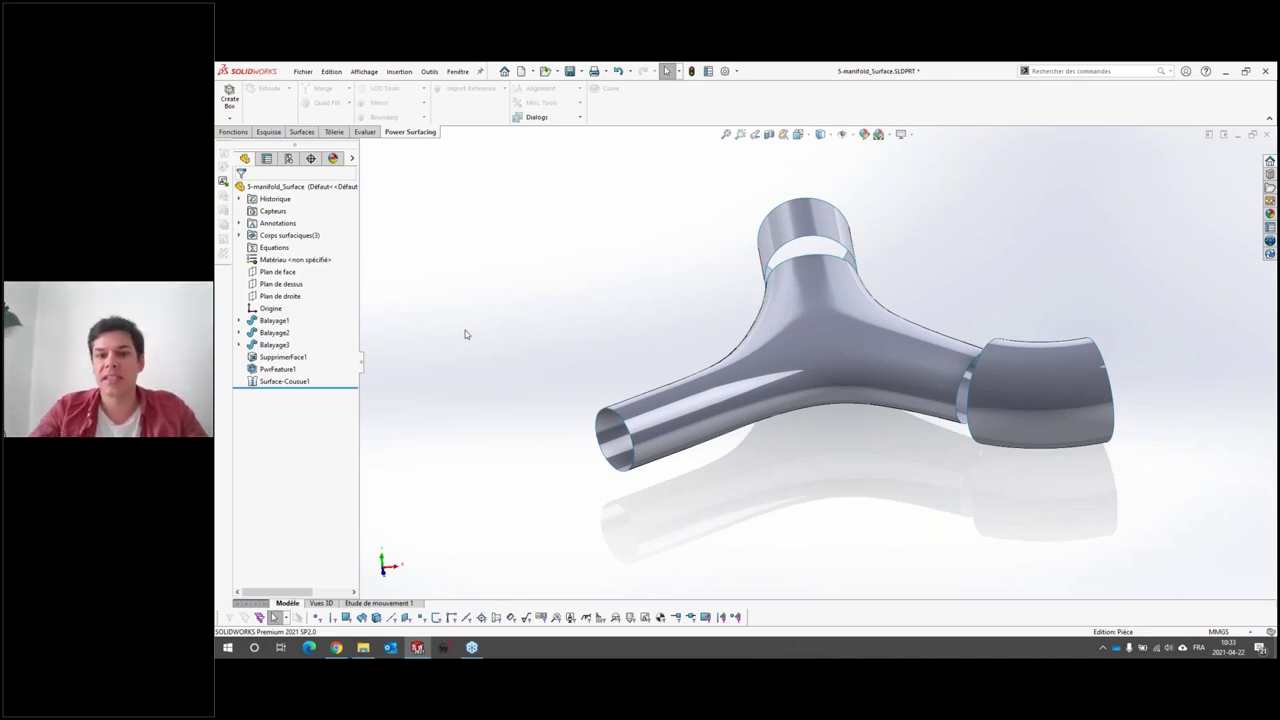
mouse_move(466, 334)
middle_mouse_down()
mouse_move(1114, 391)
mouse_move(907, 363)
mouse_move(866, 406)
middle_mouse_up()
scroll(866, 406, "down", 5)
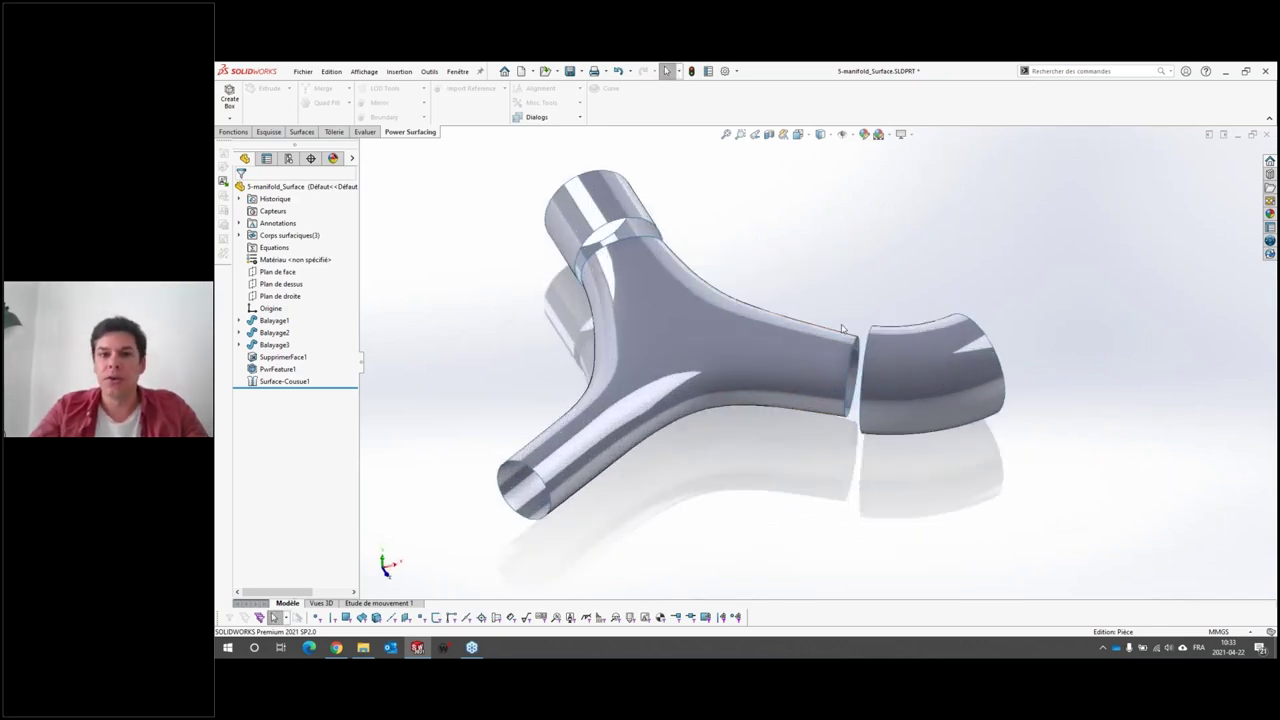
scroll(805, 308, "up", 2)
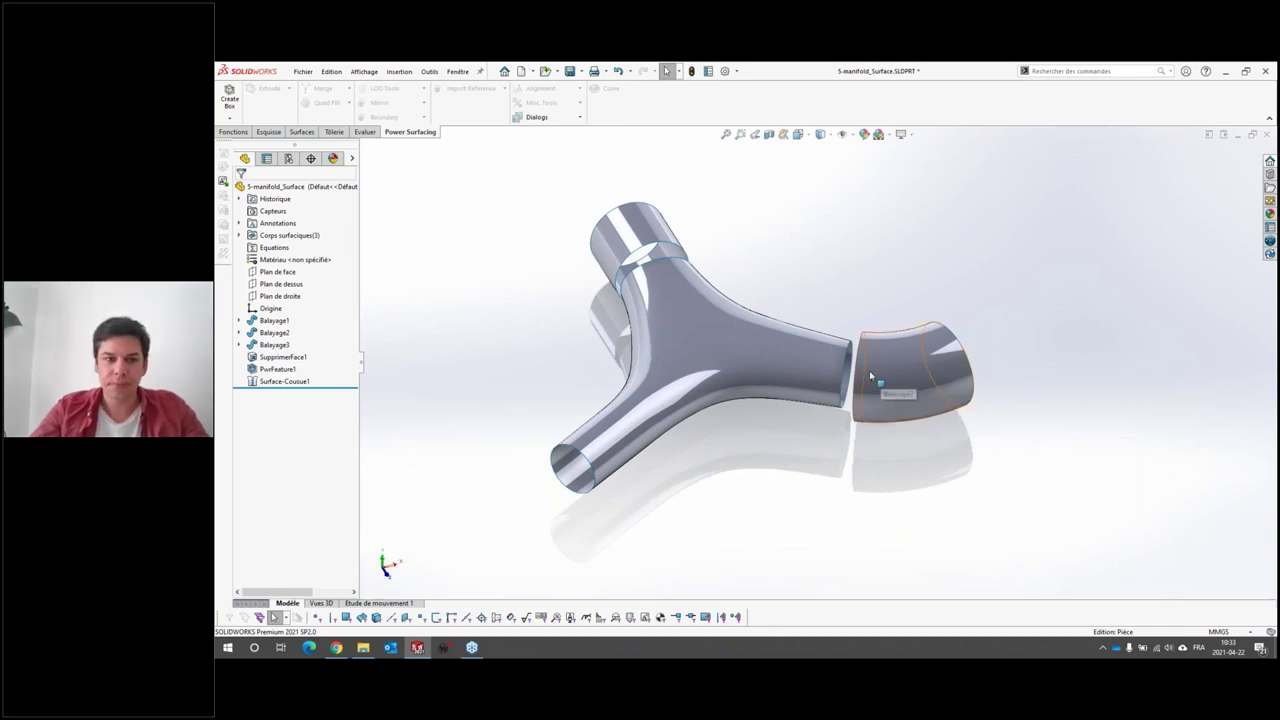
mouse_move(672, 340)
middle_mouse_down()
mouse_move(808, 340)
mouse_move(830, 296)
mouse_move(849, 301)
middle_mouse_up()
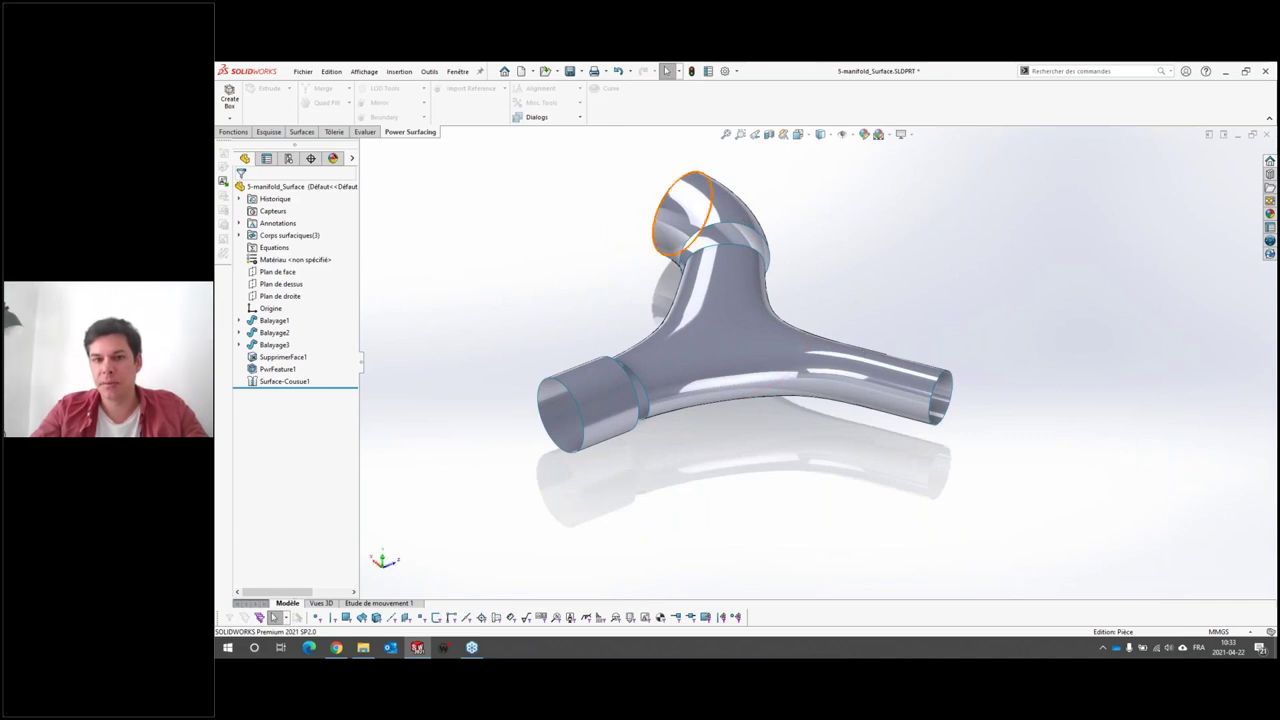
scroll(708, 213, "down", 2)
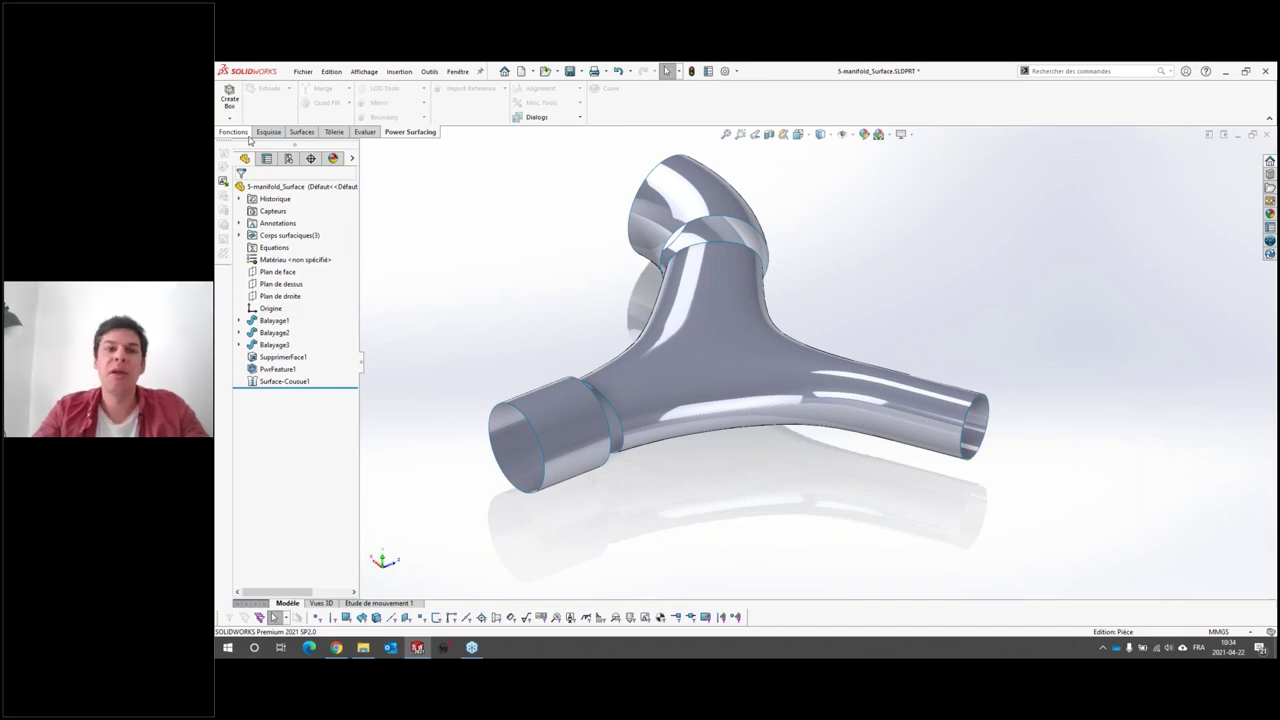
left_click(302, 132)
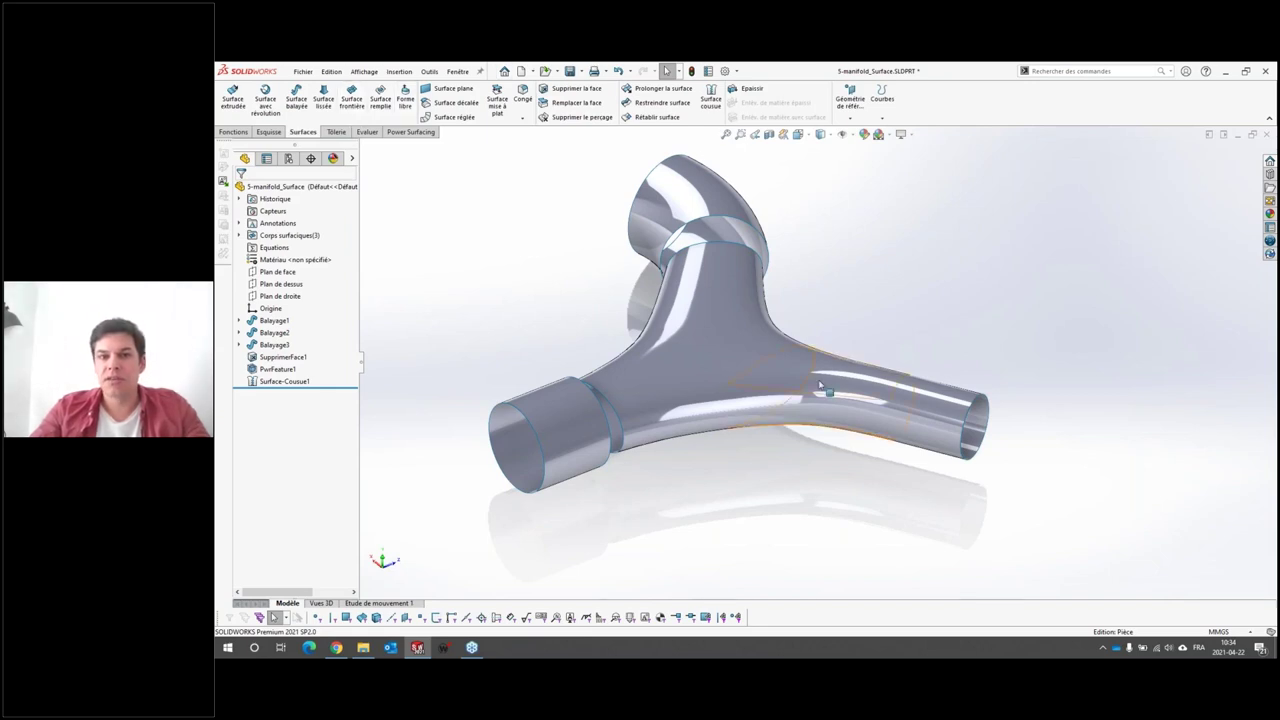
scroll(812, 395, "up", 2)
middle_click_drag(812, 395, 808, 330)
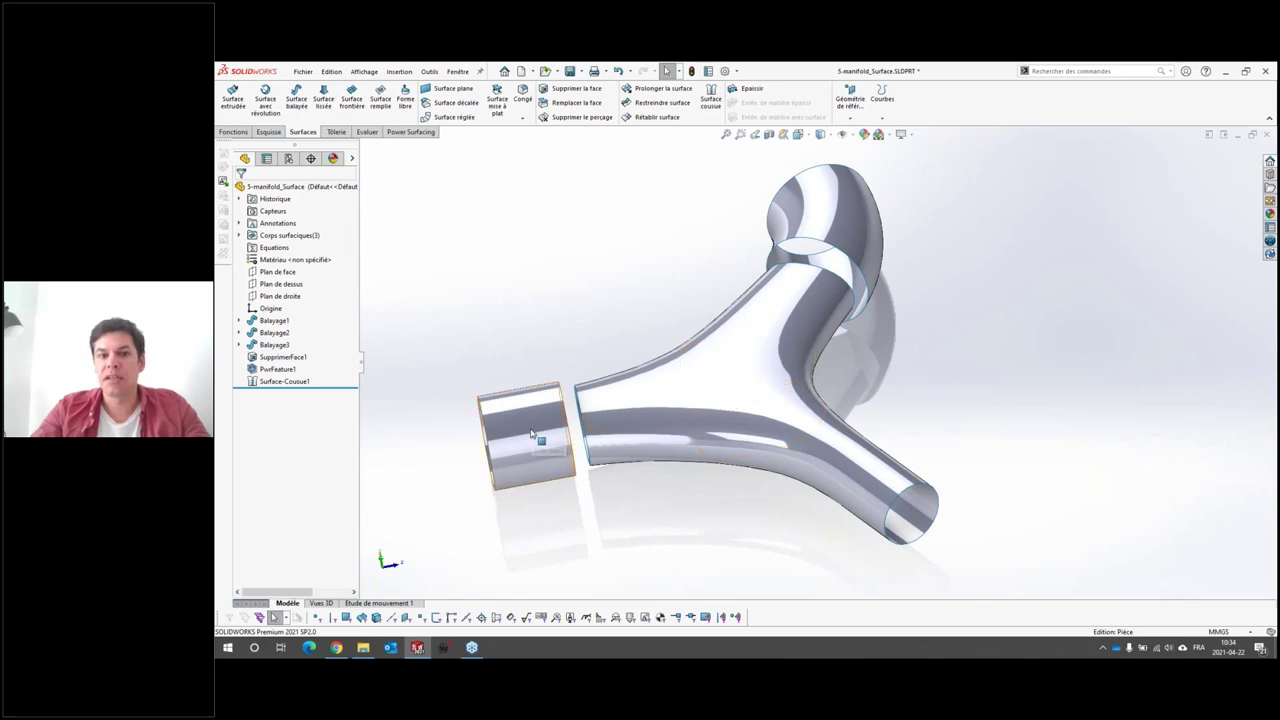
key("ctrl+7")
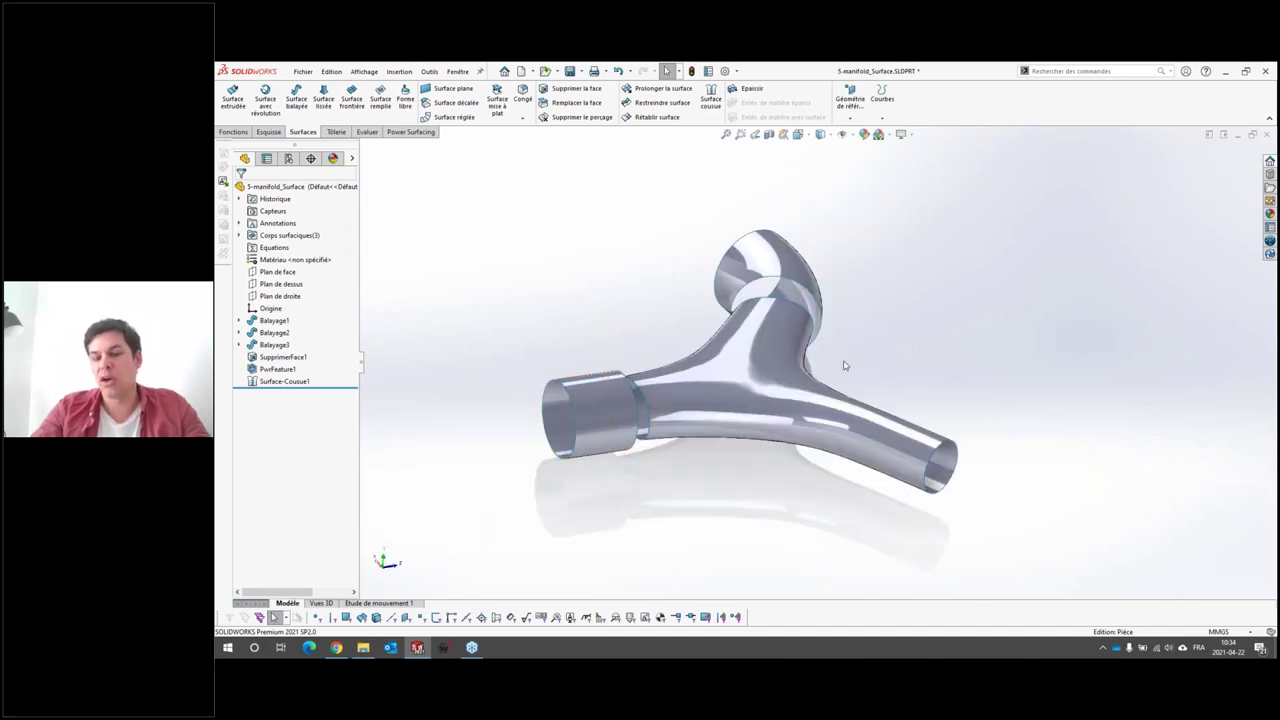
middle_click_drag(873, 394, 760, 280)
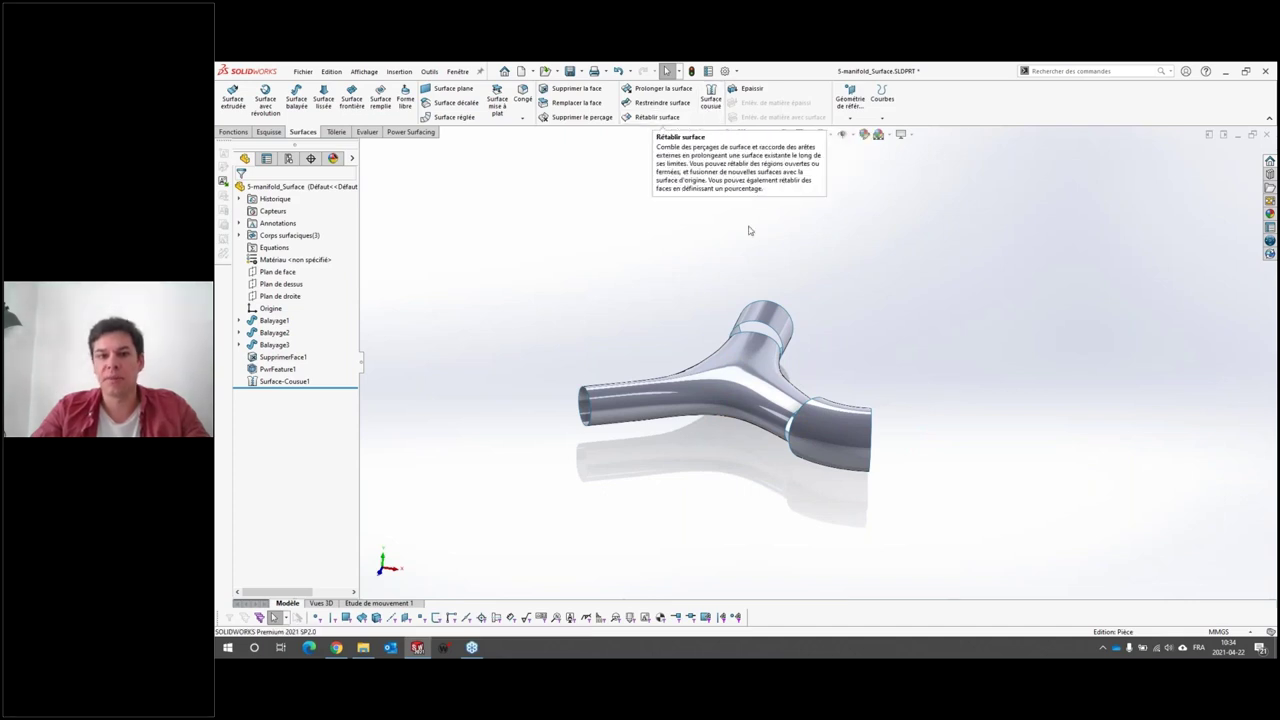
middle_click_drag(770, 300, 748, 314)
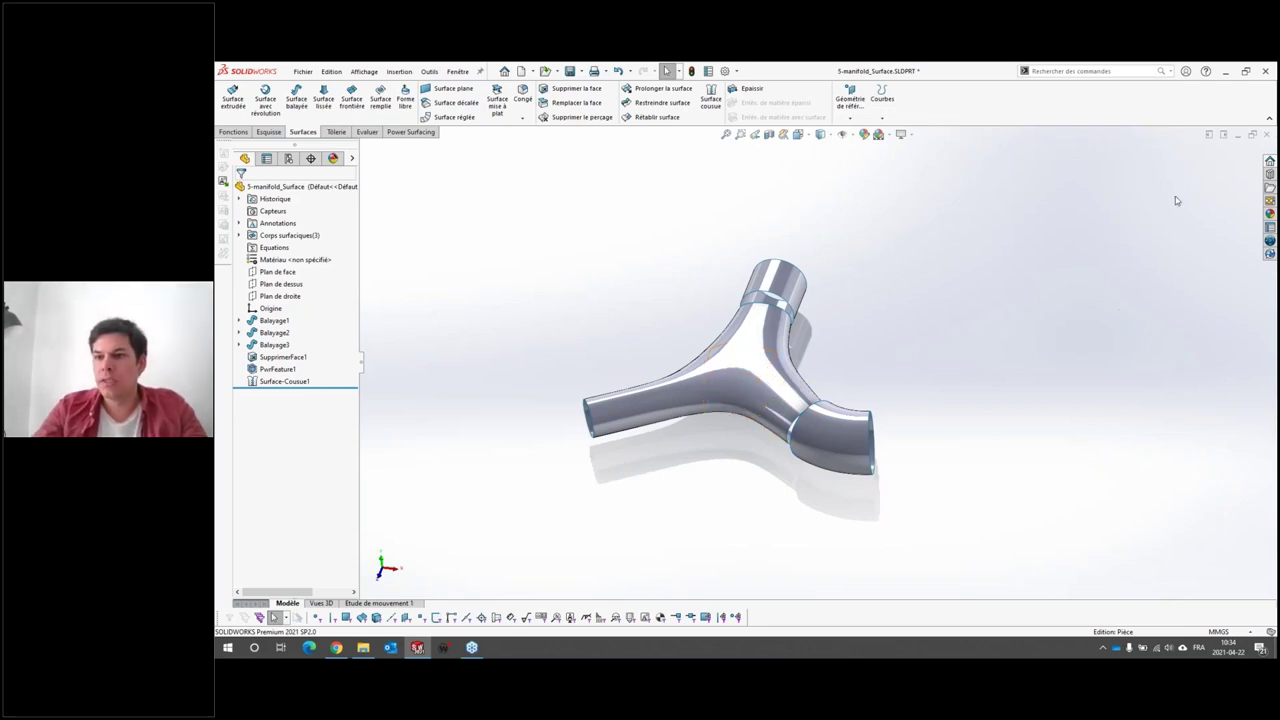
Step: Close the manifold without saving and reopen 4-Poignée.SLDPRT from recent documents
left_click(1266, 134)
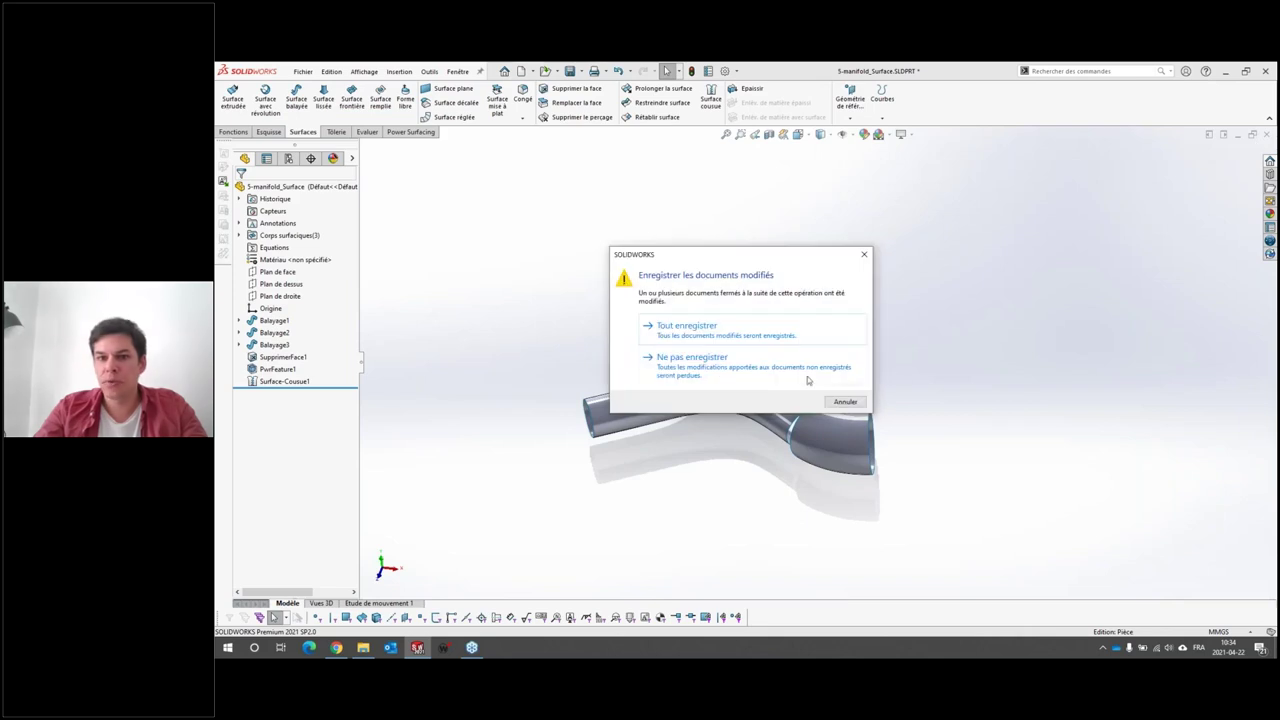
left_click(753, 378)
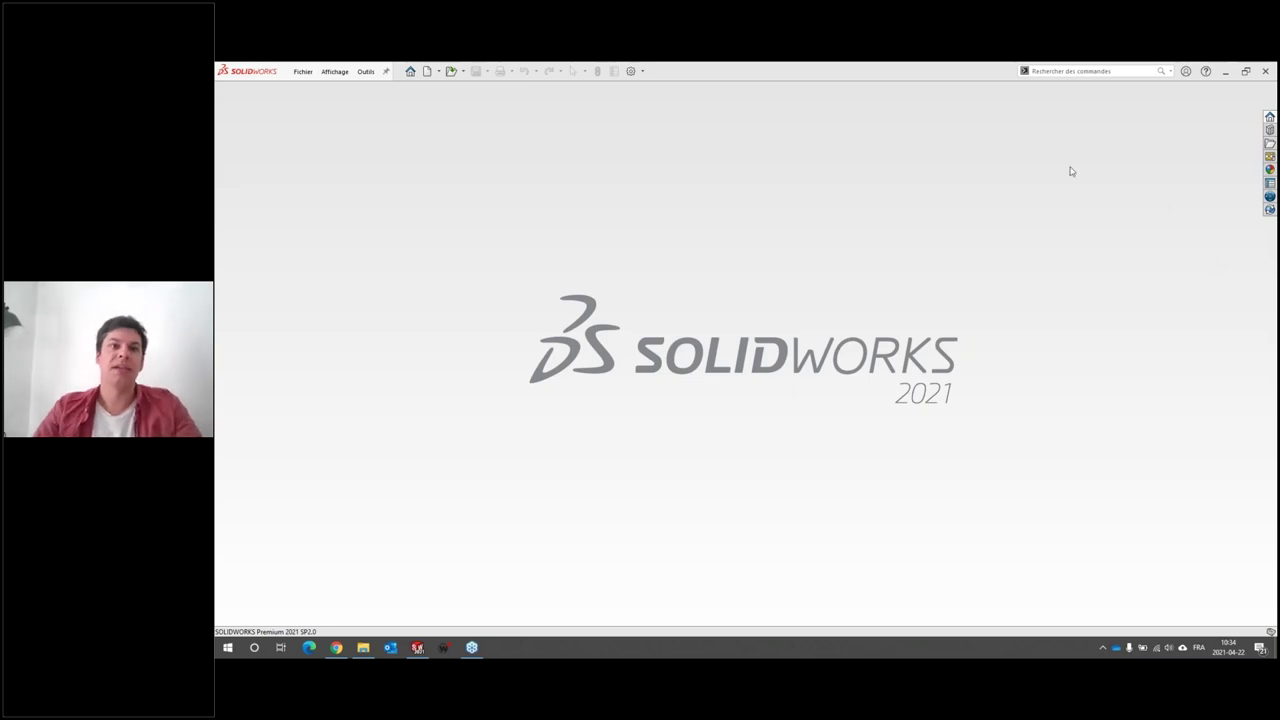
left_click(463, 71)
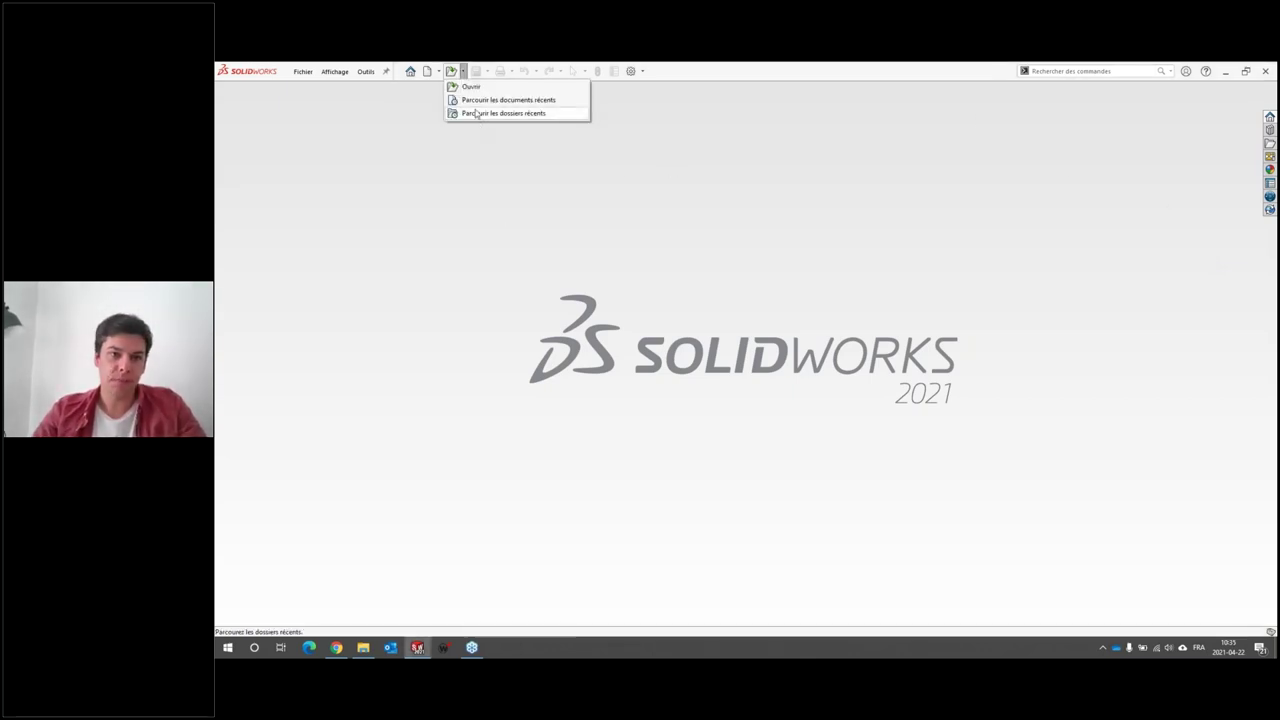
left_click(474, 99)
left_click(718, 218)
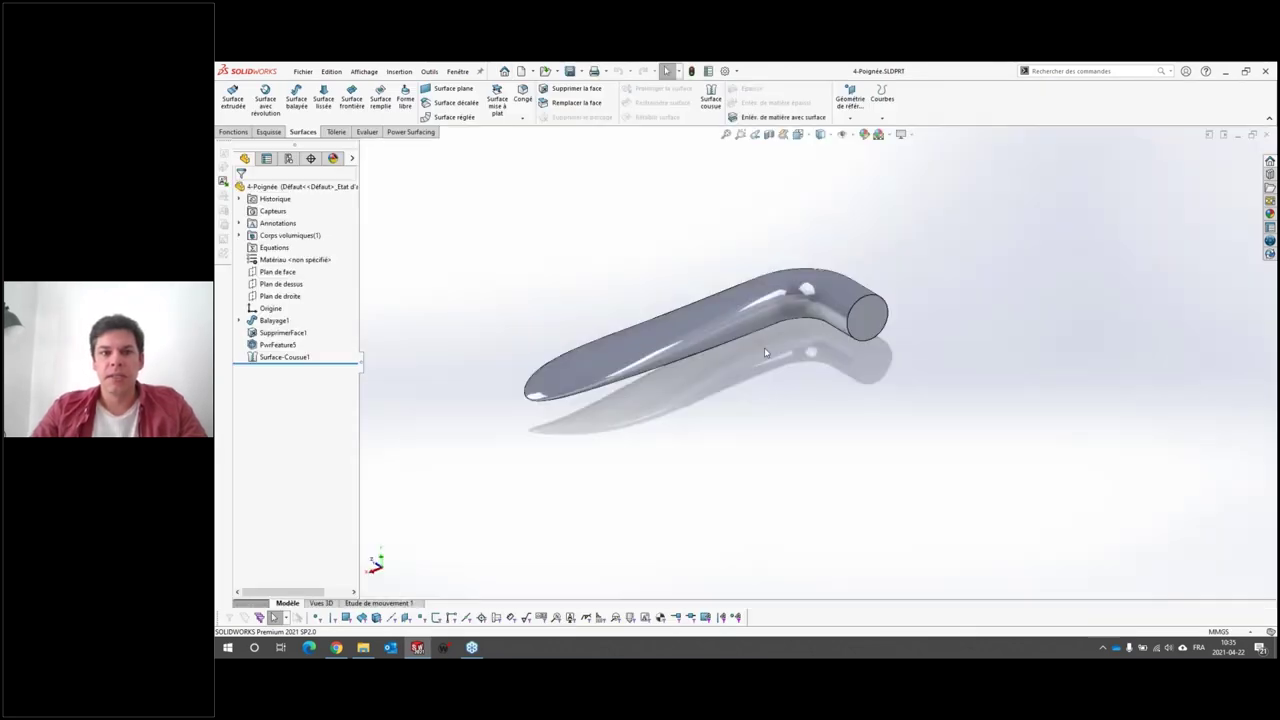
Step: Edit PwrFeature5 to show the handle grip's control cage and select a cage face
mouse_move(764, 347)
middle_mouse_down()
mouse_move(803, 286)
mouse_move(848, 403)
mouse_move(746, 327)
middle_mouse_up()
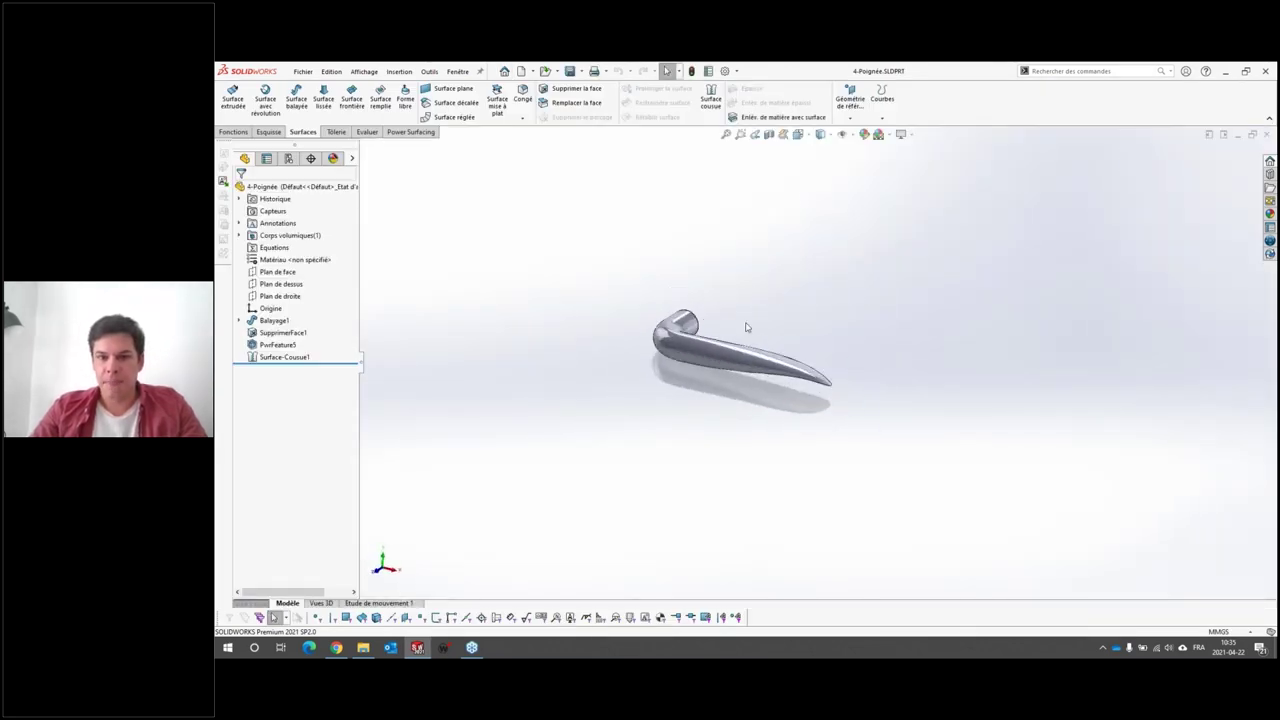
scroll(810, 404, "down", 2)
scroll(810, 404, "down", 2)
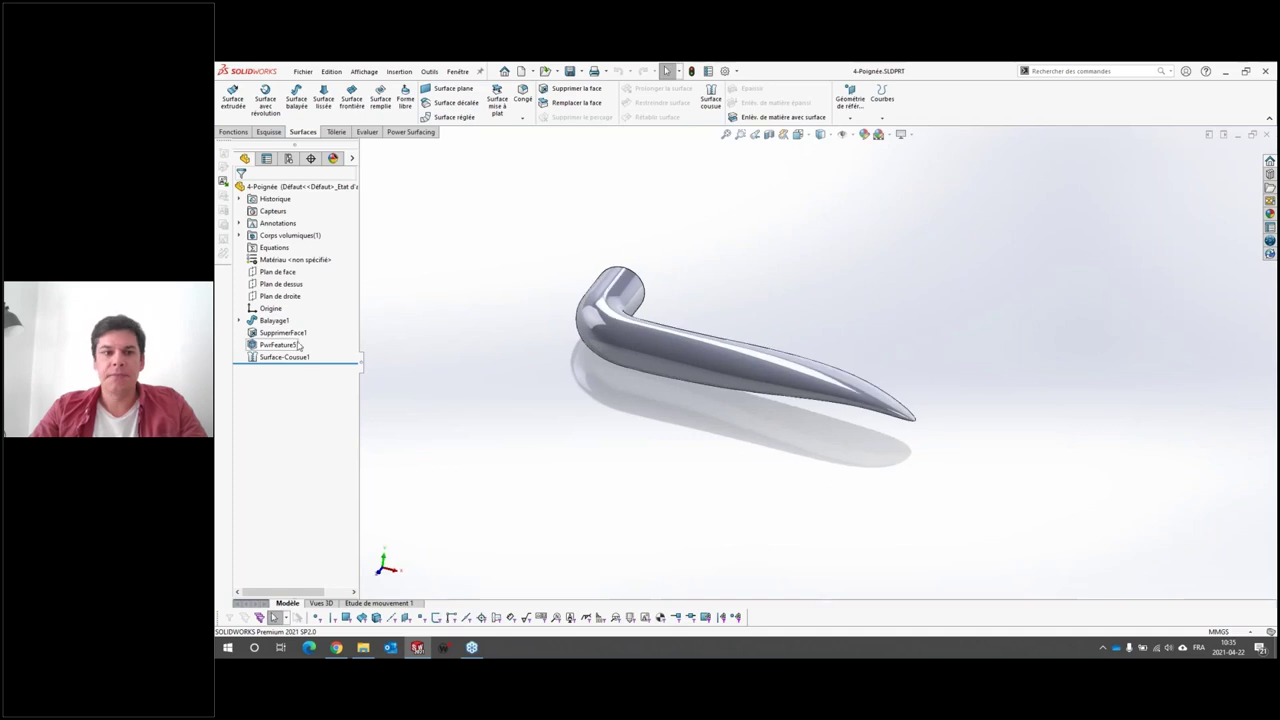
right_click(278, 344)
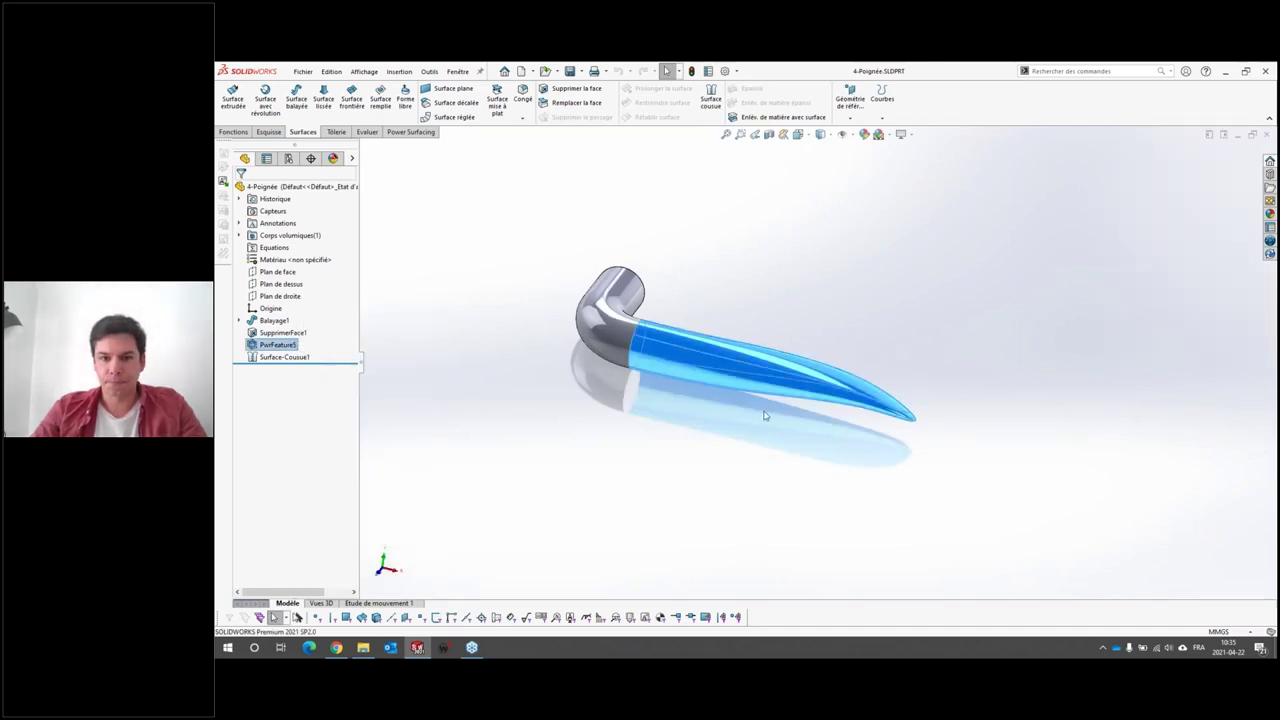
mouse_move(797, 306)
middle_mouse_down()
mouse_move(862, 418)
mouse_move(644, 335)
middle_mouse_up()
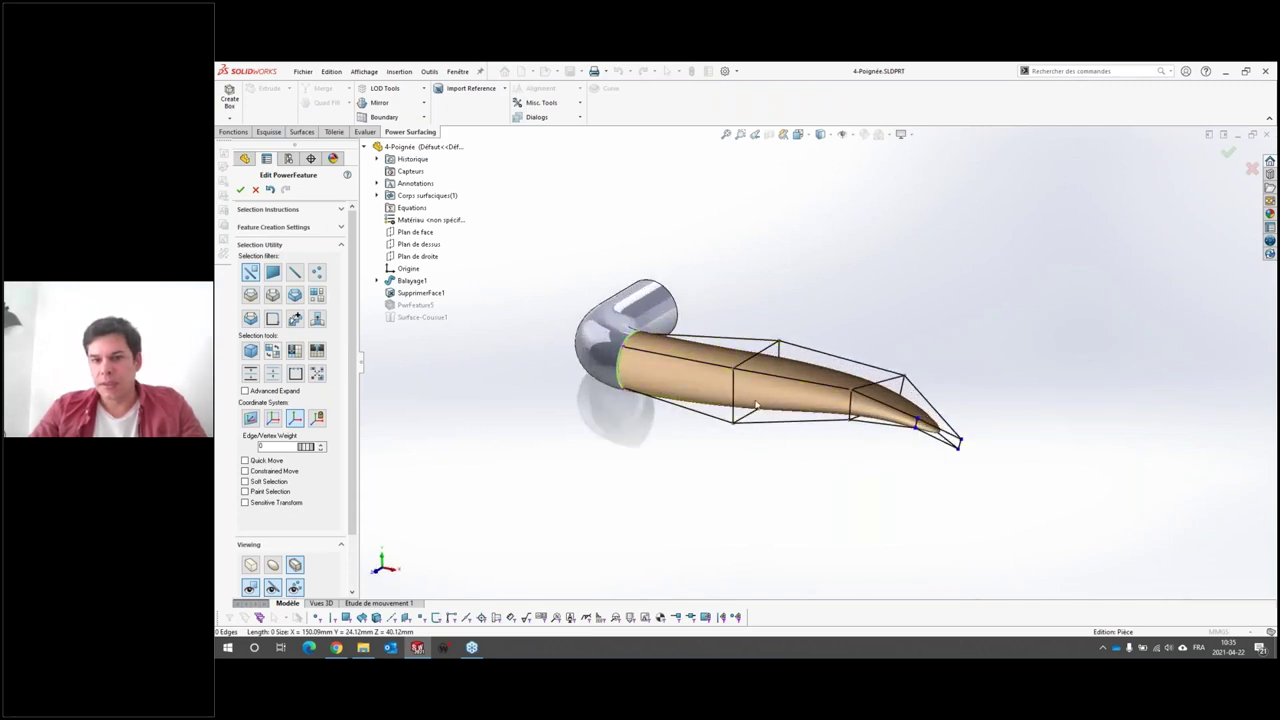
mouse_move(757, 404)
middle_mouse_down()
mouse_move(872, 358)
mouse_move(838, 377)
mouse_move(861, 374)
middle_mouse_up()
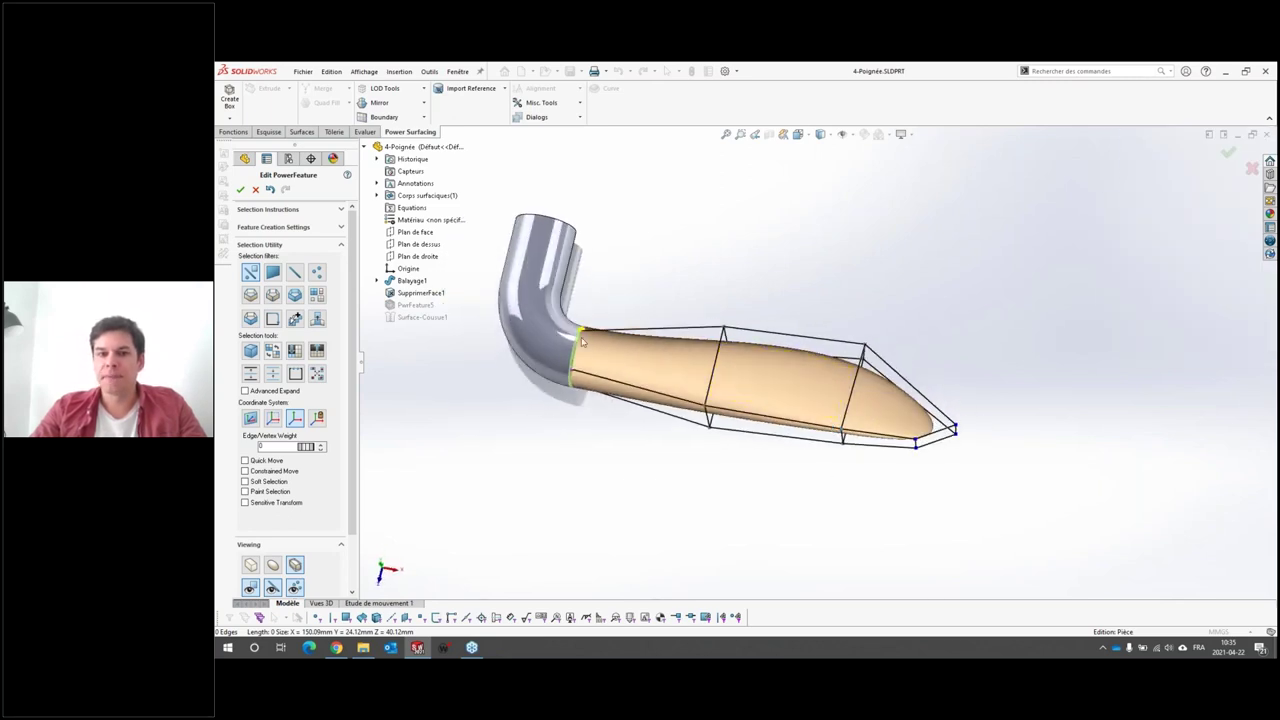
mouse_move(726, 460)
middle_mouse_down()
mouse_move(726, 306)
mouse_move(762, 410)
middle_mouse_up()
left_click(772, 378)
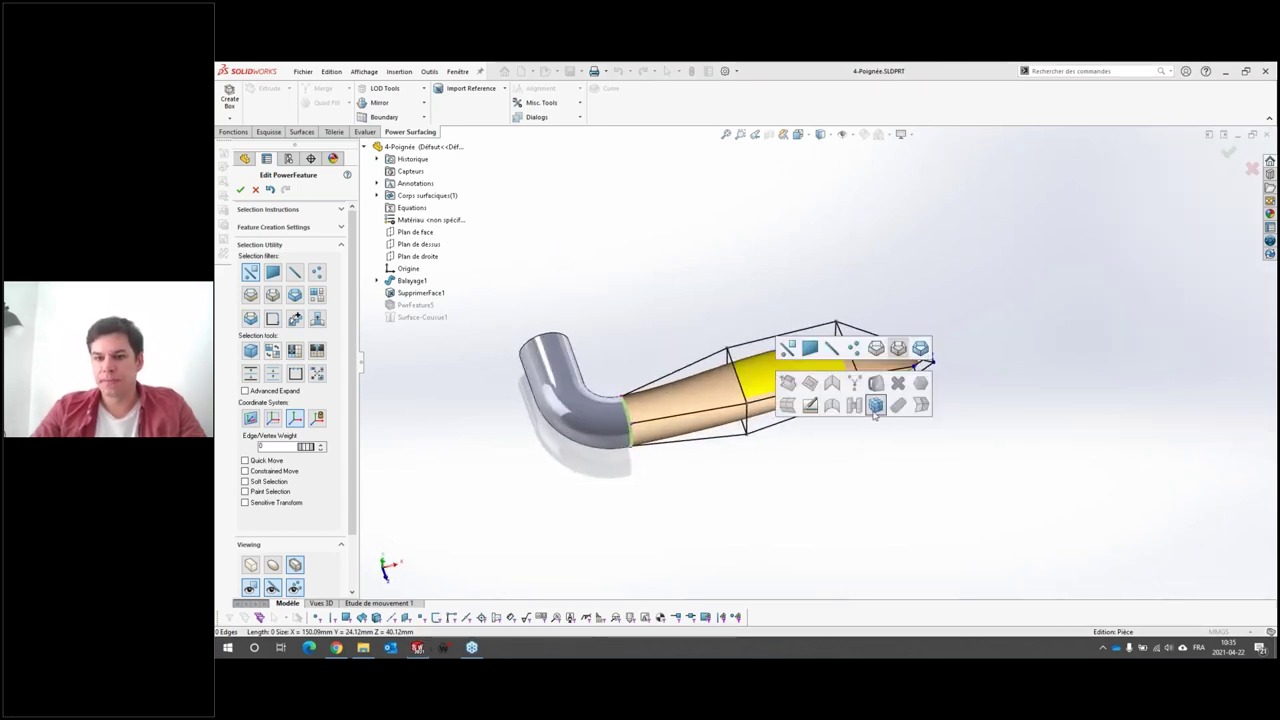
Step: Subdivide the blade cage into a finer mesh, then undo the subdivision
left_click(875, 404)
mouse_move(843, 408)
middle_mouse_down()
mouse_move(858, 350)
mouse_move(846, 251)
mouse_move(863, 494)
mouse_move(834, 551)
mouse_move(858, 484)
mouse_move(720, 331)
middle_mouse_up()
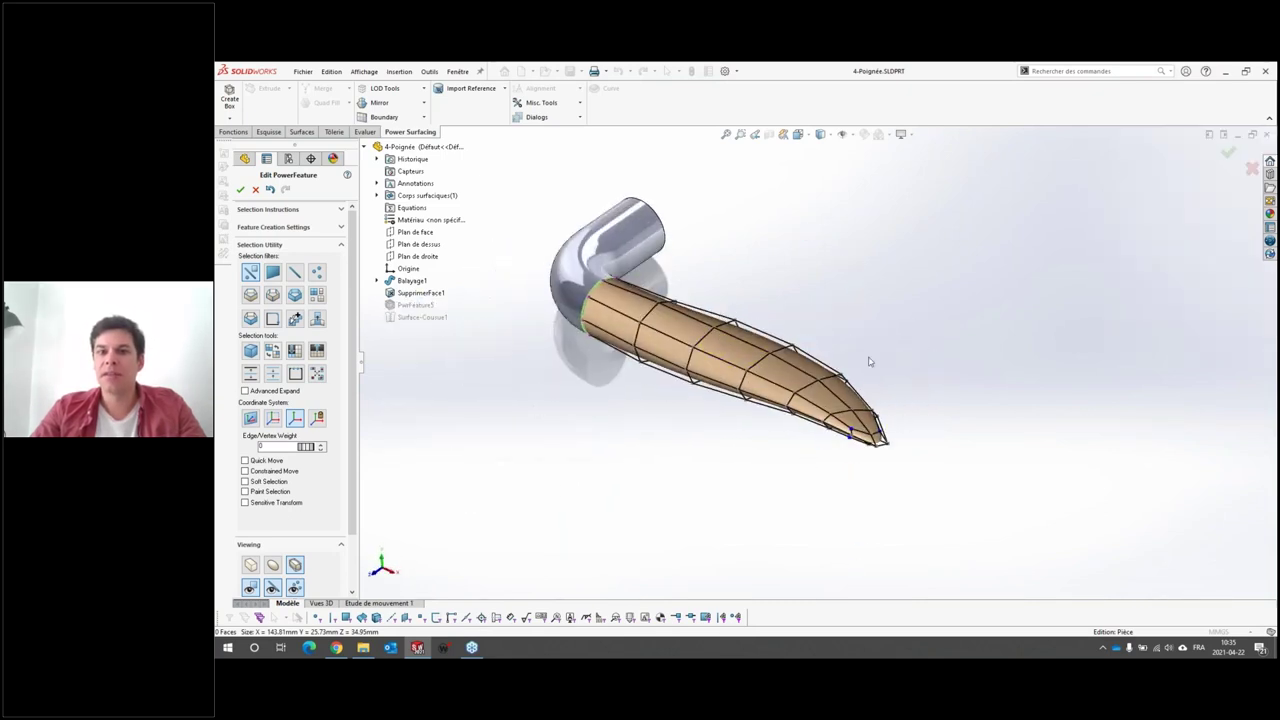
left_click(782, 376)
middle_click_drag(782, 376, 818, 405)
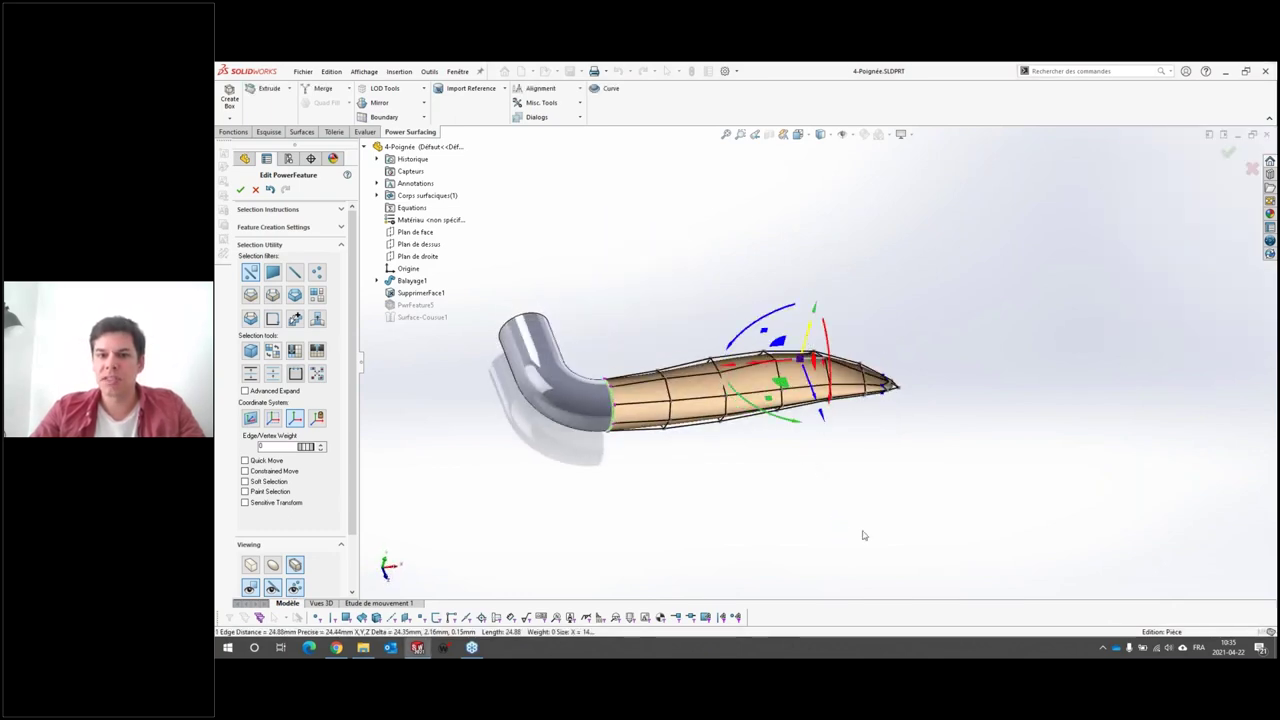
mouse_move(843, 474)
middle_mouse_down()
mouse_move(814, 396)
mouse_move(843, 364)
mouse_move(733, 441)
middle_mouse_up()
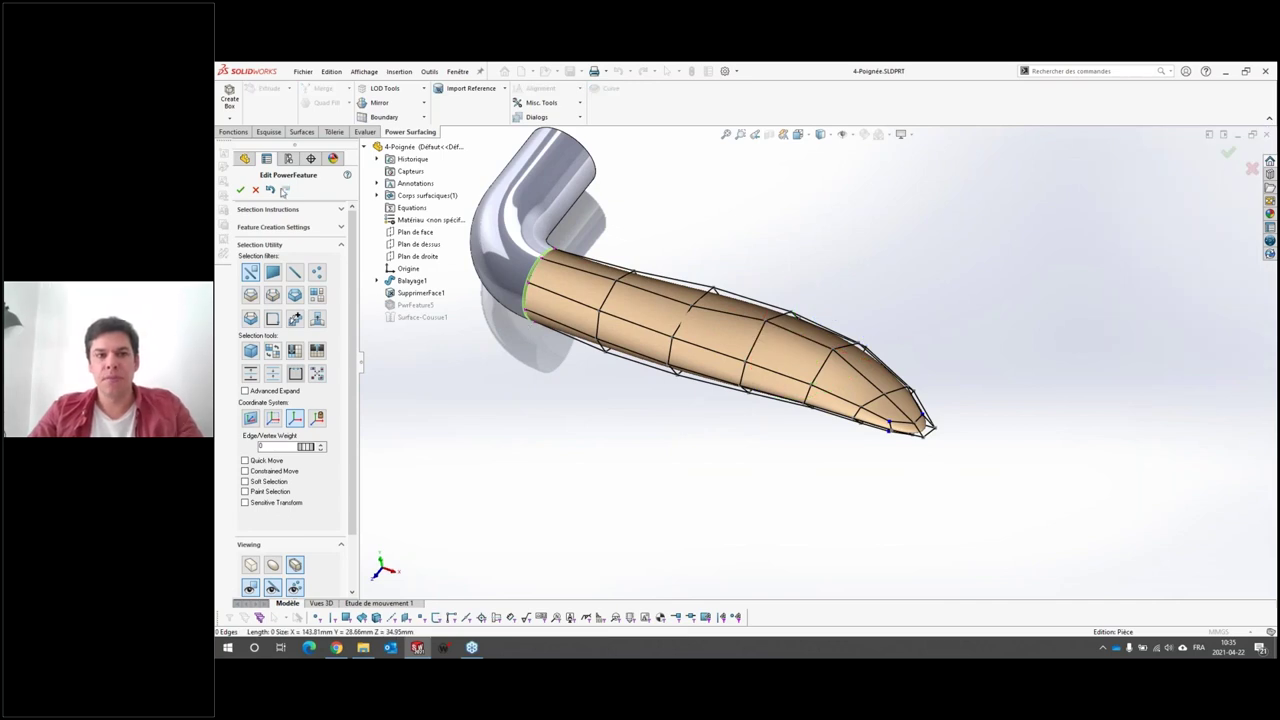
left_click(270, 191)
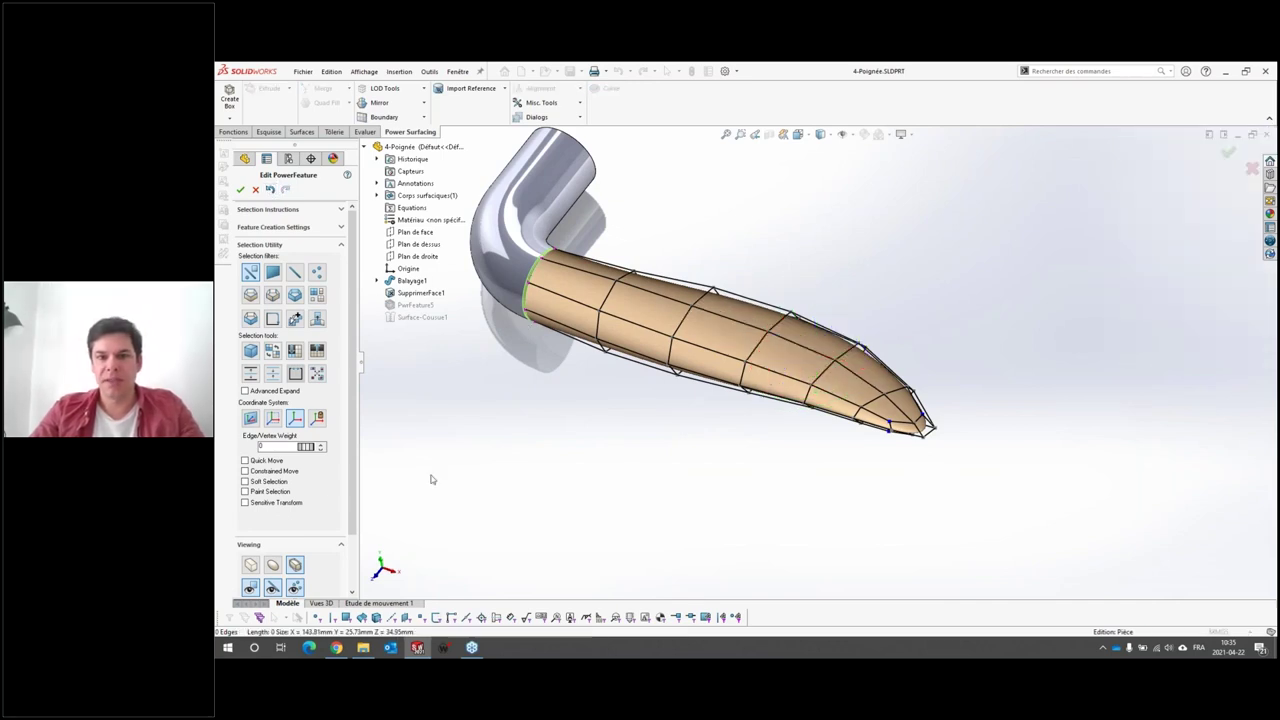
Step: With Soft Selection on, pull a blade cage vertex upward to reshape it
left_click(246, 482)
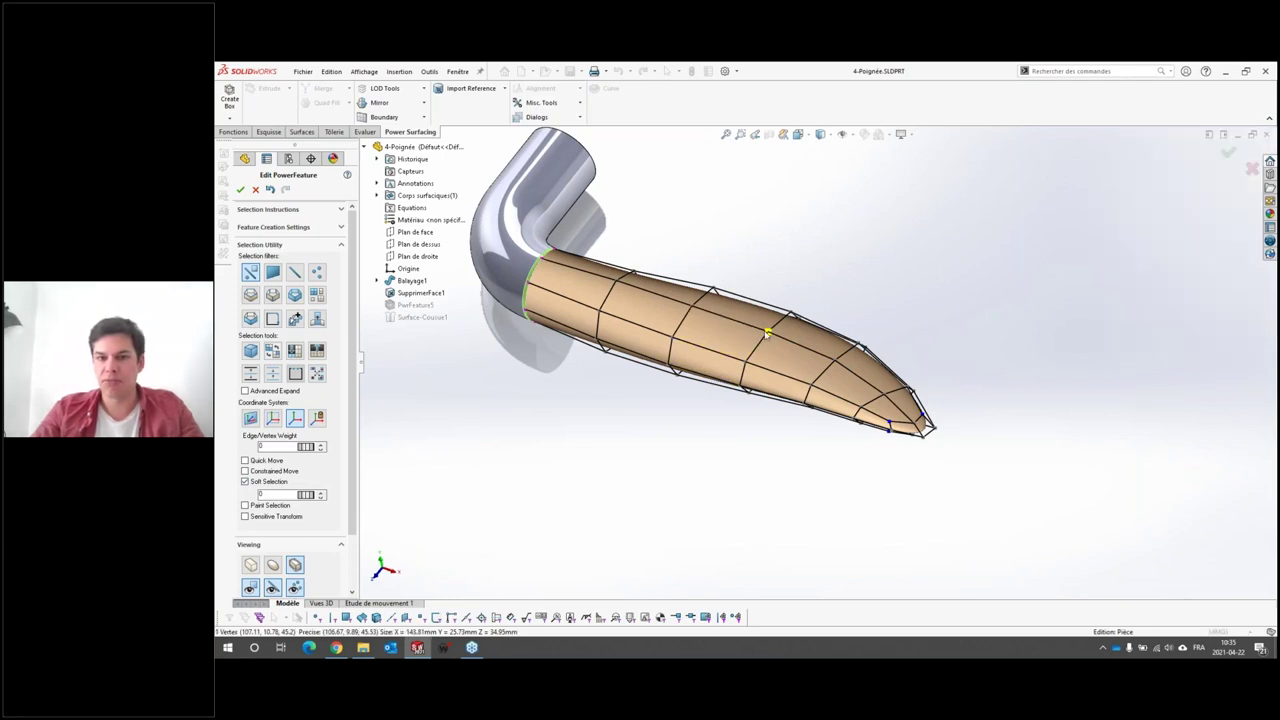
left_click(758, 331)
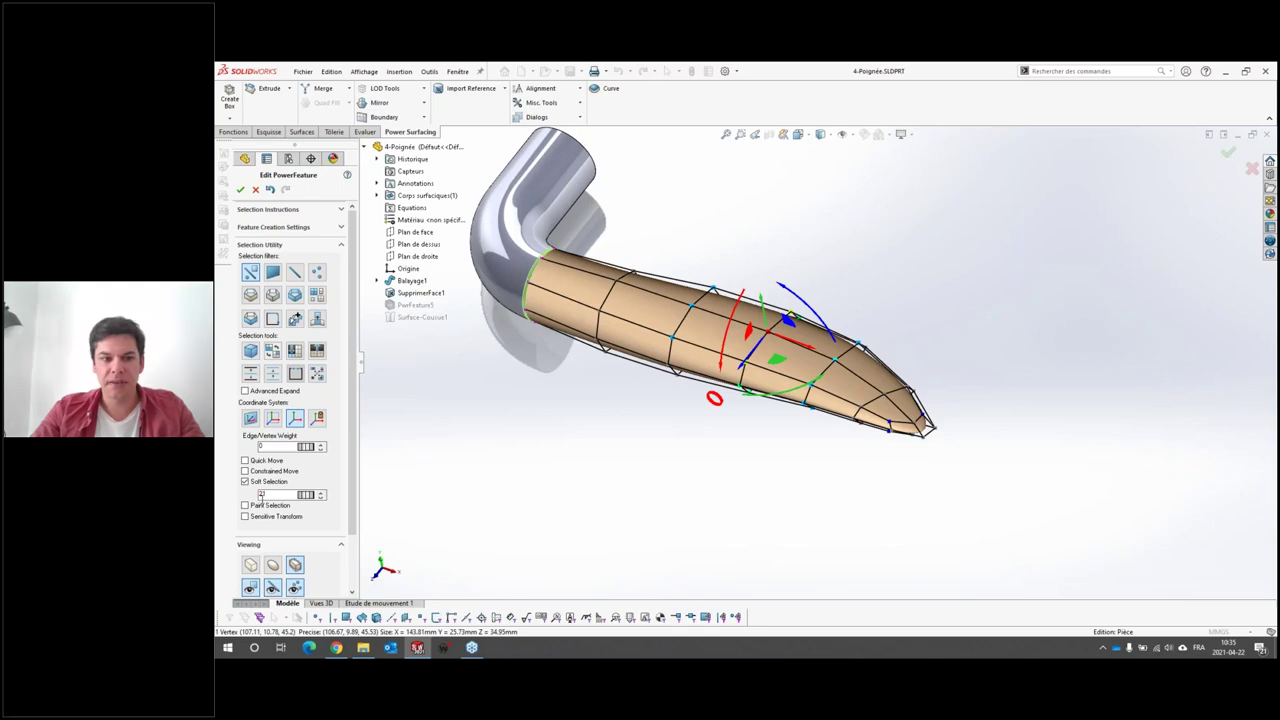
scroll(664, 413, "down", 2)
scroll(664, 413, "down", 2)
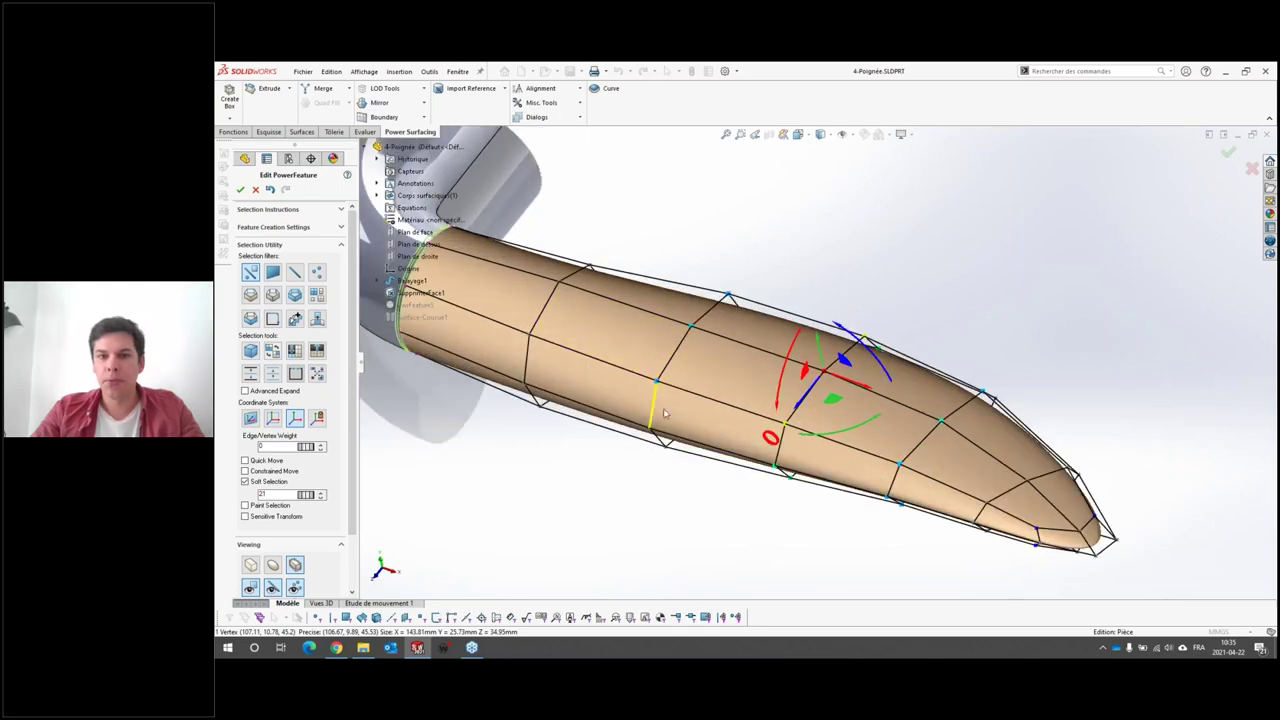
left_click(885, 485)
middle_click_drag(885, 485, 929, 373)
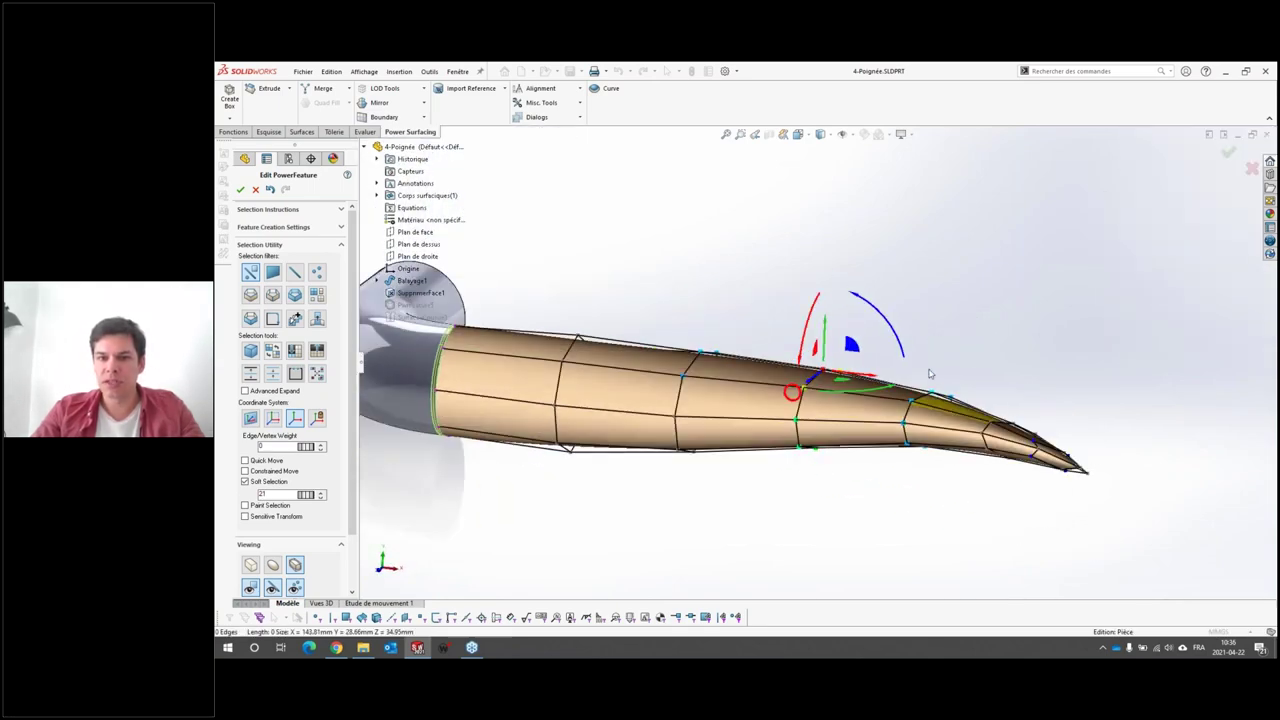
middle_click_drag(788, 437, 816, 357)
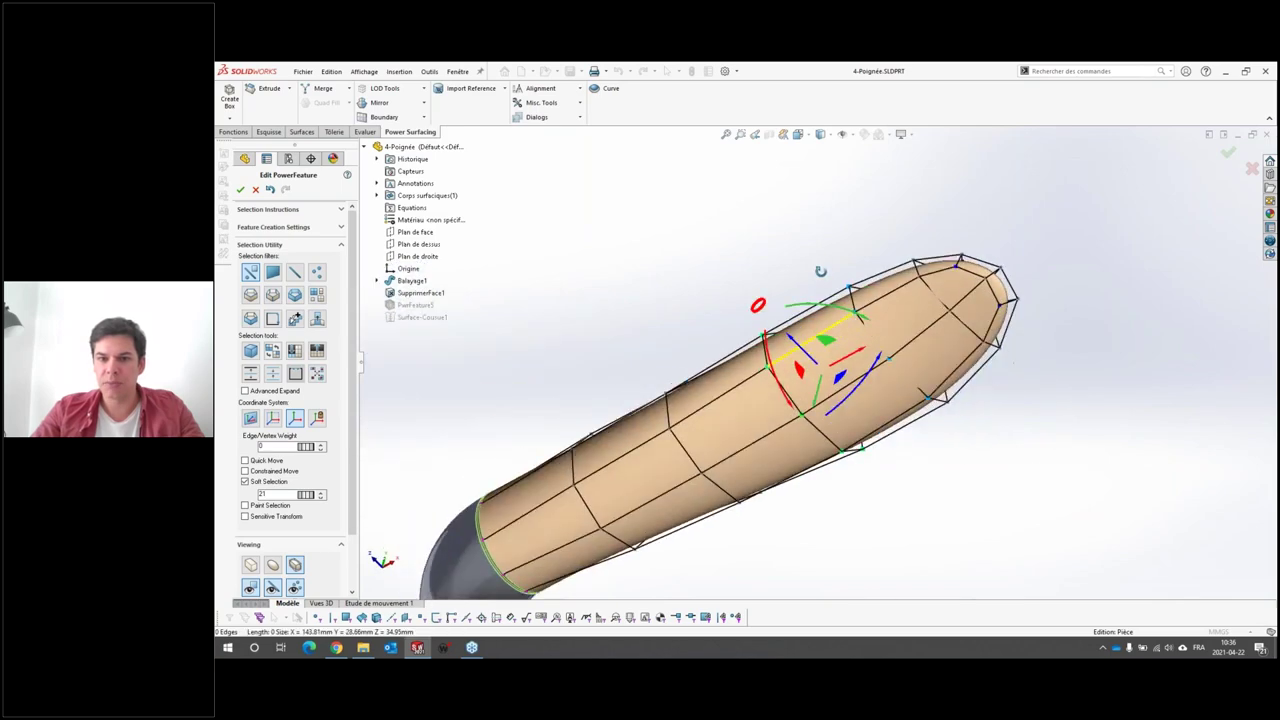
mouse_move(816, 357)
left_mouse_down()
mouse_move(814, 289)
mouse_move(818, 328)
left_mouse_up()
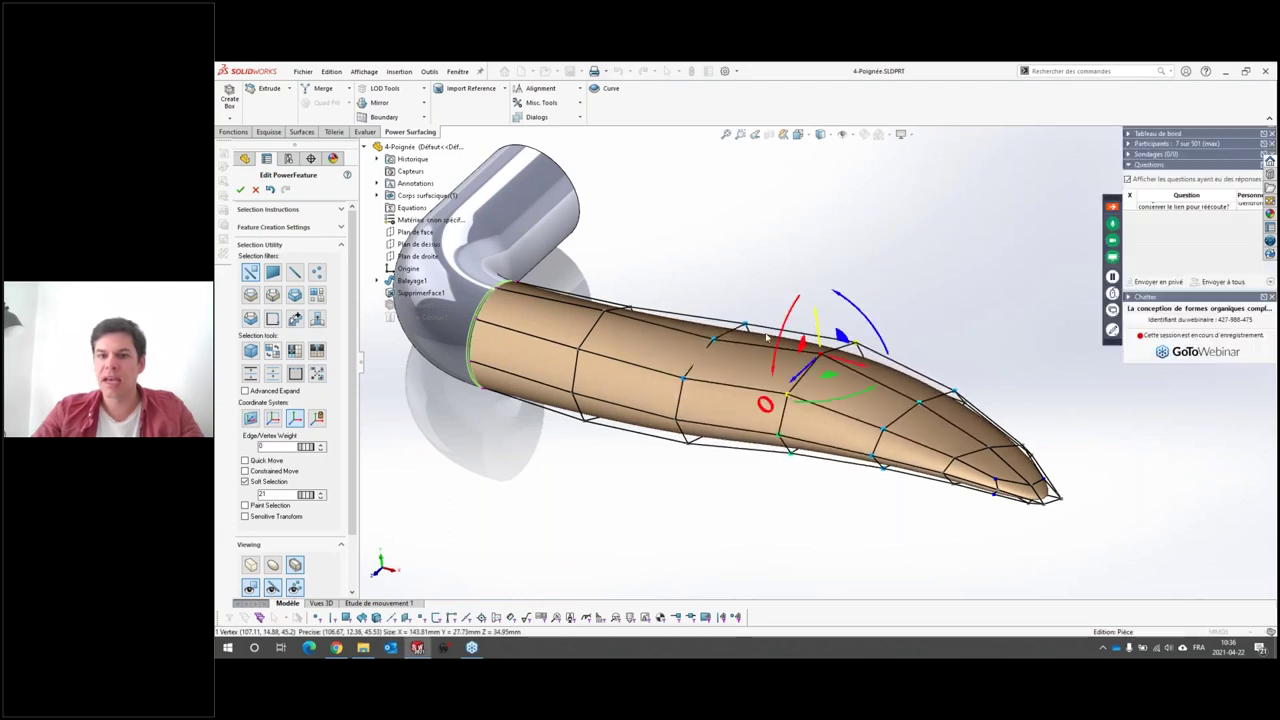
mouse_move(830, 410)
middle_mouse_down()
mouse_move(874, 447)
mouse_move(779, 517)
mouse_move(726, 516)
middle_mouse_up()
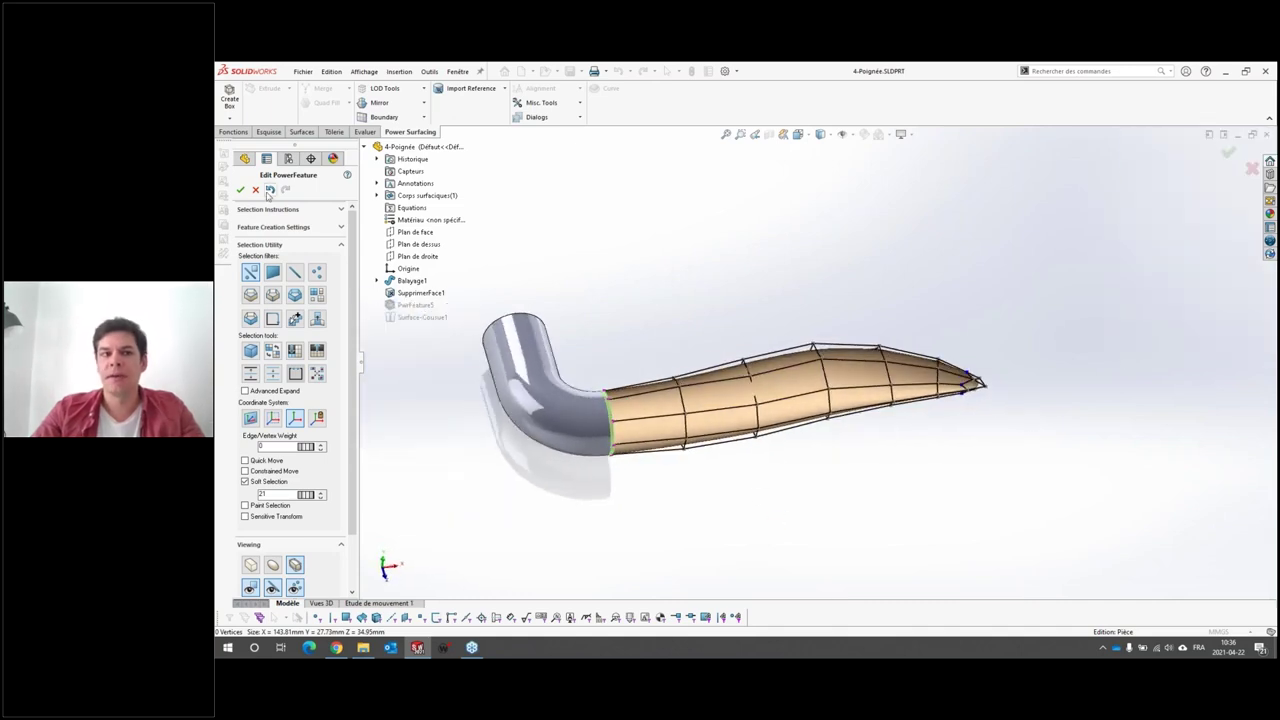
Step: Undo the vertex pull and earlier edits, back to the original coarse cage
left_click(272, 193)
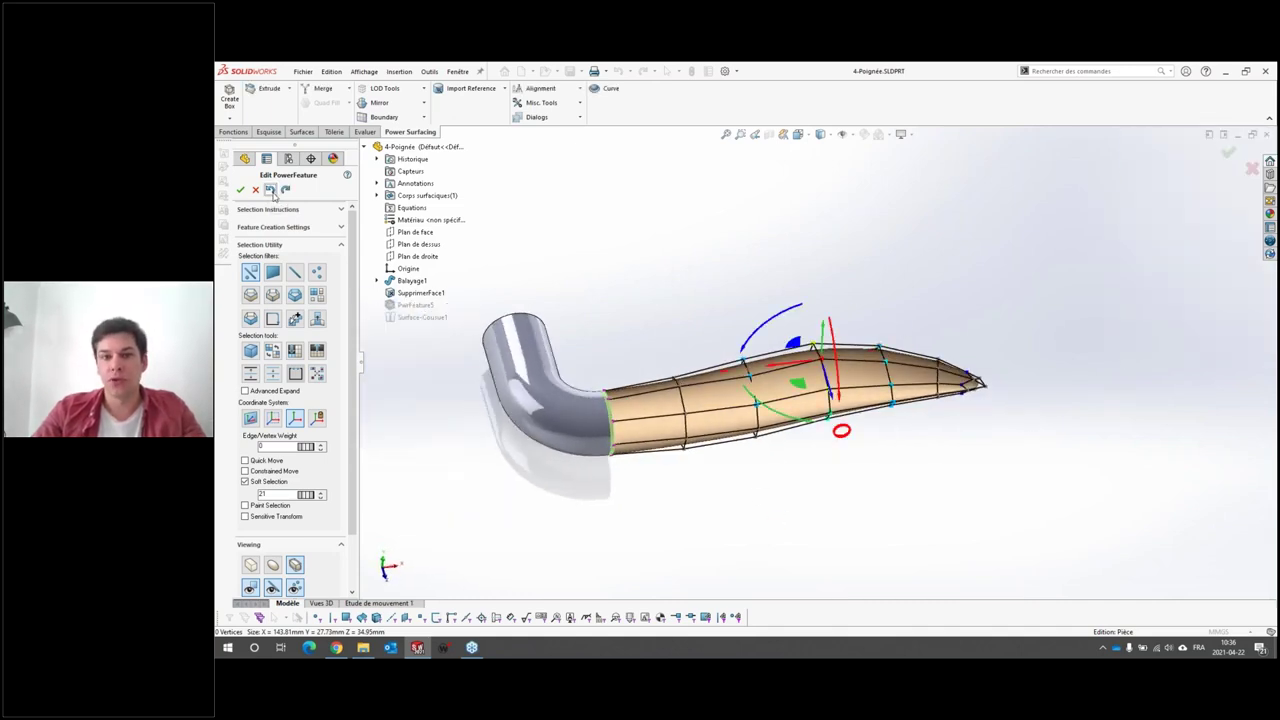
mouse_move(686, 314)
middle_mouse_down()
mouse_move(946, 451)
mouse_move(915, 460)
mouse_move(760, 380)
middle_mouse_up()
left_click(270, 190)
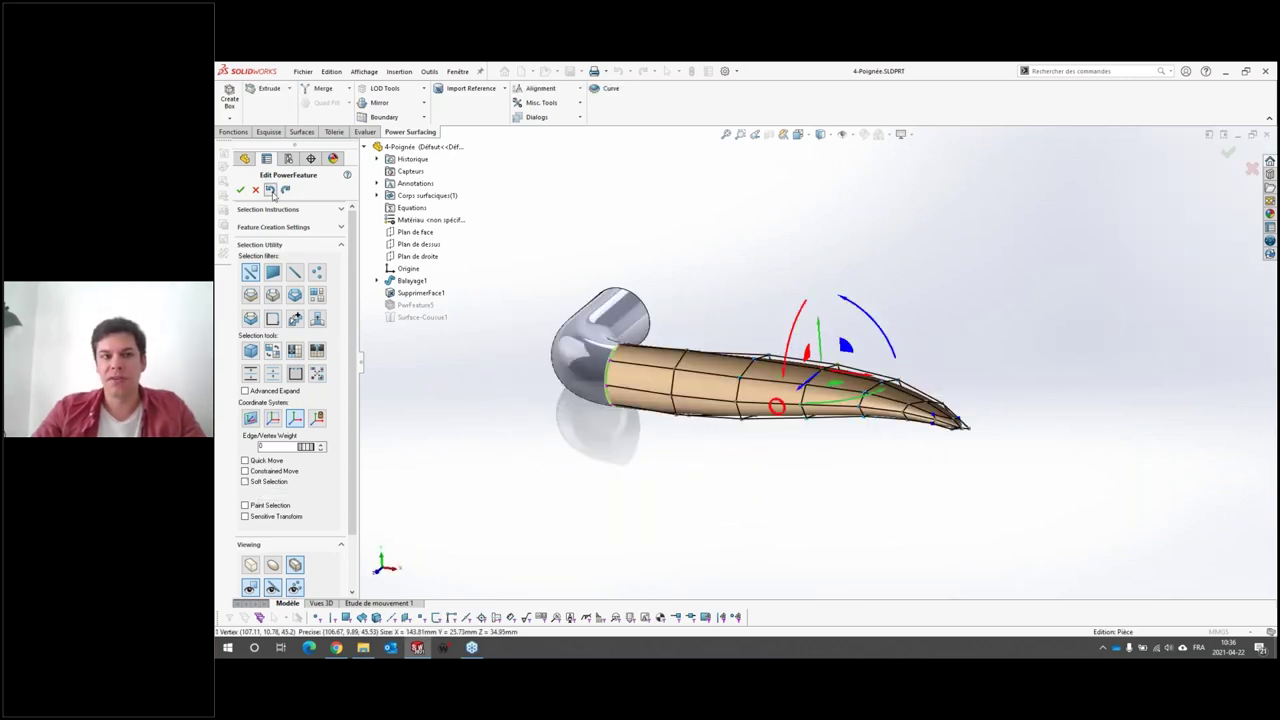
left_click(724, 319)
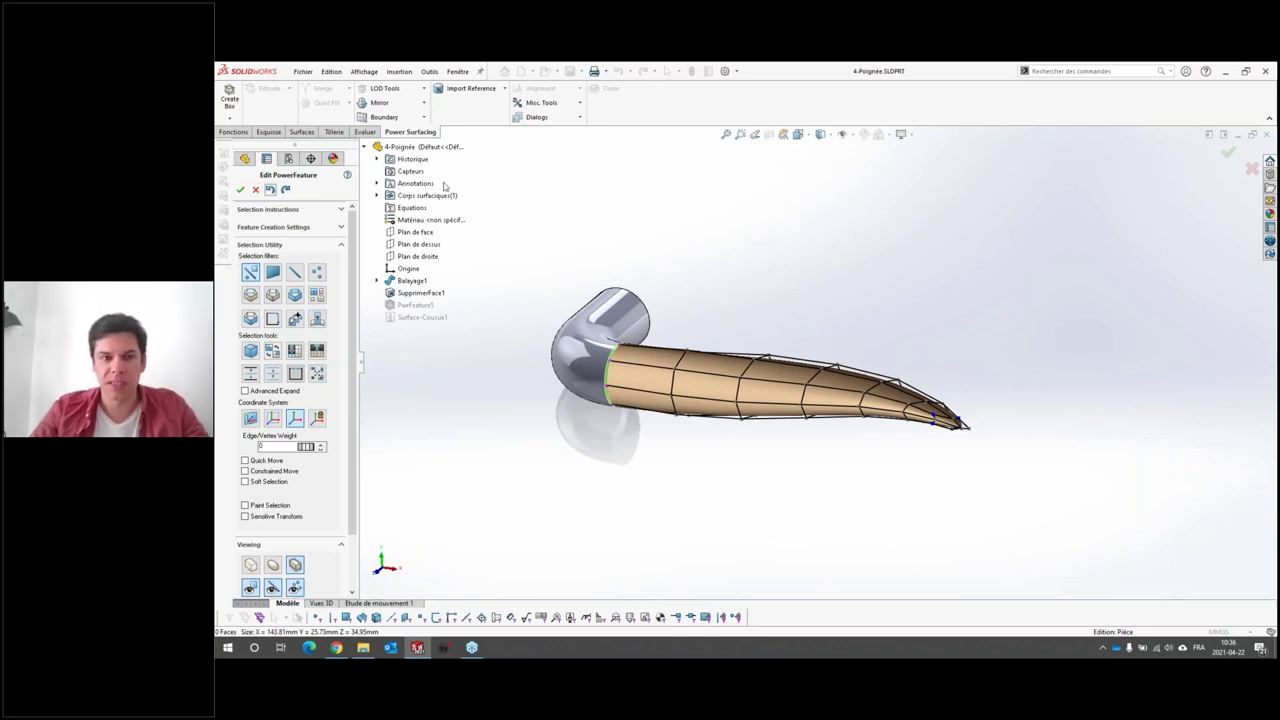
left_click(270, 190)
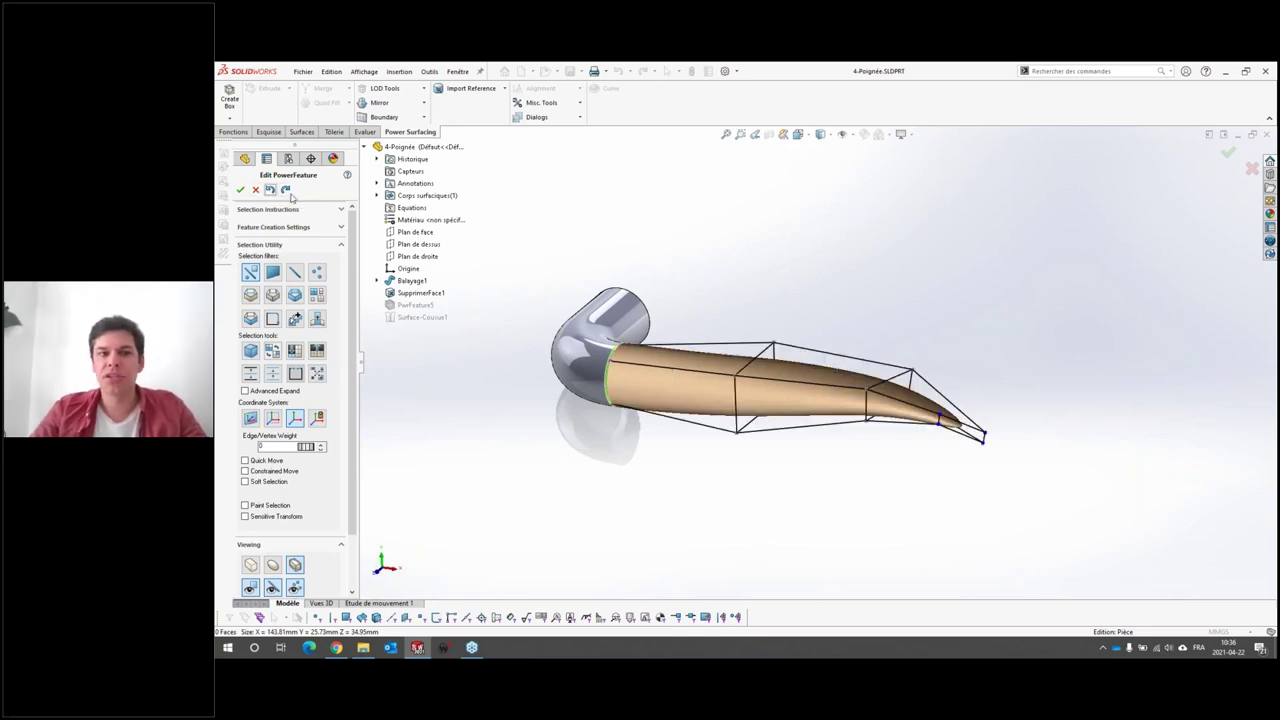
middle_click_drag(720, 400, 786, 346)
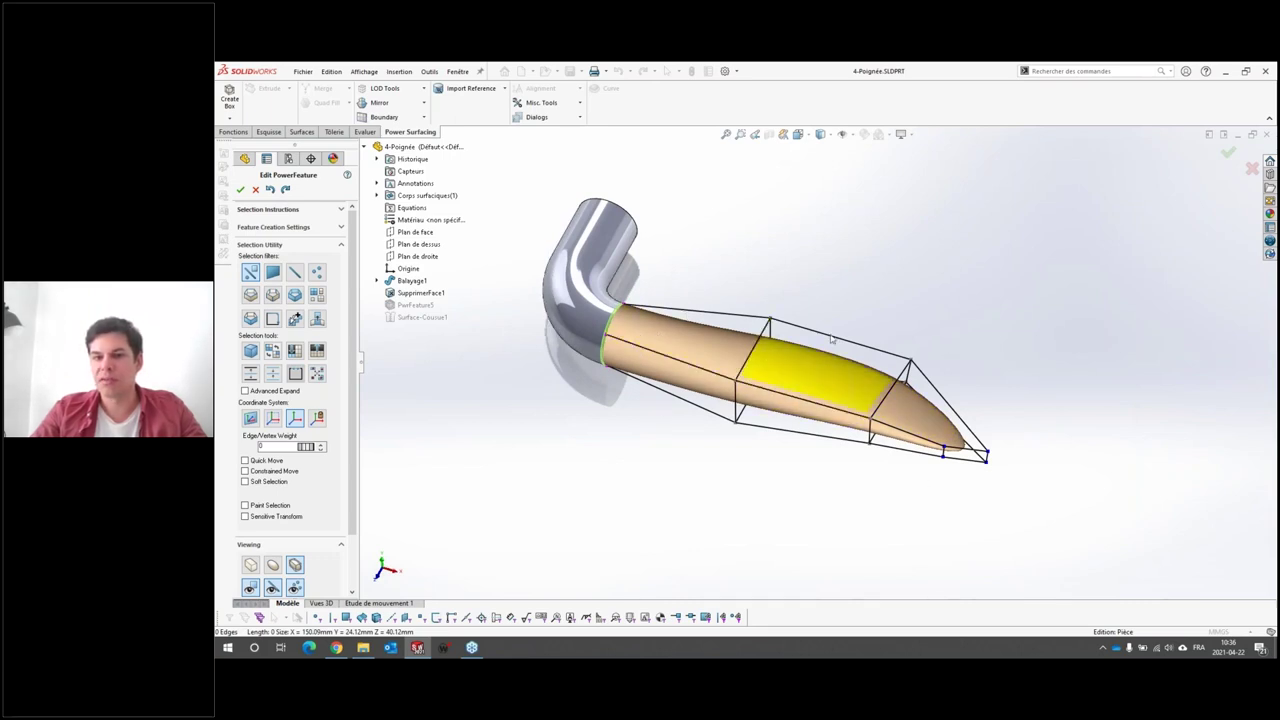
Step: Apply the blade edit so the handle rebuilds as a smooth grey solid
left_click(241, 190)
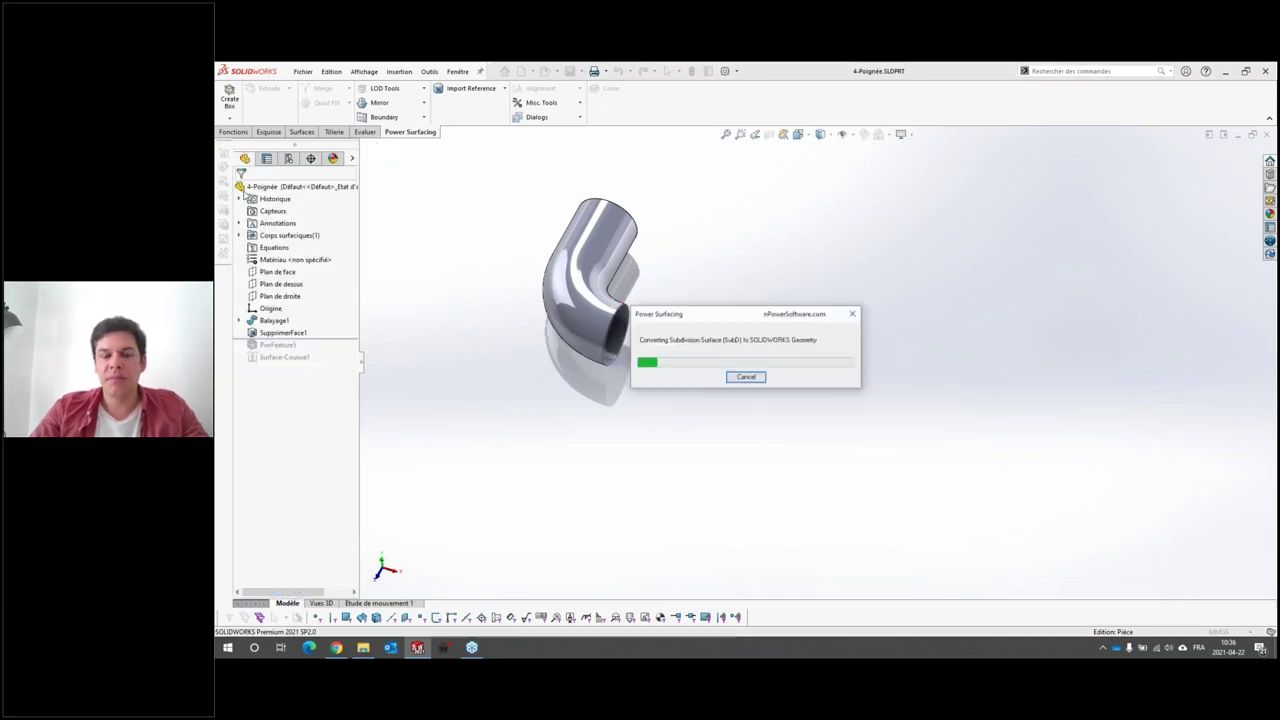
left_click(331, 71)
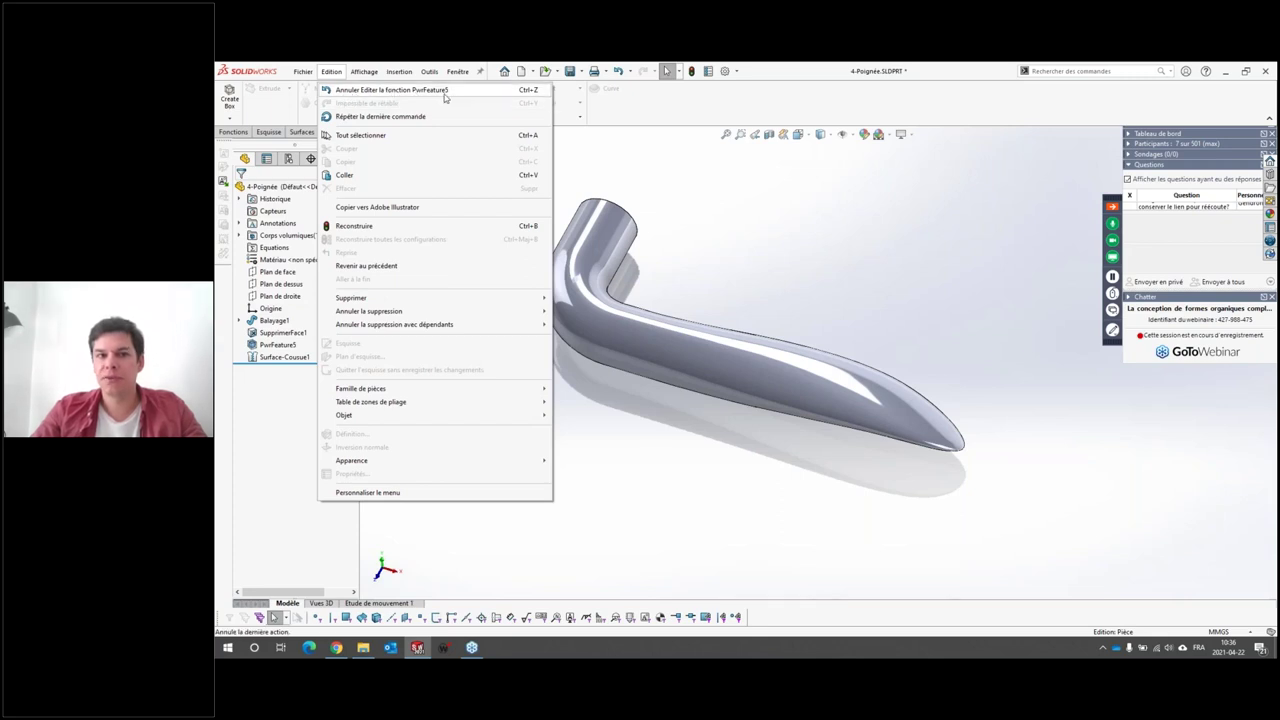
left_click(786, 251)
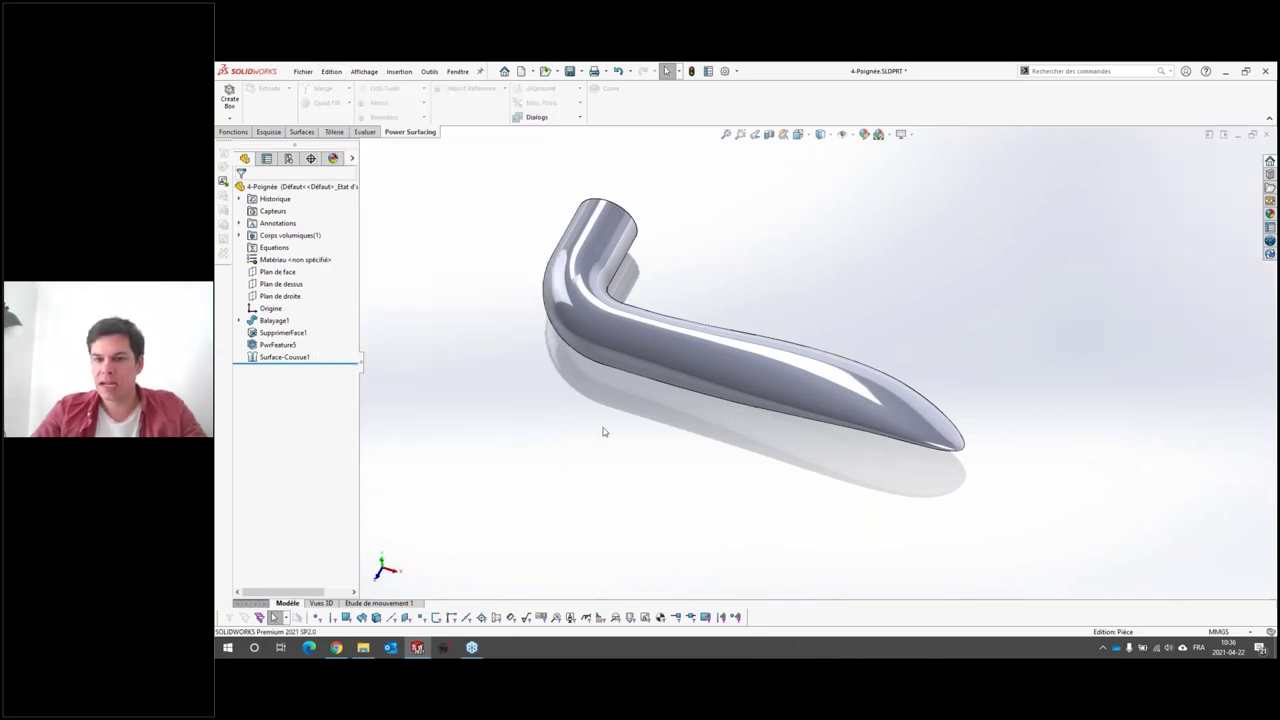
Step: Reopen the blade feature for cage editing, then cancel it and return to the handle
double_click(720, 375)
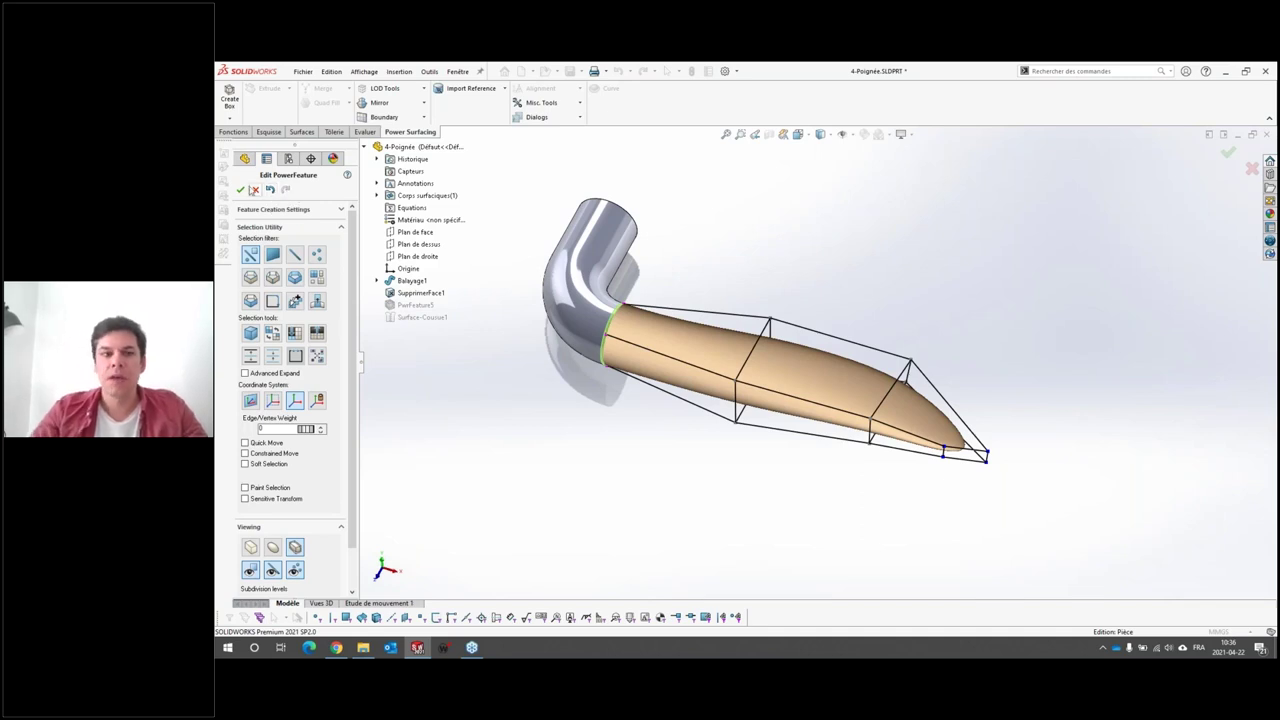
left_click(254, 190)
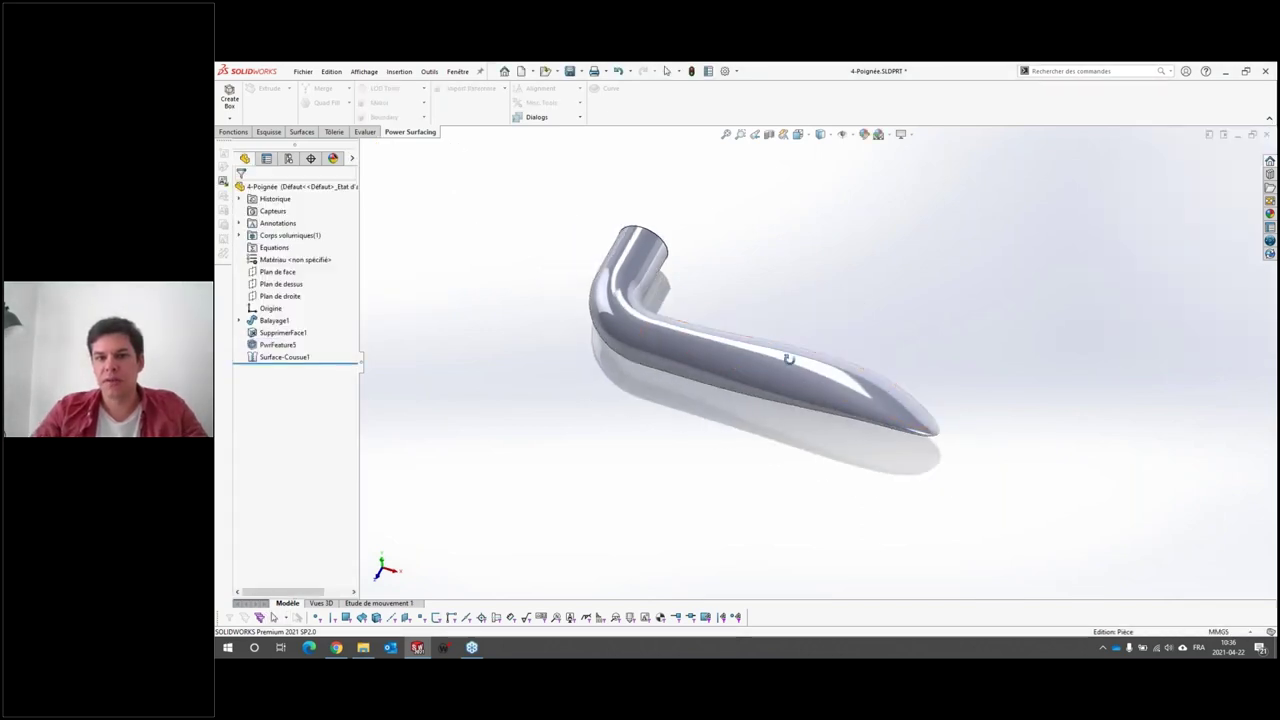
middle_click_drag(789, 359, 600, 380)
Step: Check the SupprimerFace1 options and rotate the handle into a larger view
right_click(275, 333)
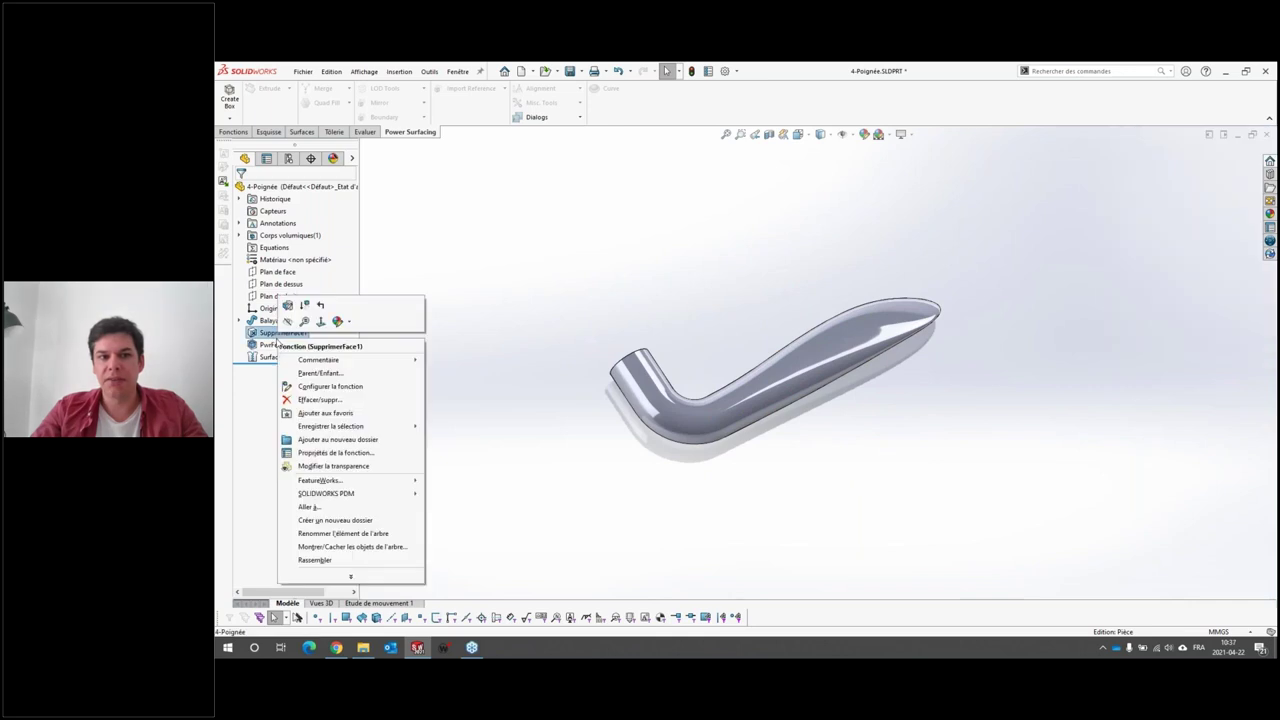
left_click(514, 282)
mouse_move(520, 289)
middle_mouse_down()
mouse_move(857, 371)
mouse_move(570, 390)
middle_mouse_up()
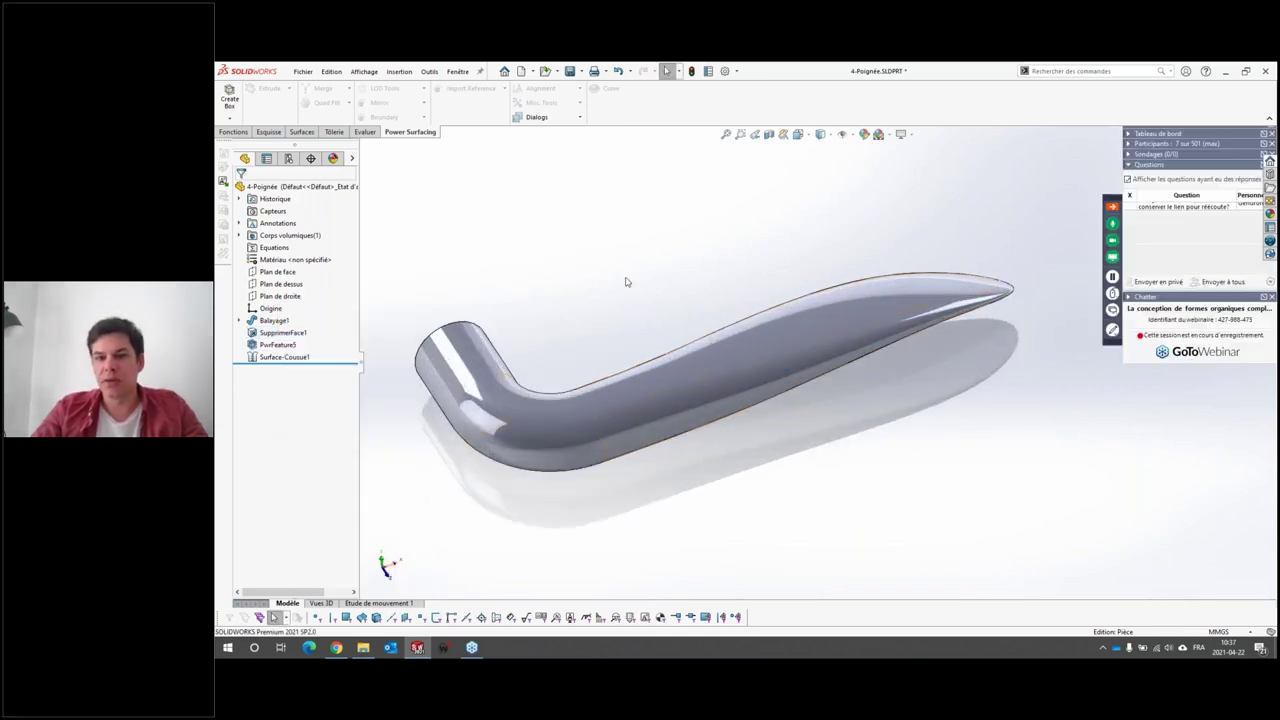
Step: Bring up the Welcome window listing recently opened documents
left_click(457, 71)
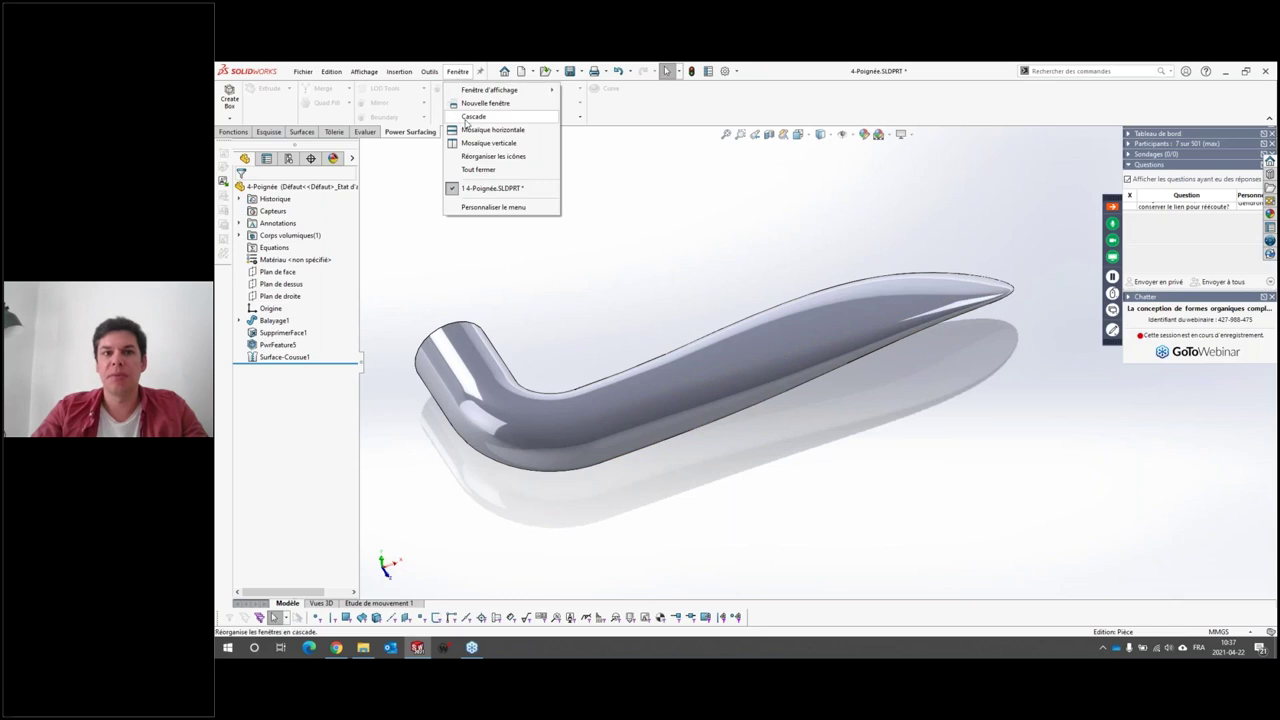
left_click(556, 72)
left_click(556, 72)
Step: Open 3-Spoon_Finished from the Welcome window's Récent list
left_click(590, 97)
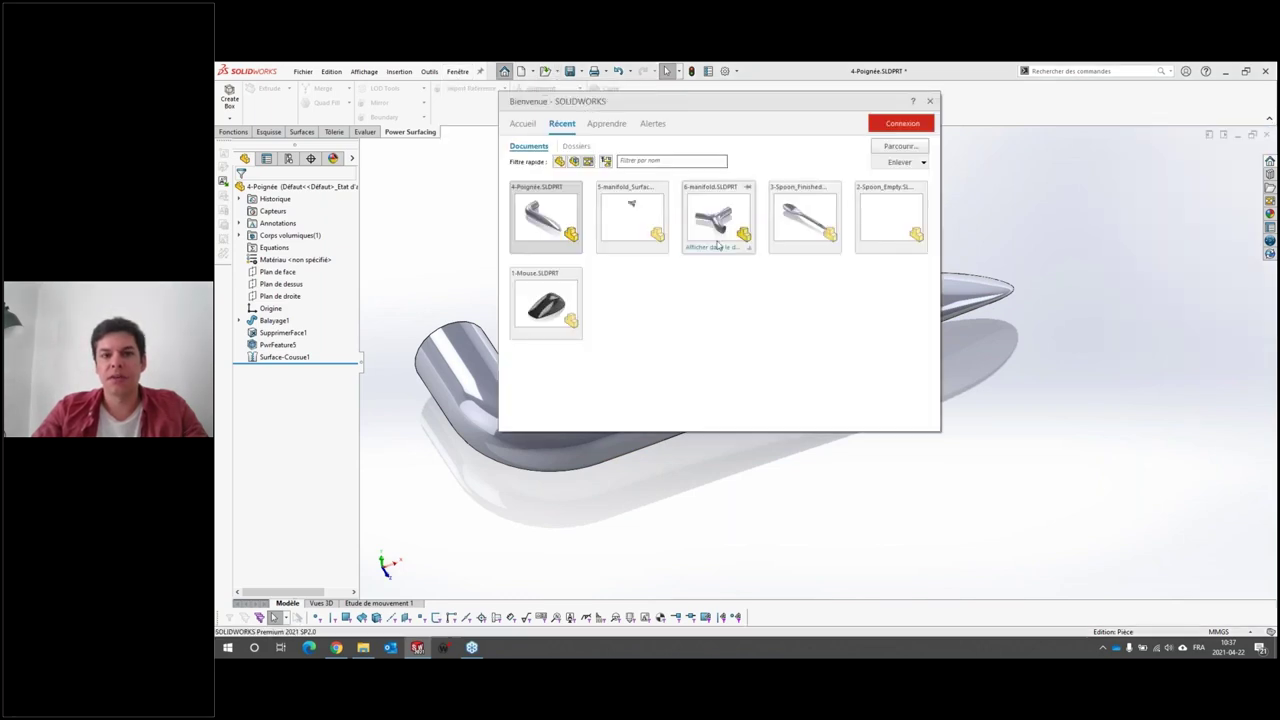
left_click(803, 230)
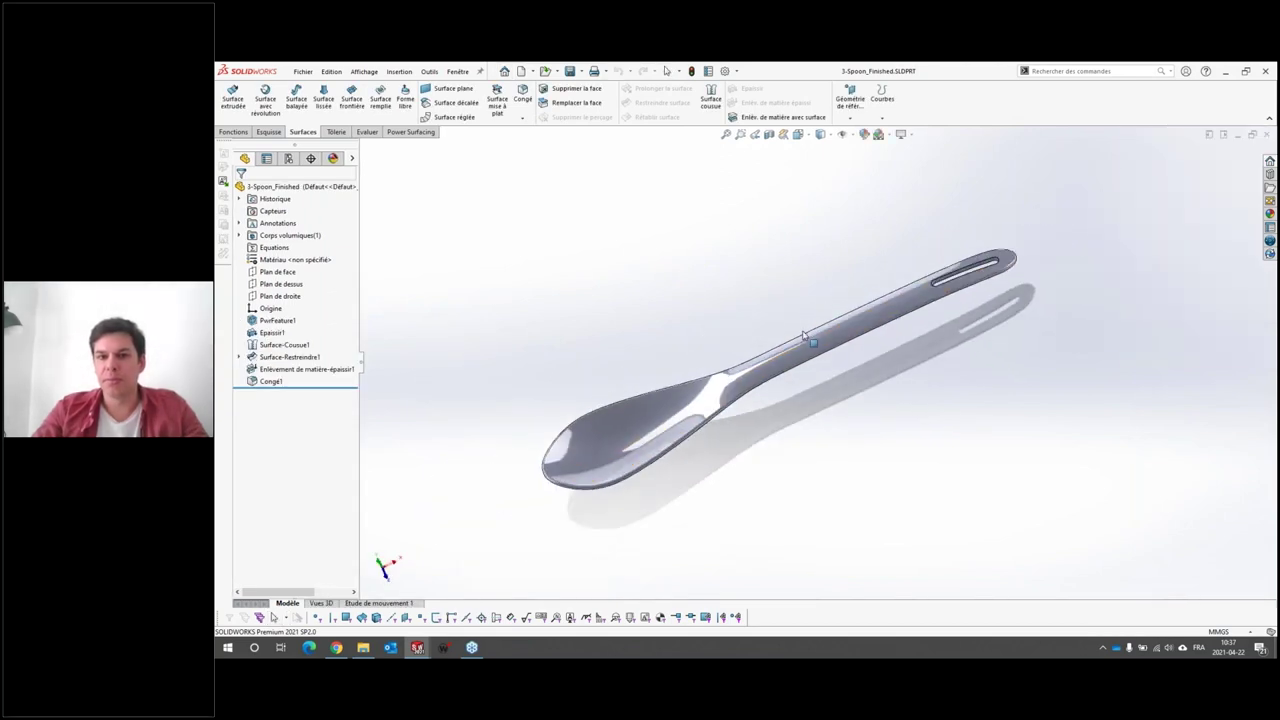
scroll(845, 355, "down", 5)
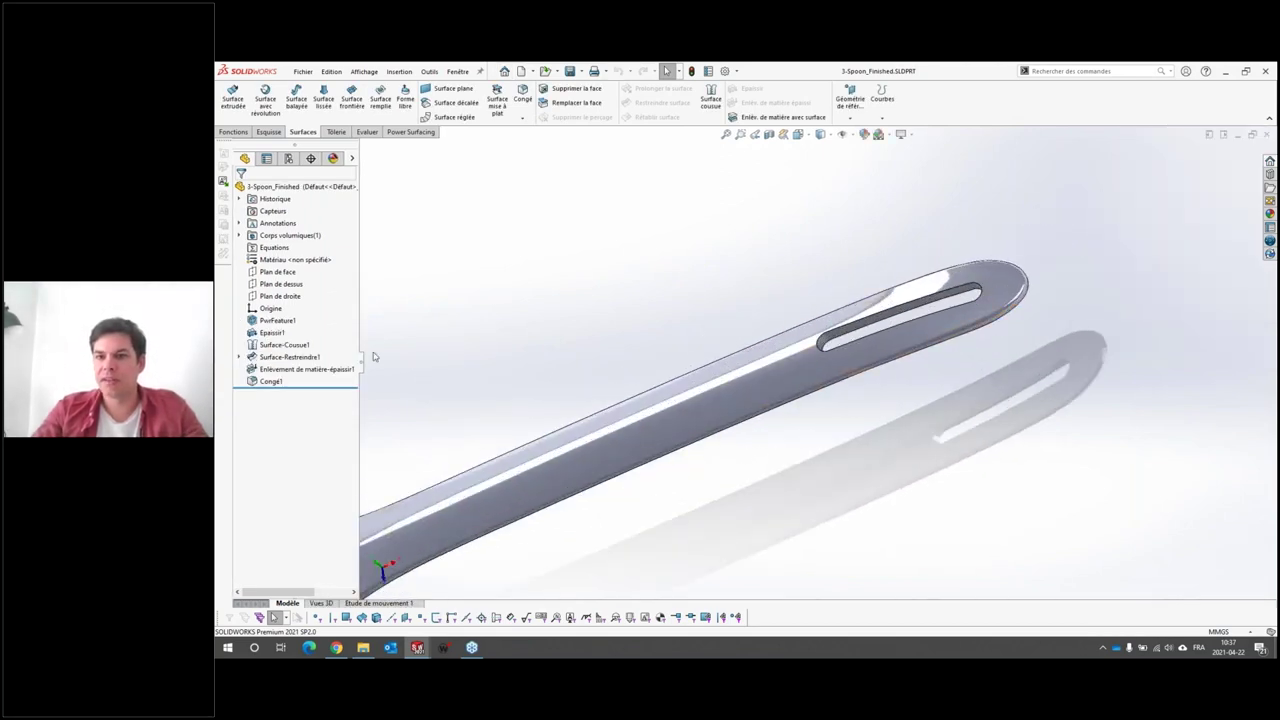
Step: Roll the spoon's history back to the knitted surface and inspect it
left_click_drag(320, 387, 315, 361)
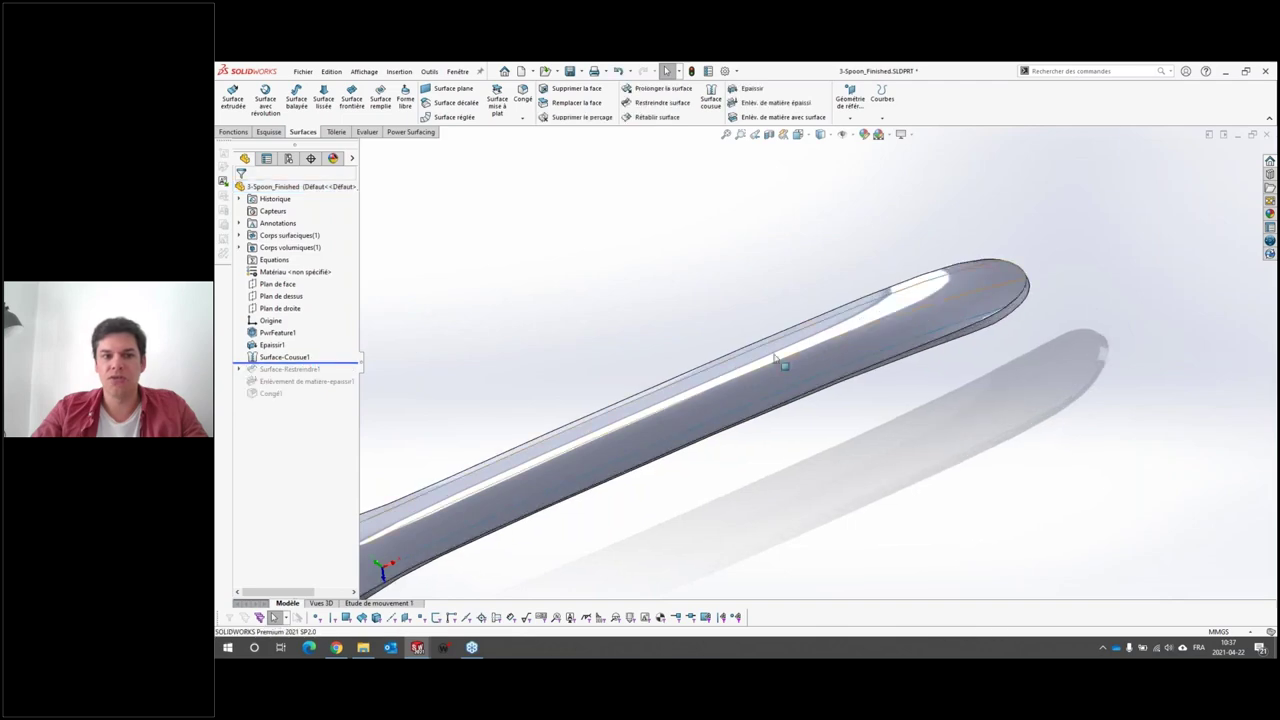
middle_click_drag(852, 330, 724, 421)
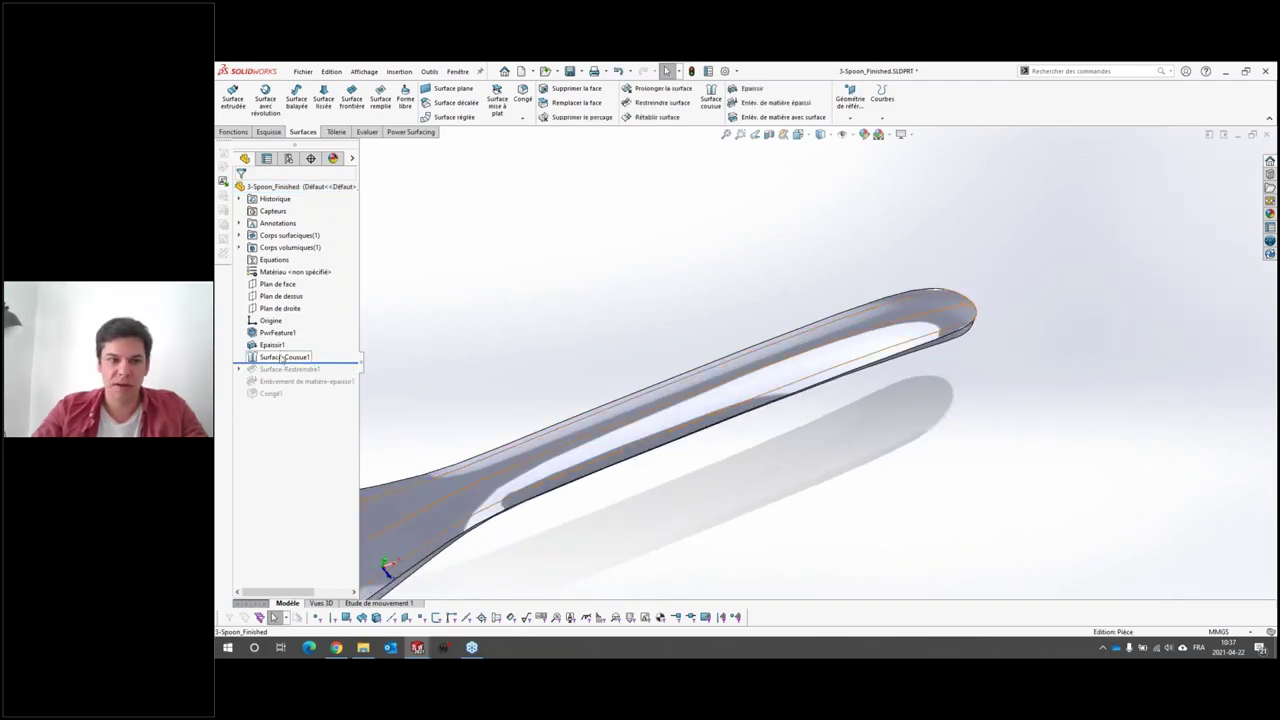
left_click(724, 421)
scroll(848, 352, "up", 3)
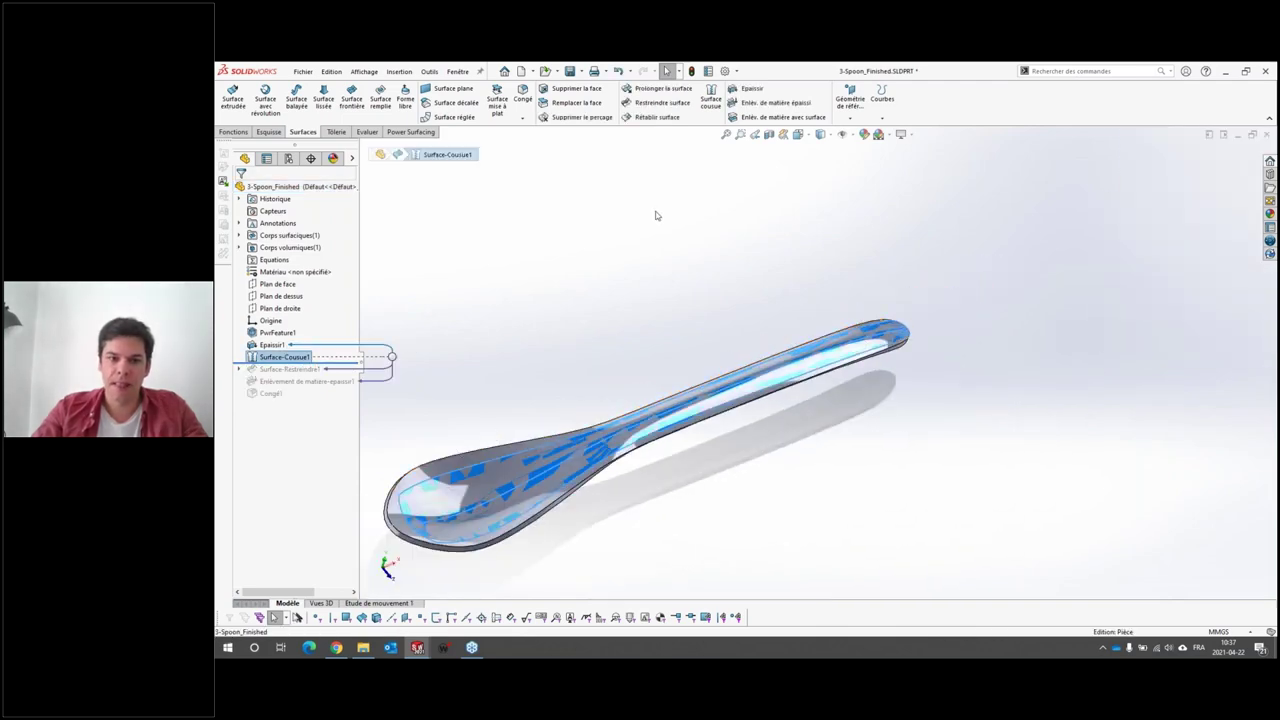
left_click(515, 303)
Step: Roll the history forward past the trim to below Congé1, showing the filleted slot
left_click_drag(300, 362, 300, 375)
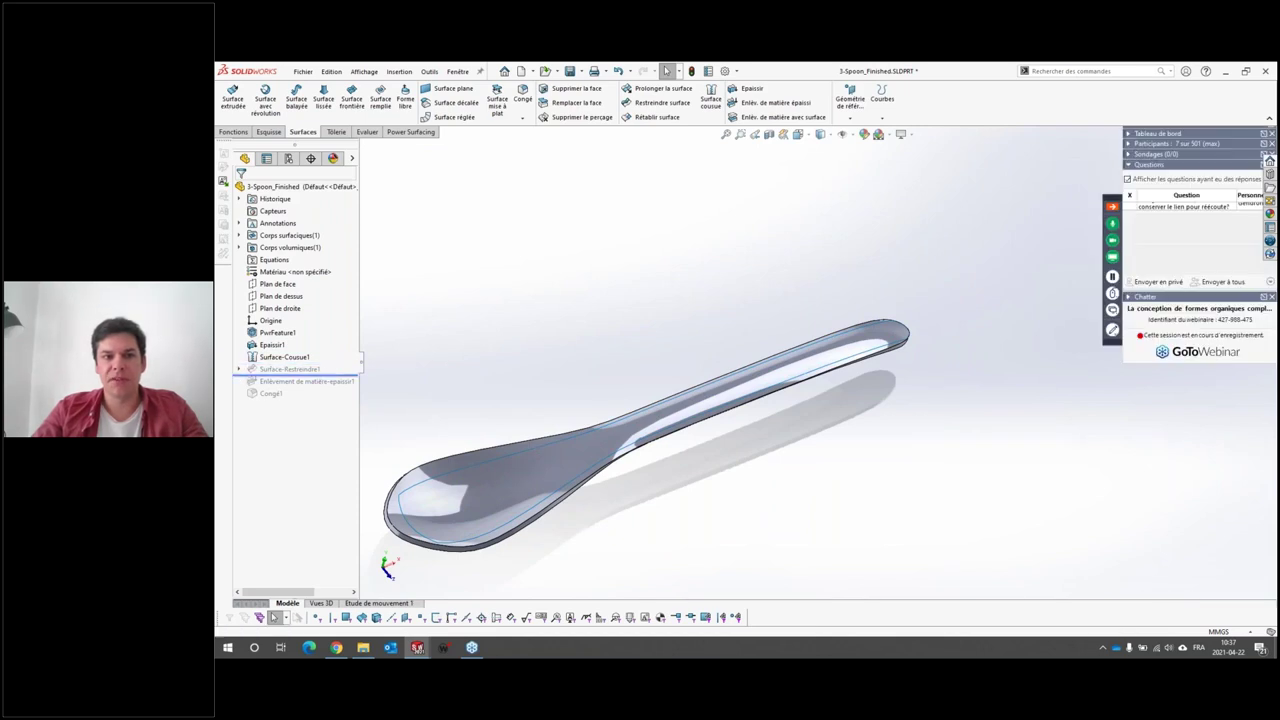
scroll(933, 353, "down", 5)
scroll(933, 353, "down", 2)
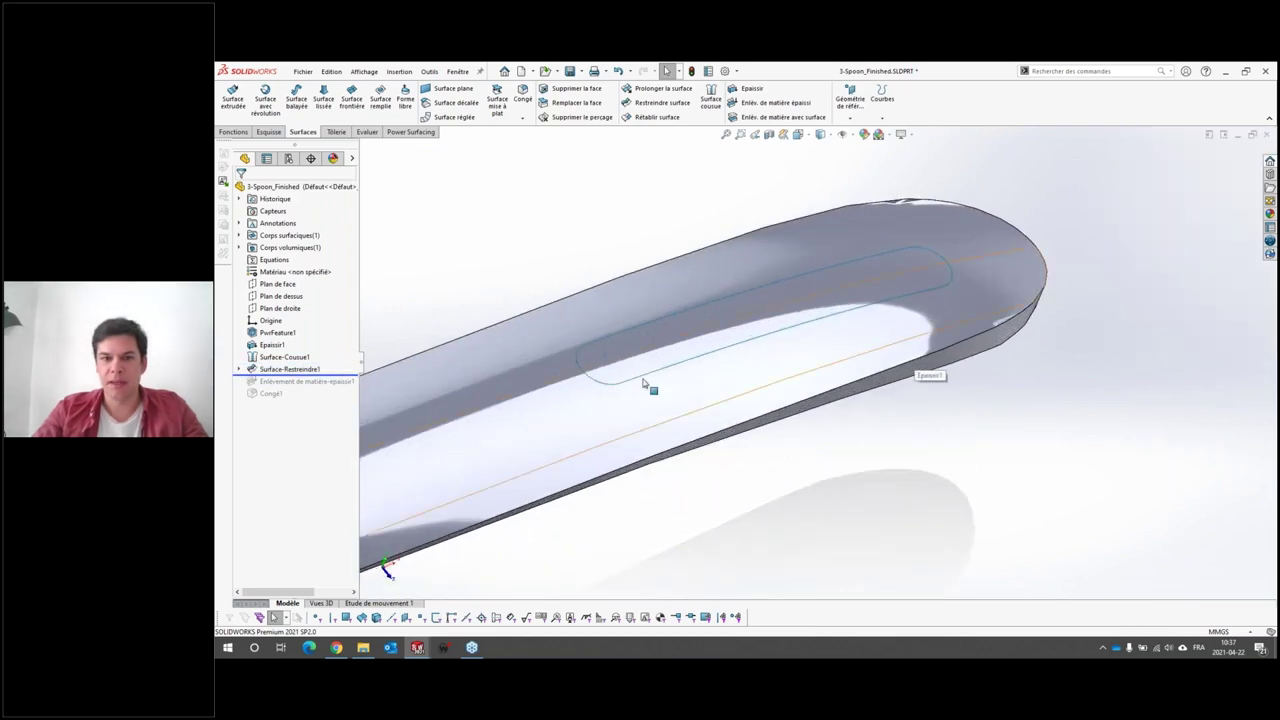
left_click_drag(303, 372, 300, 400)
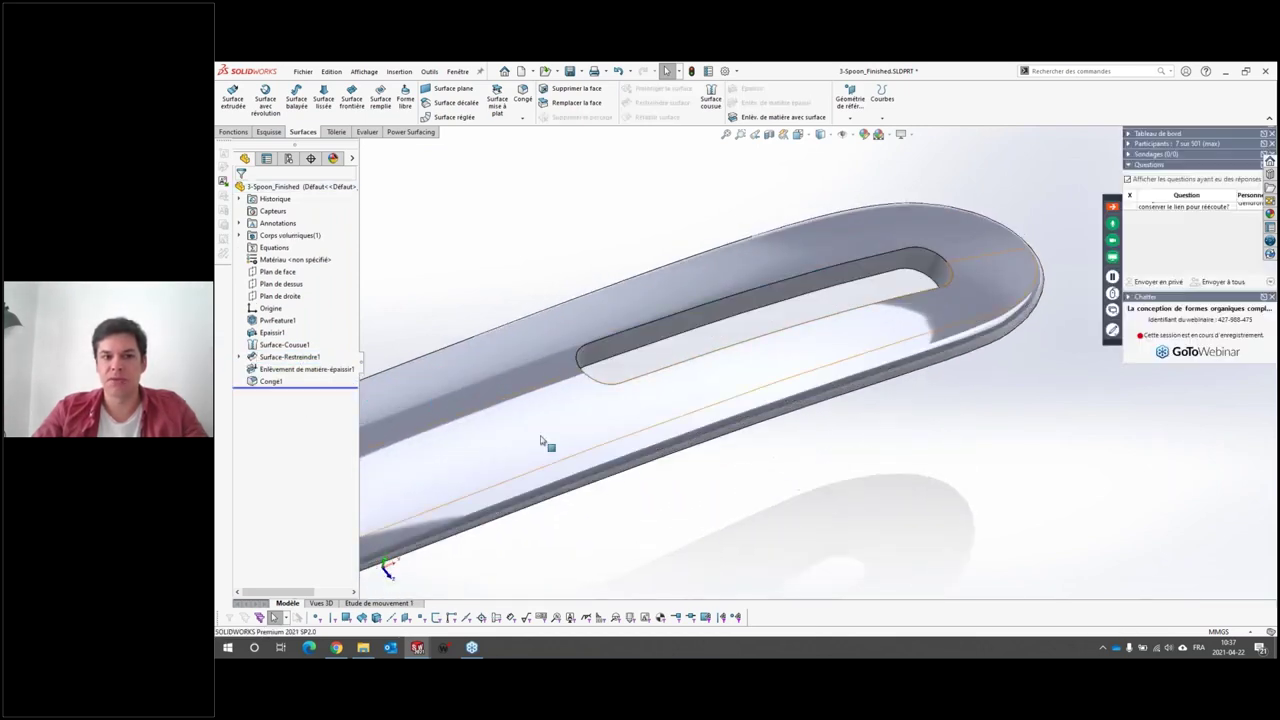
scroll(802, 418, "up", 5)
scroll(802, 418, "up", 3)
scroll(802, 418, "up", 2)
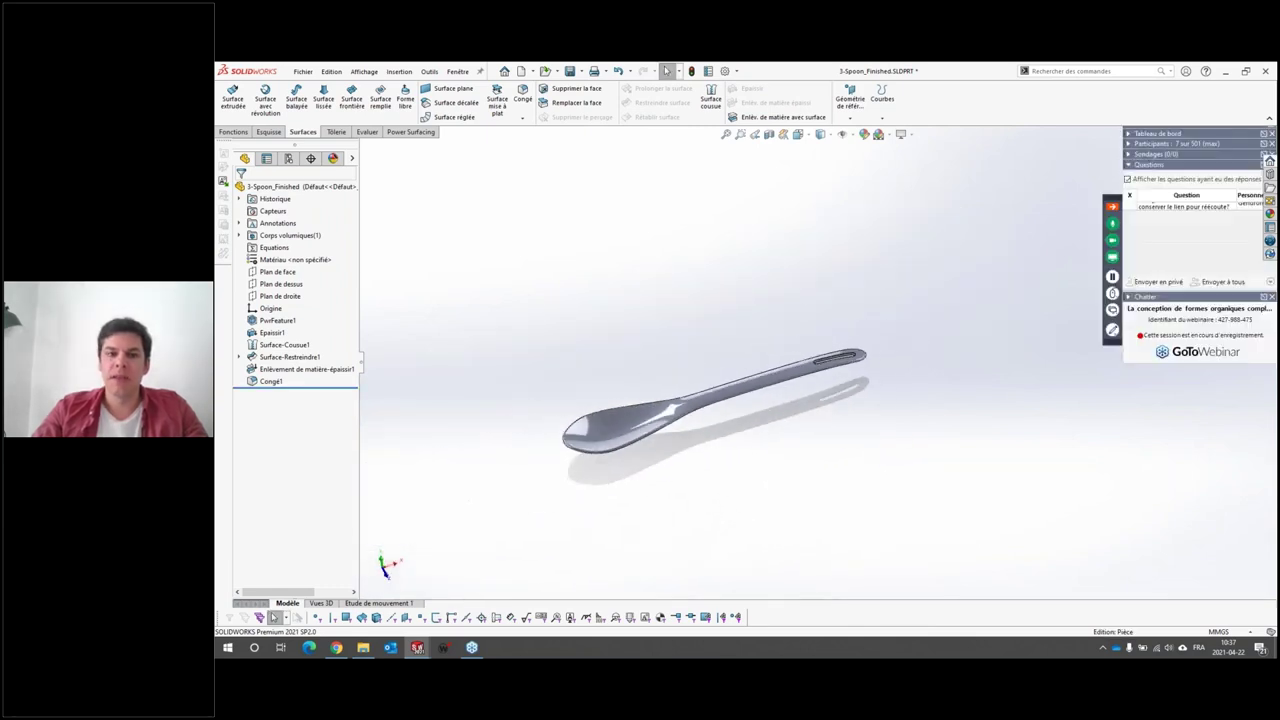
scroll(752, 388, "down", 3)
scroll(752, 388, "up", 3)
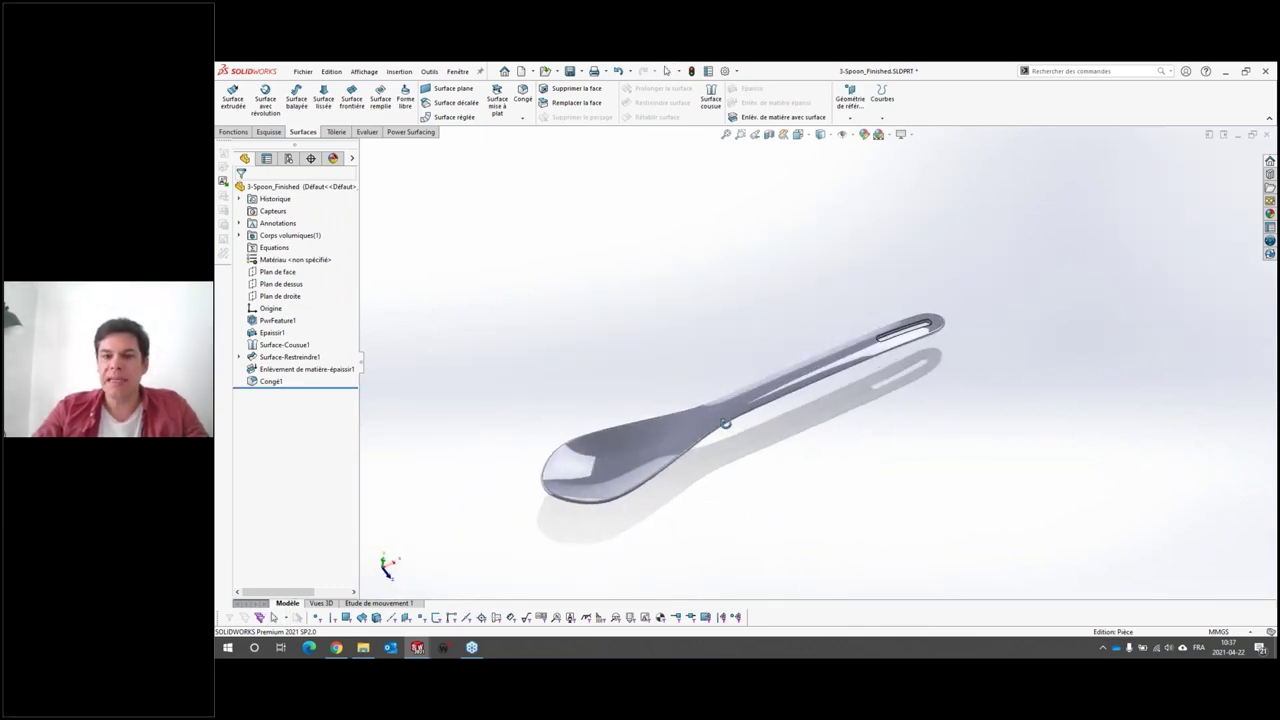
Step: Edit PwrFeature1's handle face between the section curves and rebuild the spoon
right_click(278, 320)
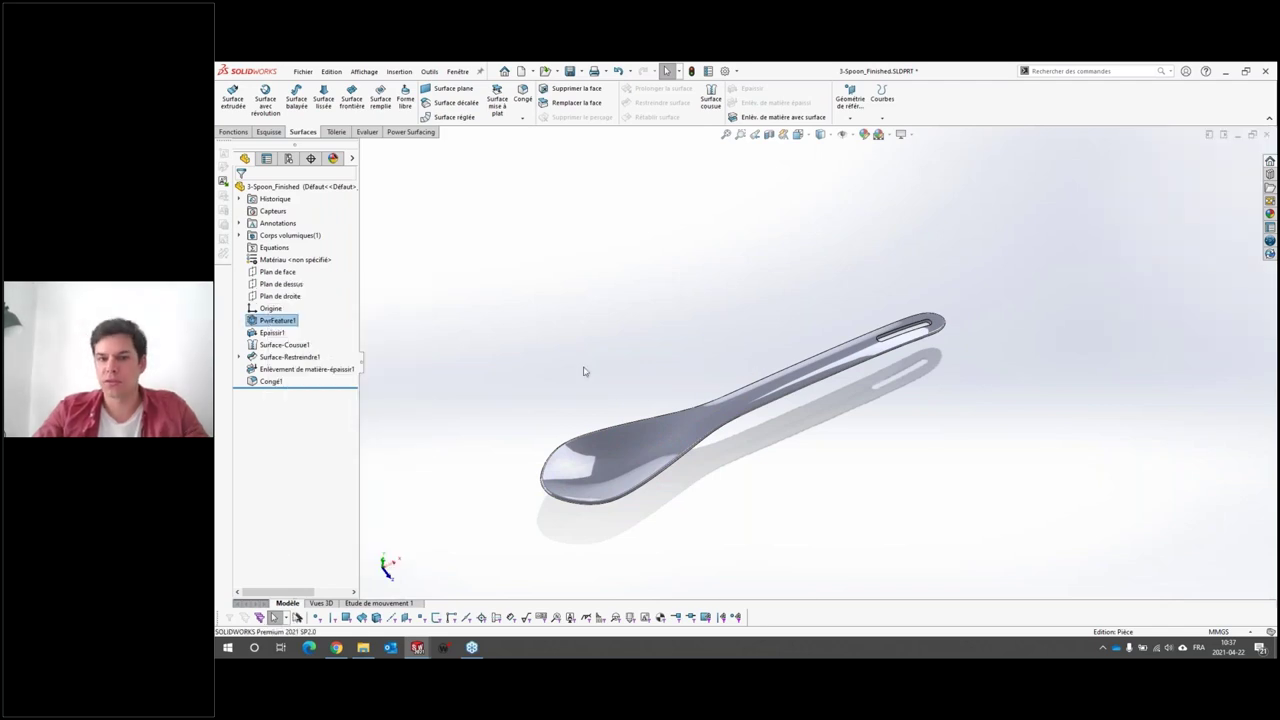
scroll(960, 360, "down", 3)
scroll(960, 360, "down", 3)
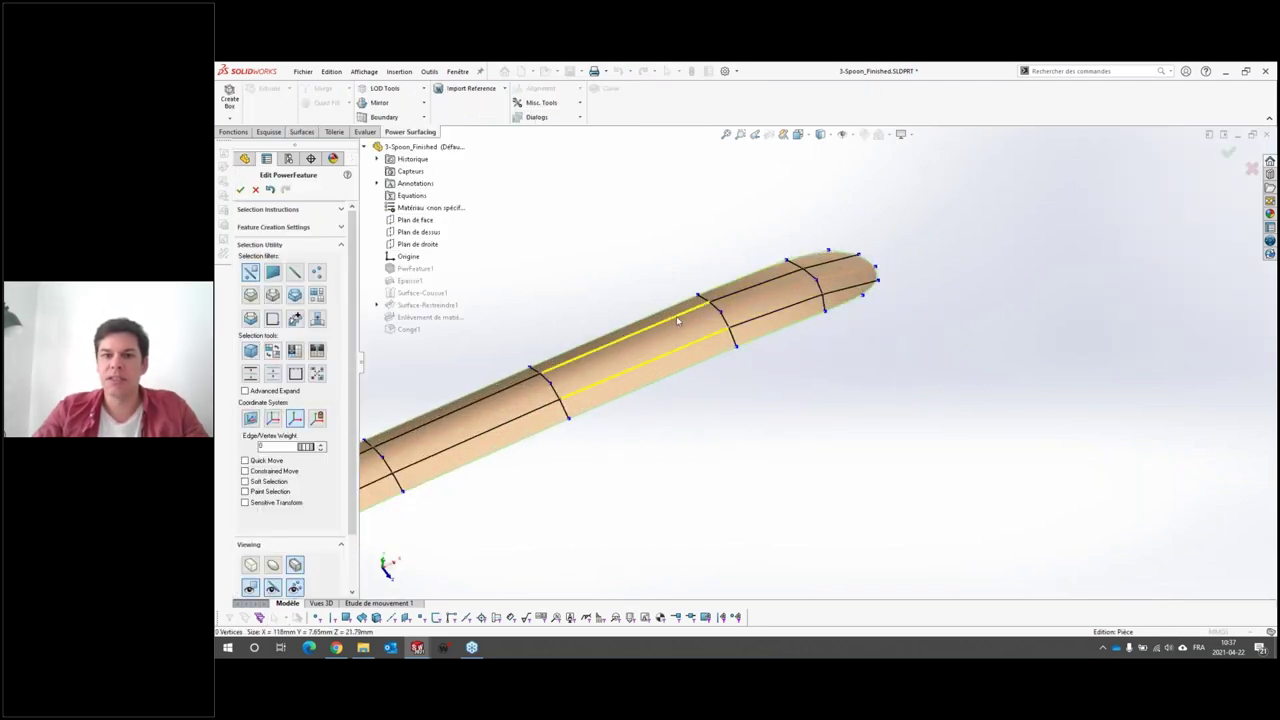
left_click(640, 355)
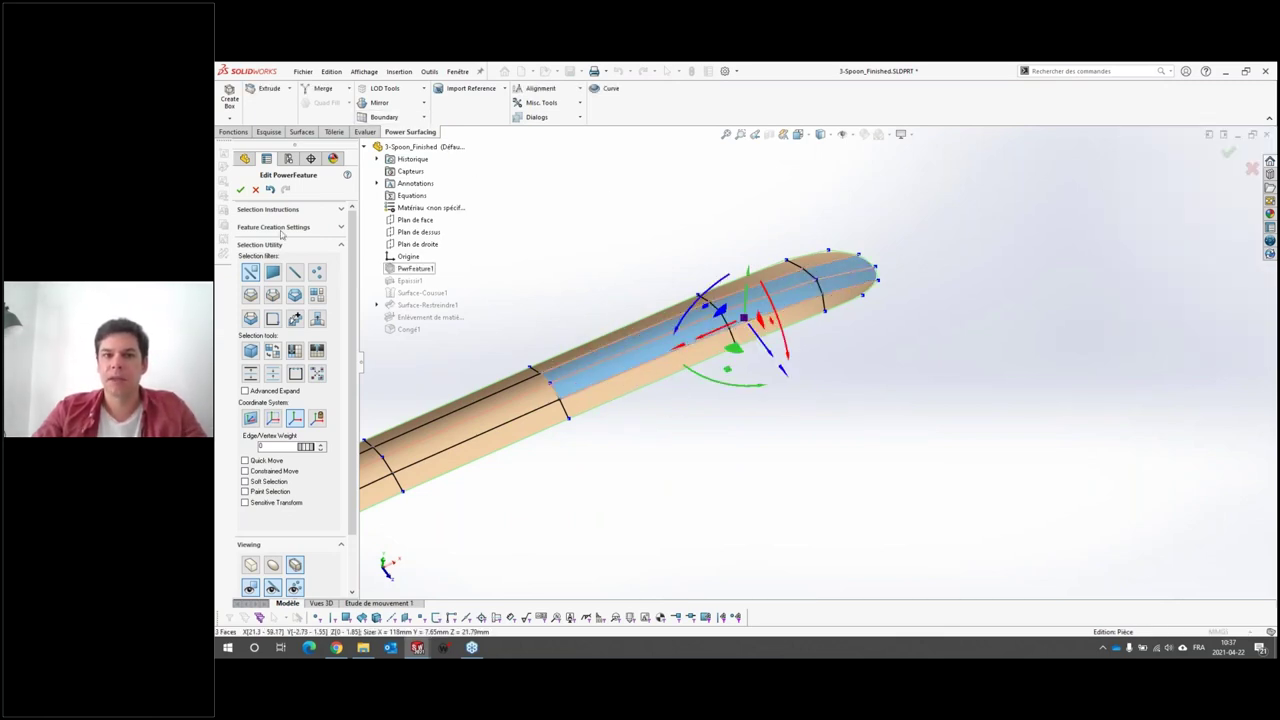
left_click(241, 190)
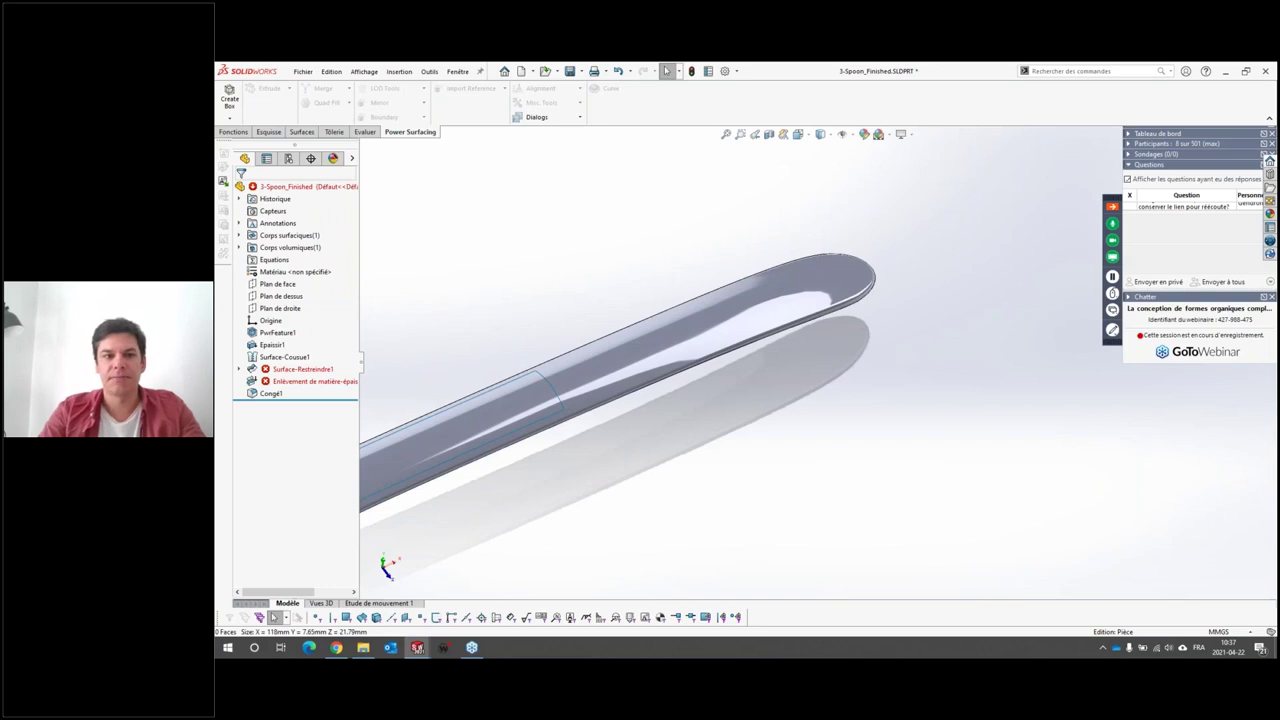
Step: Add Face<4> to the Surface-Cousue1 knit so it includes the reshaped handle face
key("f")
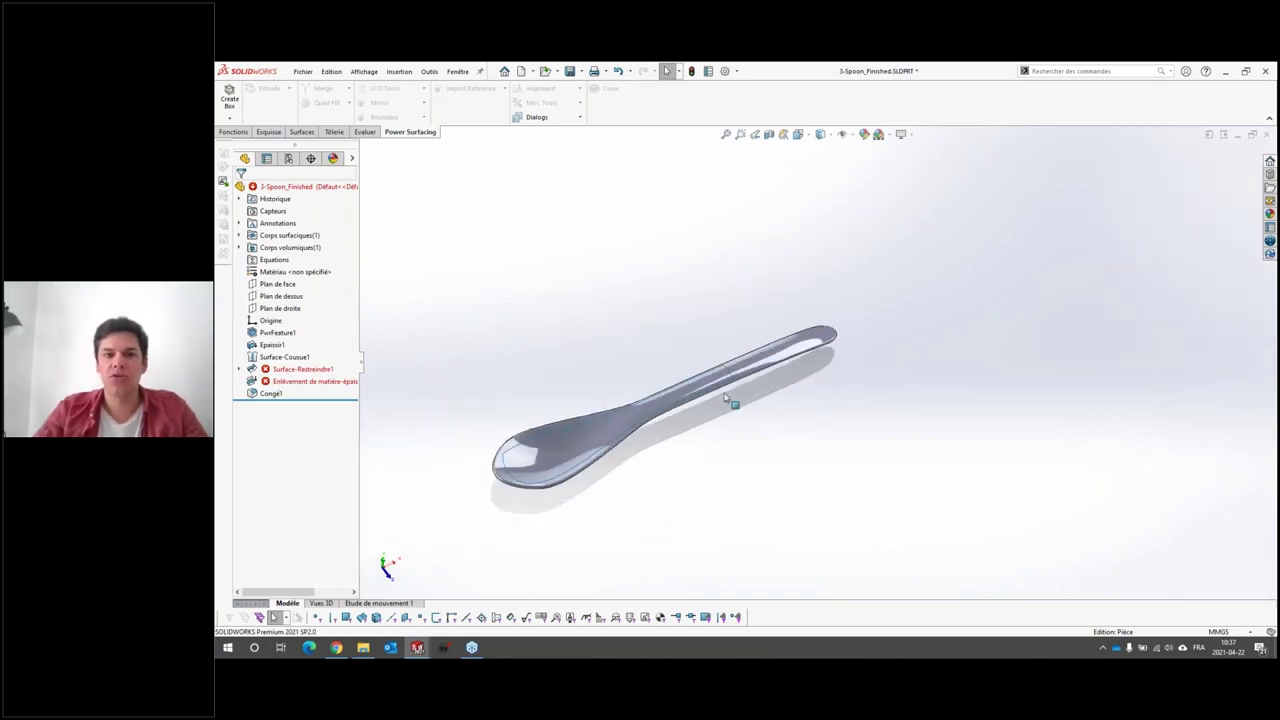
scroll(726, 398, "down", 3)
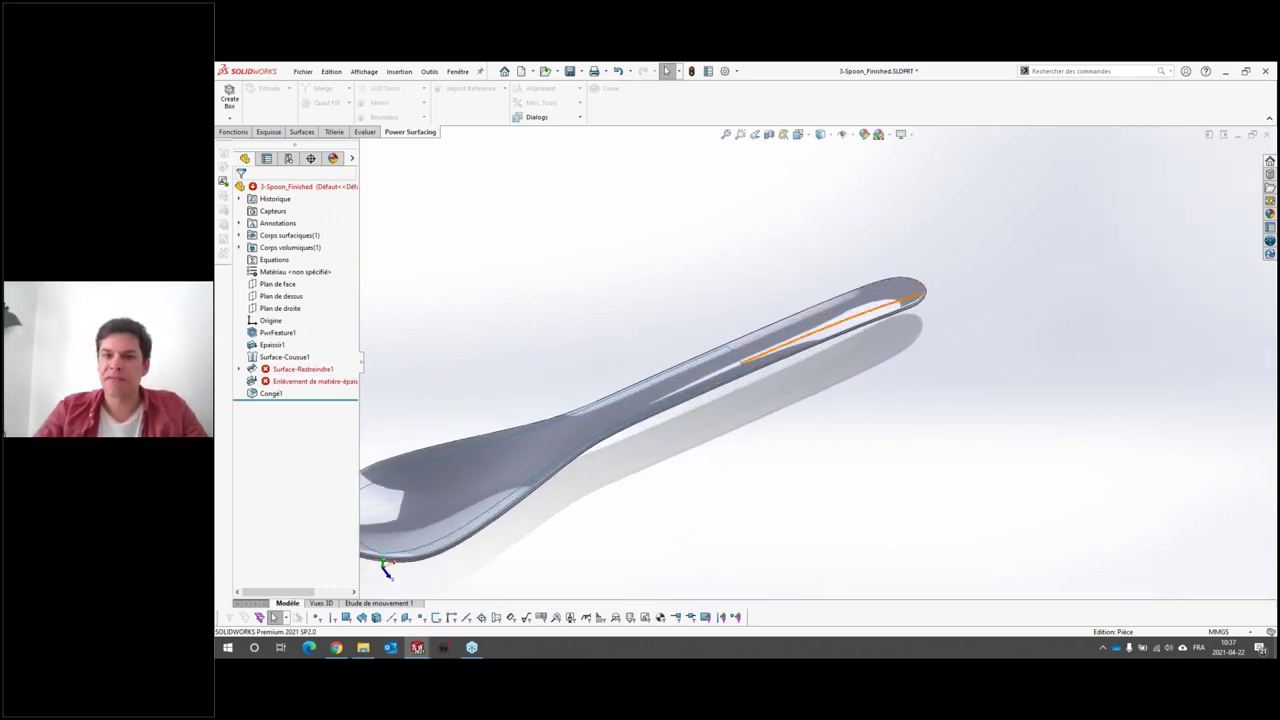
right_click(274, 358)
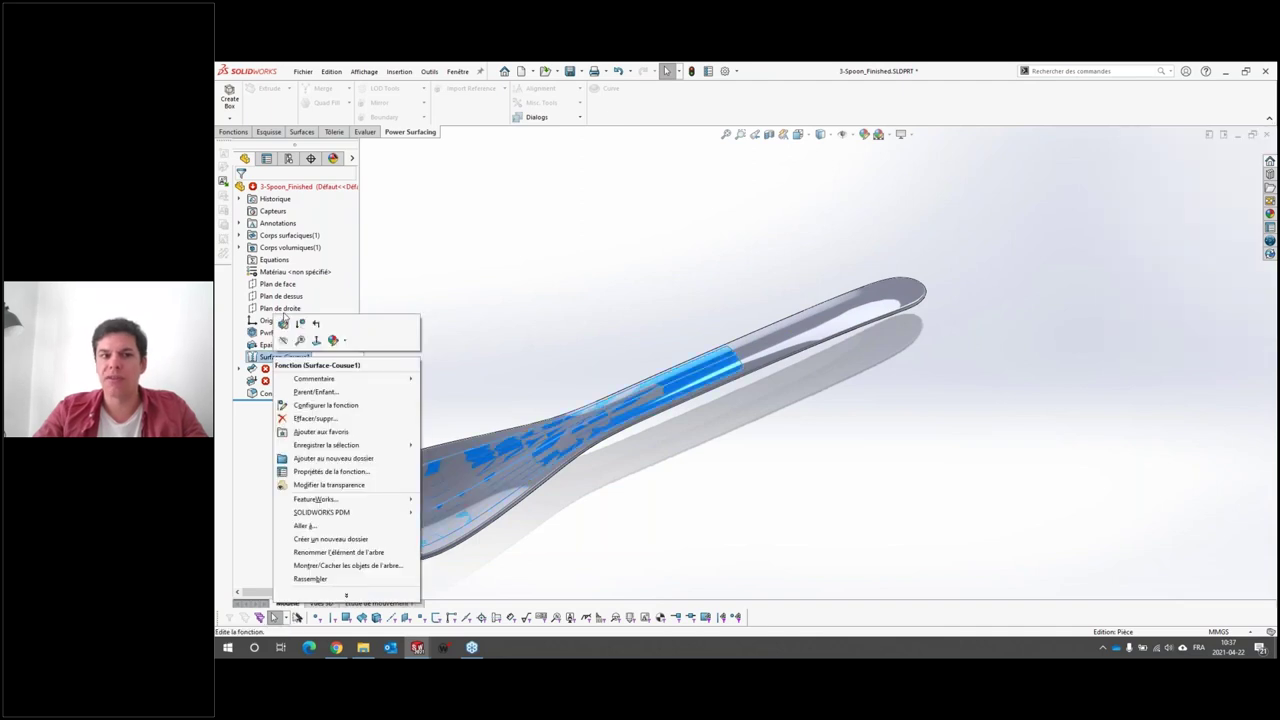
left_click(284, 323)
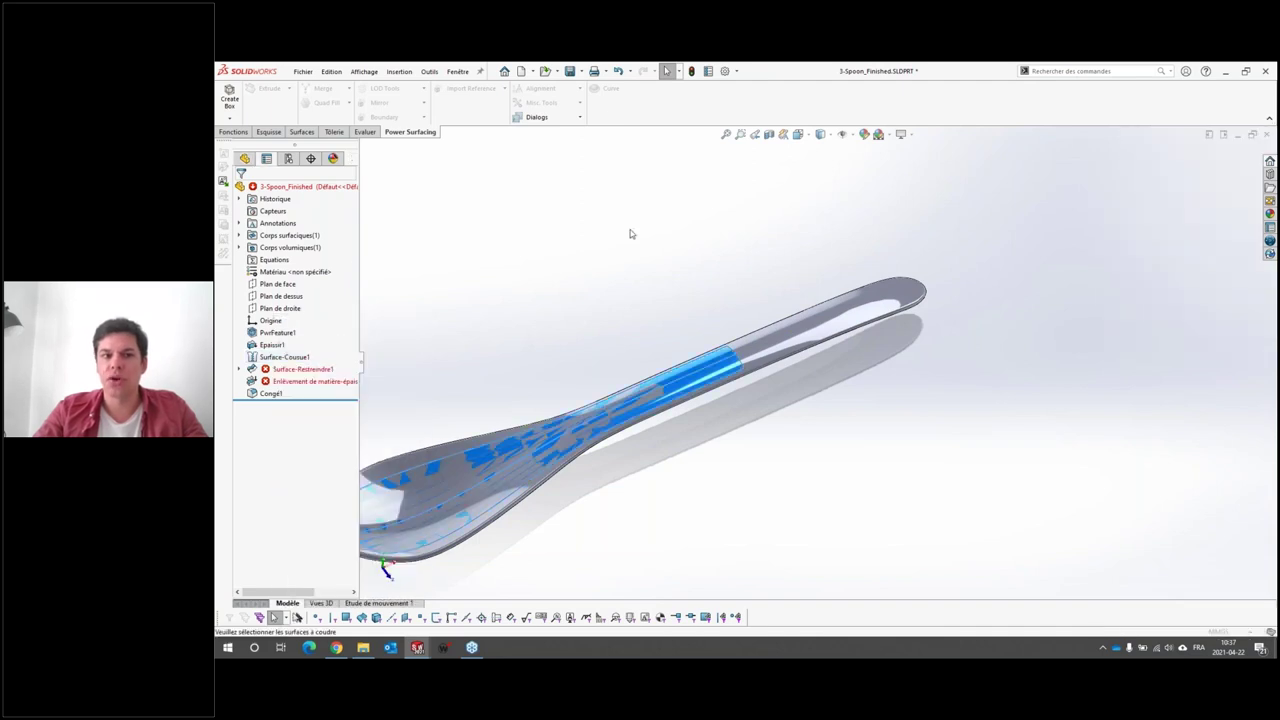
left_click(765, 350)
scroll(865, 290, "down", 3)
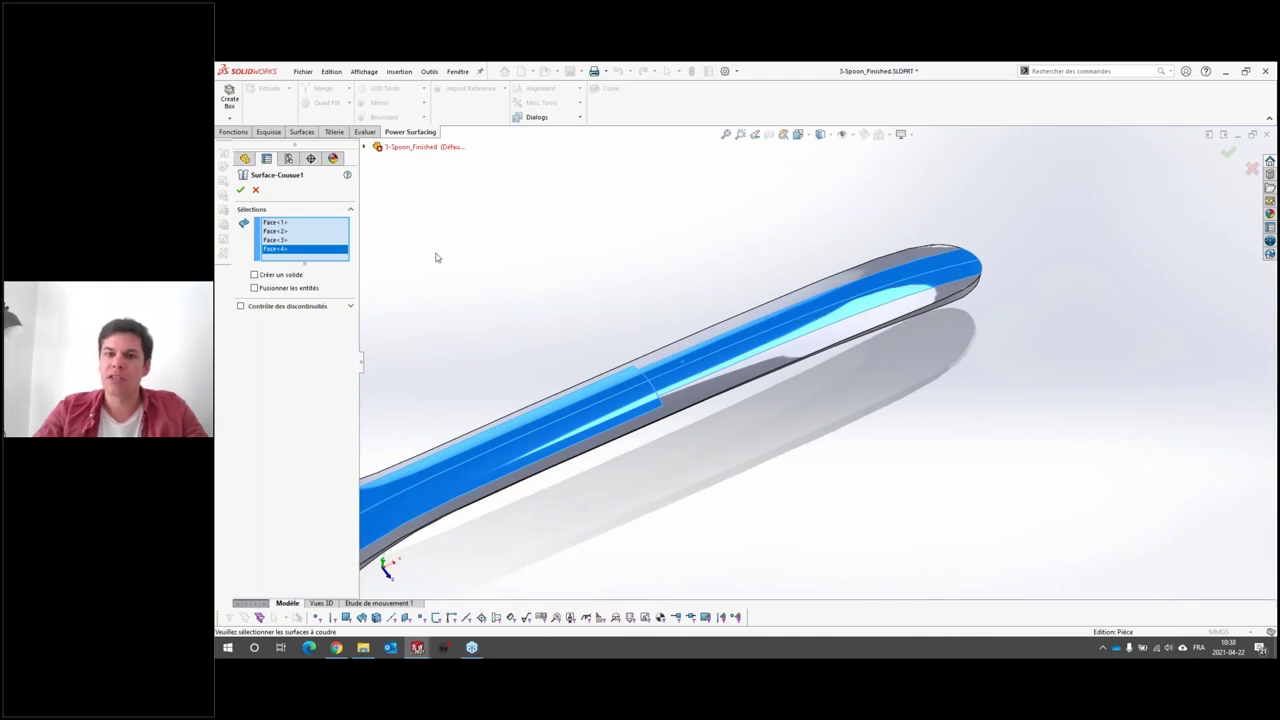
key("Return")
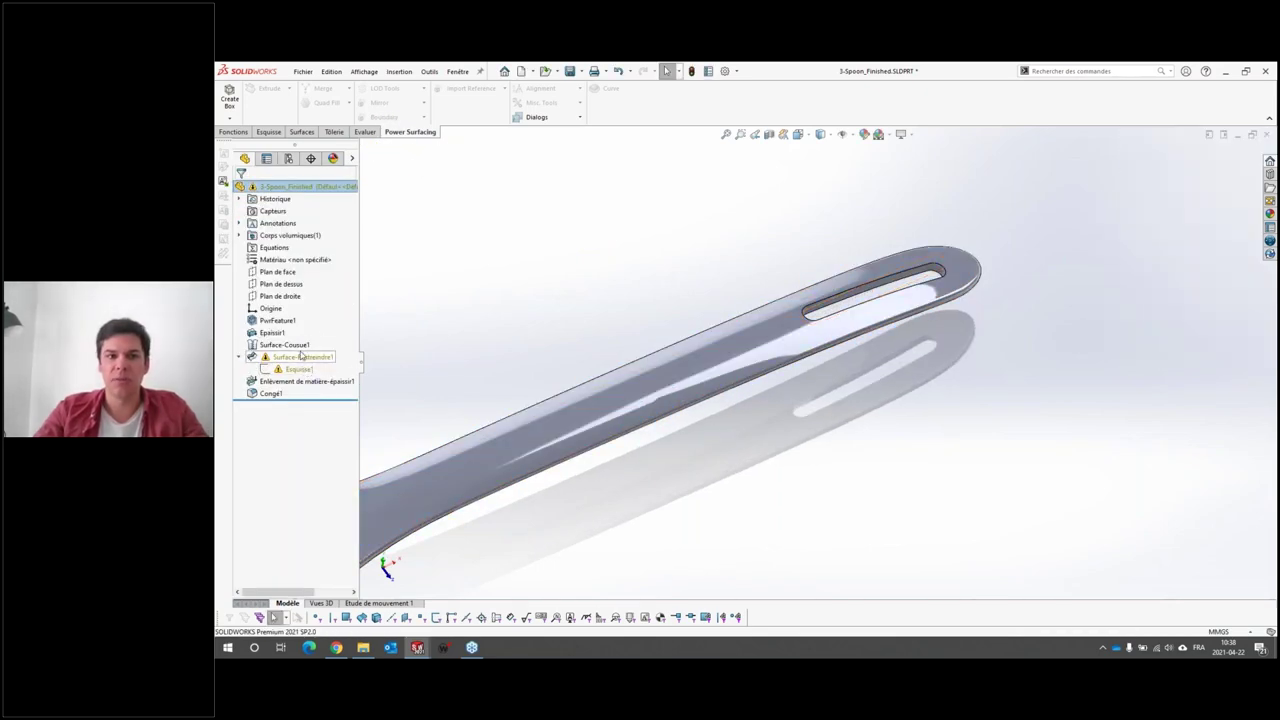
Step: Delete the 12.00 dimension from the Esquisse1 slot sketch and rebuild
right_click(297, 369)
left_click(305, 251)
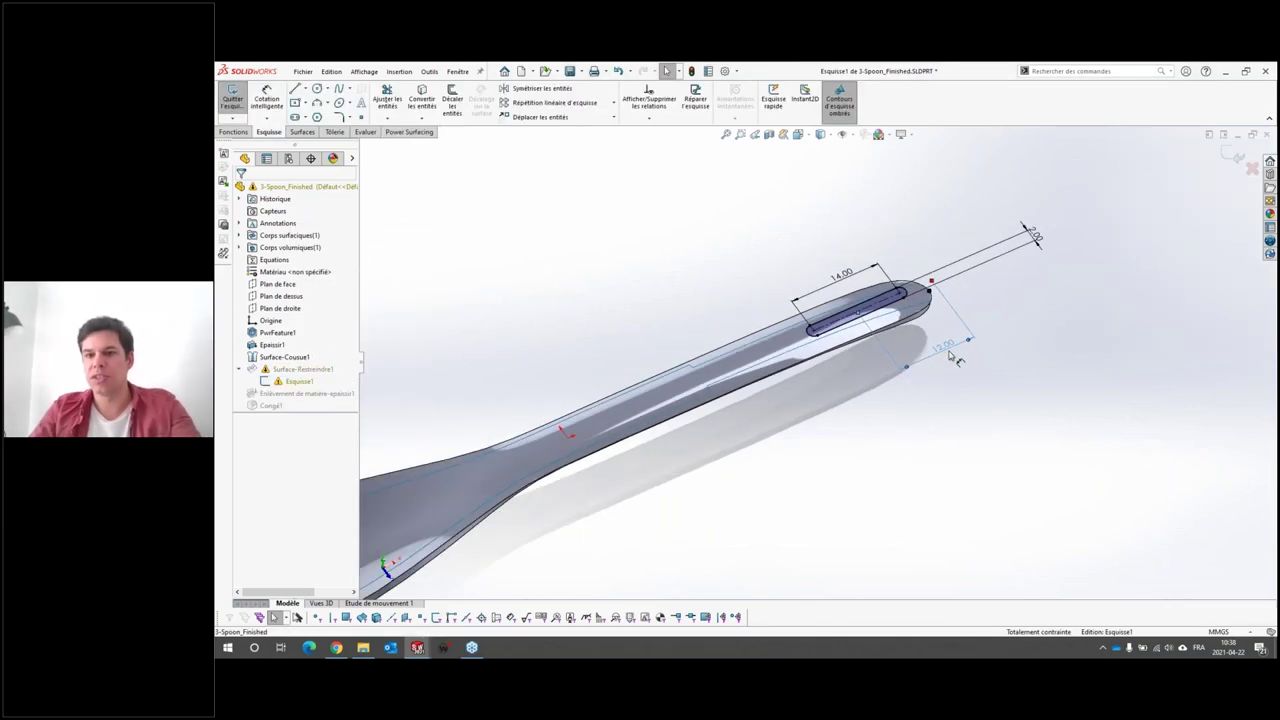
key("Delete")
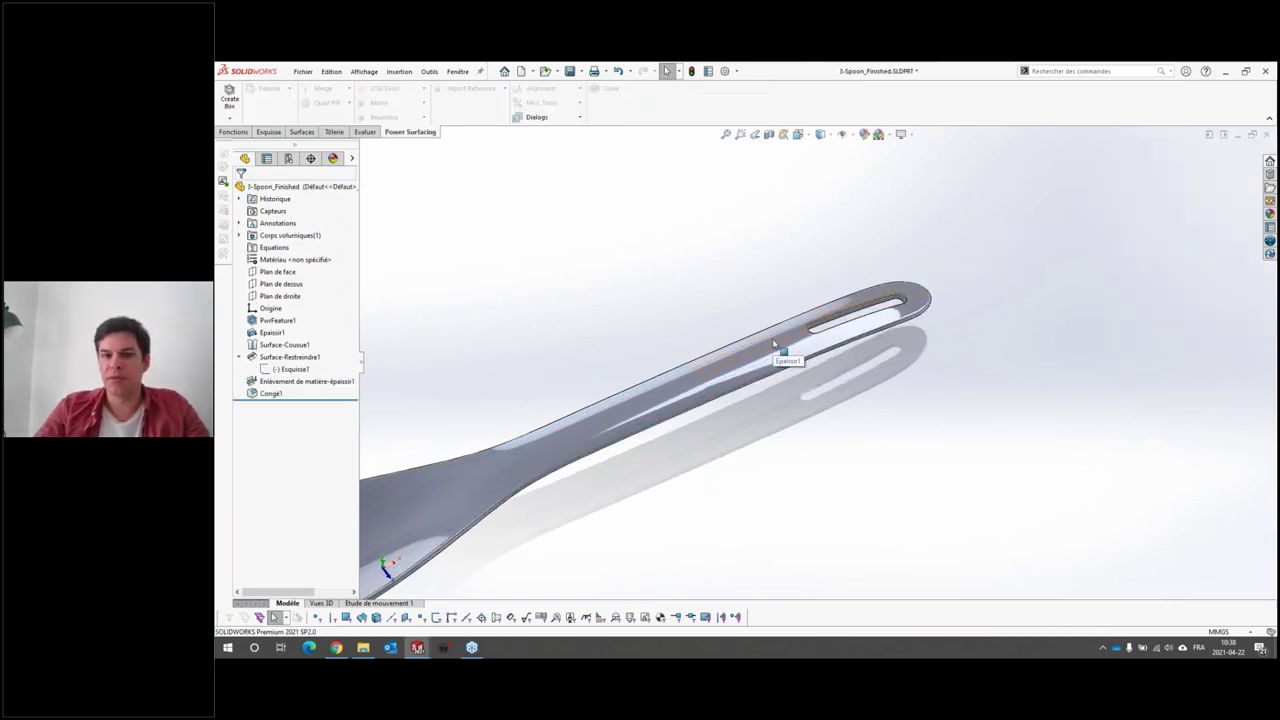
scroll(814, 366, "down", 2)
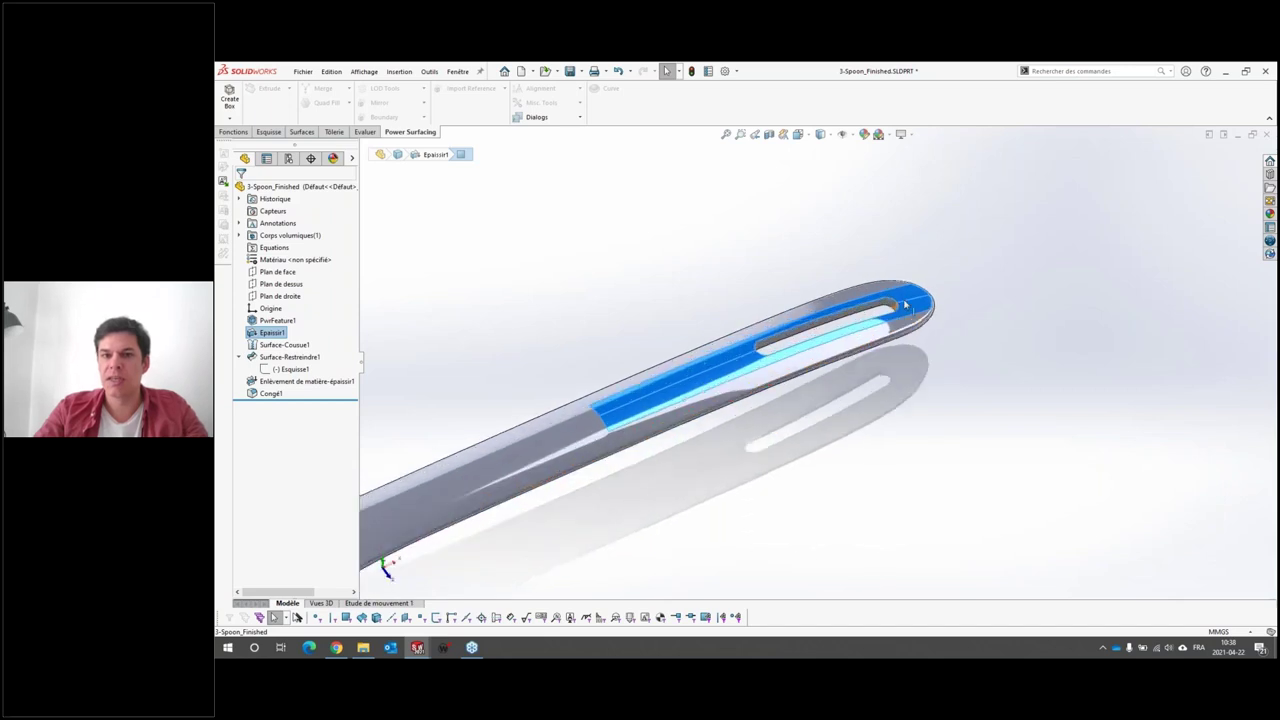
scroll(765, 291, "down", 3)
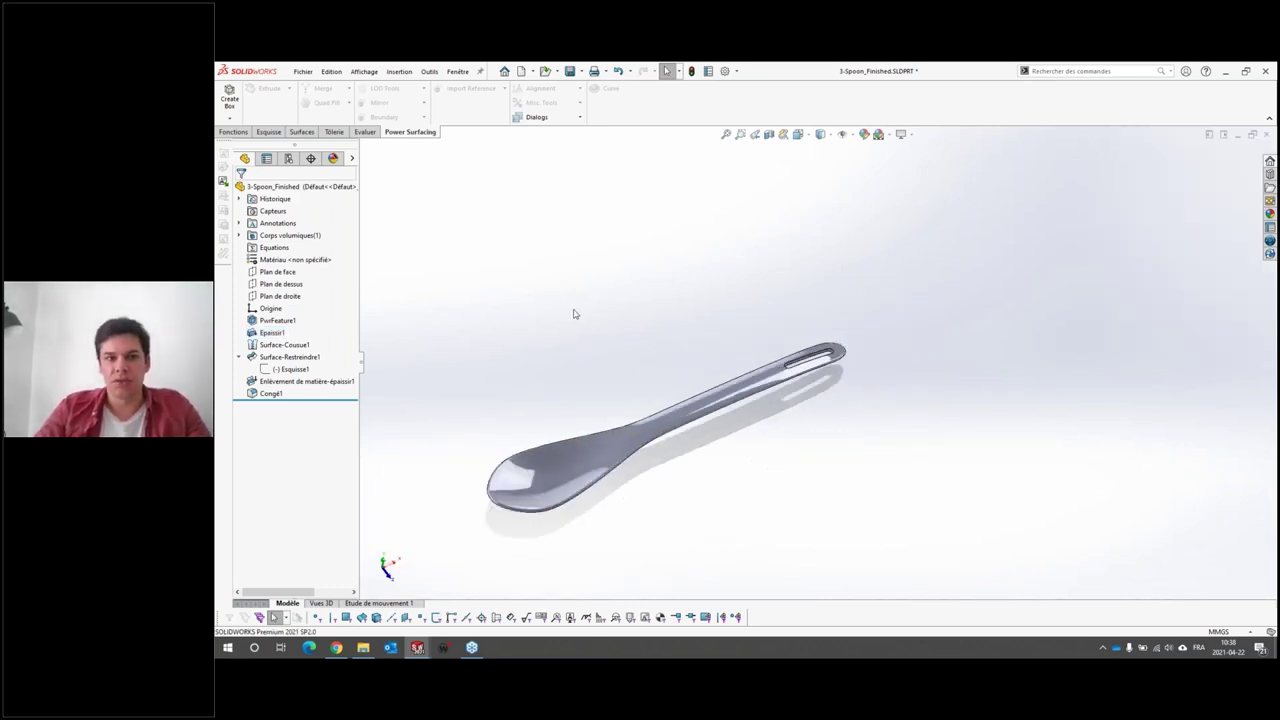
Step: Zoom out and rotate the spoon end-on to inspect the repaired handle
key("z")
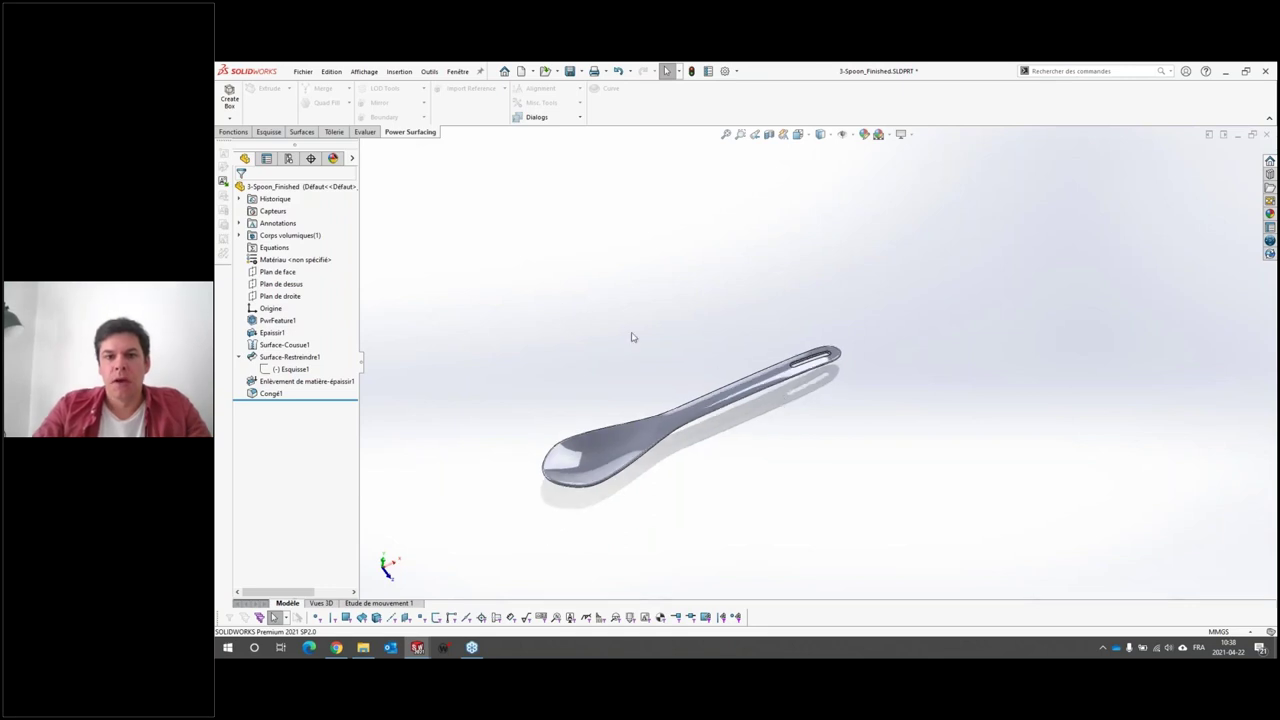
middle_click_drag(843, 371, 703, 294)
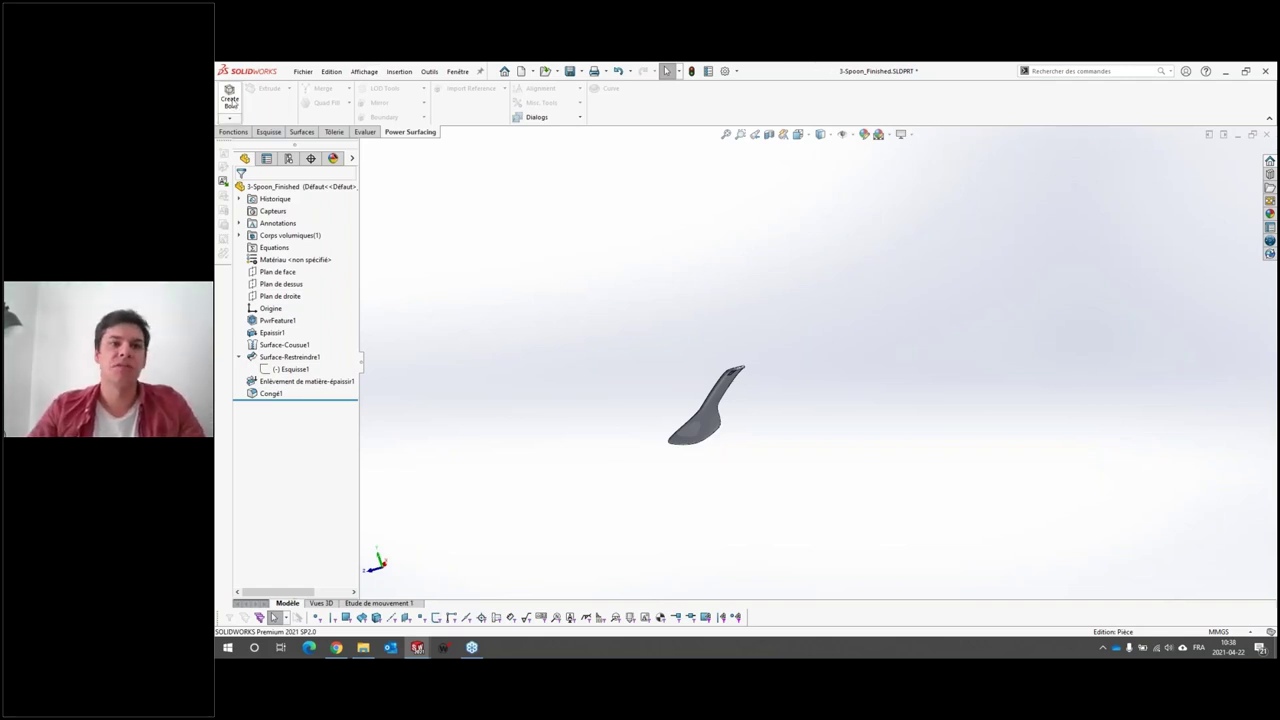
left_click(233, 131)
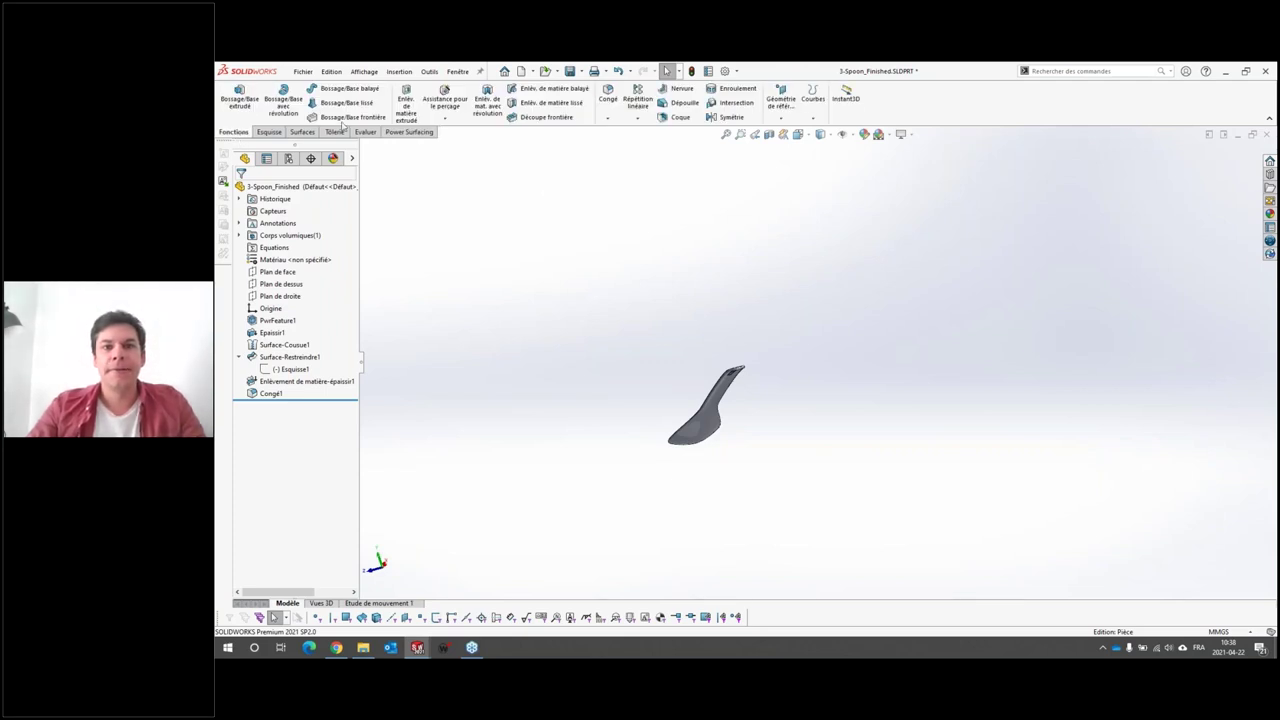
left_click(404, 131)
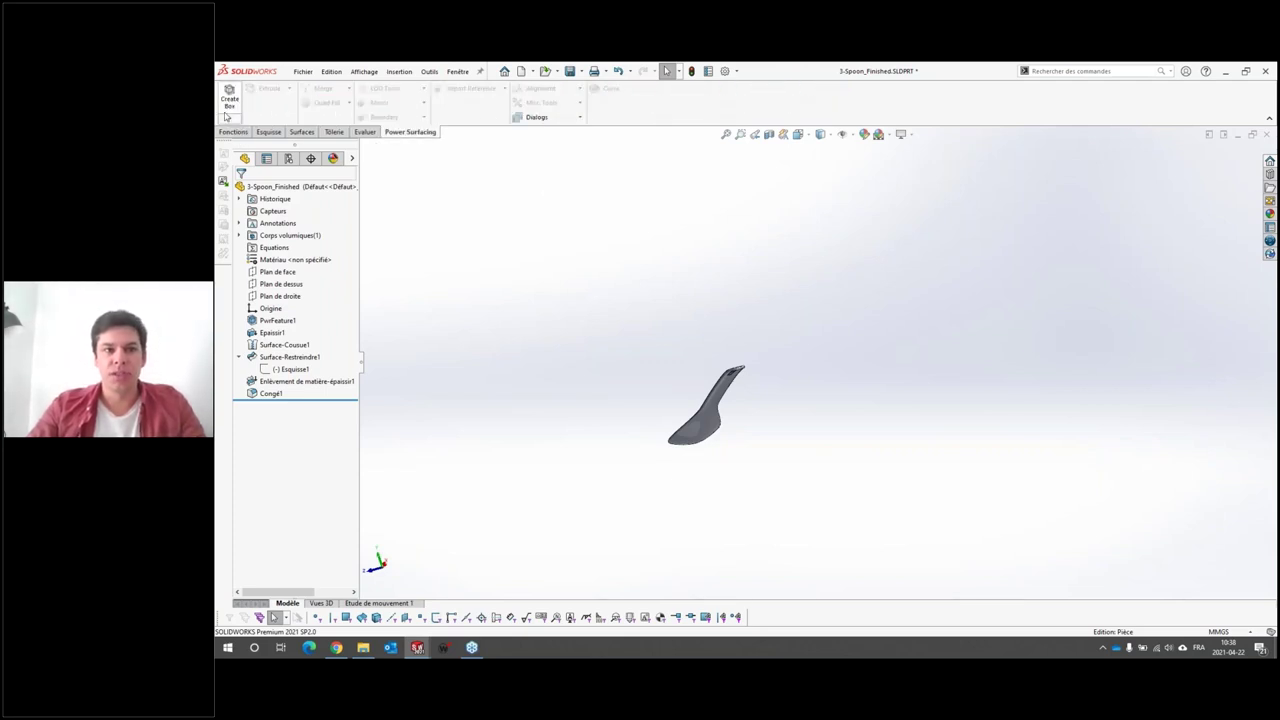
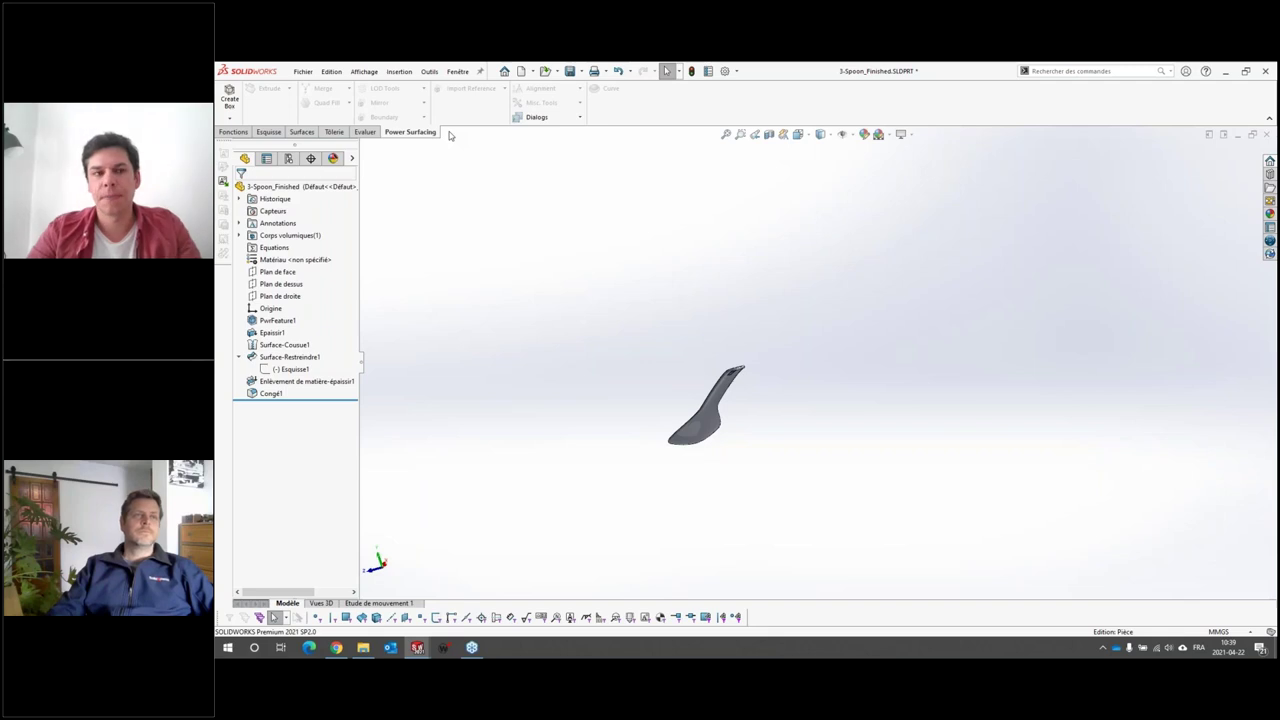
Step: Close 3-Spoon_Finished and 4-Poignée without saving either part
left_click(236, 132)
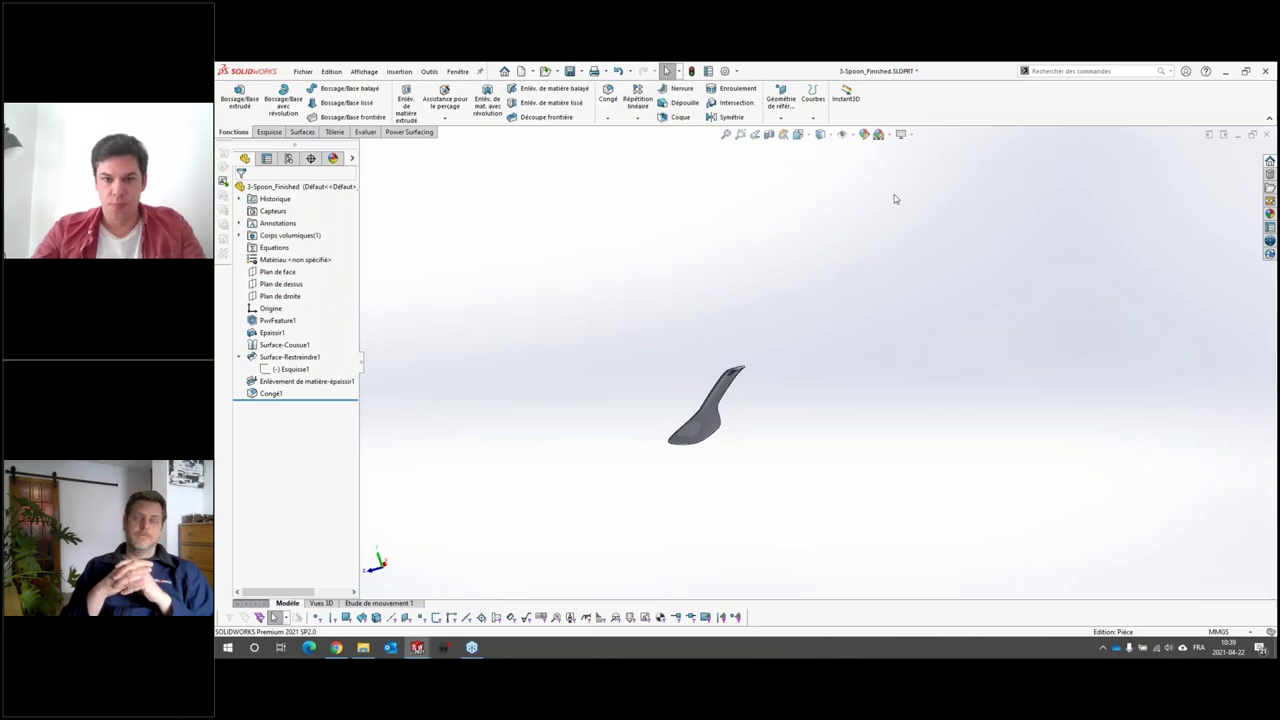
left_click(1265, 135)
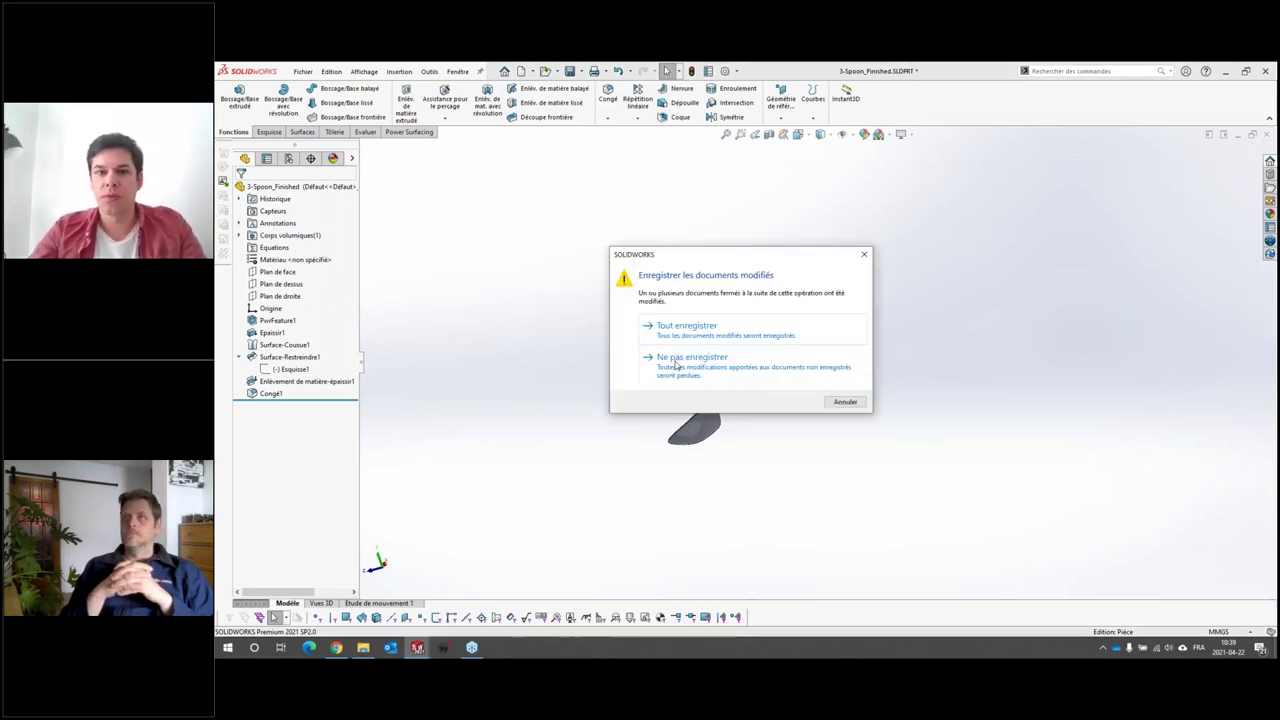
left_click(668, 361)
left_click(1265, 135)
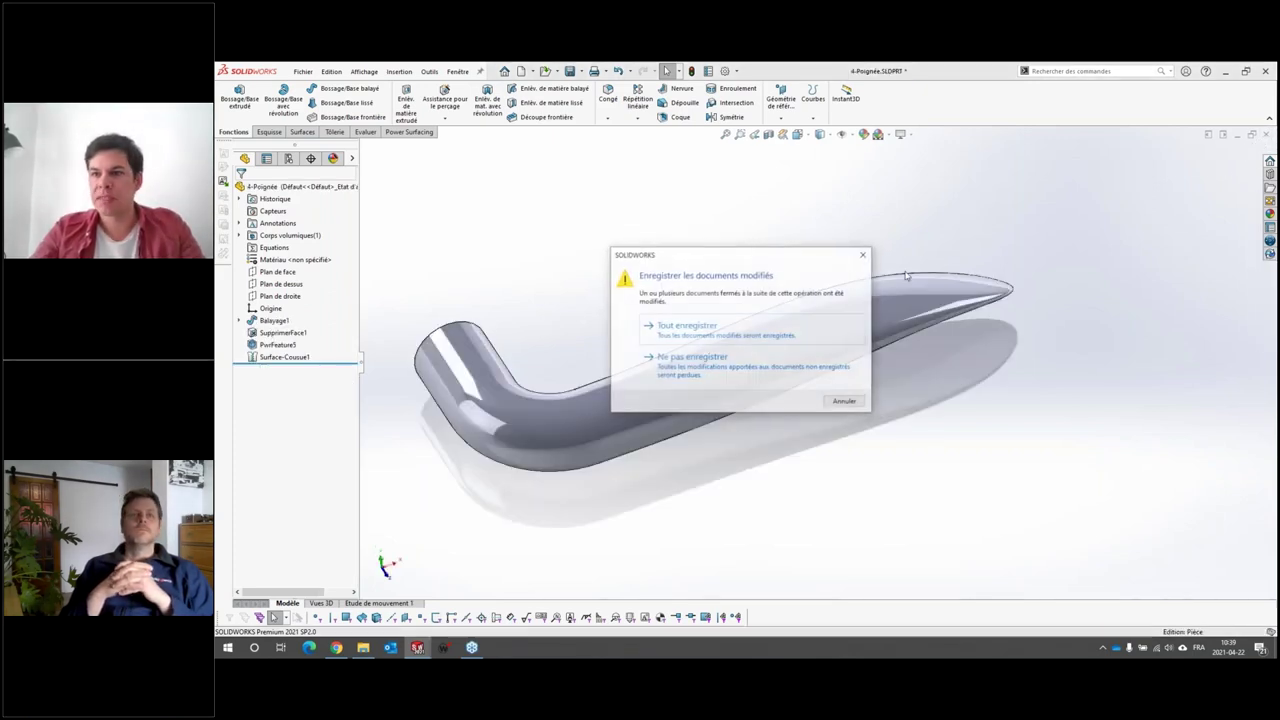
left_click(668, 361)
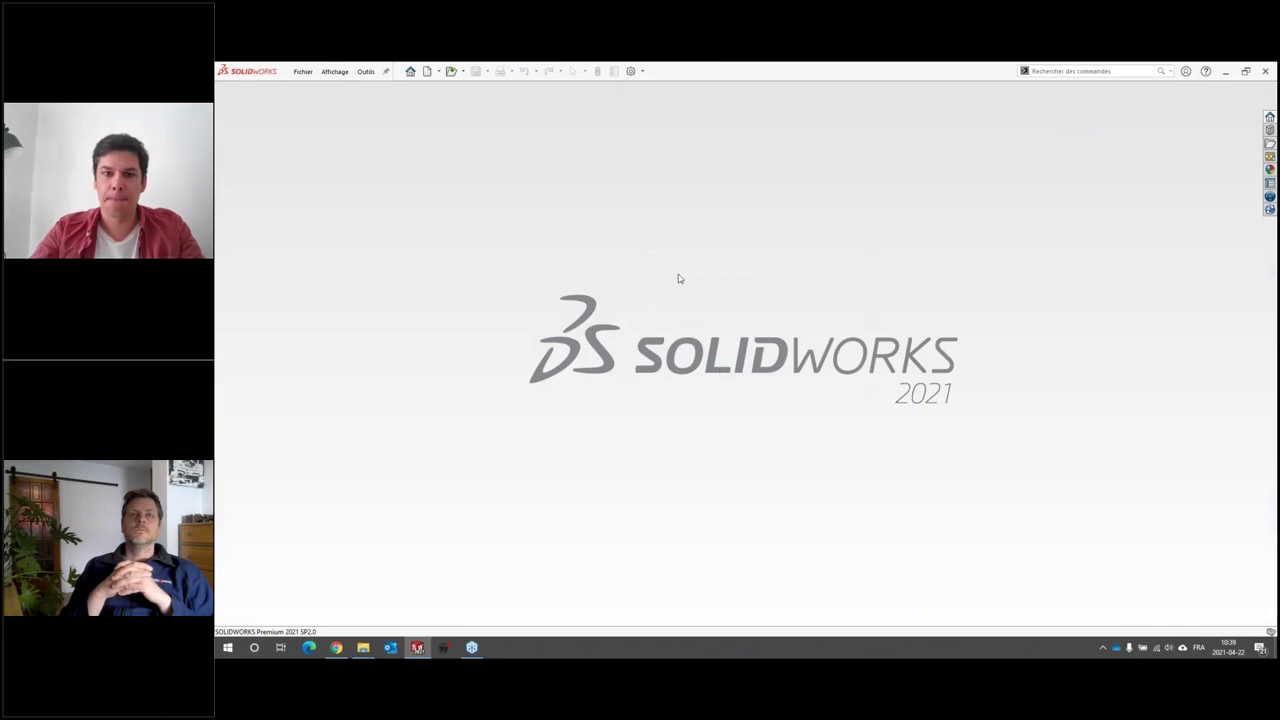
Step: Create a new part document, Pièce3, and select Plan de droite in the tree
left_click(436, 75)
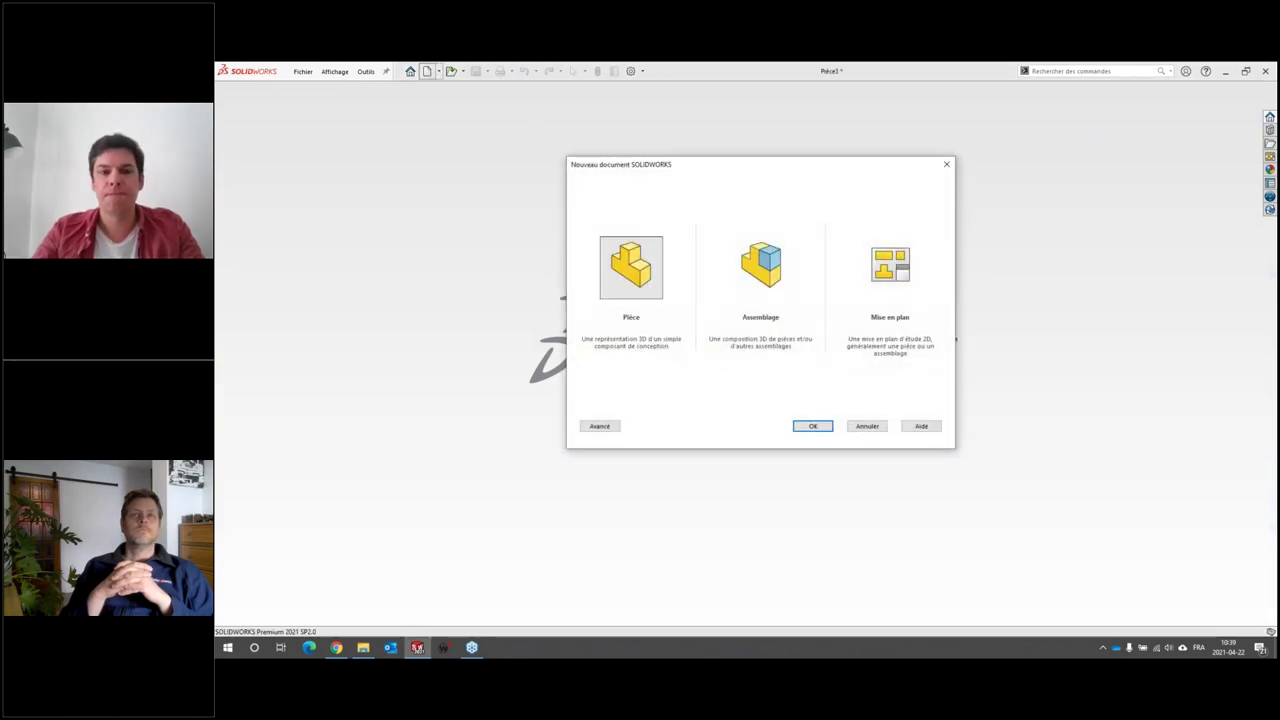
key("Return")
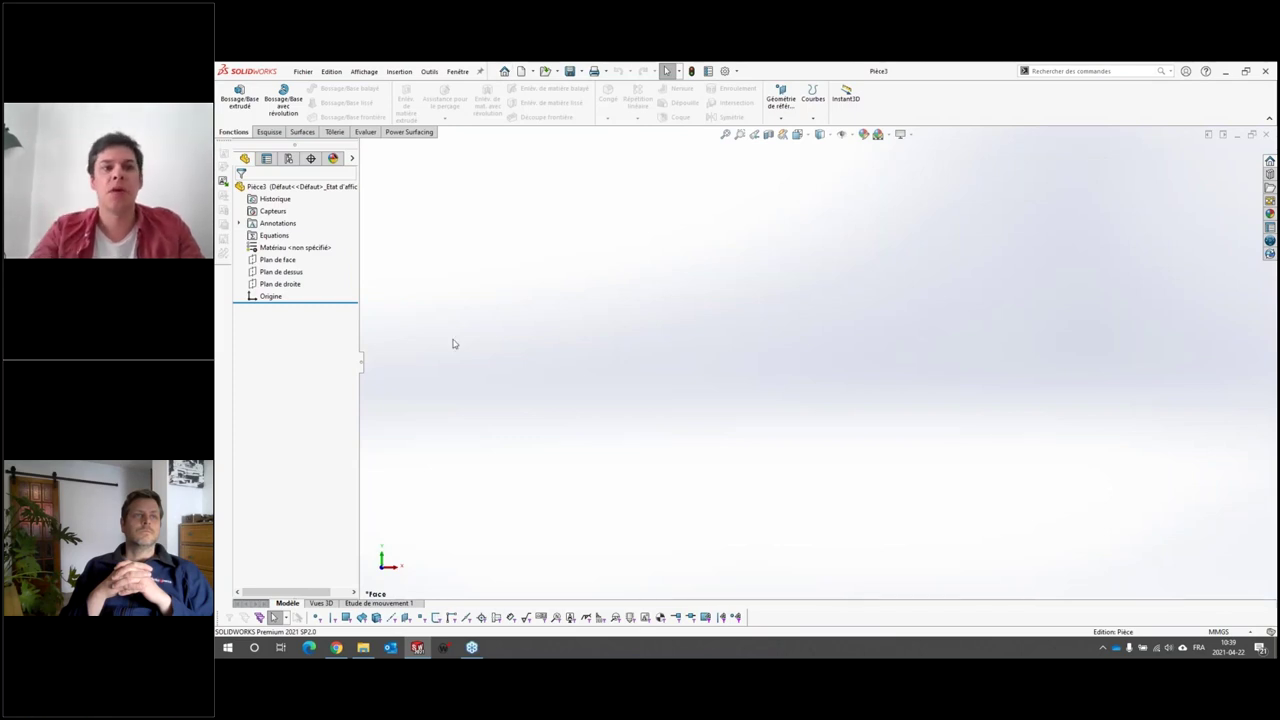
left_click(405, 132)
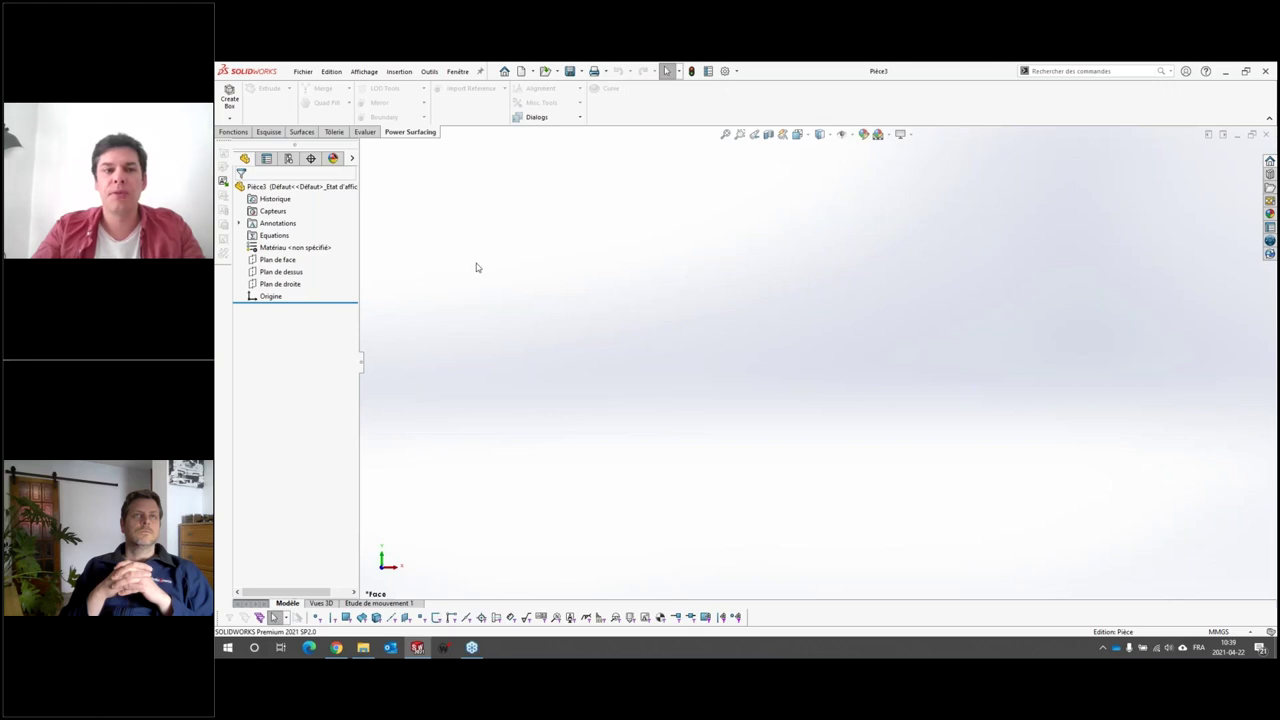
left_click(233, 132)
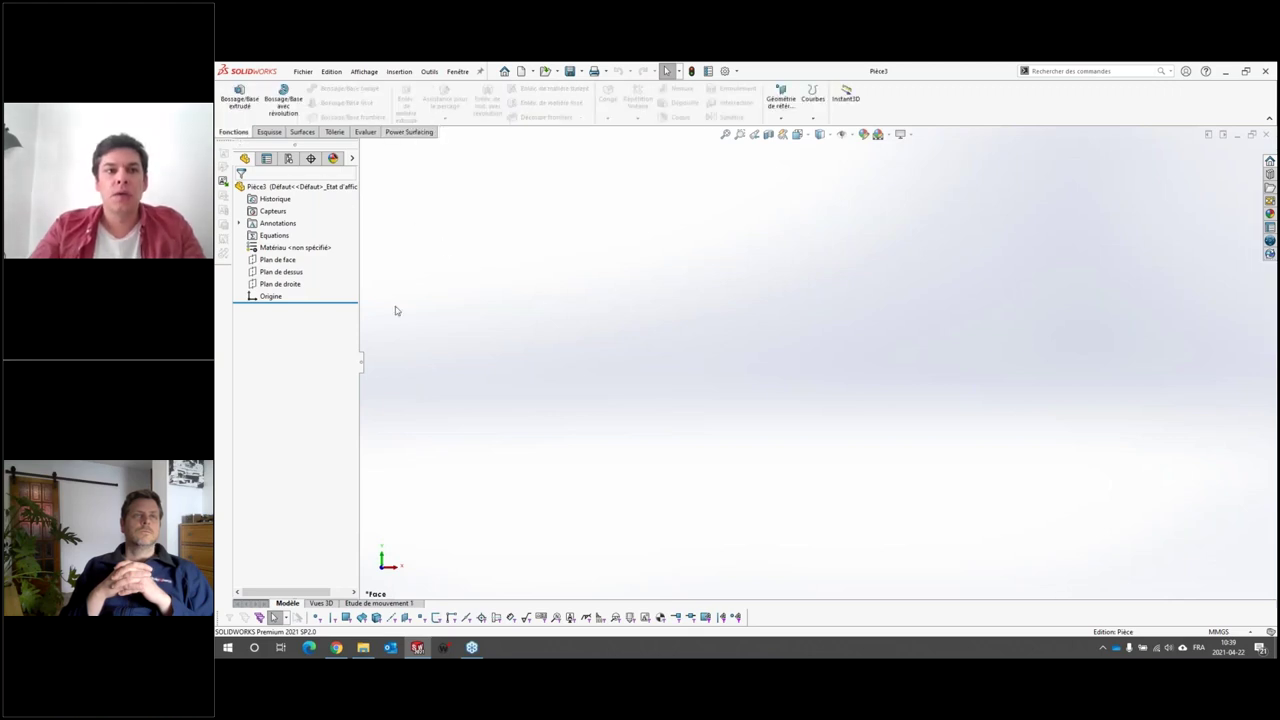
left_click(303, 284)
Step: Sketch a horizontal construction line from the origin on Plan de droite
left_click(316, 267)
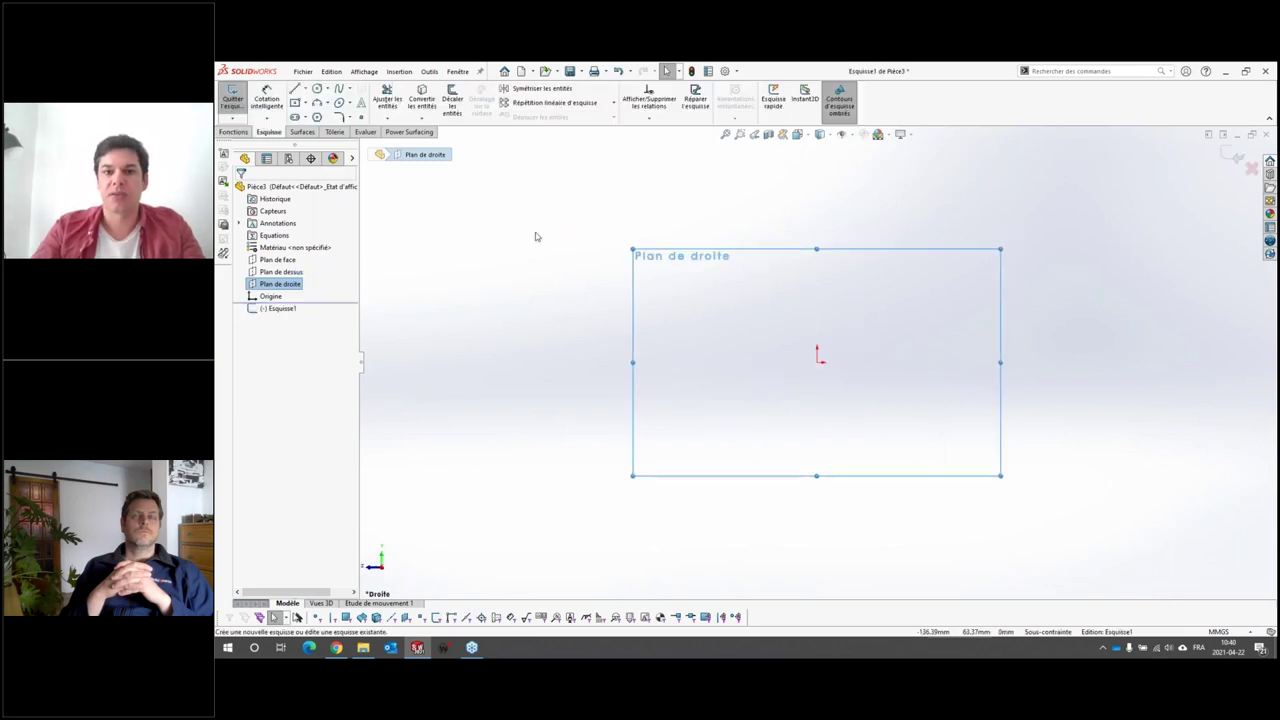
left_click(303, 89)
left_click(320, 114)
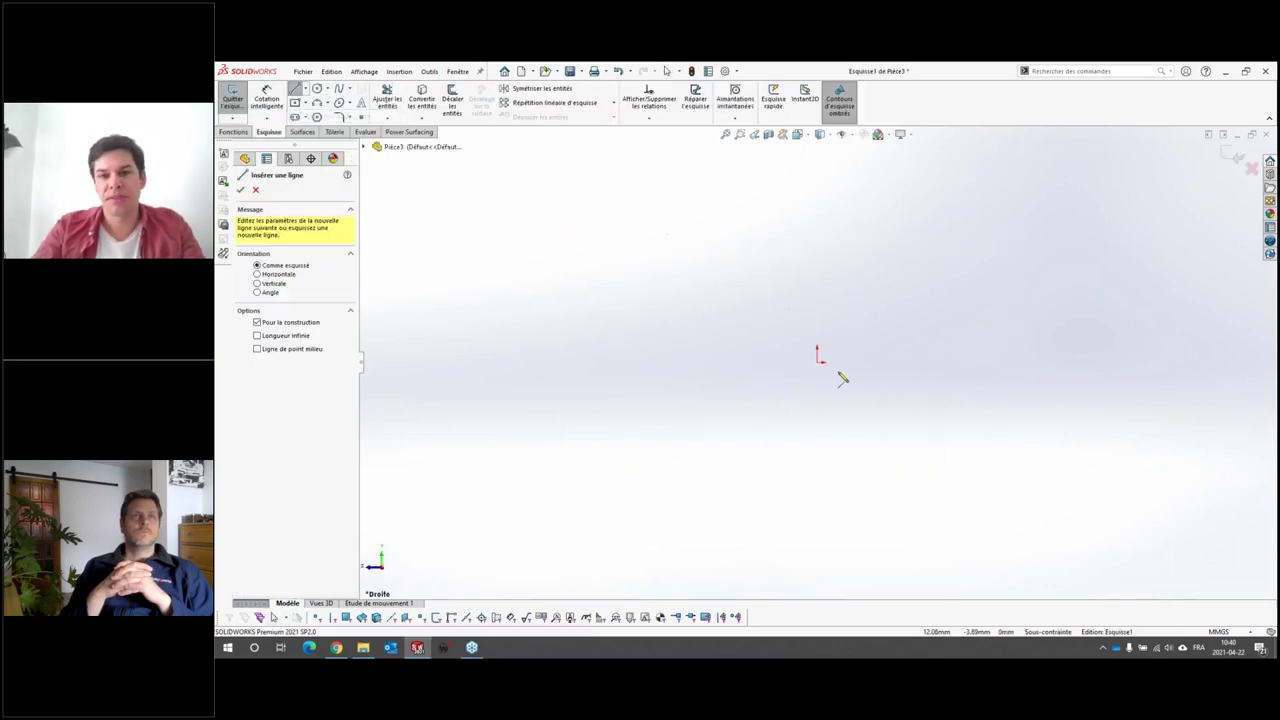
left_click(818, 361)
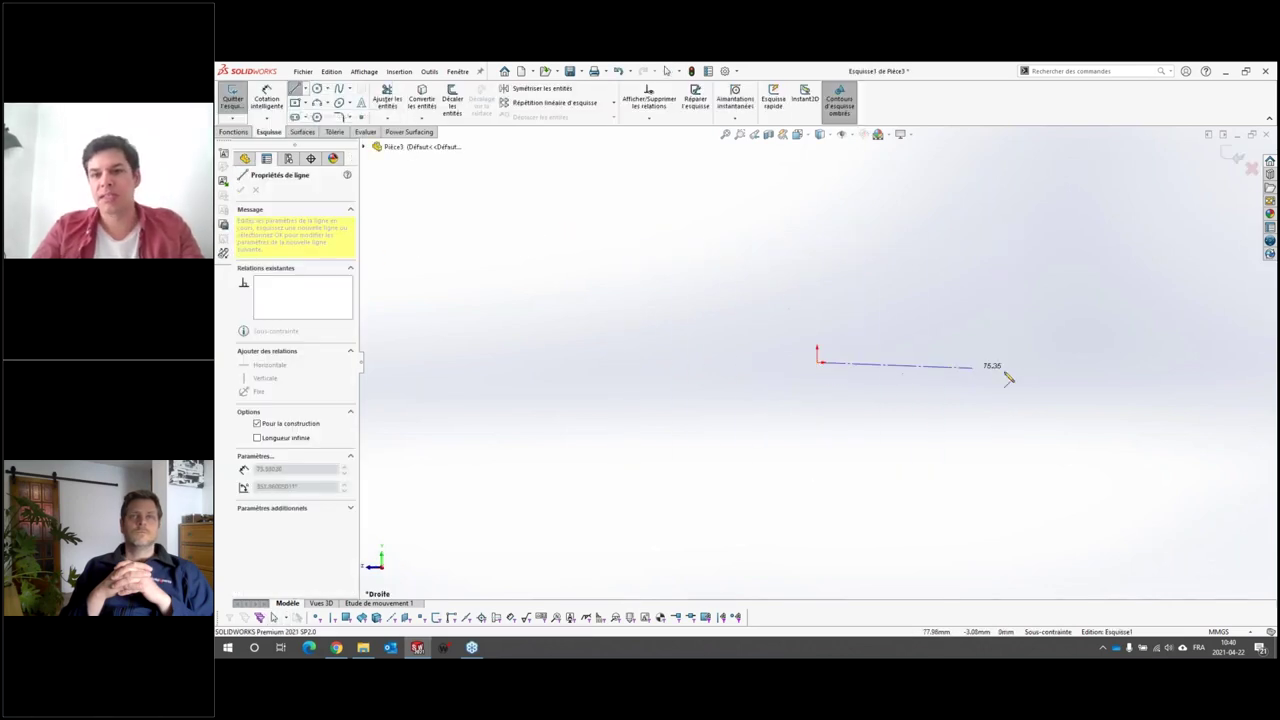
left_click(1052, 361)
key("Escape")
Step: Dimension the construction line to 130 and exit the sketch
left_click(267, 99)
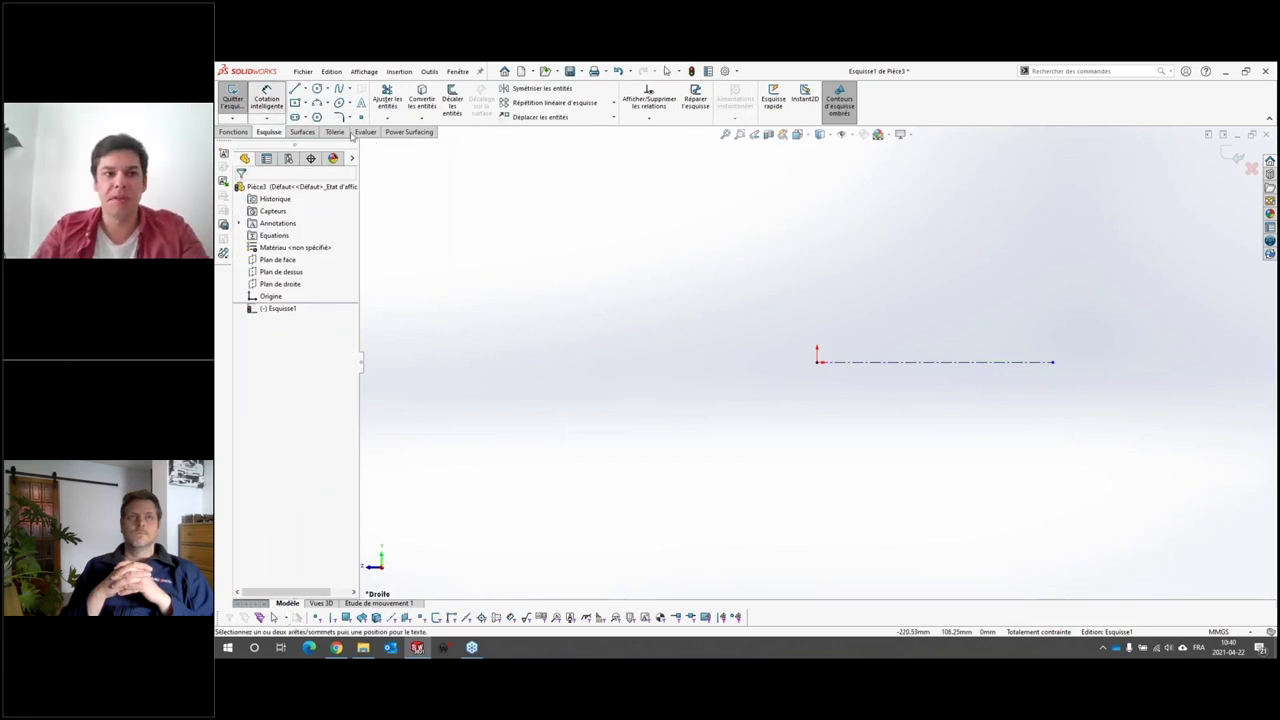
left_click(957, 362)
left_click(950, 402)
type("130")
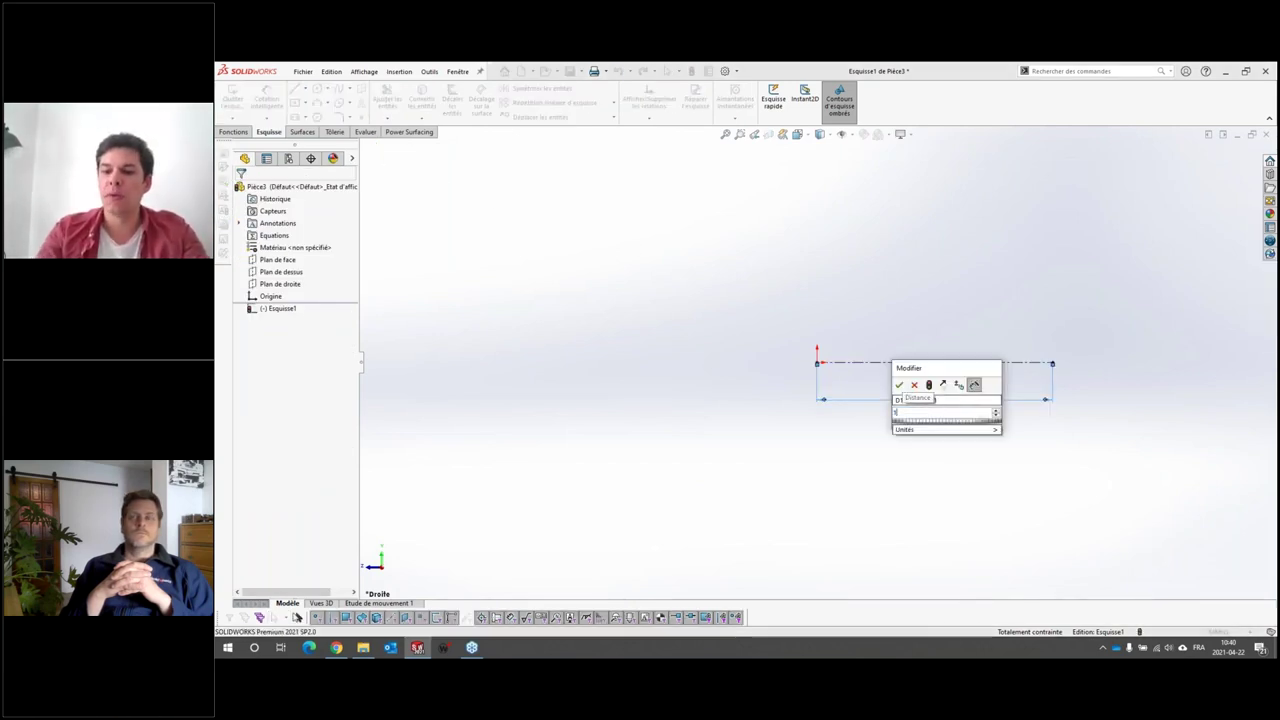
key("Return")
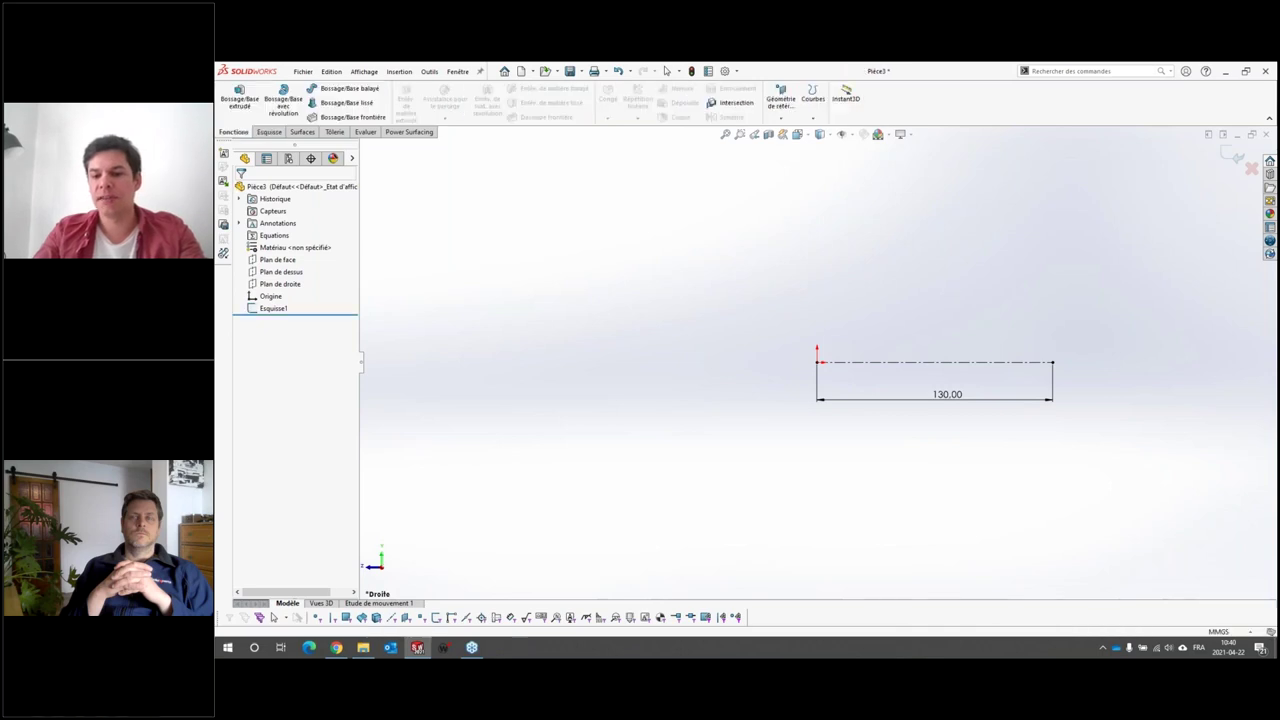
key("ctrl+b")
Step: Start a sketch on Plan de dessus and draw a short vertical line near the origin
left_click(281, 271)
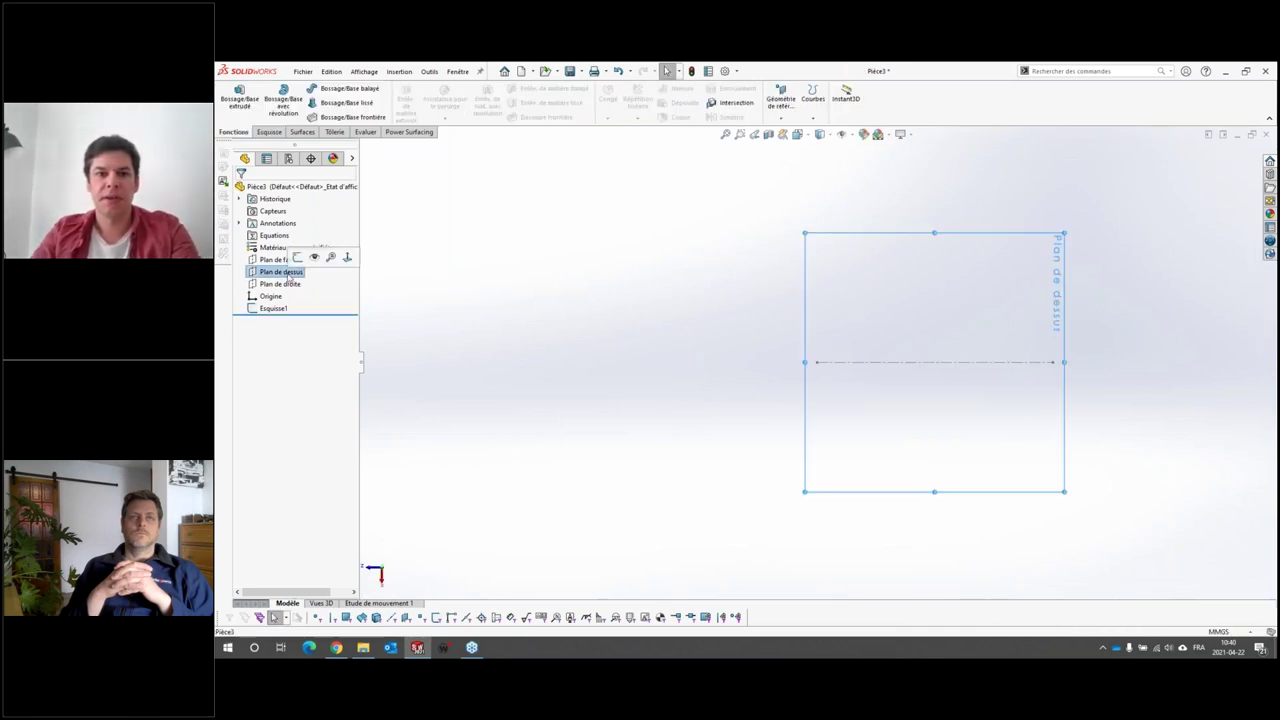
left_click(330, 257)
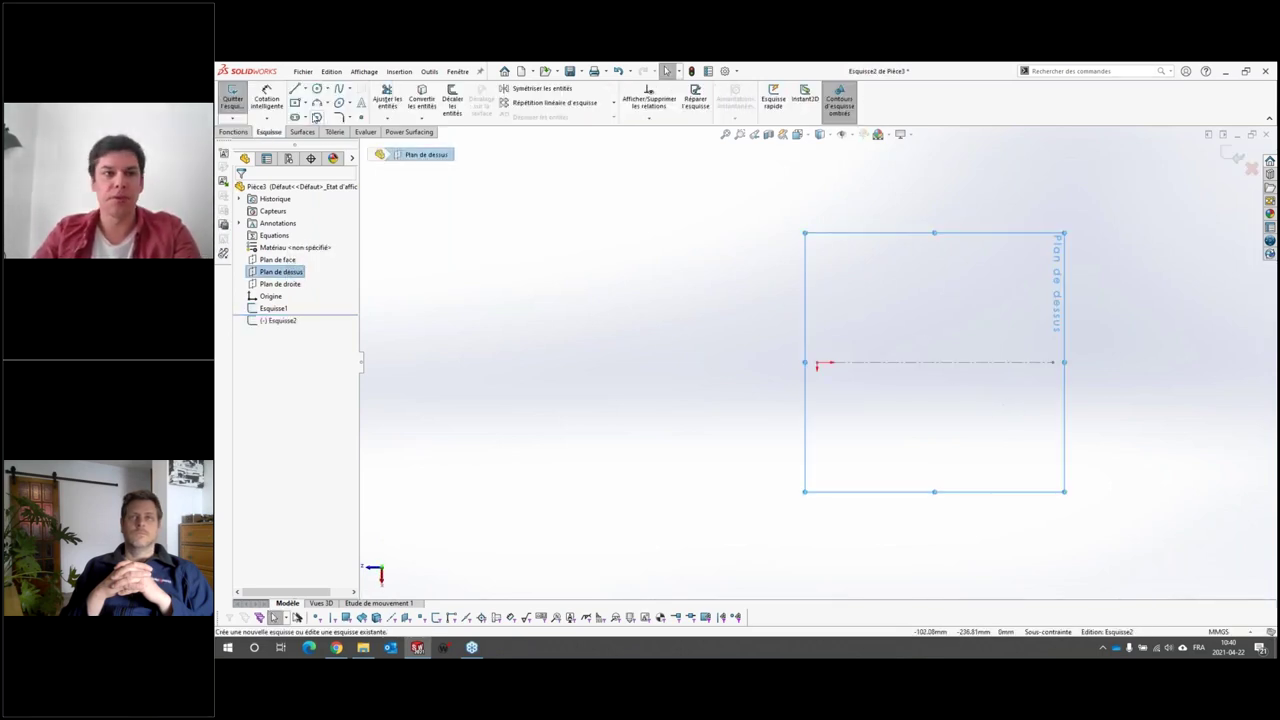
left_click(303, 90)
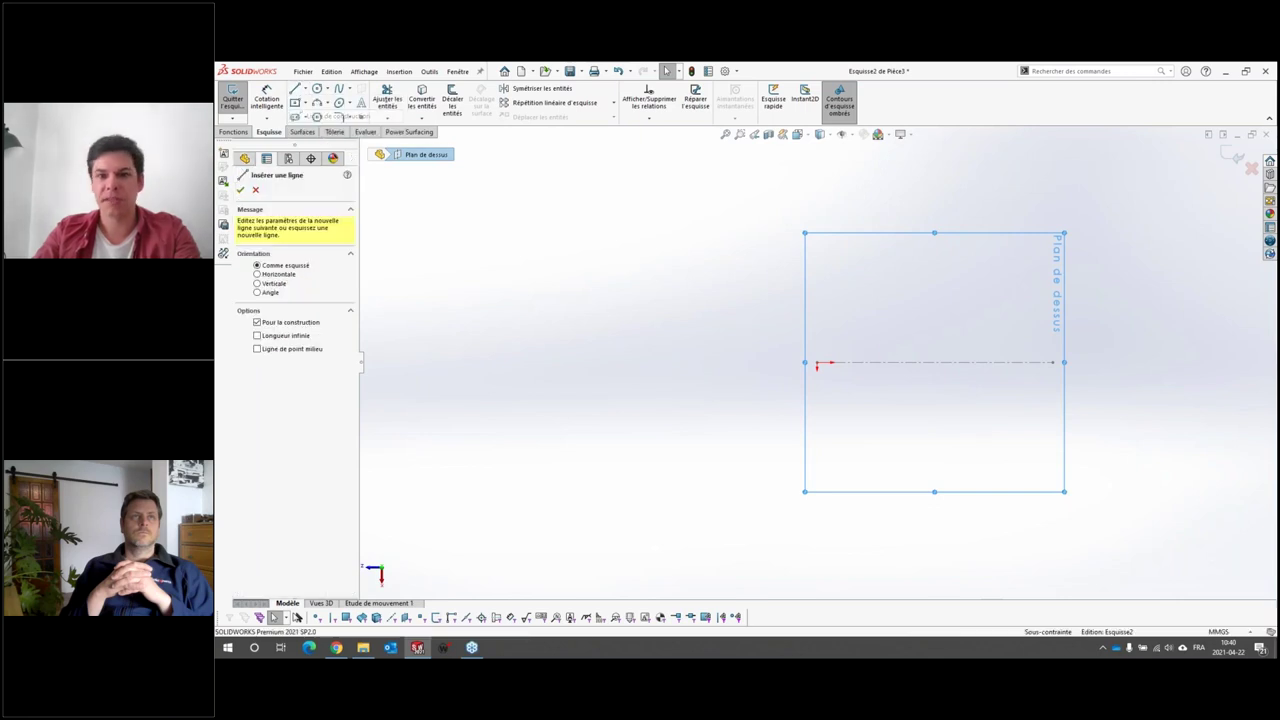
left_click(851, 342)
left_click(851, 387)
key("Escape")
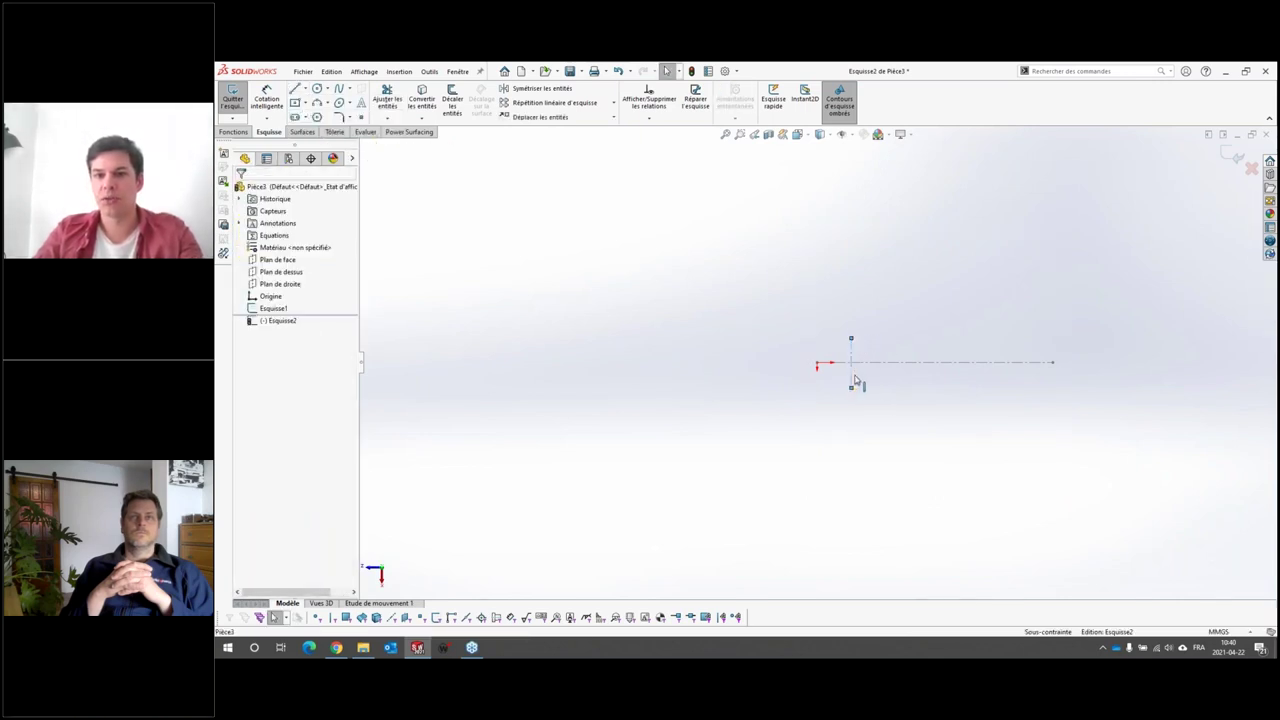
right_click(851, 370)
key("Escape")
left_click(877, 362)
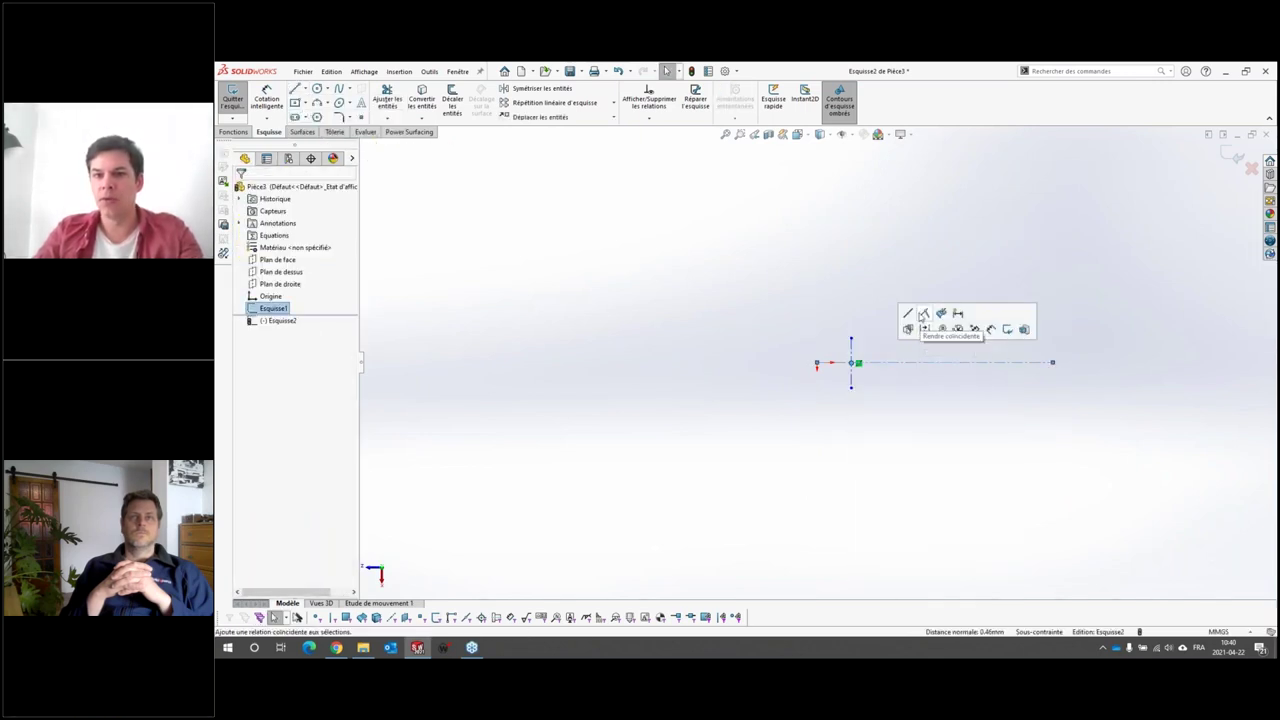
Step: Dimension the vertical line to 30 and its offset from the origin to 20
left_click(266, 97)
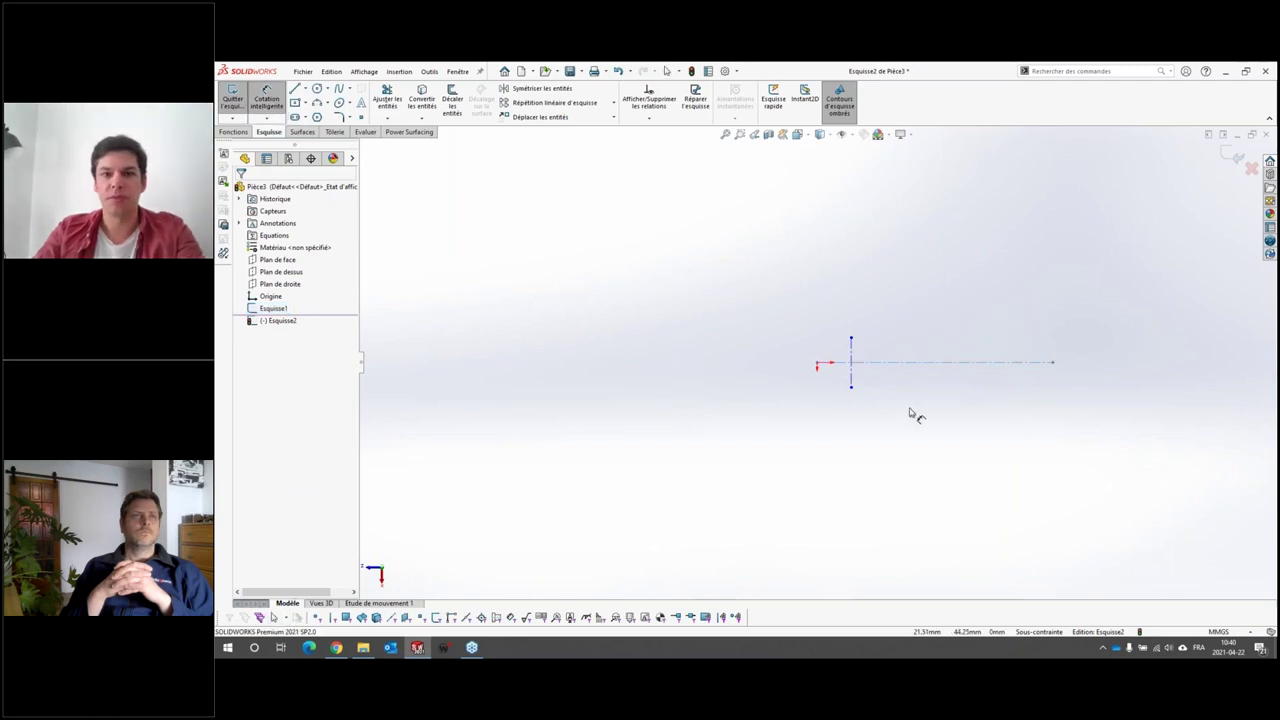
left_click(851, 360)
left_click(906, 360)
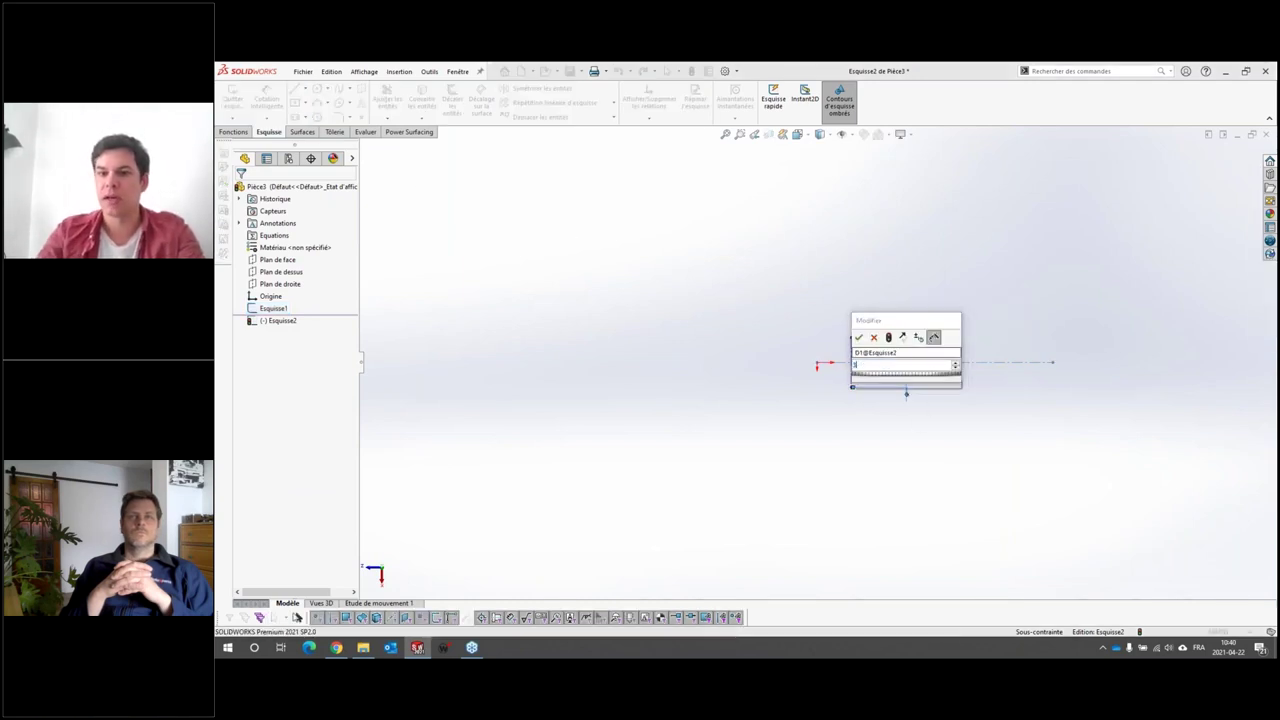
key("Return")
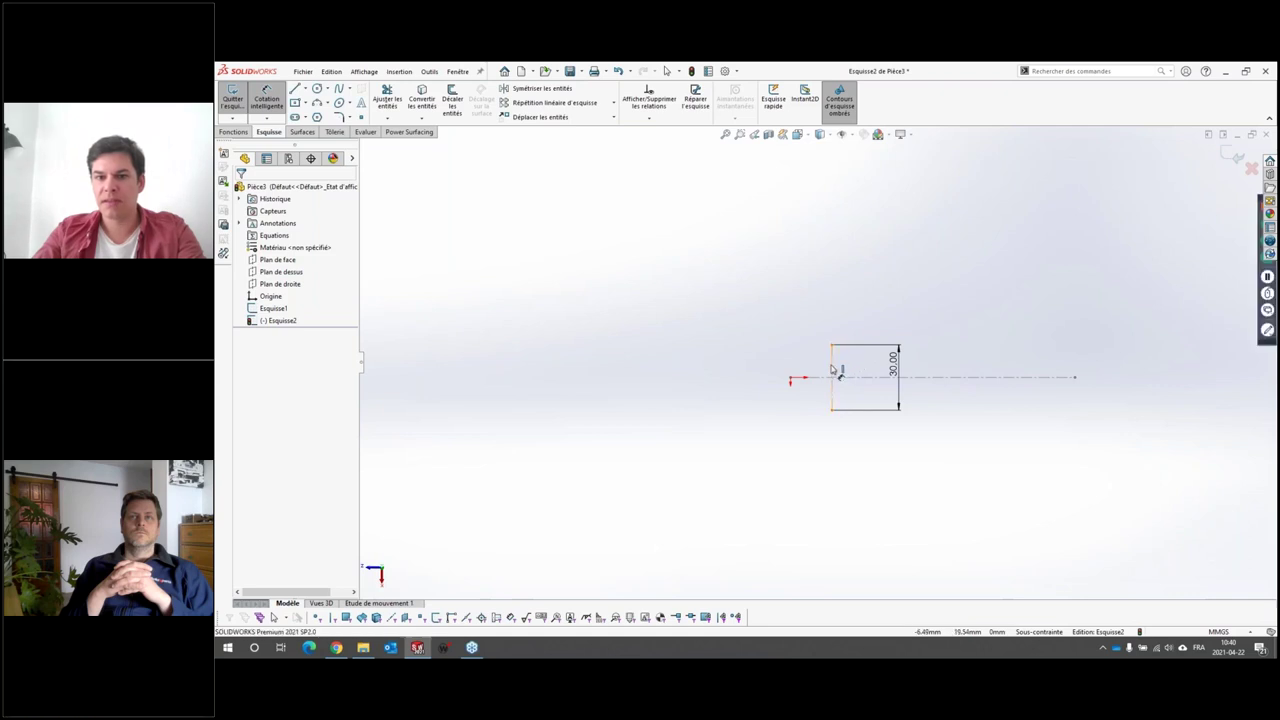
left_click(797, 378)
left_click(790, 377)
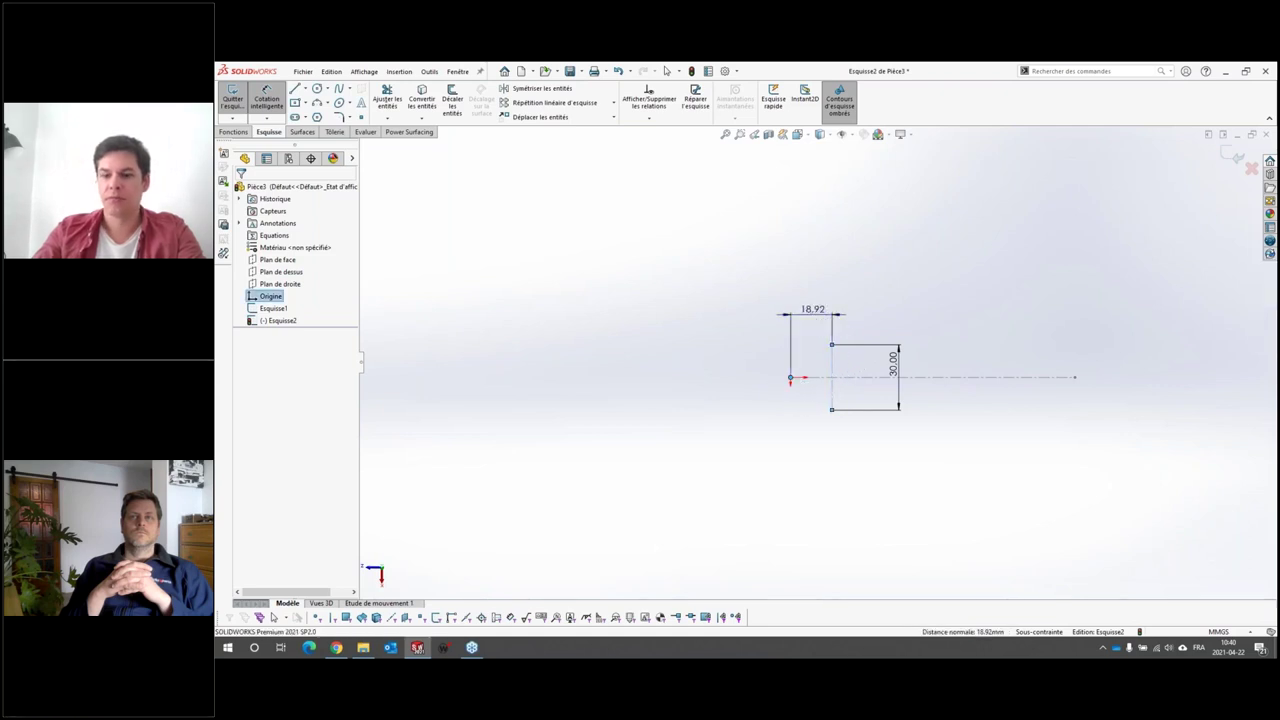
left_click(815, 312)
type("20")
key("Return")
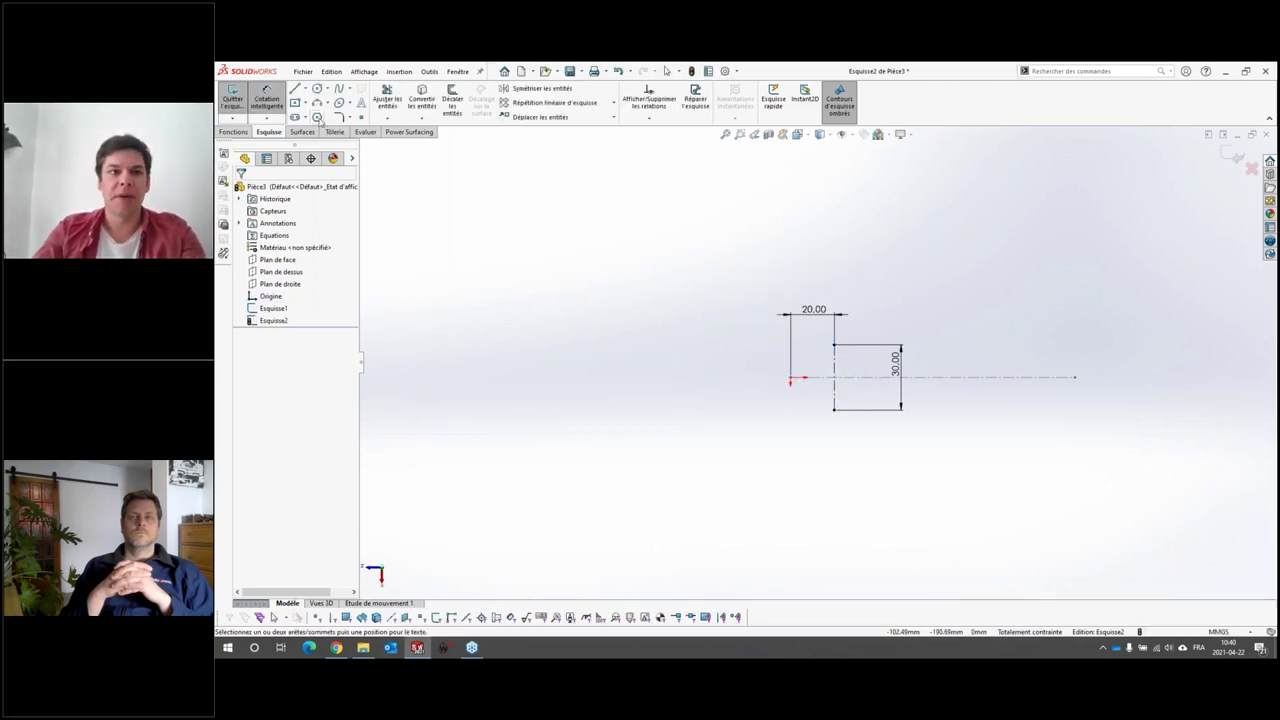
Step: Draw a vertical construction line at the centreline's end and make the short line coincident with its endpoint
left_click(305, 89)
left_click(300, 117)
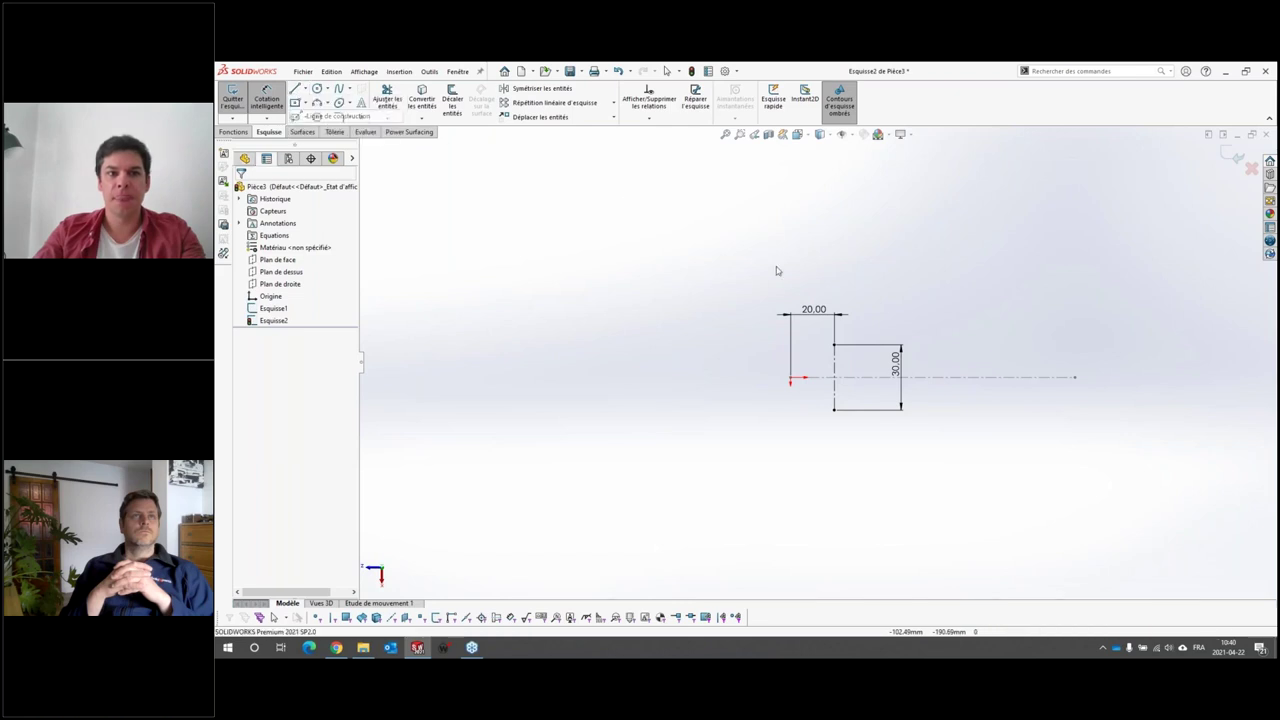
left_click(1062, 361)
left_click(1062, 392)
key("Escape")
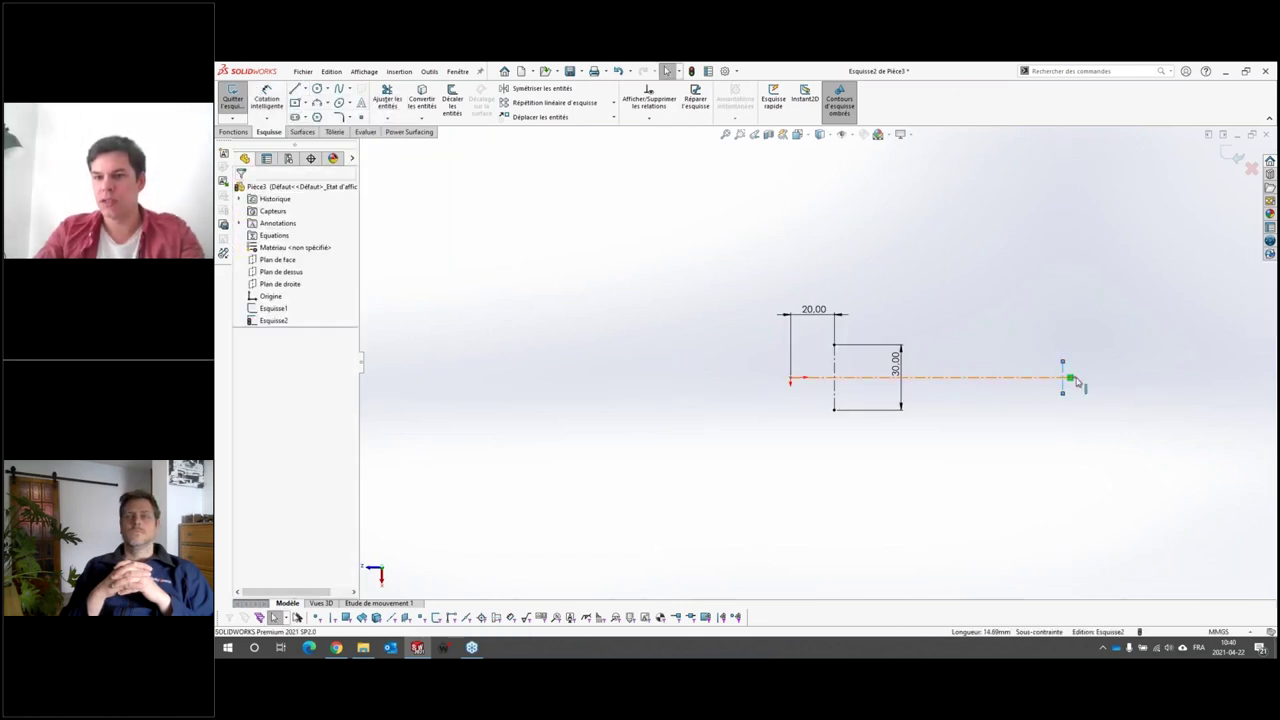
scroll(1122, 395, "down", 3)
mouse_move(997, 368)
middle_mouse_down()
mouse_move(980, 349)
mouse_move(952, 352)
middle_mouse_up()
left_click(932, 375)
left_click(952, 352, "ctrl")
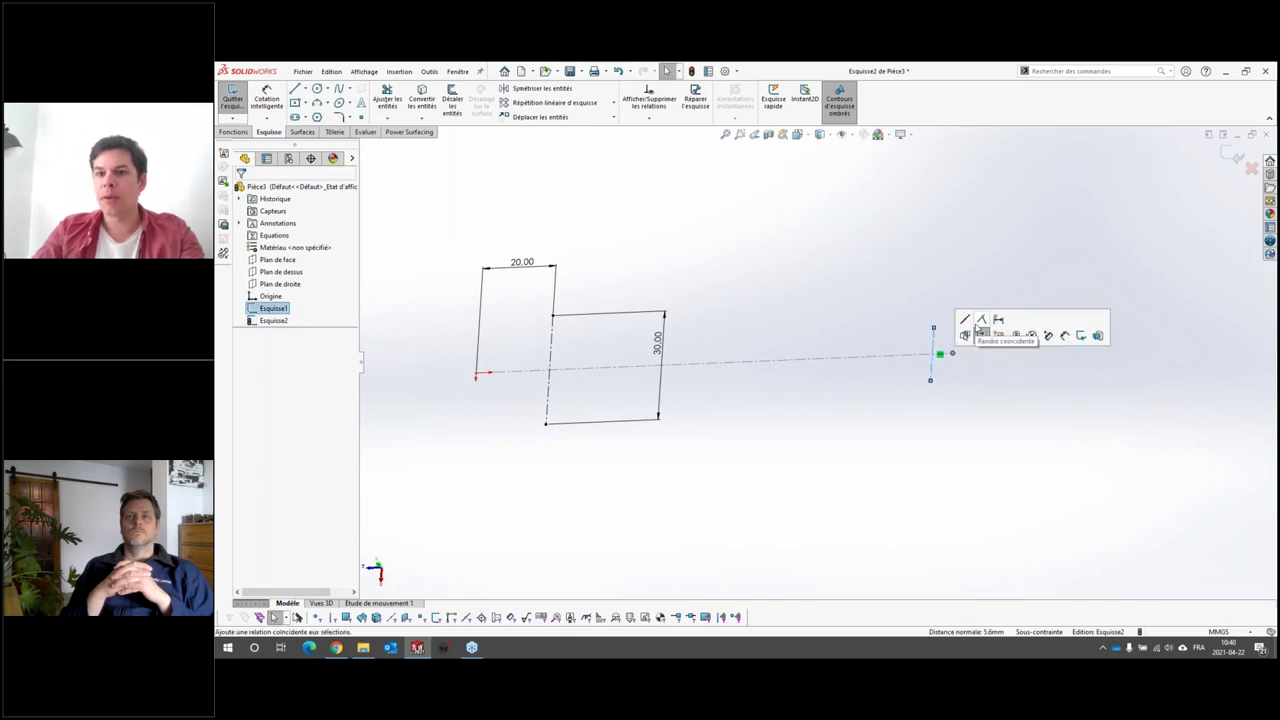
left_click(975, 335)
Step: Dimension the short vertical line to 10 mm, view from the top, and close the sketch
key("d")
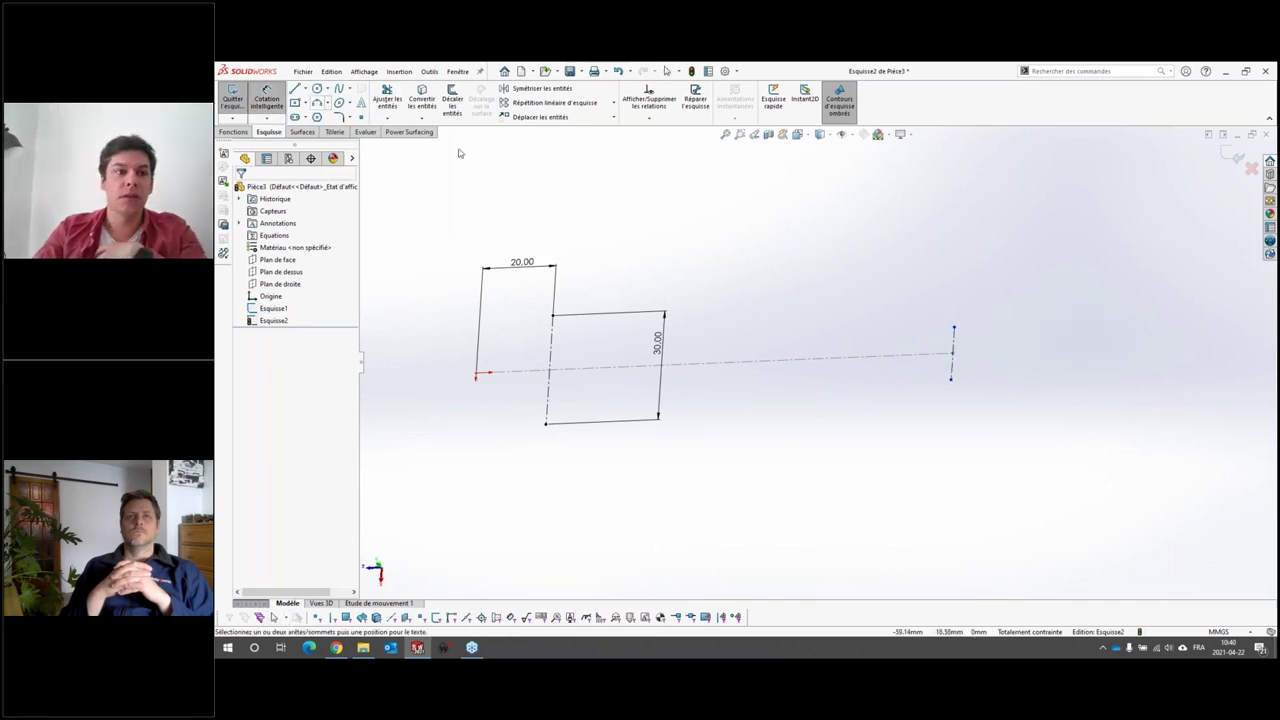
left_click(955, 343)
left_click(980, 347)
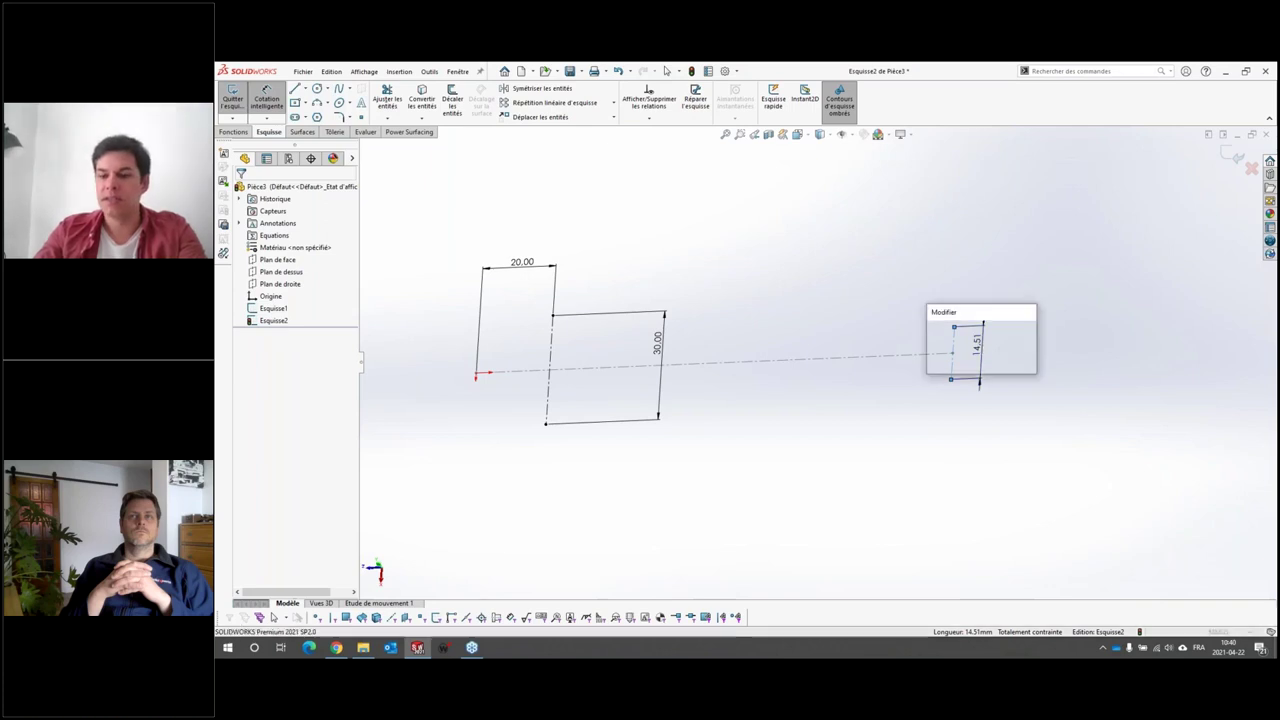
type("10")
key("Return")
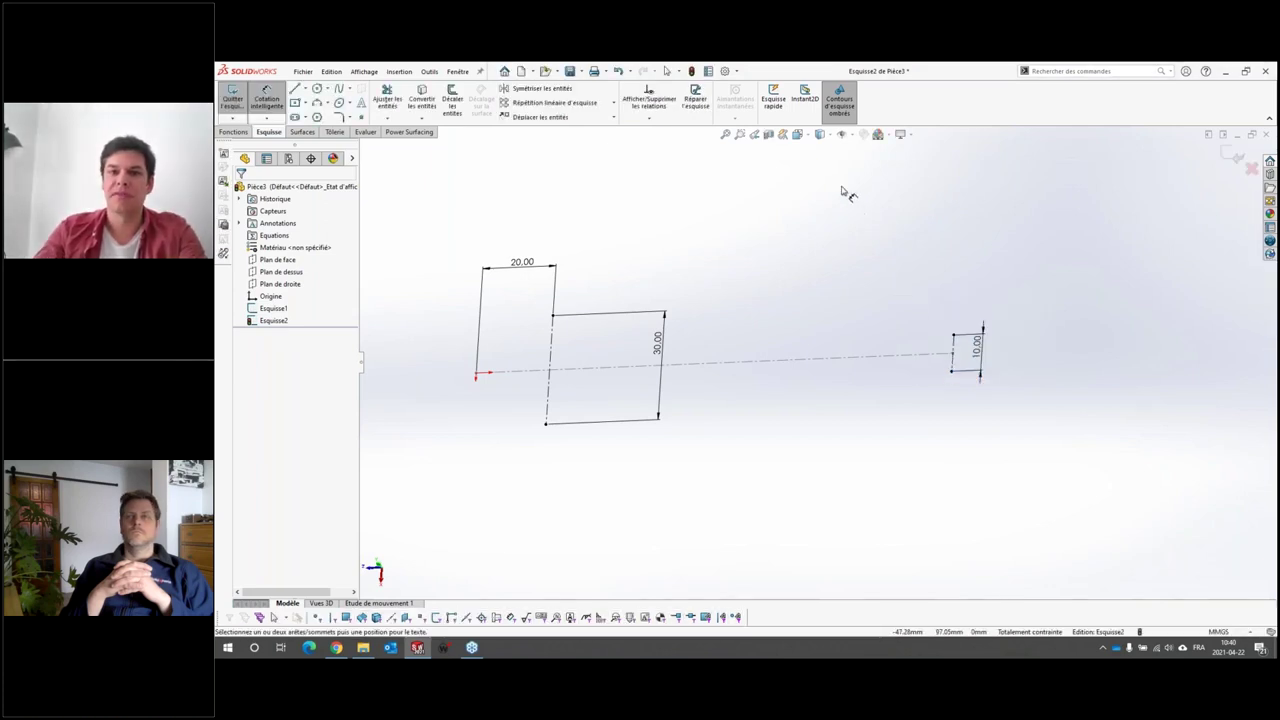
left_click(800, 135)
left_click(861, 199)
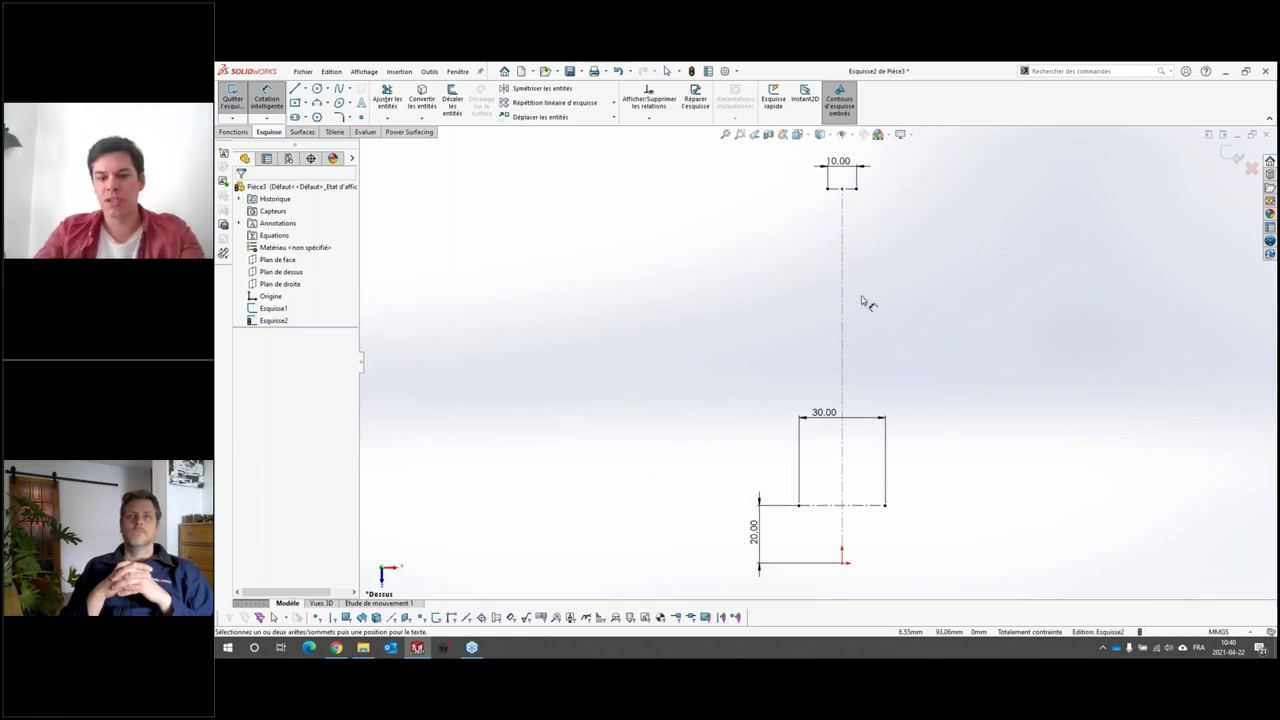
left_click(1235, 156)
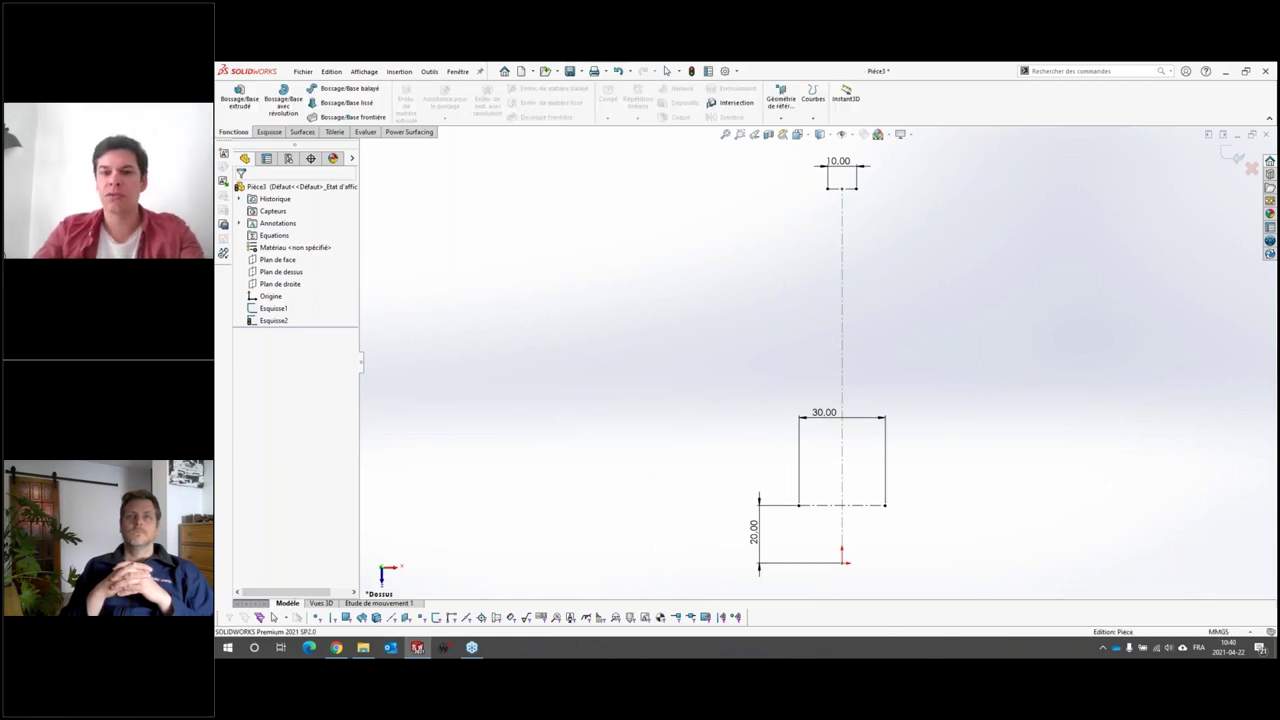
Step: On Plan de droite, viewed Normal To, draw a style spline from the origin to the centre line's end
left_click(280, 284)
left_click(315, 263)
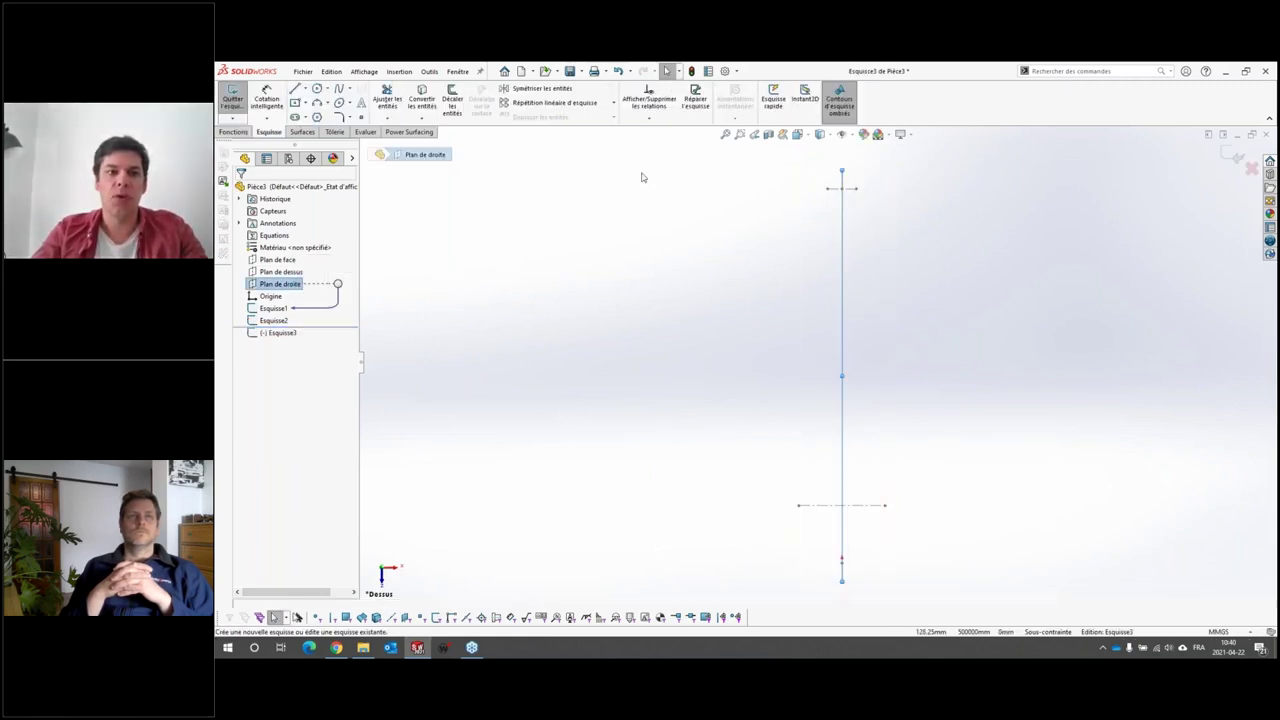
left_click(820, 134)
left_click(857, 194)
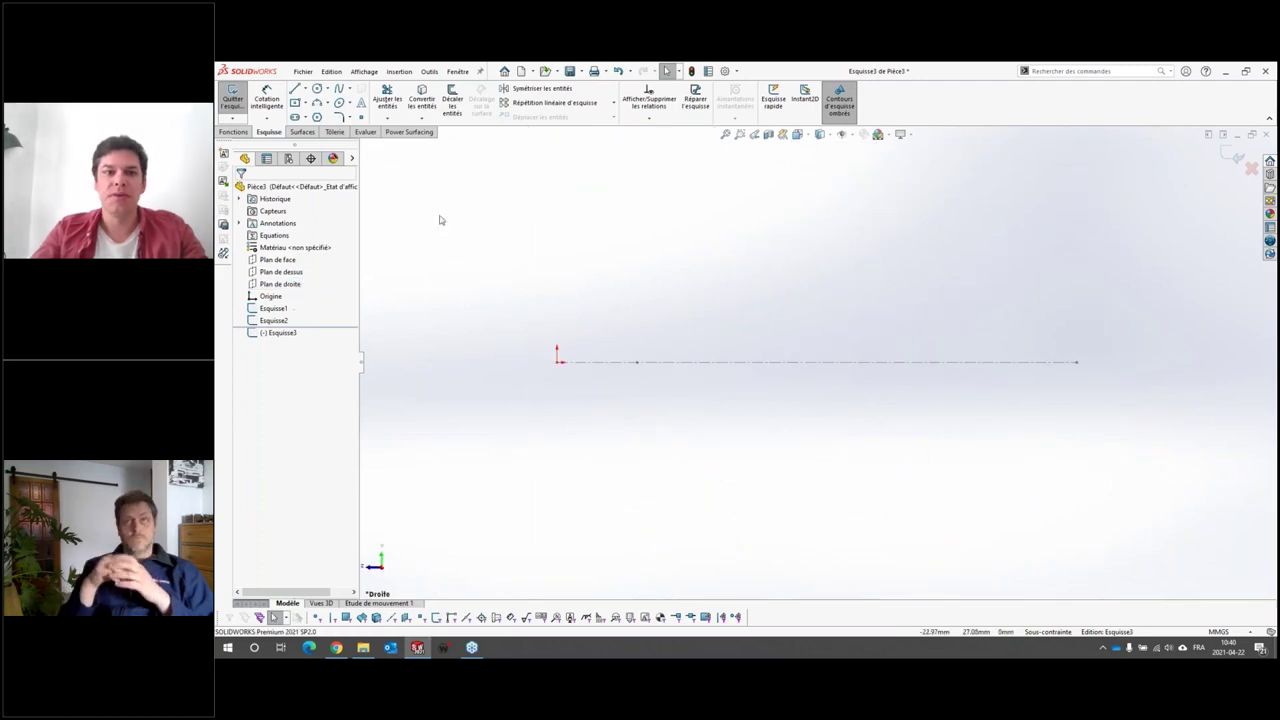
left_click(342, 116)
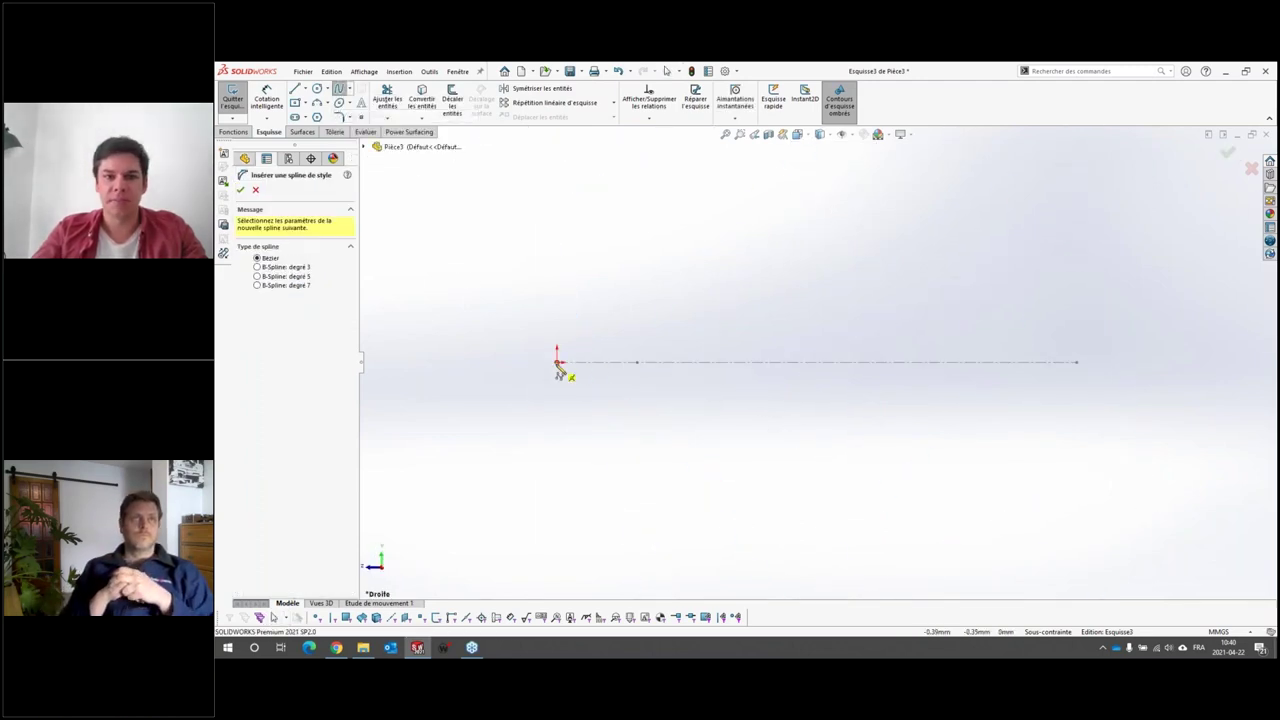
left_click(557, 361)
left_click(644, 383)
left_click(783, 352)
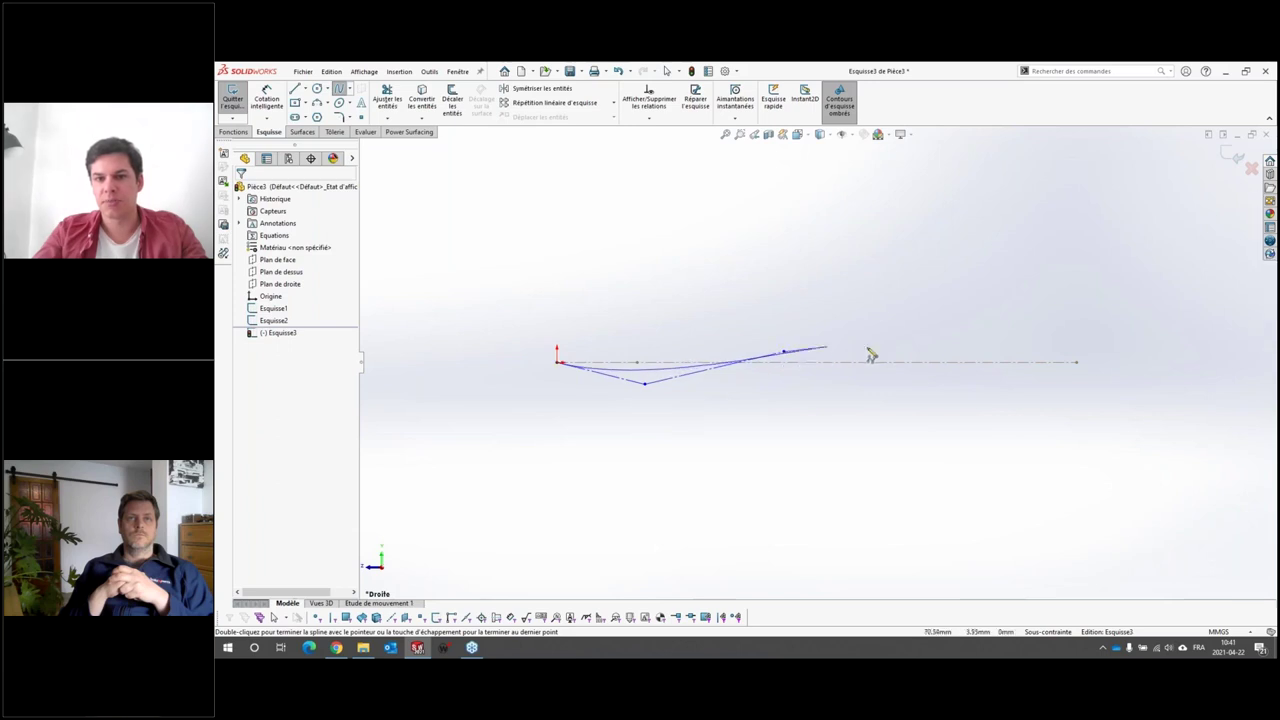
left_click(1076, 361)
key("Escape")
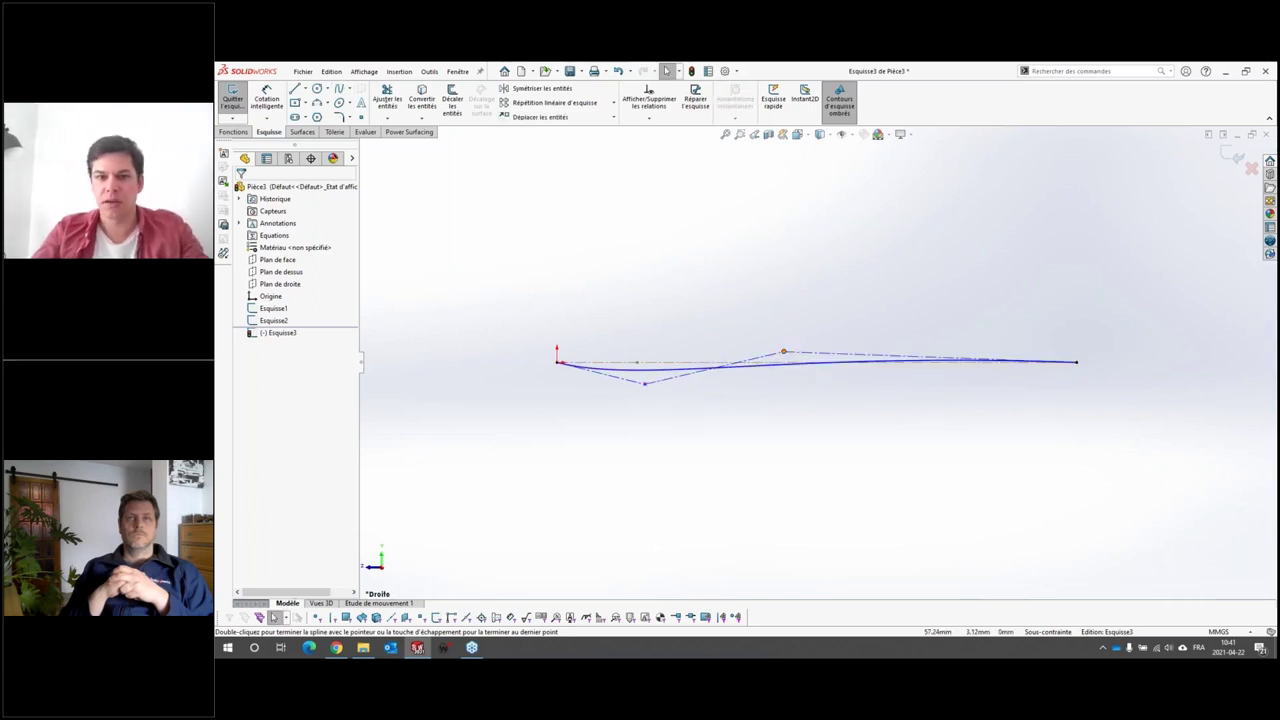
Step: Drag the spline's upper and lower control vertices to form a gentle S-curve
mouse_move(783, 352)
left_mouse_down()
mouse_move(814, 329)
mouse_move(789, 330)
left_mouse_up()
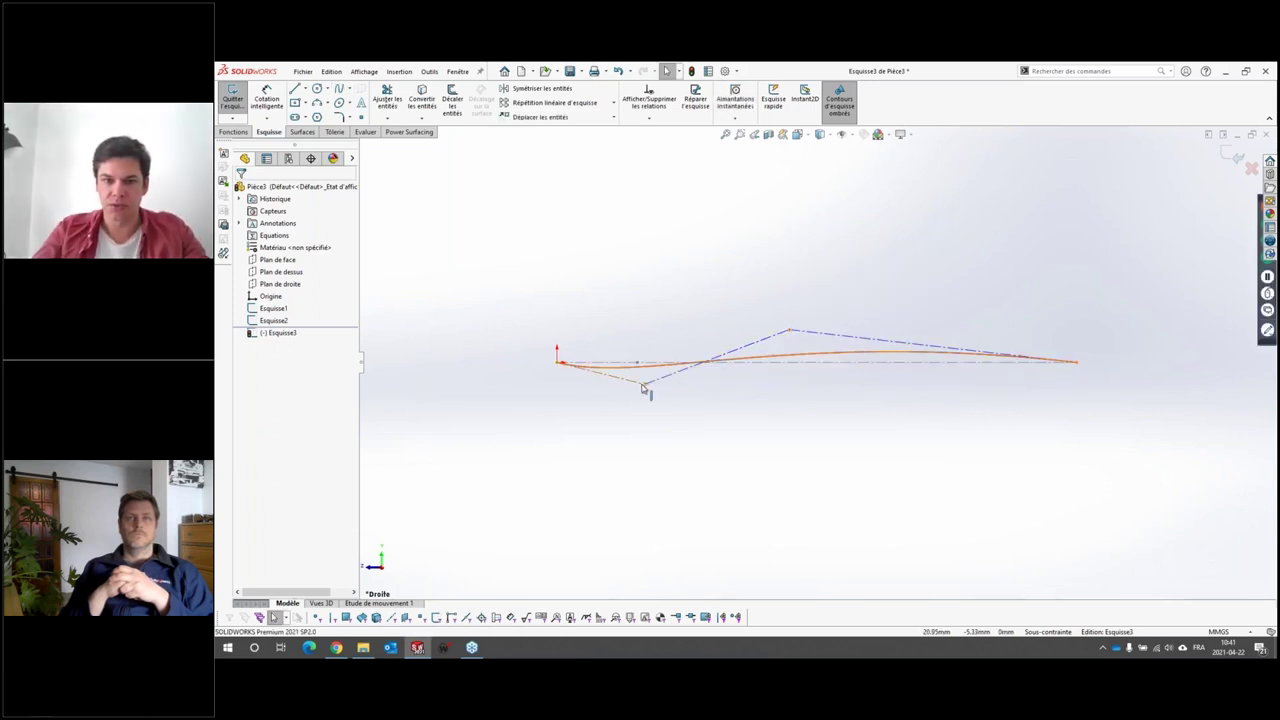
left_click_drag(646, 388, 678, 410)
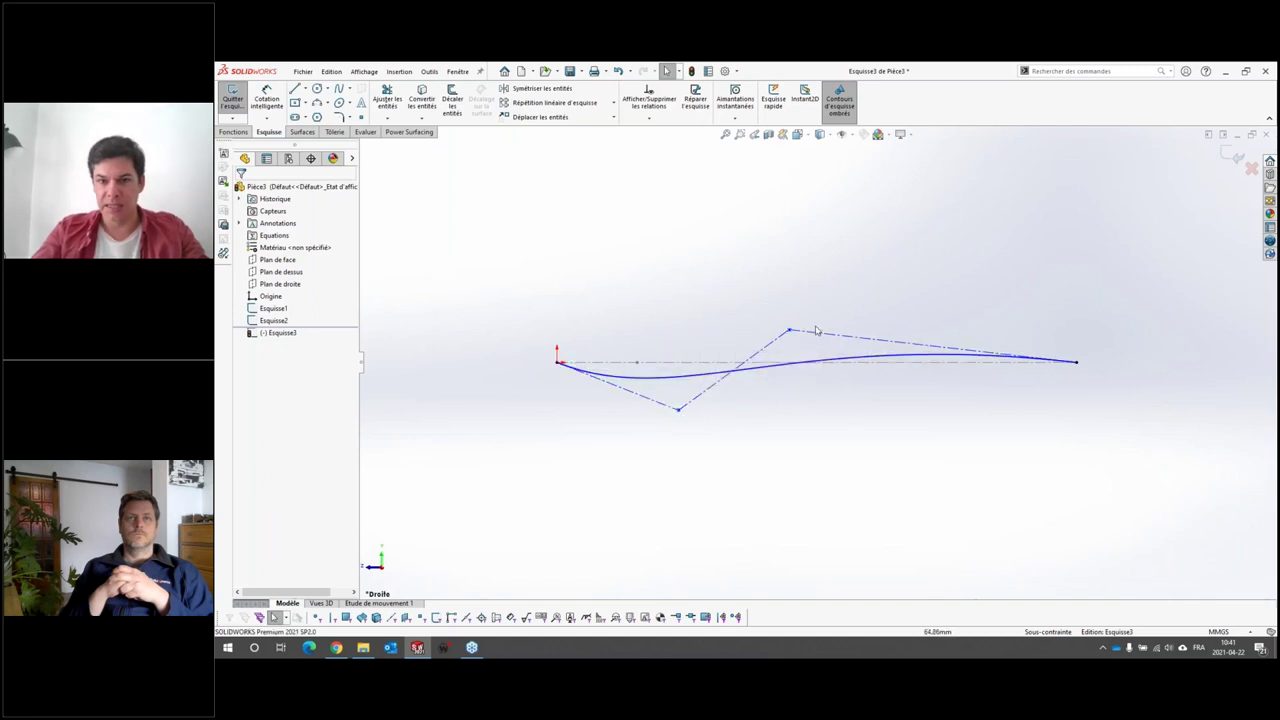
left_click_drag(789, 330, 734, 314)
left_click_drag(680, 409, 711, 425)
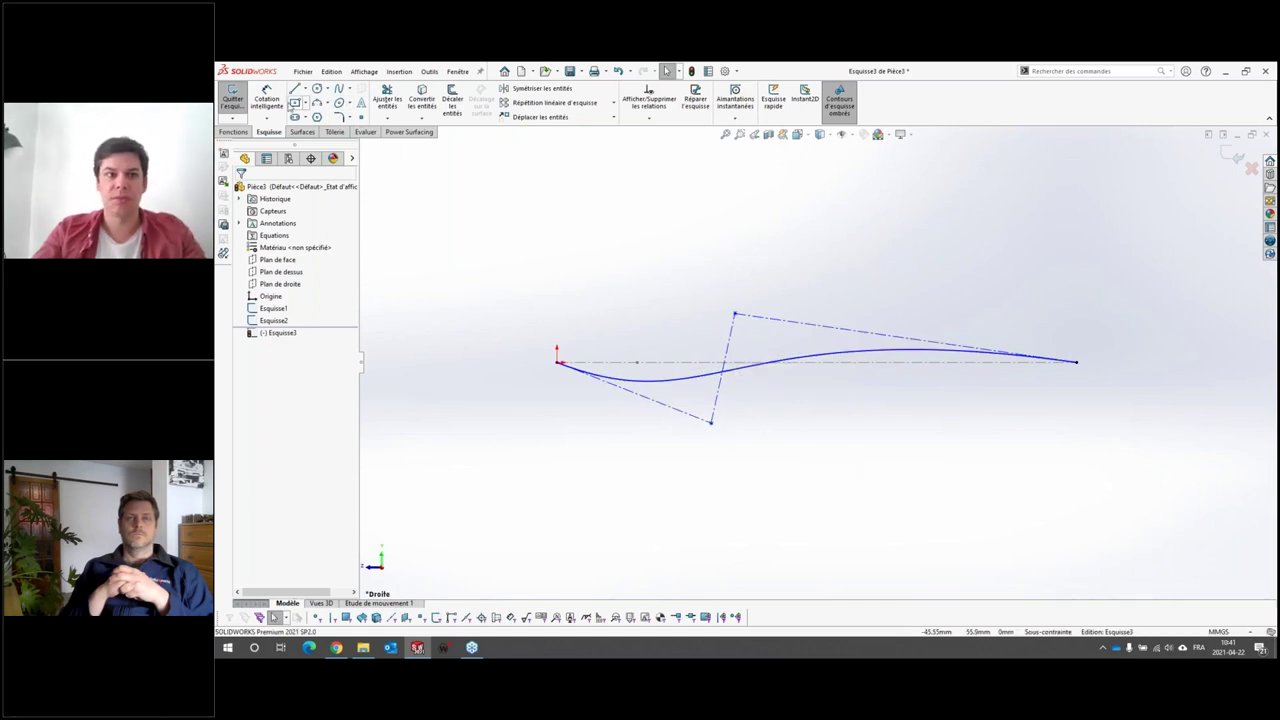
left_click(266, 97)
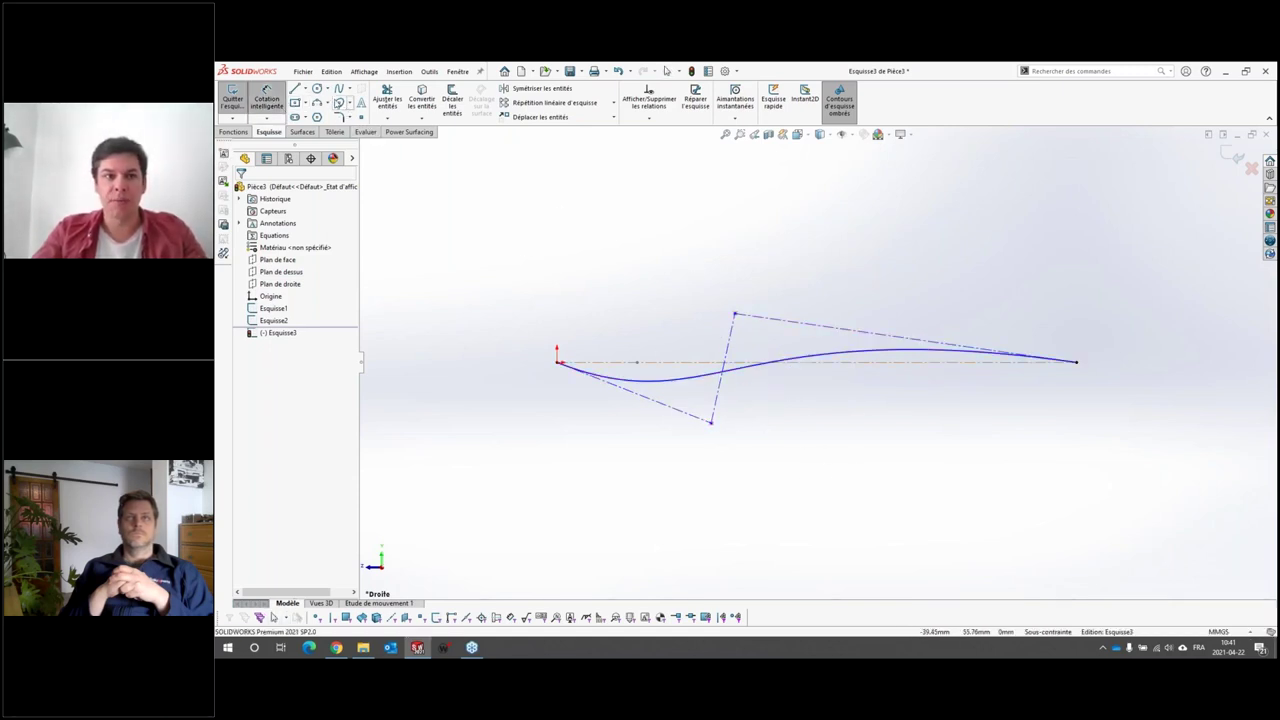
Step: Draw a horizontal construction line attached to the spline's crest
left_click(306, 89)
left_click(320, 126)
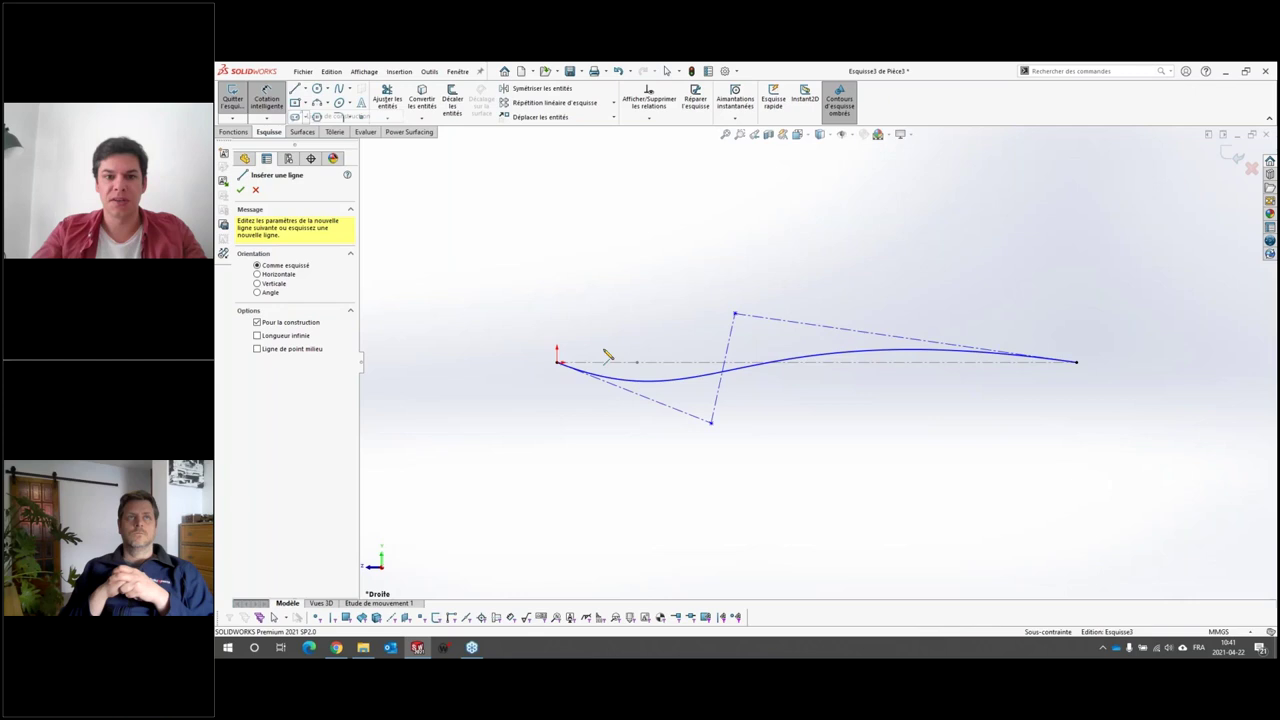
left_click(560, 403)
left_click(1033, 402)
key("Escape")
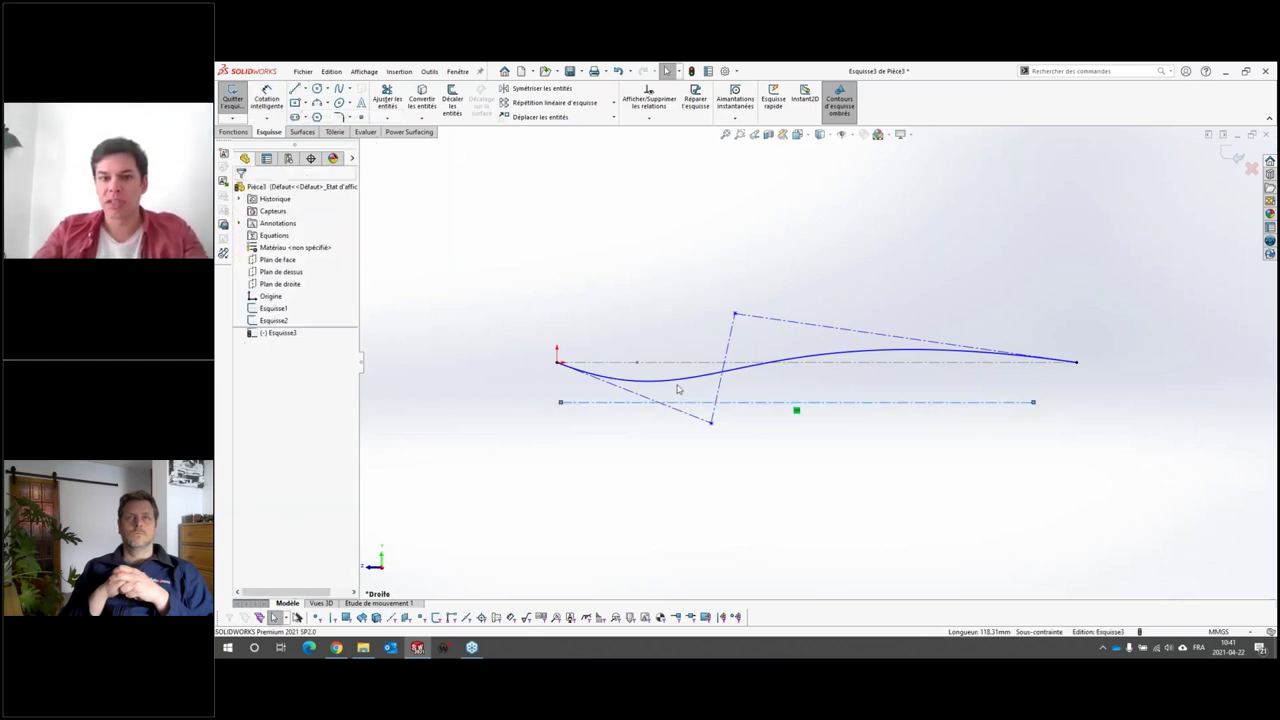
left_click(719, 333)
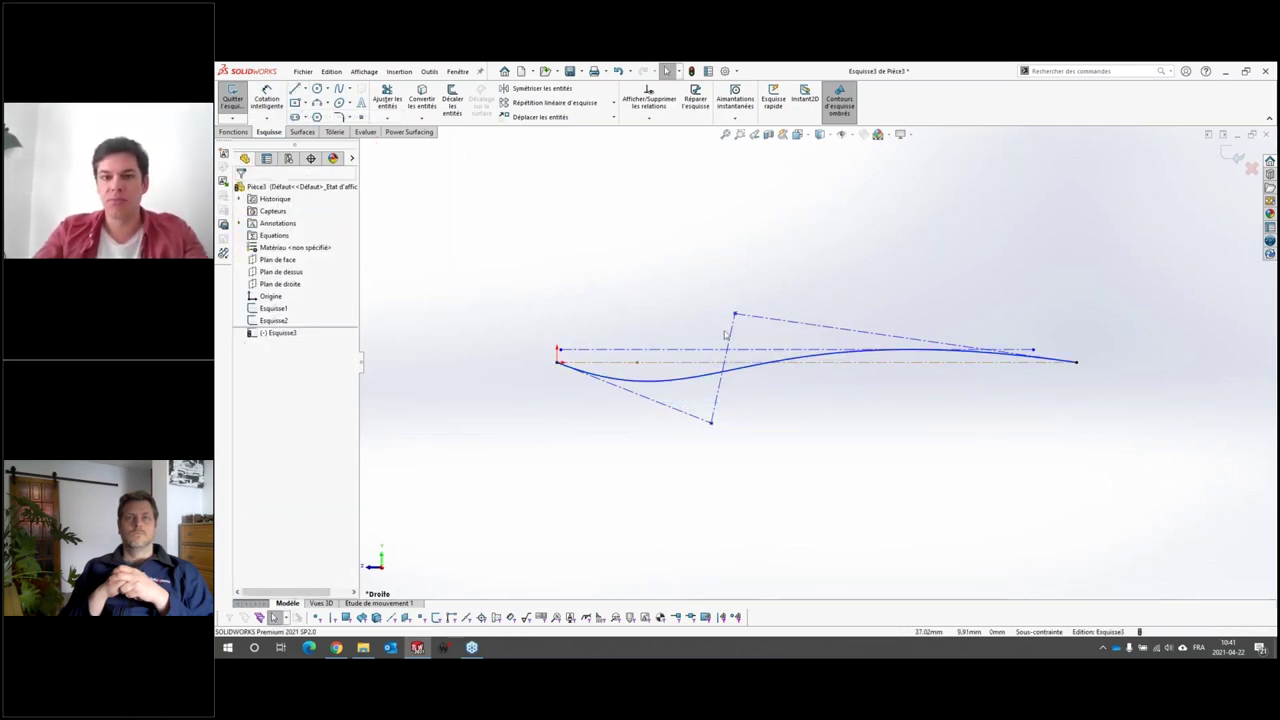
Step: Add a second construction line below the spline and constrain it to the spline's dip
left_click(305, 90)
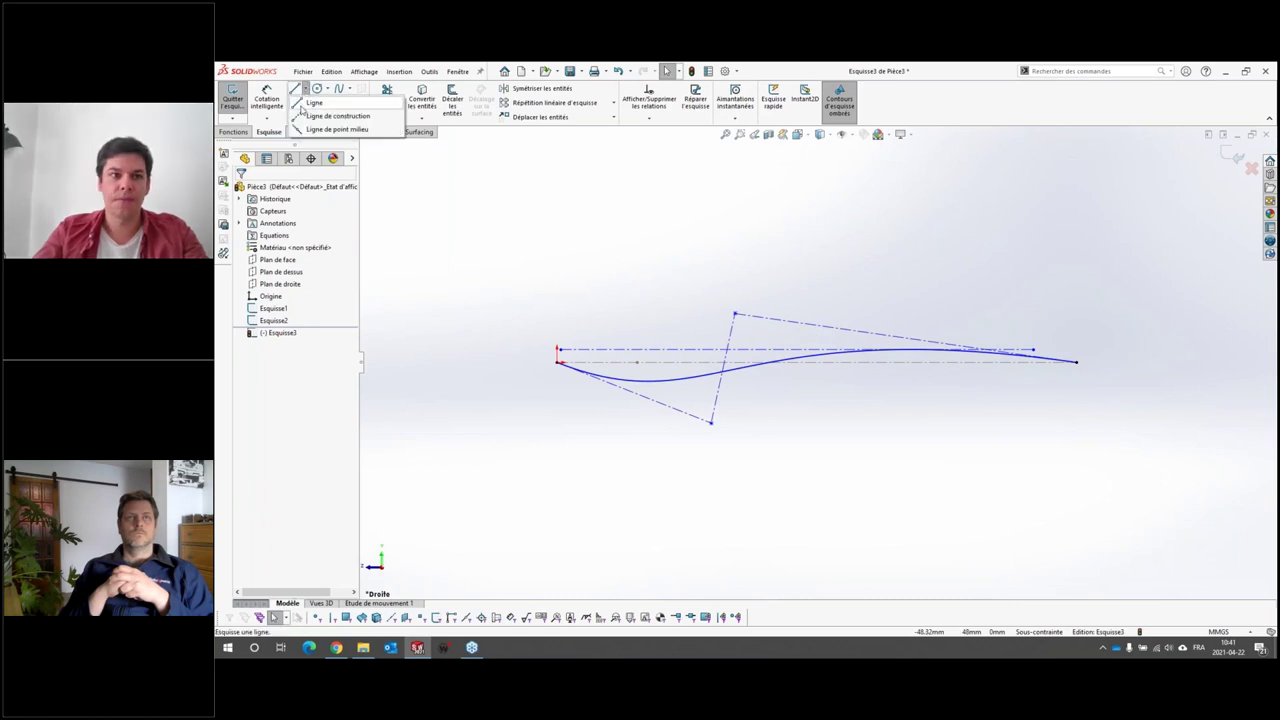
left_click(330, 117)
left_click(571, 387)
left_click(771, 387)
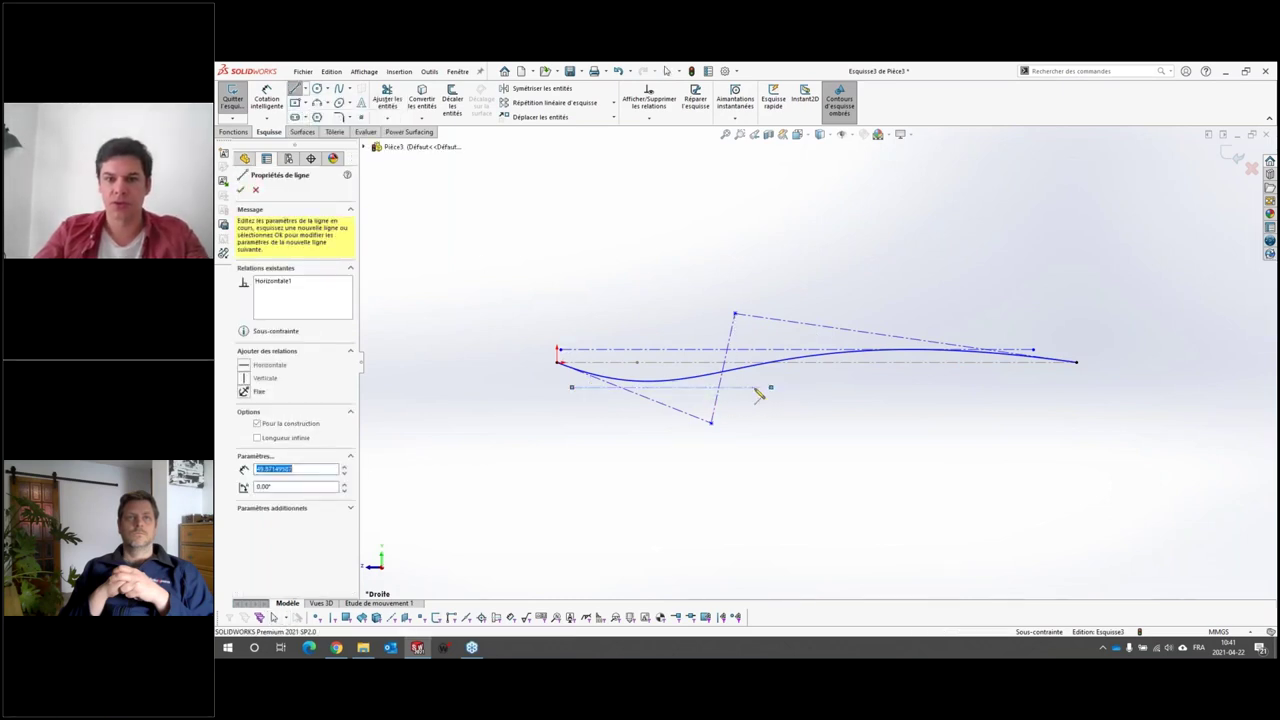
key("Escape")
left_click(698, 387, "ctrl")
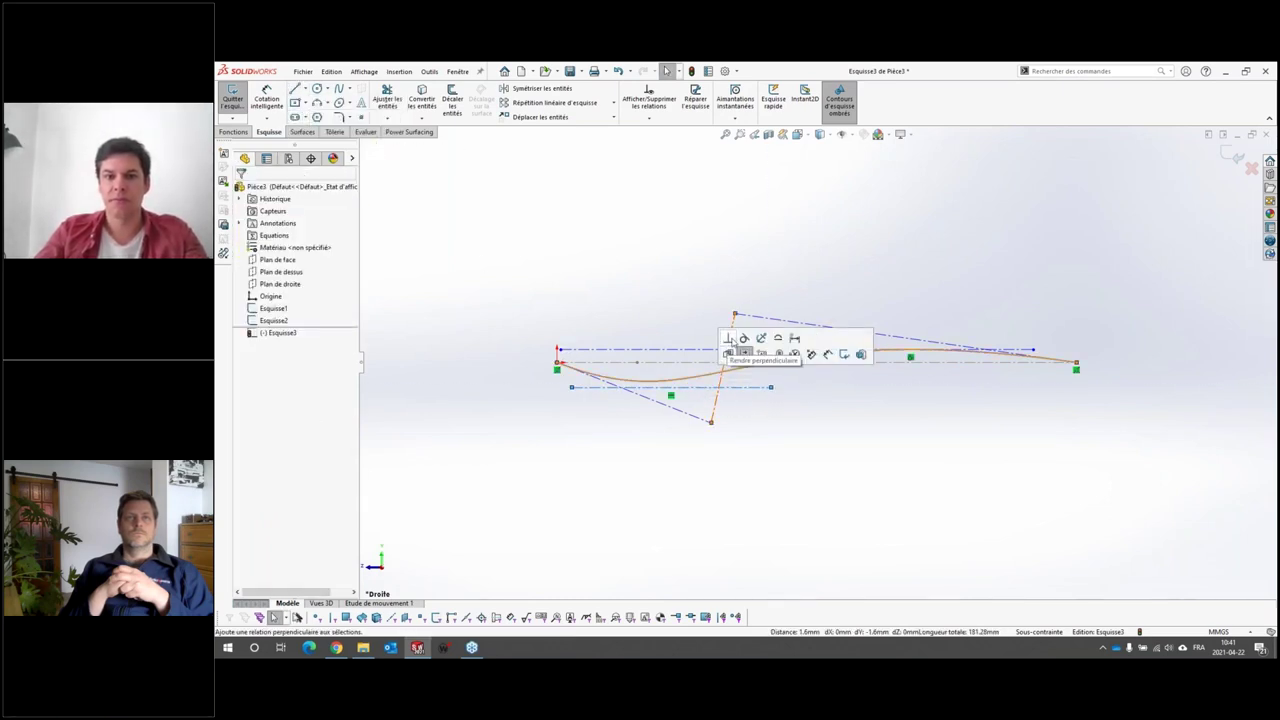
left_click(738, 343)
left_click(600, 257)
Step: Dimension the gap between the construction lines to 8 and a further 5 mm, then close the sketch
left_click(266, 98)
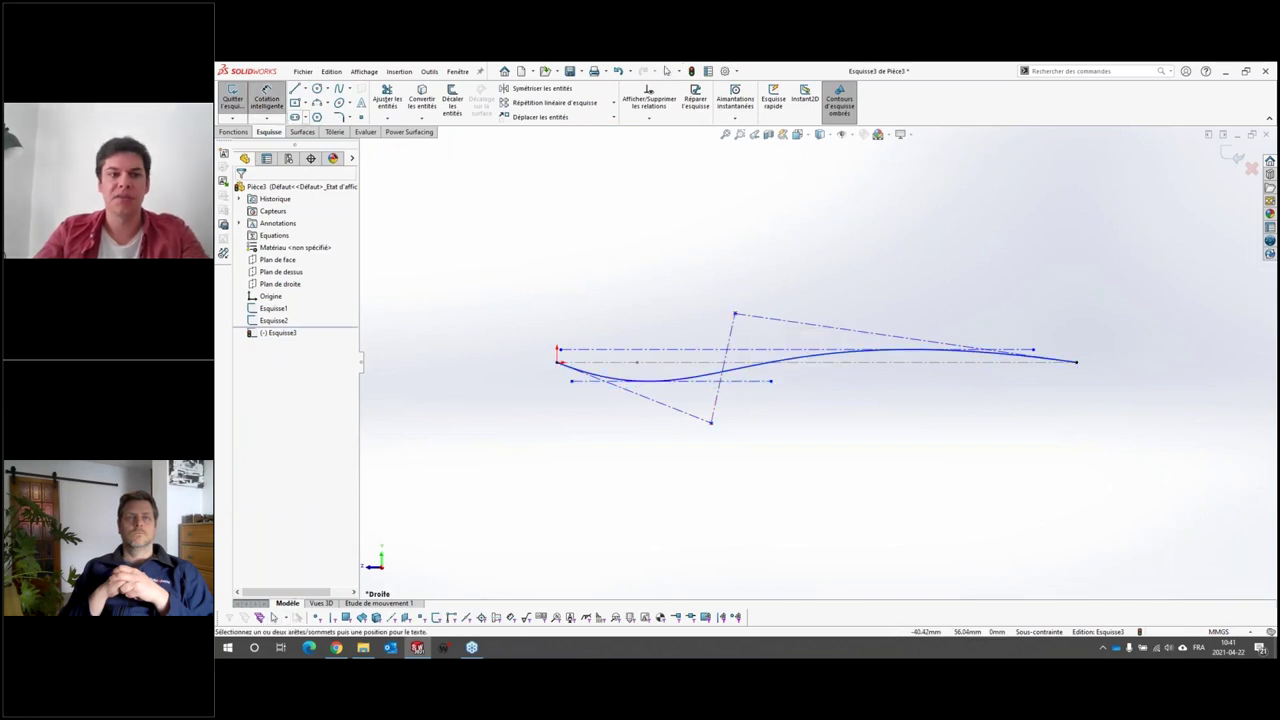
left_click(700, 350)
left_click(748, 386)
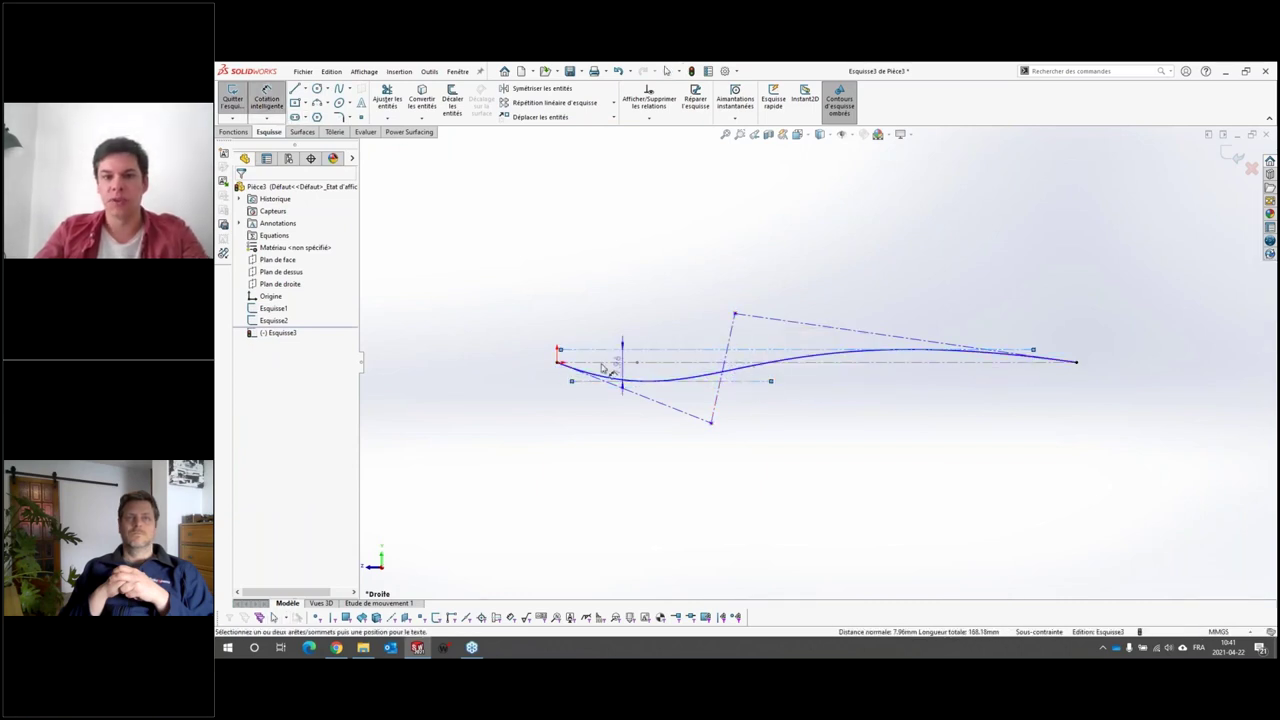
left_click(497, 366)
key("Return")
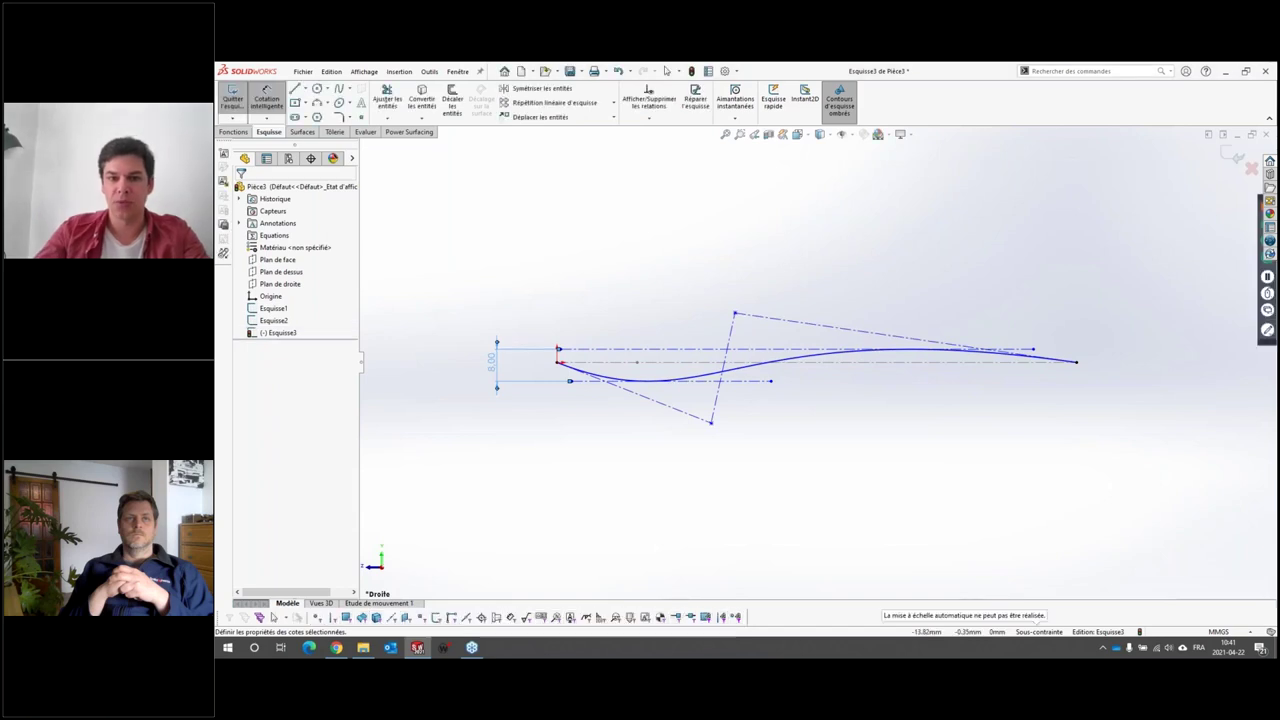
left_click(708, 370)
left_click(832, 388)
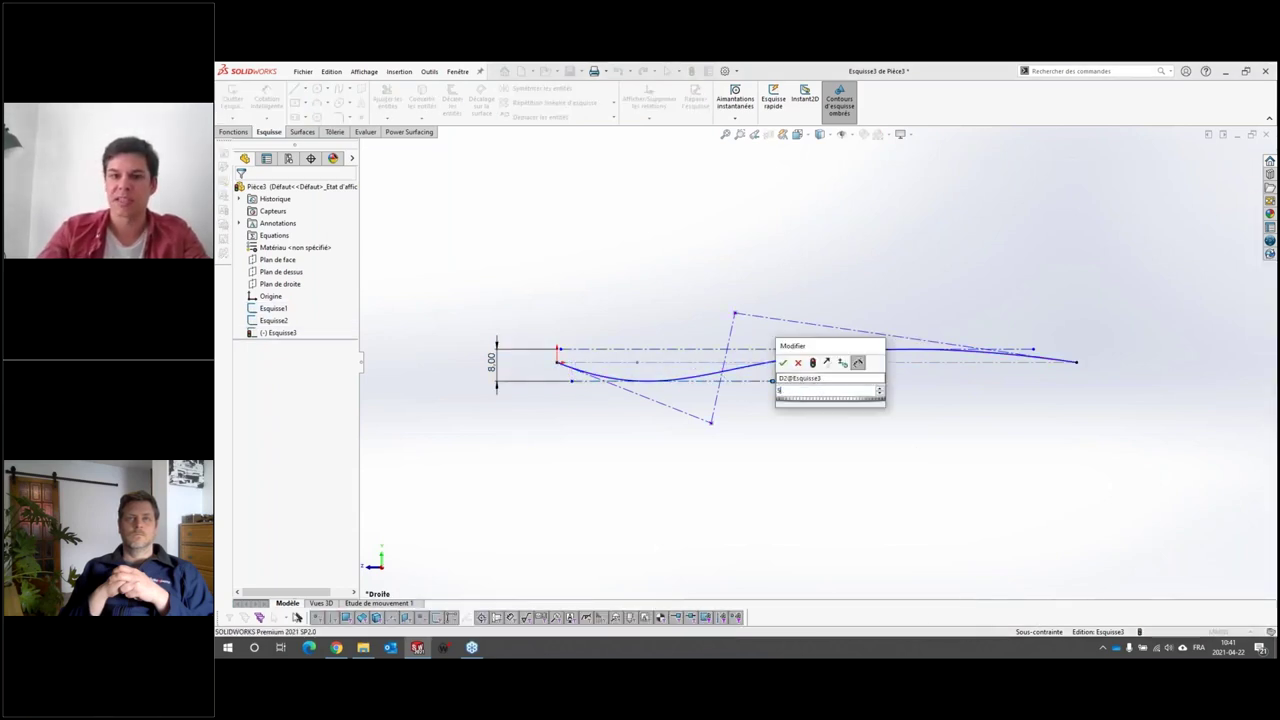
key("Return")
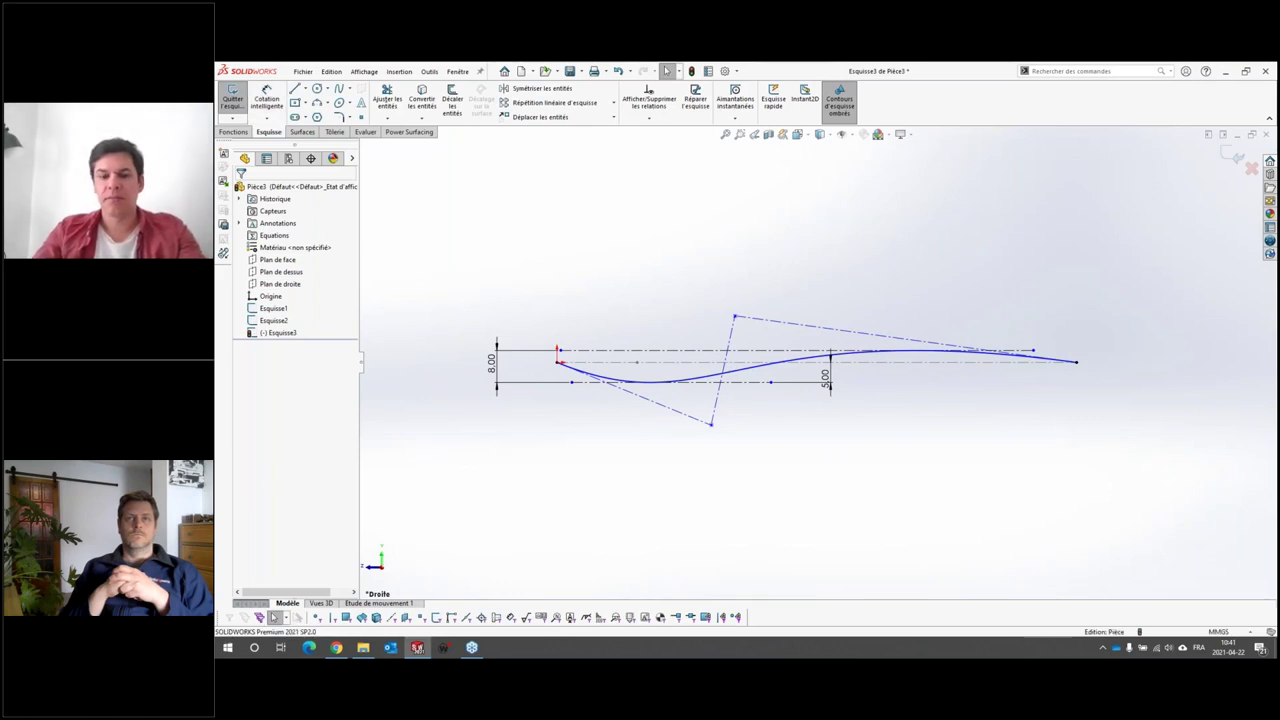
key("ctrl+b")
mouse_move(771, 348)
middle_mouse_down()
mouse_move(868, 375)
mouse_move(657, 285)
middle_mouse_up()
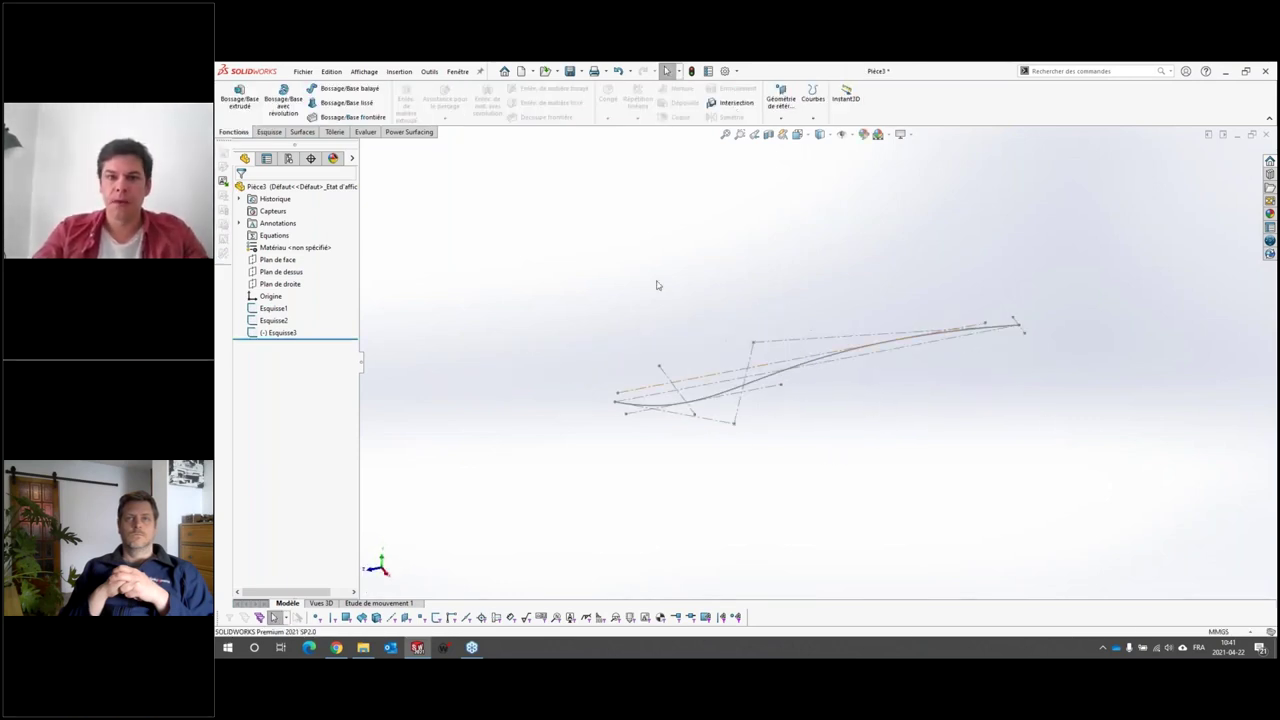
Step: Start a Power Surfacing planar surface with Plan de dessus as the creation plane
left_click(415, 134)
left_click(231, 117)
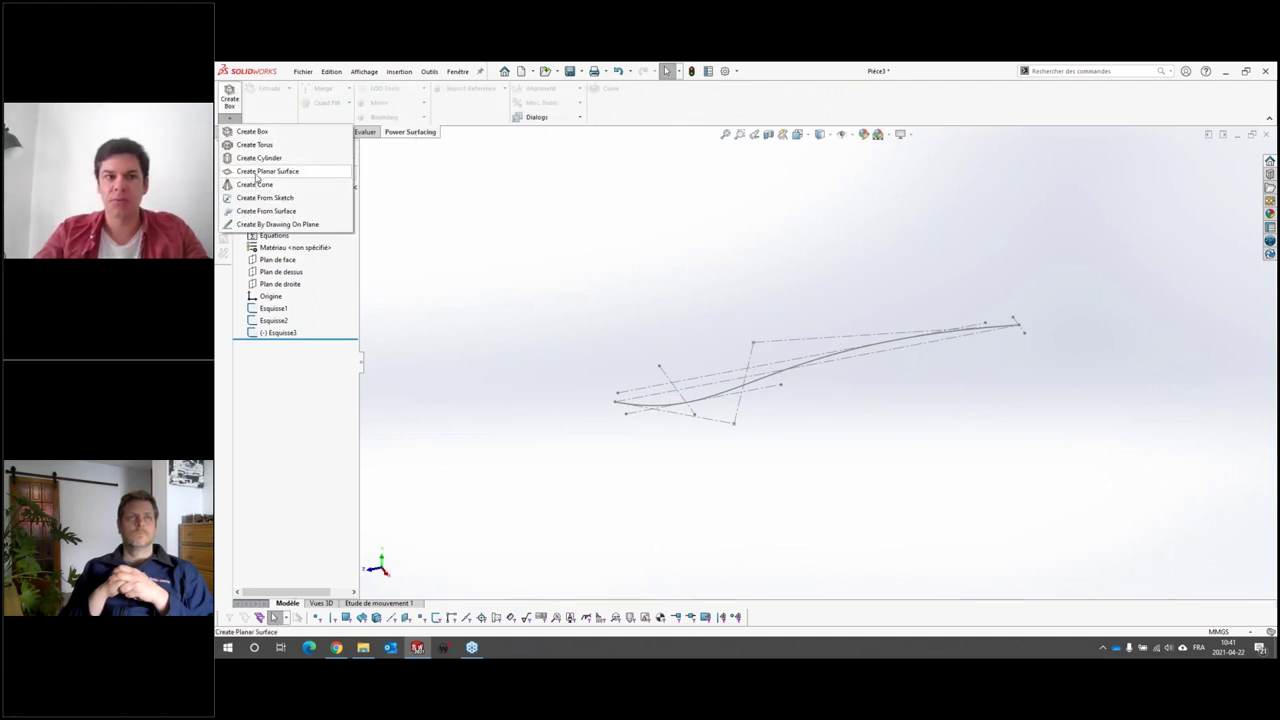
left_click(267, 172)
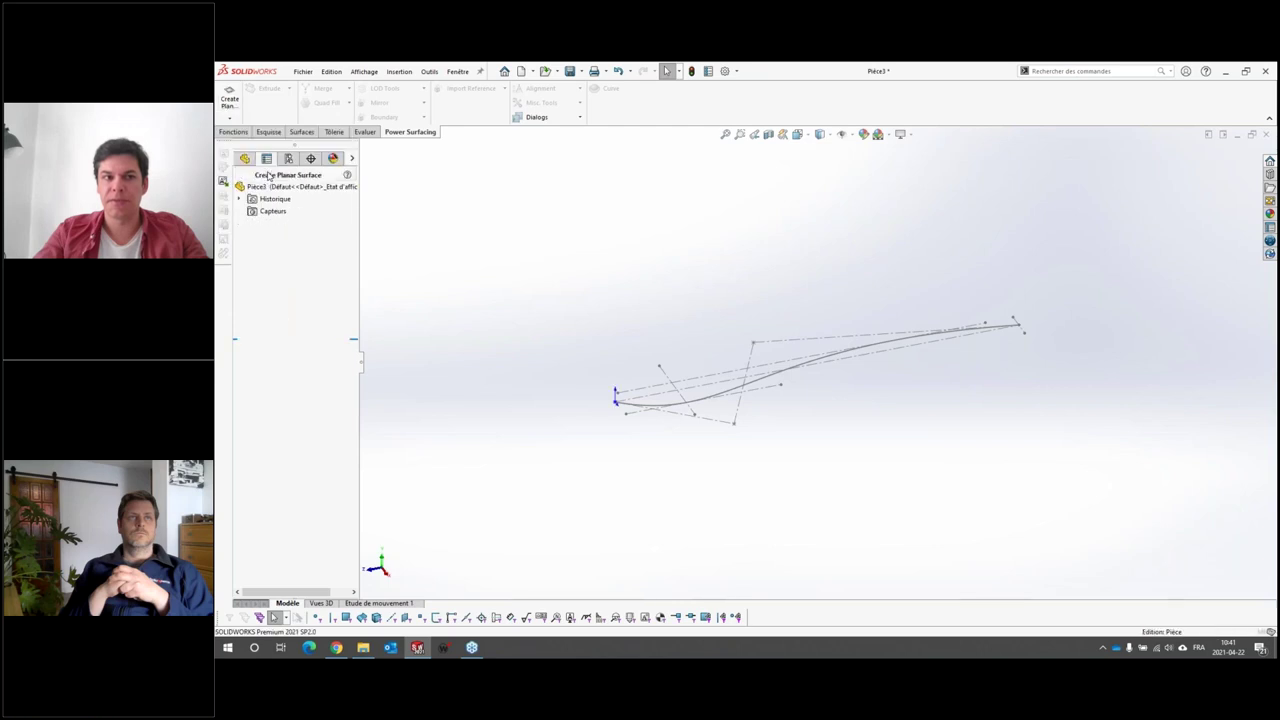
left_click(797, 134)
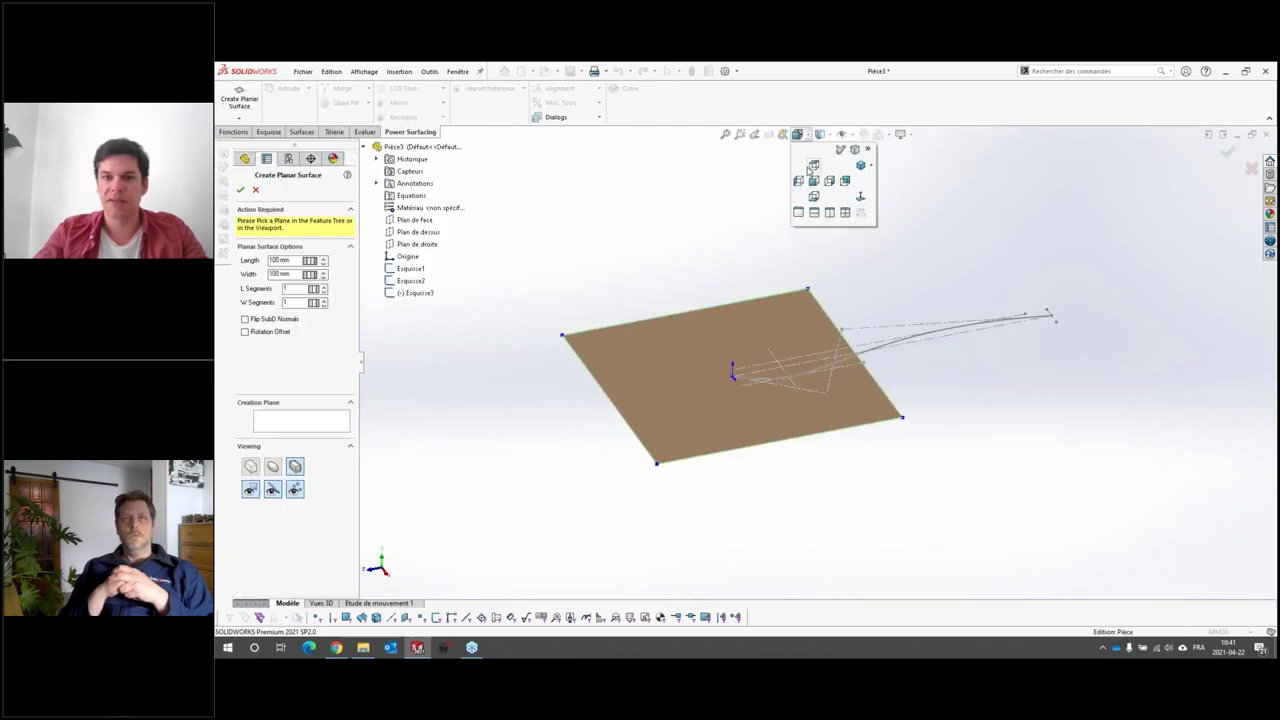
left_click(811, 197)
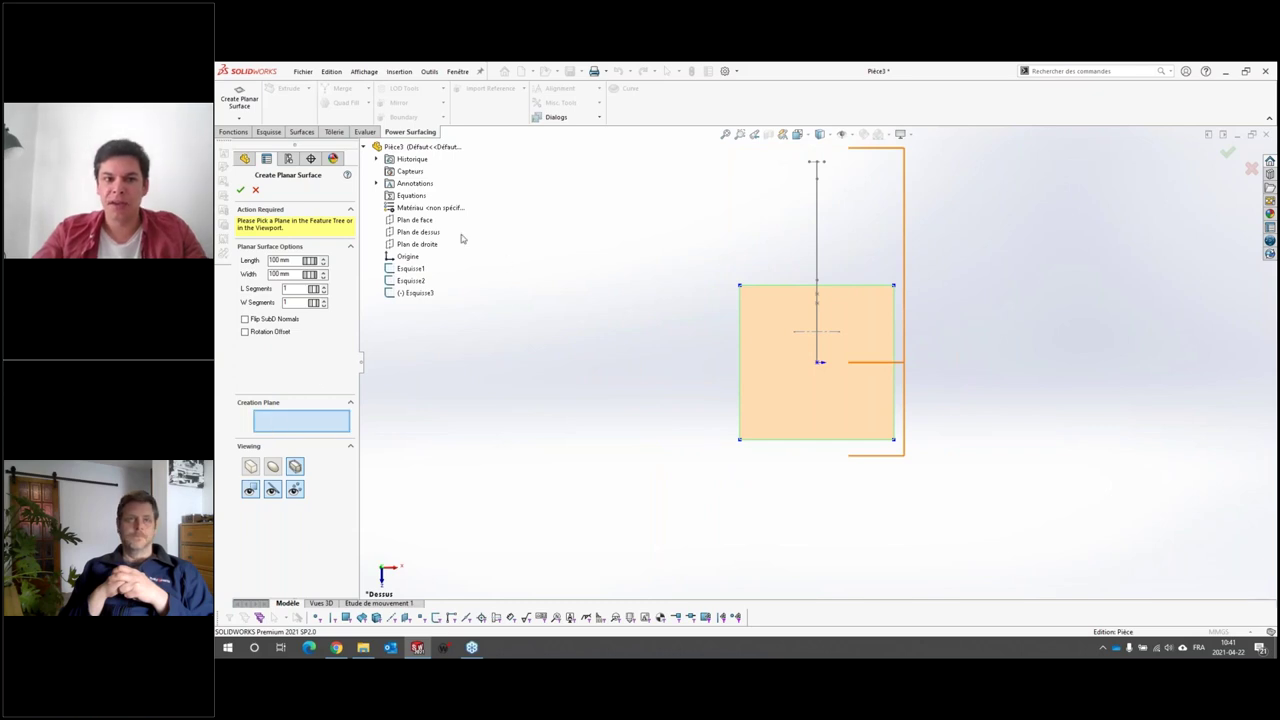
left_click(426, 222)
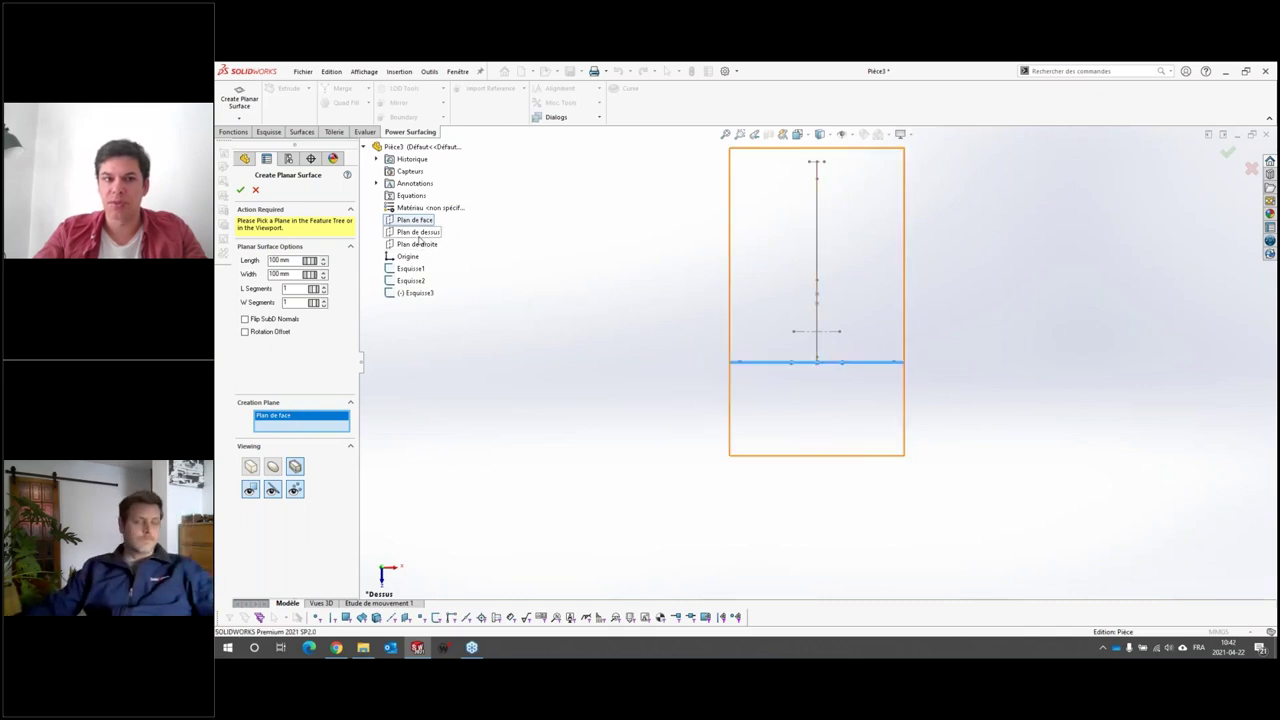
left_click(416, 233)
mouse_move(786, 309)
middle_mouse_down()
mouse_move(674, 206)
mouse_move(669, 266)
mouse_move(932, 362)
middle_mouse_up()
scroll(932, 362, "down", 2)
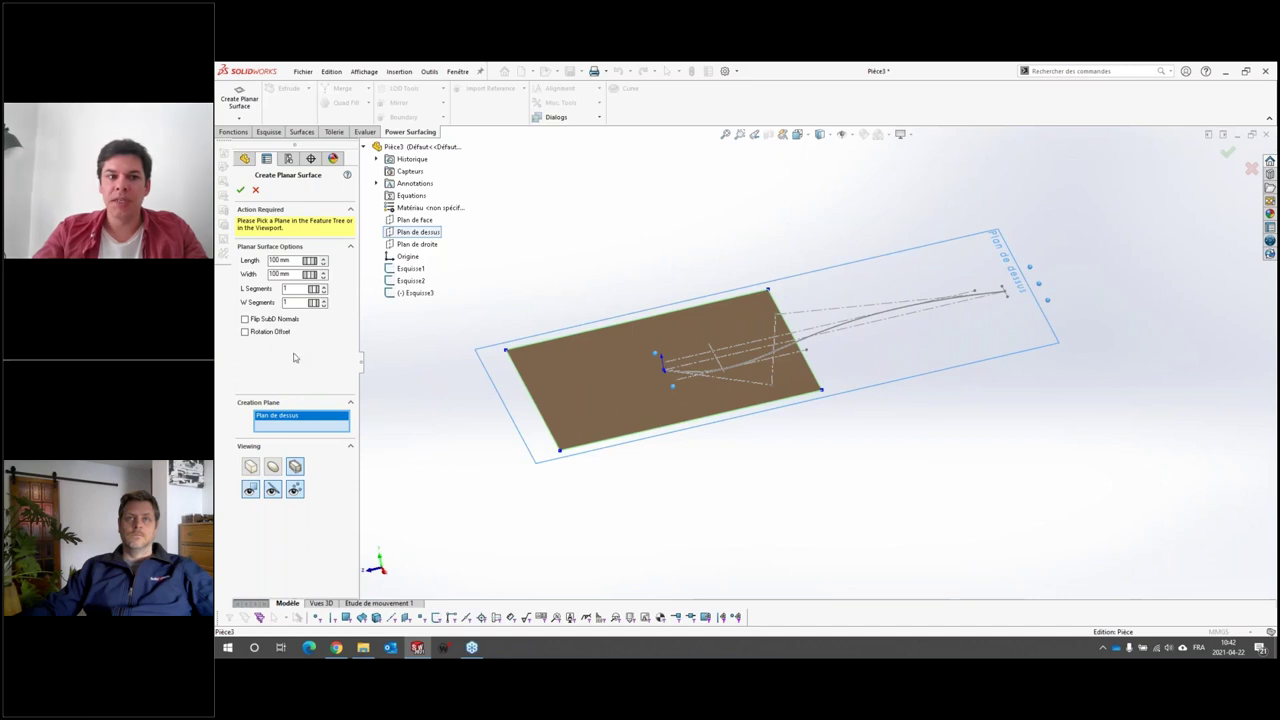
mouse_move(660, 370)
middle_mouse_down()
mouse_move(823, 417)
mouse_move(535, 297)
middle_mouse_up()
Step: Size the planar surface 50 × 130 mm with 2 length and 5 width segments, and create it
double_click(291, 261)
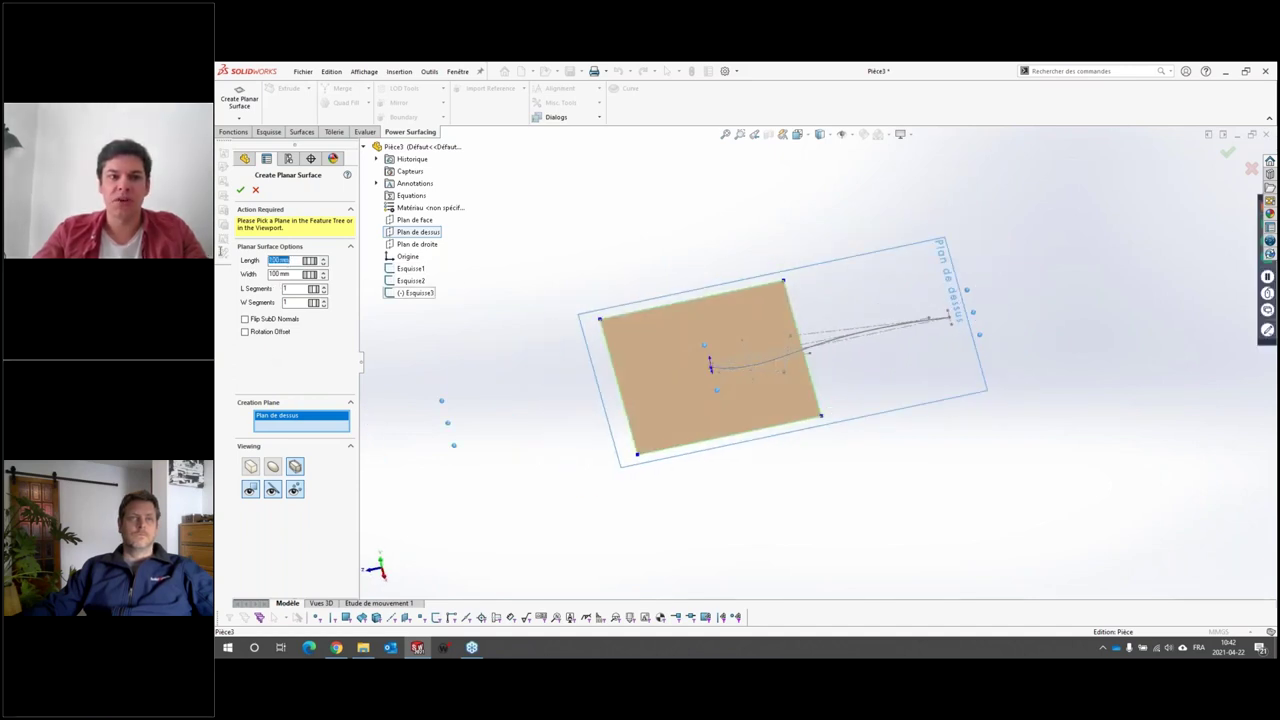
type("130")
key("Return")
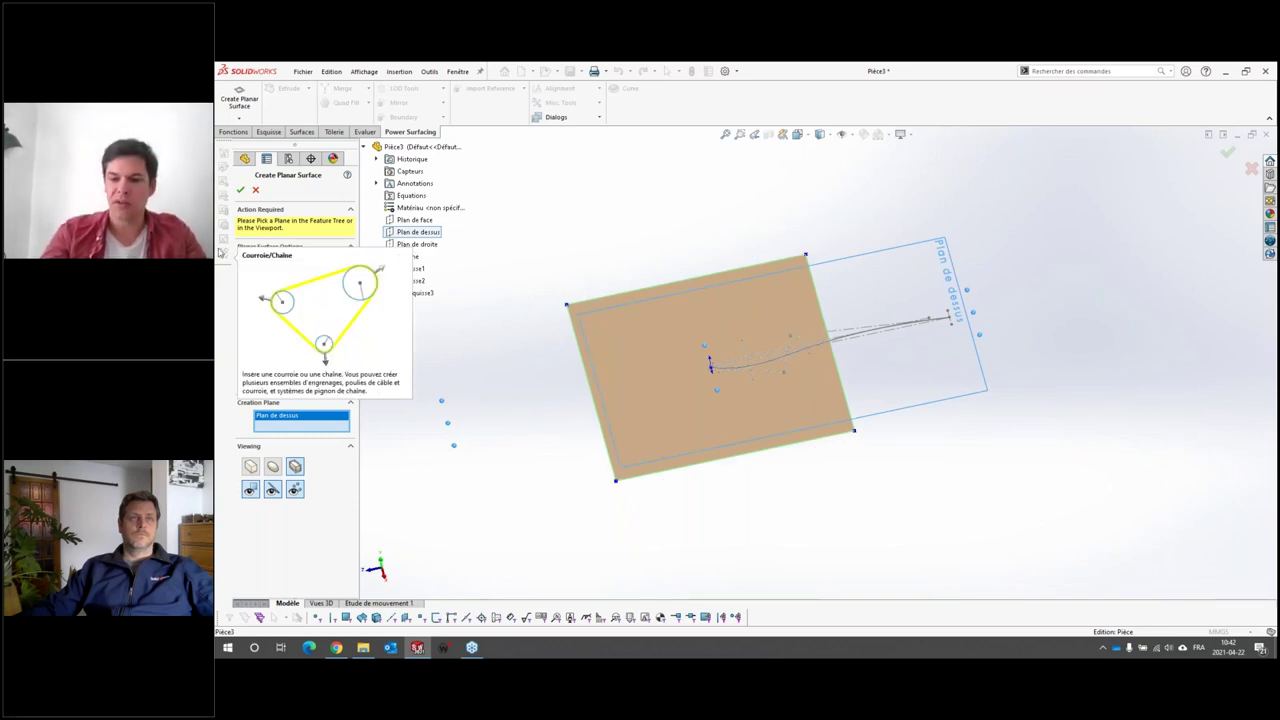
type("40")
key("Return")
middle_click_drag(637, 266, 709, 437)
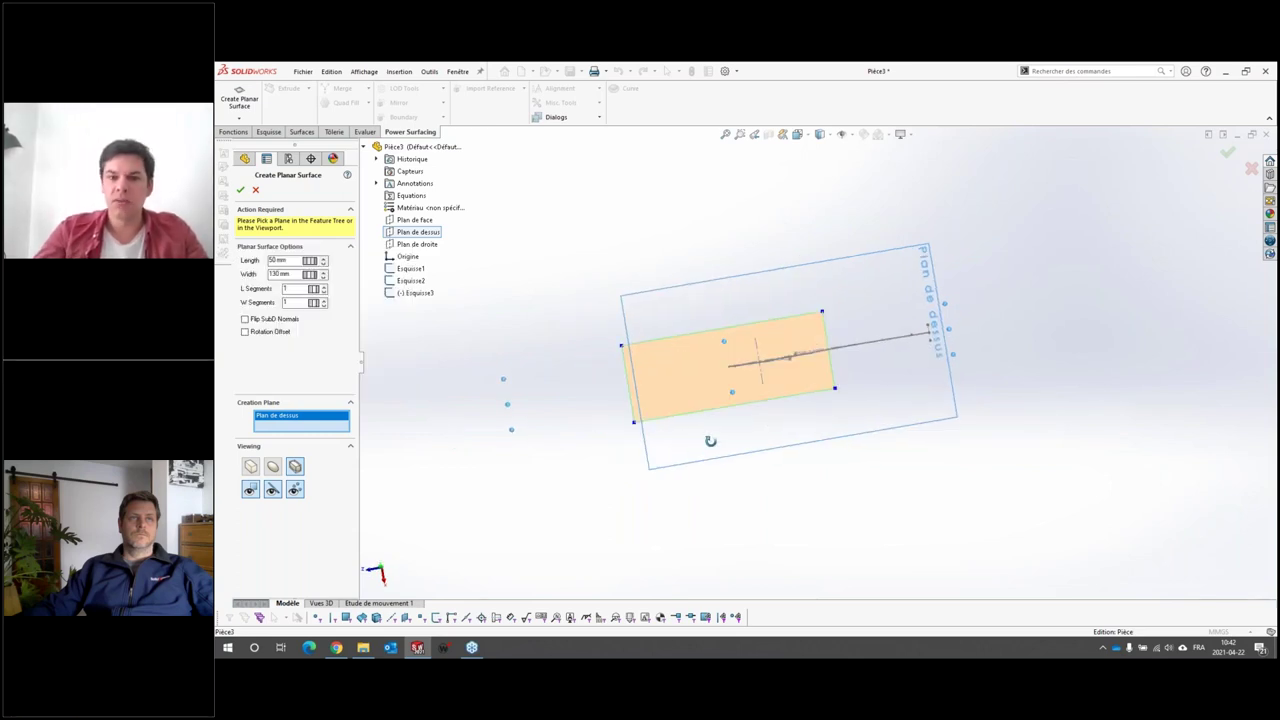
middle_click_drag(989, 370, 396, 322)
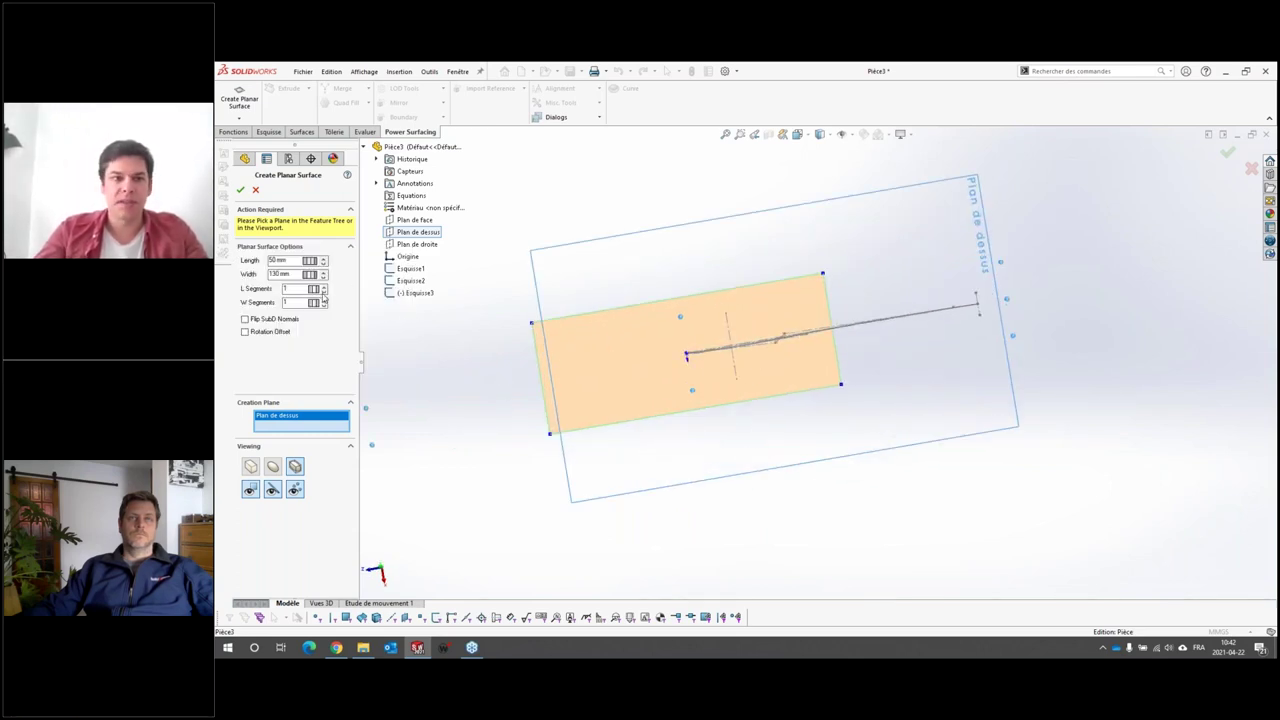
left_click(324, 299)
left_click(324, 299)
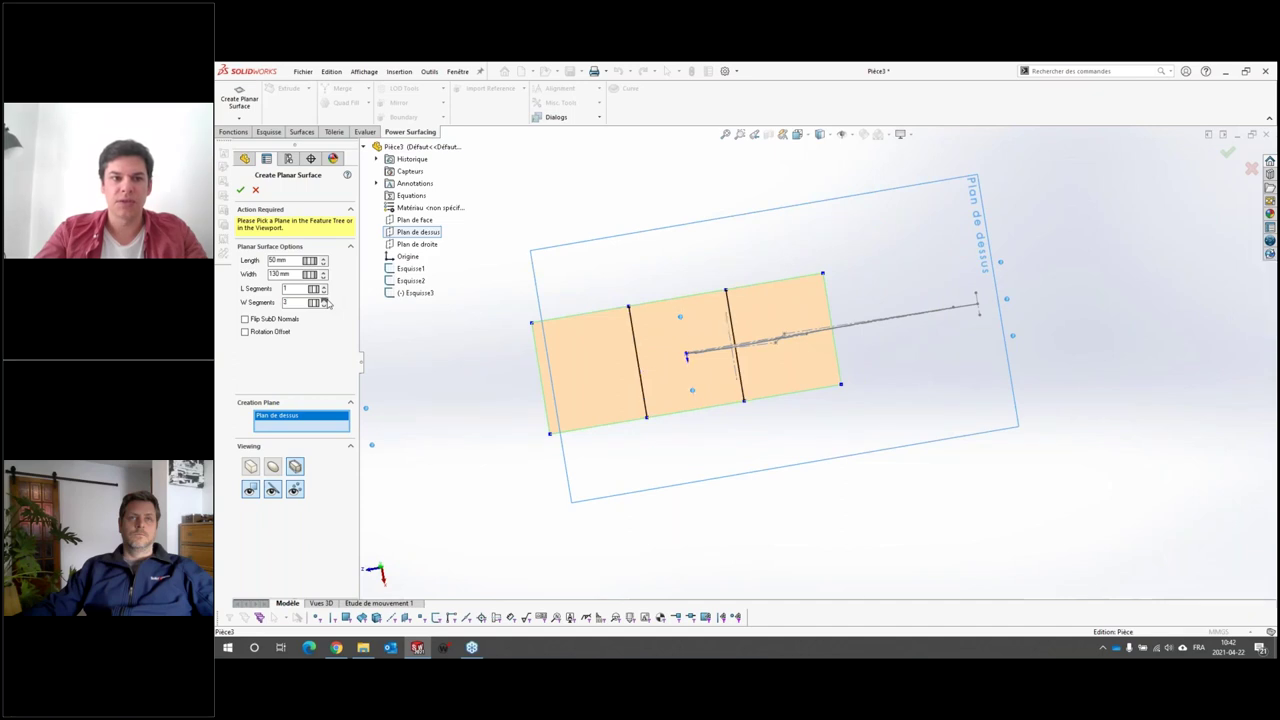
left_click(324, 299)
left_click(324, 286)
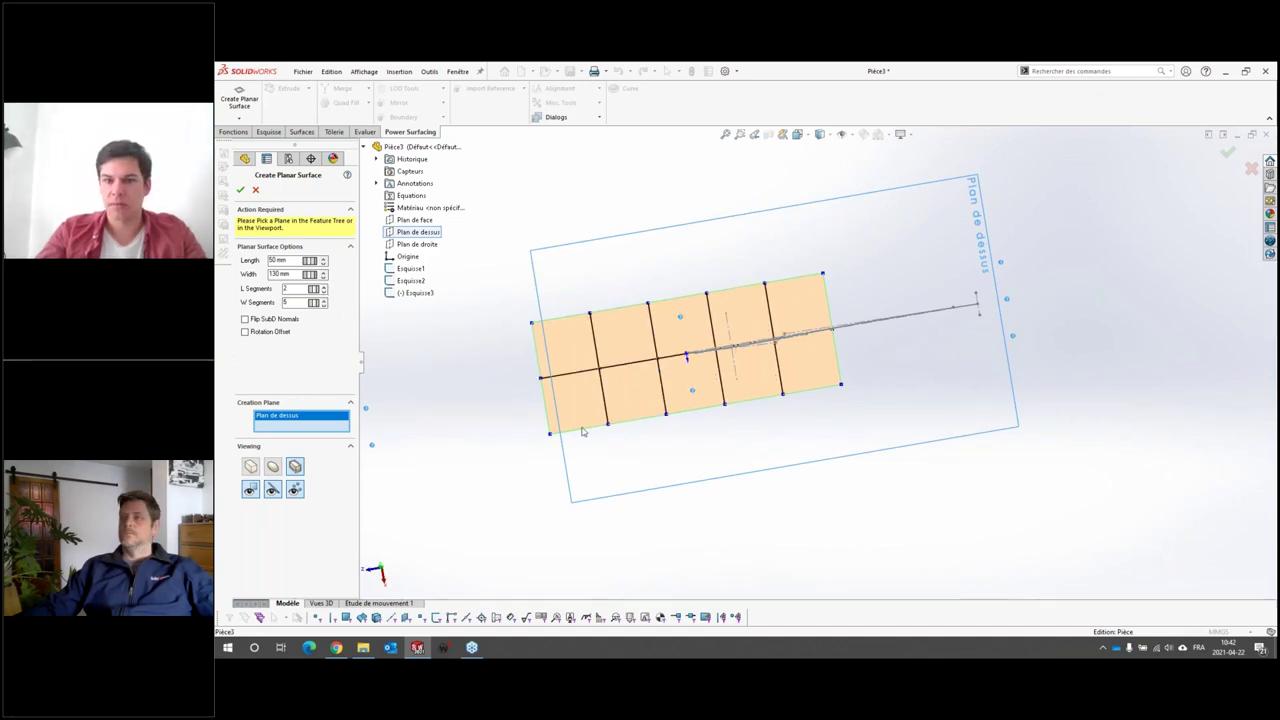
left_click(240, 189)
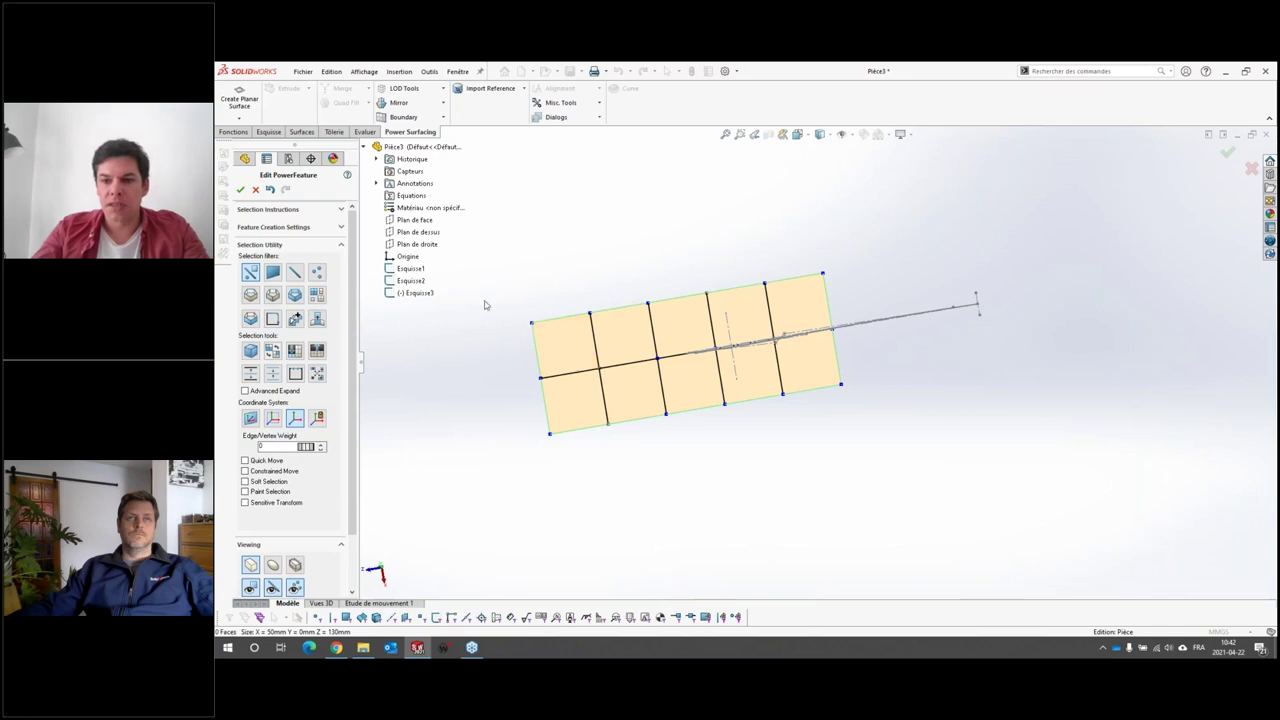
Step: Mirror the planar surface about Plan de droite
left_click(417, 244)
mouse_move(676, 426)
middle_mouse_down()
mouse_move(657, 315)
mouse_move(835, 327)
middle_mouse_up()
scroll(480, 490, "down", 3)
scroll(480, 490, "down", 4)
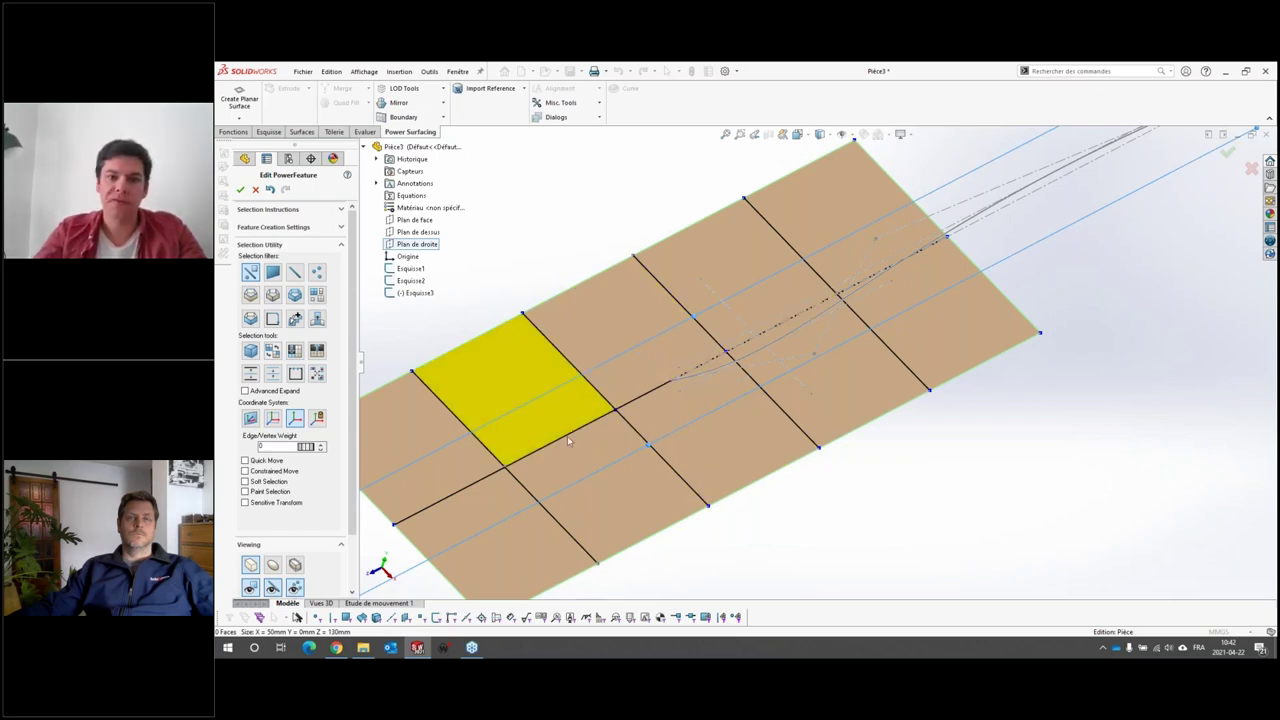
left_click(399, 103)
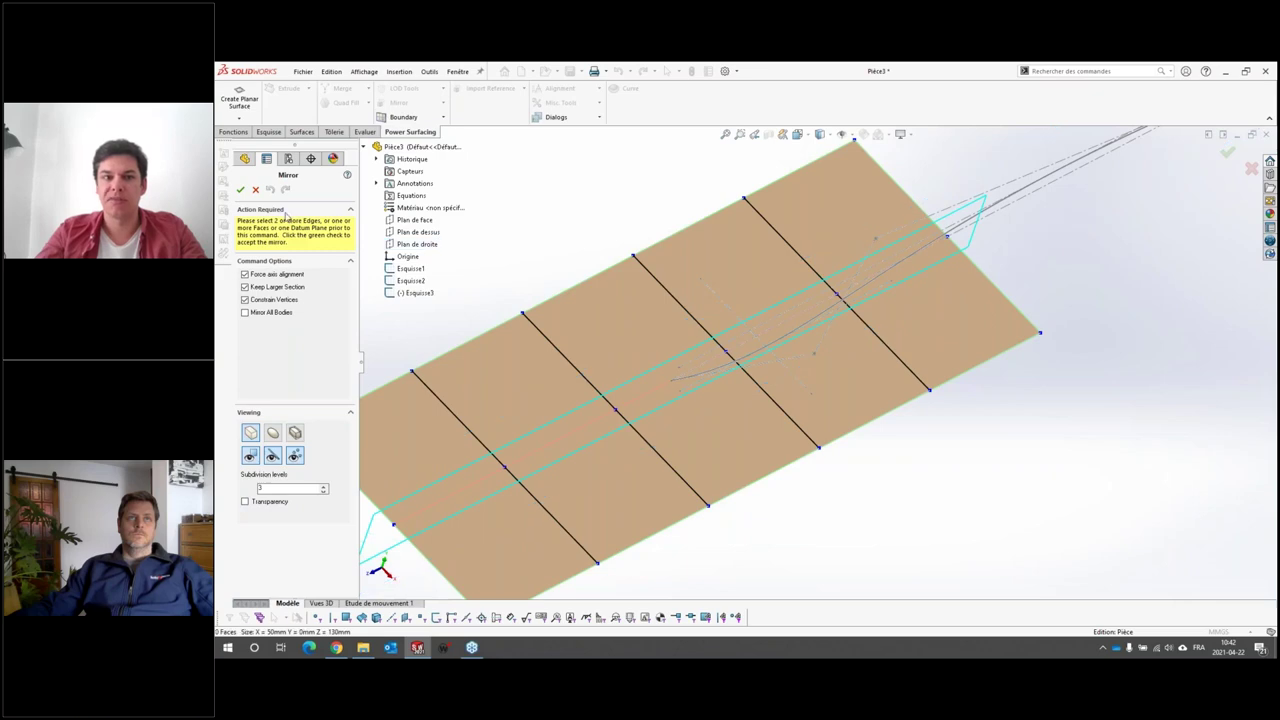
left_click(241, 190)
Step: From the top view, select all 12 vertices and move the surface about 66 mm along the curve
scroll(897, 410, "up", 5)
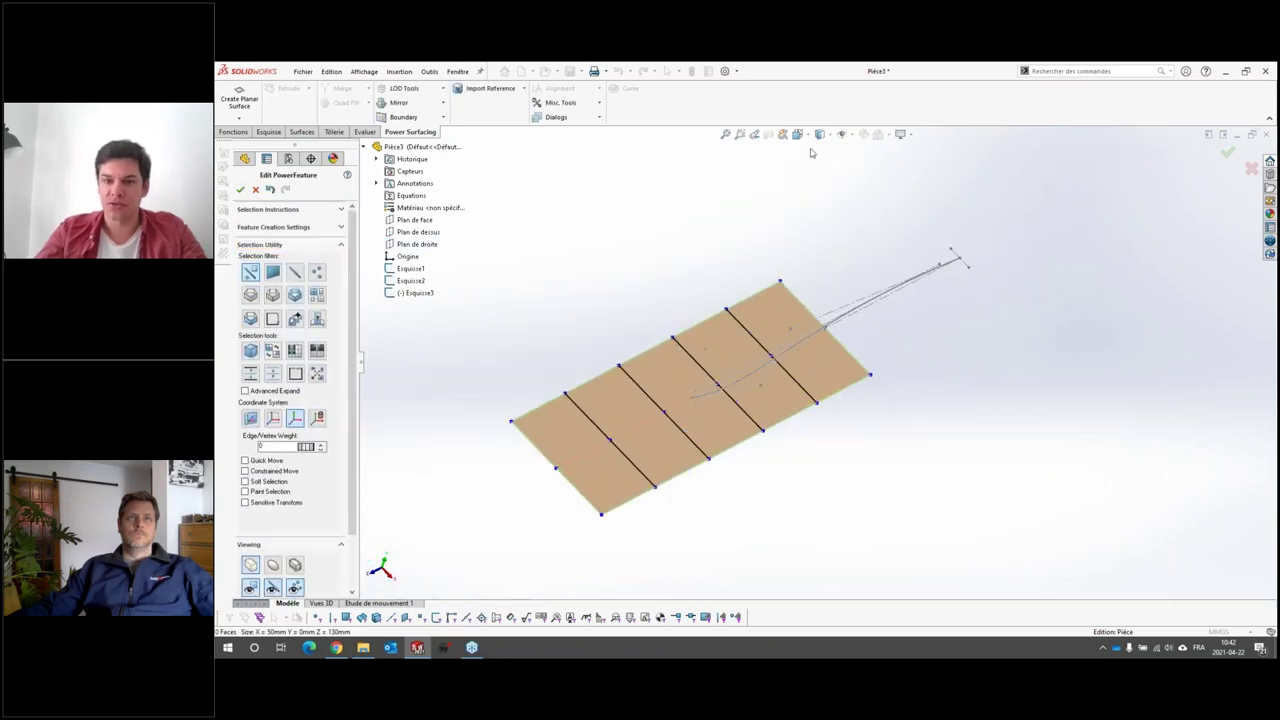
left_click(836, 176)
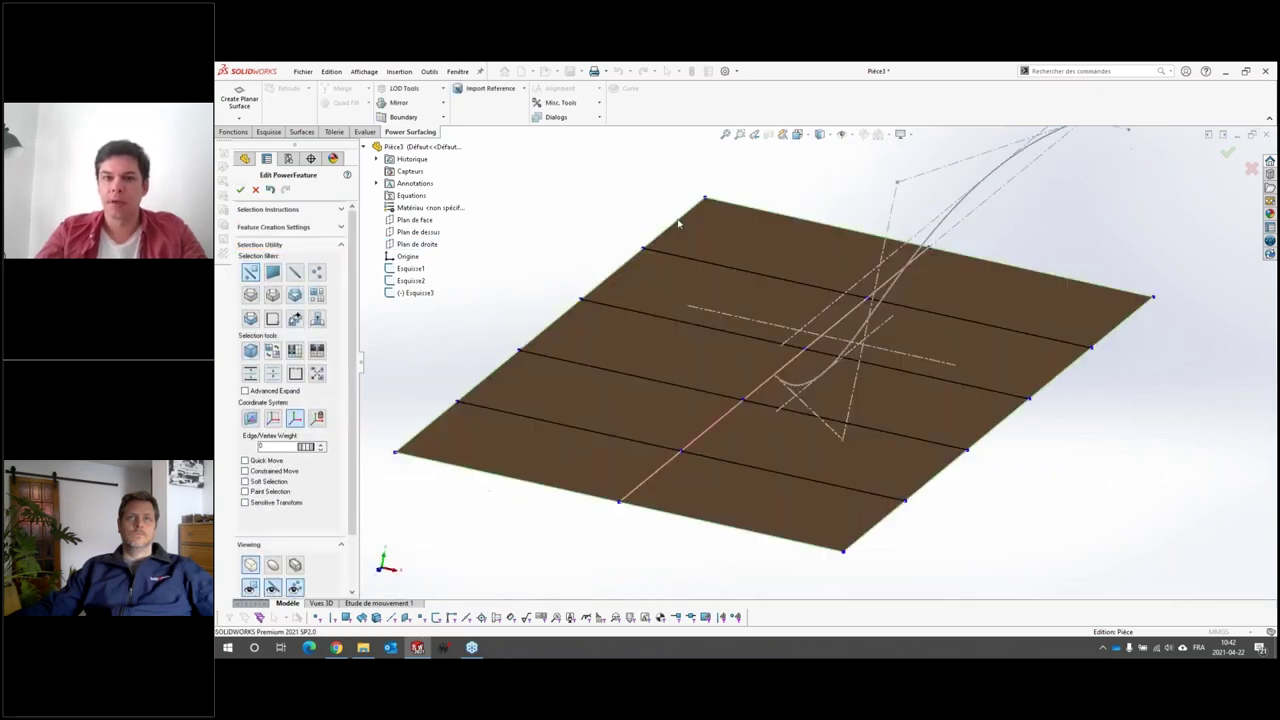
key("ctrl+5")
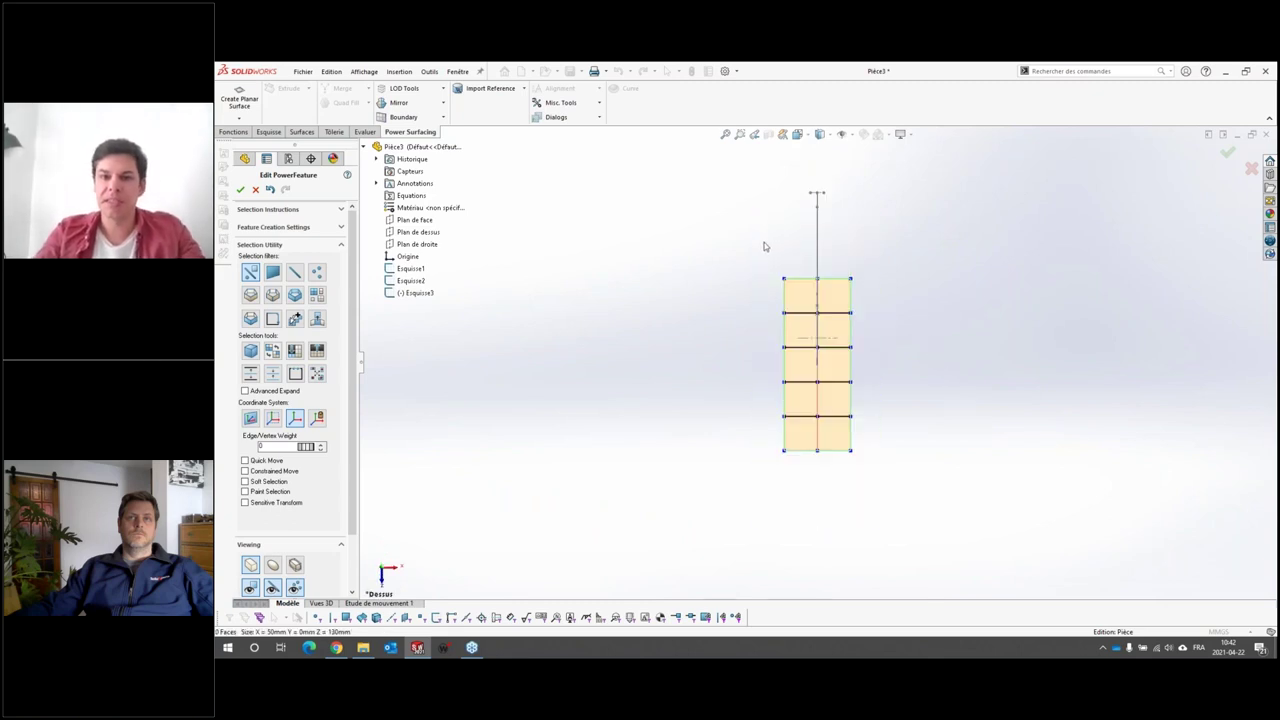
left_click_drag(764, 242, 934, 517)
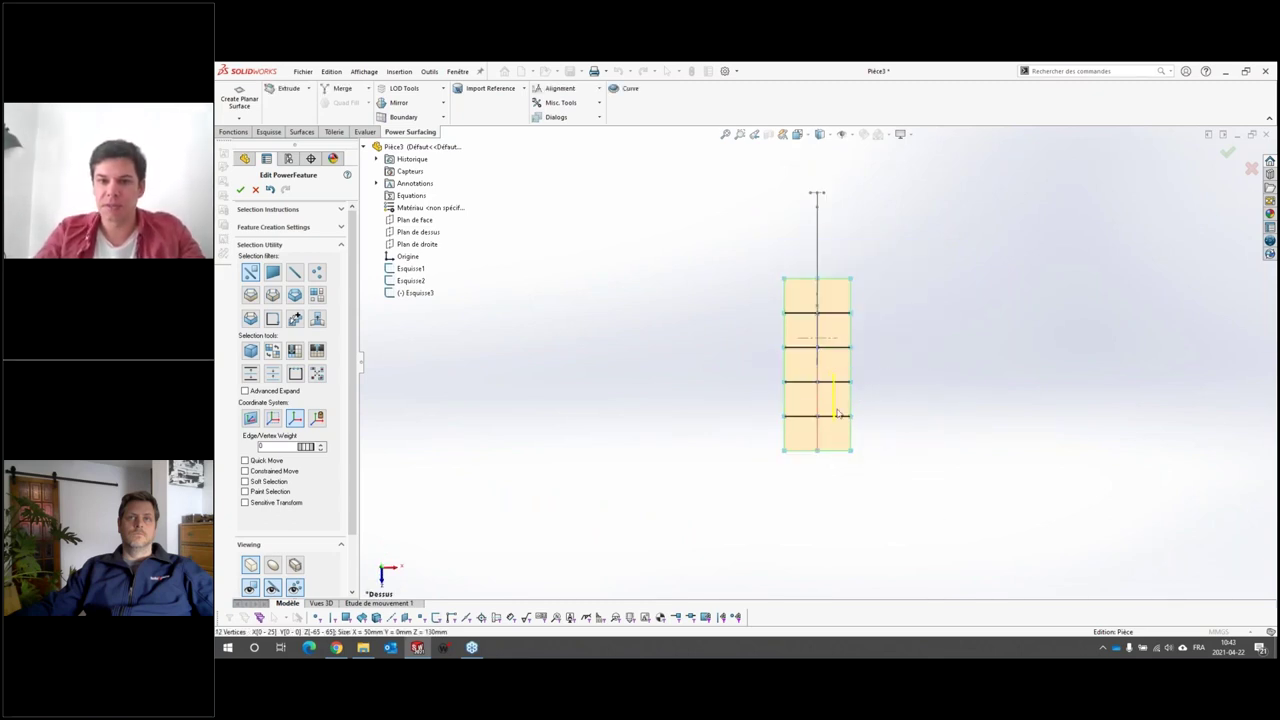
left_click_drag(838, 413, 828, 334)
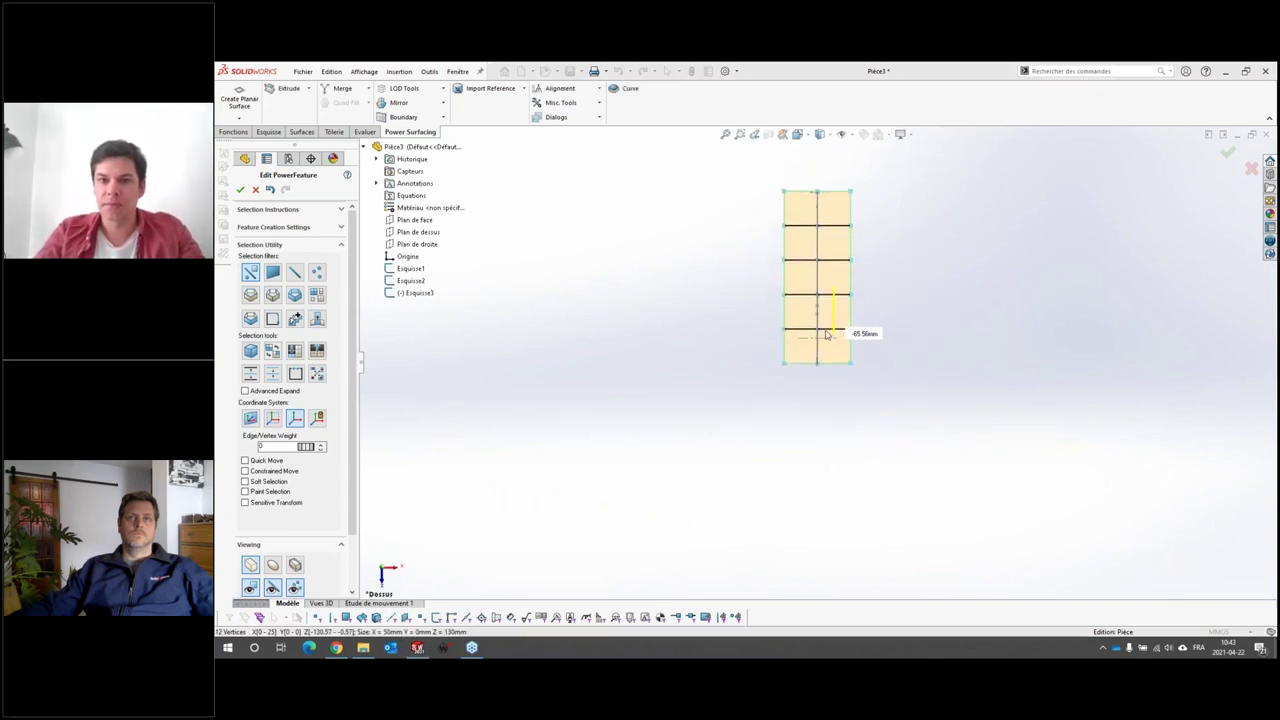
left_click(676, 371)
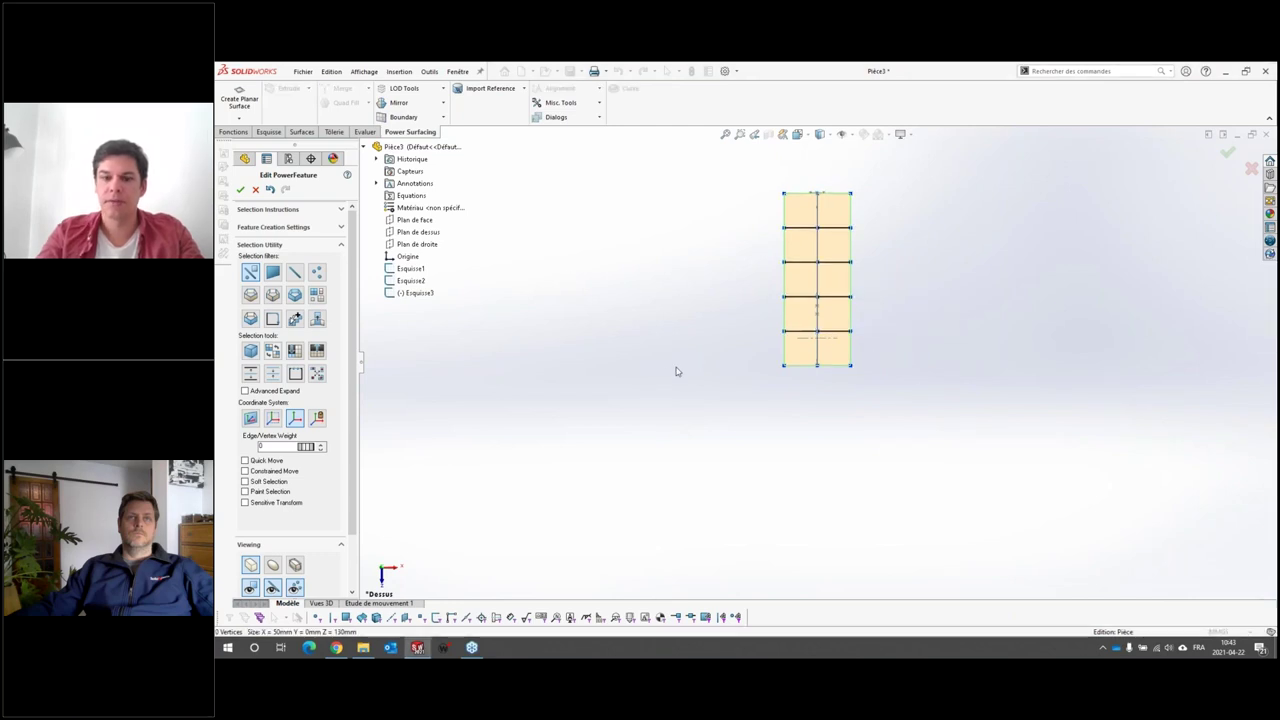
key("ctrl+4")
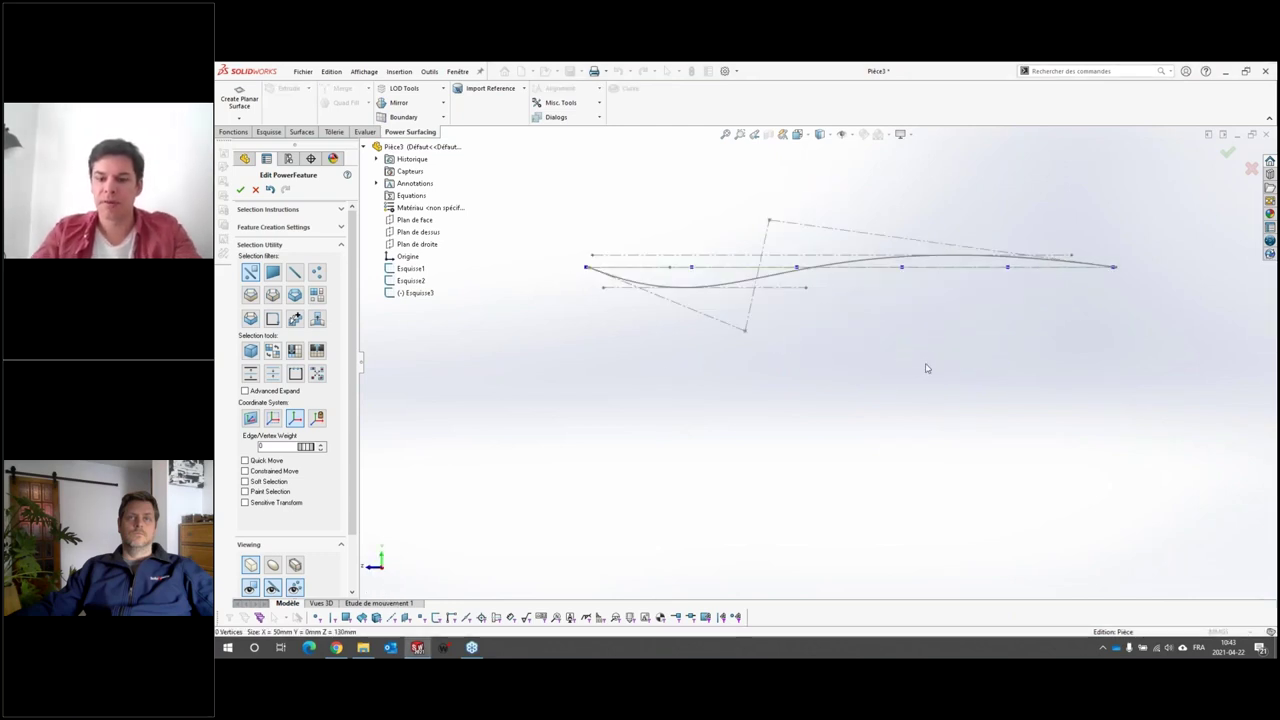
Step: Pull the first surface vertex down to begin bending the surface along the profile
scroll(926, 368, "down", 2)
scroll(810, 340, "up", 3)
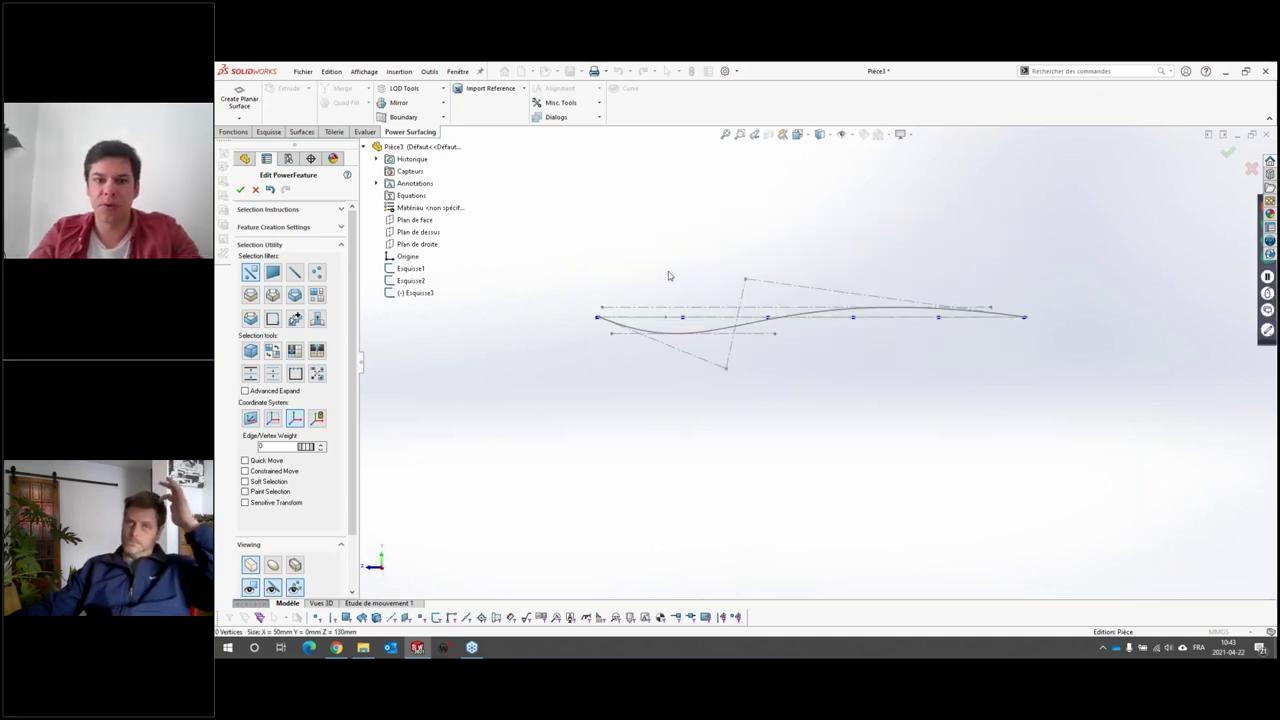
left_click(683, 318)
left_click_drag(686, 283, 686, 306)
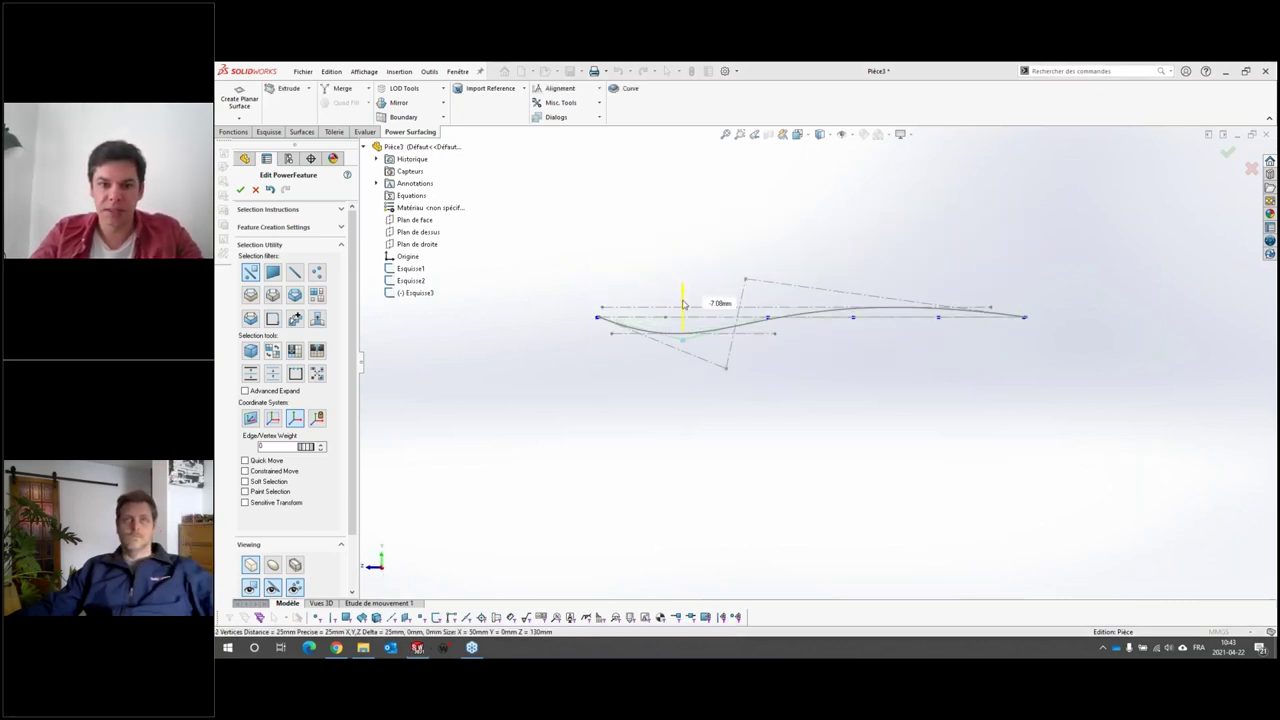
left_click(837, 429)
middle_click_drag(837, 429, 483, 509)
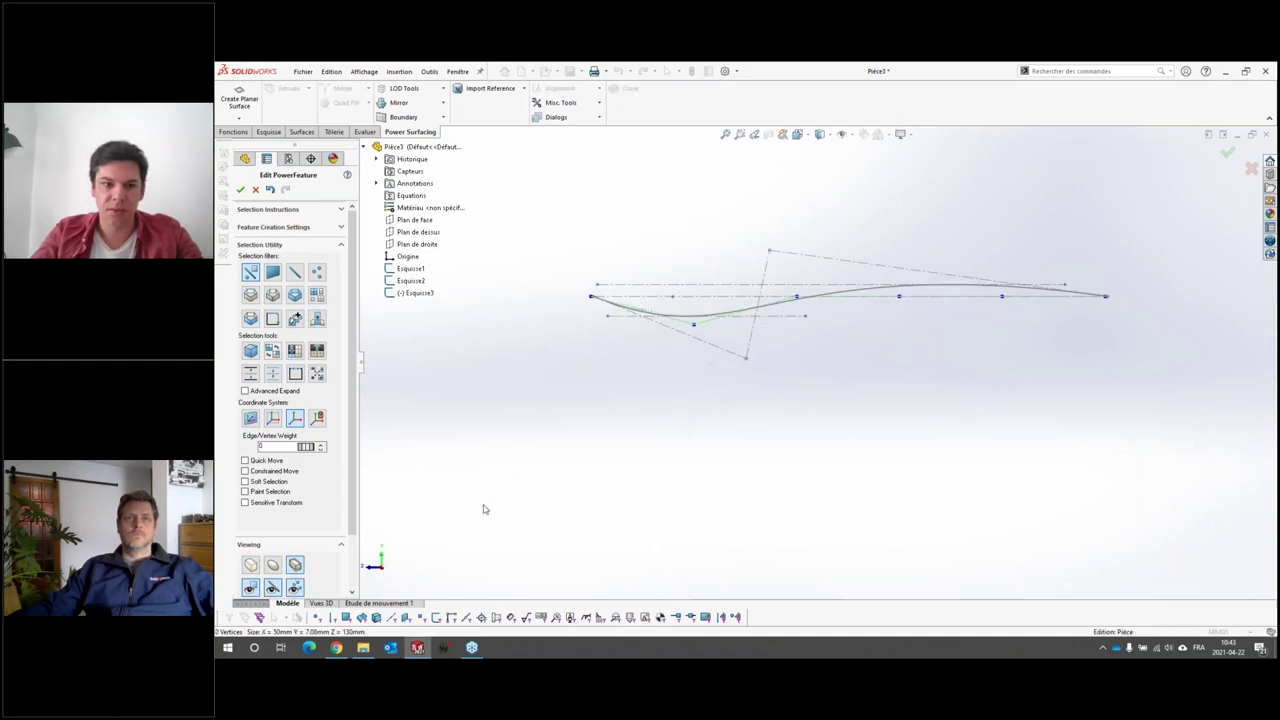
middle_click_drag(959, 315, 967, 277)
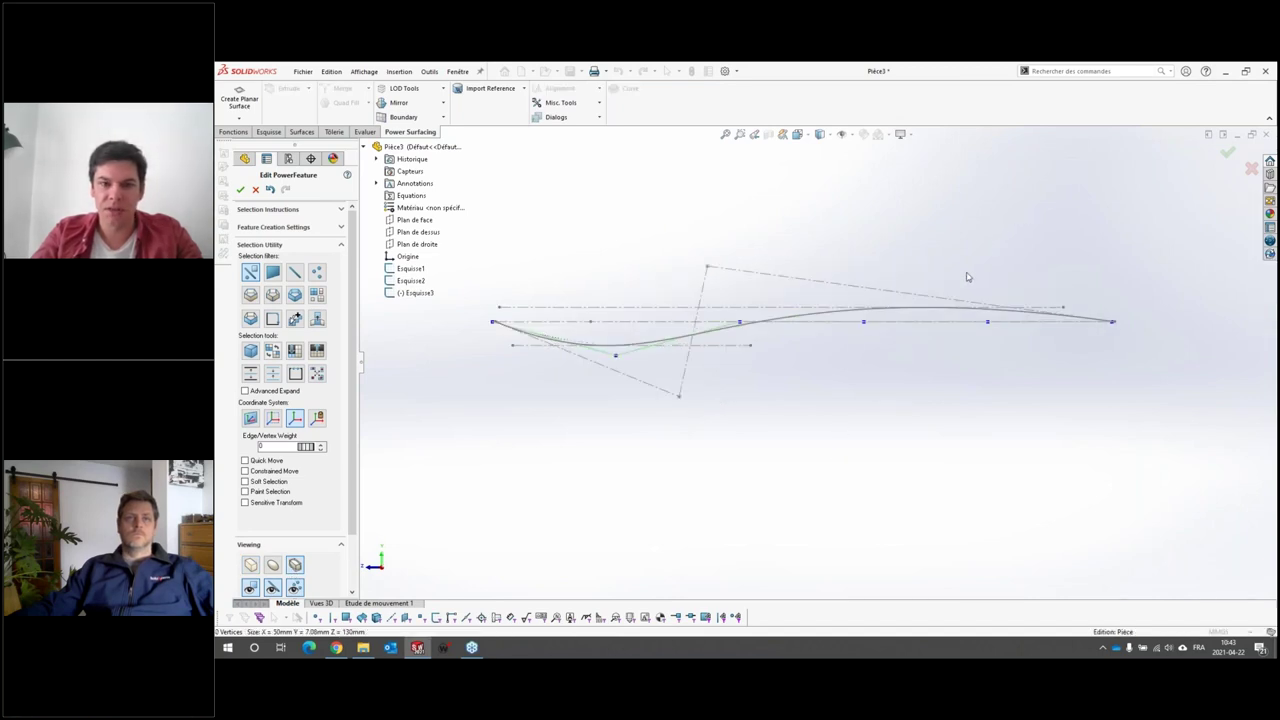
Step: Match the remaining profile points to the spline: one down about 5.5 mm, others raised 4.64 mm and 3.25 mm
left_click(610, 332)
left_click_drag(617, 322, 619, 344)
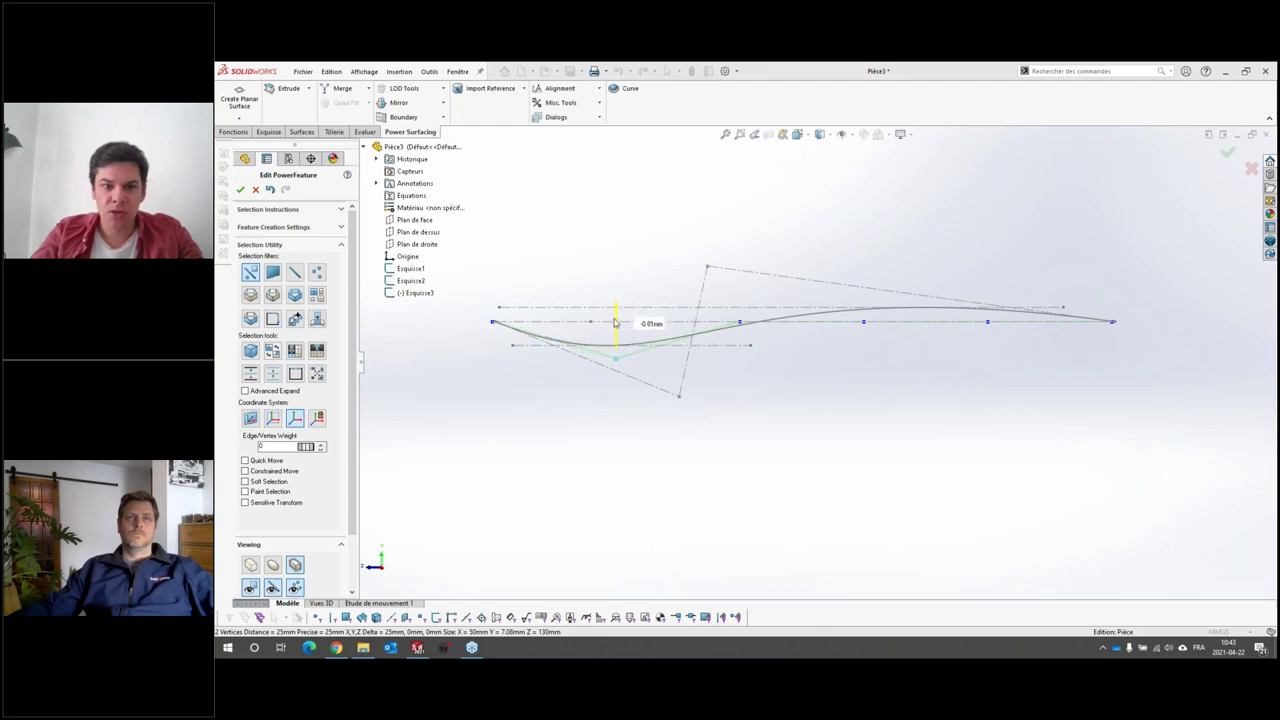
left_click(739, 321)
left_click_drag(740, 295, 739, 297)
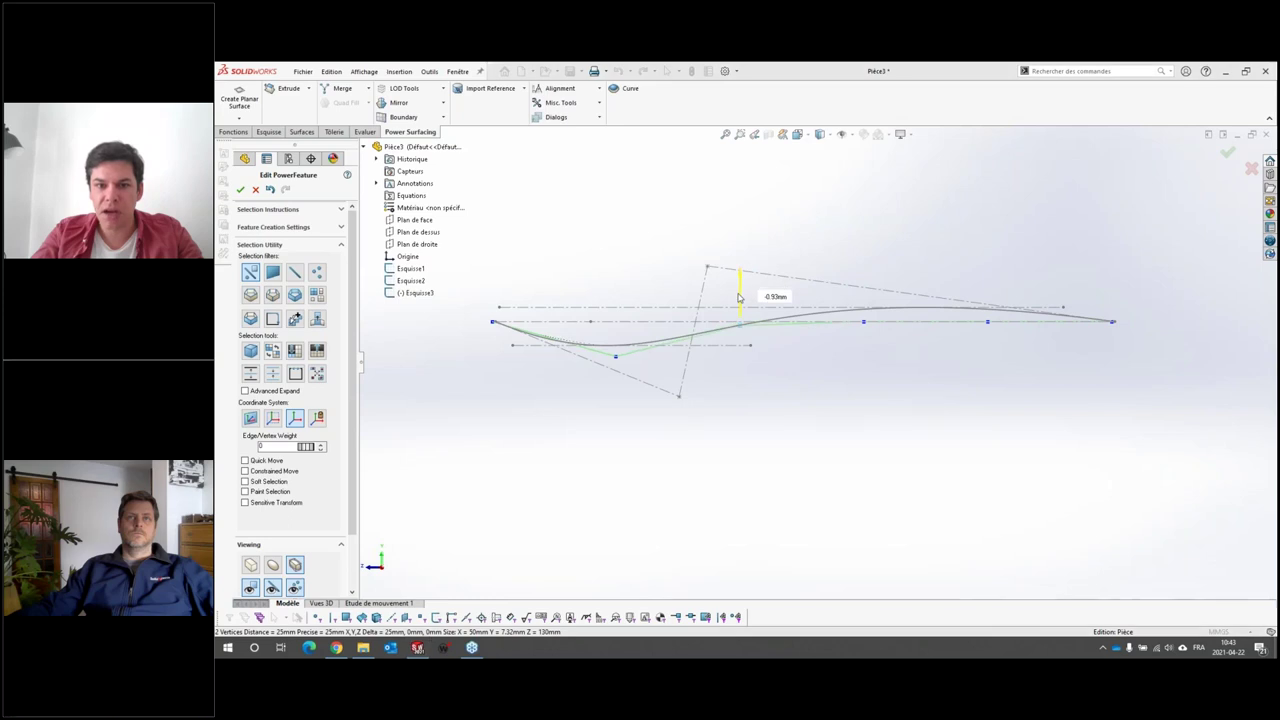
left_click(863, 321)
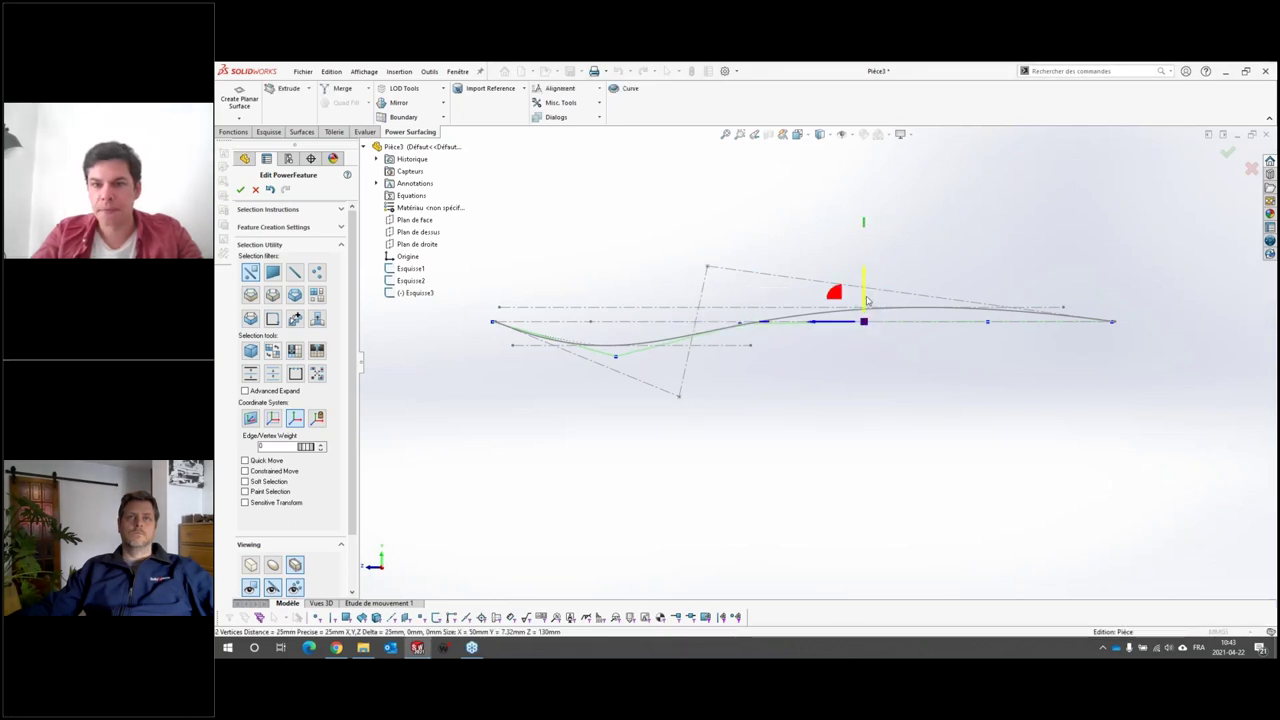
left_click_drag(863, 295, 863, 283)
left_click(987, 321)
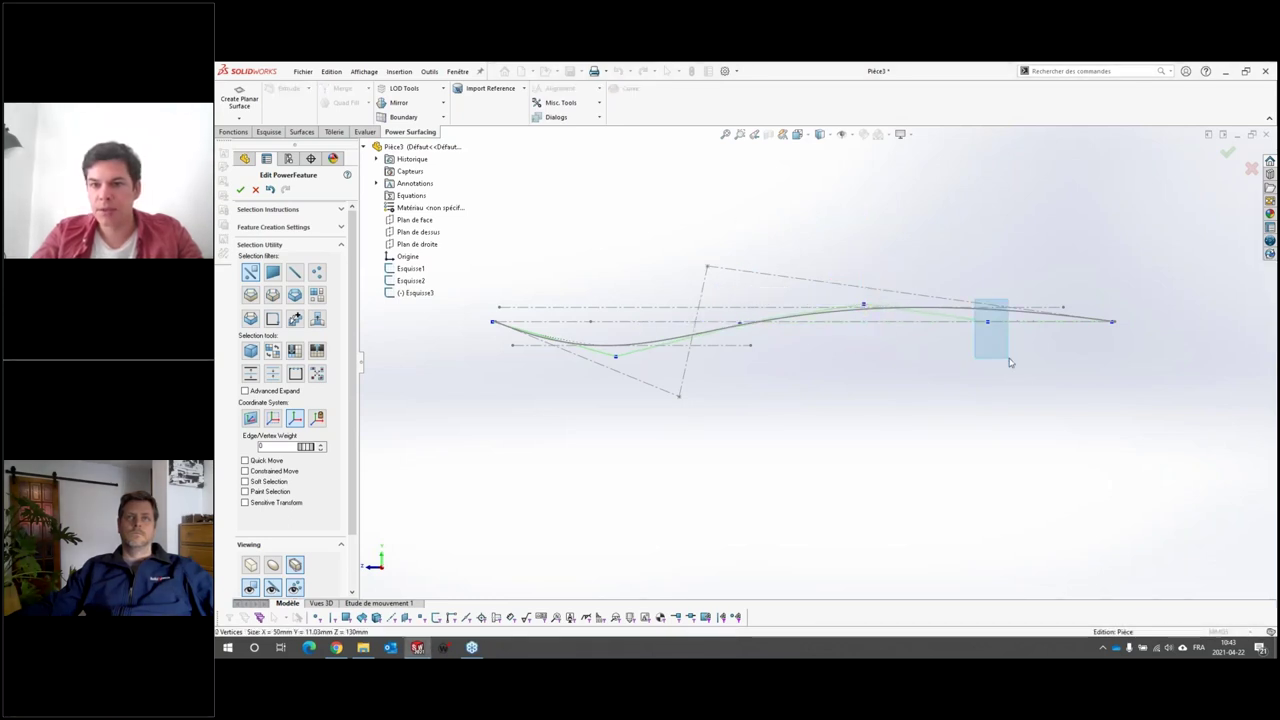
left_click_drag(988, 295, 990, 289)
mouse_move(994, 403)
middle_mouse_down()
mouse_move(810, 365)
mouse_move(957, 434)
mouse_move(822, 198)
middle_mouse_up()
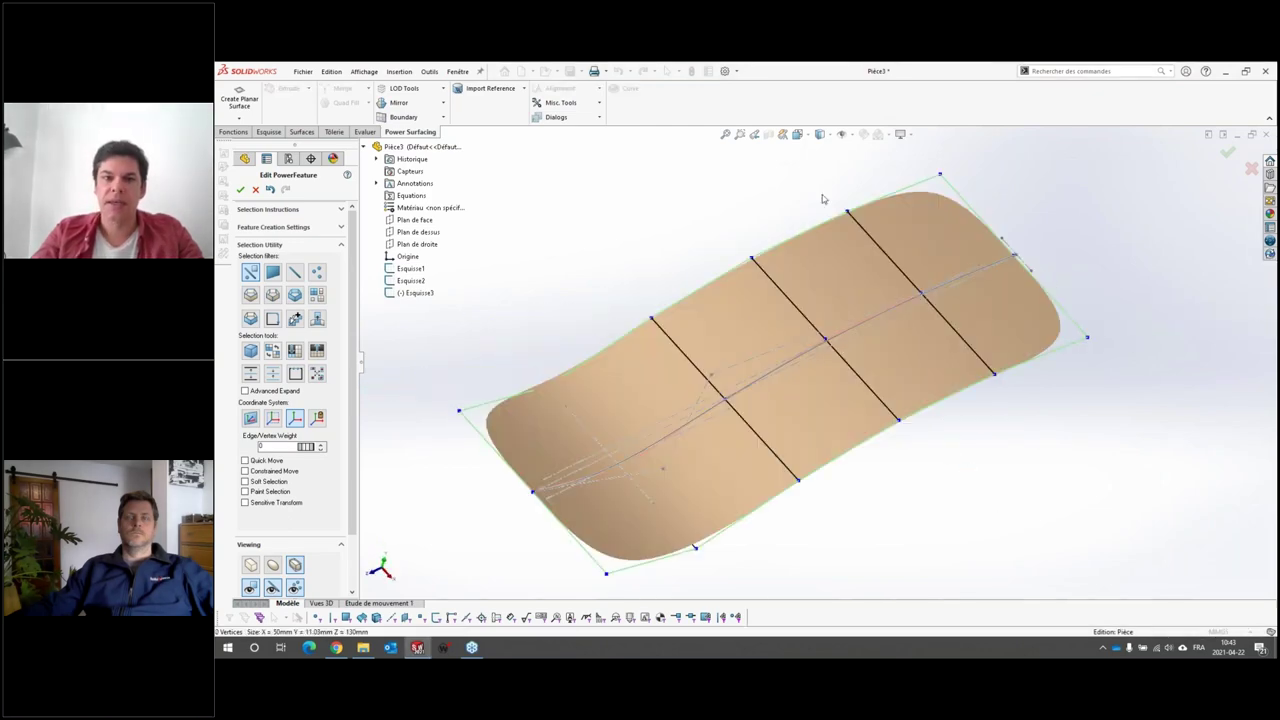
Step: In the Top view, pinch the lower section inward by moving its corner and middle-right points
left_click(812, 138)
left_click(833, 183)
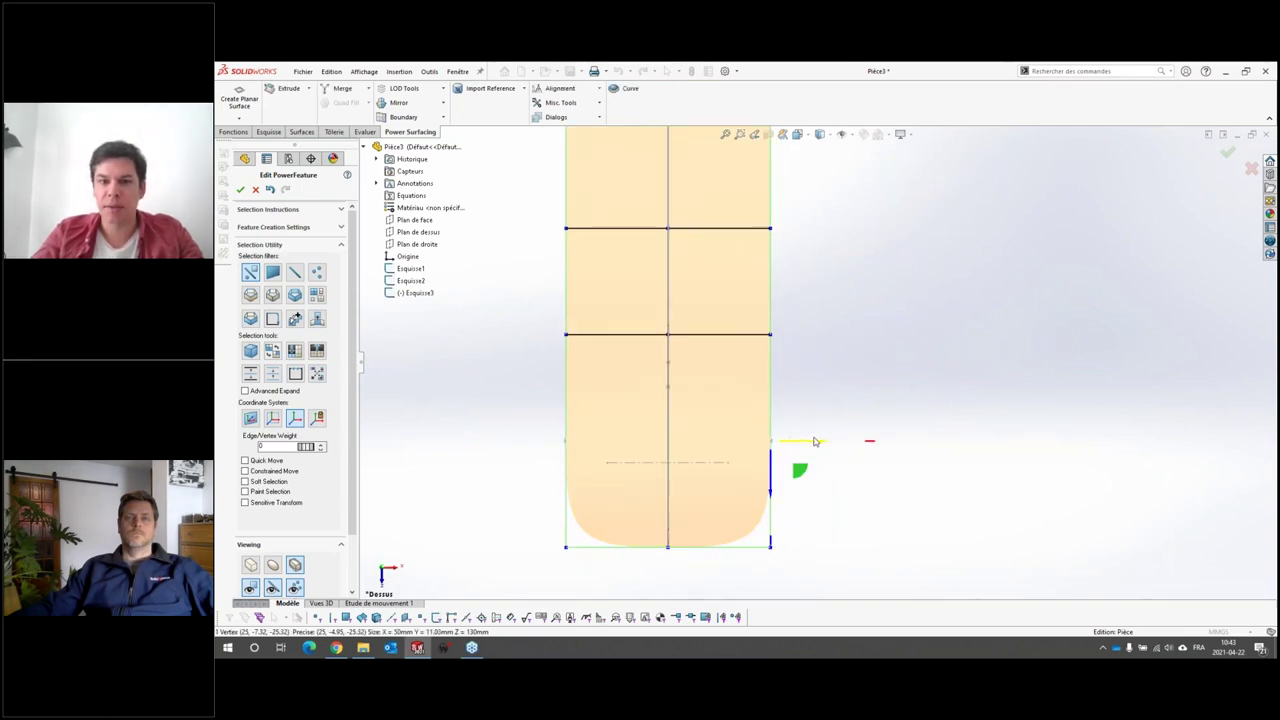
left_click_drag(815, 441, 772, 446)
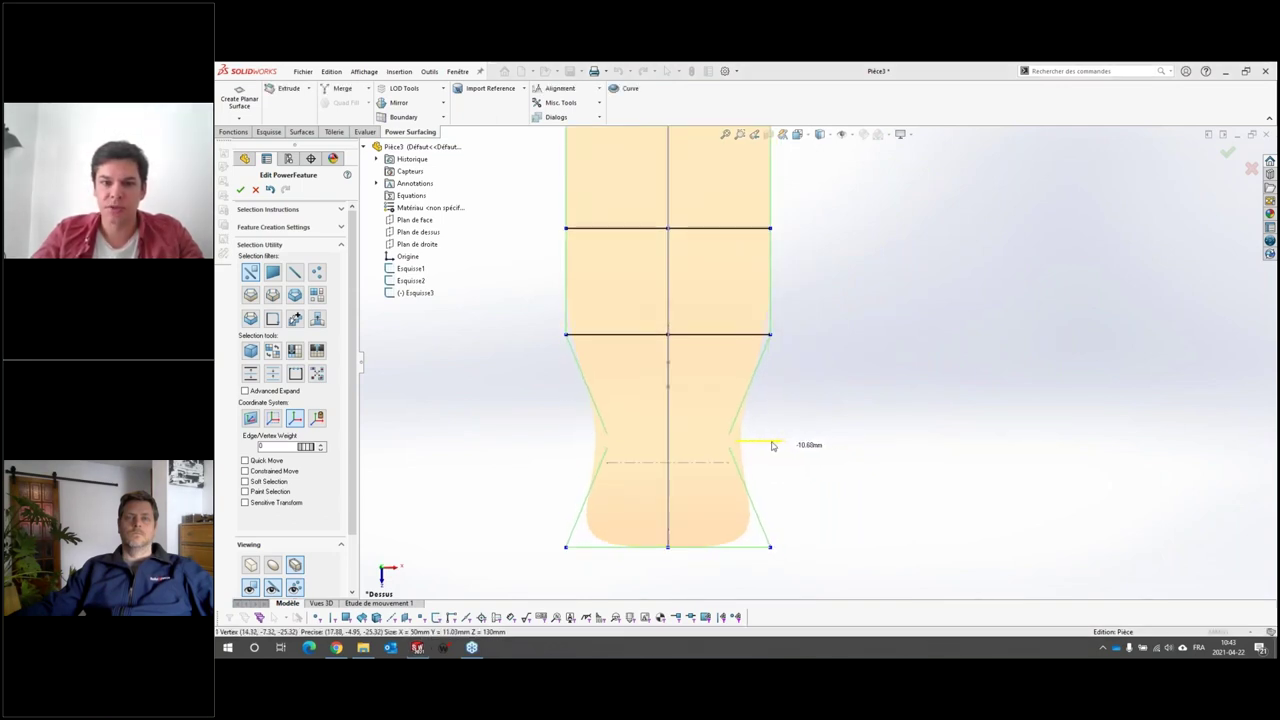
left_click(771, 548)
left_click_drag(817, 555, 755, 551)
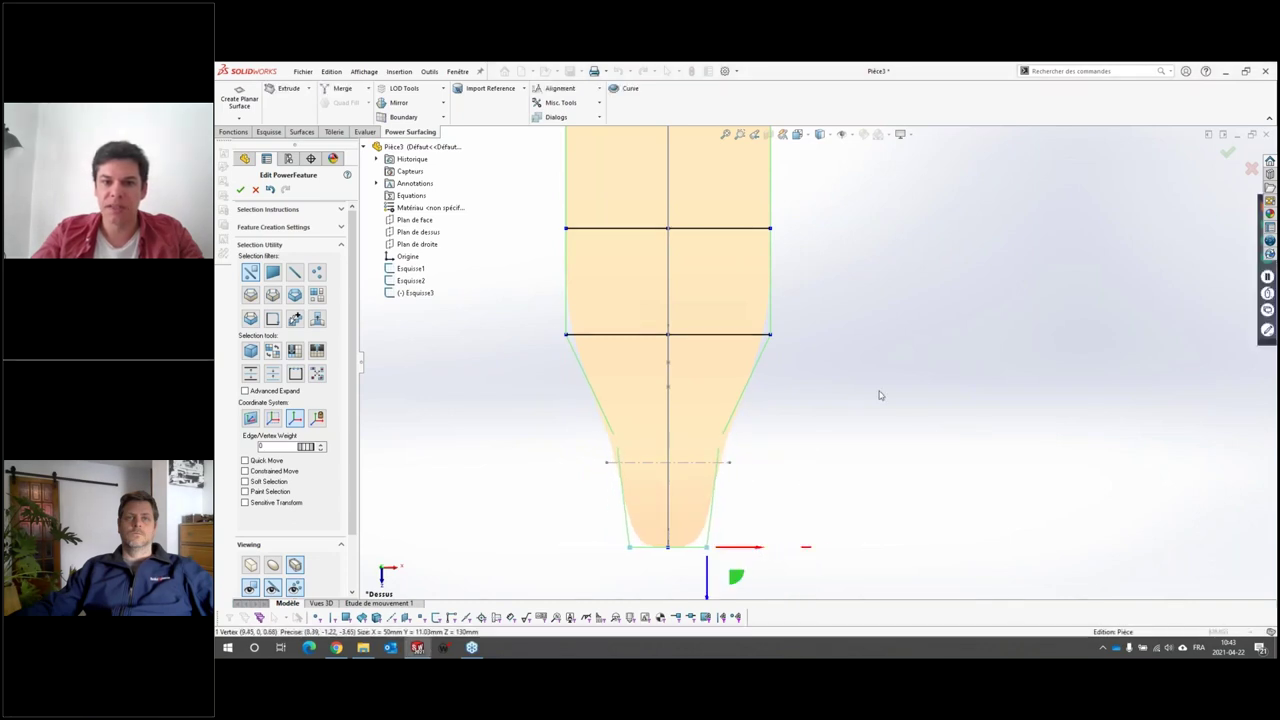
left_click(771, 331)
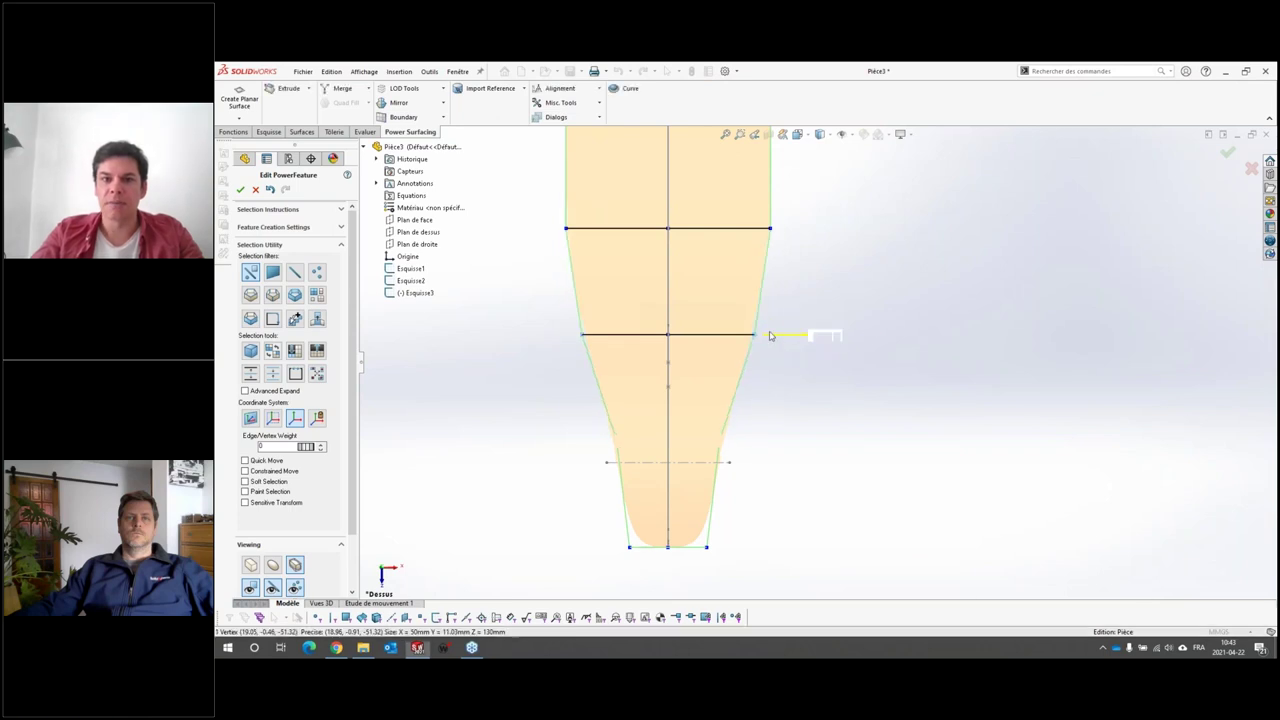
mouse_move(812, 335)
left_mouse_down()
mouse_move(708, 339)
mouse_move(858, 335)
mouse_move(725, 339)
left_mouse_up()
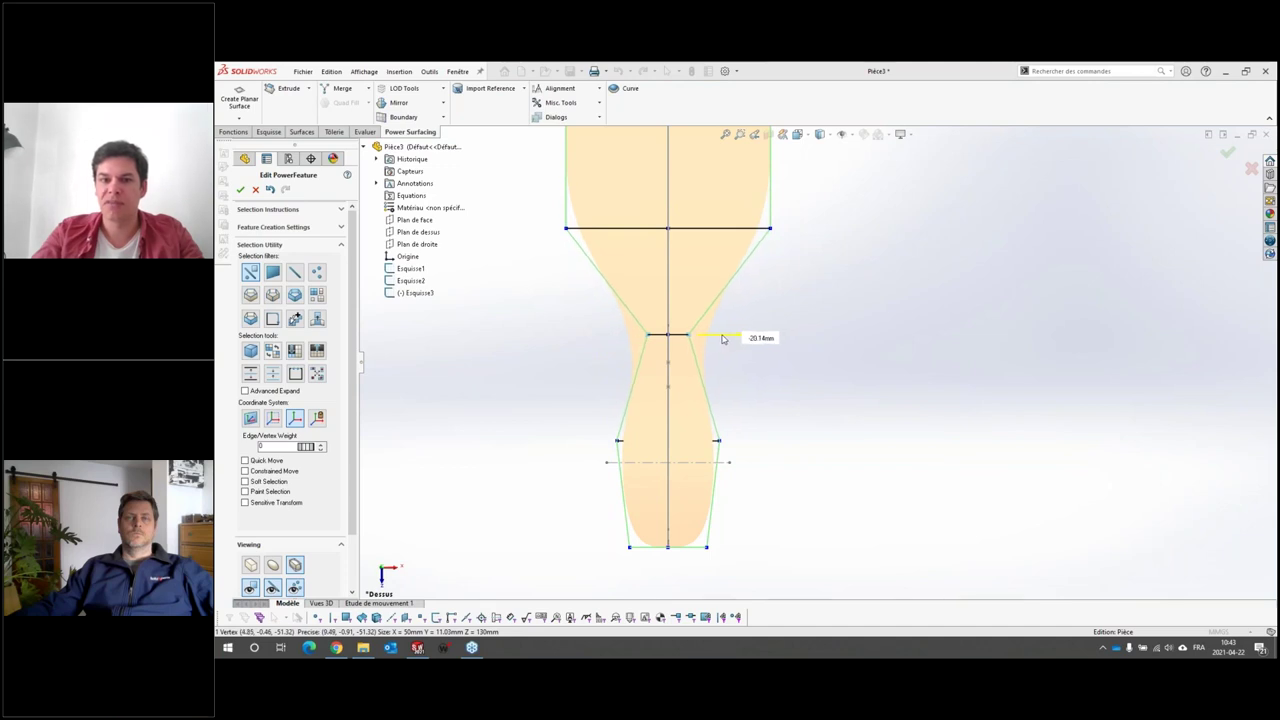
Step: Narrow the upper edge loop into a handle and widen the bowl at its middle edge loop
scroll(789, 429, "down", 2)
scroll(985, 471, "up", 3)
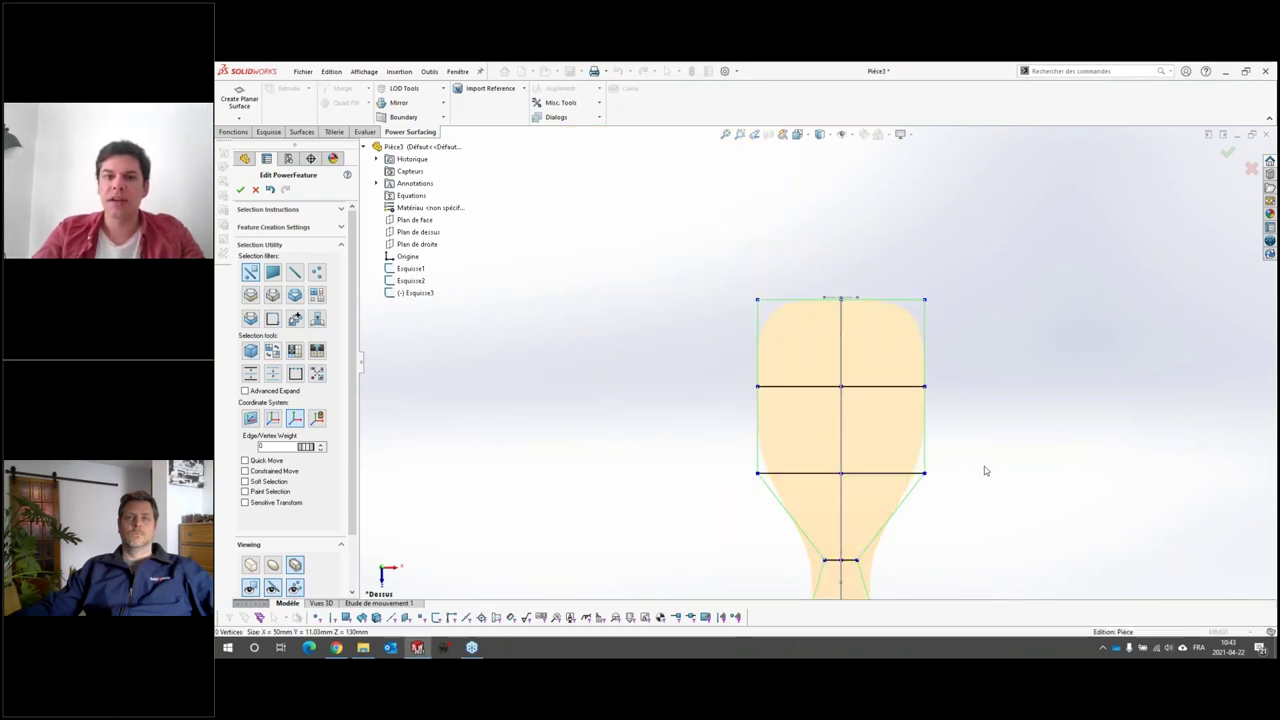
left_click(925, 386)
left_click_drag(955, 390, 895, 383)
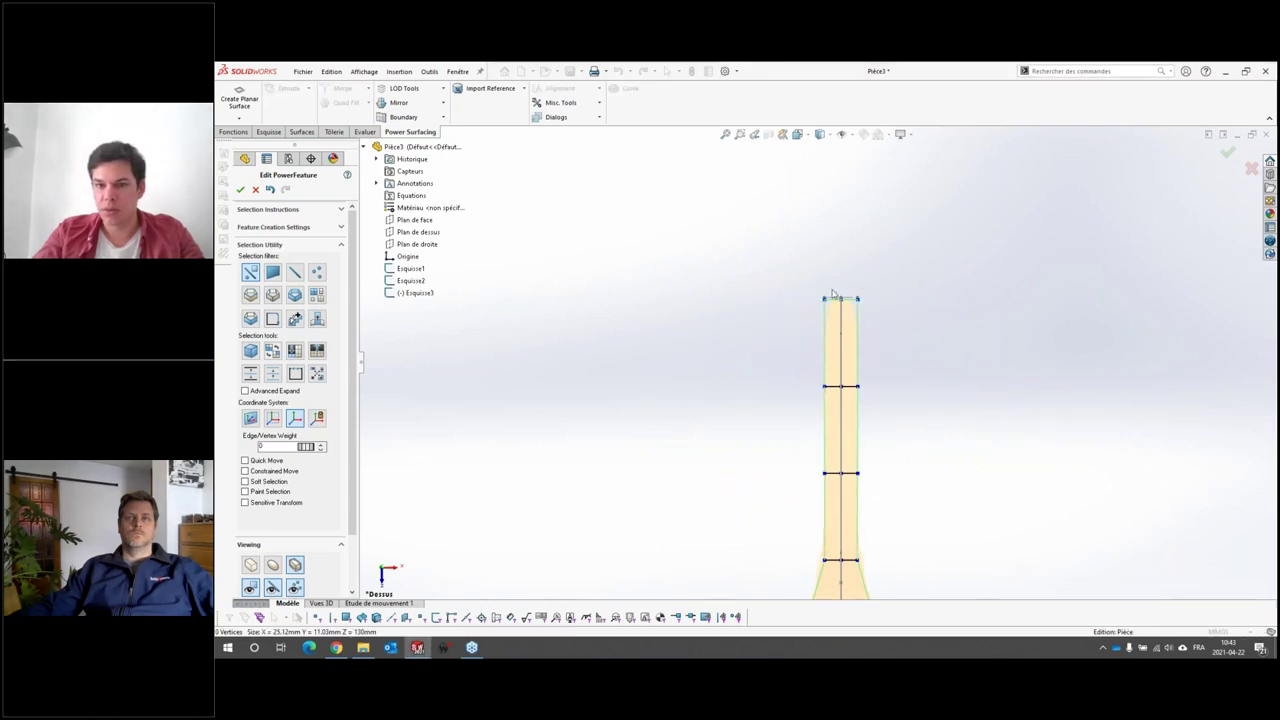
scroll(908, 483, "up", 2)
scroll(415, 545, "up", 1)
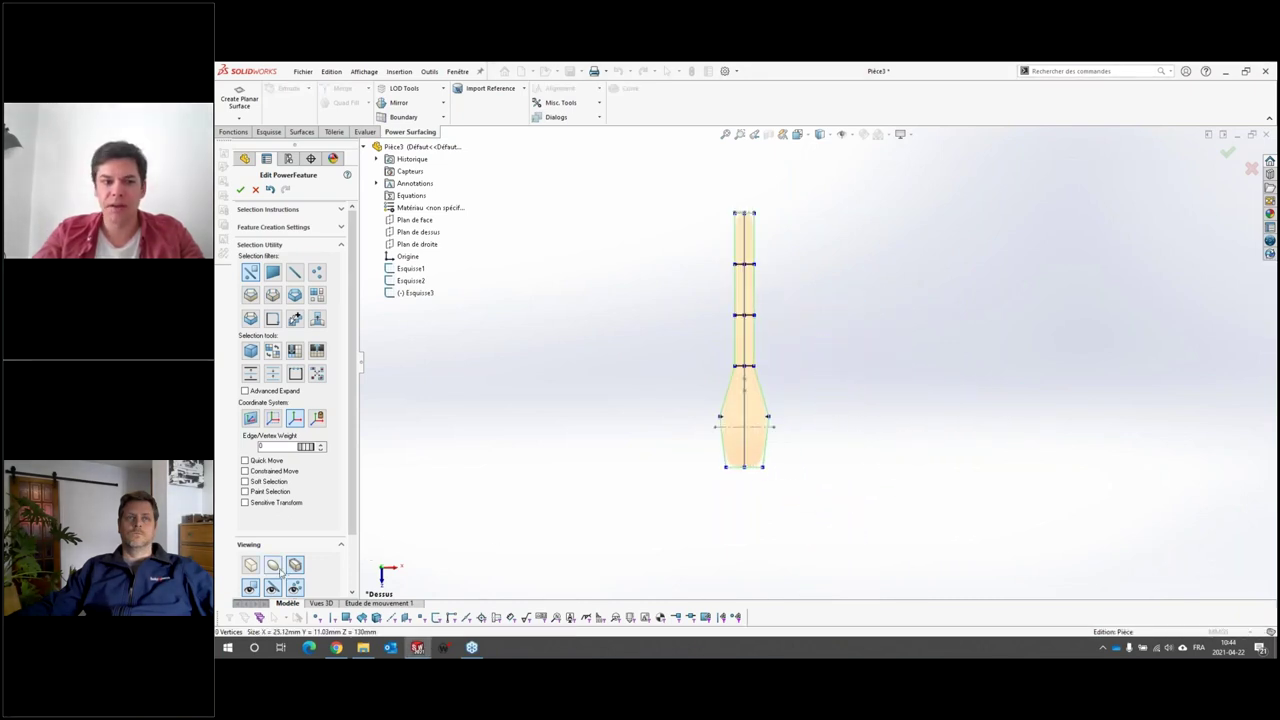
scroll(818, 434, "down", 3)
scroll(727, 394, "down", 1)
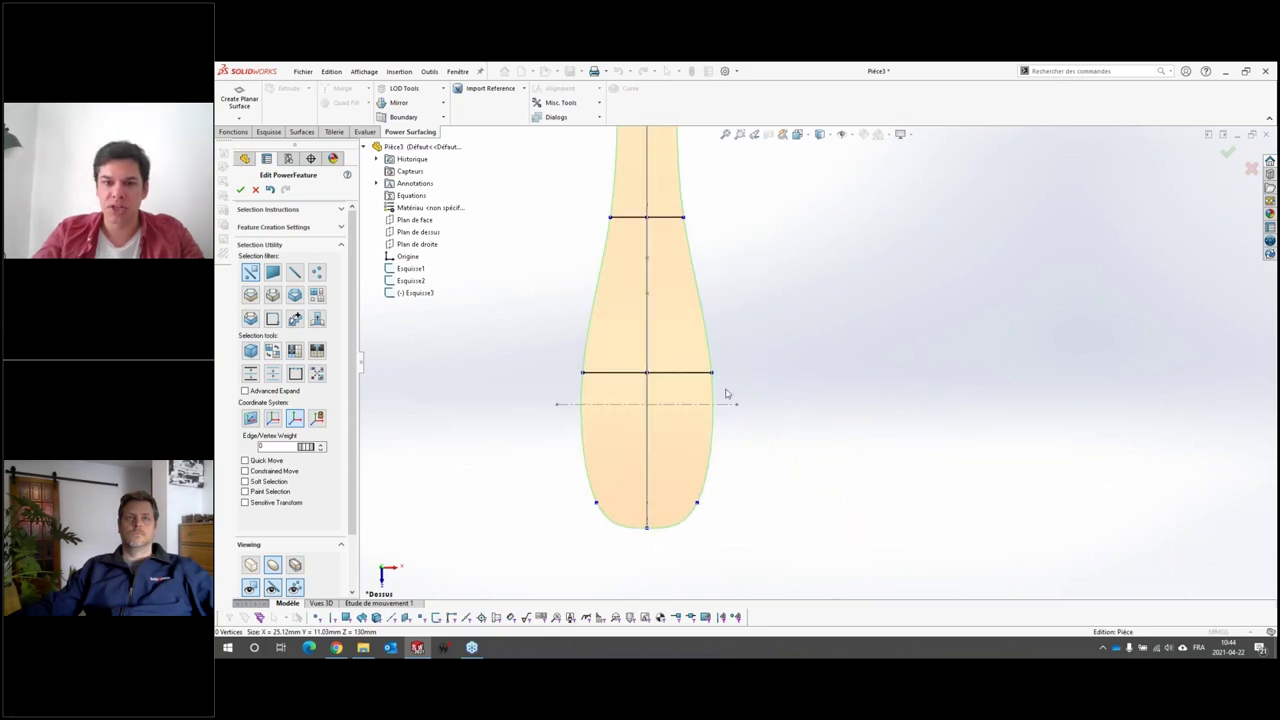
left_click_drag(760, 375, 786, 373)
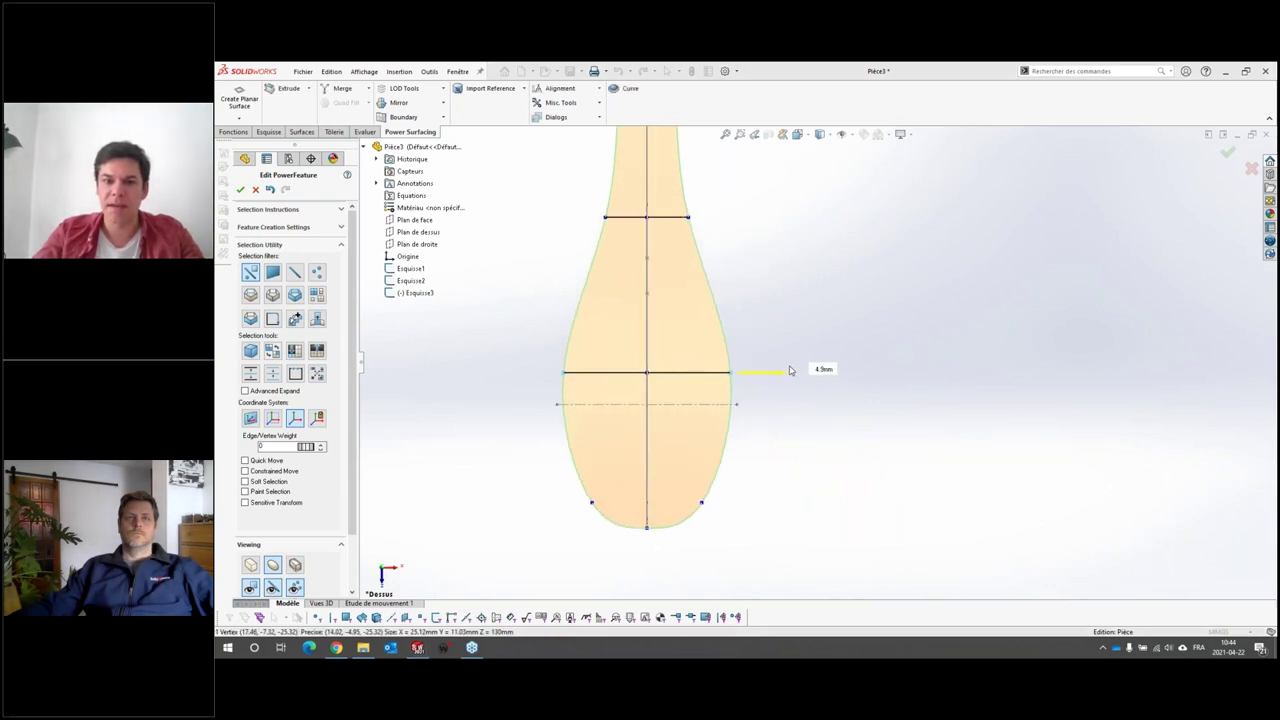
scroll(763, 263, "up", 2)
scroll(805, 466, "down", 1)
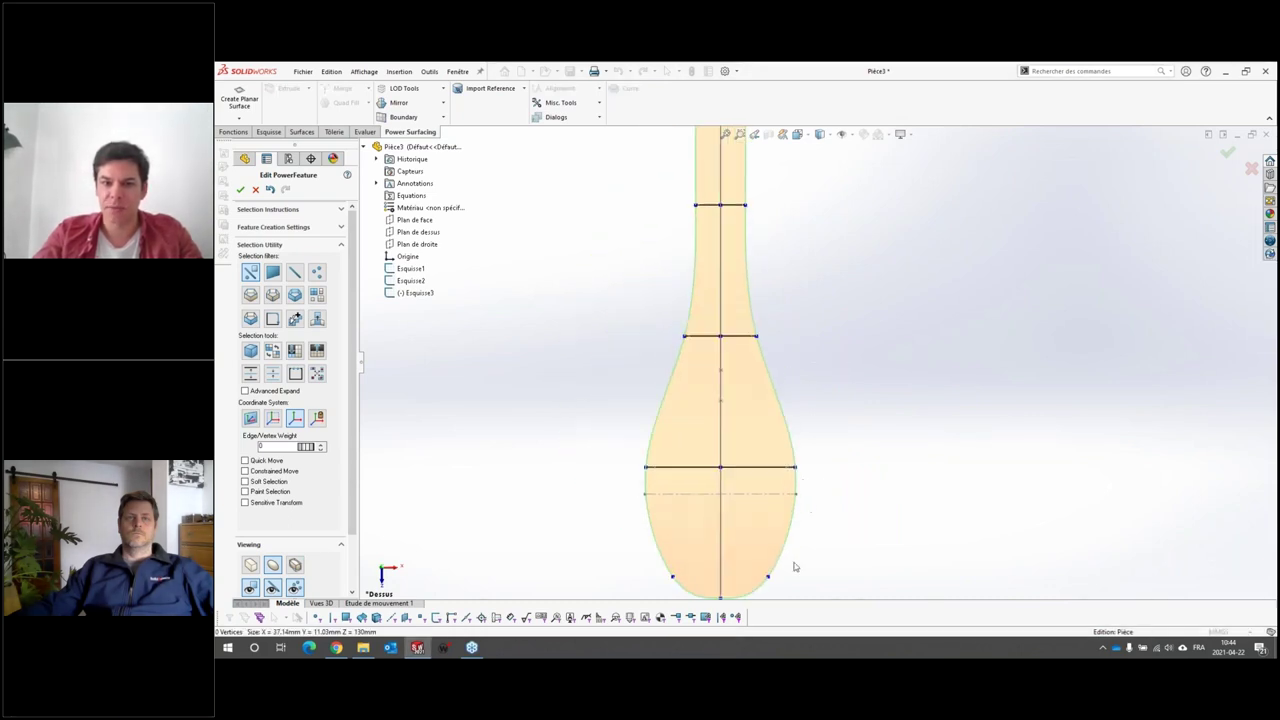
scroll(838, 298, "up", 1)
scroll(788, 238, "down", 1)
scroll(801, 222, "up", 1)
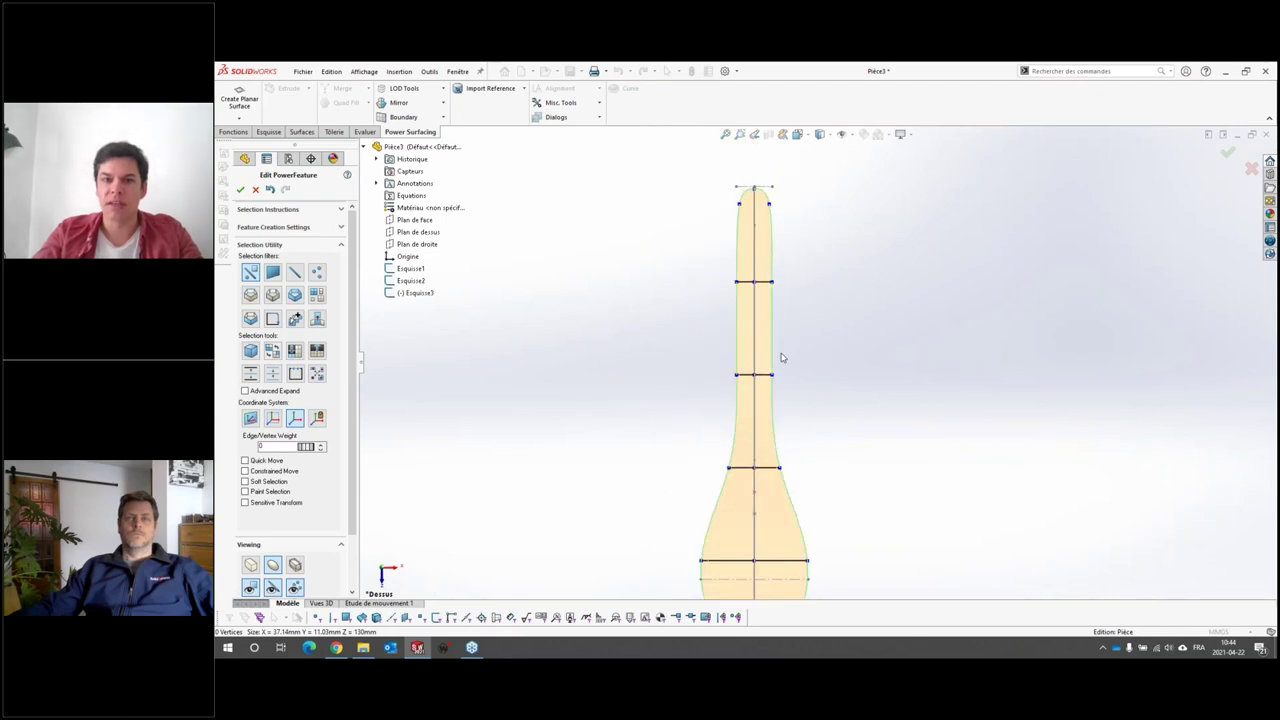
scroll(860, 405, "up", 1)
mouse_move(871, 477)
middle_mouse_down()
mouse_move(814, 249)
mouse_move(882, 459)
mouse_move(883, 520)
mouse_move(820, 514)
mouse_move(746, 443)
mouse_move(756, 437)
middle_mouse_up()
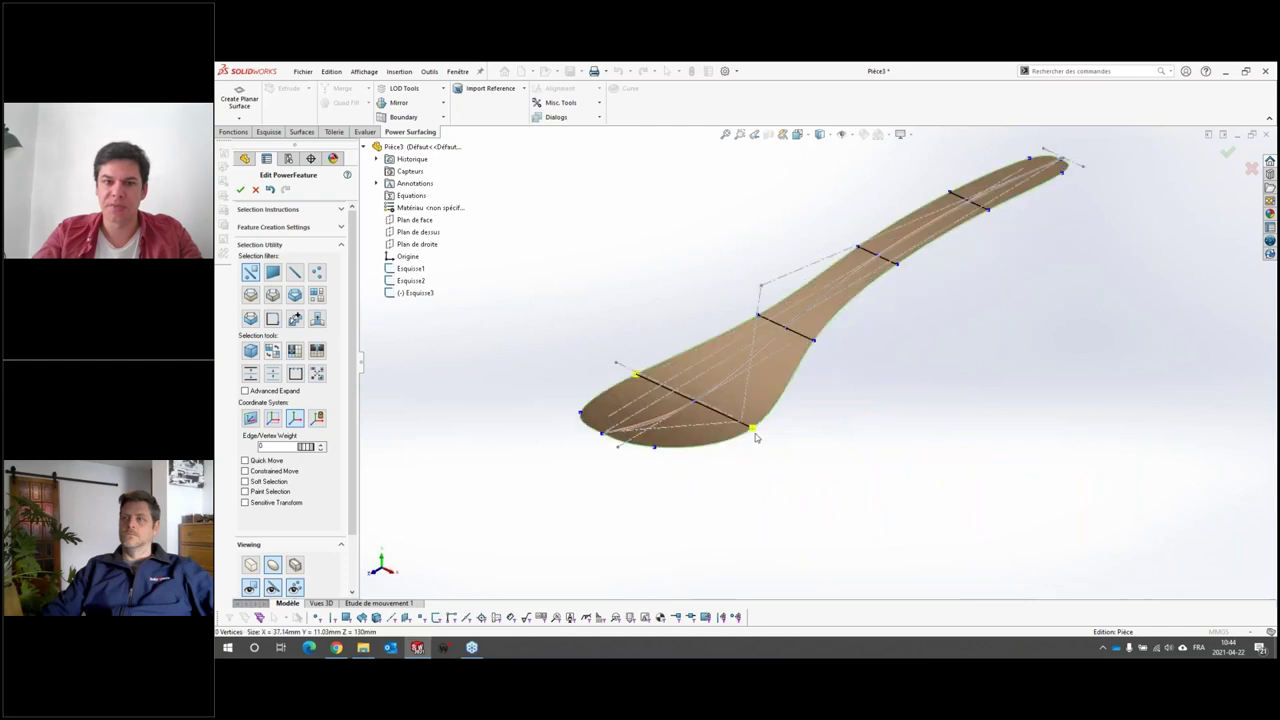
Step: Move a bowl-rim vertex by 1.23 mm and check the spoon from the side
left_click(691, 389)
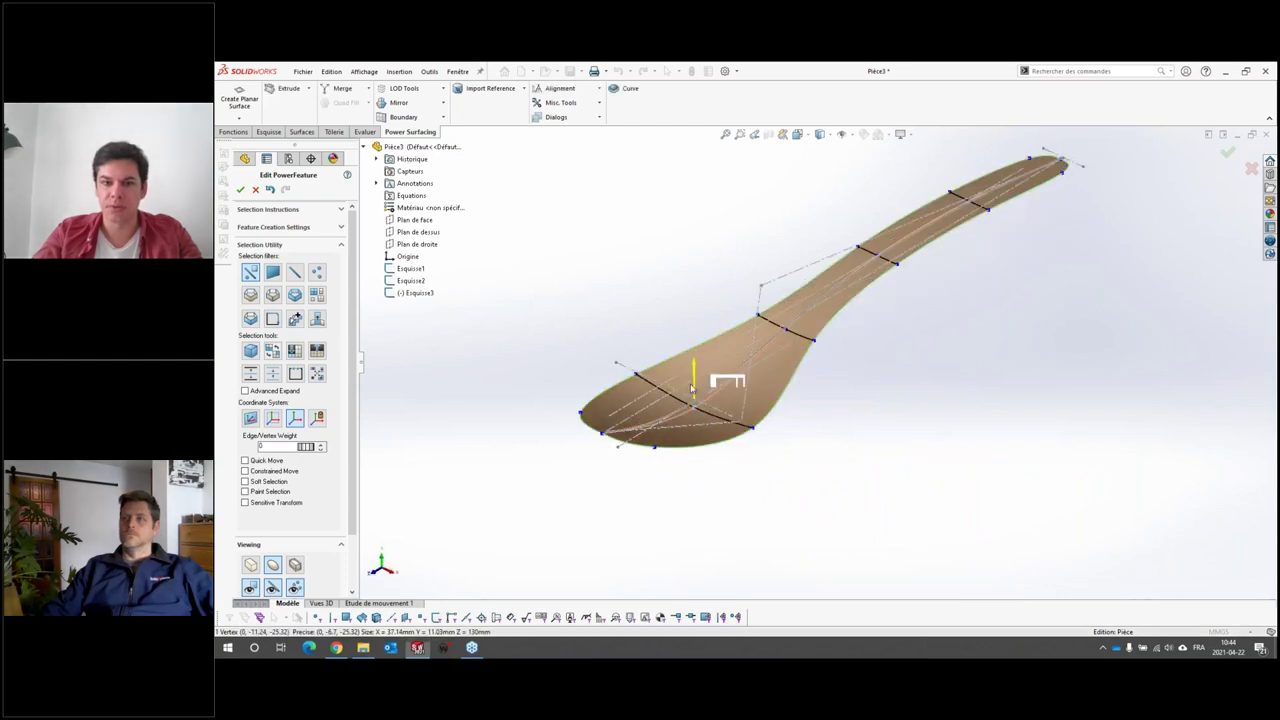
left_click(751, 424)
left_click_drag(752, 412, 754, 392)
mouse_move(860, 486)
middle_mouse_down()
mouse_move(794, 306)
mouse_move(701, 349)
mouse_move(757, 331)
mouse_move(786, 434)
mouse_move(843, 406)
mouse_move(879, 359)
middle_mouse_up()
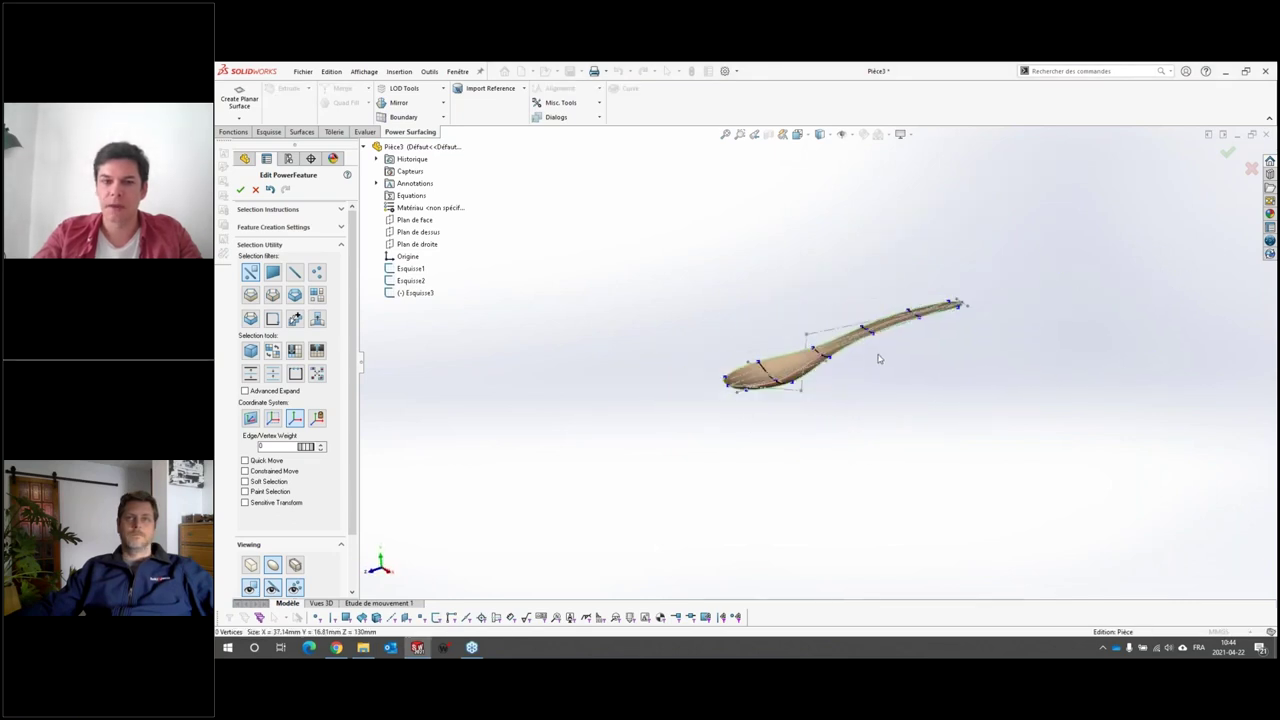
scroll(879, 359, "down", 2)
Step: Accept the freeform surface as PwrFeature1 and show the Open file choices
left_click(240, 189)
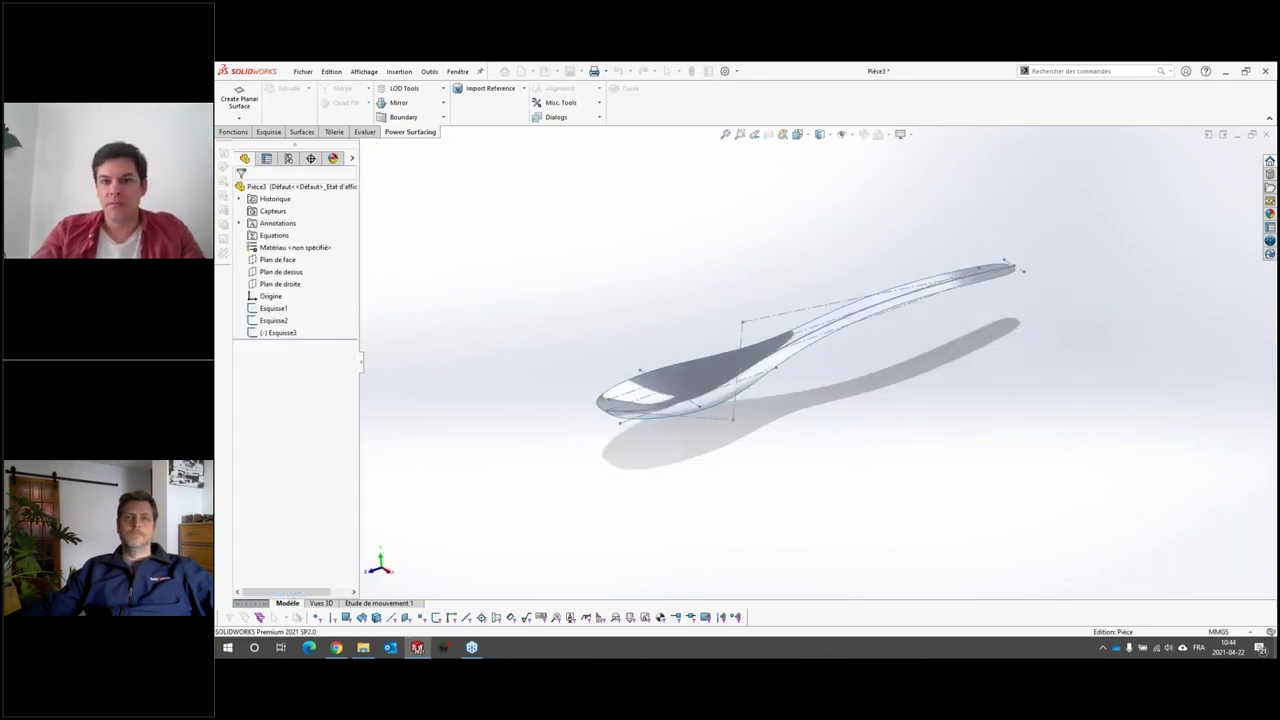
mouse_move(760, 300)
middle_mouse_down()
mouse_move(700, 308)
mouse_move(629, 344)
mouse_move(589, 343)
mouse_move(690, 318)
middle_mouse_up()
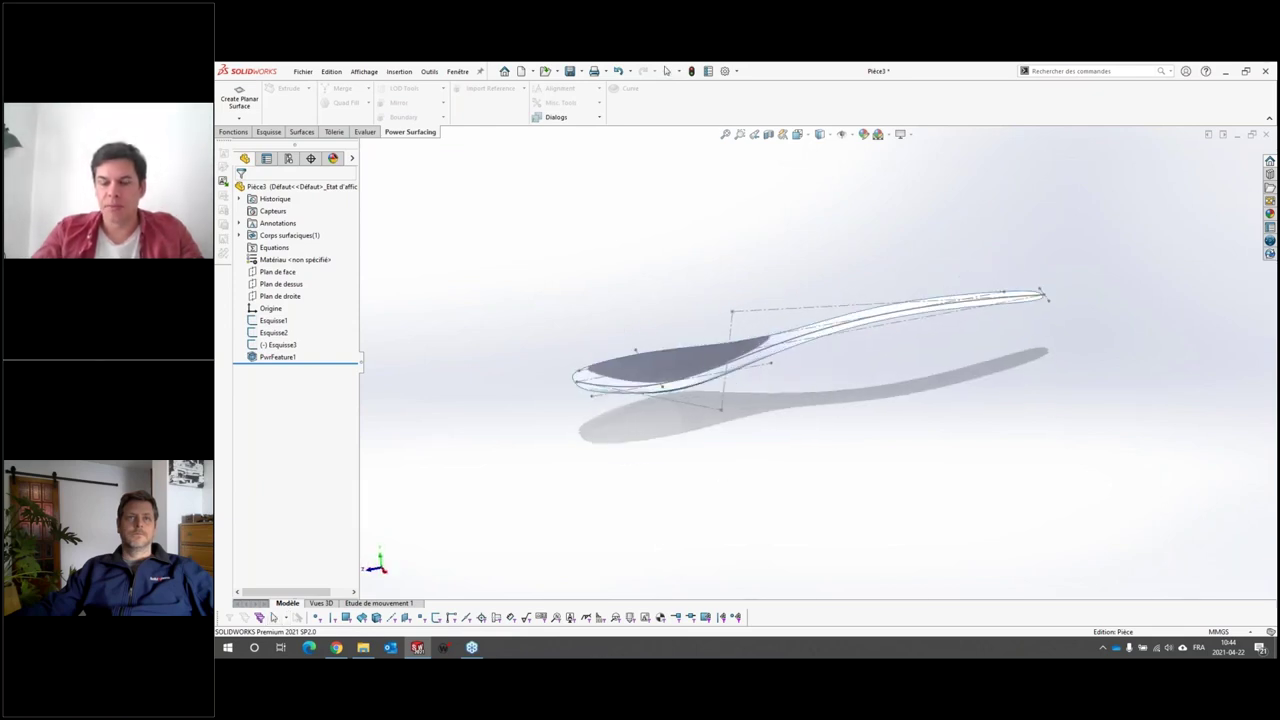
left_click(558, 72)
Step: Open Remote_Bottom.SLDPRT from Documents > Formations > Webinar_PWS
left_click(566, 101)
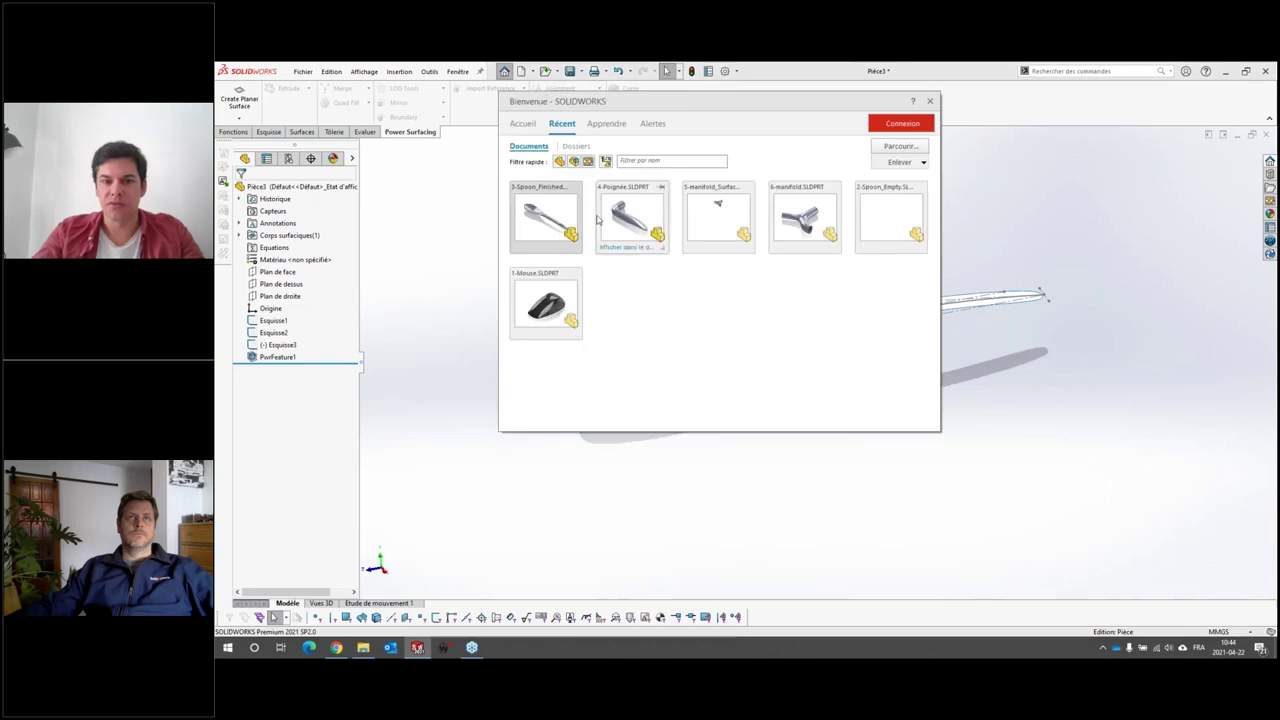
left_click(900, 146)
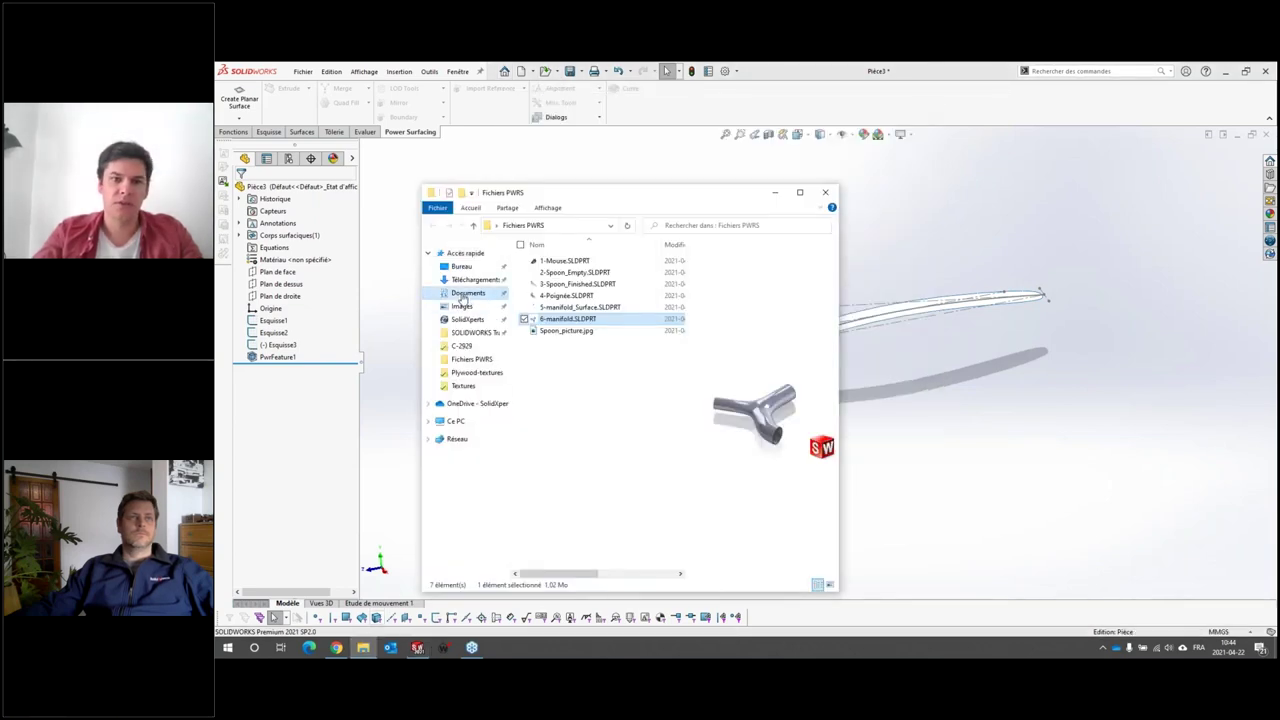
left_click(468, 292)
double_click(565, 284)
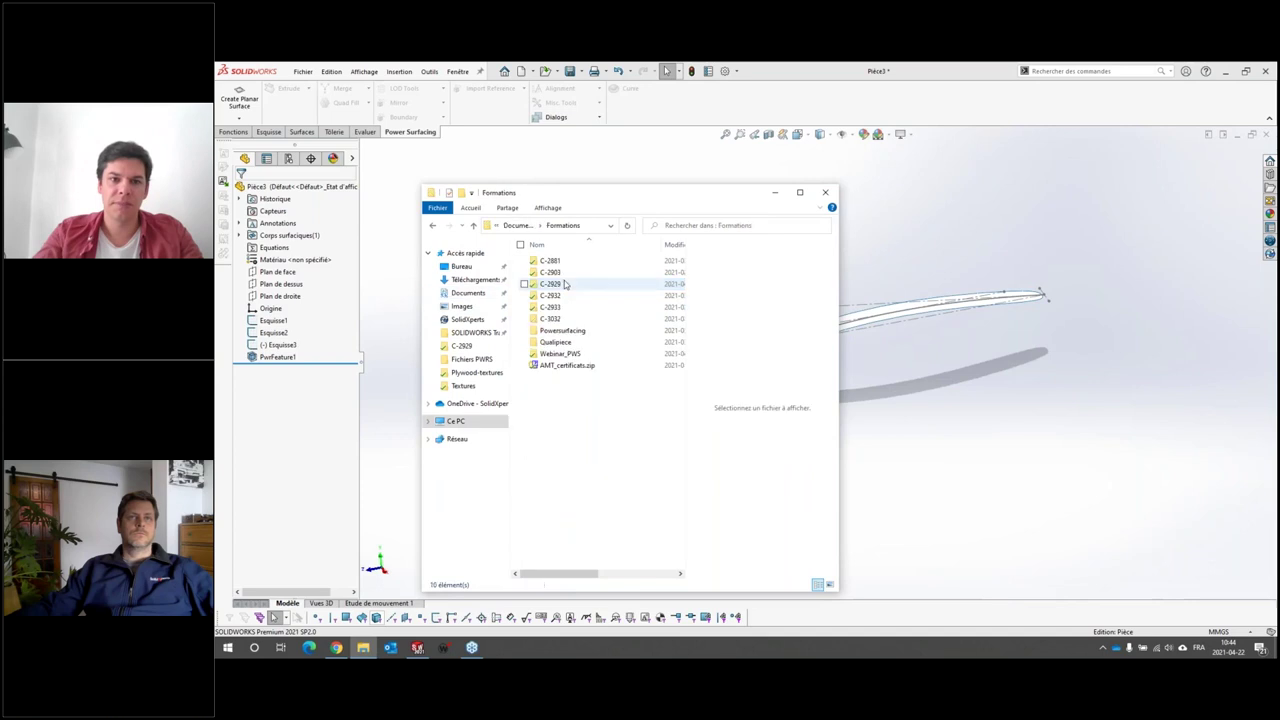
double_click(563, 353)
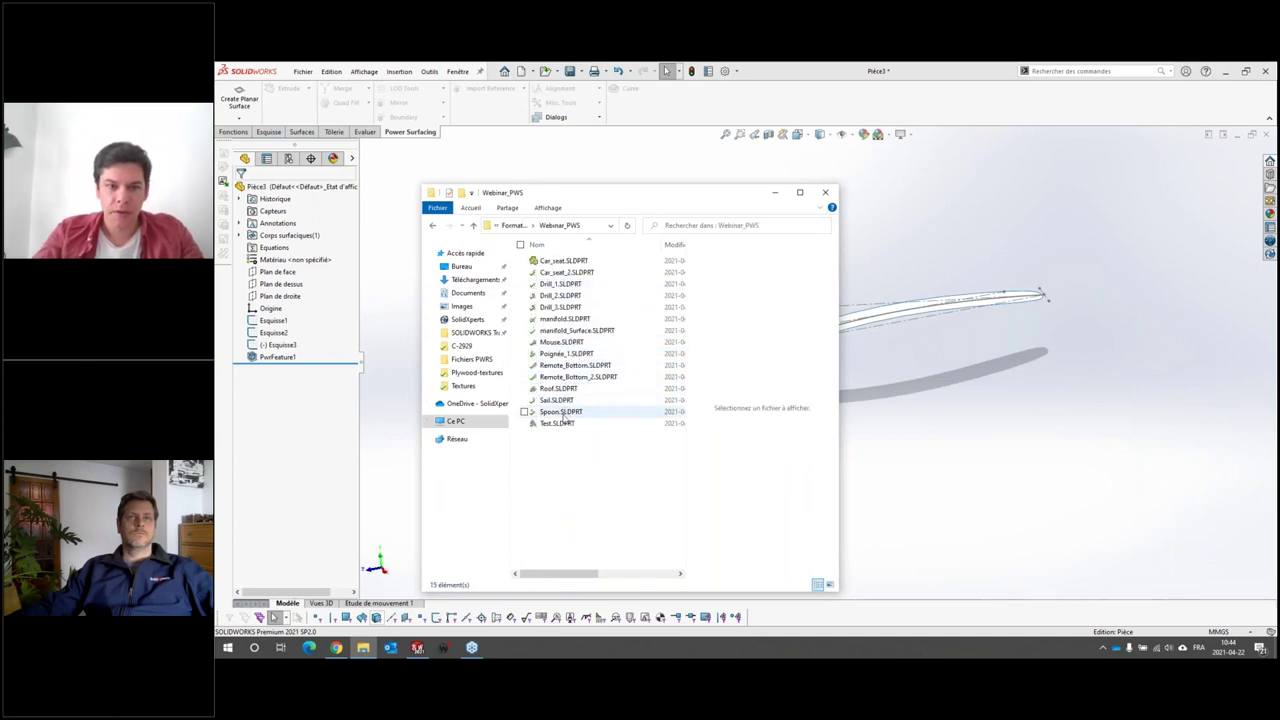
left_click(567, 355)
left_click(572, 366)
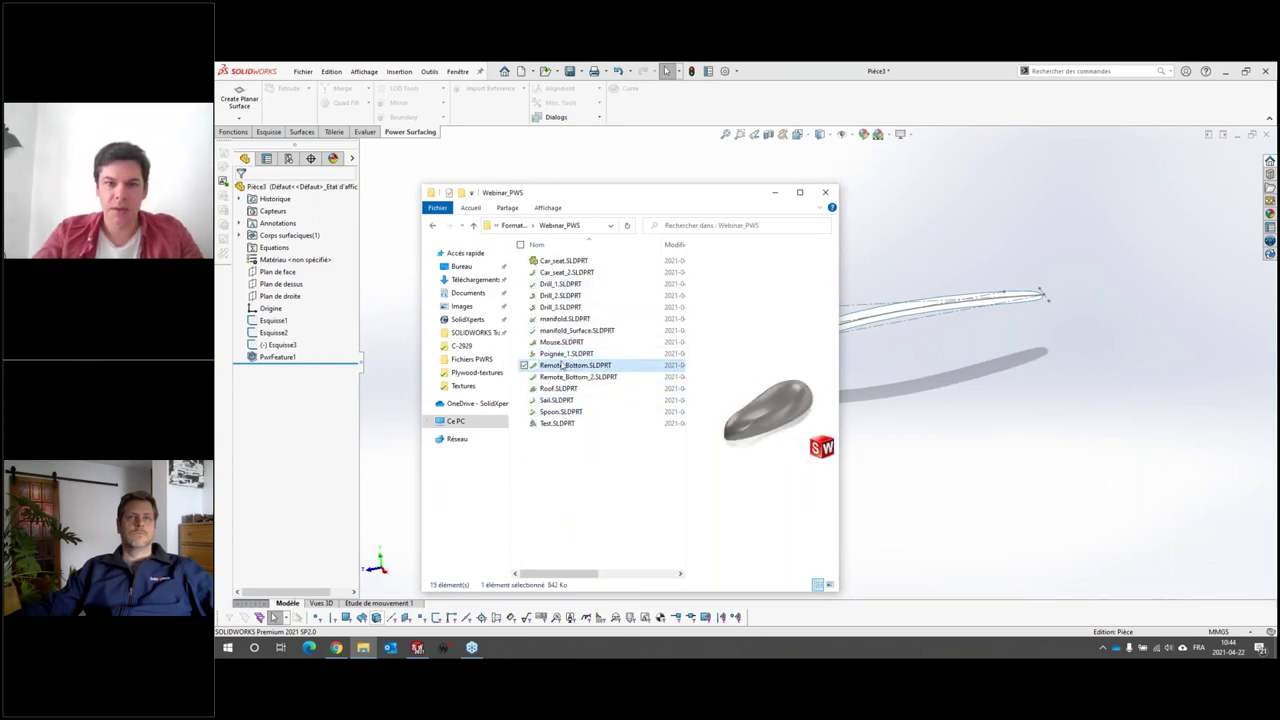
double_click(562, 366)
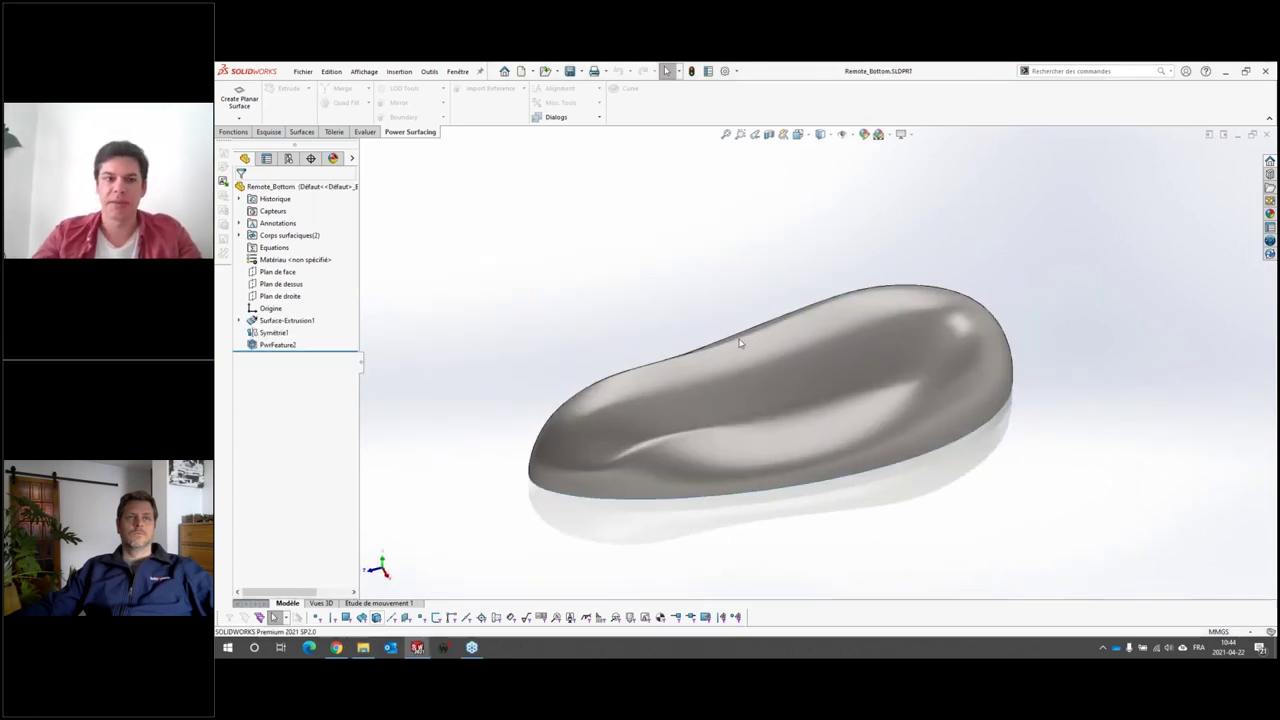
Step: Rebuild Remote_Bottom, orbit to inspect it, and roll the history back to Surface-Extrusion1
key("ctrl+q")
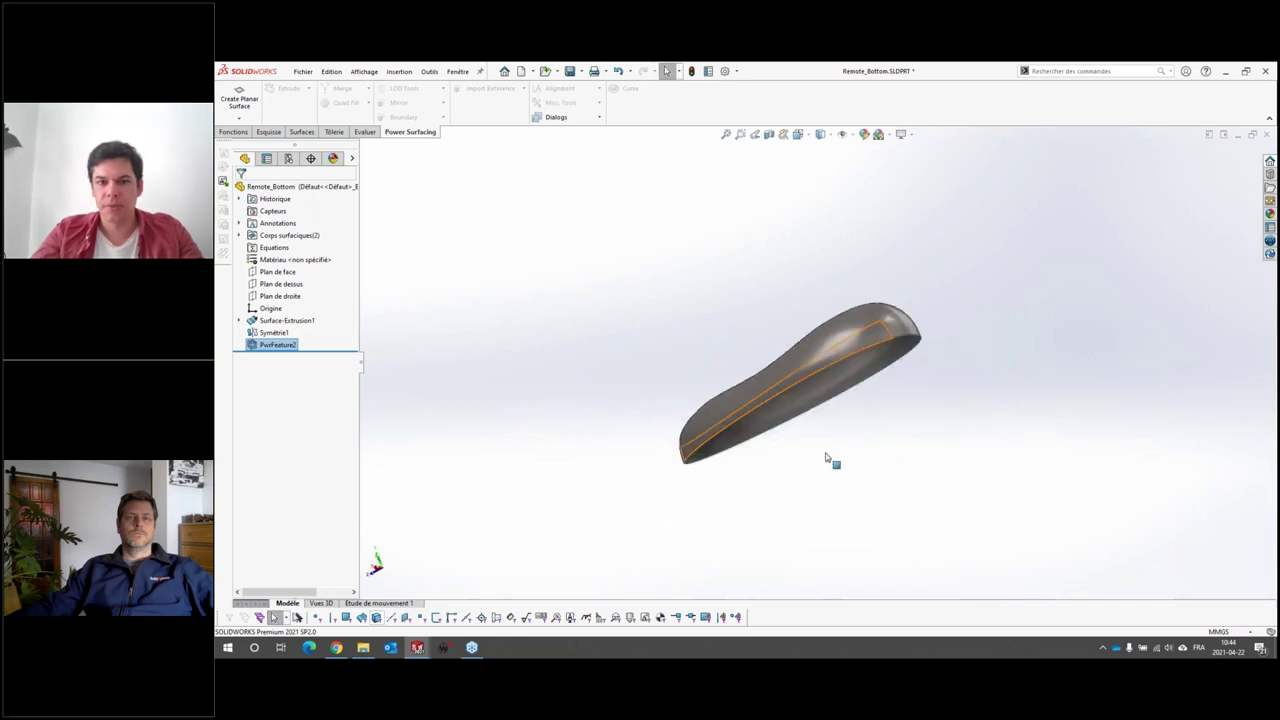
mouse_move(826, 458)
middle_mouse_down()
mouse_move(946, 397)
mouse_move(946, 312)
mouse_move(914, 240)
mouse_move(933, 440)
mouse_move(715, 365)
mouse_move(660, 434)
mouse_move(609, 334)
mouse_move(633, 258)
mouse_move(639, 403)
middle_mouse_up()
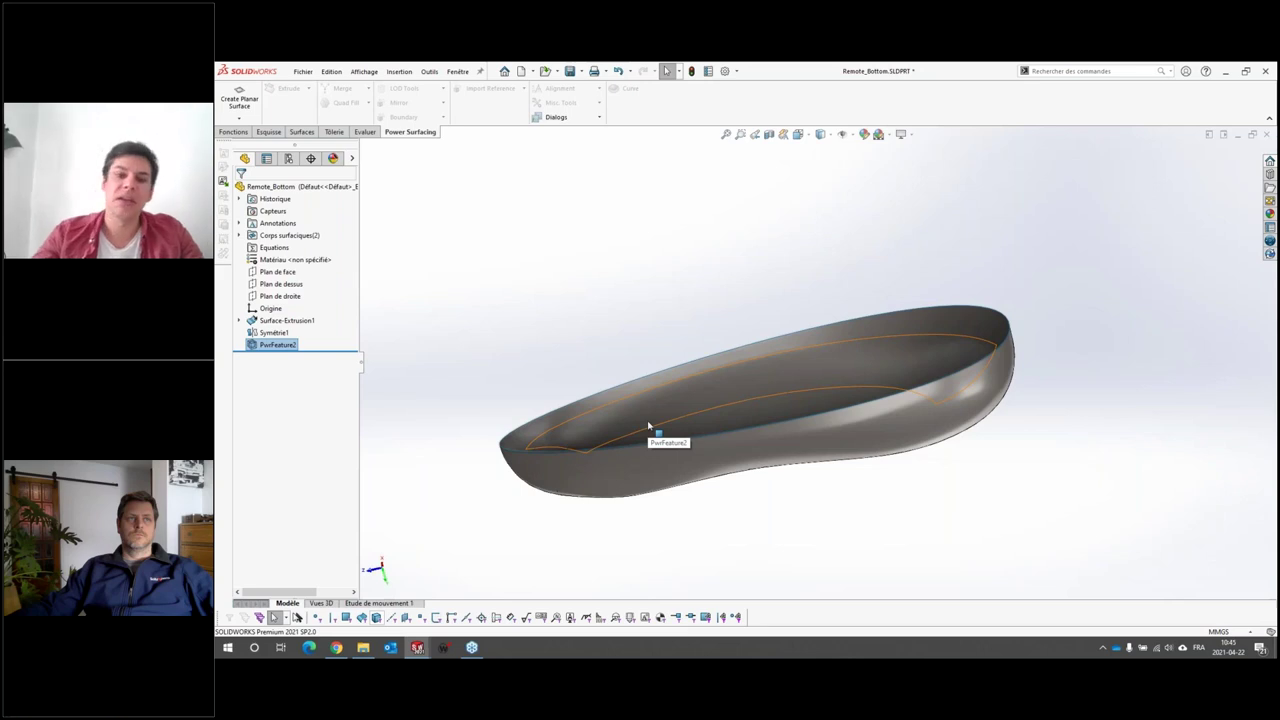
middle_click_drag(648, 426, 814, 534)
left_click_drag(300, 350, 305, 328)
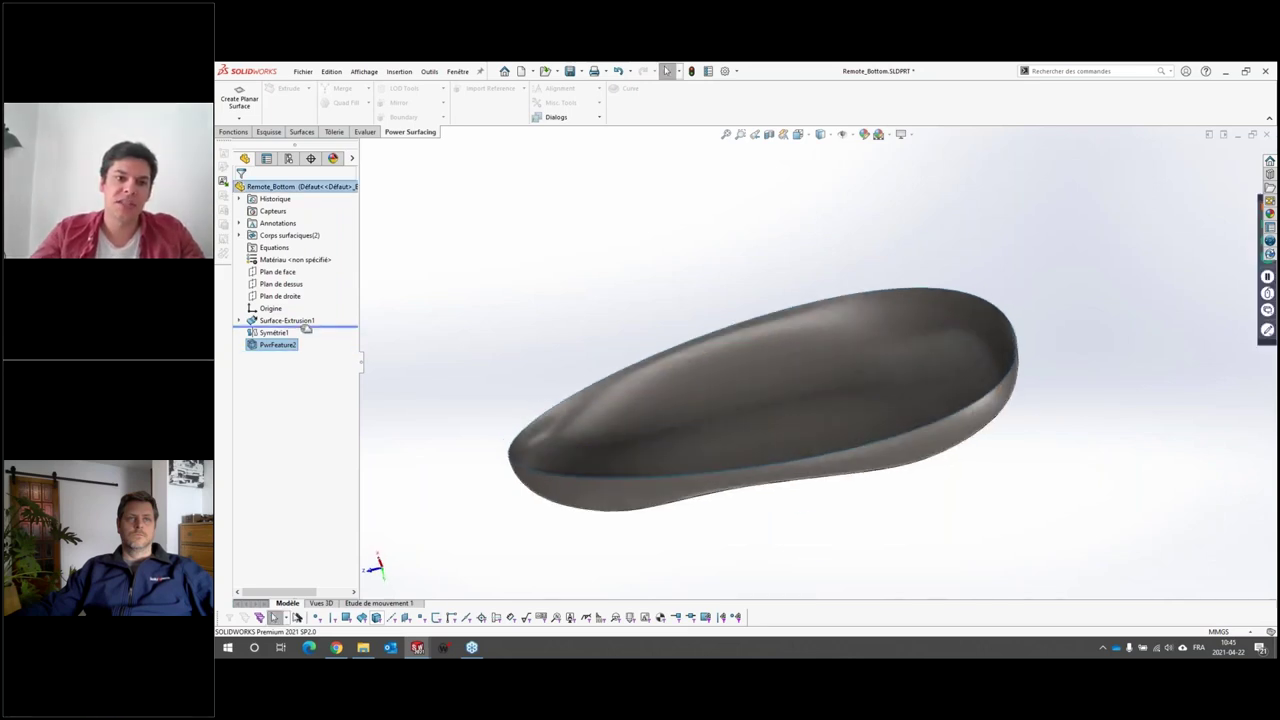
Step: View the Surface-Extrusion1 outline alone, then roll forward to include the Symétrie1 mirror
left_click(255, 322)
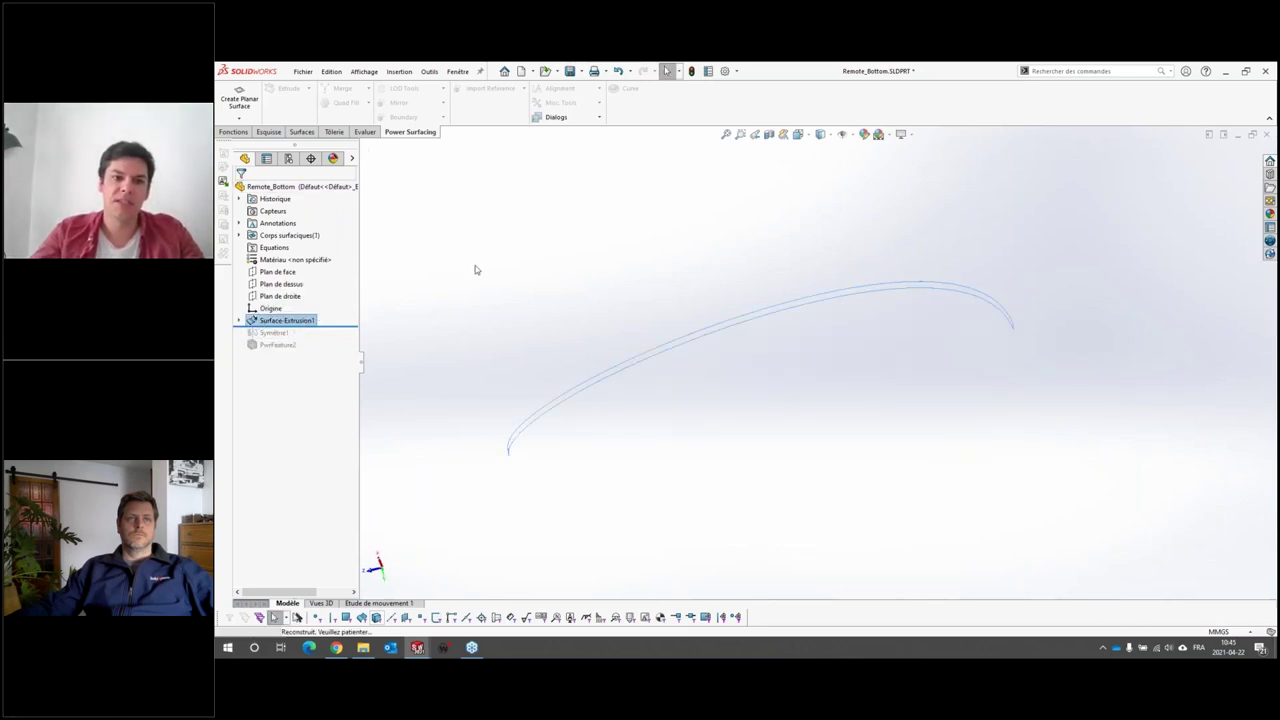
mouse_move(476, 270)
middle_mouse_down()
mouse_move(603, 354)
mouse_move(783, 280)
mouse_move(783, 411)
middle_mouse_up()
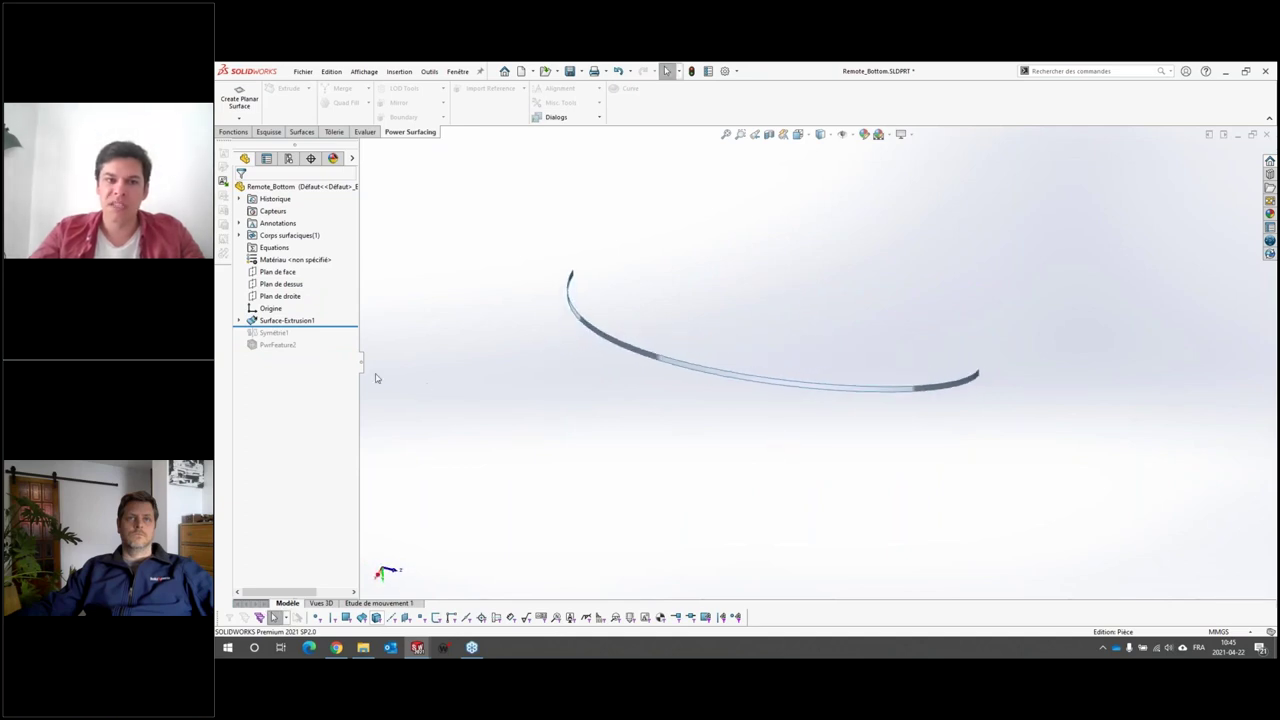
left_click_drag(300, 326, 307, 334)
mouse_move(805, 352)
middle_mouse_down()
mouse_move(802, 278)
mouse_move(351, 346)
middle_mouse_up()
Step: Edit Esquisse2 under Surface-Extrusion1, select the rectangle contour, and exit the sketch
left_click(240, 320)
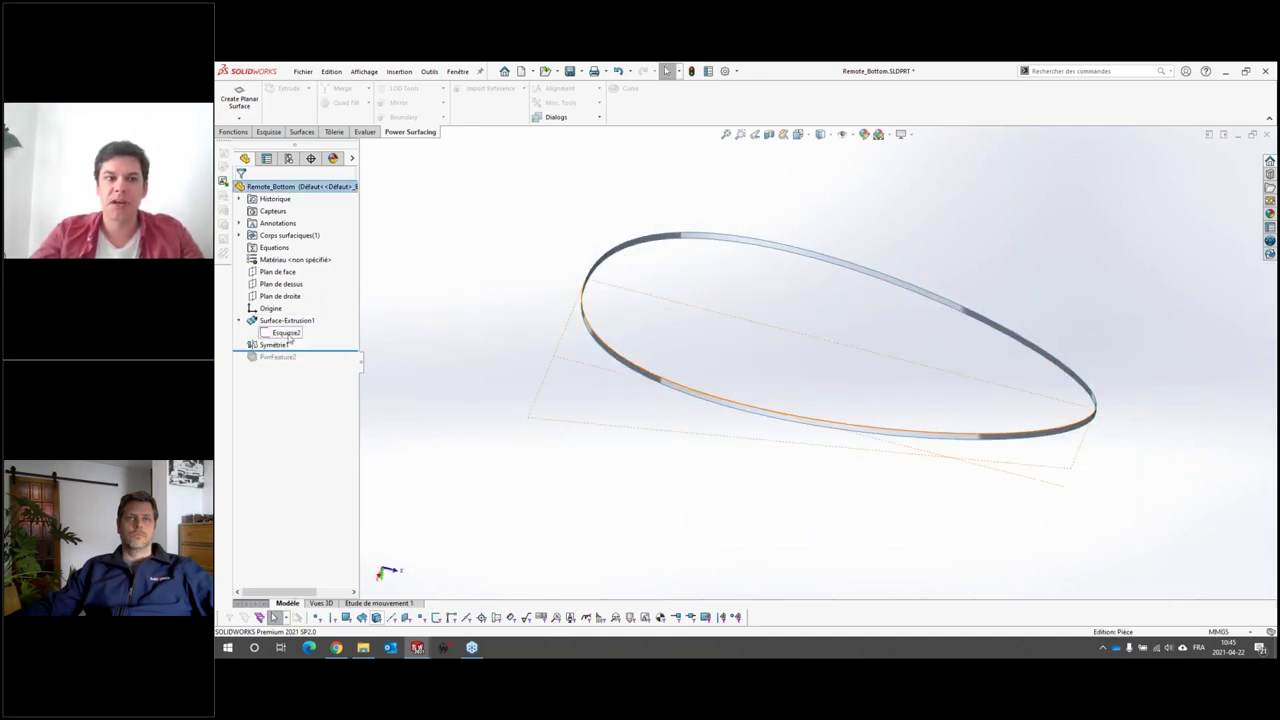
left_click(285, 332)
left_click(300, 312)
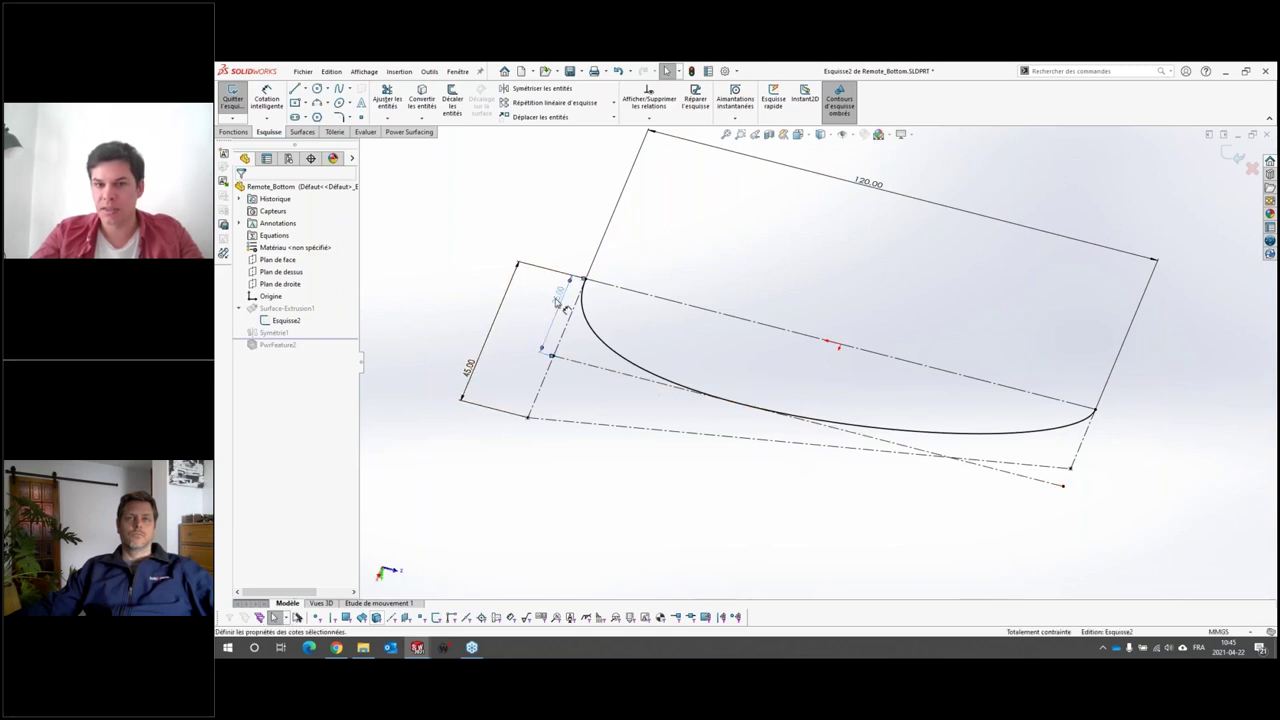
left_click(830, 255)
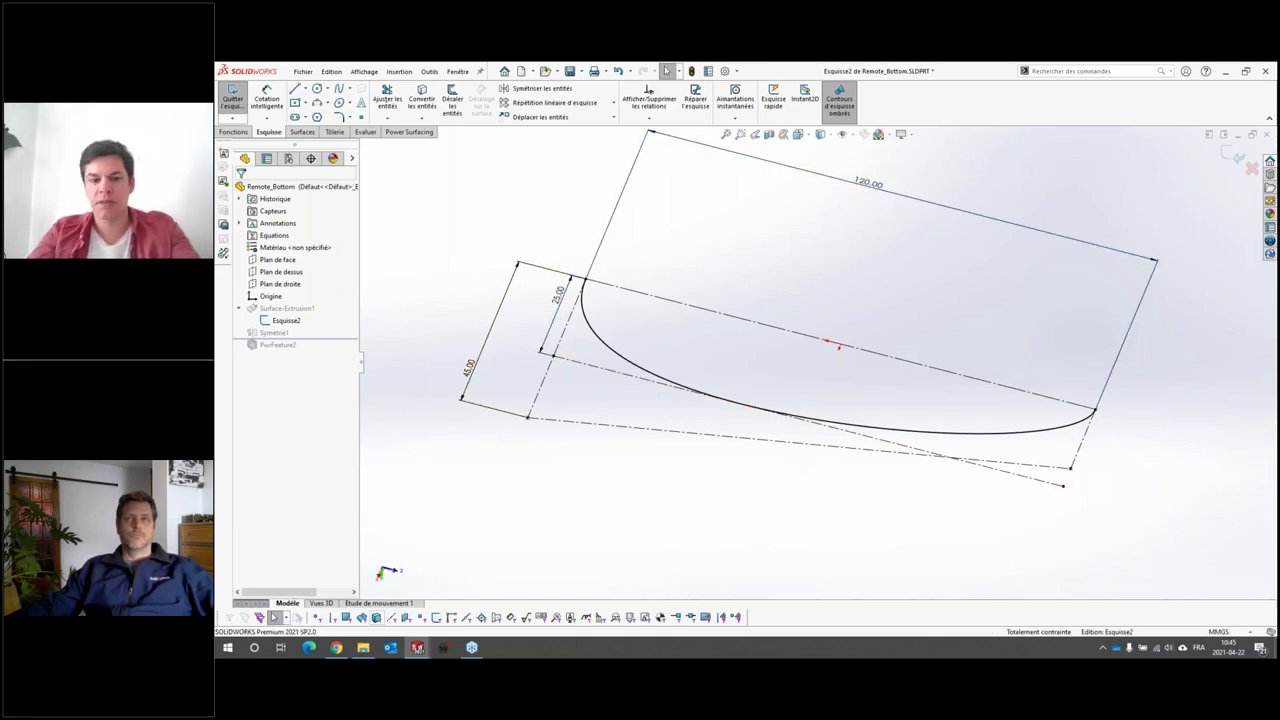
left_click(232, 97)
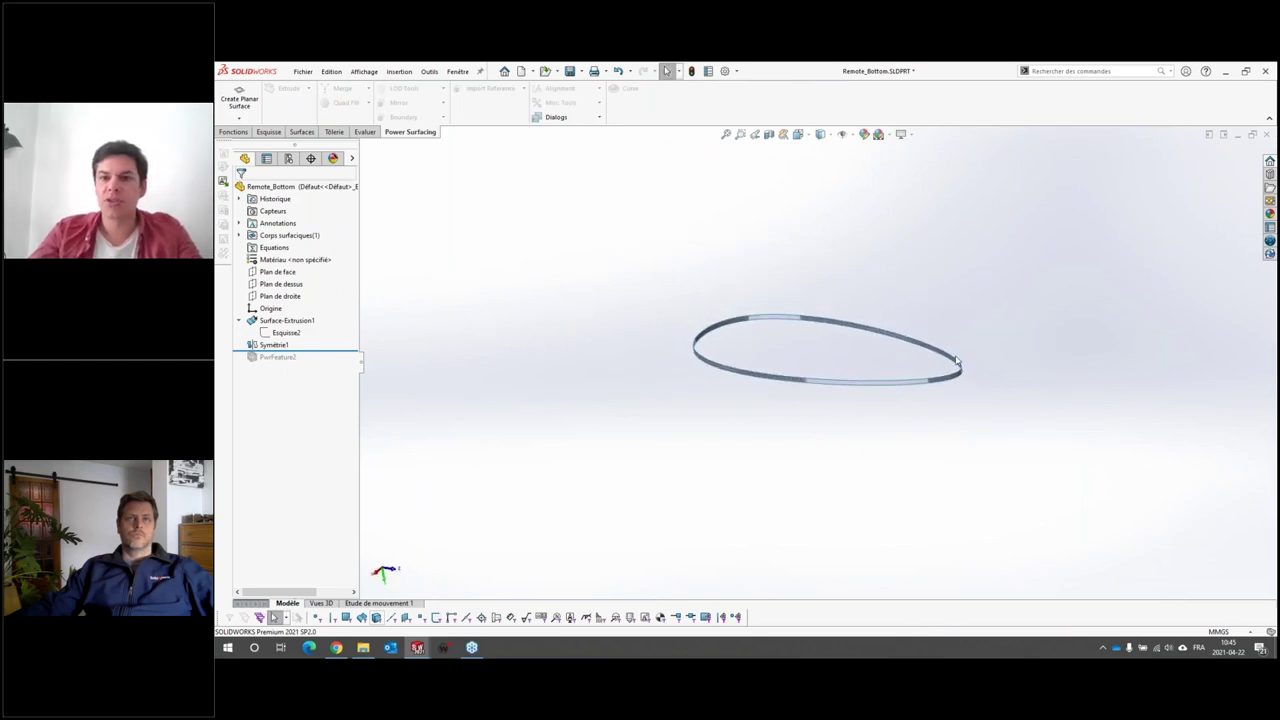
Step: Roll the history forward to include PwrFeature2 and open it with Edit PowerFeature
left_click_drag(320, 357, 300, 362)
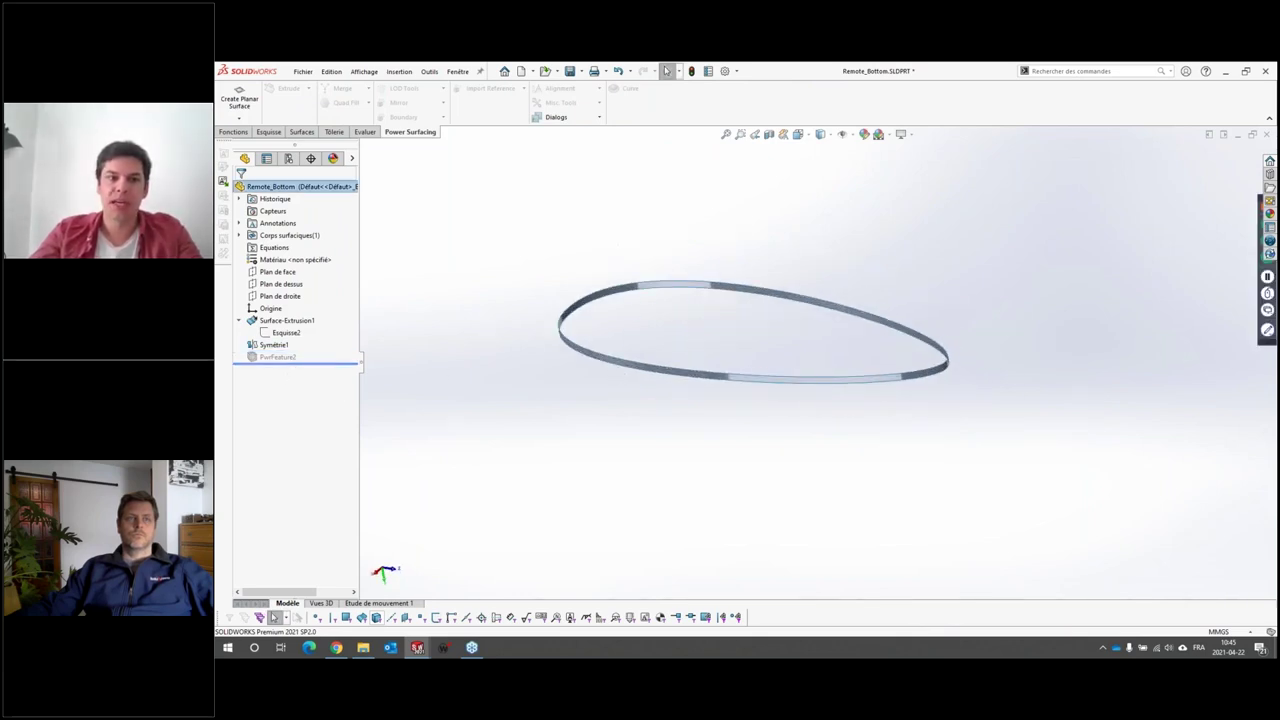
mouse_move(785, 297)
middle_mouse_down()
mouse_move(688, 437)
mouse_move(751, 368)
mouse_move(676, 301)
mouse_move(712, 389)
mouse_move(700, 350)
middle_mouse_up()
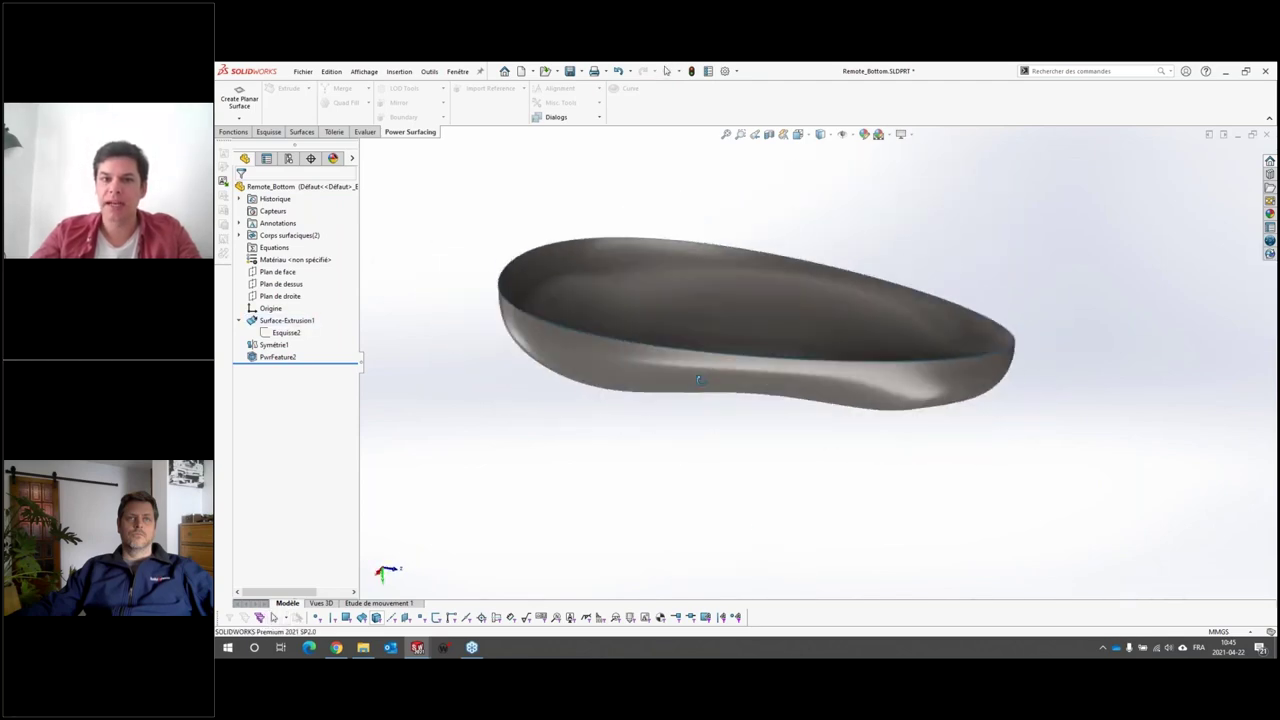
right_click(280, 357)
left_click(299, 330)
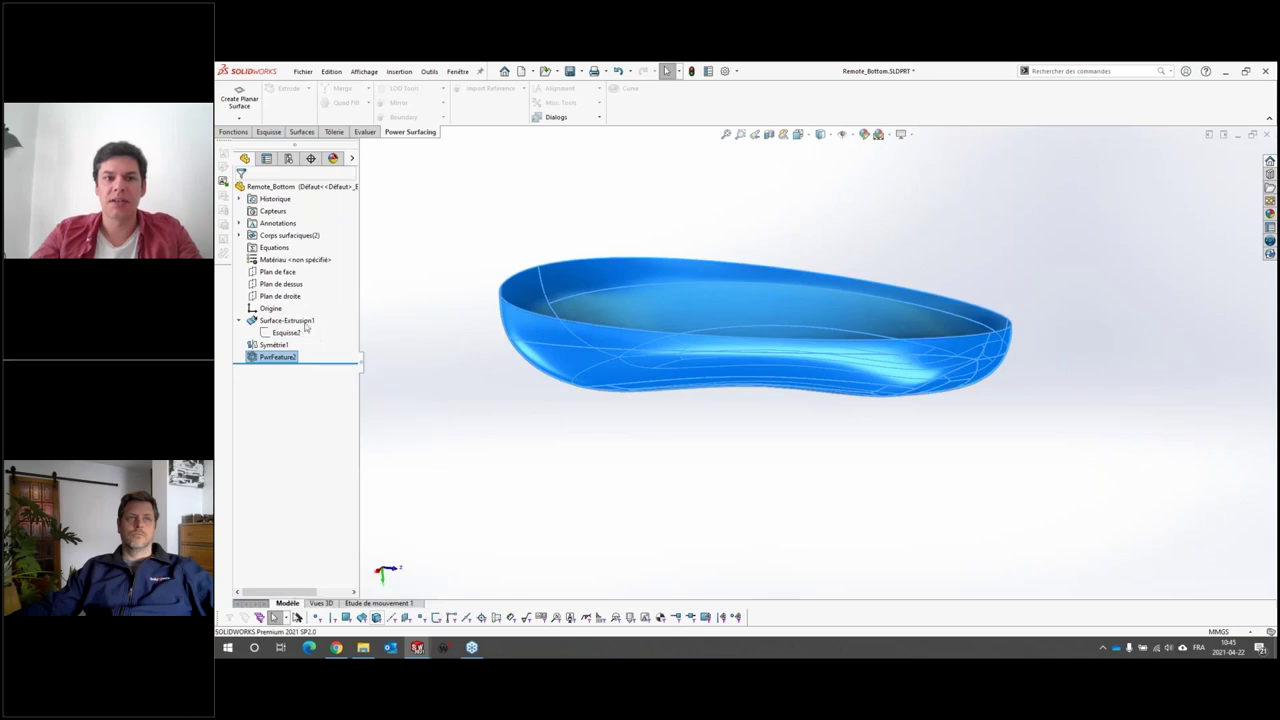
Step: In the Right view, subdivide a face at the body's rounded end into finer faces
scroll(471, 259, "down", 5)
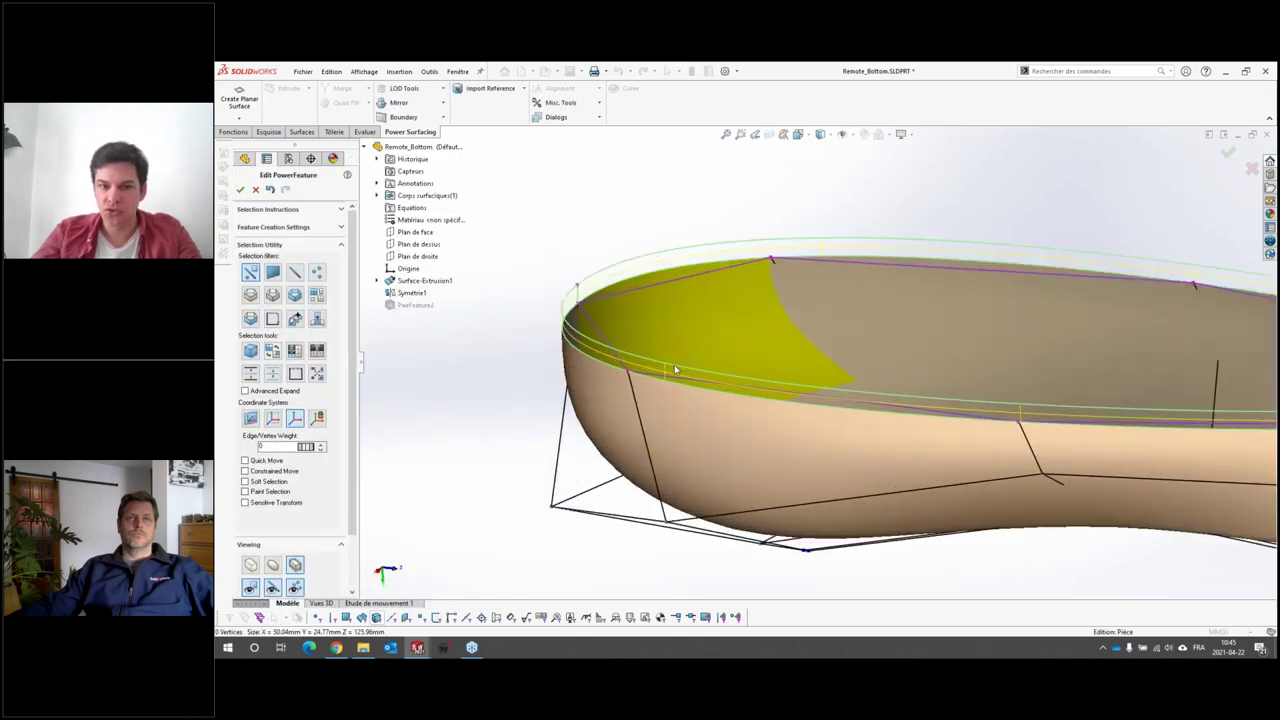
left_click(797, 134)
left_click(829, 179)
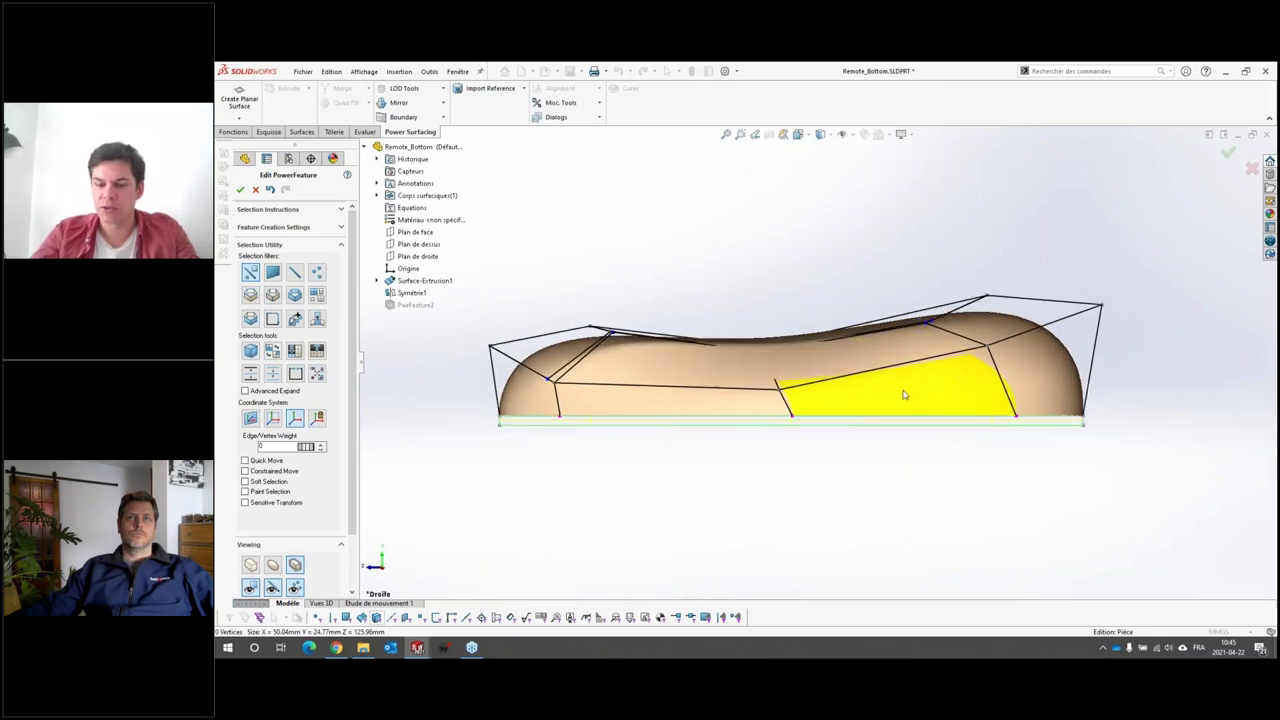
scroll(912, 395, "down", 2)
scroll(1122, 477, "up", 1)
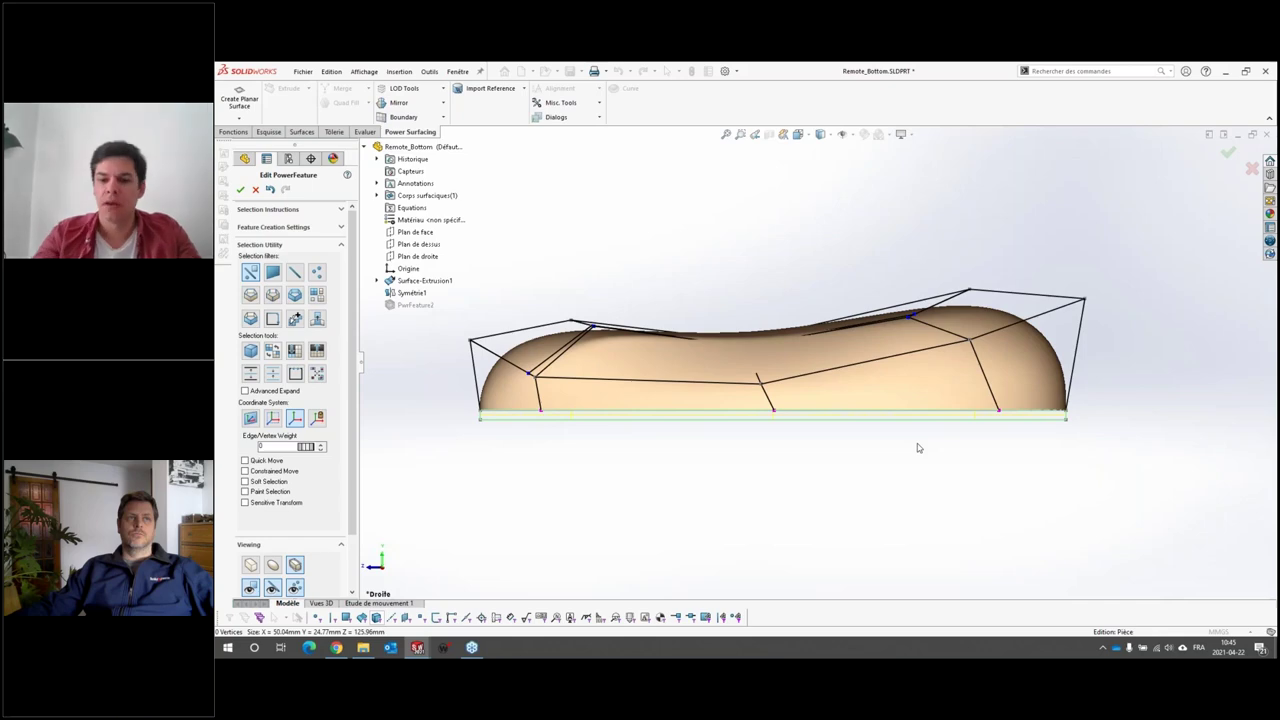
middle_click_drag(917, 447, 966, 392)
left_click(966, 392)
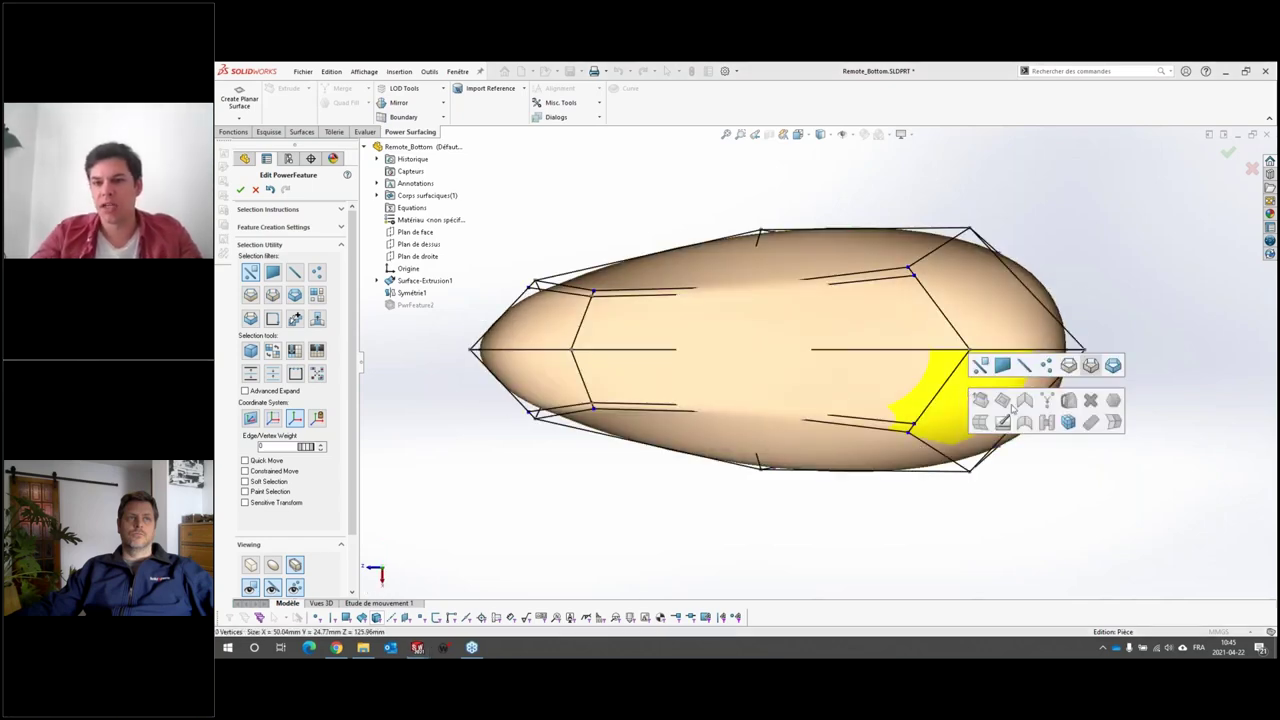
left_click(1068, 422)
Step: Cancel the PowerFeature edit with Esc and confirm discarding the mesh changes
mouse_move(483, 433)
middle_mouse_down()
mouse_move(537, 194)
mouse_move(529, 246)
mouse_move(964, 357)
middle_mouse_up()
scroll(962, 356, "down", 1)
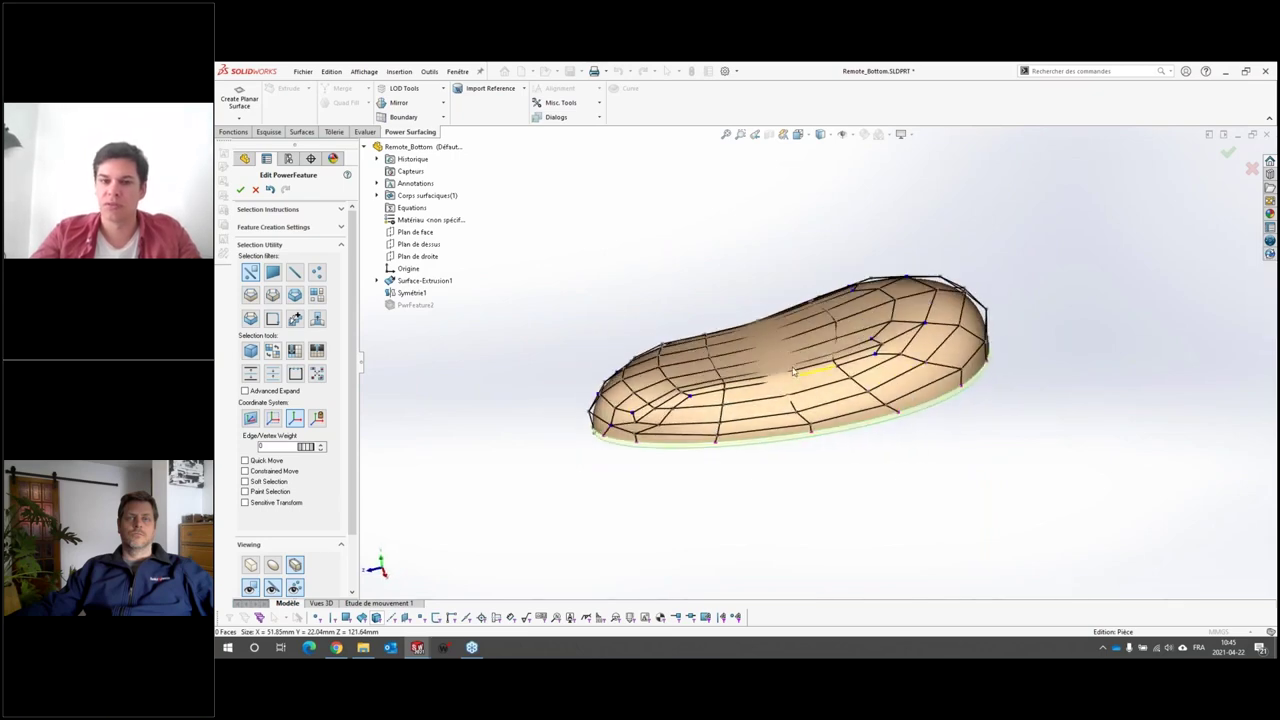
scroll(950, 352, "down", 2)
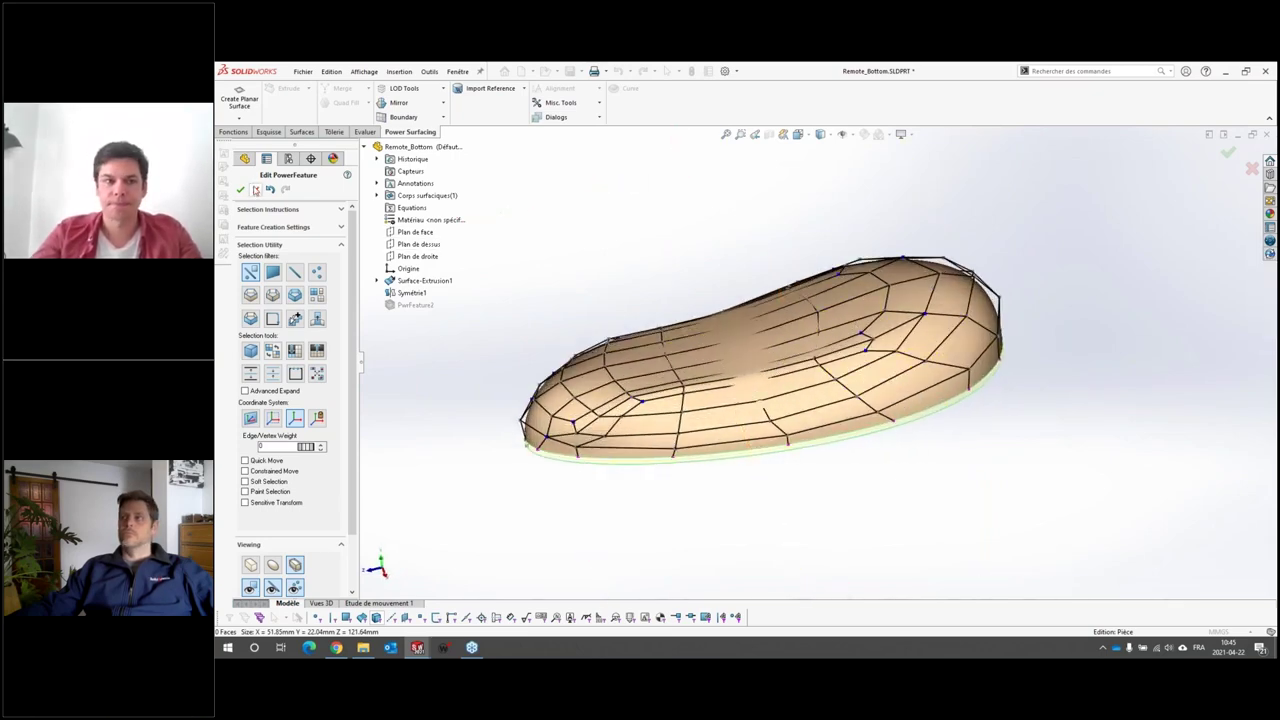
key("Escape")
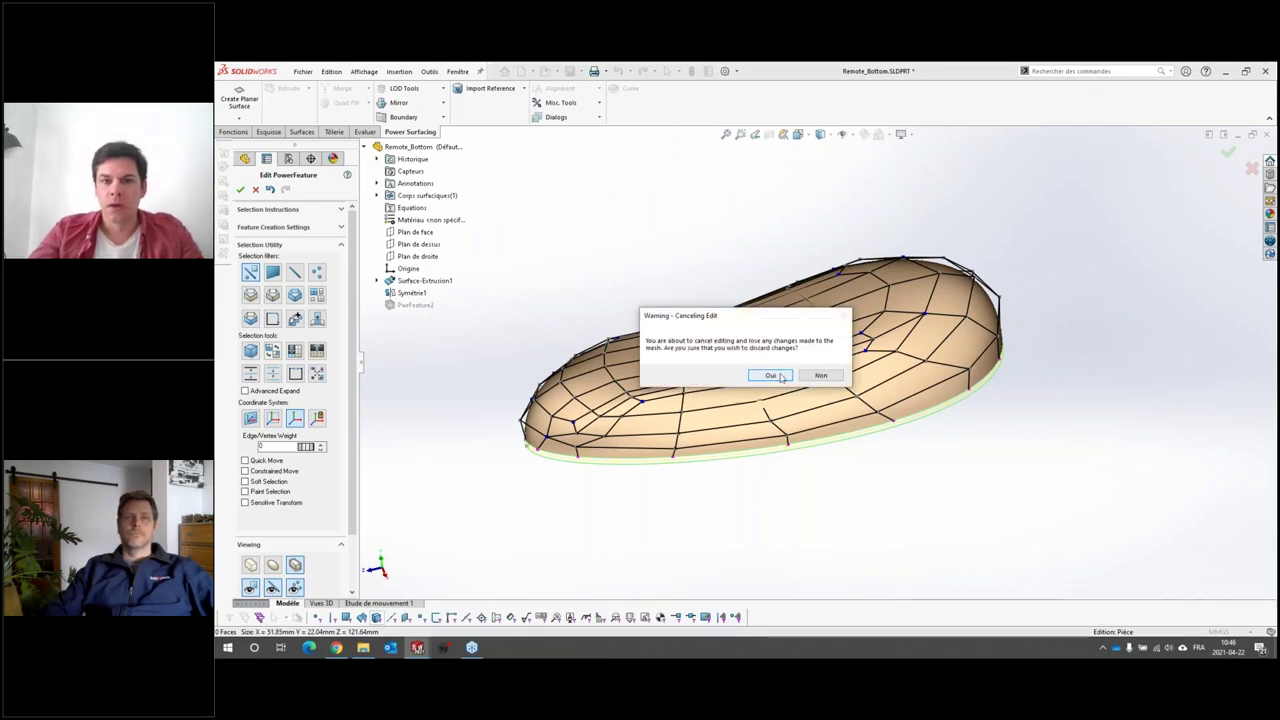
left_click(833, 373)
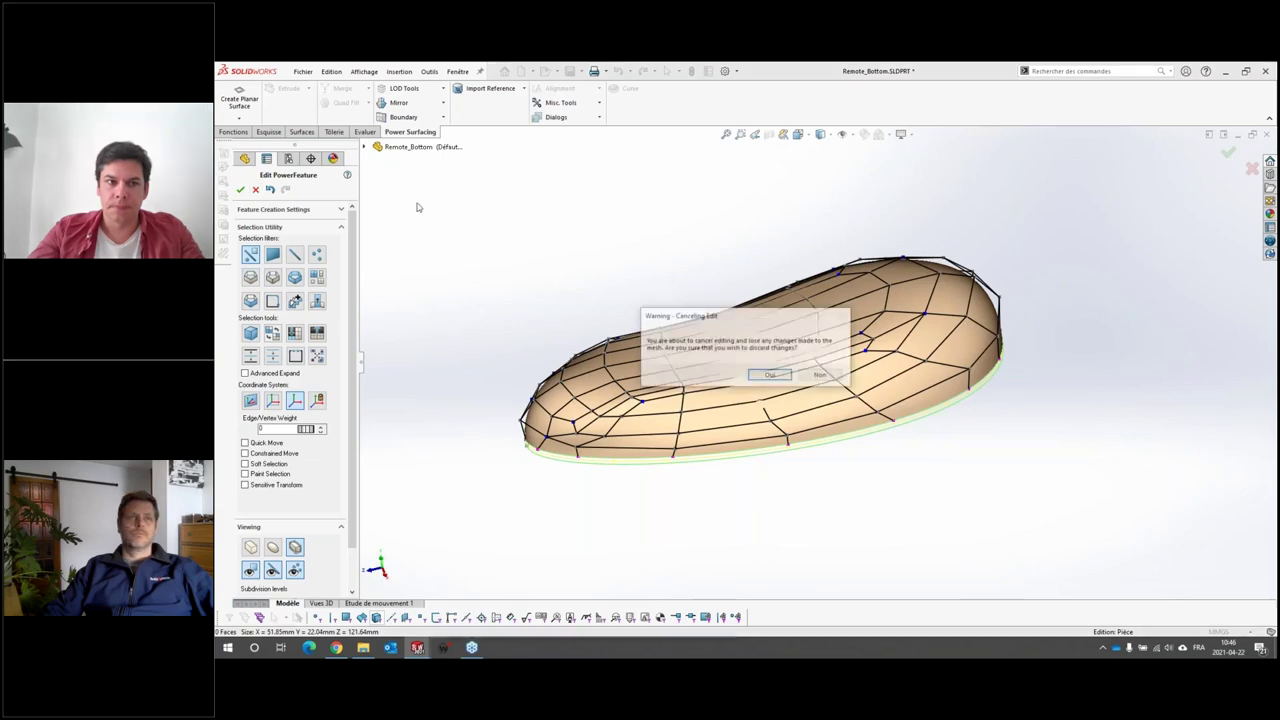
Step: Answer Oui in the Canceling Edit warning to close the Edit PowerFeature panel
left_click(770, 374)
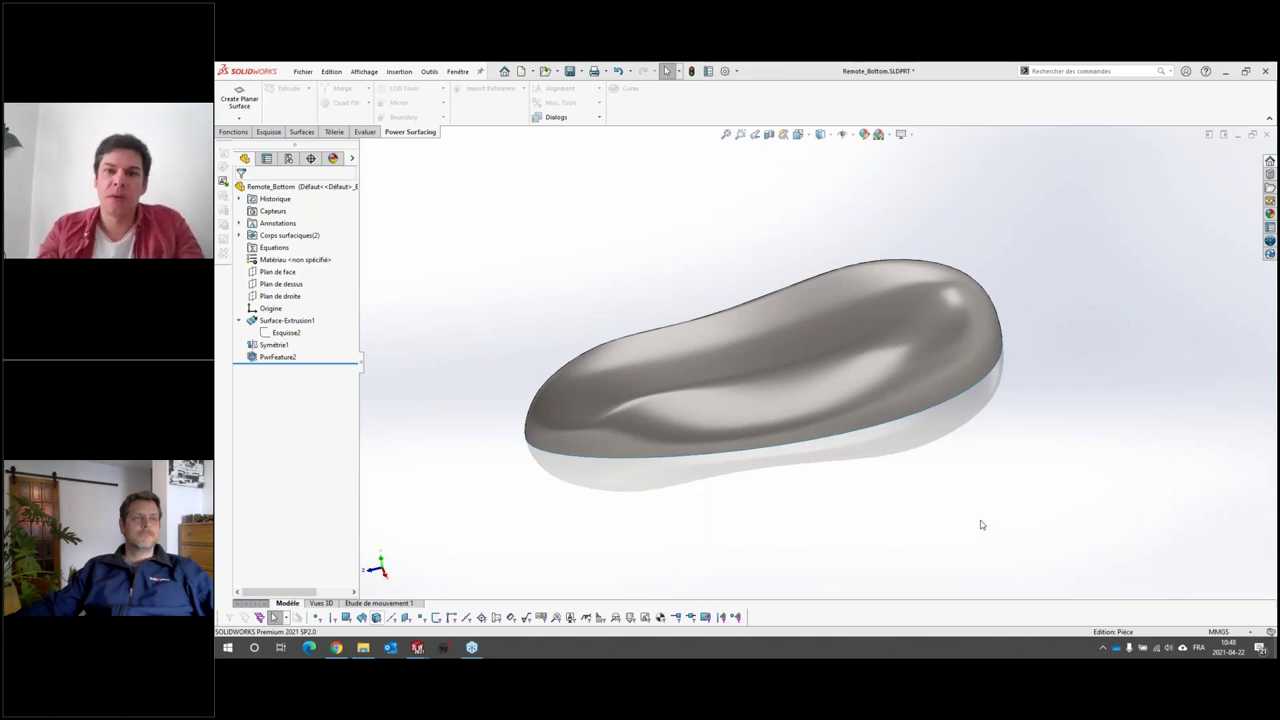
Step: In Chrome, go from nPower Software's Products page to the Power Surfacing for SolidWorks Demo Download page
left_click(336, 647)
left_click(309, 69)
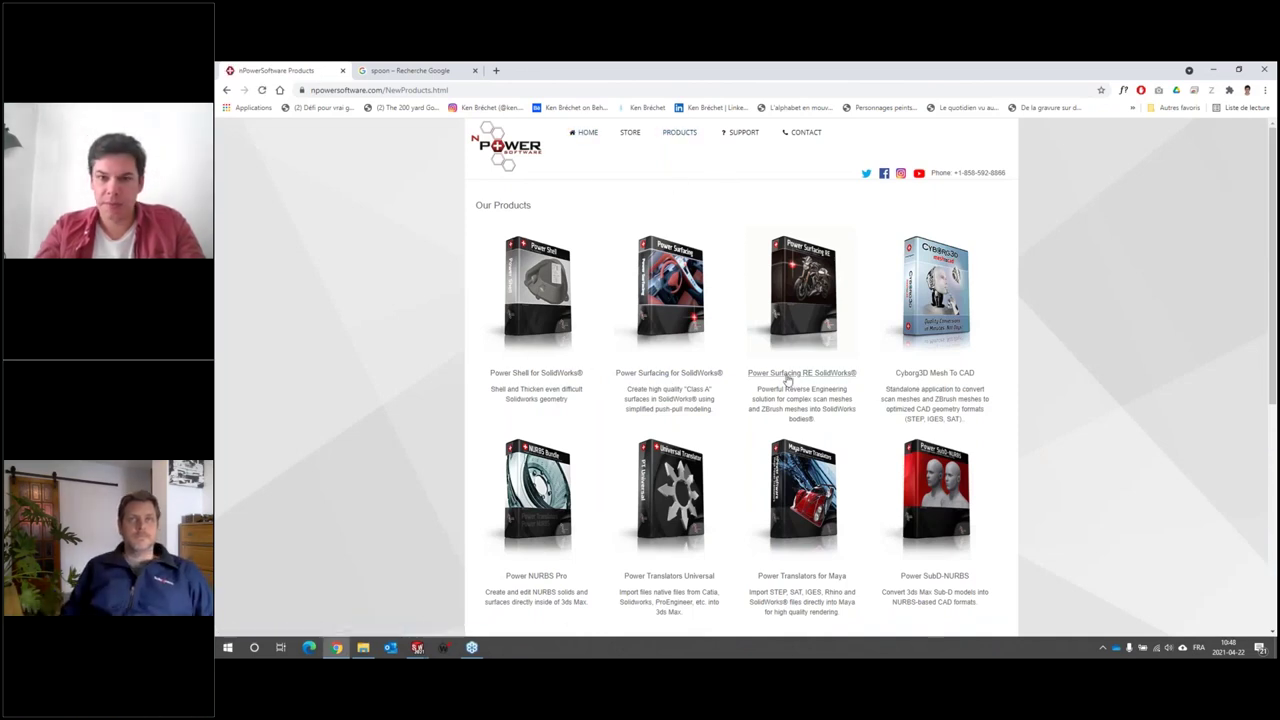
left_click(656, 373)
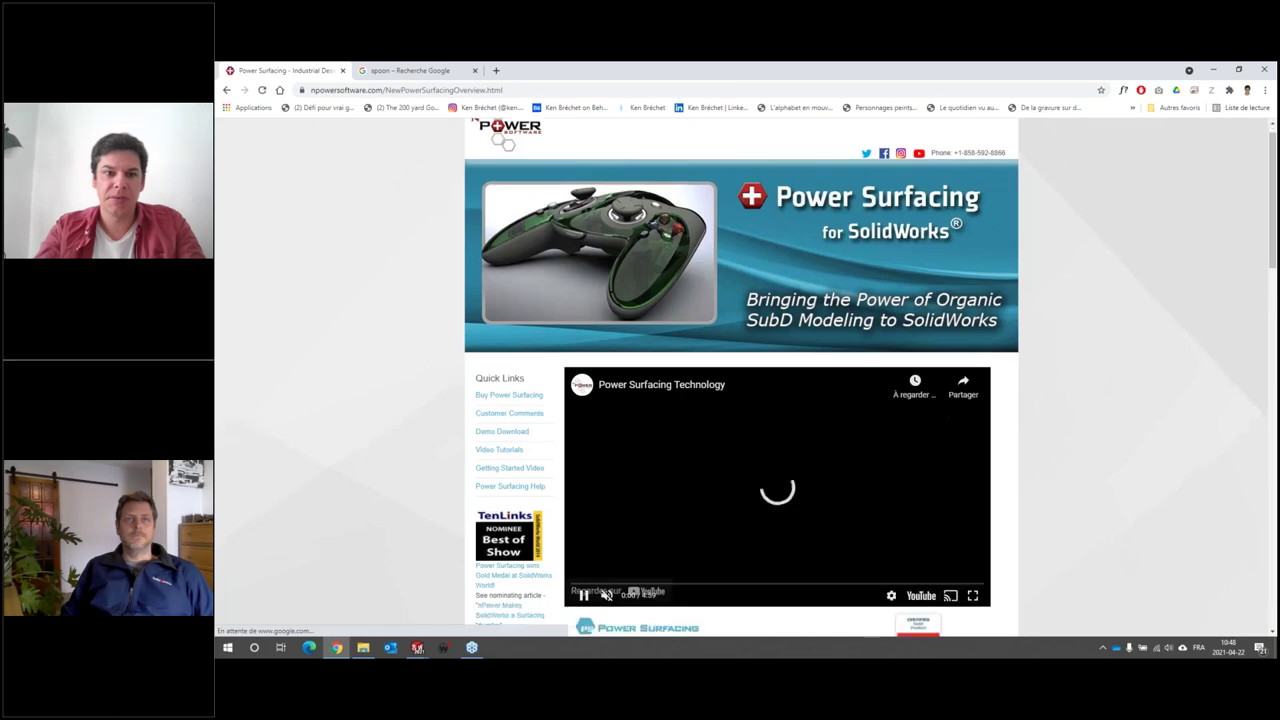
scroll(656, 373, "down", 1)
left_click(502, 341)
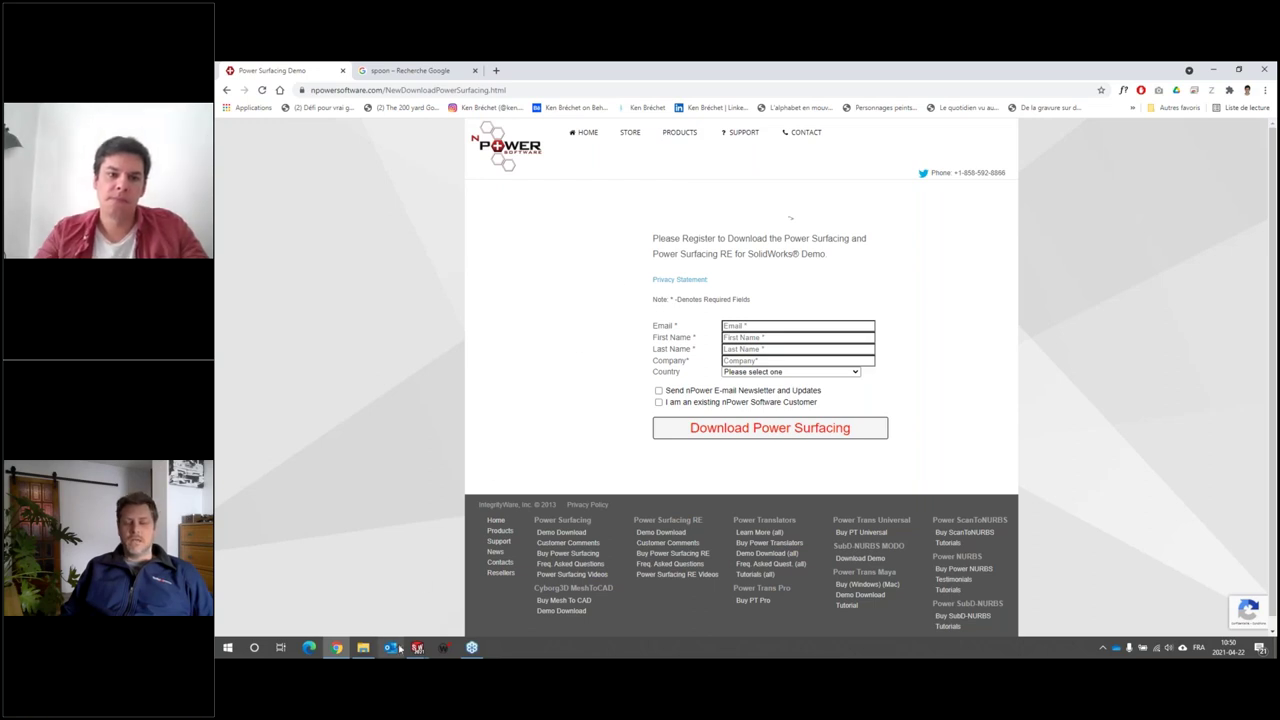
mouse_move(417, 647)
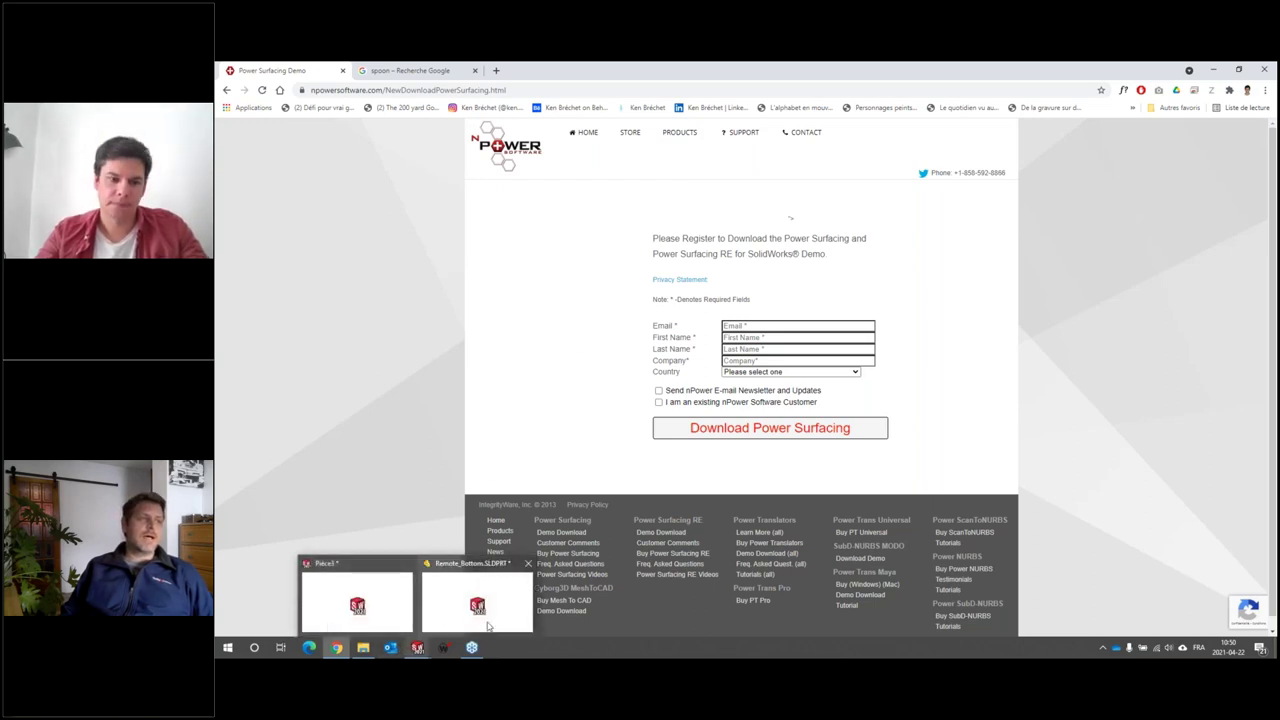
left_click(478, 605)
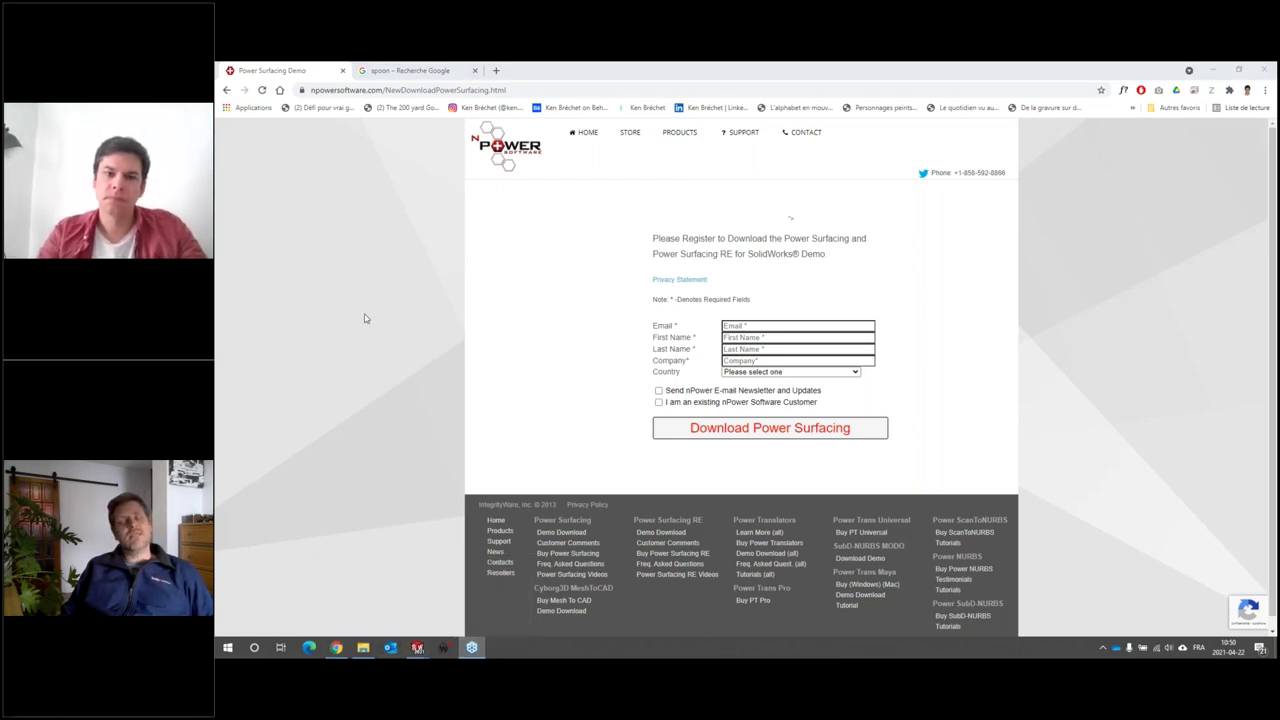